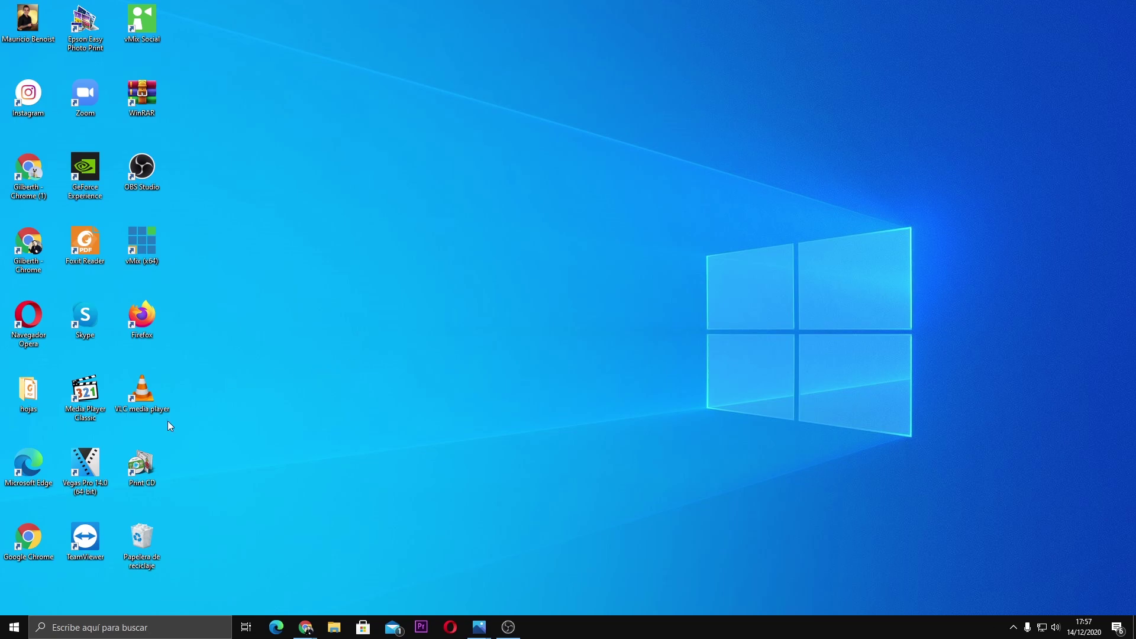
Step: Launch Adobe Illustrator 2020 from the Recent list in the Windows 10 search menu
click(100, 624)
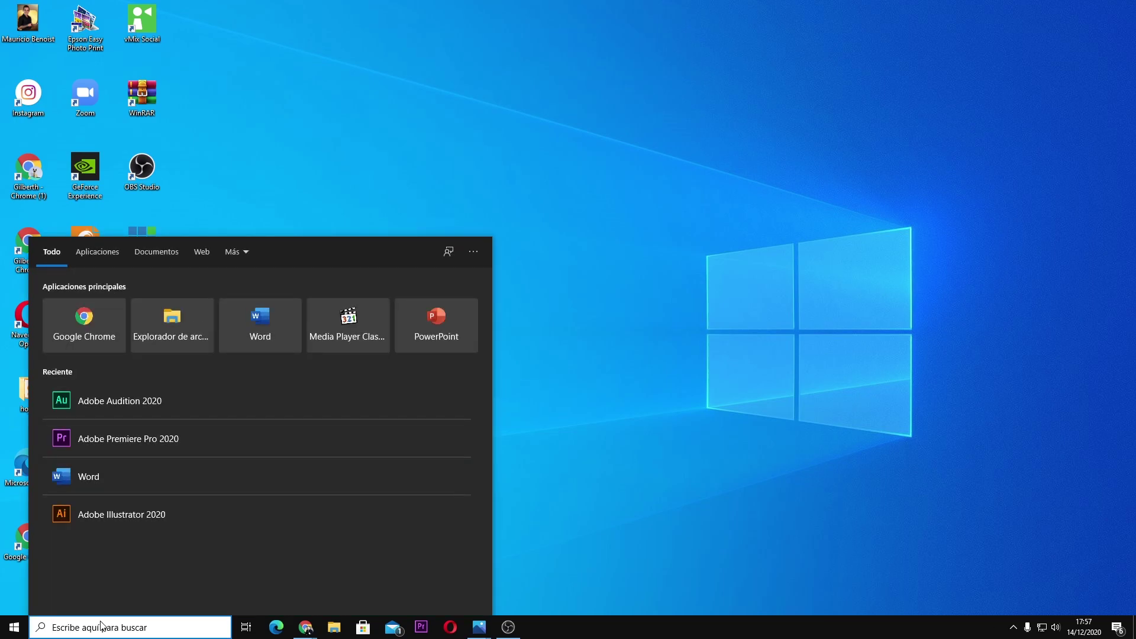
click(97, 520)
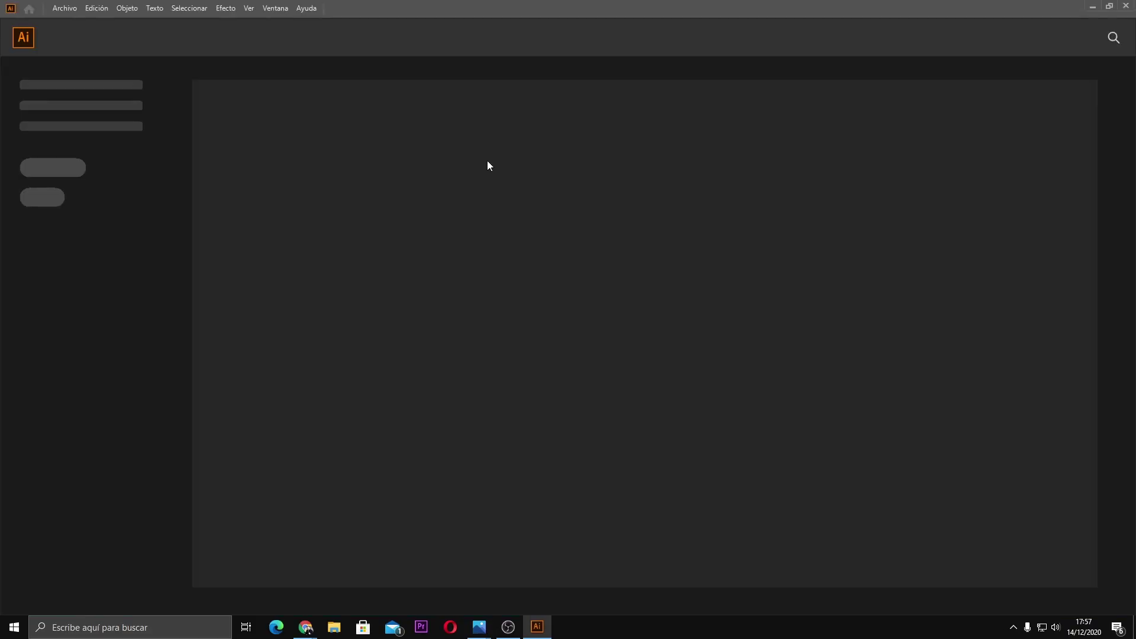
Step: Open the Nuevo Documento dialog from the Archivo menu, showing the 1000 x 1000 px Personalizado preset
click(65, 7)
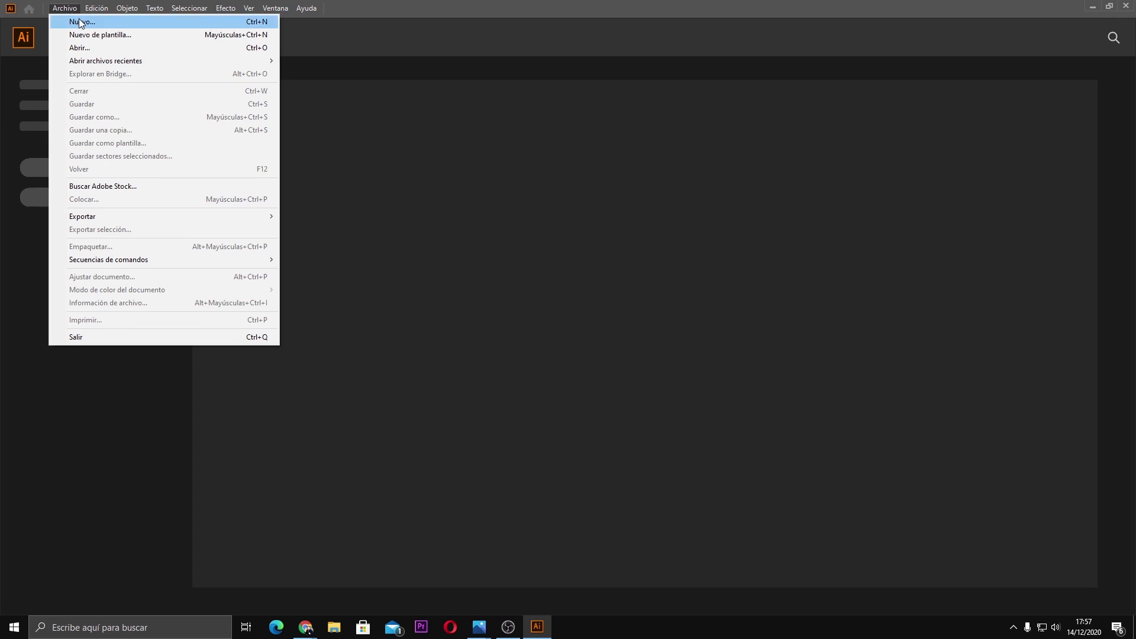
click(59, 12)
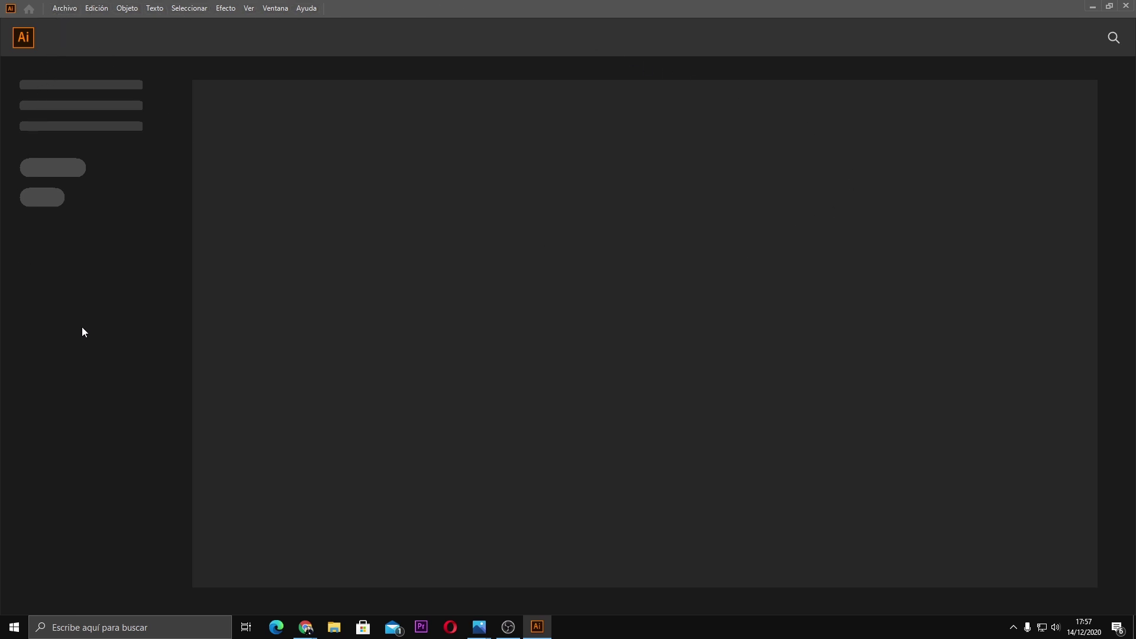
click(60, 12)
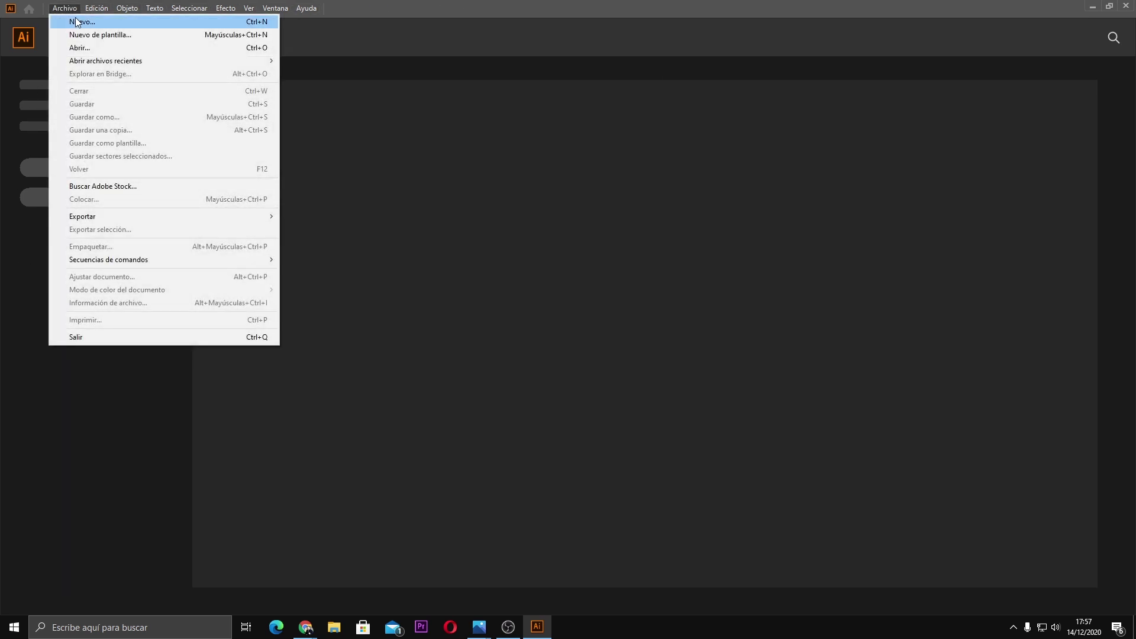
click(74, 22)
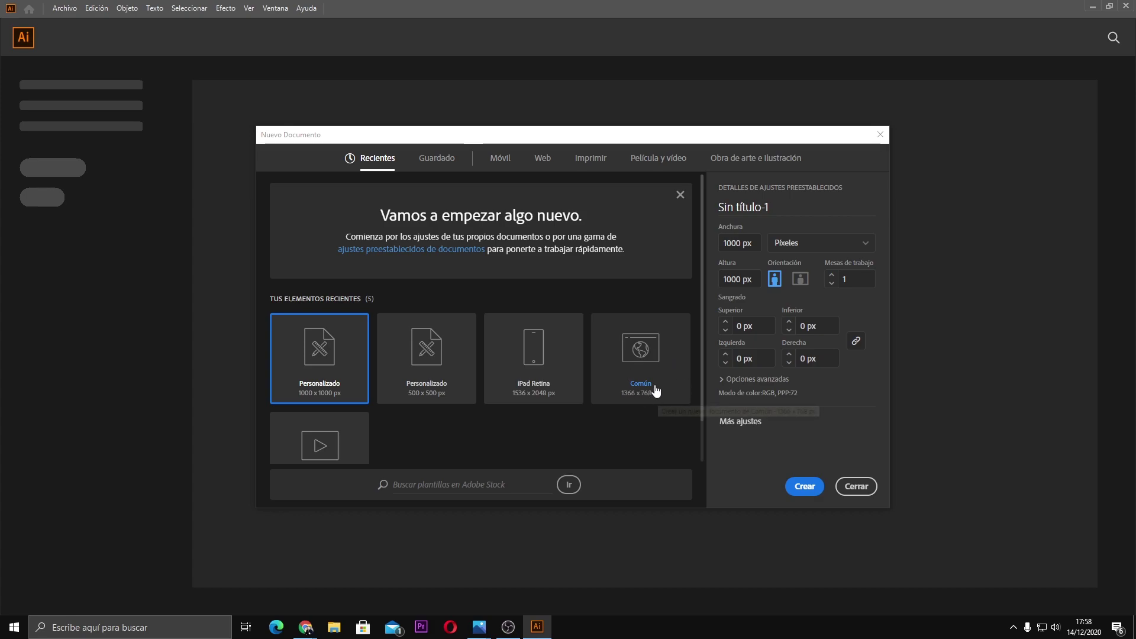
click(438, 157)
click(486, 159)
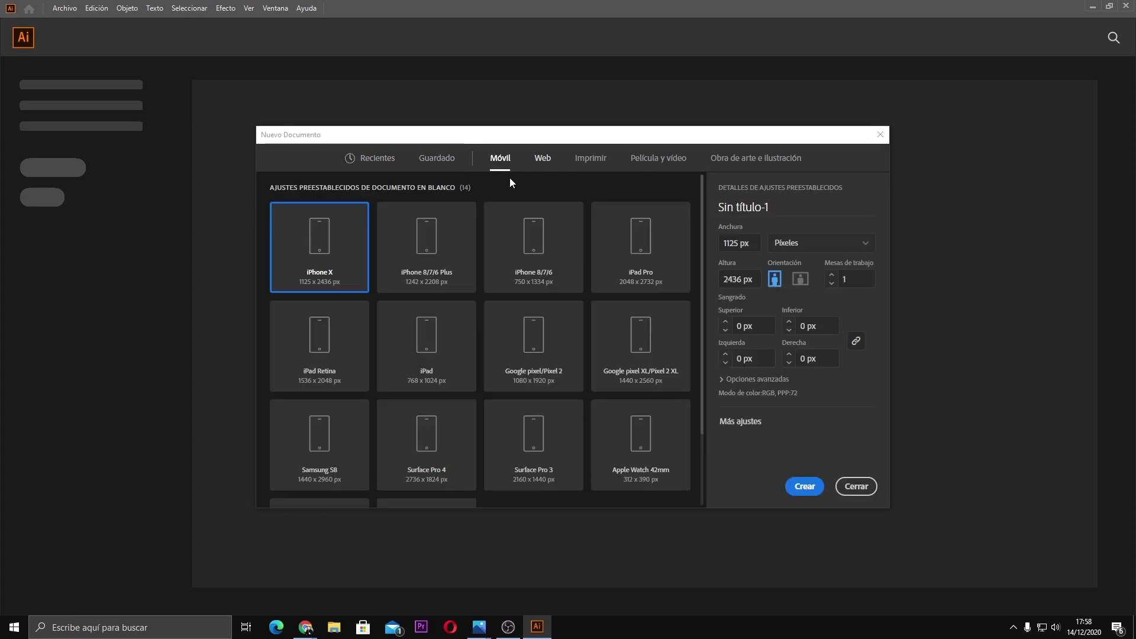
scroll(572, 349, down, 1)
scroll(573, 349, down, 3)
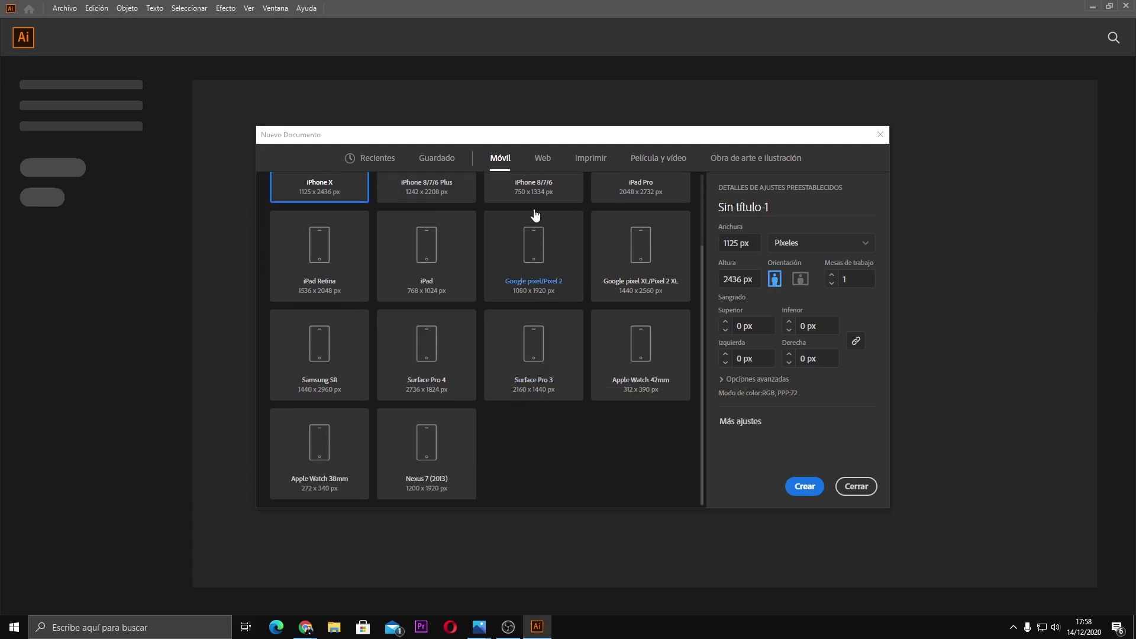
click(542, 159)
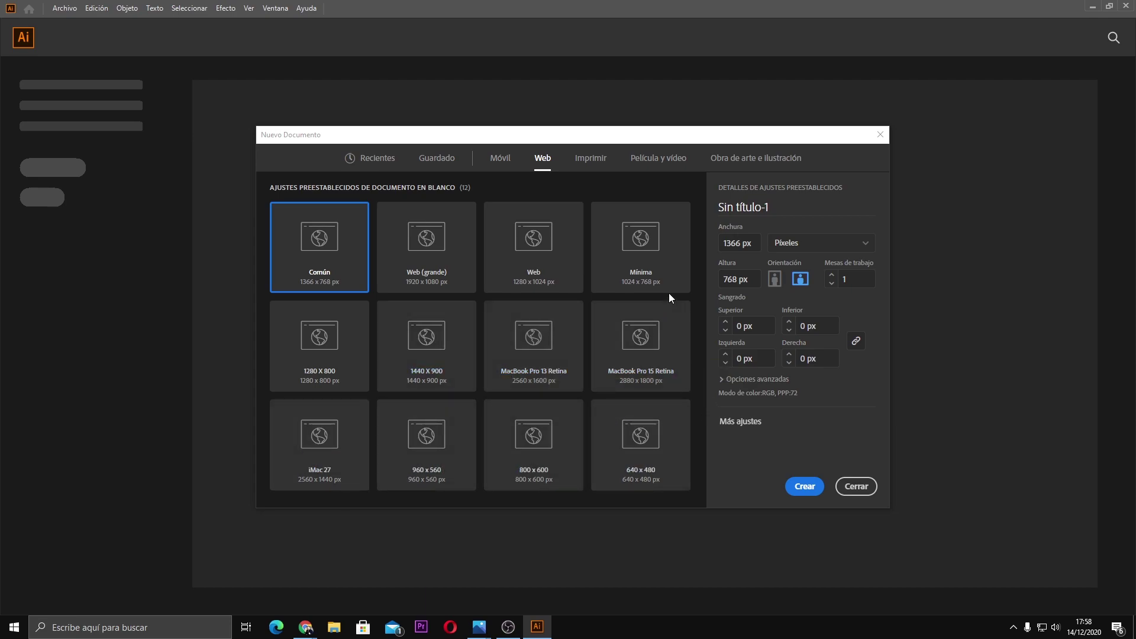
click(589, 160)
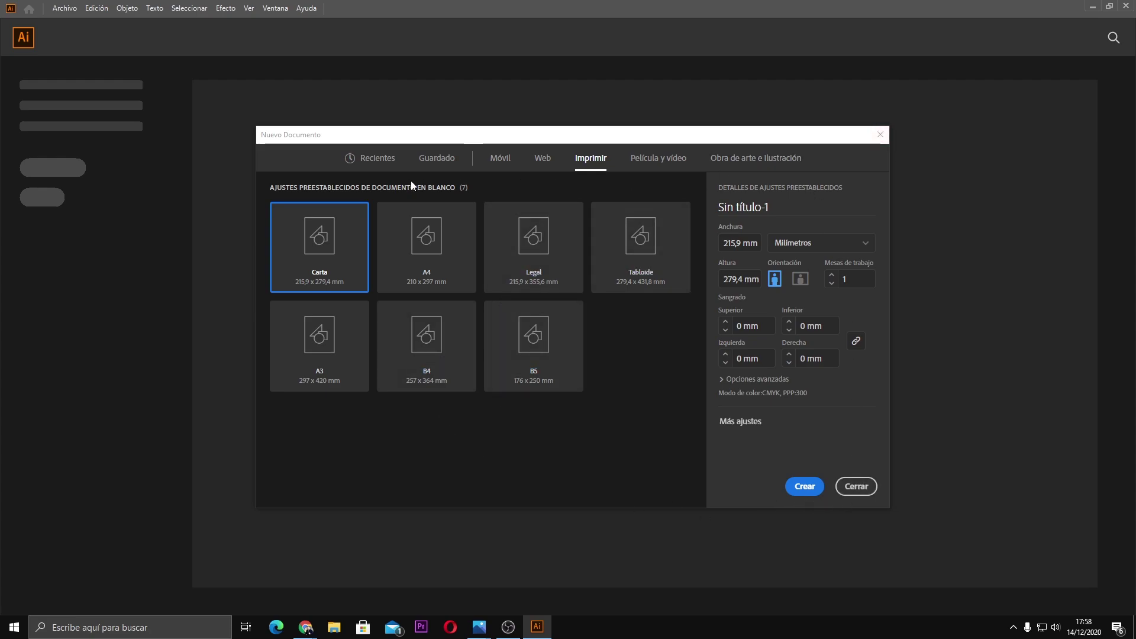
click(376, 158)
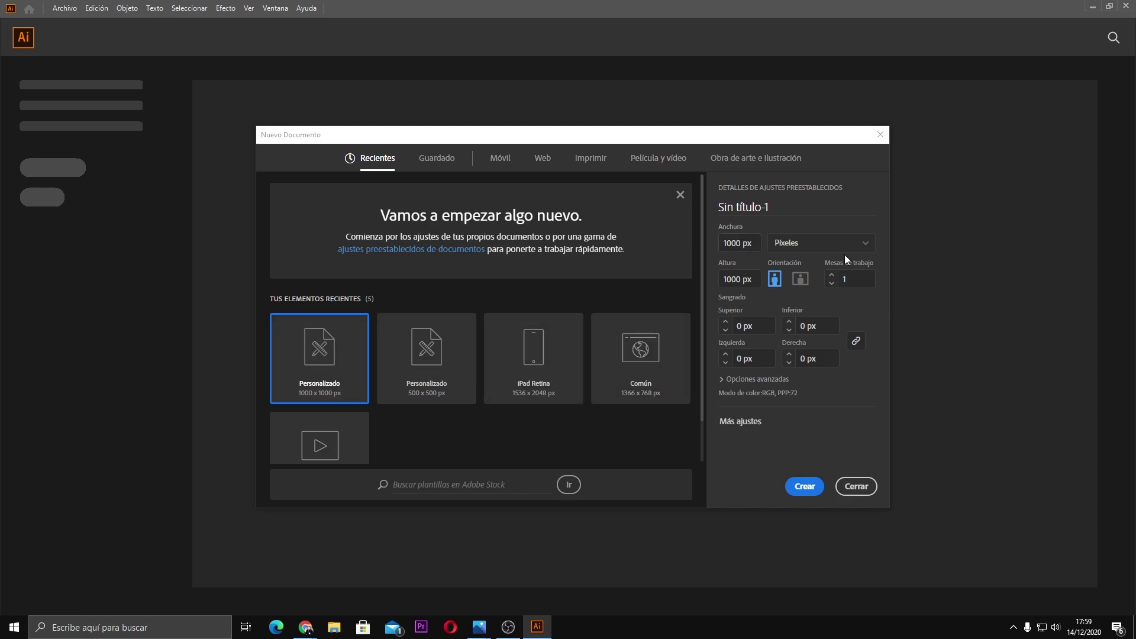
Step: Check the units list and keep Píxeles for the 1000 x 1000 px document
click(869, 245)
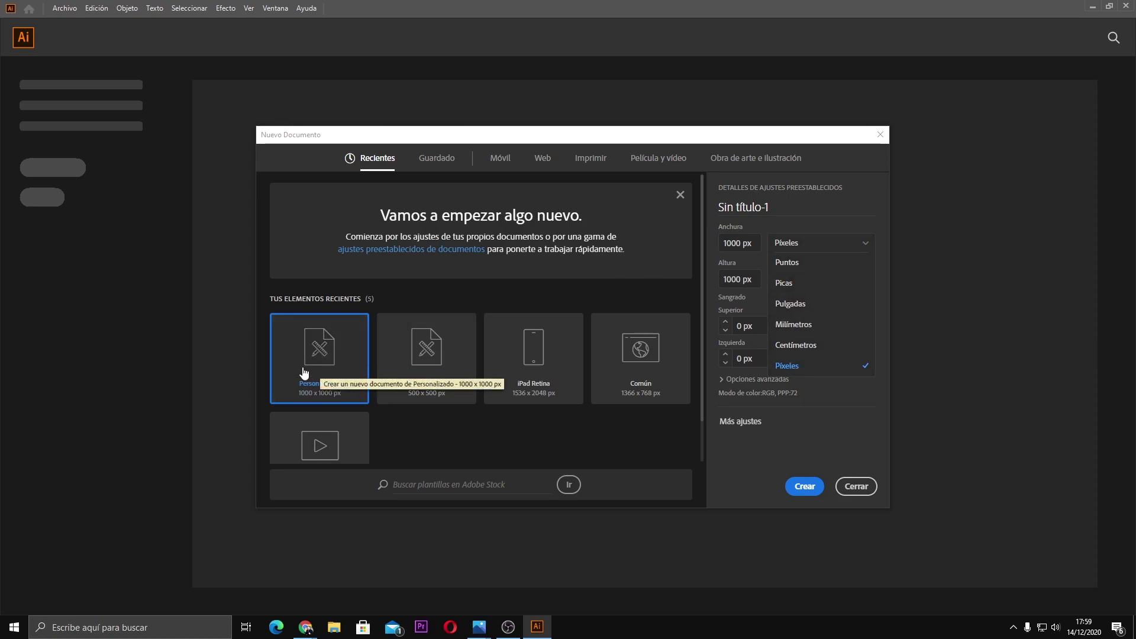
click(322, 358)
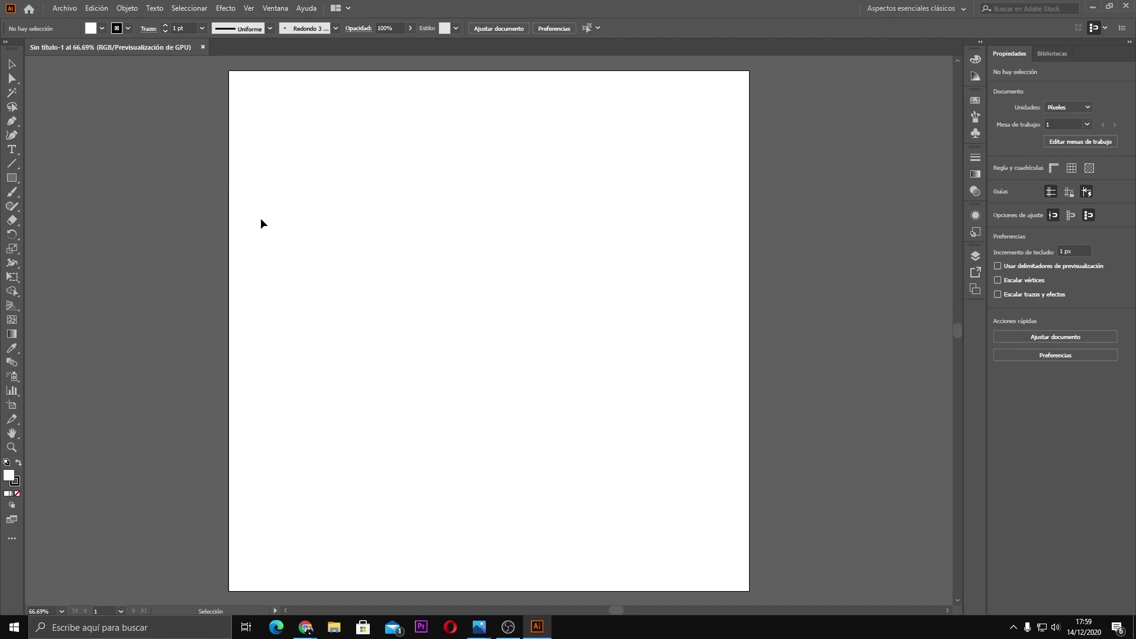
Step: Show the Mesas de trabajo panel listing the single artboard, Mesa de trabajo 1
click(976, 289)
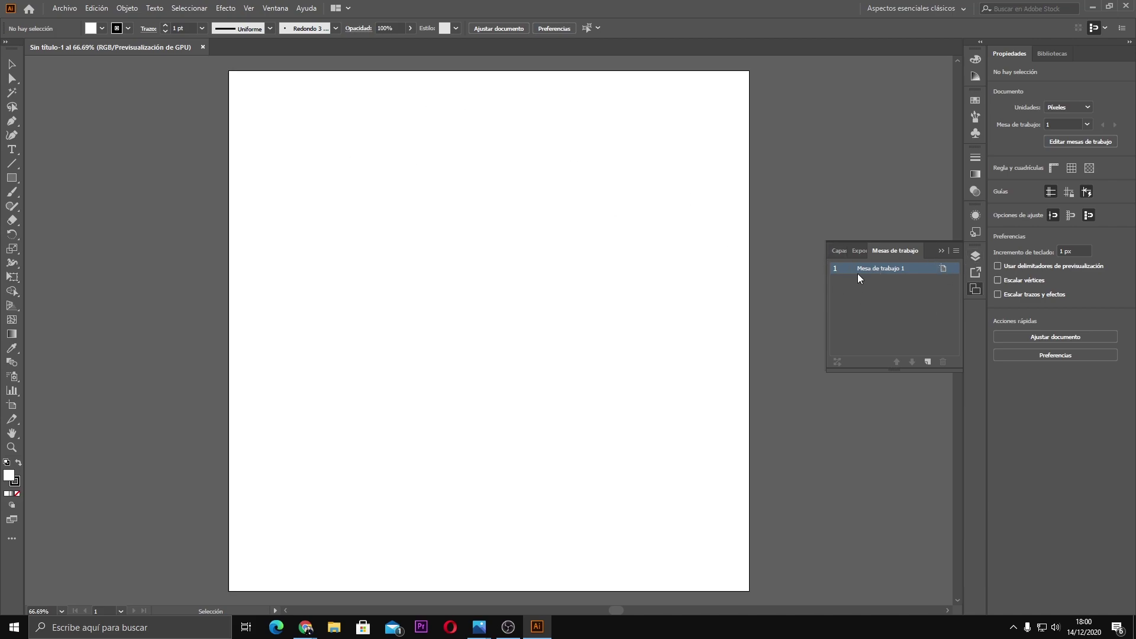
click(942, 268)
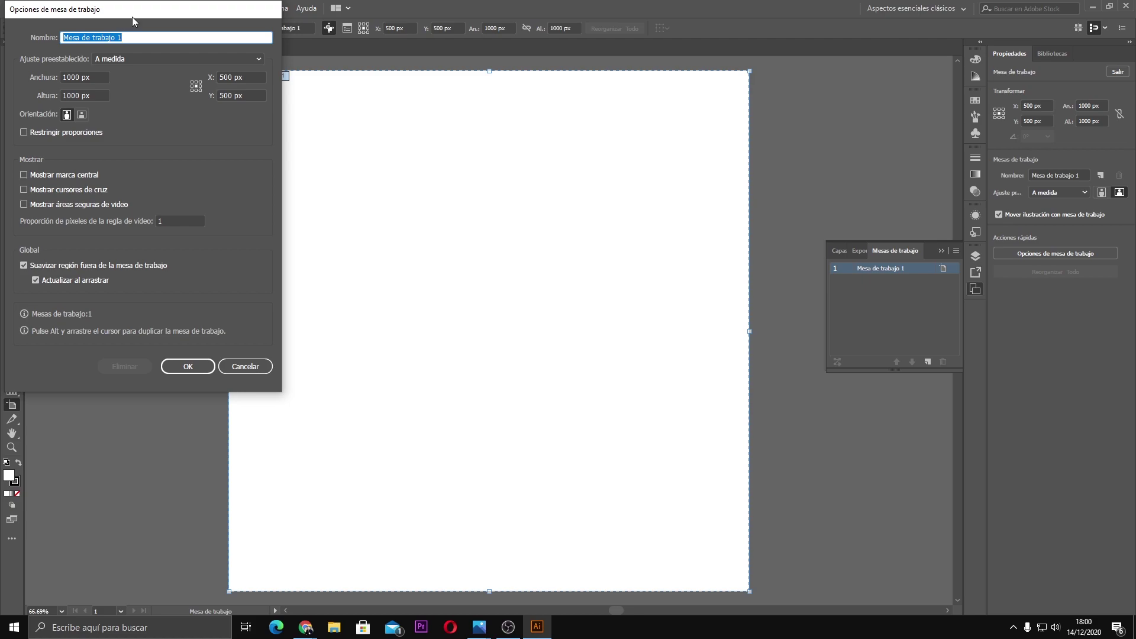
drag(133, 16, 520, 166)
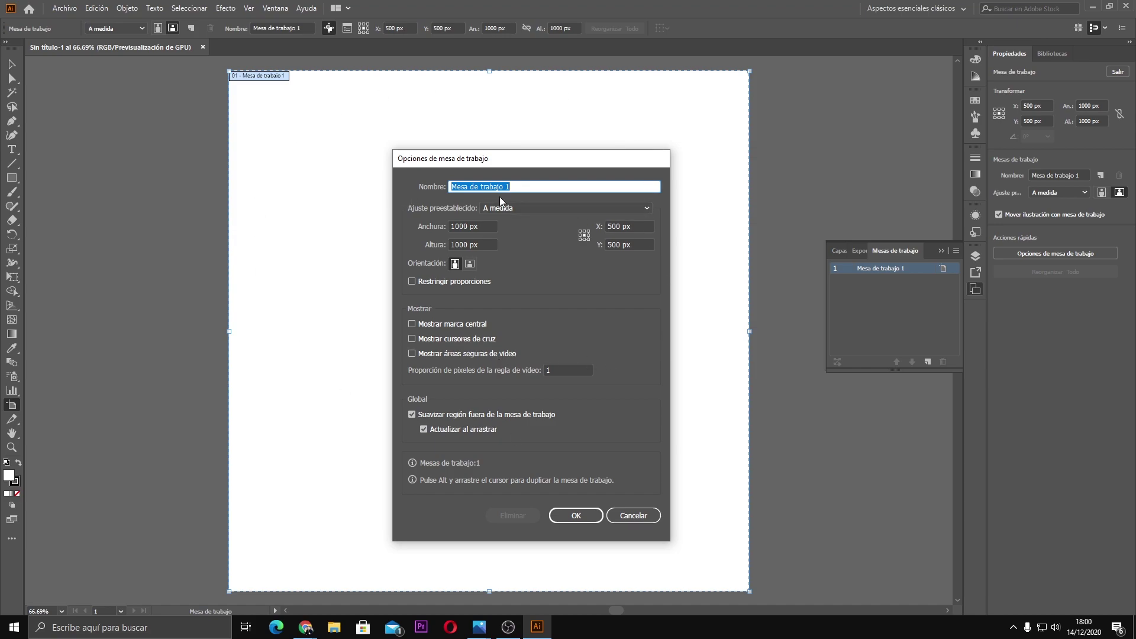
click(566, 517)
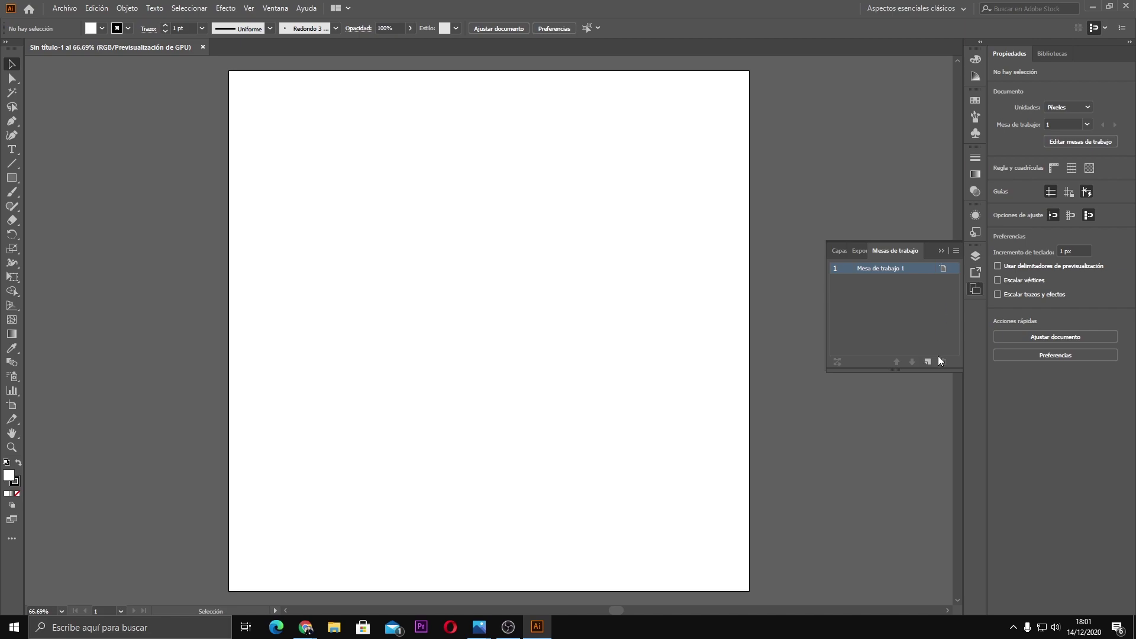
Step: Close the Artboards panel and switch the workspace to Web
click(941, 251)
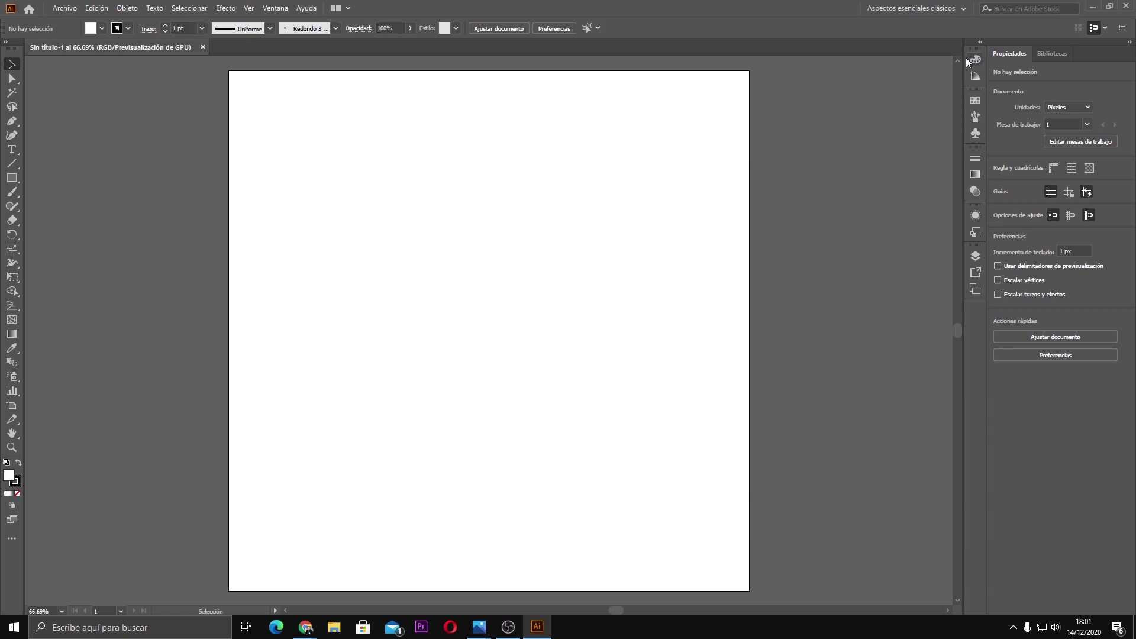
click(283, 11)
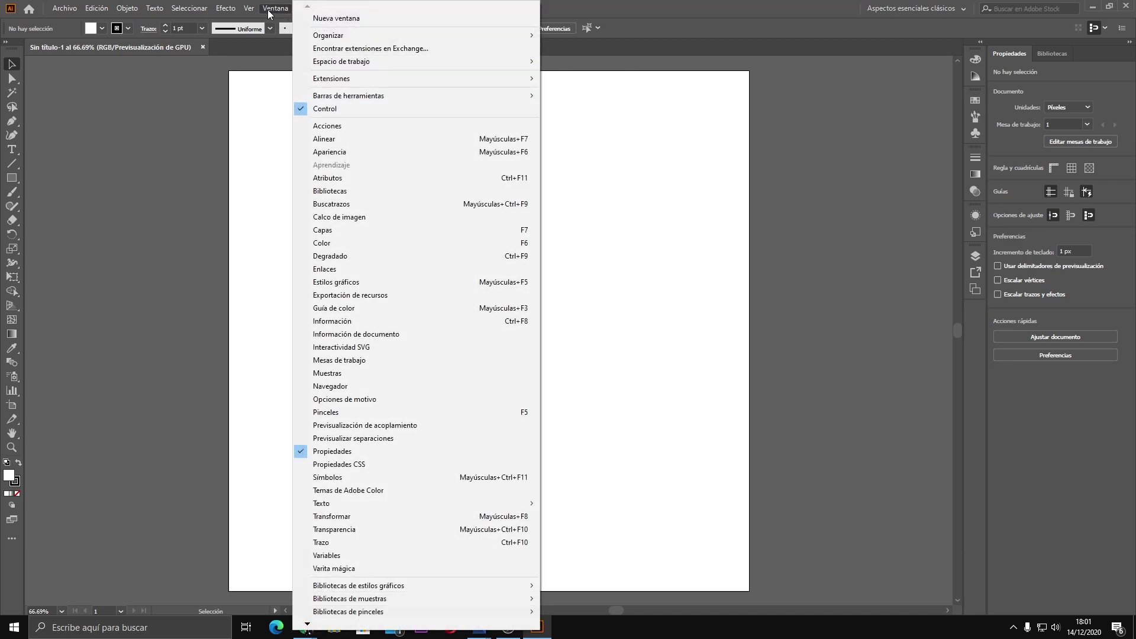
key(alt+e)
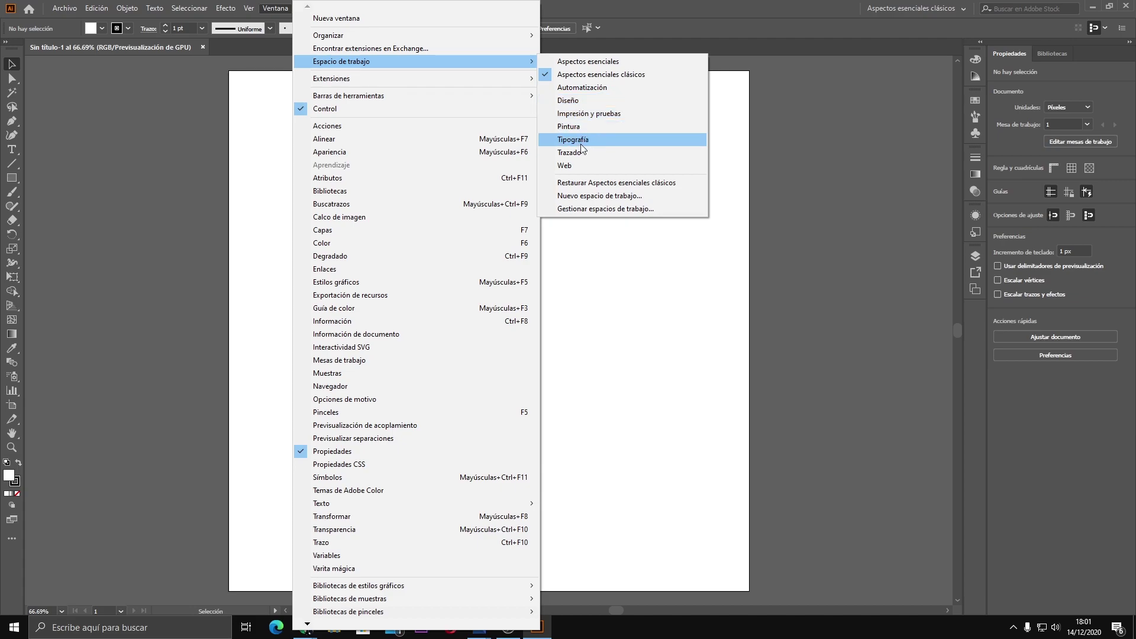
click(584, 167)
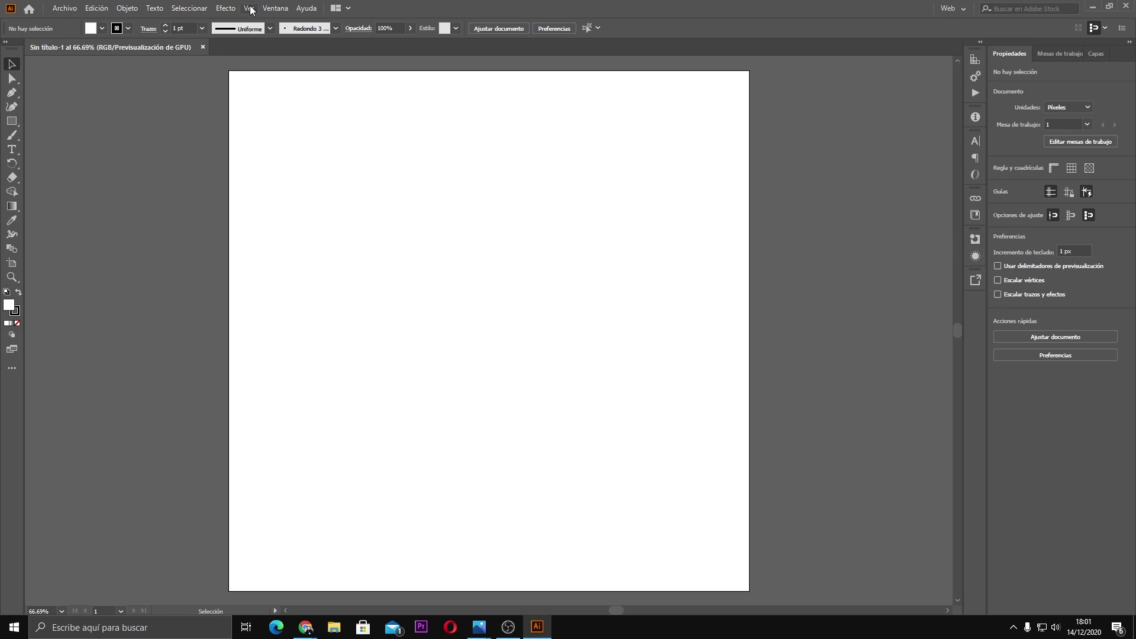
Step: Switch the workspace to Tipografía, then to Diseño
click(276, 9)
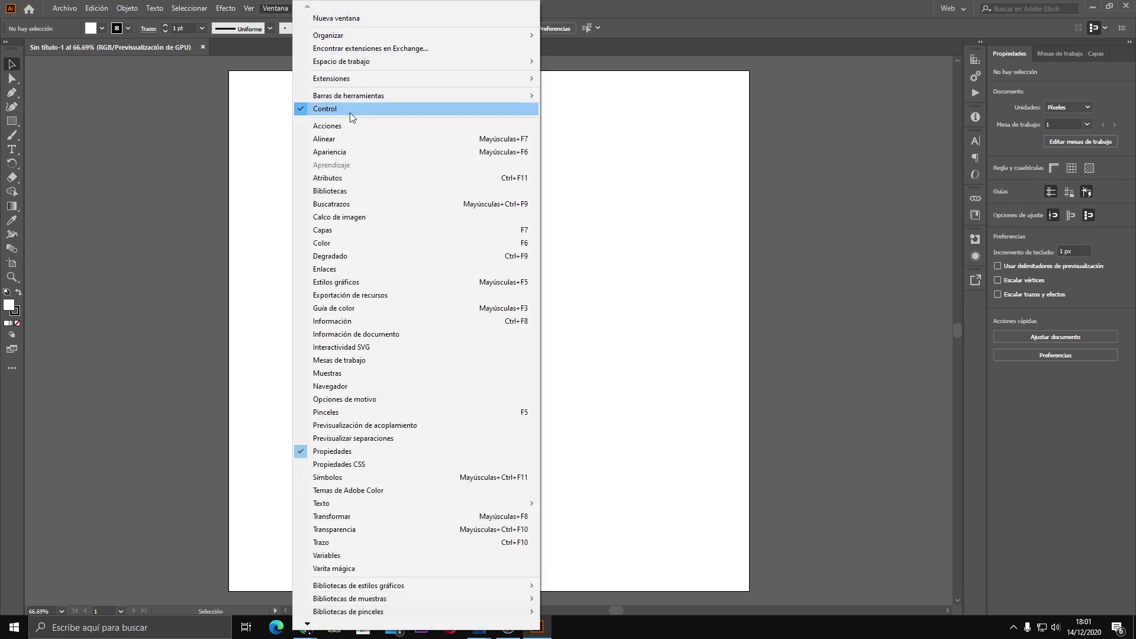
mouse_move(341, 61)
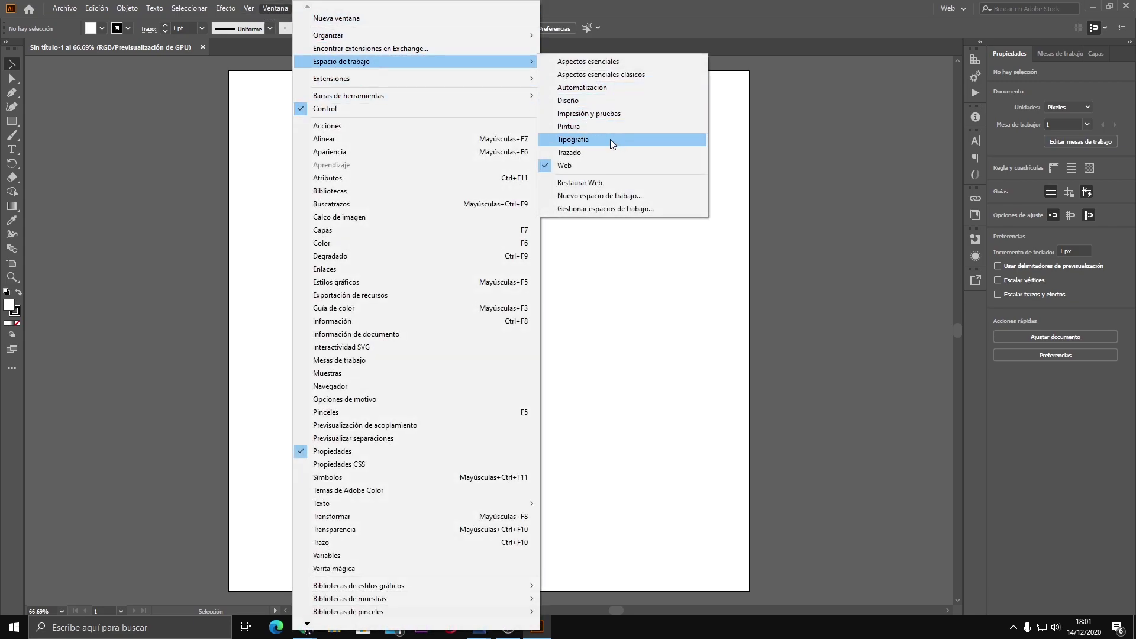
click(609, 140)
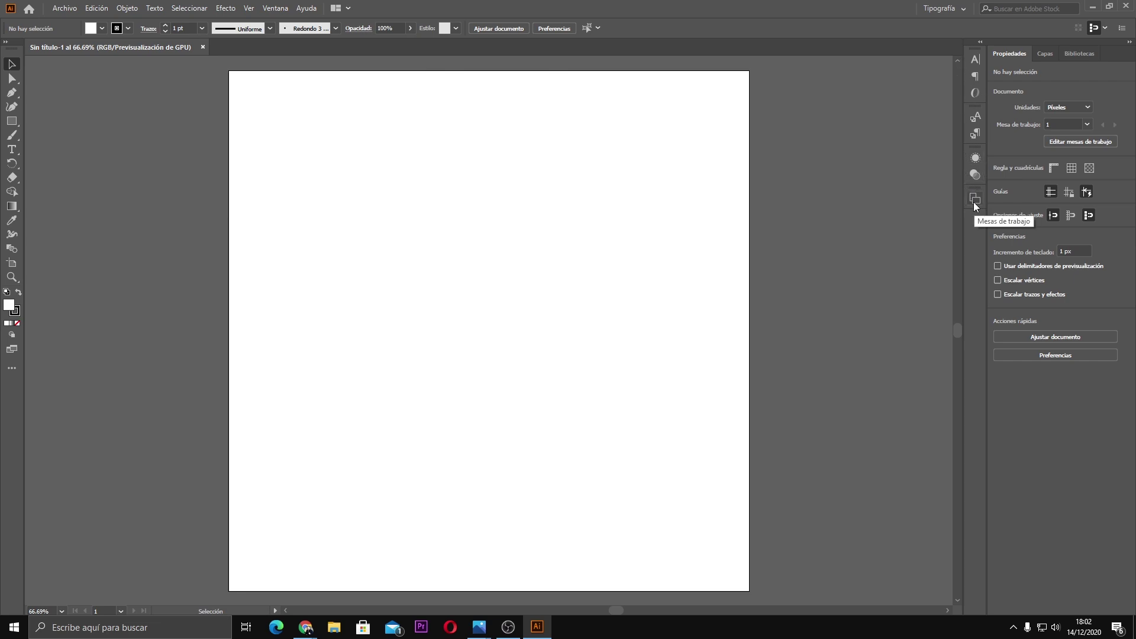
click(275, 8)
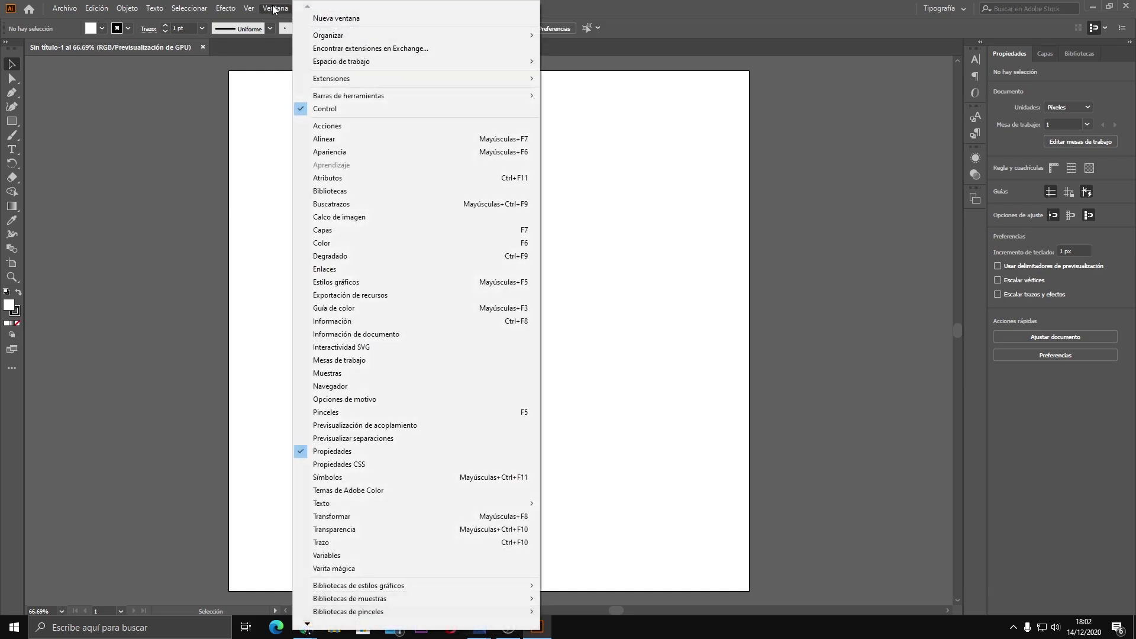
mouse_move(341, 61)
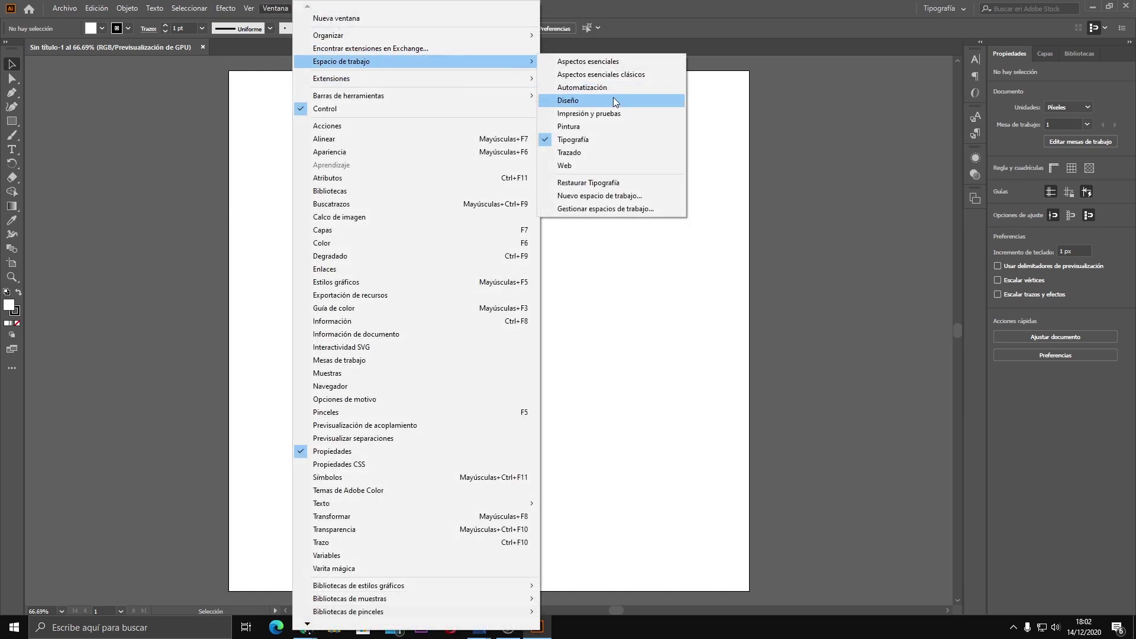
click(616, 102)
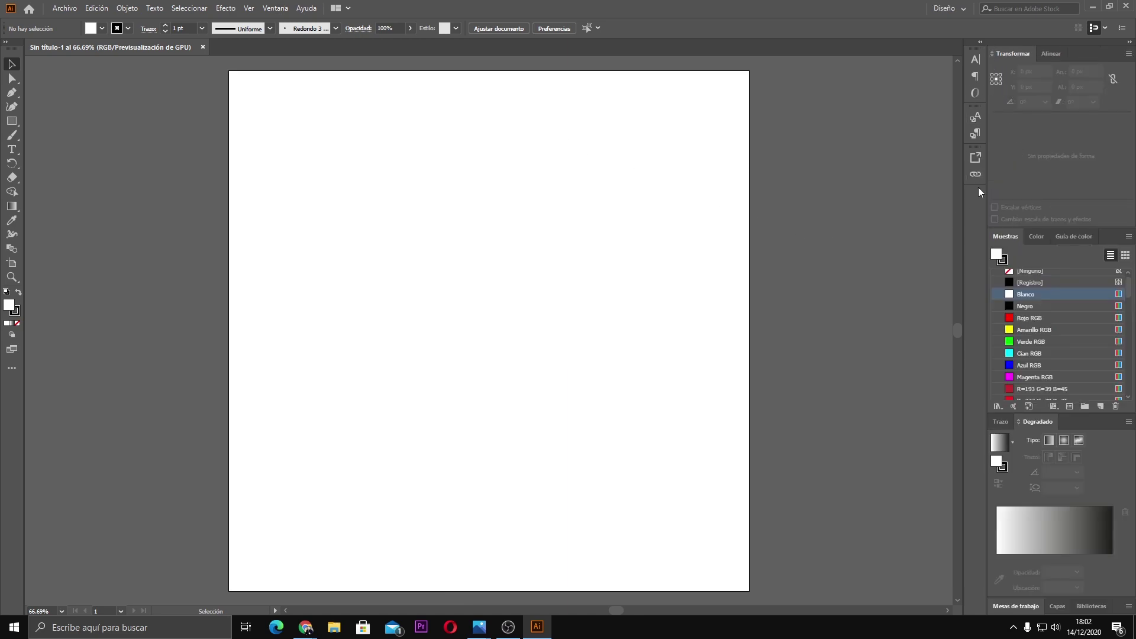
Step: Browse the colour spectrum and harmony views and Arrange Documents, then list the workspaces under Ventana
scroll(1060, 304, down, 3)
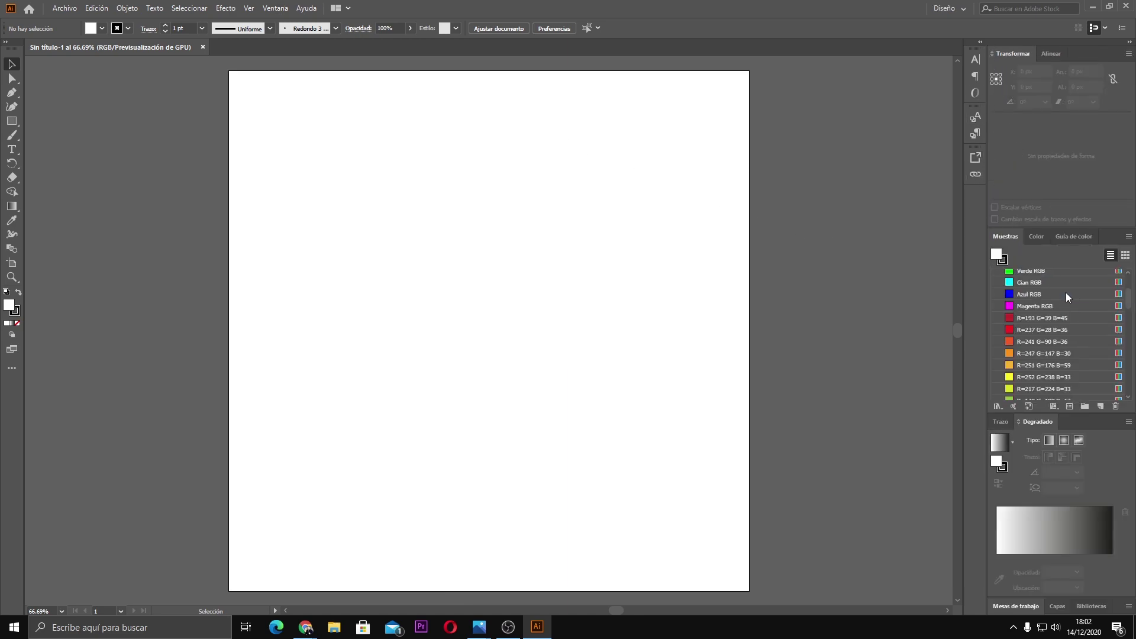
scroll(1067, 292, down, 3)
scroll(1072, 290, down, 3)
scroll(1074, 285, down, 3)
scroll(1073, 277, up, 3)
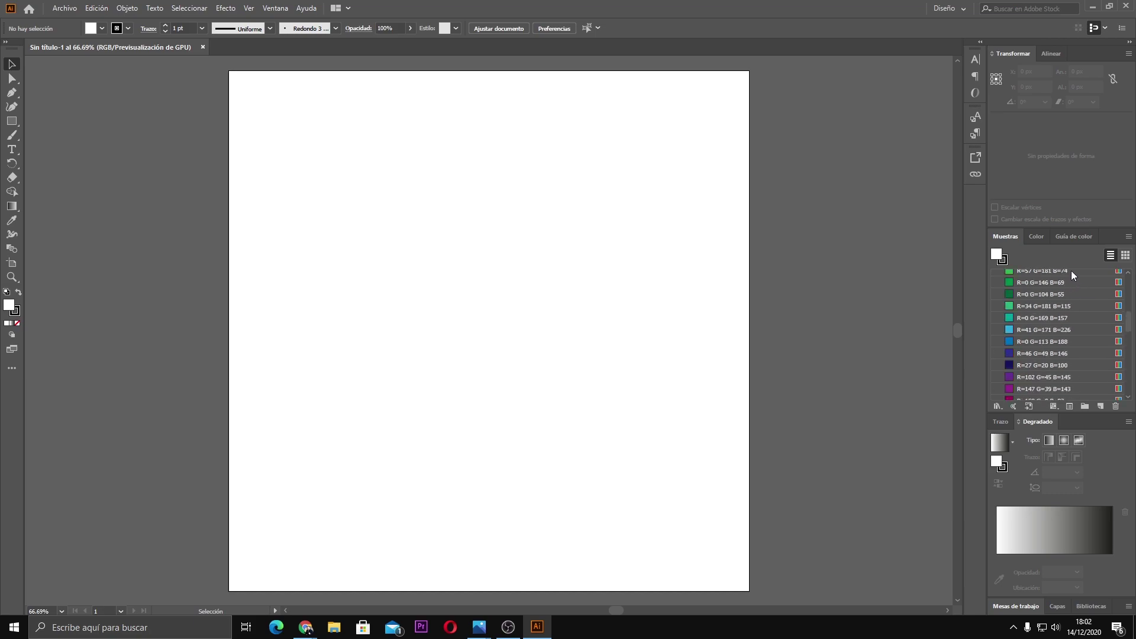
scroll(1059, 261, up, 3)
click(1037, 237)
click(1074, 238)
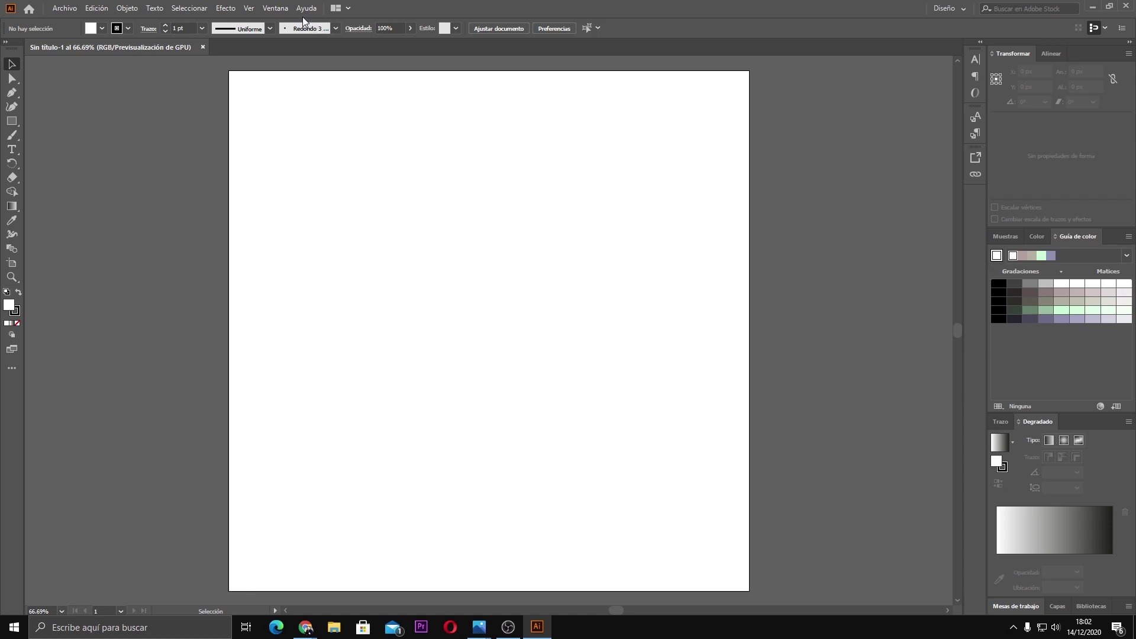
click(349, 9)
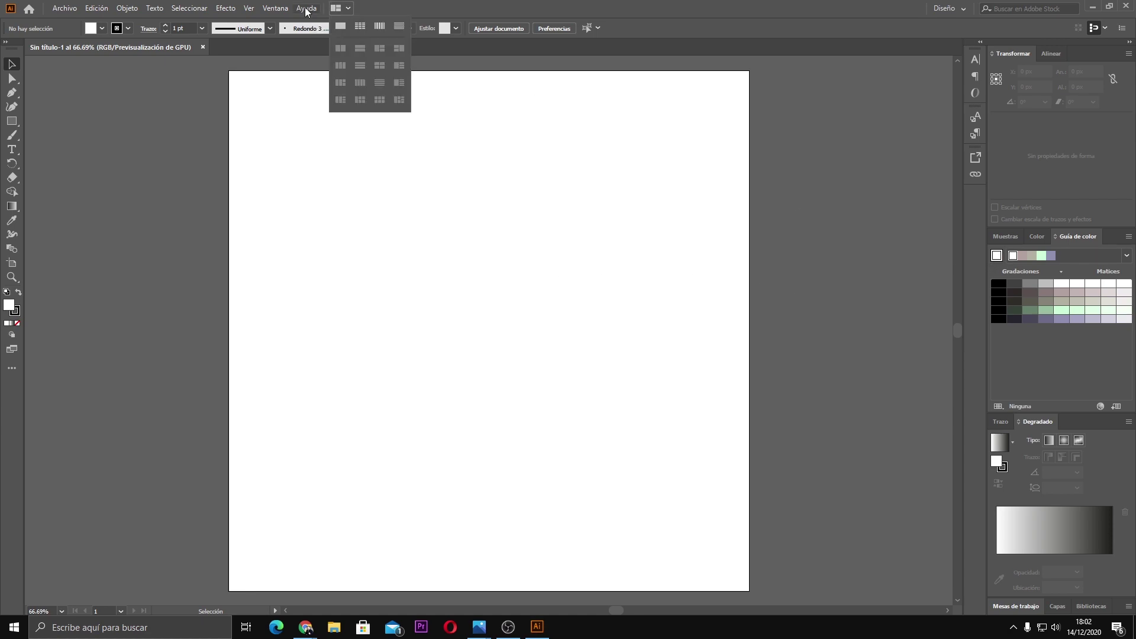
click(275, 8)
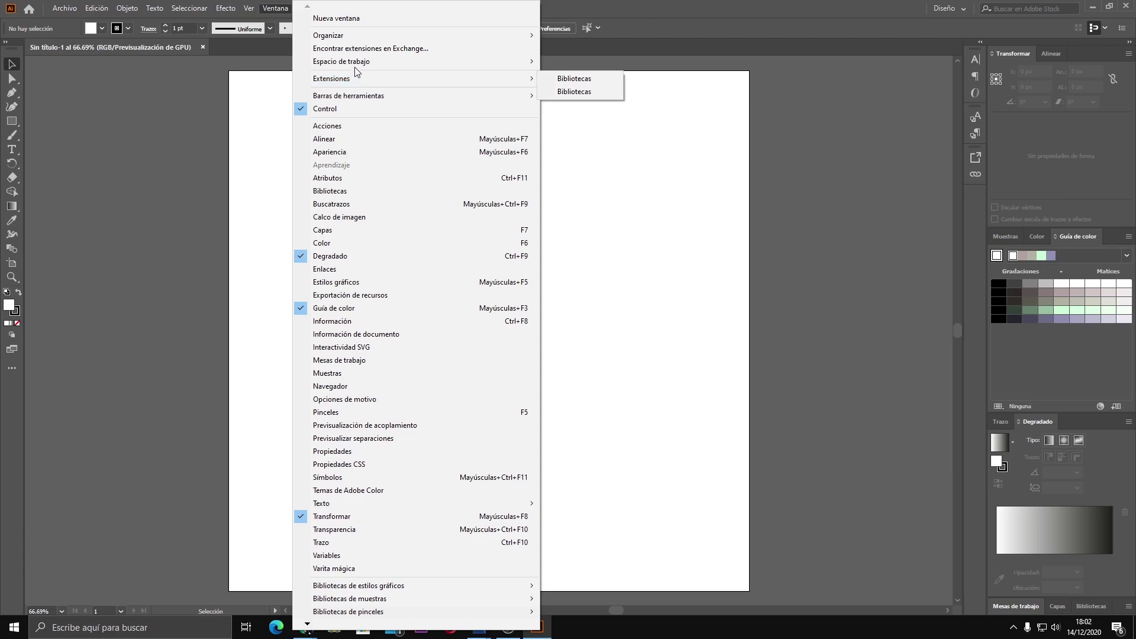
mouse_move(340, 61)
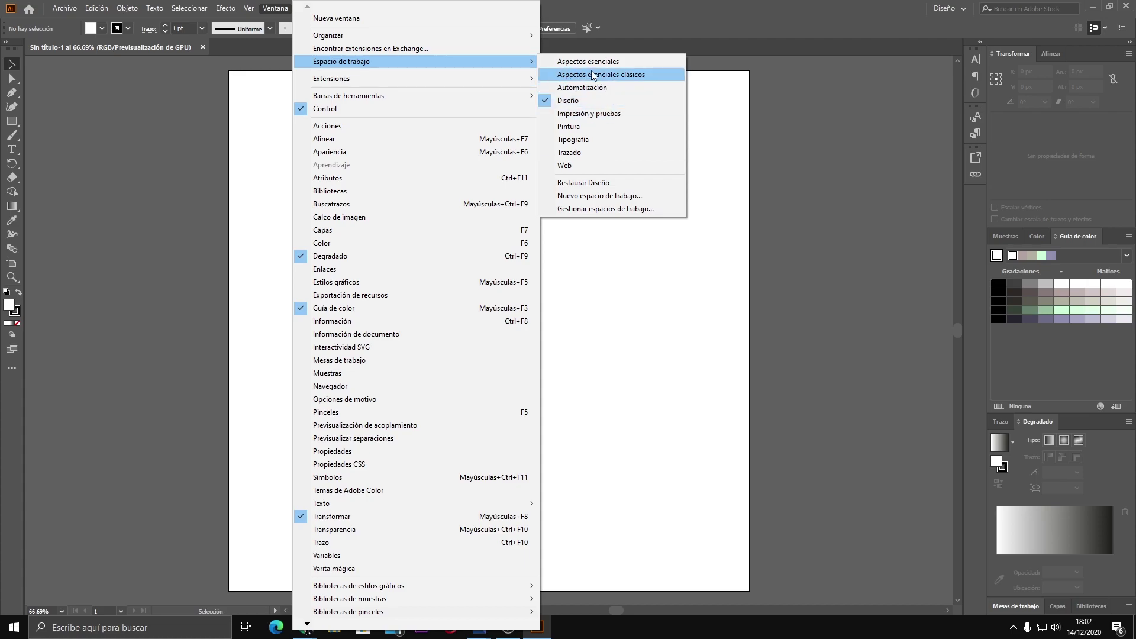
Step: Switch to Aspectos esenciales clásicos and preview the Color Guide, Color, Trazo and Degradado panels
click(616, 74)
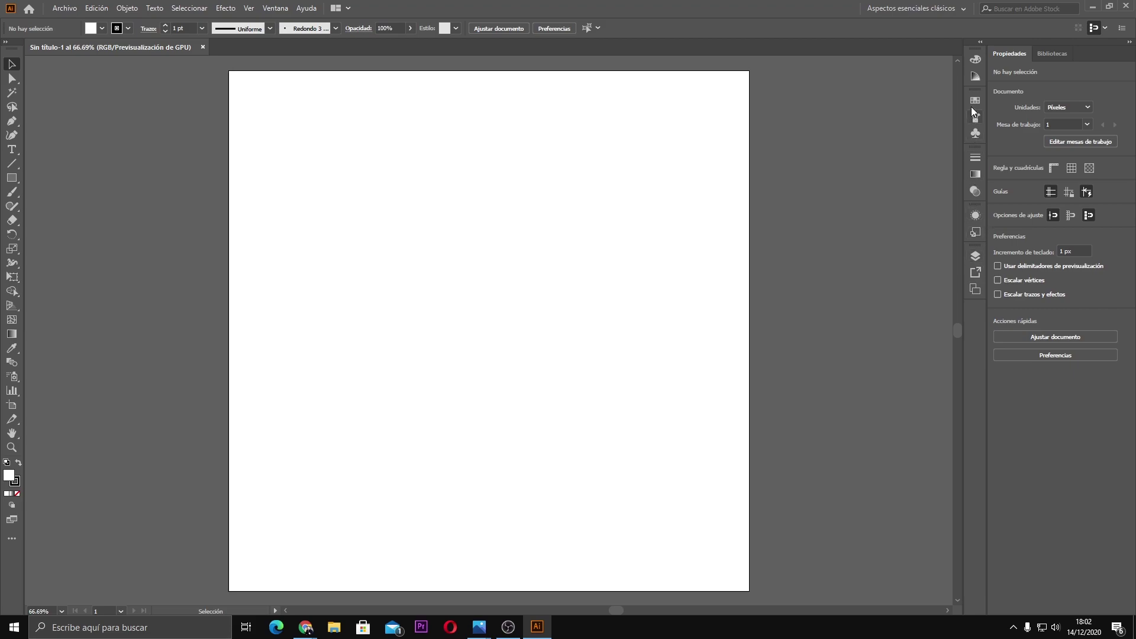
click(972, 76)
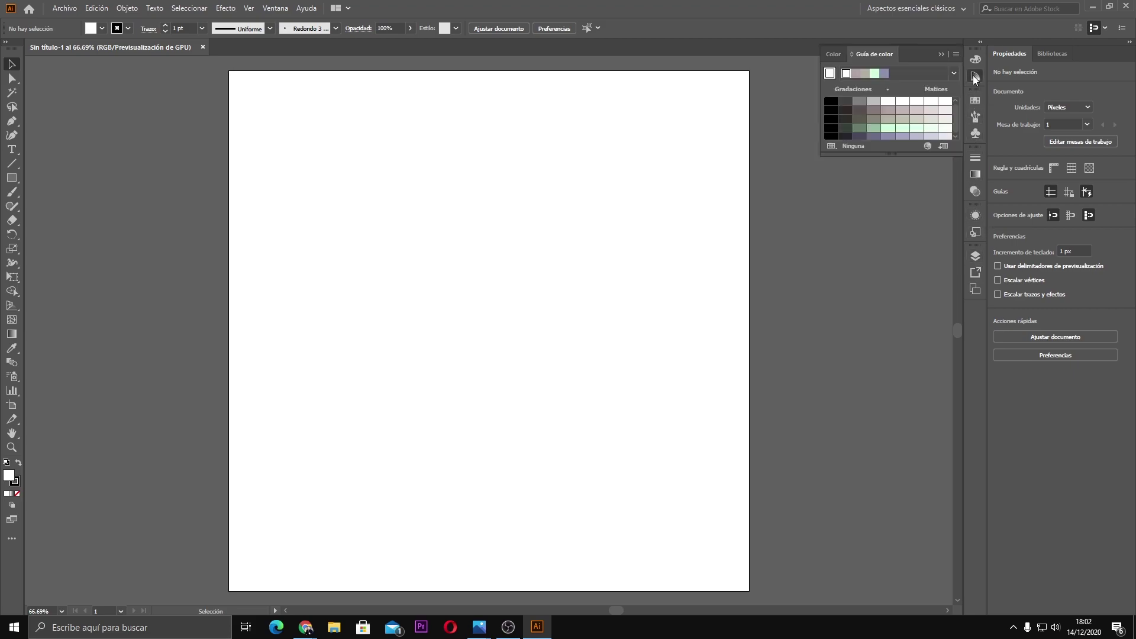
click(975, 64)
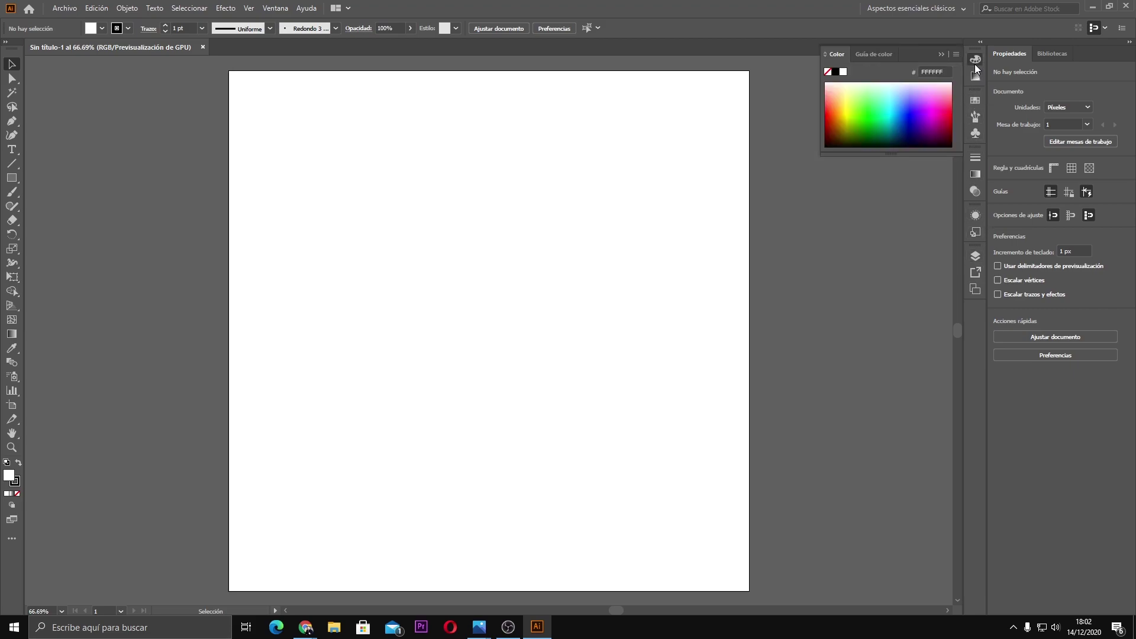
click(974, 159)
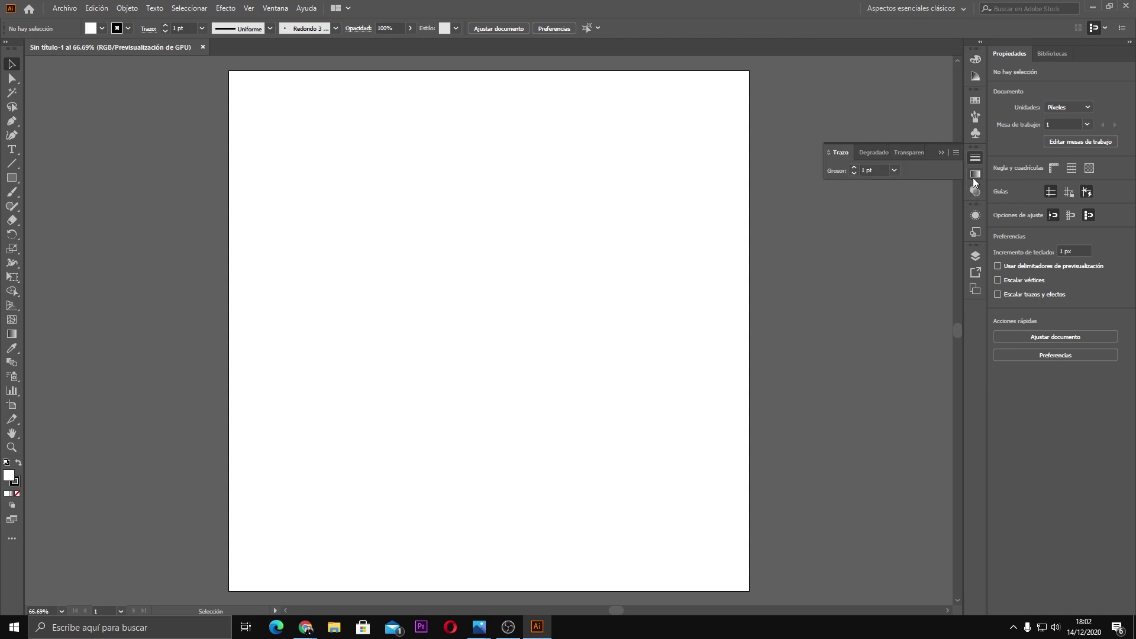
click(975, 174)
Step: Preview the Transparencia, Apariencia, Estilos gráficos and Capas panels, then collapse them
click(976, 191)
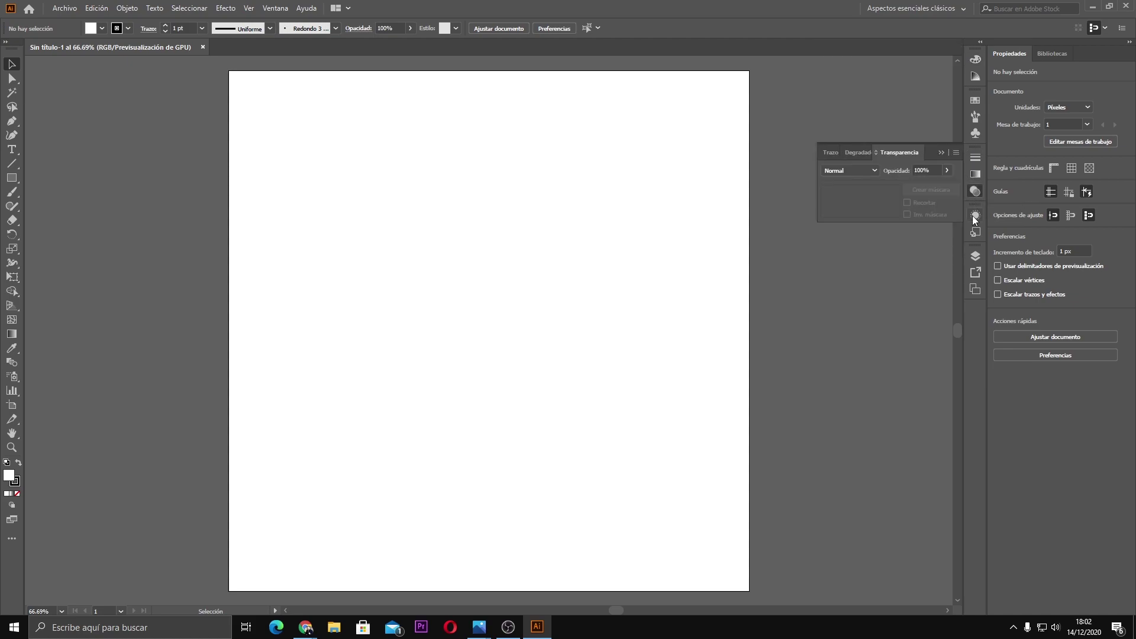
click(975, 217)
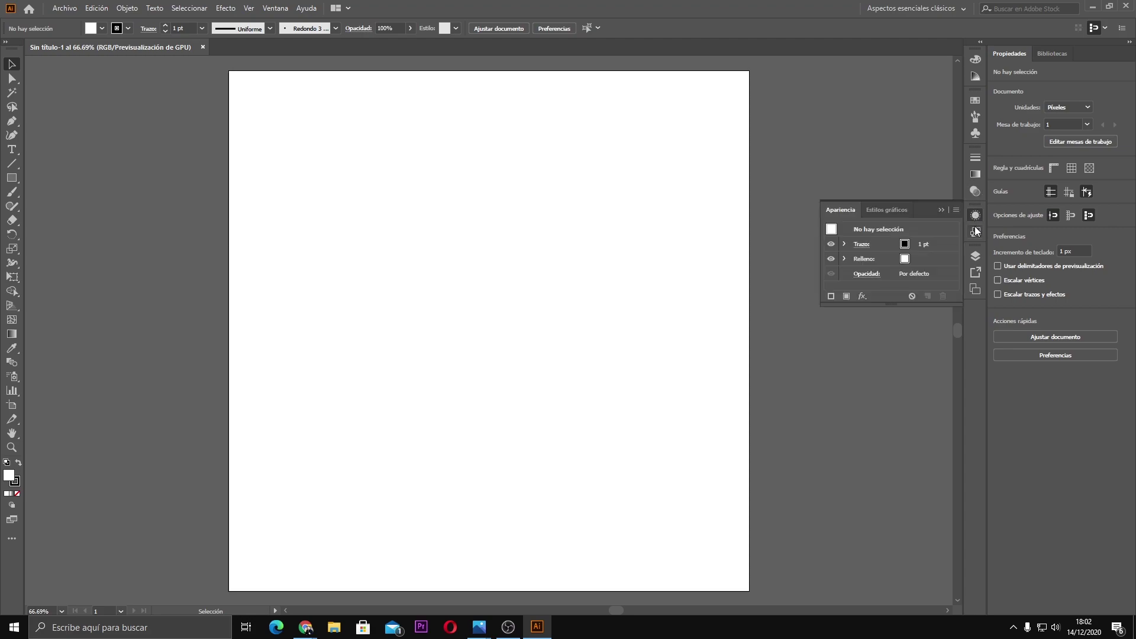
click(975, 232)
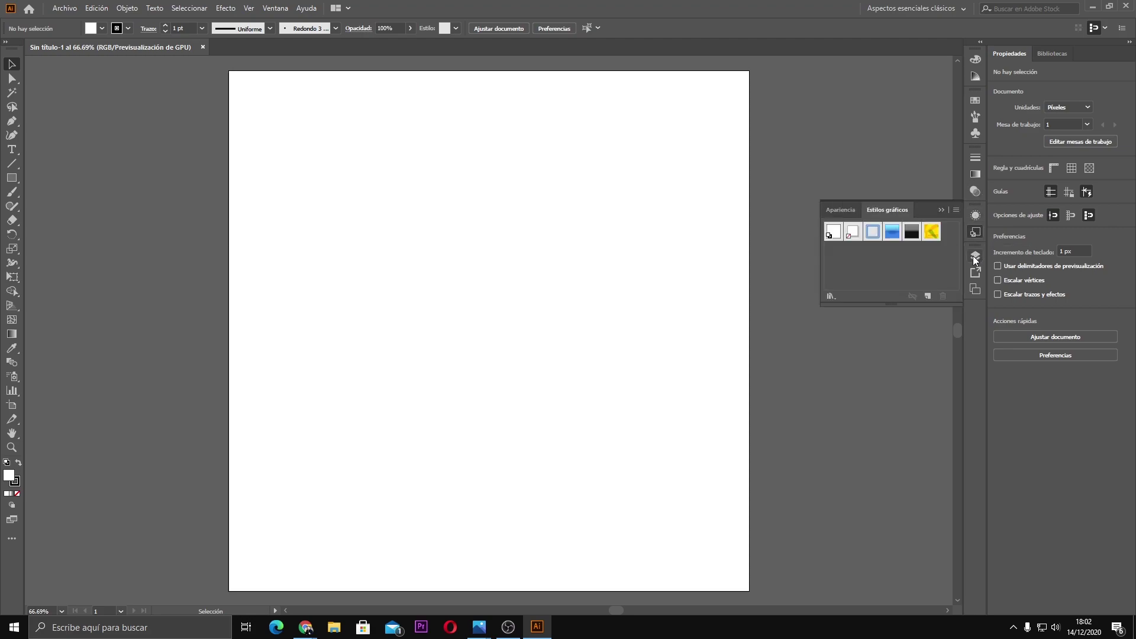
click(974, 257)
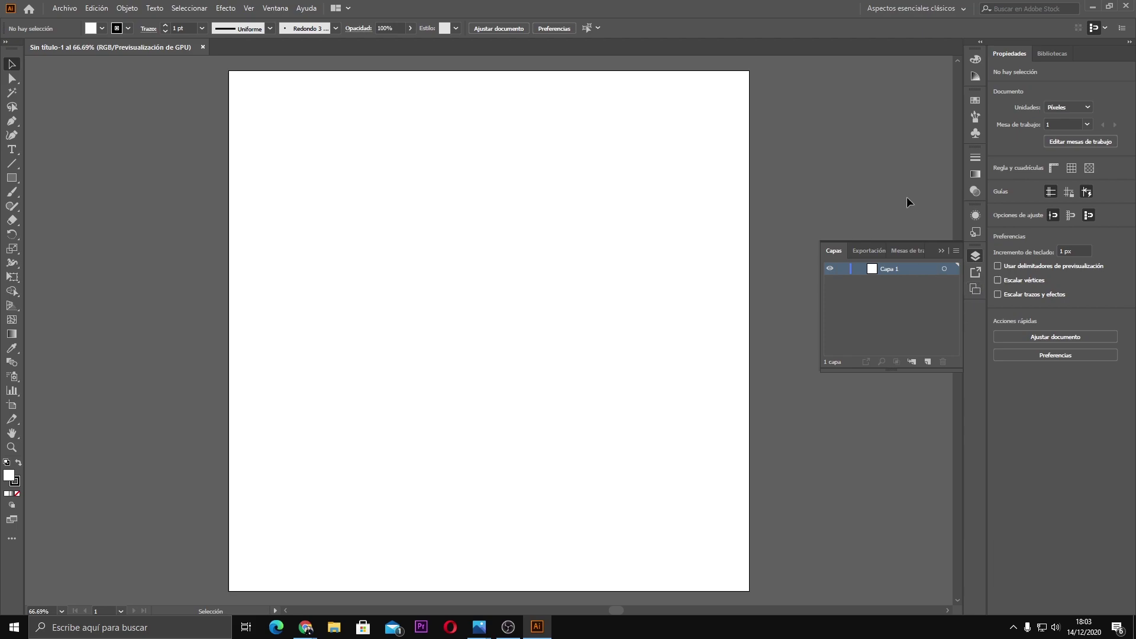
click(941, 251)
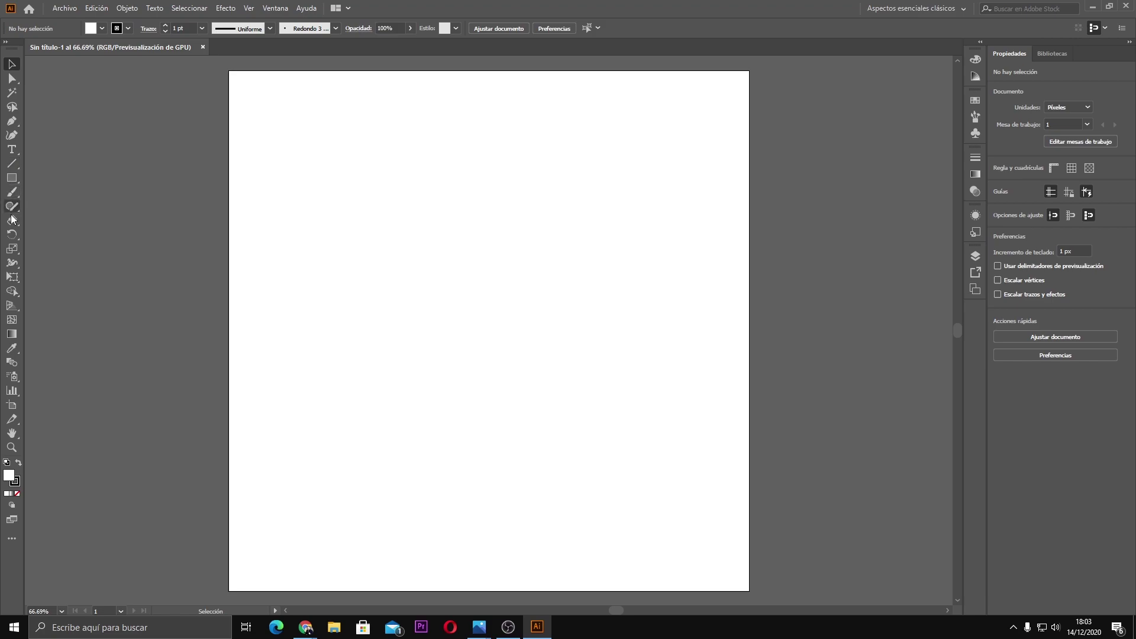
Step: Select the Rectangle tool (M) in the toolbar
click(12, 178)
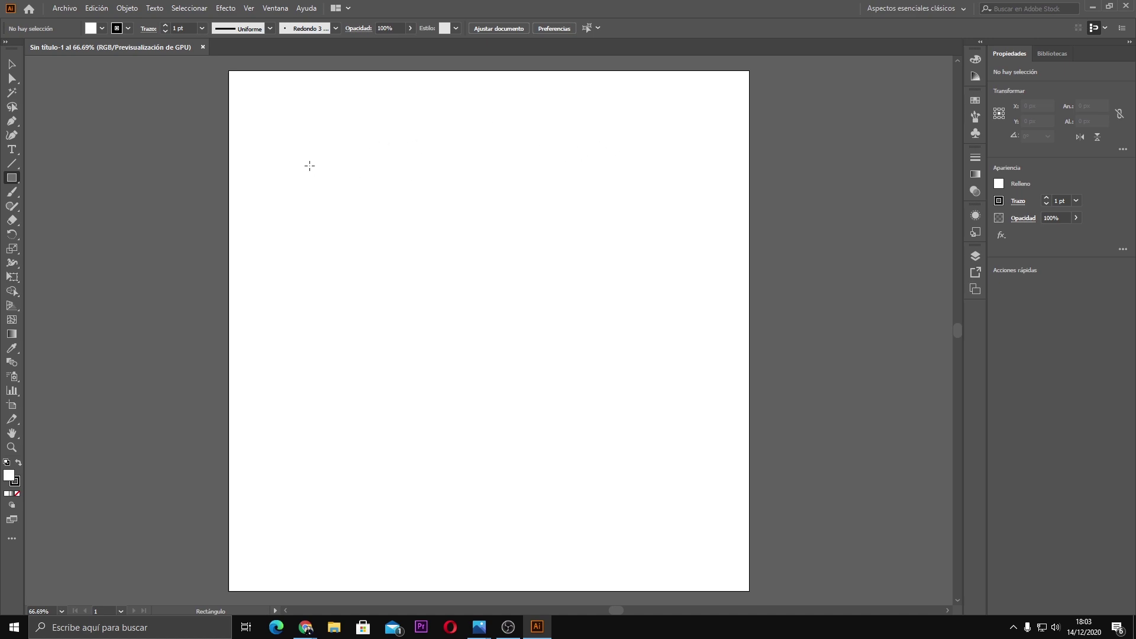
Step: Drag out a 720 × 223 px rectangle near the top of the artboard
mouse_move(295, 155)
mouse_down()
mouse_move(563, 404)
mouse_move(559, 334)
mouse_move(581, 351)
mouse_move(534, 177)
mouse_move(613, 296)
mouse_move(492, 246)
mouse_move(530, 216)
mouse_move(633, 219)
mouse_move(659, 263)
mouse_up()
mouse_move(689, 194)
mouse_down()
mouse_move(394, 326)
mouse_move(379, 522)
mouse_up()
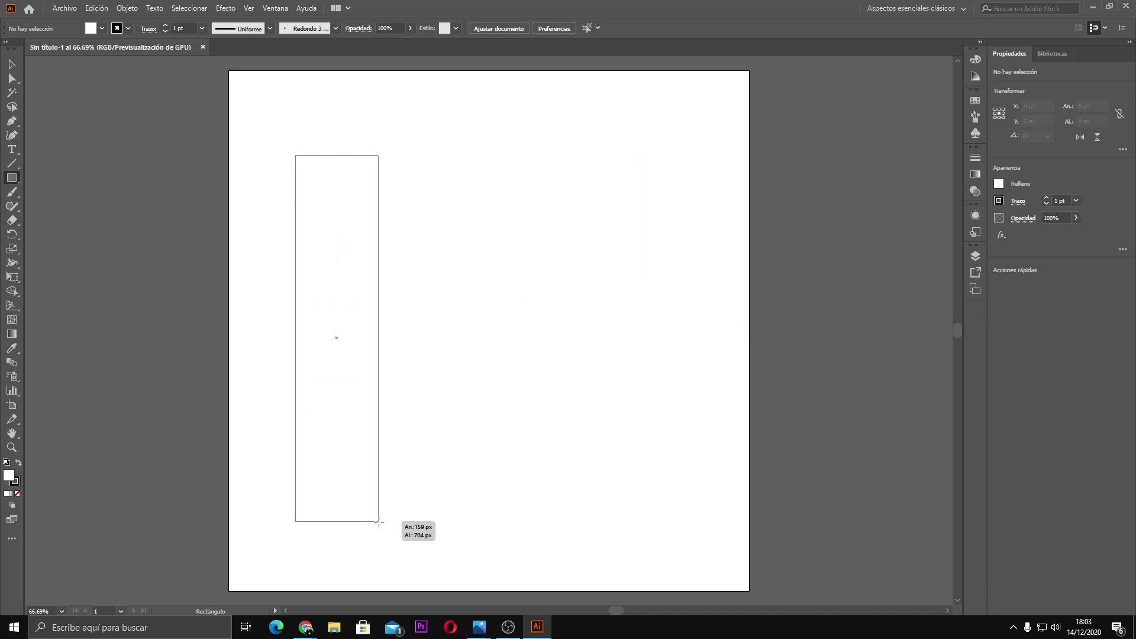
mouse_move(379, 522)
mouse_down()
mouse_move(635, 336)
mouse_move(657, 153)
mouse_move(647, 370)
mouse_move(634, 177)
mouse_move(619, 274)
mouse_move(654, 300)
mouse_move(697, 299)
mouse_move(670, 272)
mouse_up()
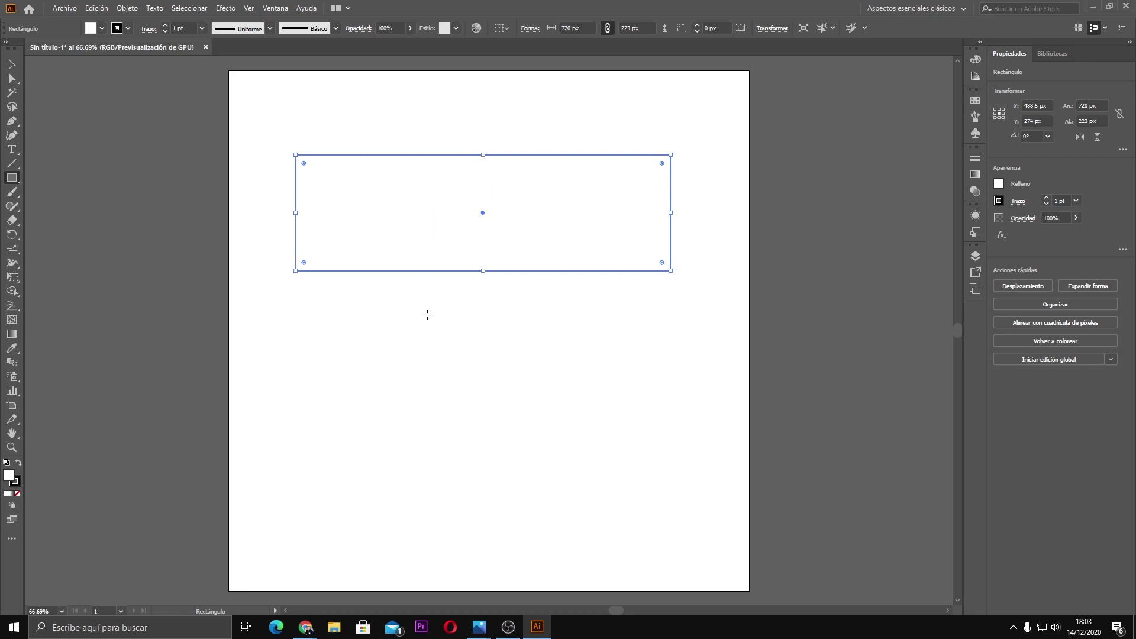
Step: Draw a 504 × 504 px square below the rectangle and move both shapes into position
mouse_move(371, 289)
mouse_down()
mouse_move(560, 461)
mouse_move(476, 468)
mouse_move(552, 452)
mouse_move(437, 456)
mouse_move(434, 403)
mouse_move(550, 433)
mouse_move(548, 417)
mouse_move(523, 428)
mouse_move(527, 444)
mouse_move(616, 533)
mouse_move(578, 469)
mouse_move(615, 528)
mouse_move(403, 316)
mouse_move(644, 491)
mouse_move(474, 352)
mouse_move(637, 471)
mouse_move(472, 385)
mouse_move(551, 459)
mouse_move(634, 507)
mouse_up()
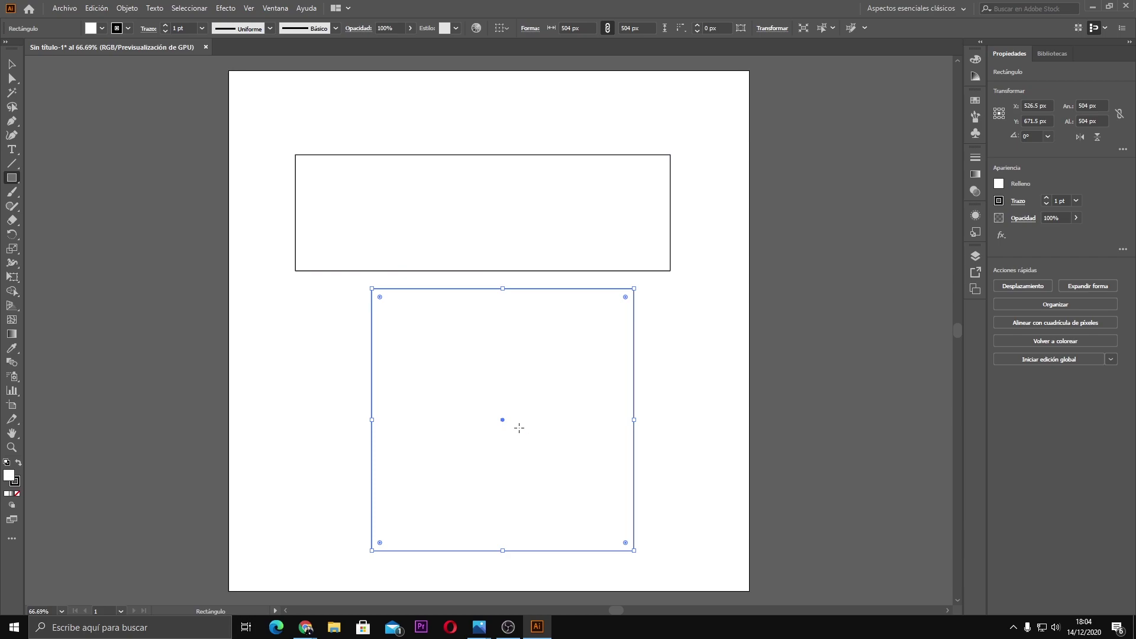
click(12, 63)
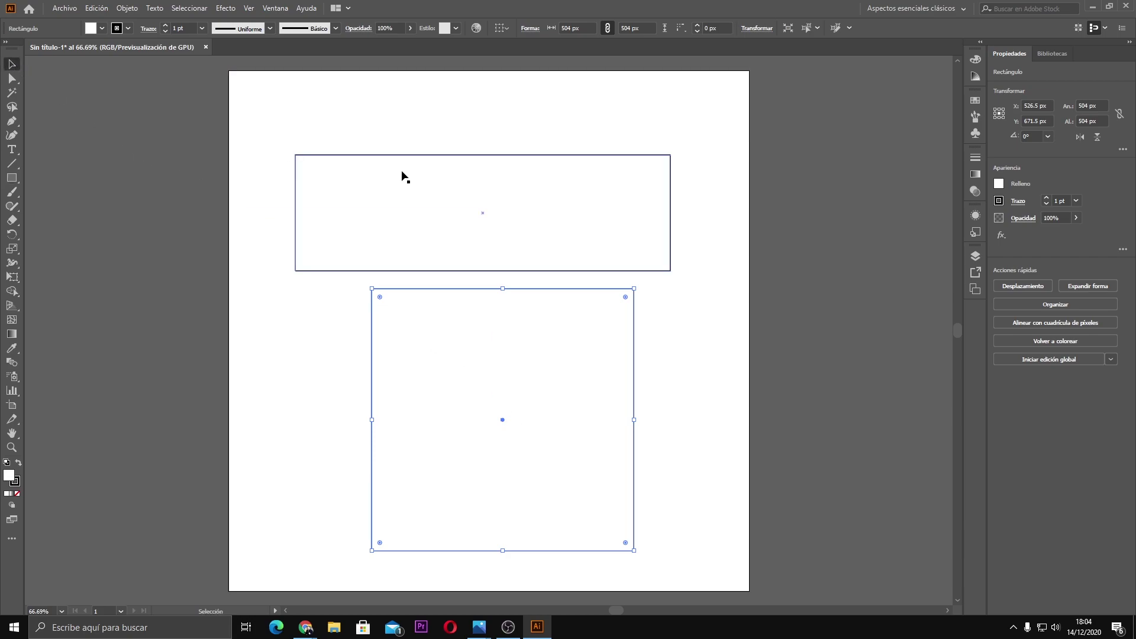
drag(402, 174, 417, 144)
drag(508, 352, 501, 332)
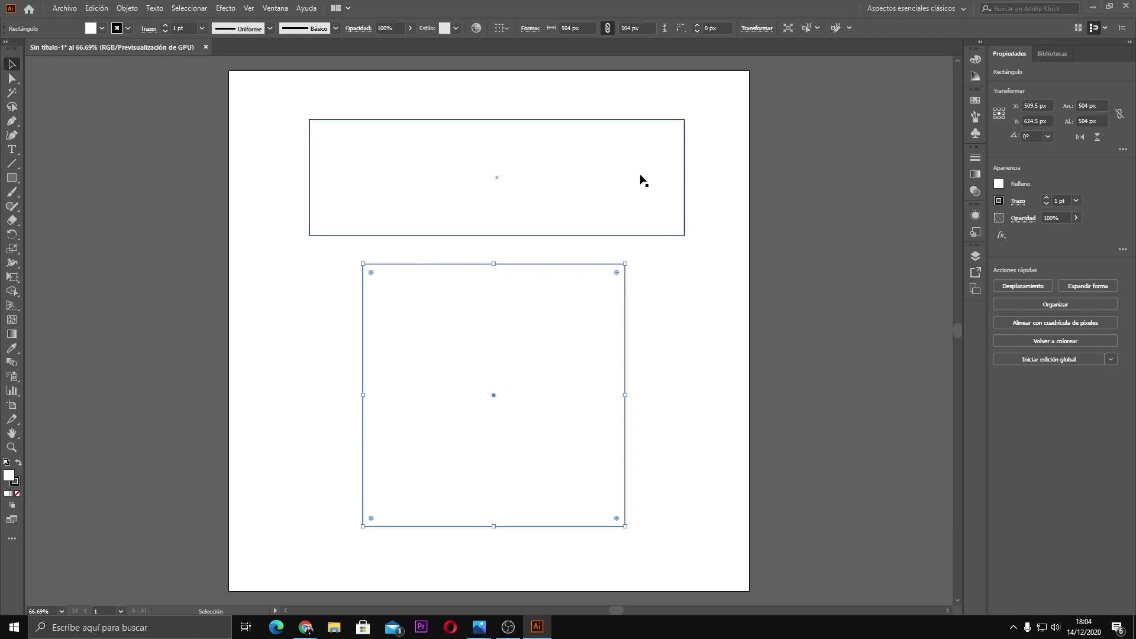
click(374, 139)
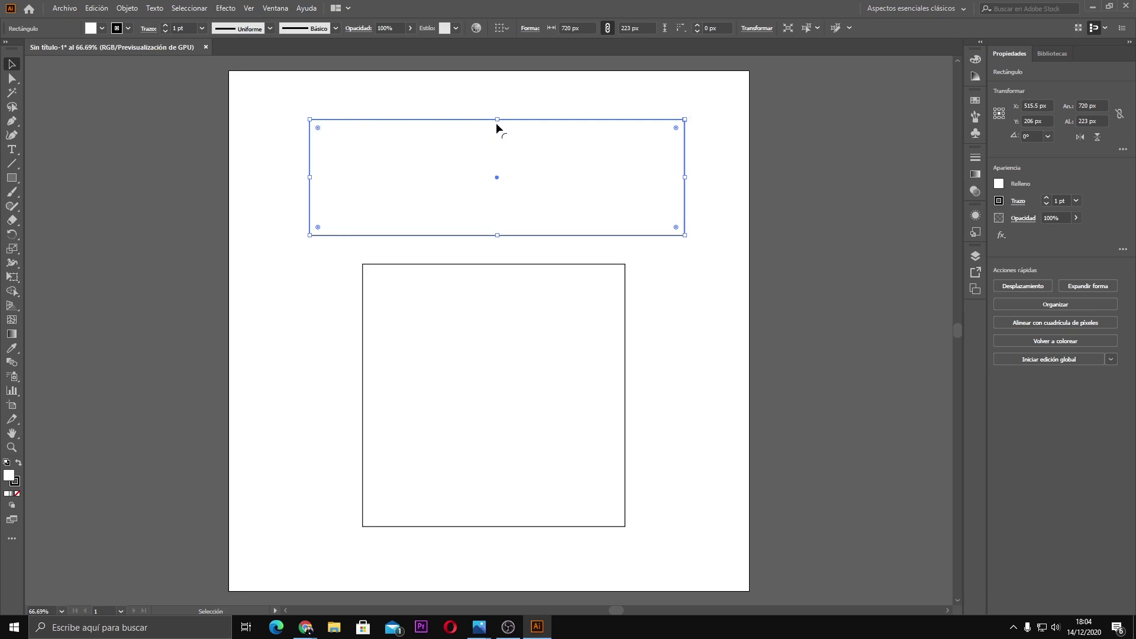
Step: Resize the top rectangle to 752 px wide by 232 px tall, wider than the square
mouse_move(500, 119)
mouse_down()
mouse_move(500, 95)
mouse_move(497, 126)
mouse_up()
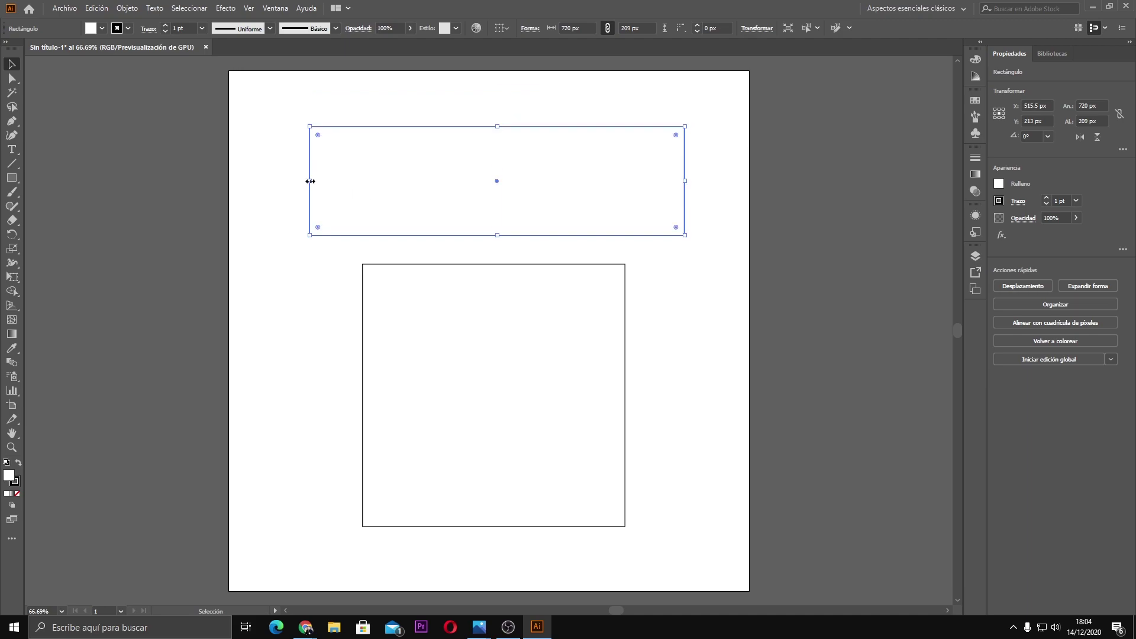
drag(310, 181, 408, 183)
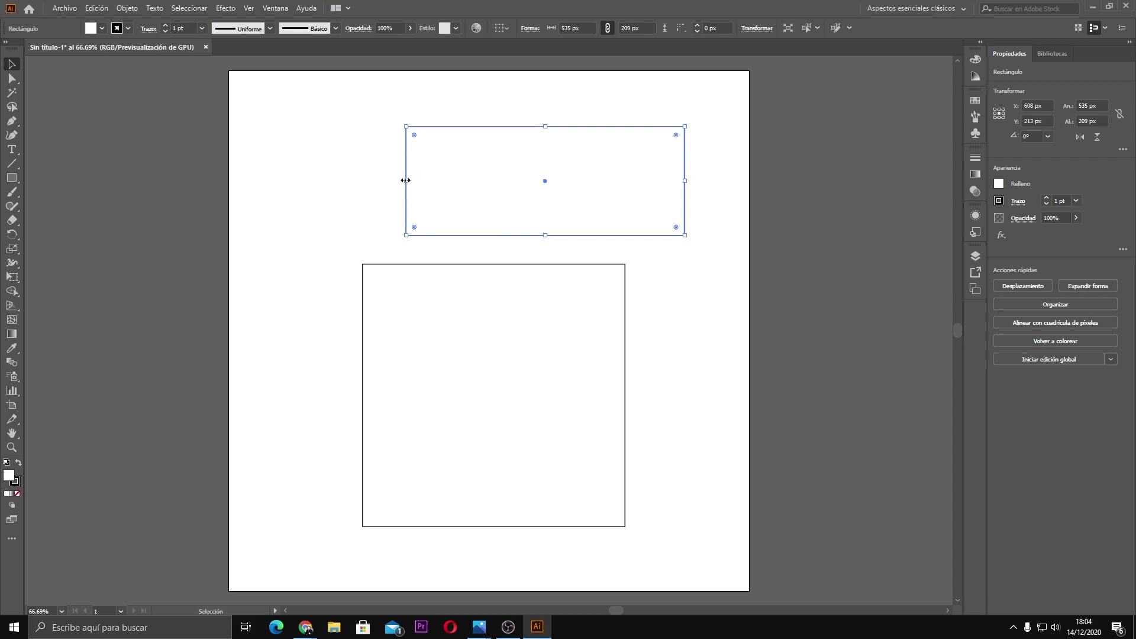
drag(406, 180, 298, 181)
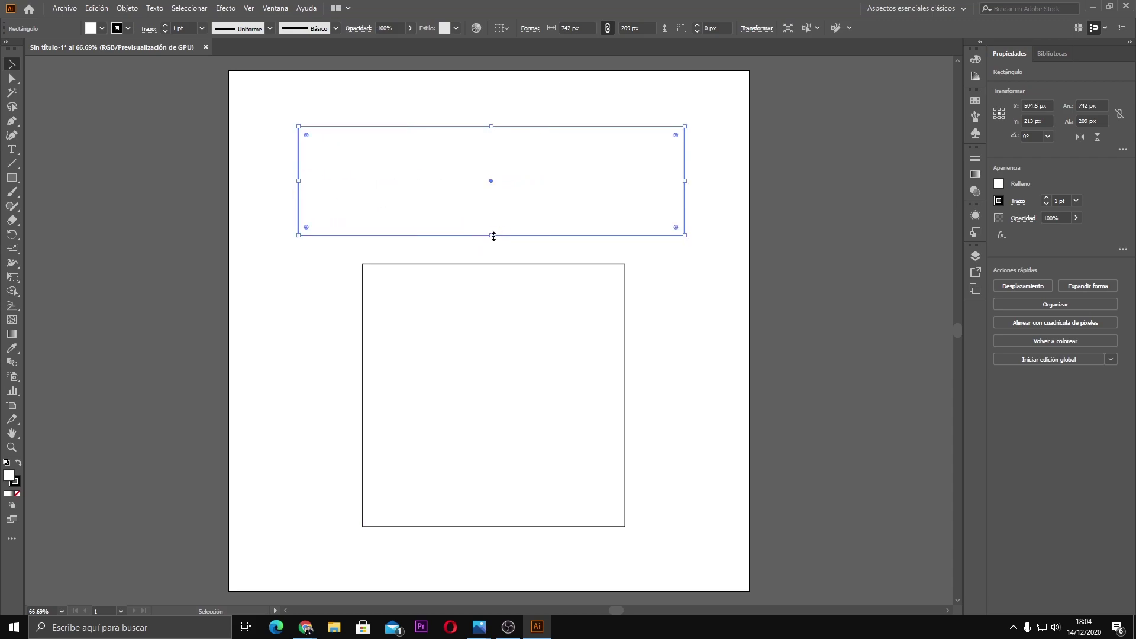
drag(494, 236, 493, 247)
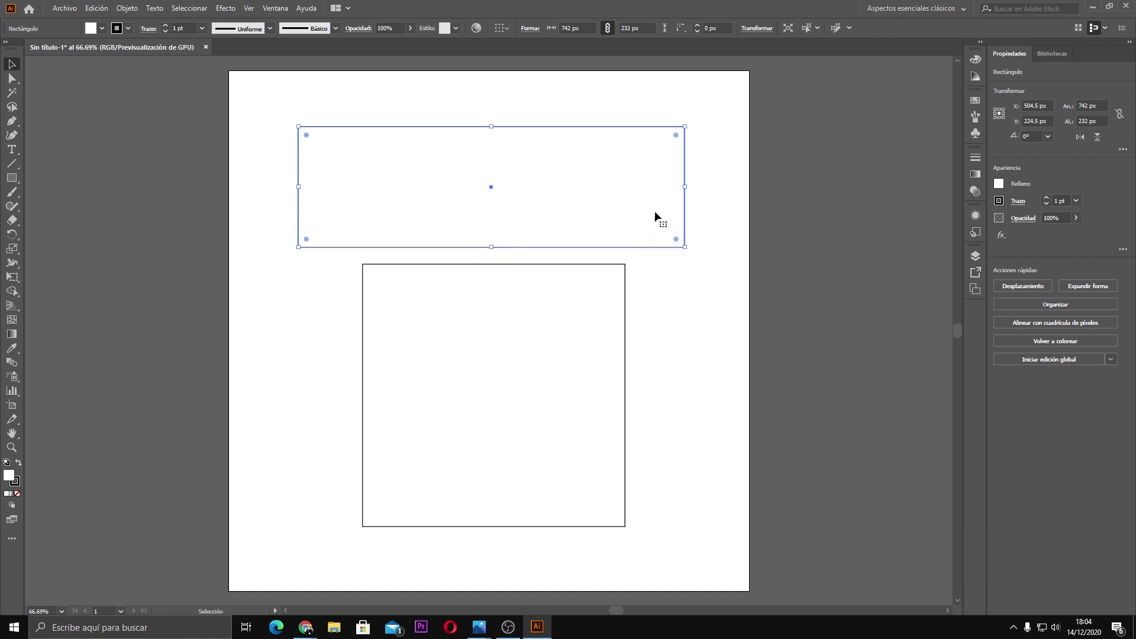
drag(685, 186, 691, 191)
Step: Round the top rectangle's bottom-right corner with its live-corner widget and check the result
mouse_move(680, 239)
mouse_down()
mouse_move(548, 182)
mouse_move(583, 207)
mouse_up()
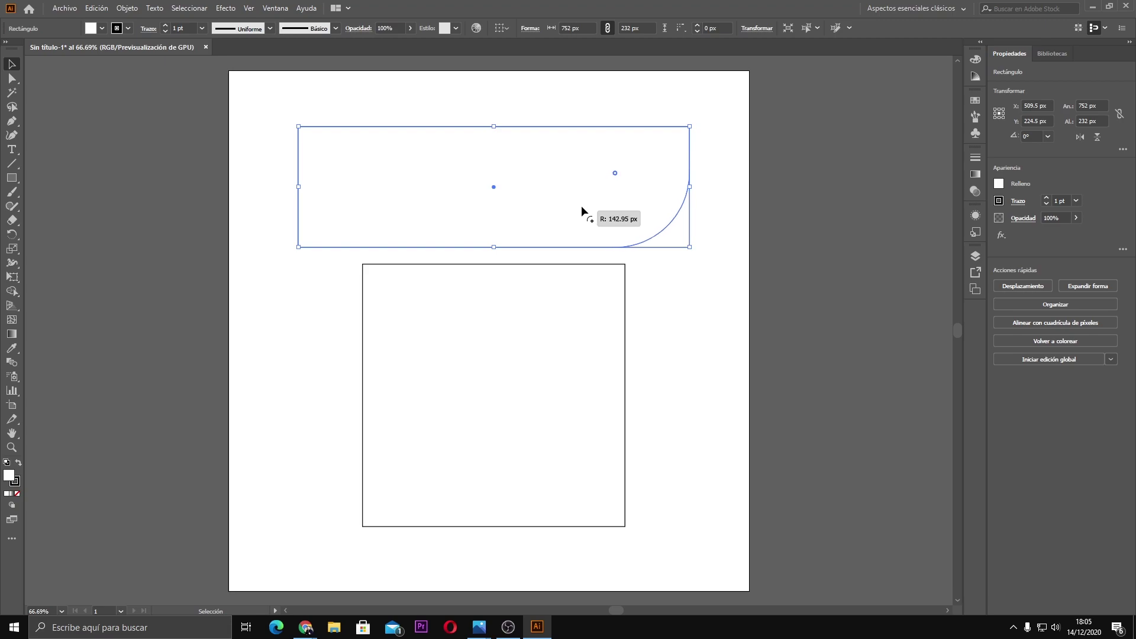
click(695, 279)
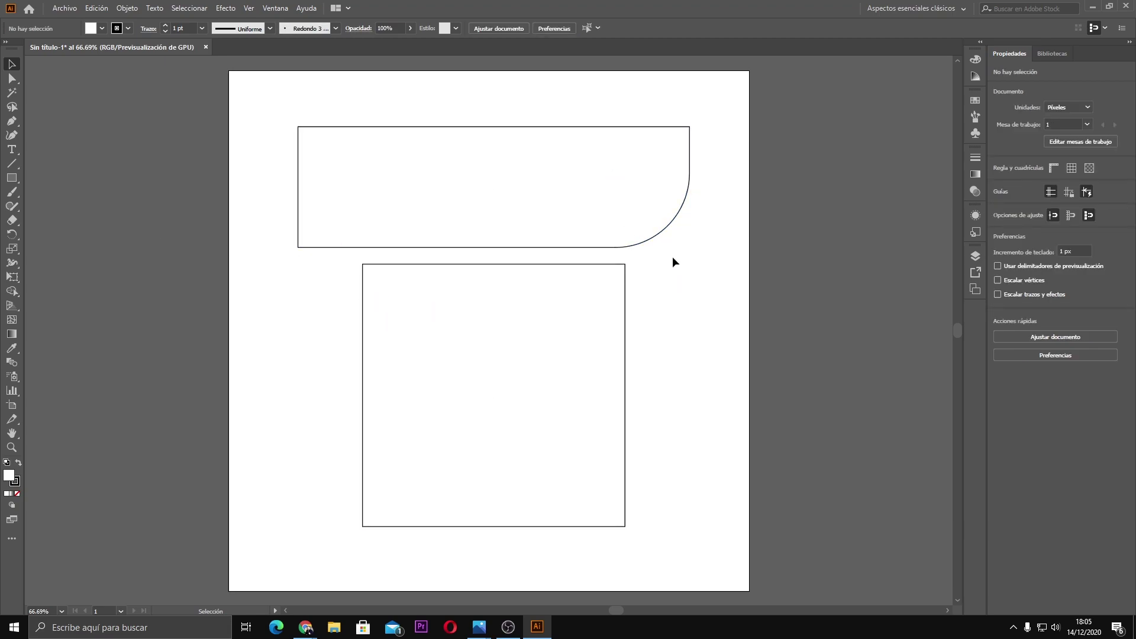
click(636, 212)
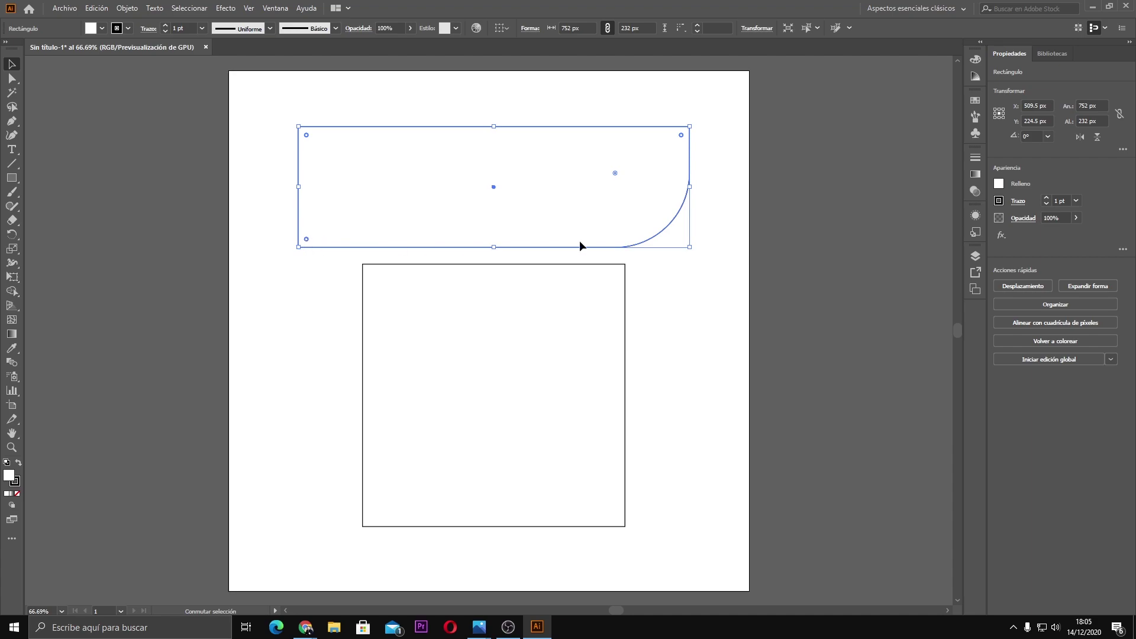
click(615, 173)
Step: Push the corner radius to maximum so the rectangle becomes a full pill shape
drag(307, 133, 369, 155)
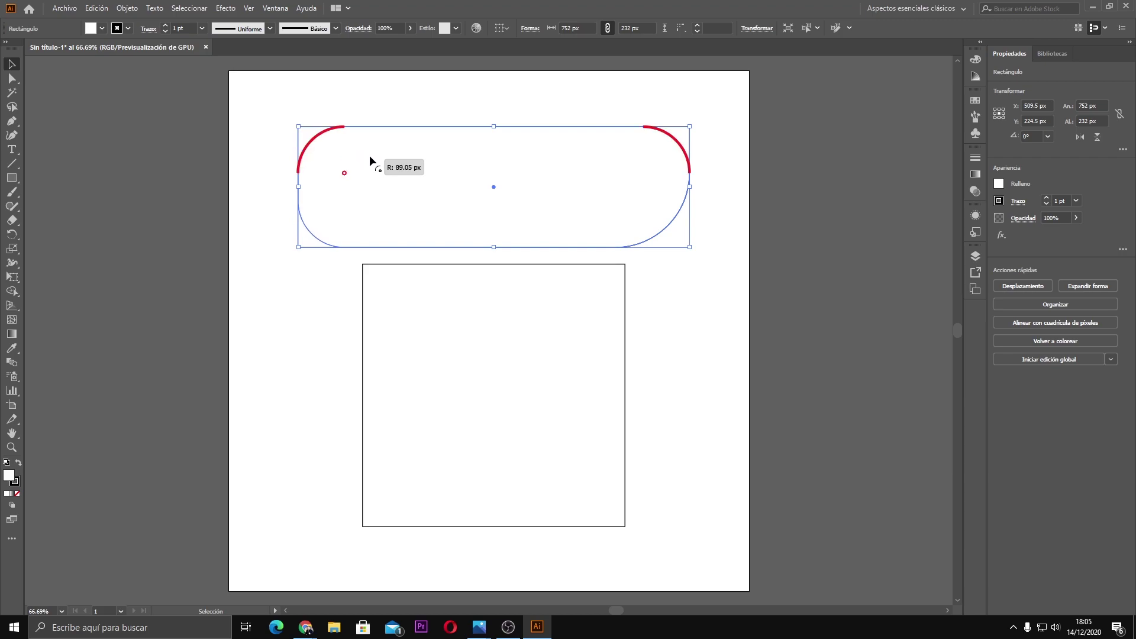
drag(369, 155, 350, 153)
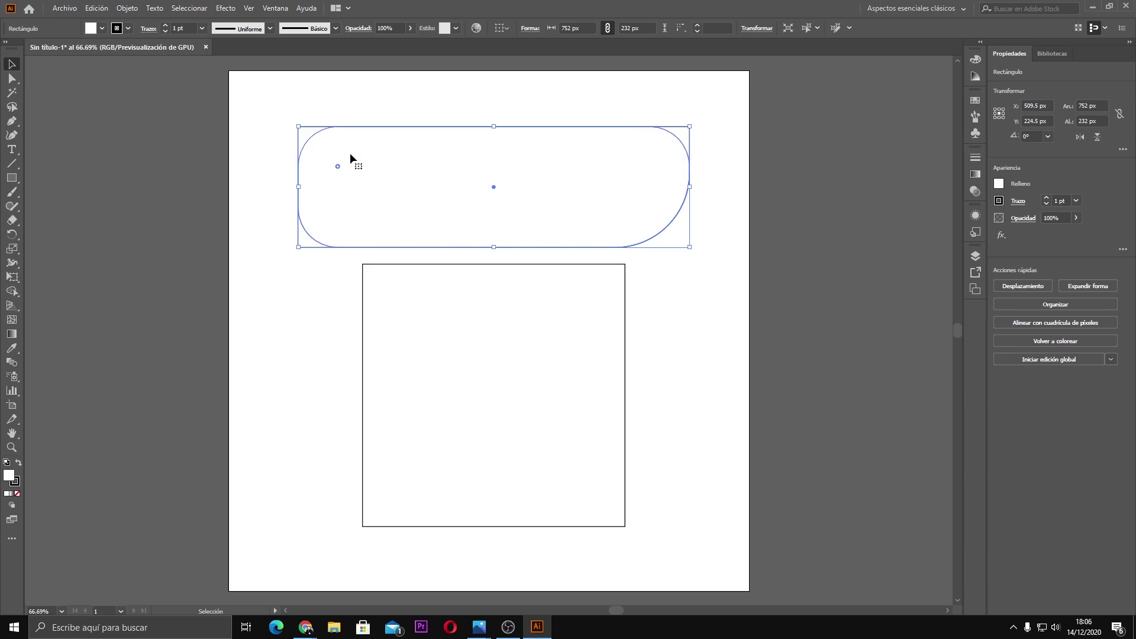
click(698, 325)
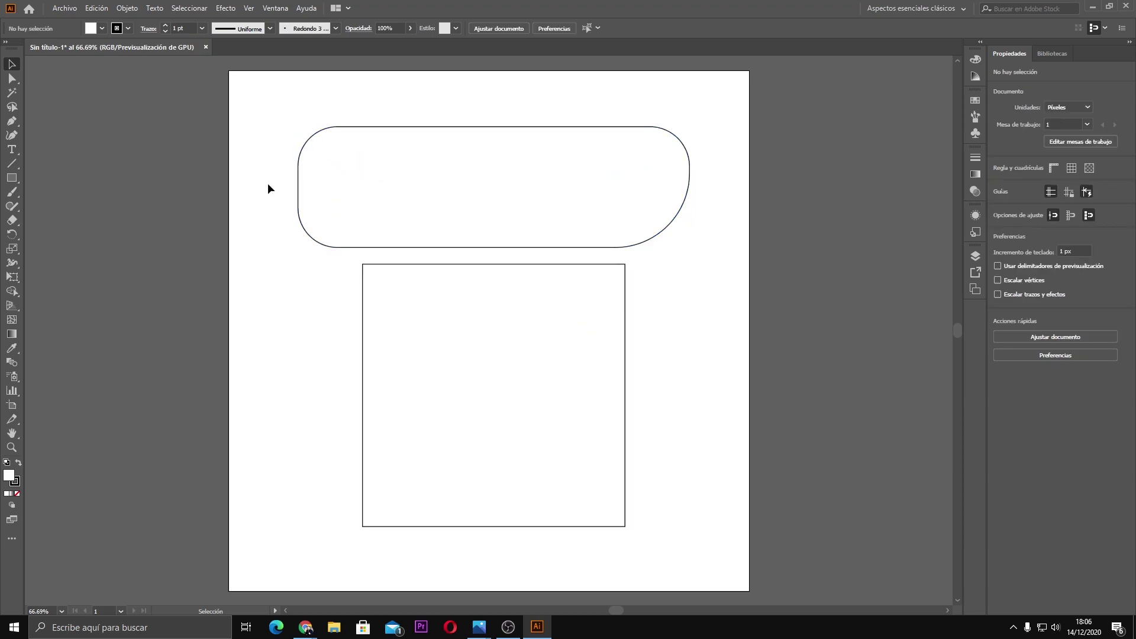
click(359, 175)
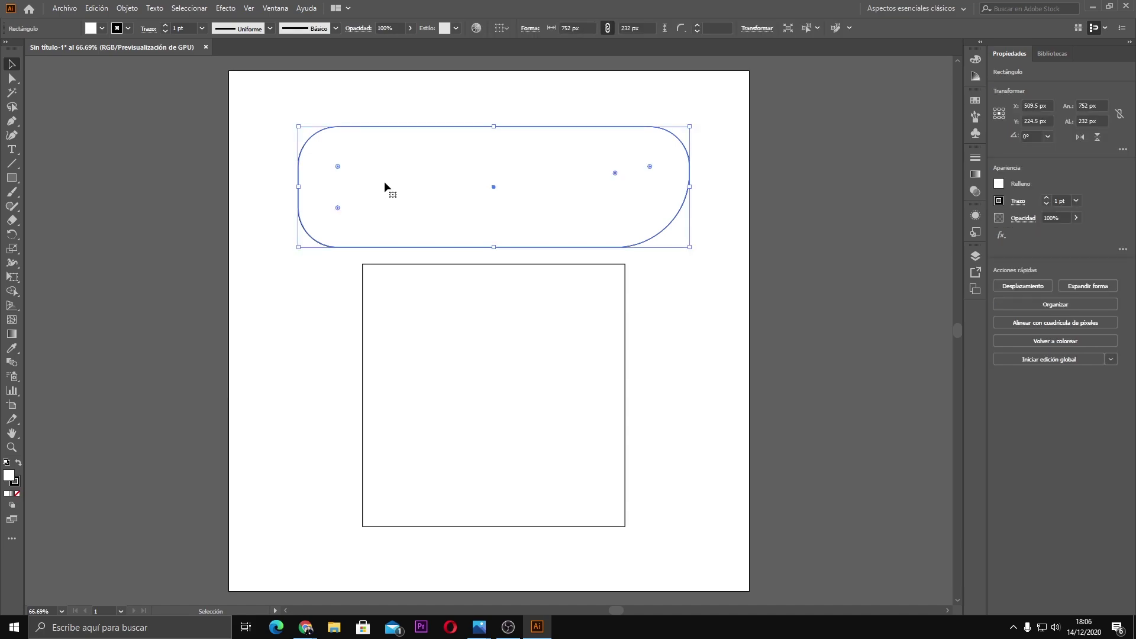
drag(338, 166, 329, 162)
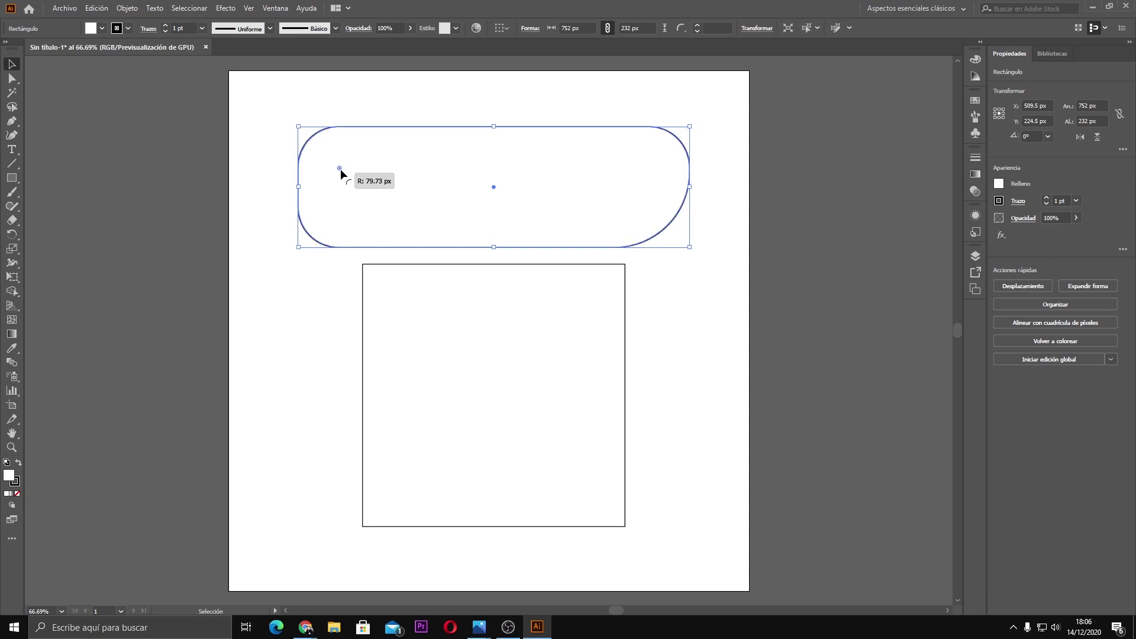
drag(329, 163, 382, 183)
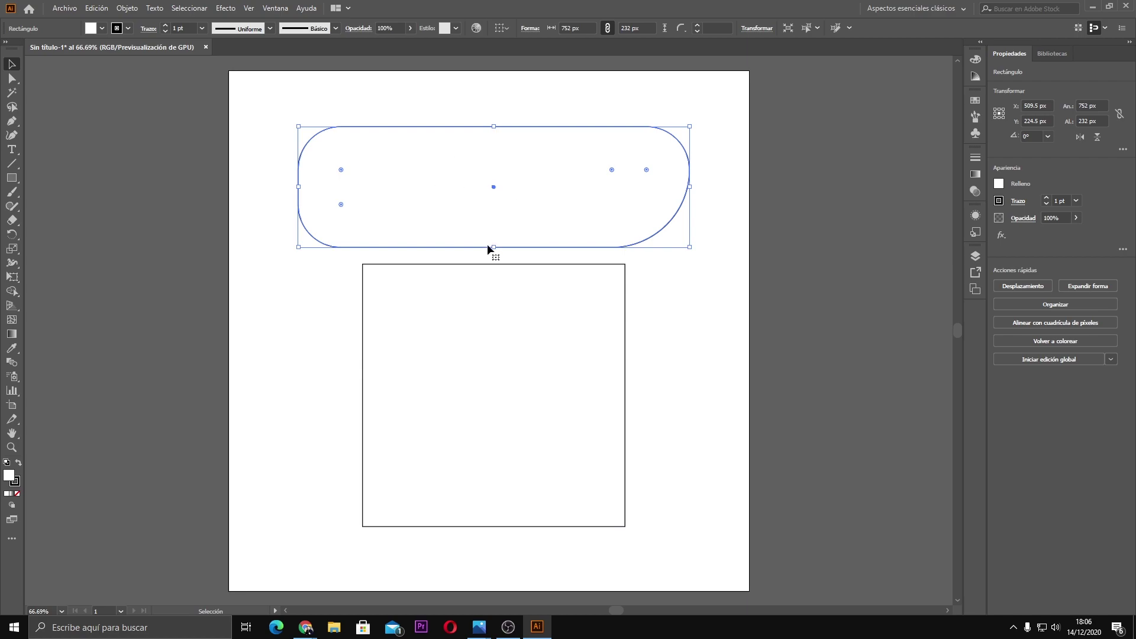
click(478, 293)
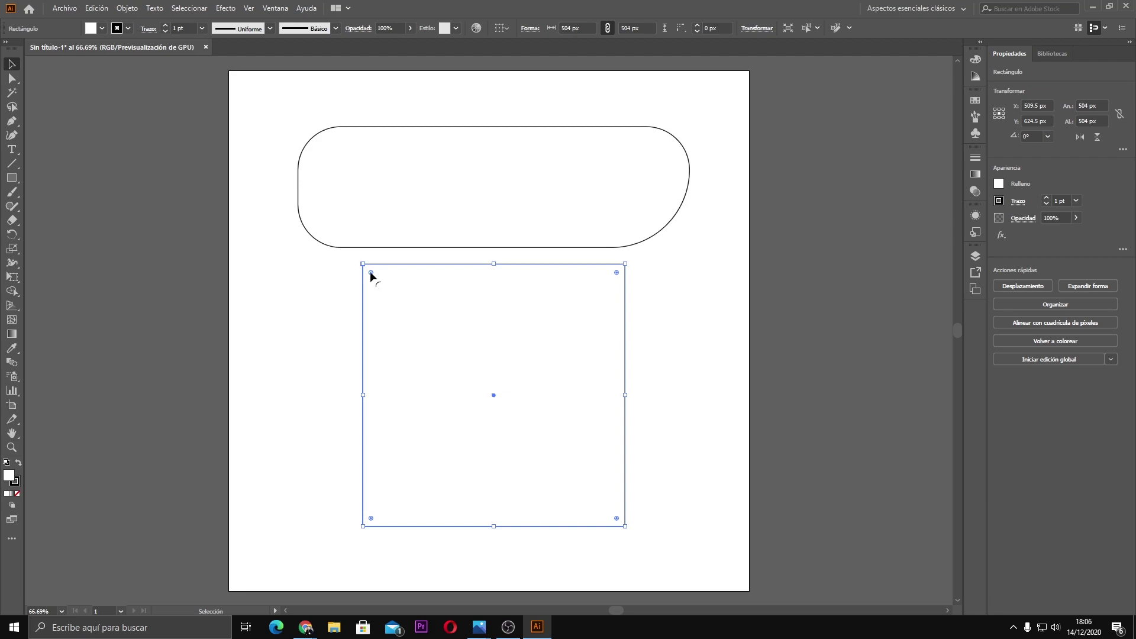
Step: Round the square into a circle, then reduce its corners to about 19.75 px radius
drag(370, 272, 480, 444)
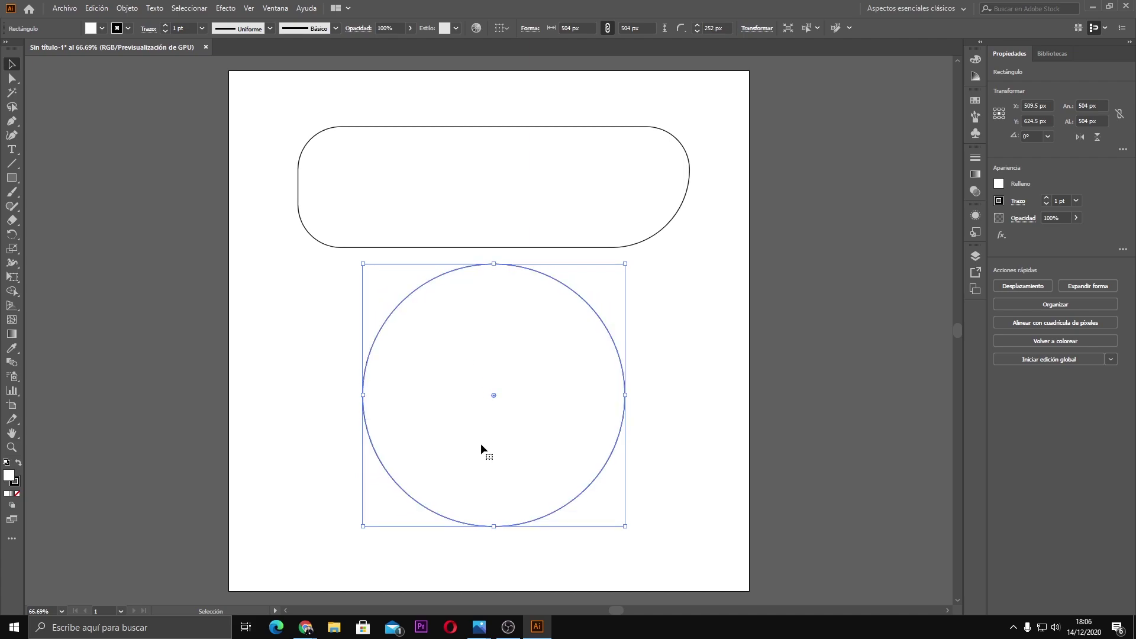
click(705, 430)
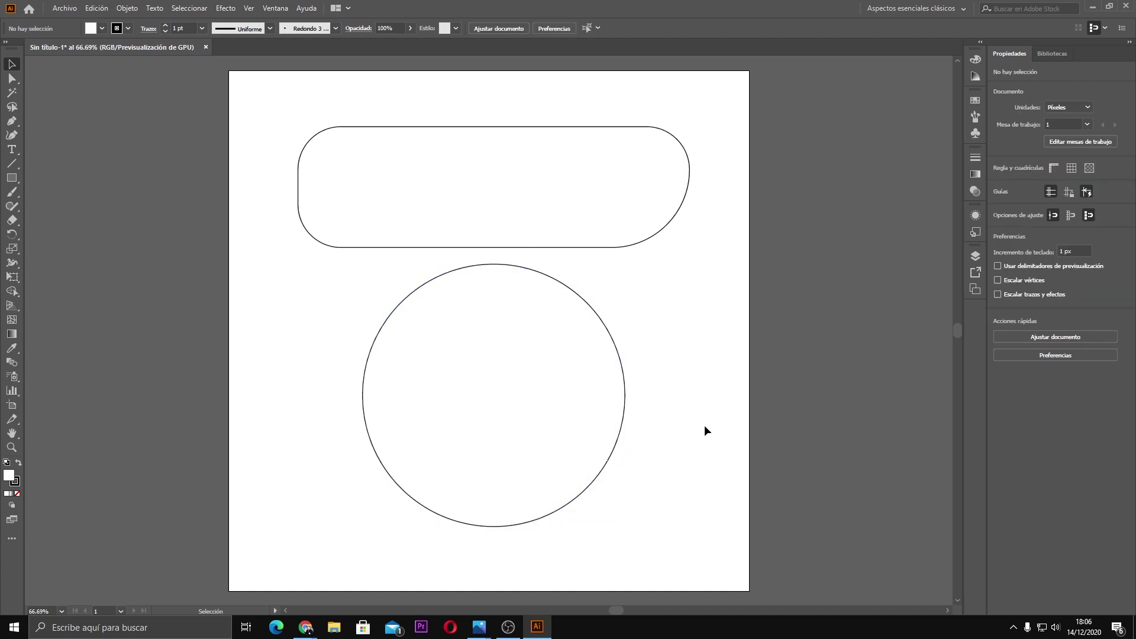
click(543, 368)
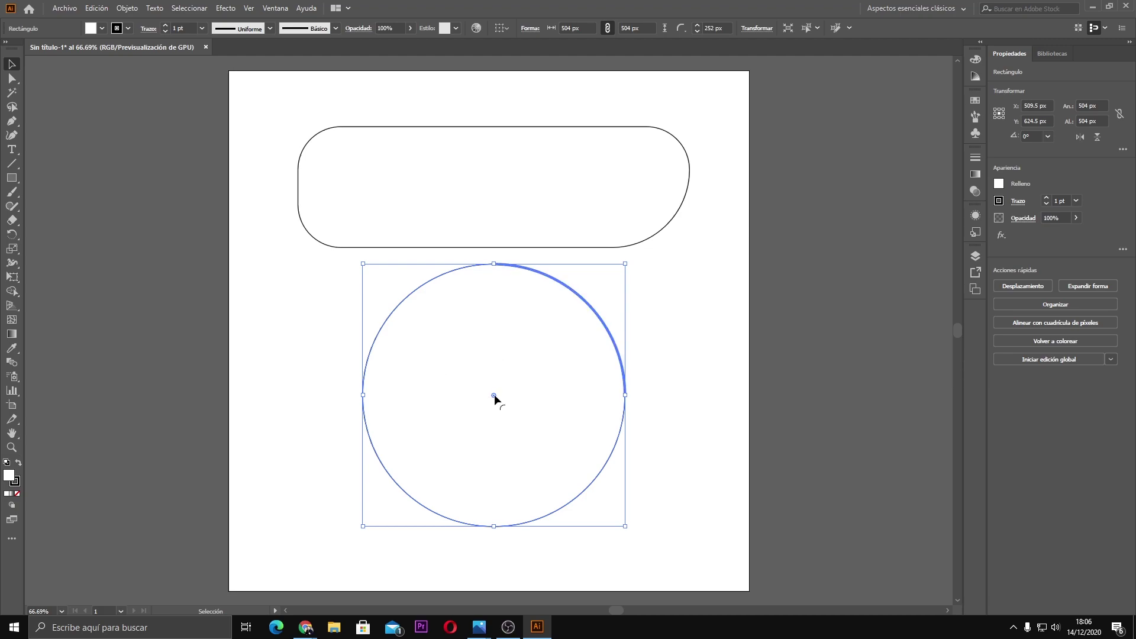
mouse_move(494, 394)
mouse_down()
mouse_move(571, 439)
mouse_move(626, 254)
mouse_move(613, 275)
mouse_up()
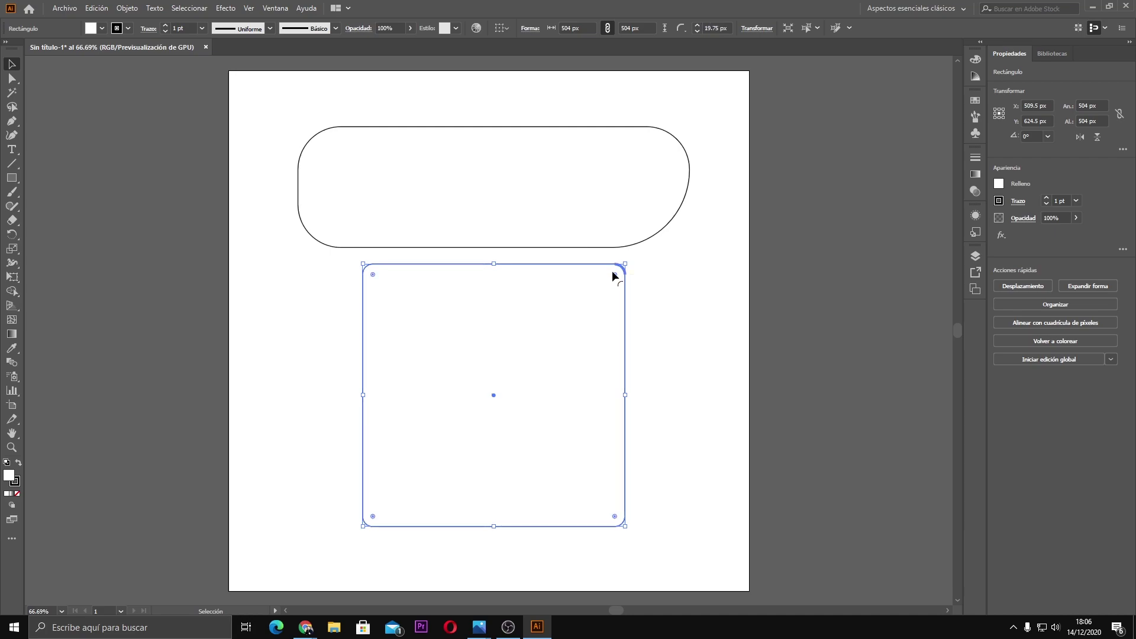
click(651, 409)
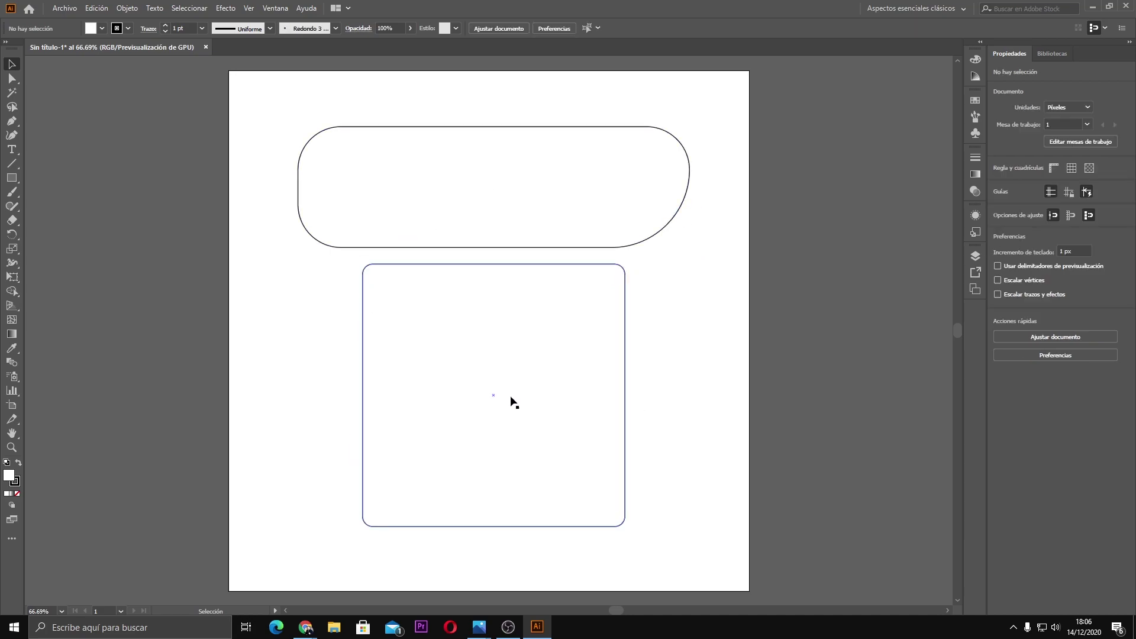
click(489, 357)
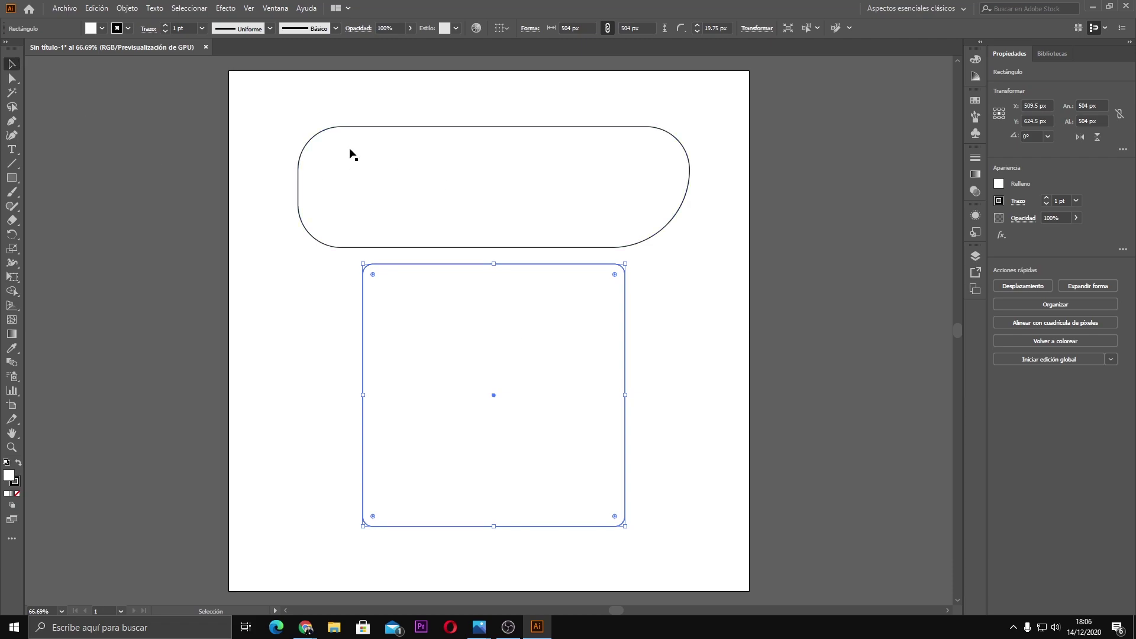
click(467, 162)
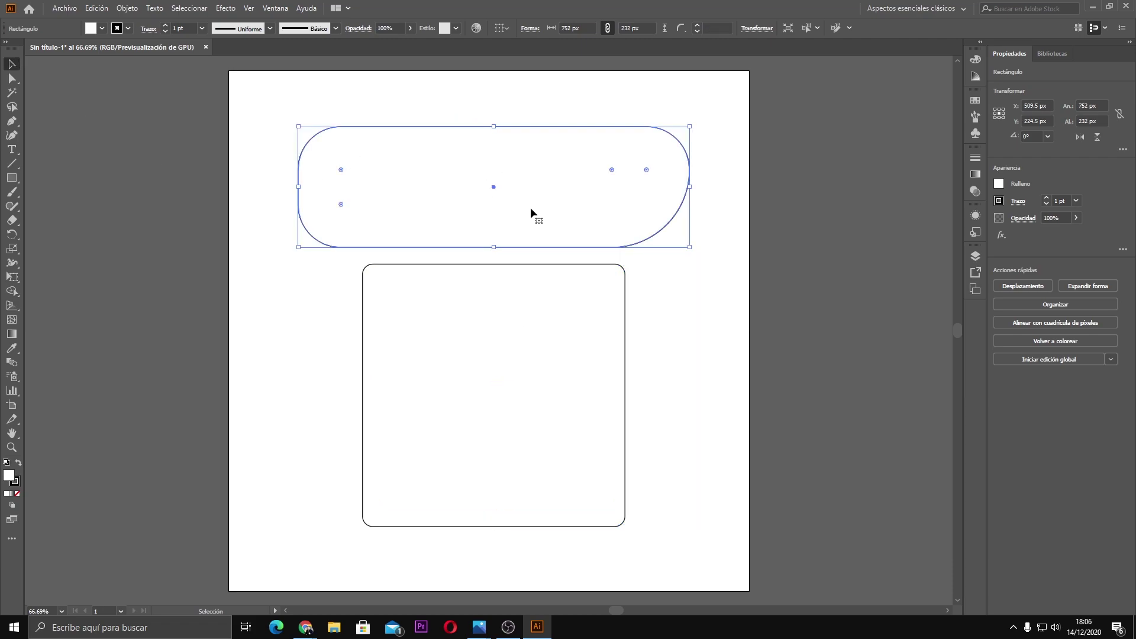
Step: Fill the pill shape with a medium blue swatch
click(998, 184)
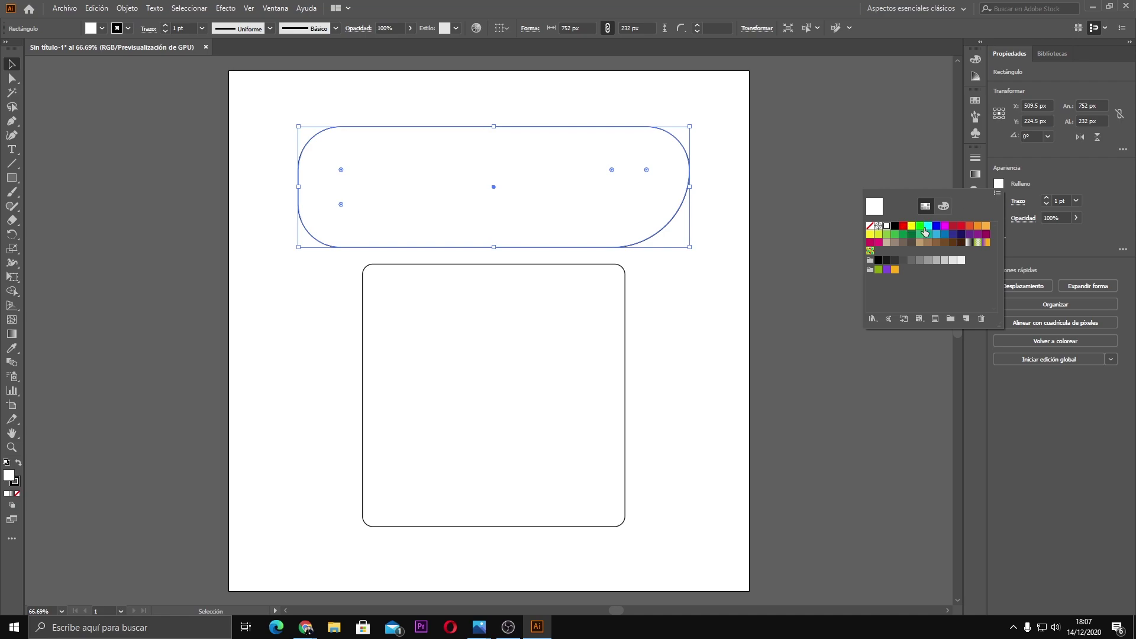
click(937, 227)
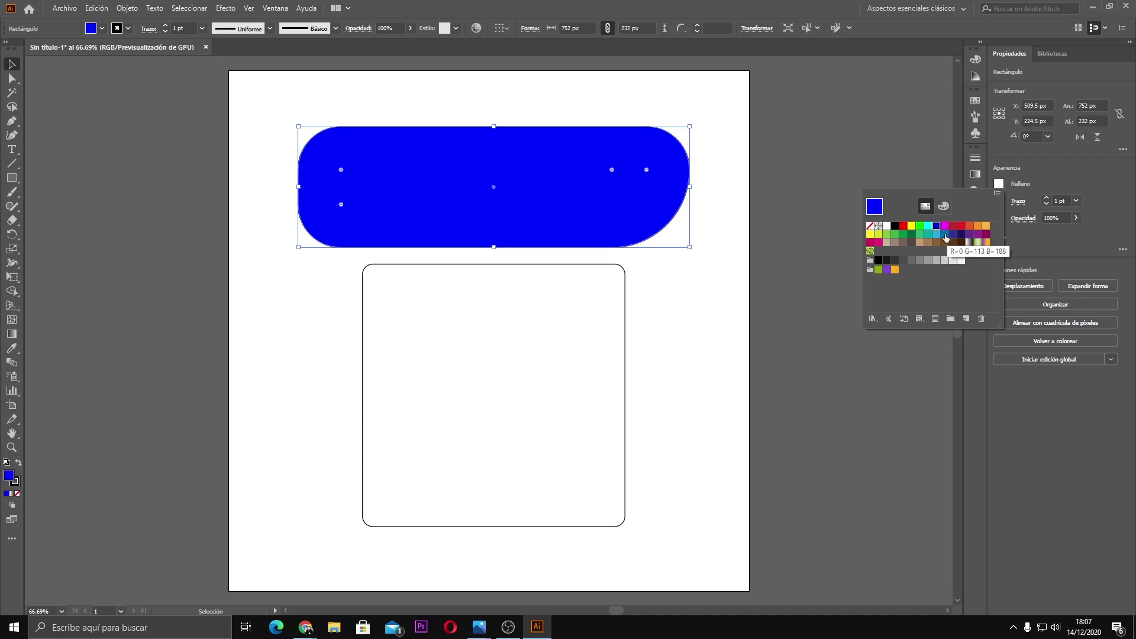
click(945, 234)
Step: Fill the lower rounded square with an orange-red swatch
click(618, 304)
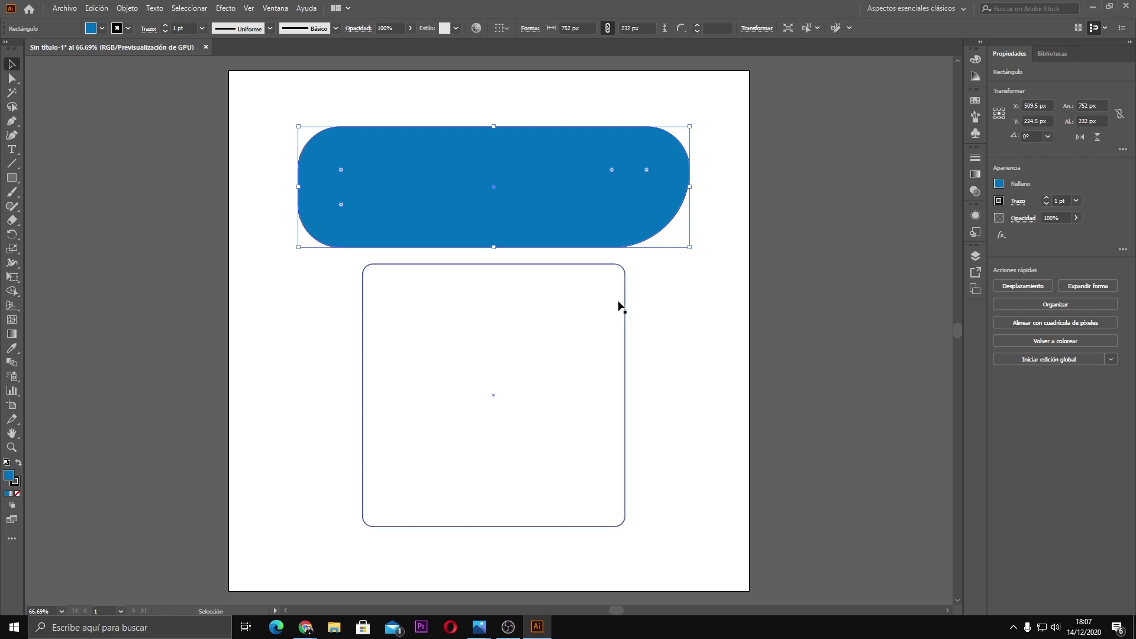
click(999, 184)
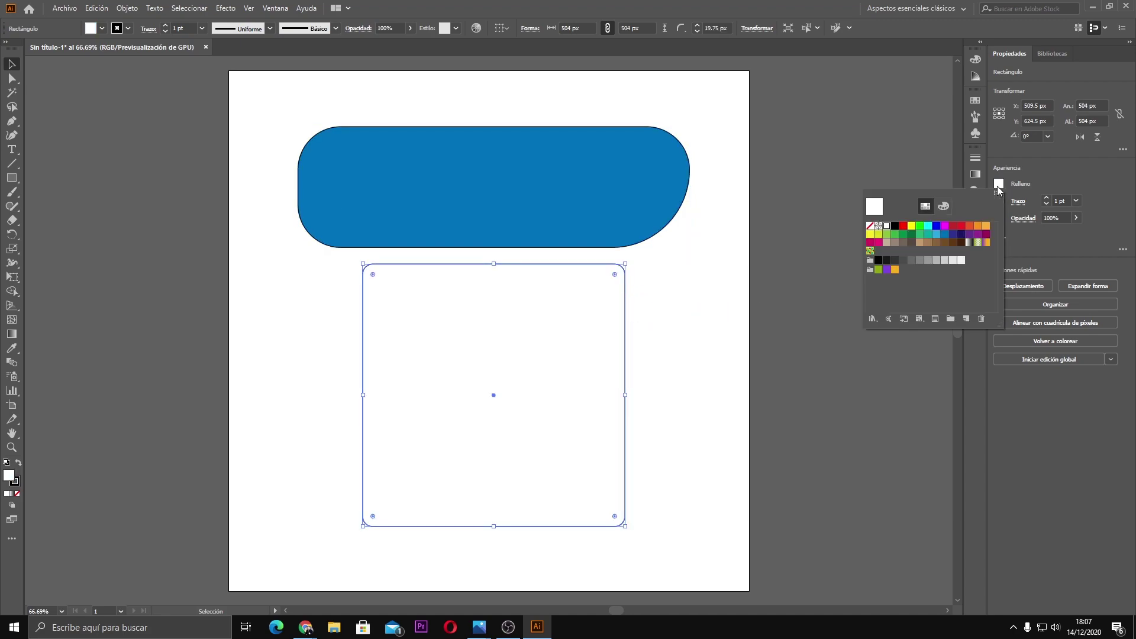
click(968, 226)
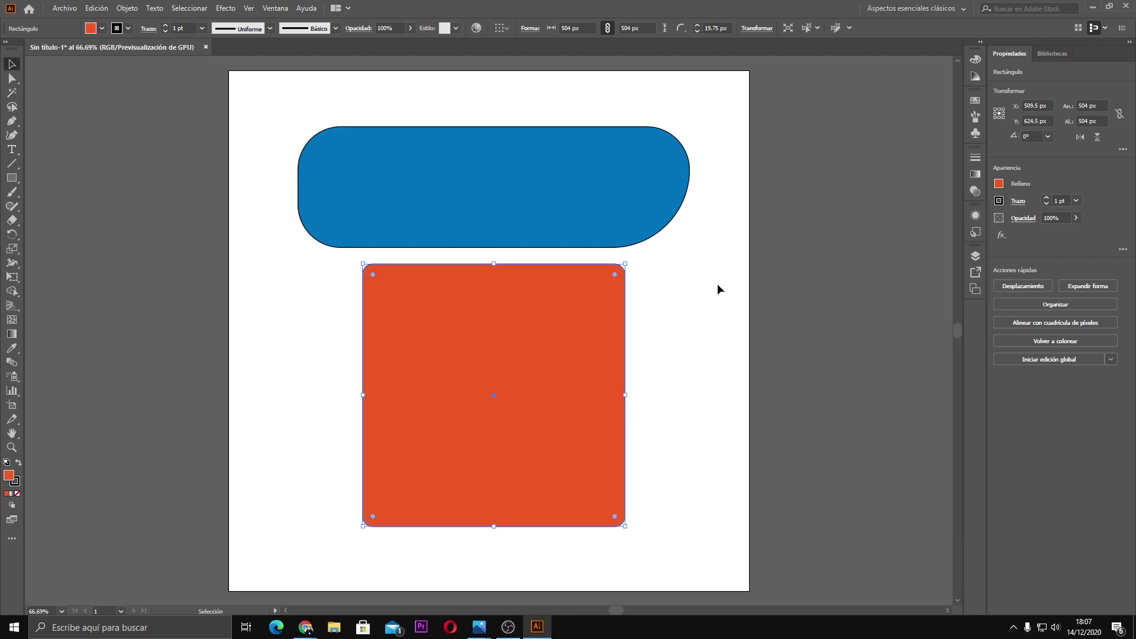
click(650, 311)
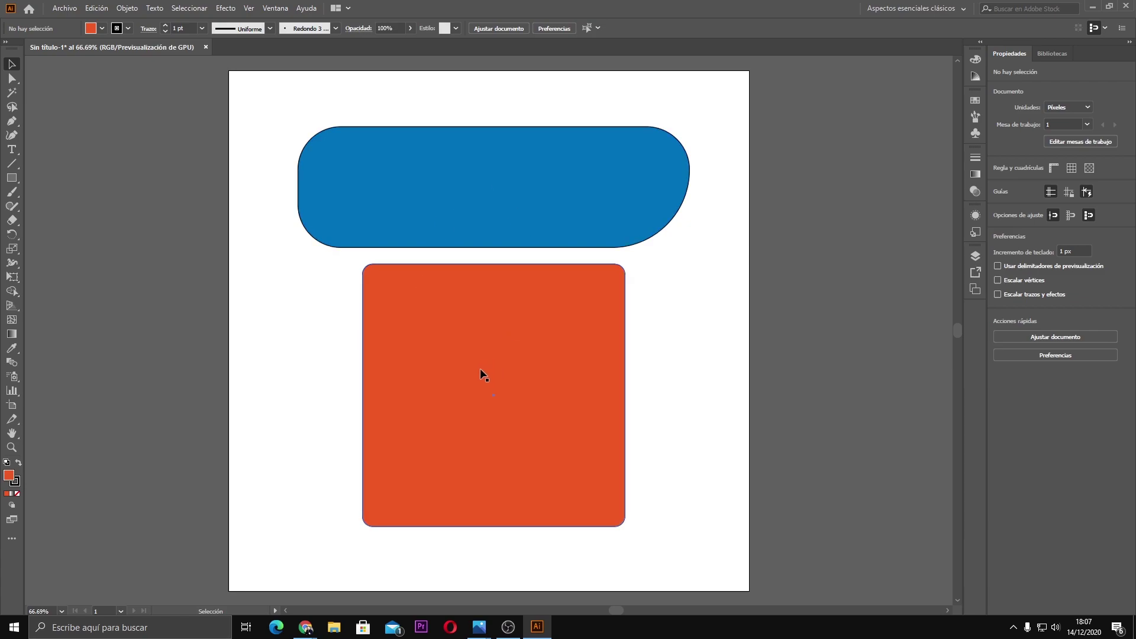
Step: Move the orange square up over the pill and set its opacity to 20%
drag(489, 386, 493, 295)
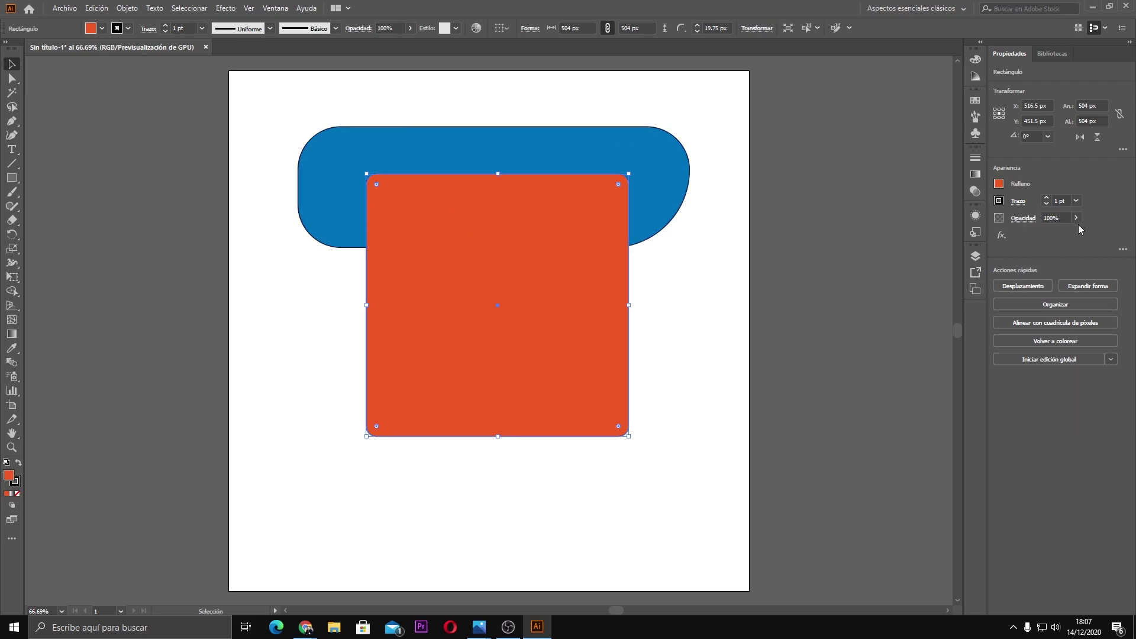
click(1059, 218)
text(20)
key(Return)
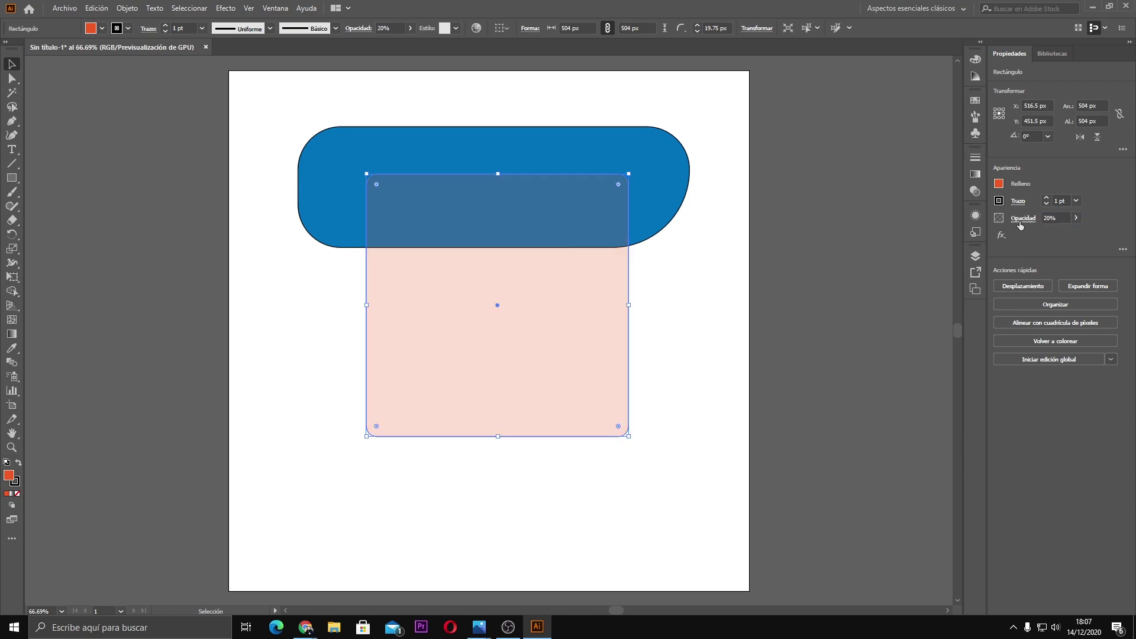
click(698, 353)
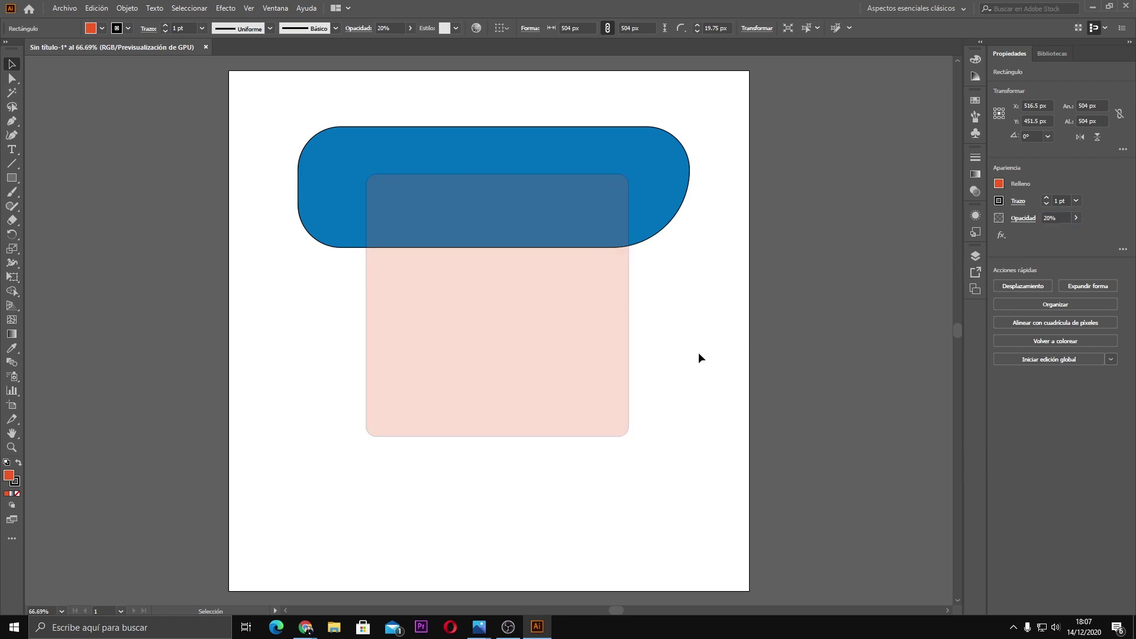
mouse_move(570, 387)
mouse_down()
mouse_move(573, 336)
mouse_move(570, 360)
mouse_move(567, 350)
mouse_up()
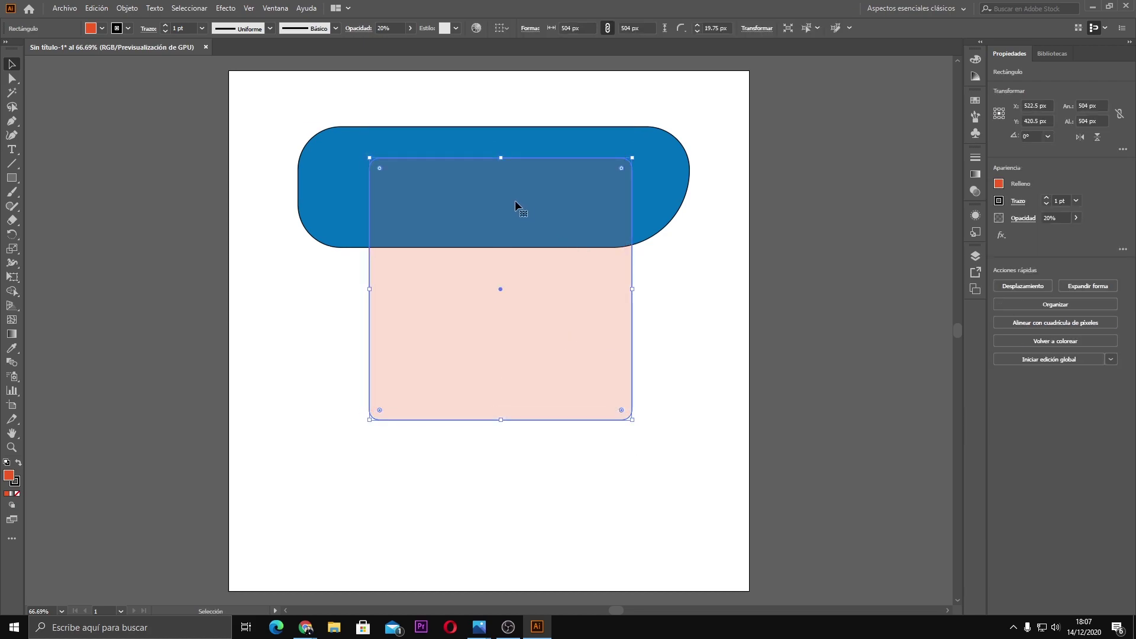
Step: Try the square's opacity at 80%, 70% and finally 5%
click(1053, 218)
text(80)
key(Return)
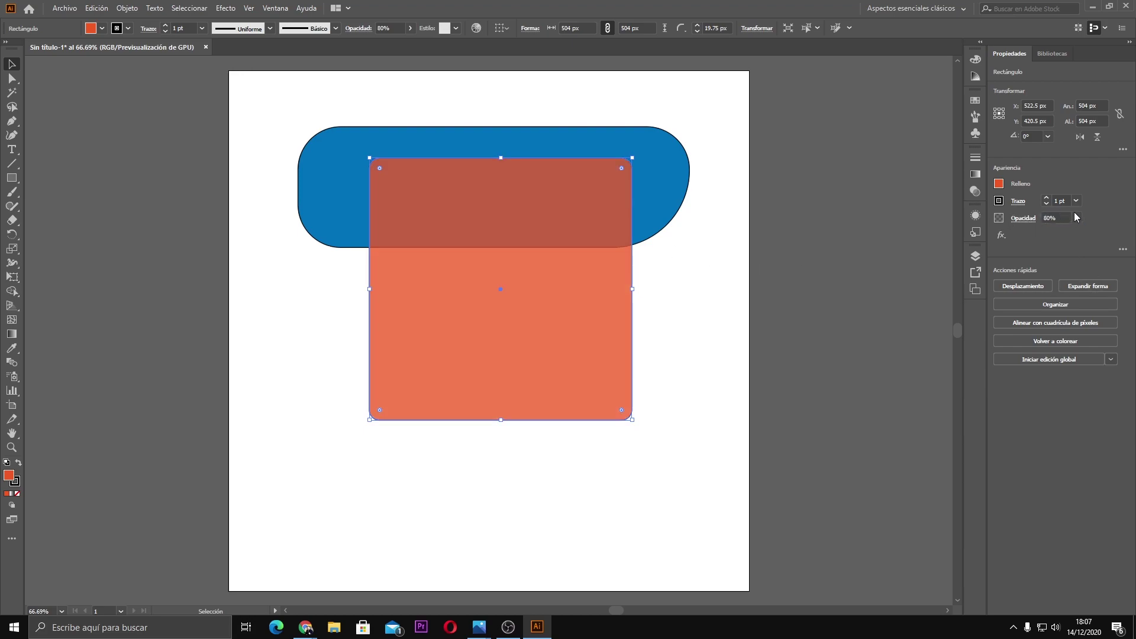
click(1062, 217)
text(70)
key(Return)
click(687, 376)
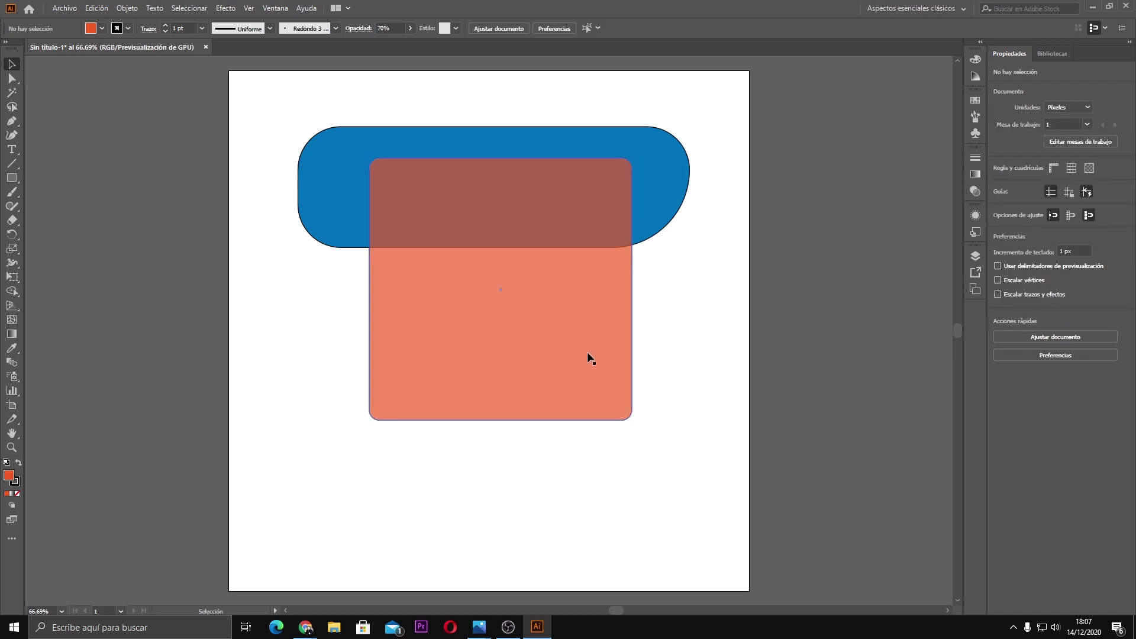
click(578, 342)
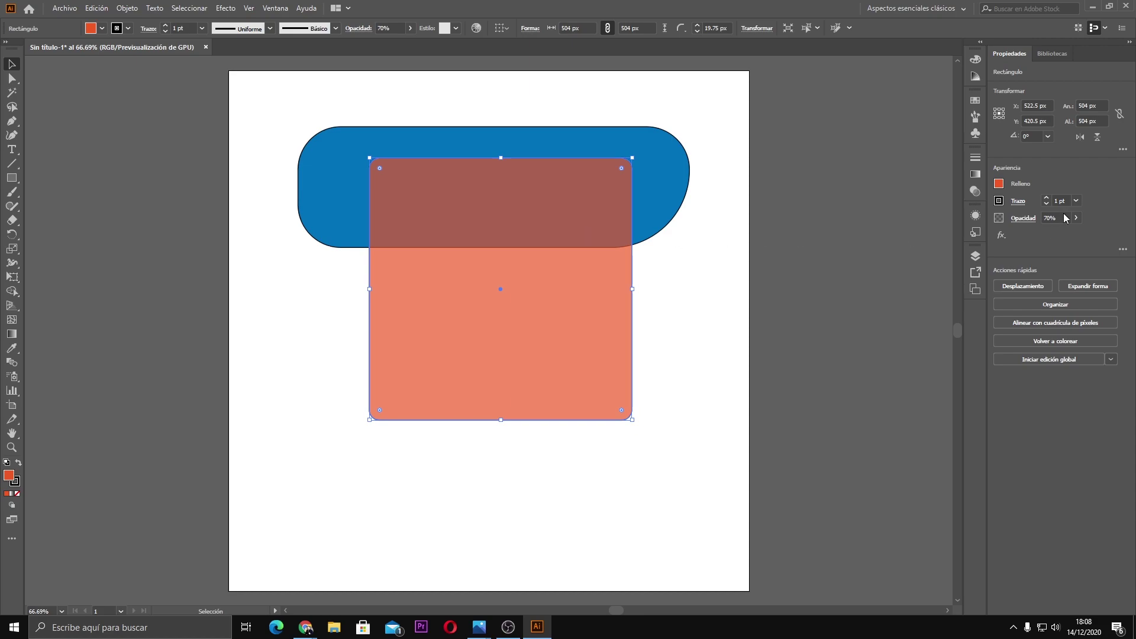
click(1062, 218)
text(5)
key(Return)
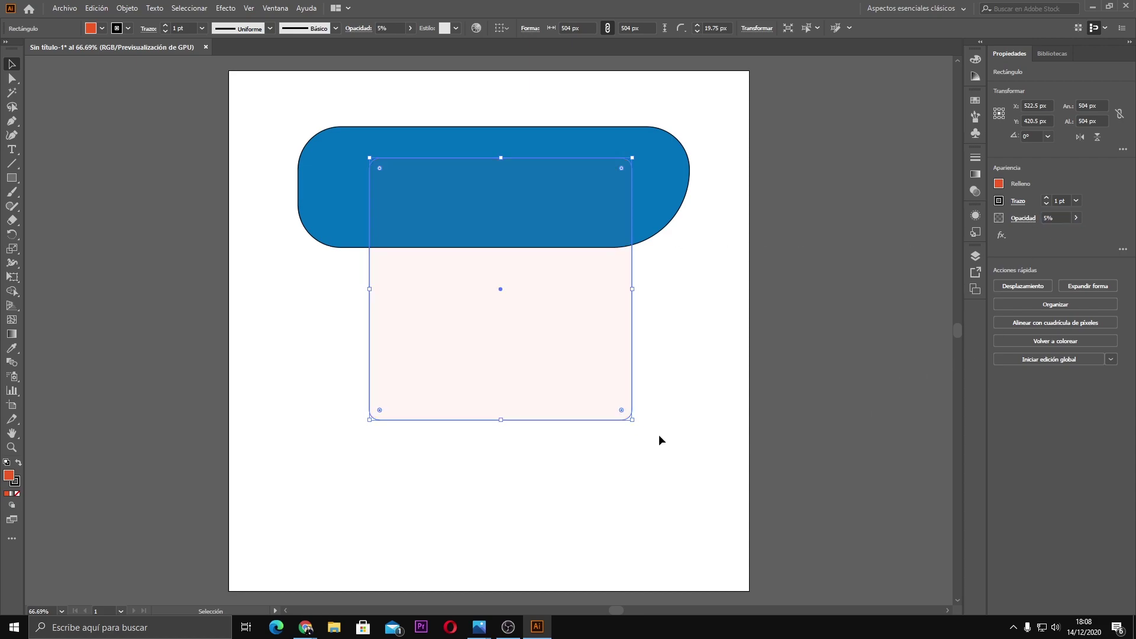
click(660, 439)
Step: Move the square back below the pill and restore its opacity to 100%
mouse_move(524, 280)
mouse_down()
mouse_move(455, 316)
mouse_move(490, 304)
mouse_move(503, 271)
mouse_up()
drag(496, 313, 521, 415)
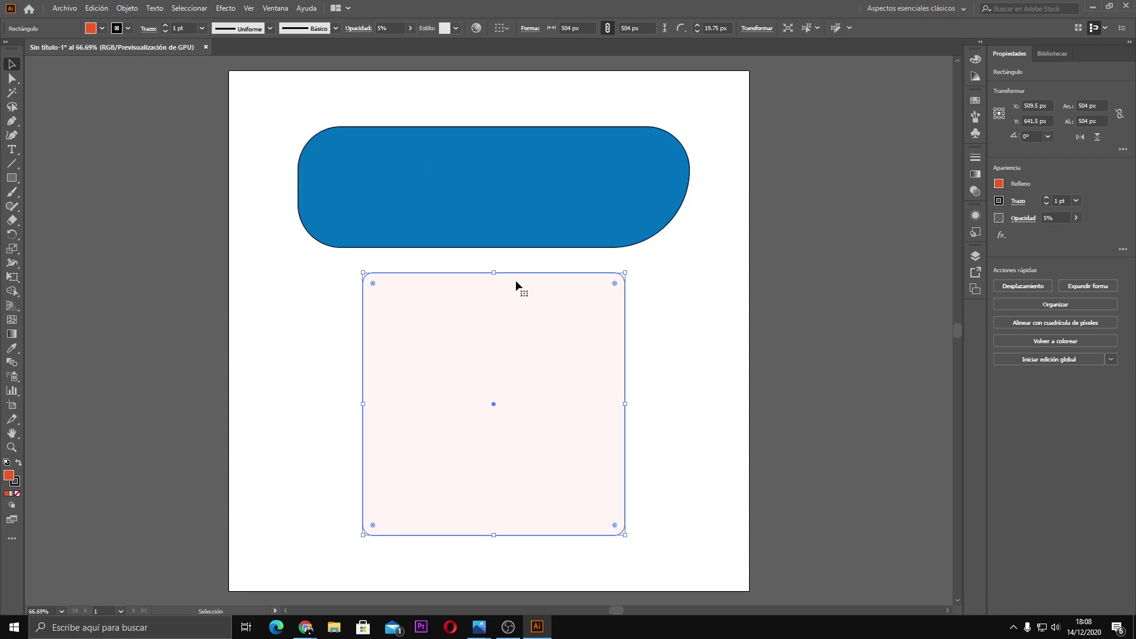
click(1054, 217)
drag(1054, 217, 1031, 220)
text(100)
key(Return)
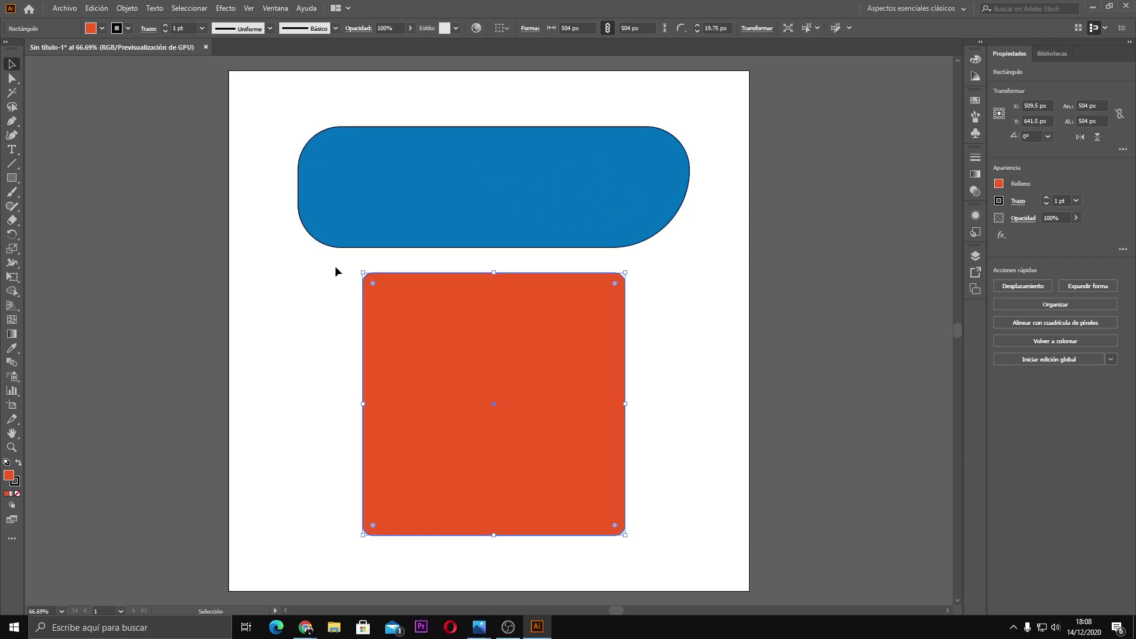
Step: Type the text 'HOLA' inside the blue pill
click(12, 151)
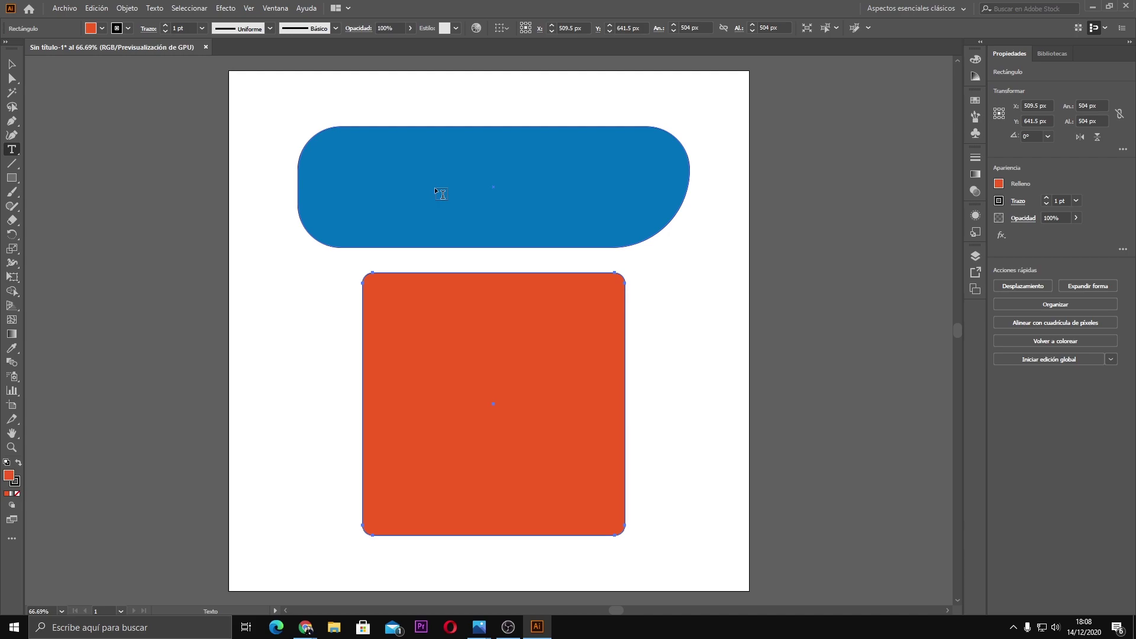
click(403, 175)
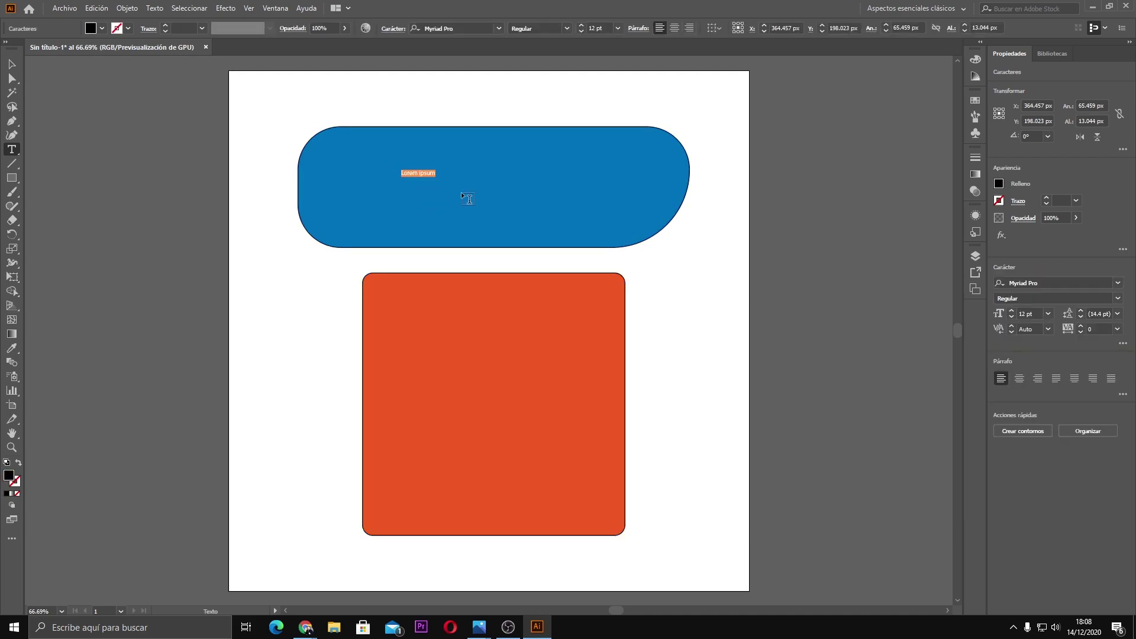
text(HOLA)
click(11, 64)
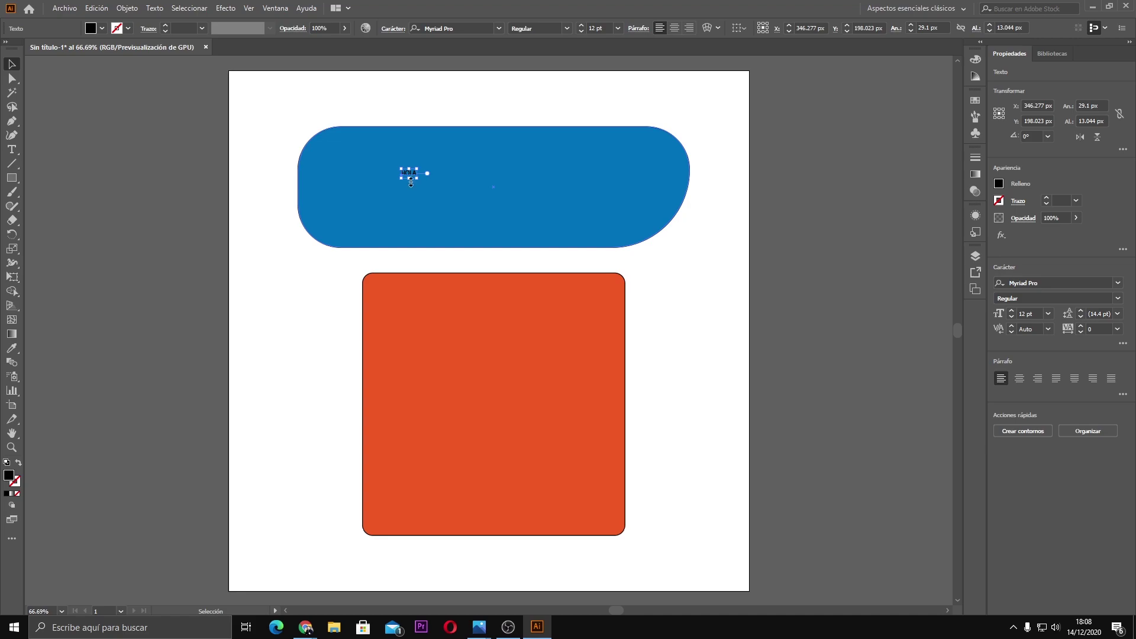
Step: Stretch the HOLA text wider and taller across the pill, then shift it left and down
mouse_move(417, 181)
mouse_down()
mouse_move(597, 301)
mouse_move(591, 213)
mouse_up()
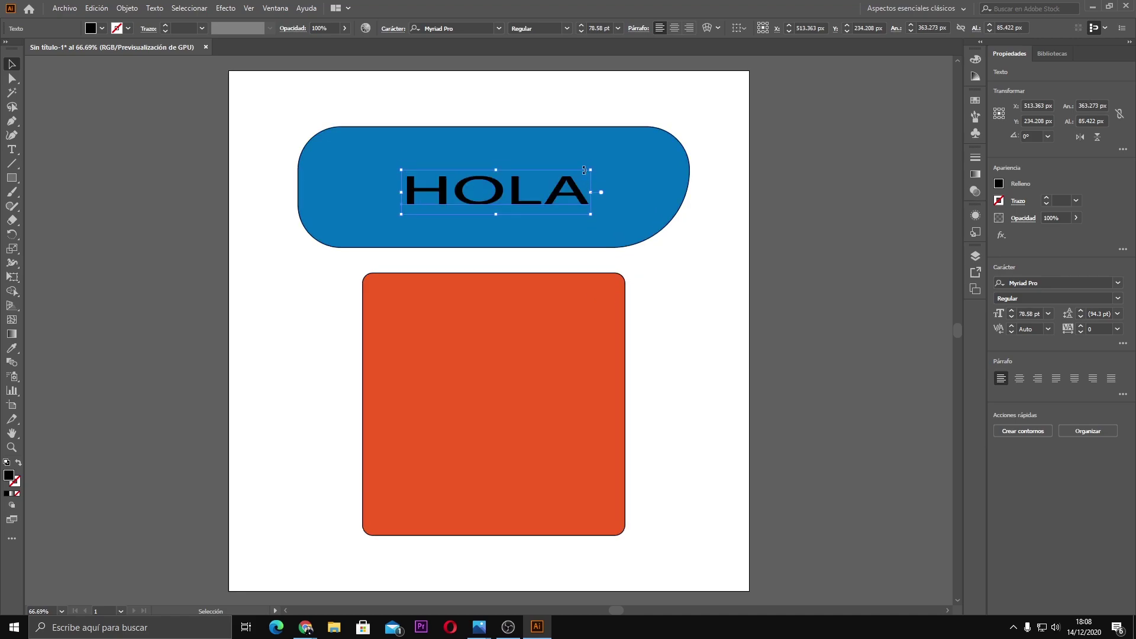
drag(591, 171, 611, 143)
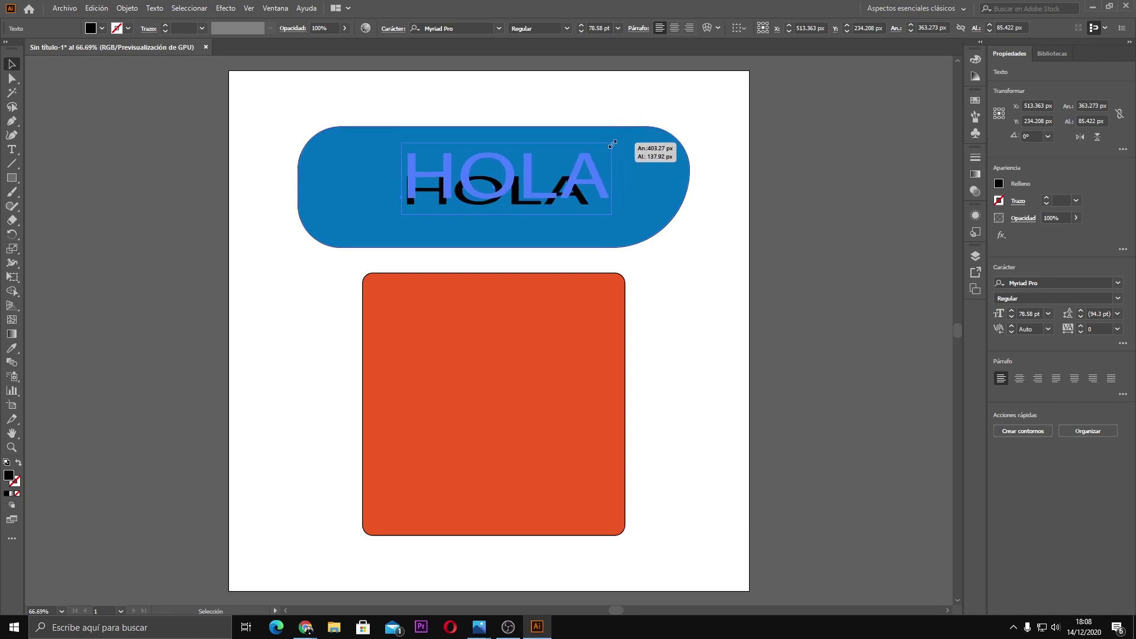
drag(506, 214, 527, 252)
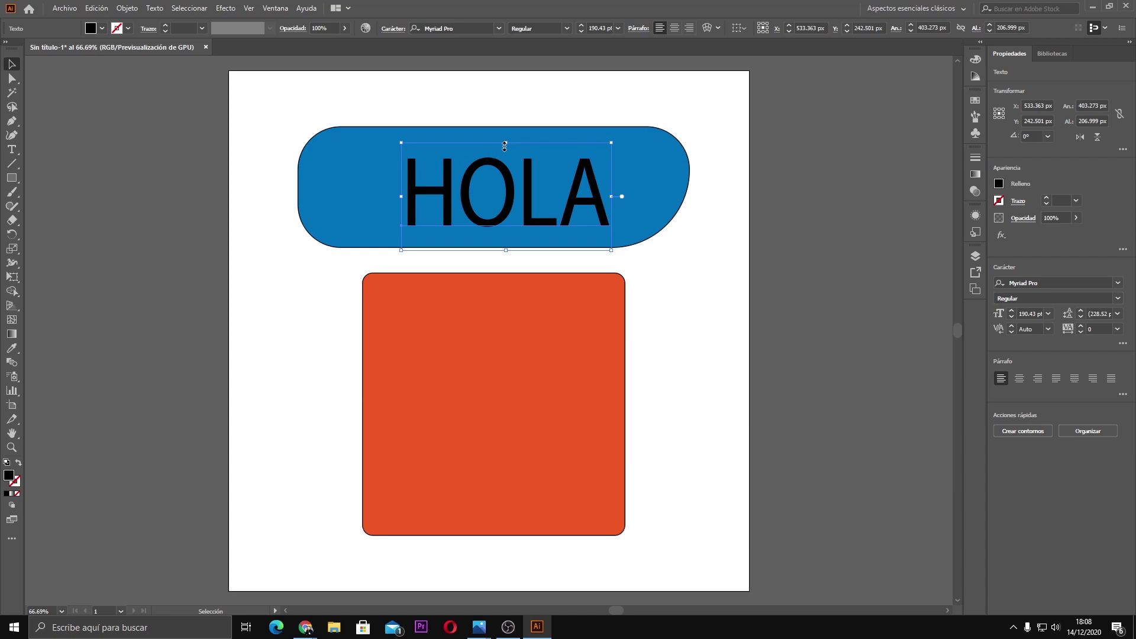
drag(506, 142, 506, 101)
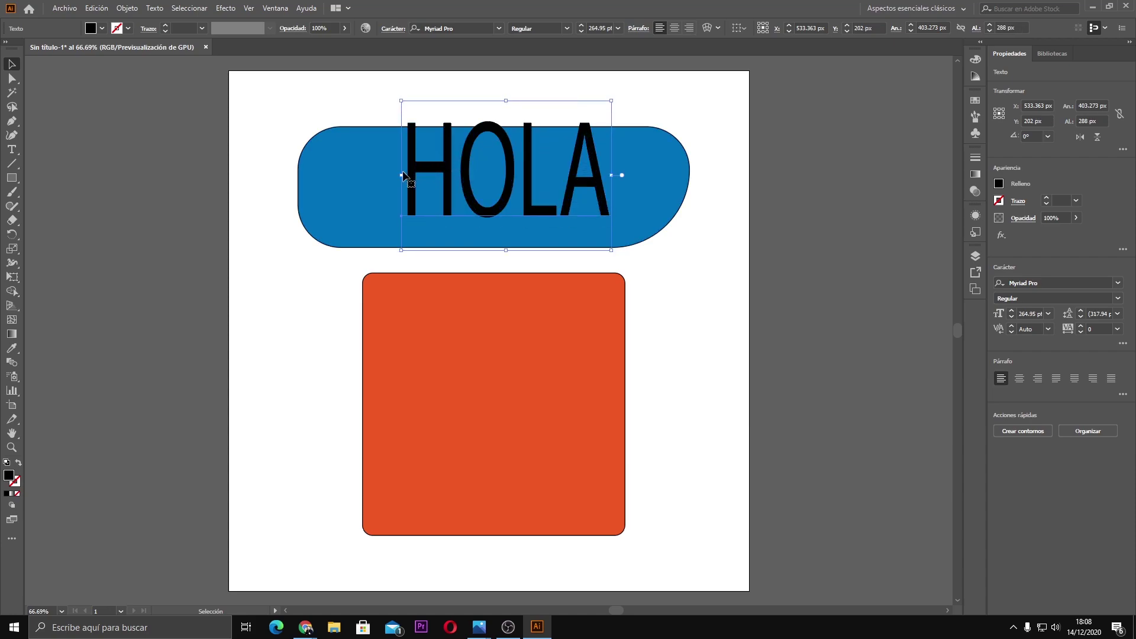
drag(402, 176, 330, 175)
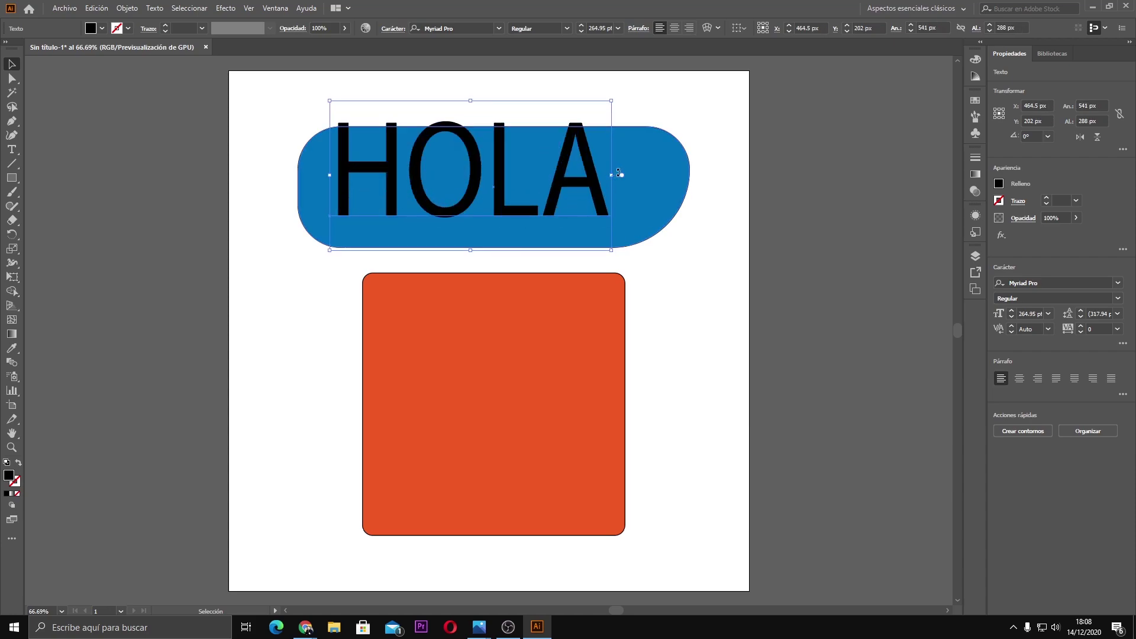
drag(611, 175, 654, 175)
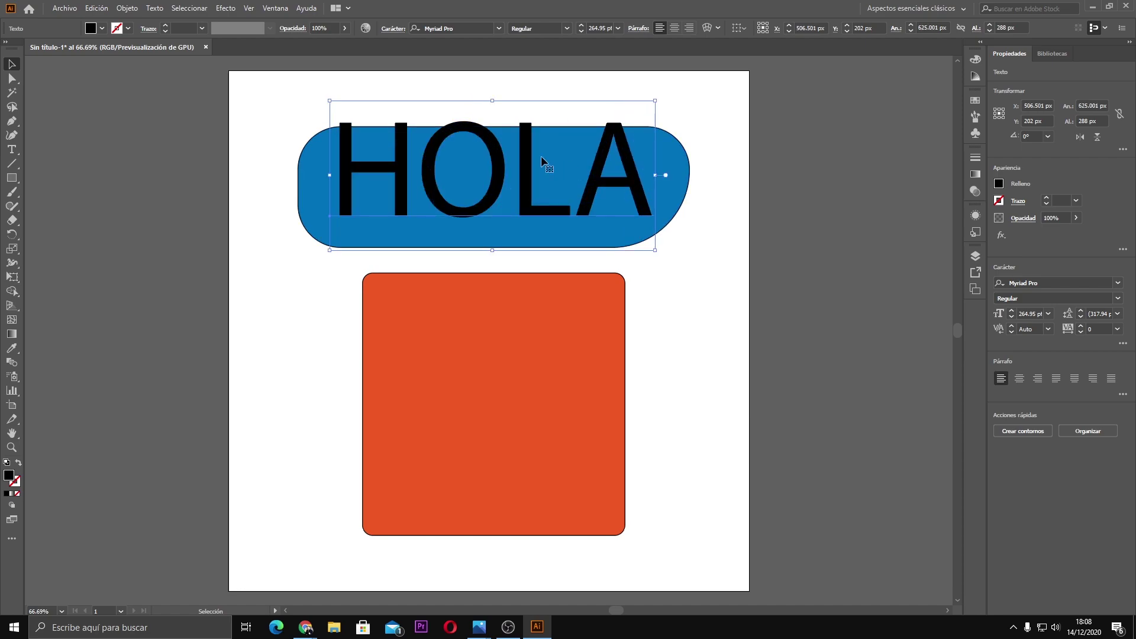
drag(491, 102, 521, 142)
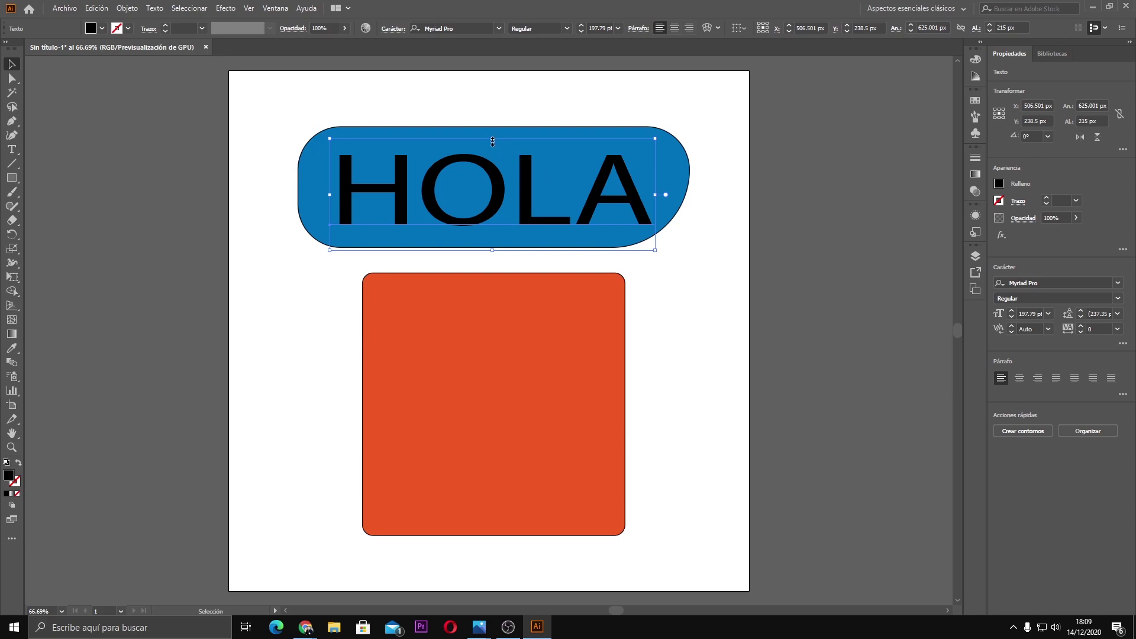
drag(493, 140, 493, 81)
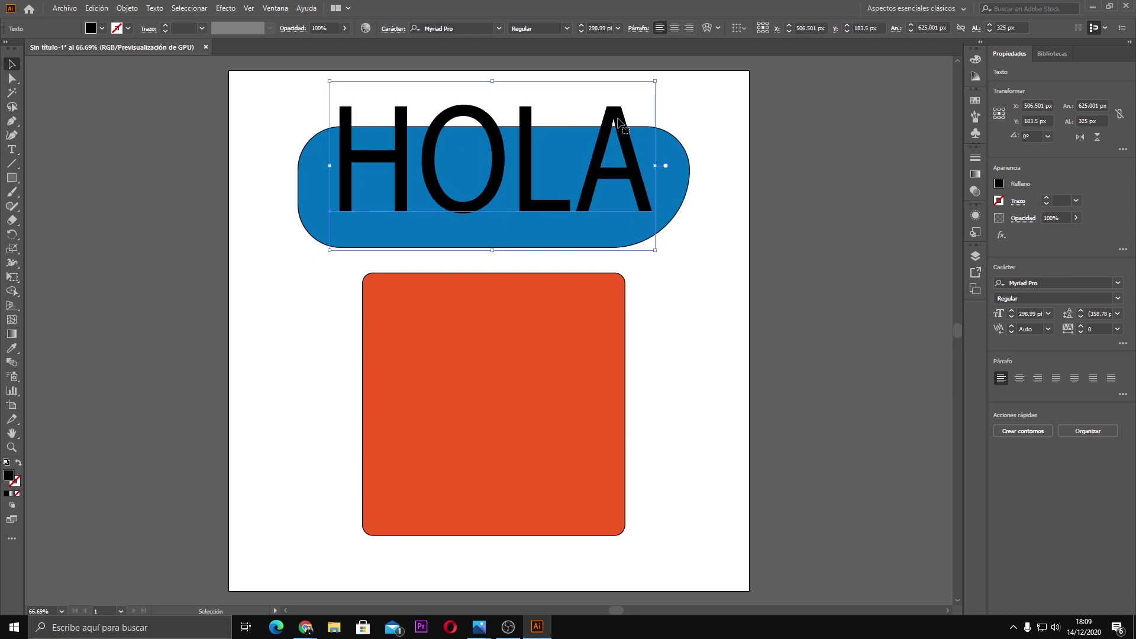
drag(617, 122, 550, 136)
Step: Delete the stretched text and type a new uppercase 'HOLA' inside the pill
key(Delete)
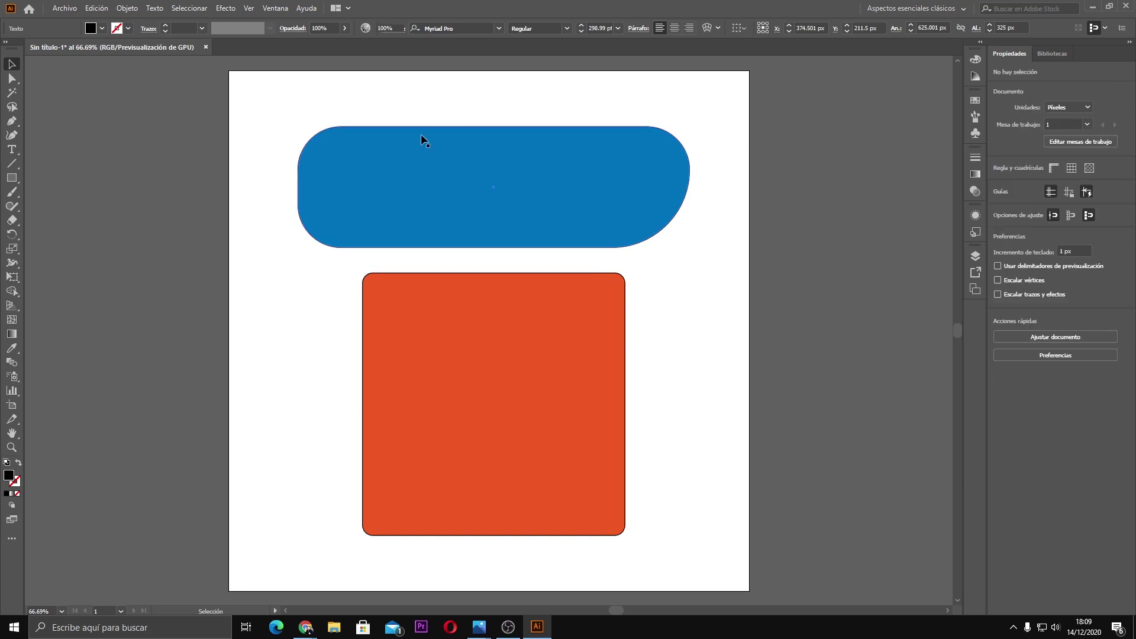
click(11, 149)
click(407, 185)
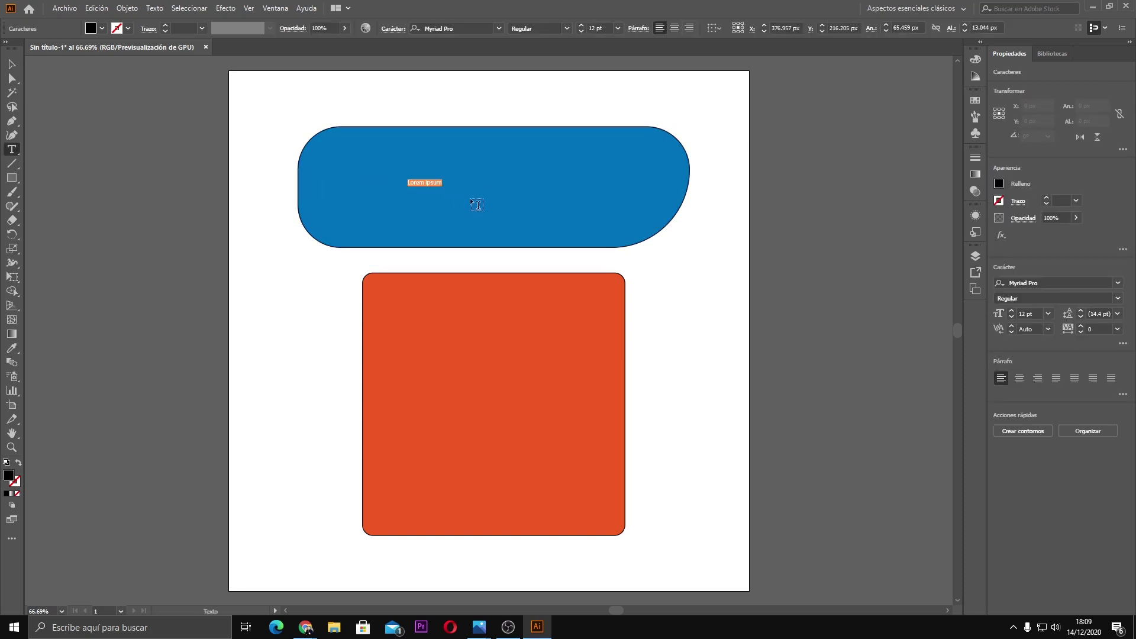
text(hola)
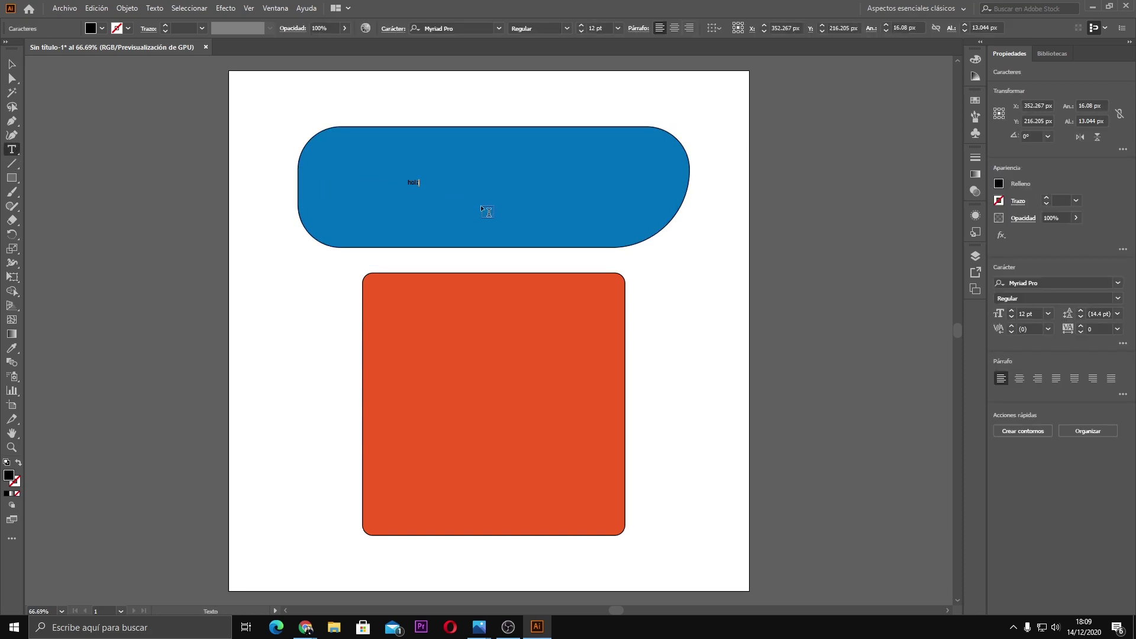
key(BackSpace)
key(BackSpace)
key(BackSpace)
text(HOLA)
key(Escape)
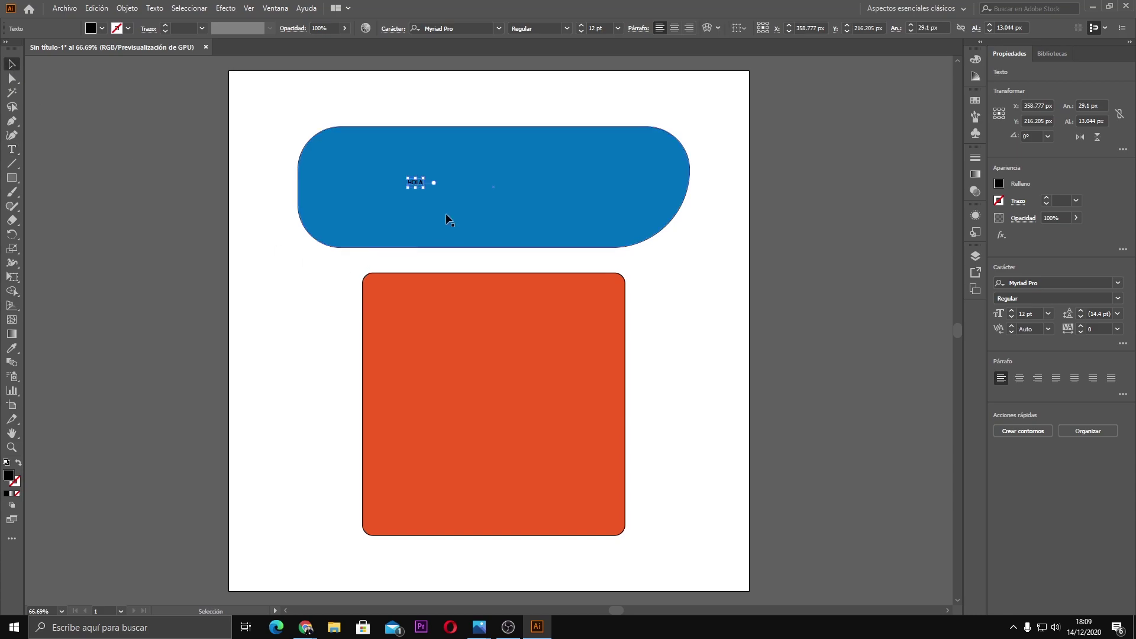
Step: Scale the new HOLA up from its corners to about 179.8 pt
mouse_move(424, 188)
mouse_down()
mouse_move(486, 214)
mouse_move(578, 138)
mouse_up()
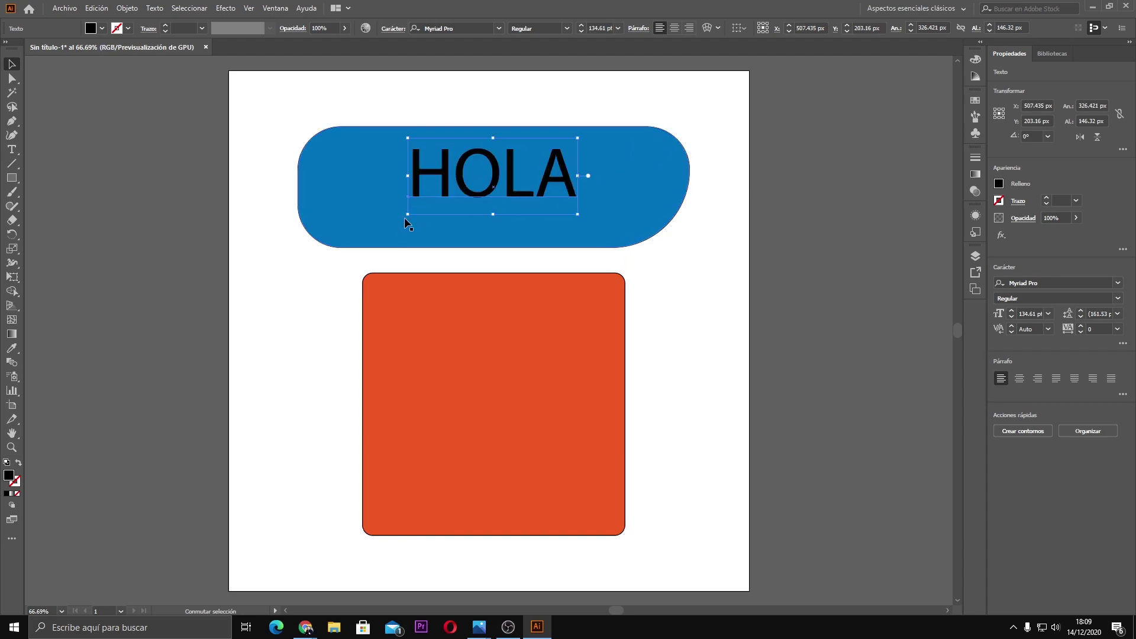
drag(408, 214, 380, 242)
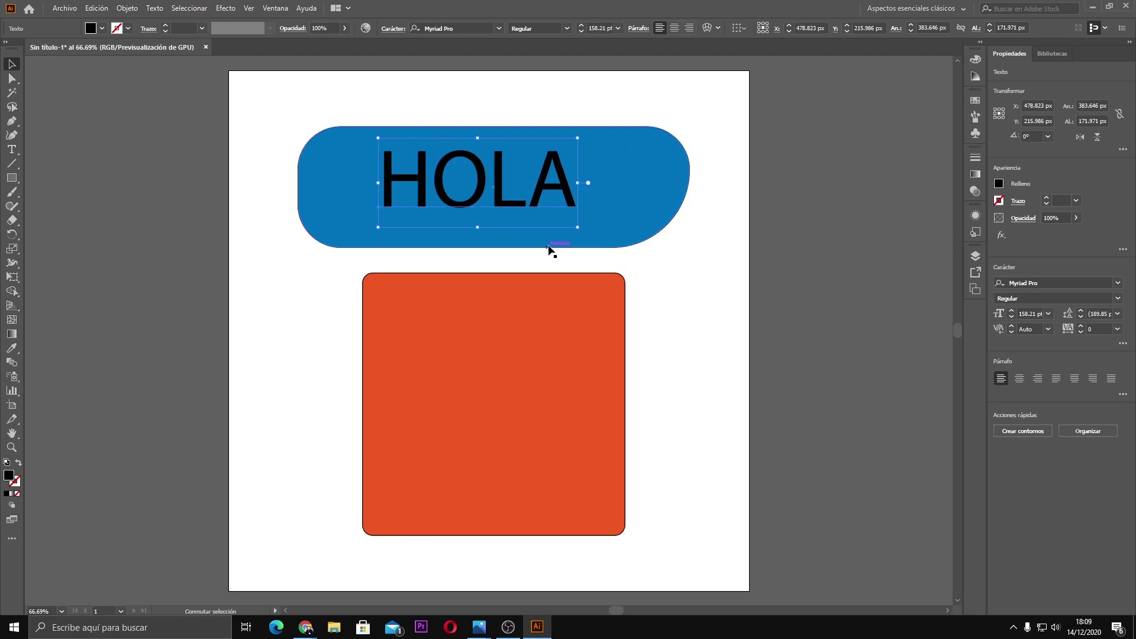
drag(577, 228, 596, 236)
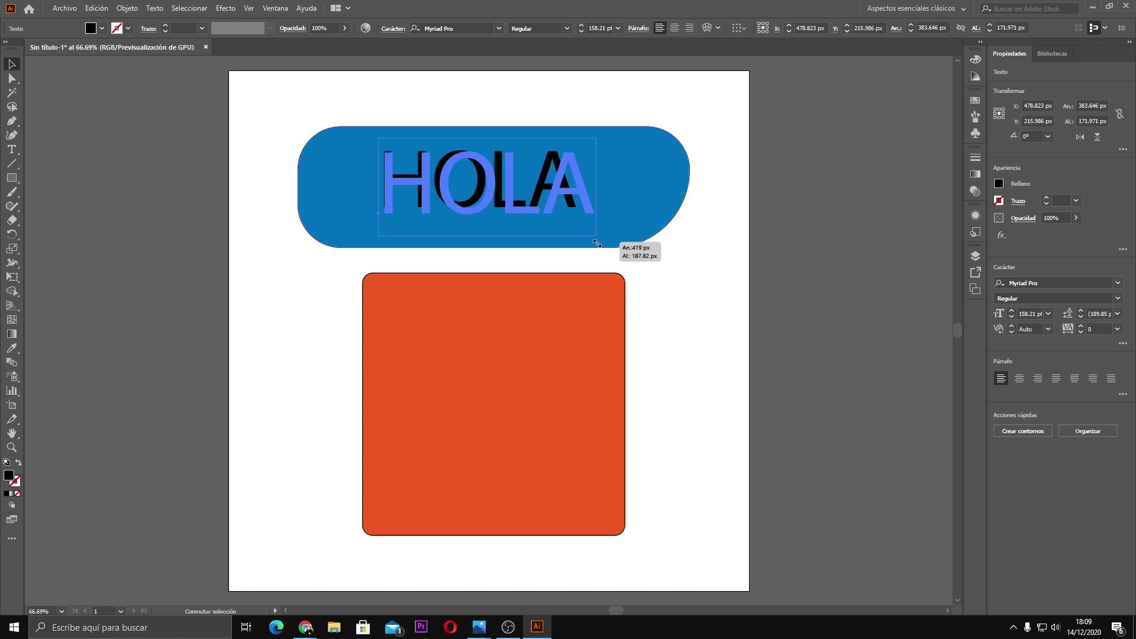
drag(380, 237, 371, 241)
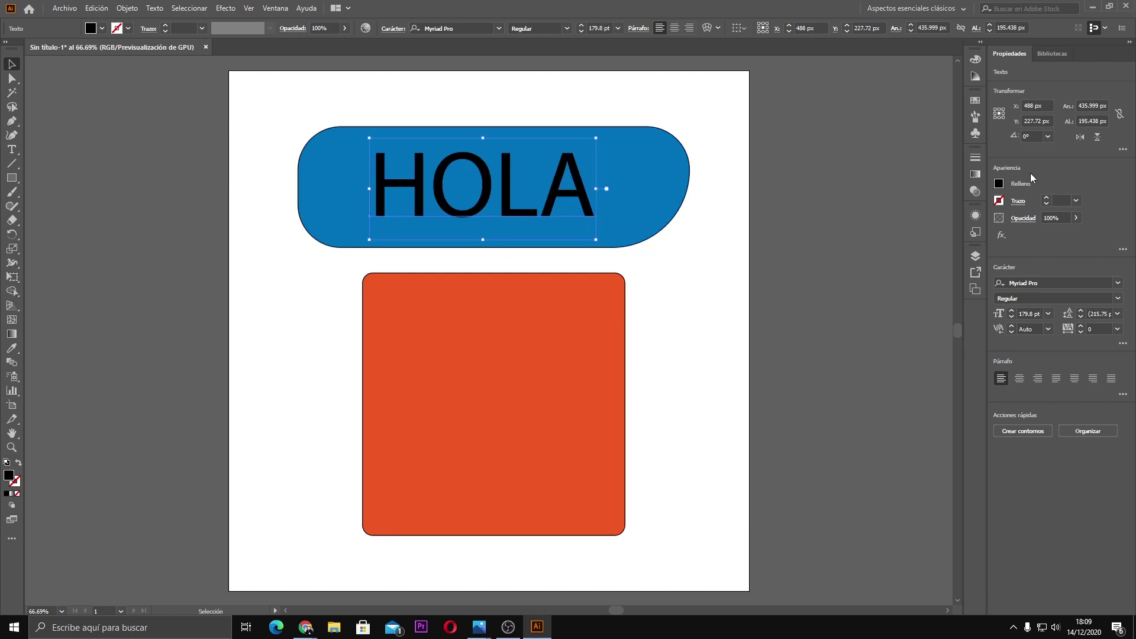
Step: Fill HOLA with white and enlarge it slightly to 187.67 pt
click(999, 184)
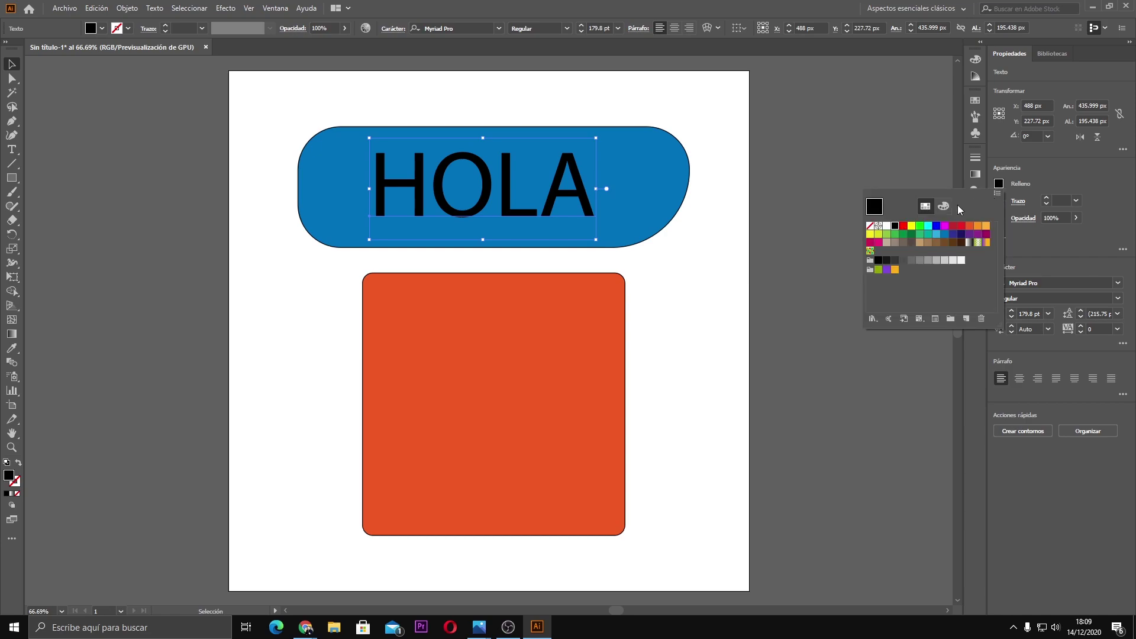
click(886, 225)
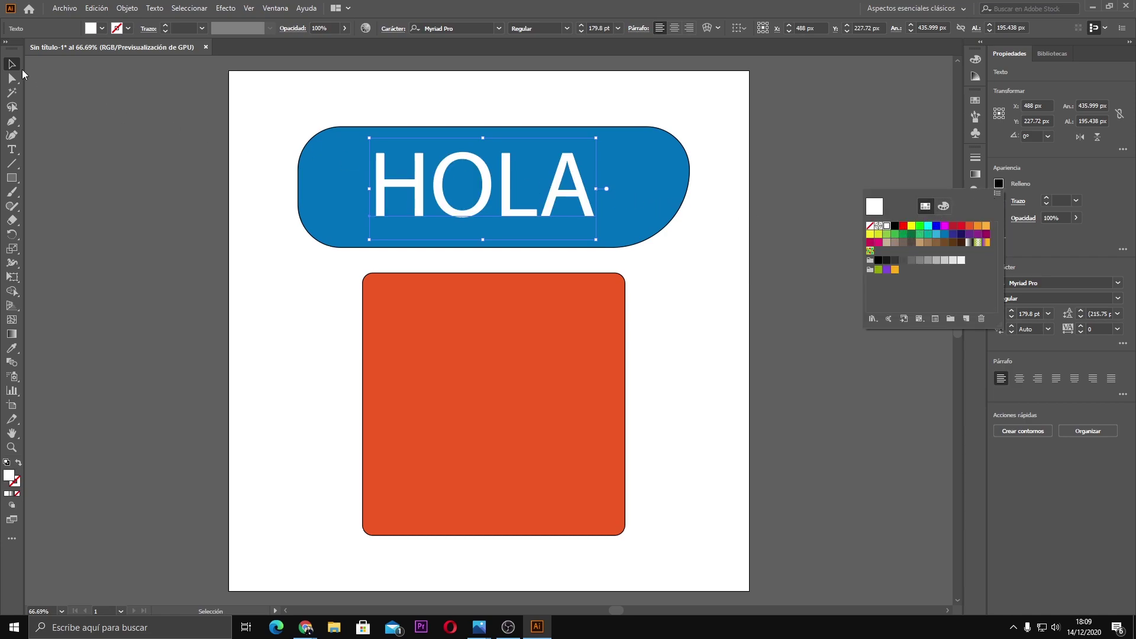
click(701, 226)
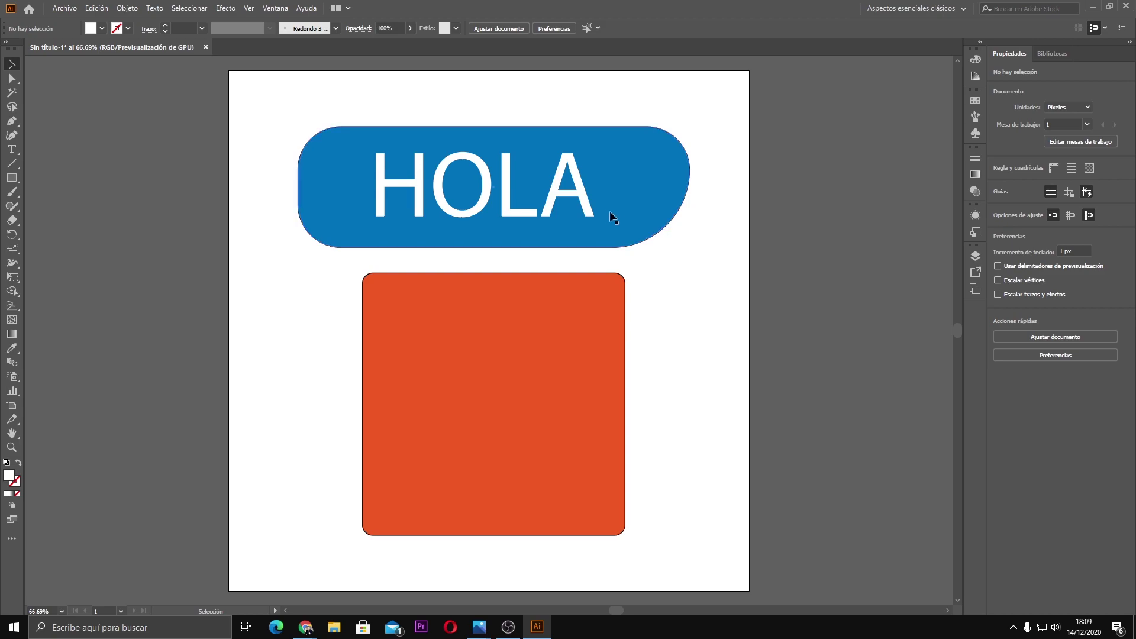
click(583, 202)
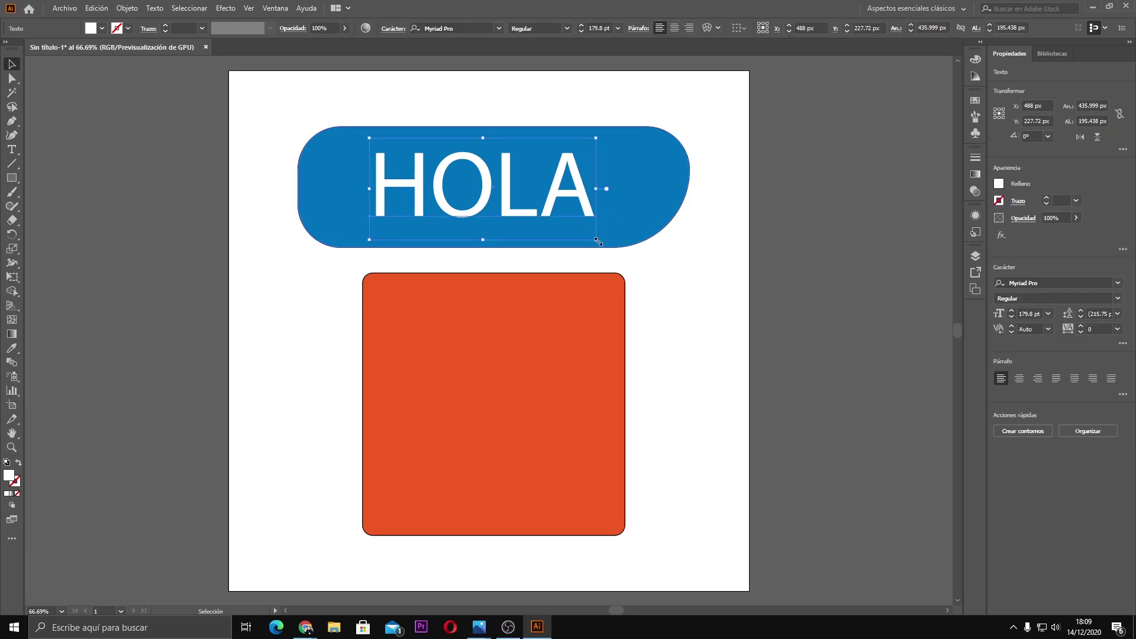
drag(596, 240, 606, 245)
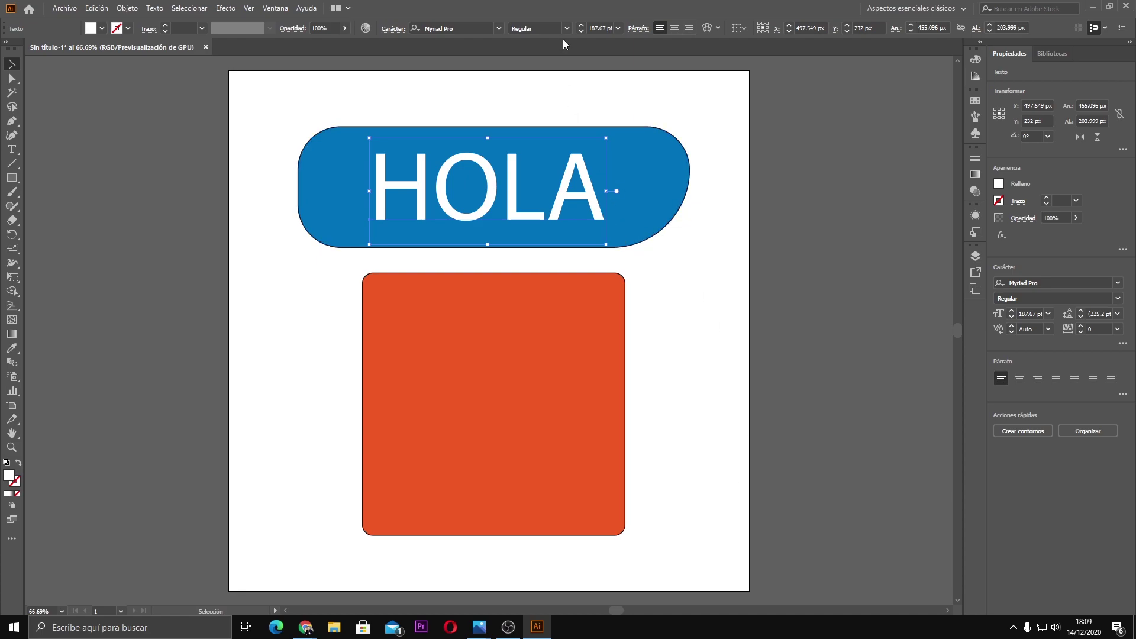
Step: Browse the font list without changing it, then pan the artboard back into view
click(499, 29)
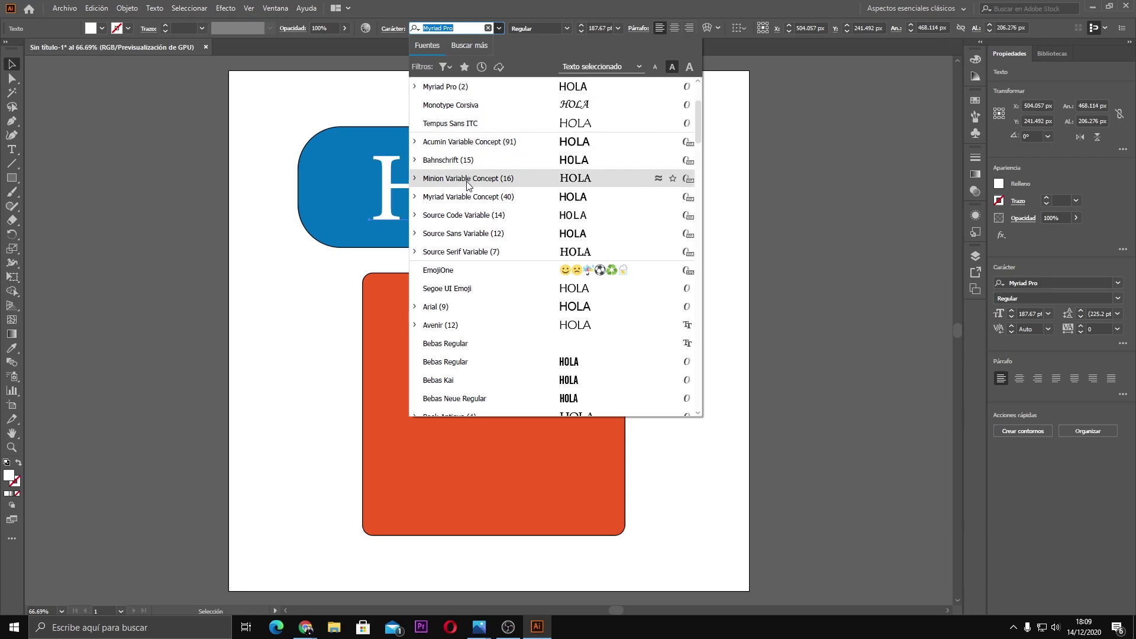
click(766, 392)
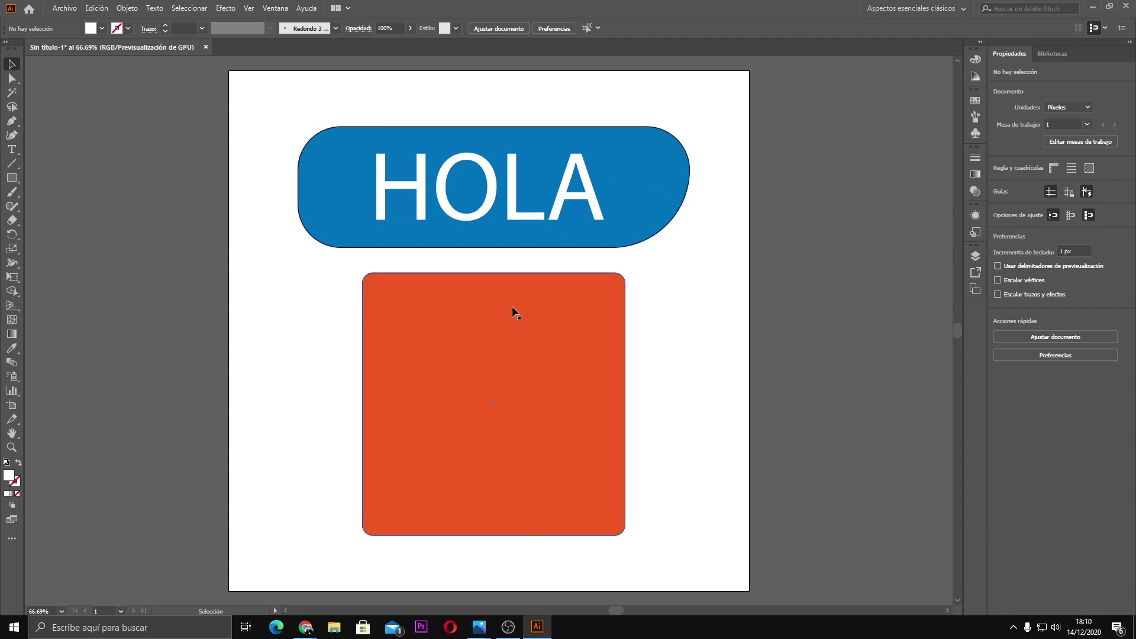
key(space)
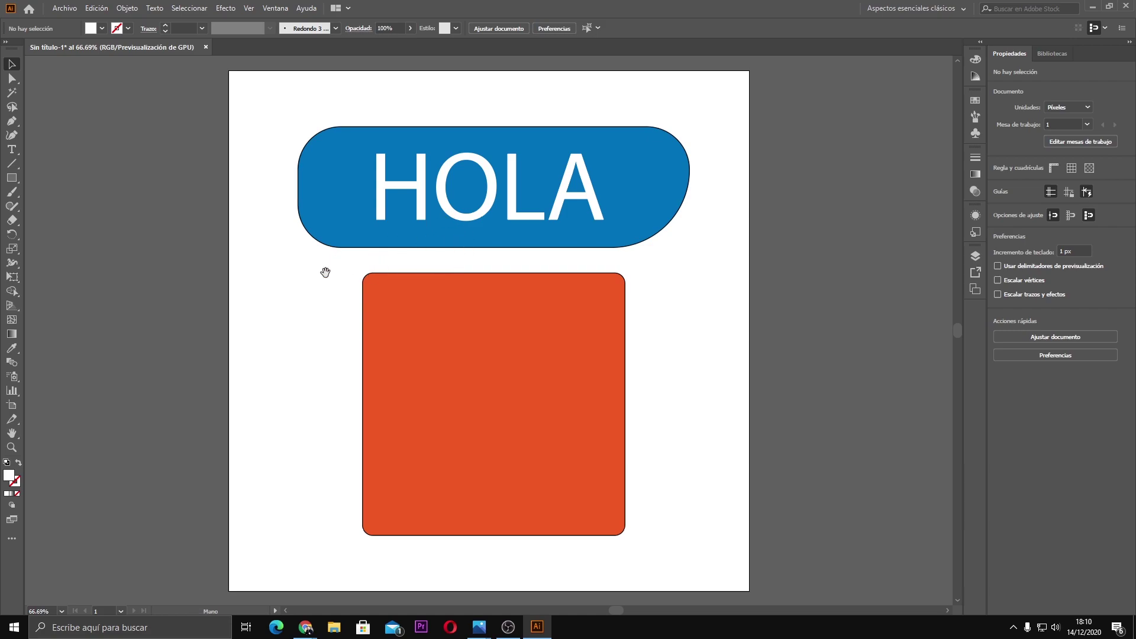
mouse_move(294, 111)
mouse_down()
mouse_move(409, 137)
mouse_move(364, 123)
mouse_move(498, 118)
mouse_up()
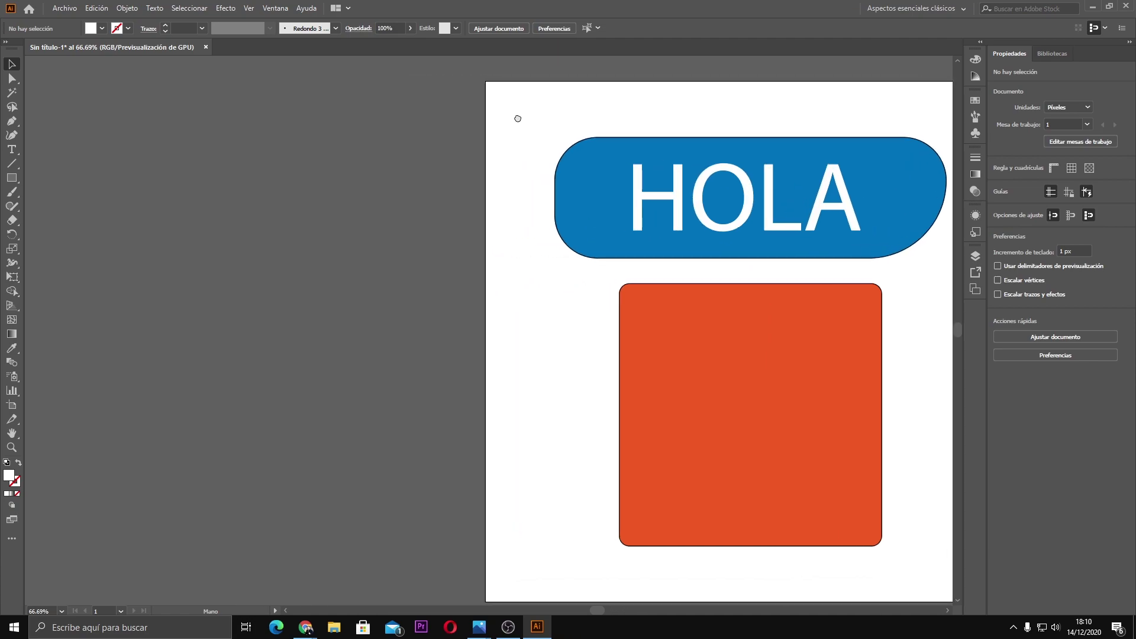
drag(517, 118, 515, 104)
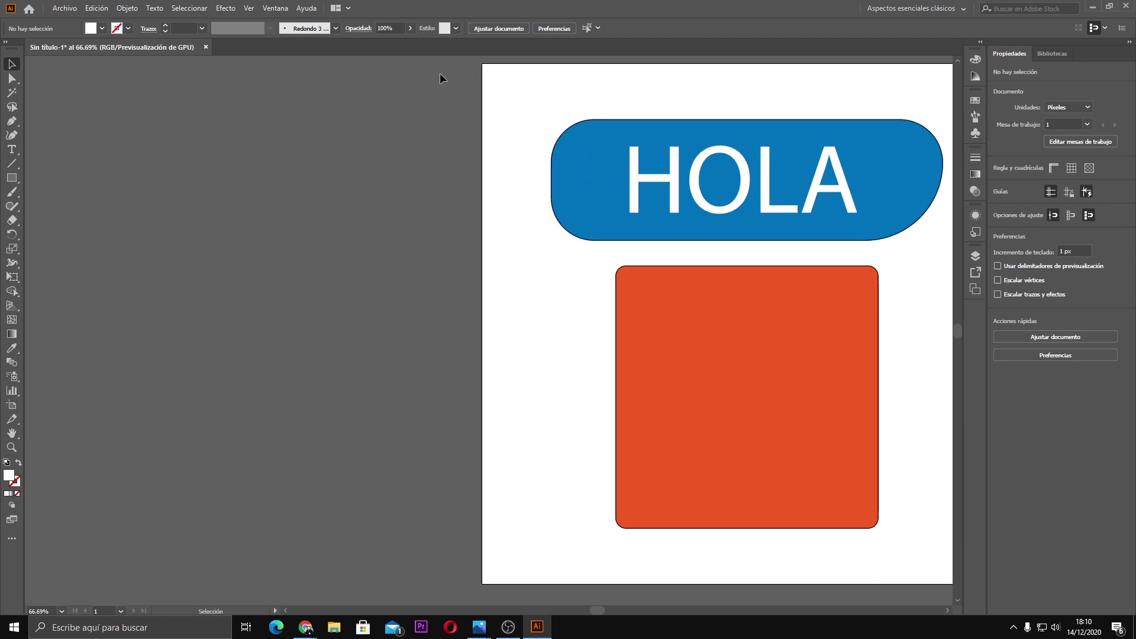
Step: Set the HOLA text's font to Franklin Gothic Heavy
click(663, 169)
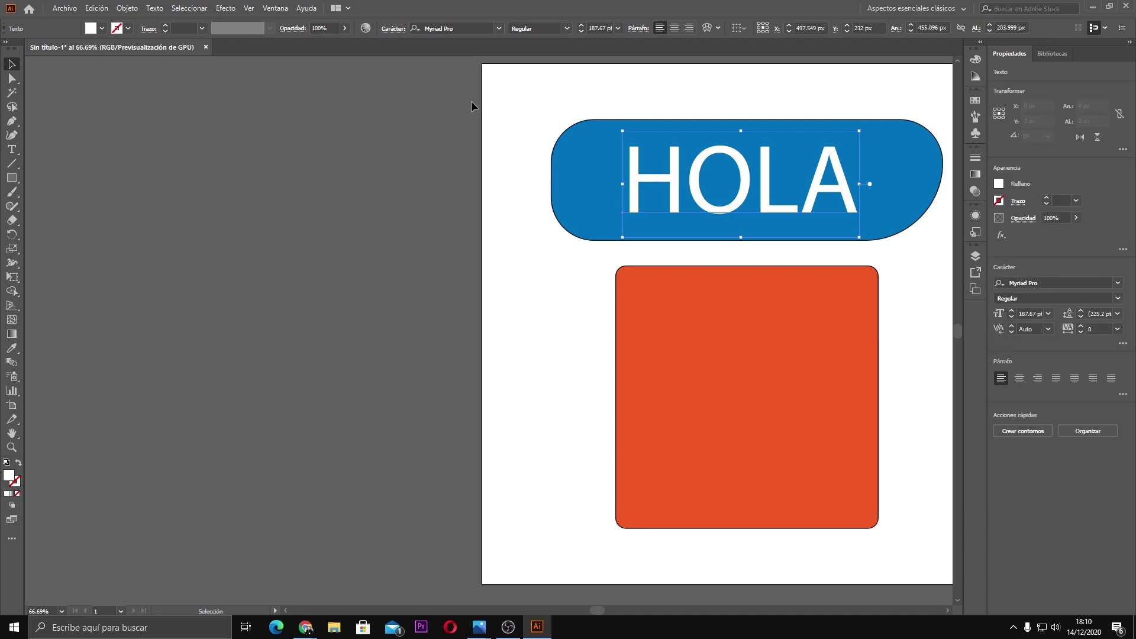
click(499, 29)
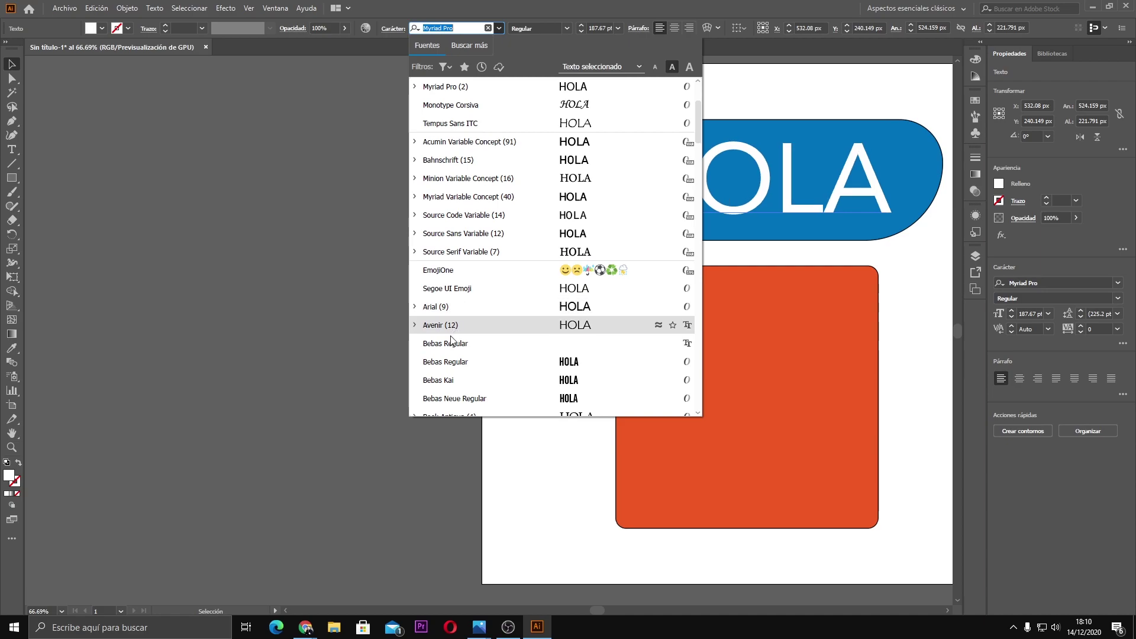
scroll(448, 362, down, 2)
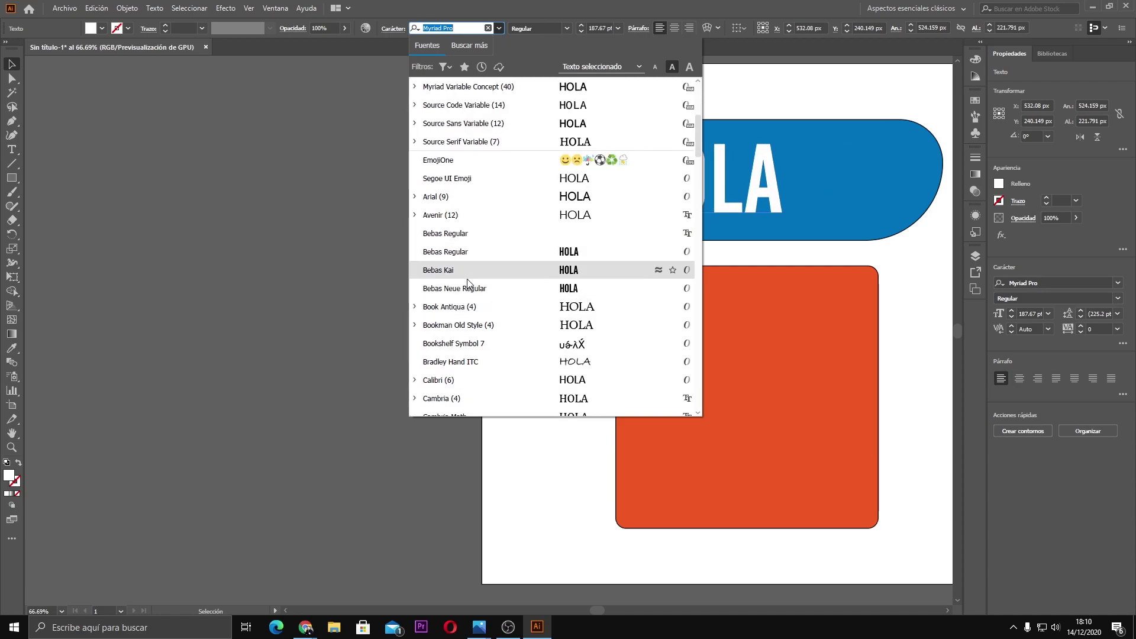
scroll(463, 329, down, 1)
scroll(464, 330, down, 1)
scroll(462, 334, down, 2)
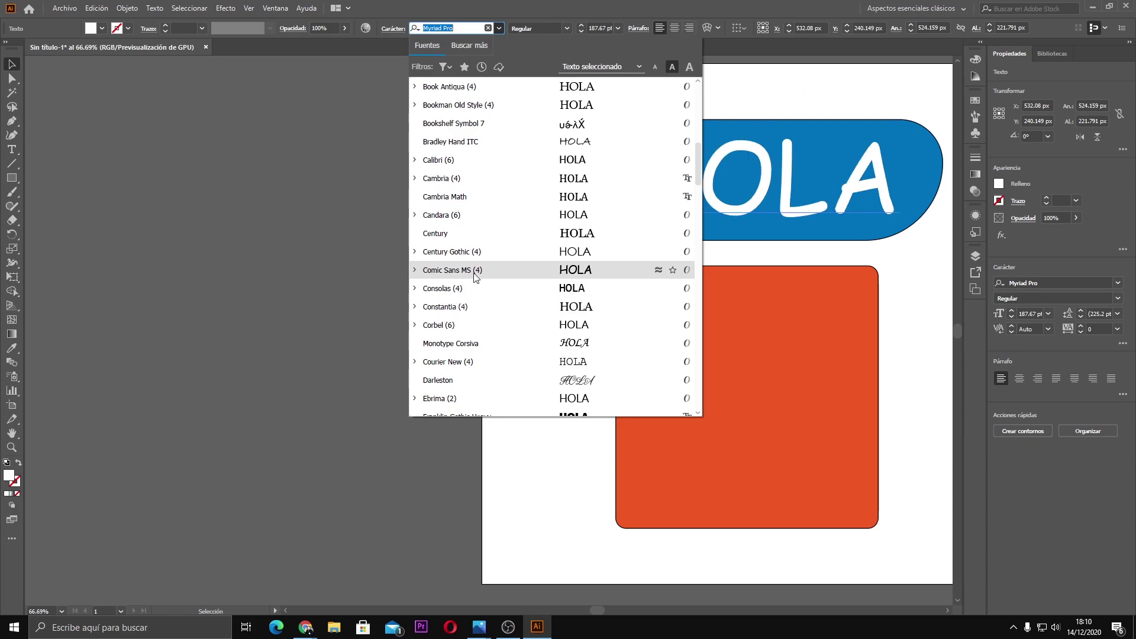
scroll(472, 307, down, 1)
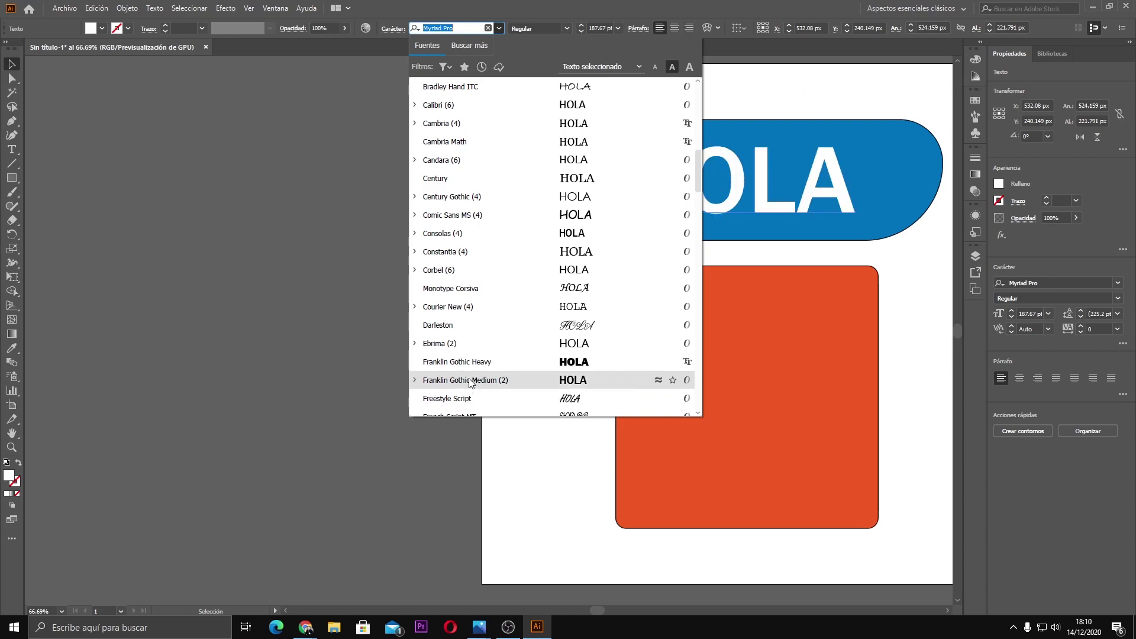
click(456, 361)
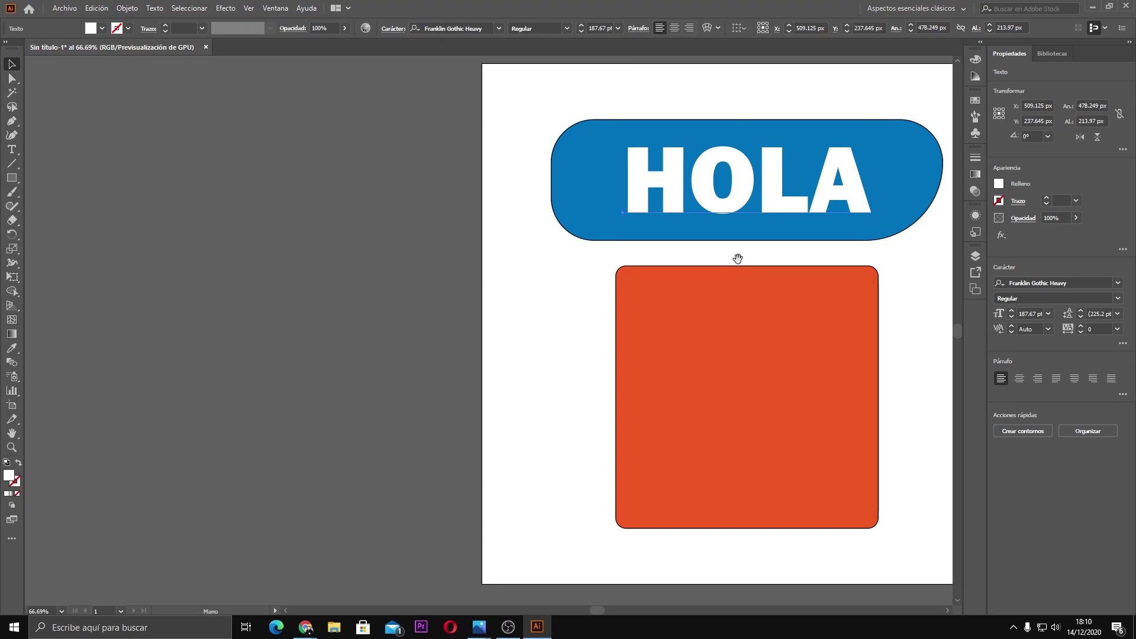
mouse_move(738, 256)
mouse_down()
mouse_move(516, 253)
mouse_move(507, 265)
mouse_up()
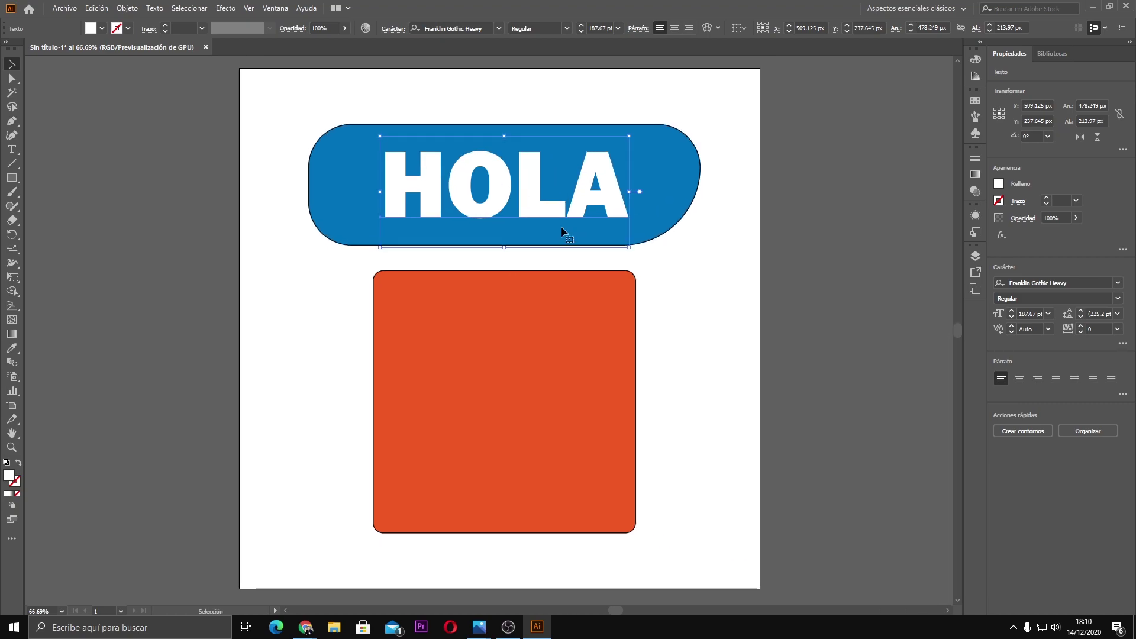
click(191, 144)
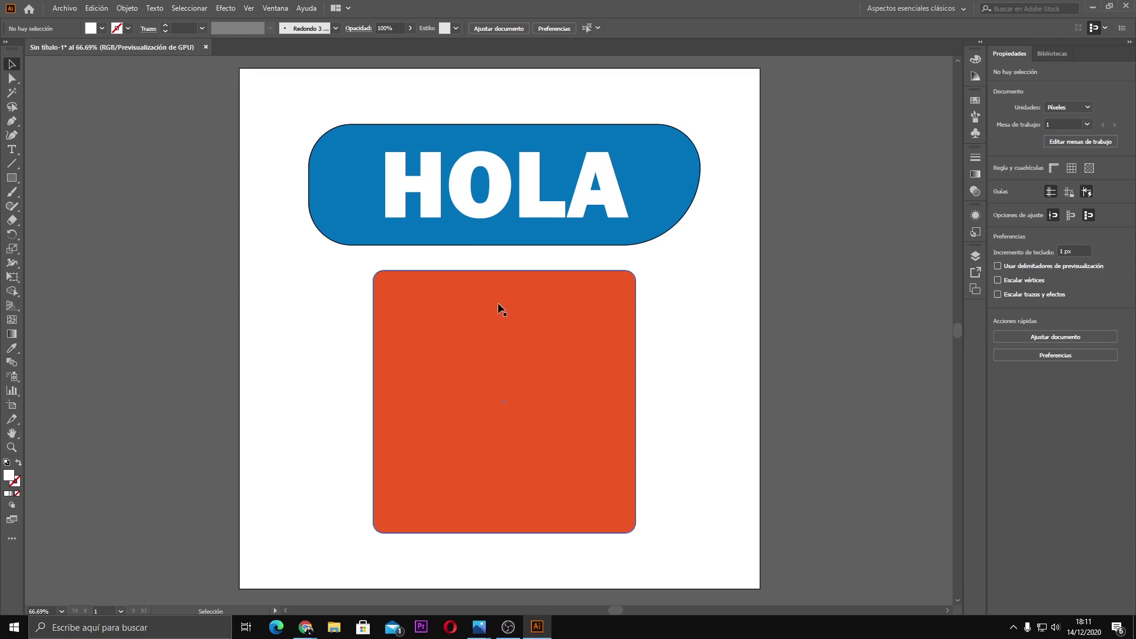
click(543, 209)
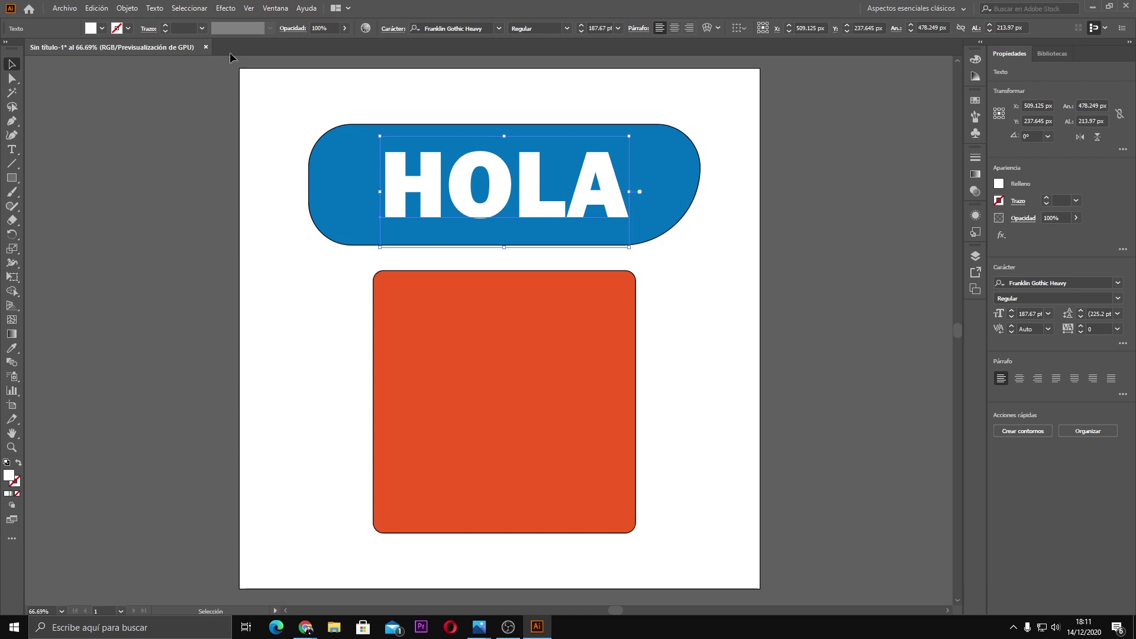
Step: Start a Drop Shadow effect on HOLA in Normal blend mode with preview on
click(227, 9)
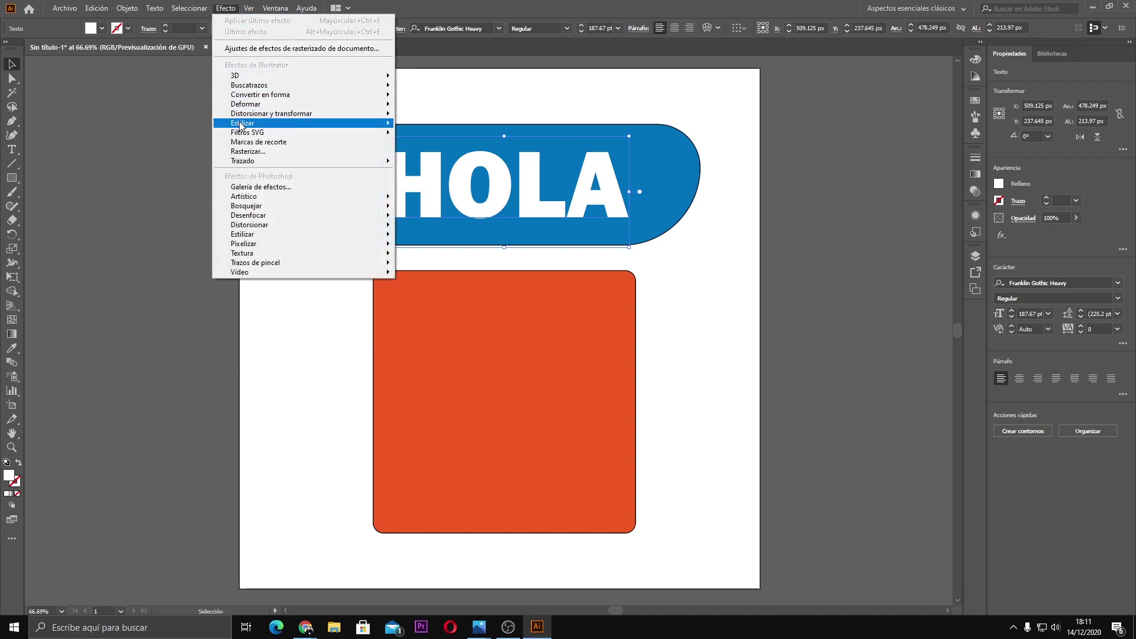
mouse_move(243, 122)
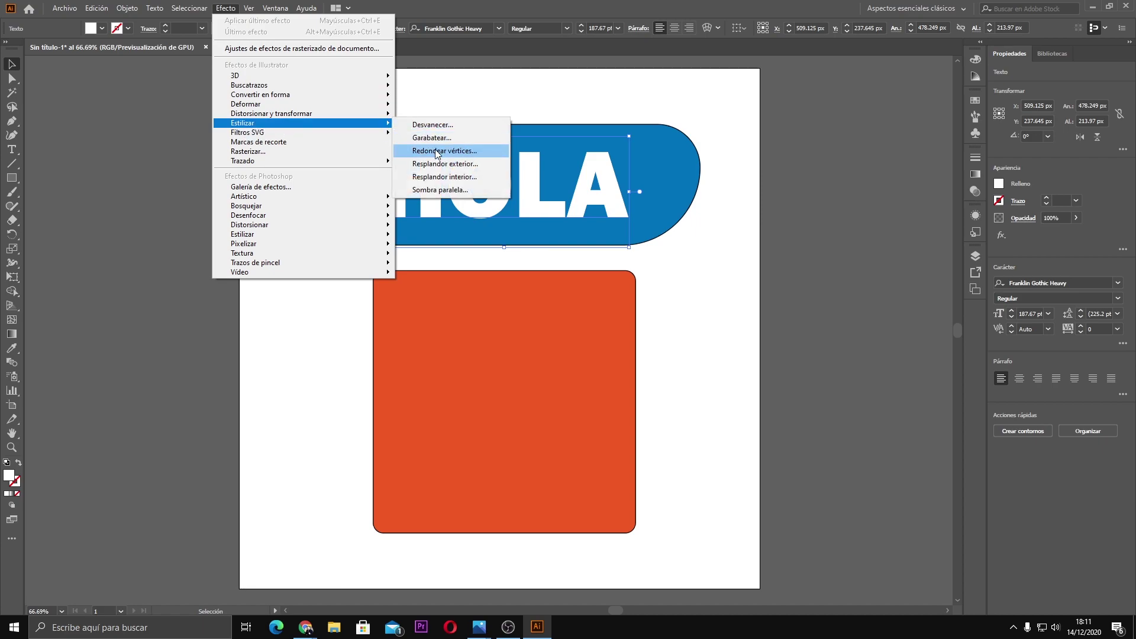
click(446, 191)
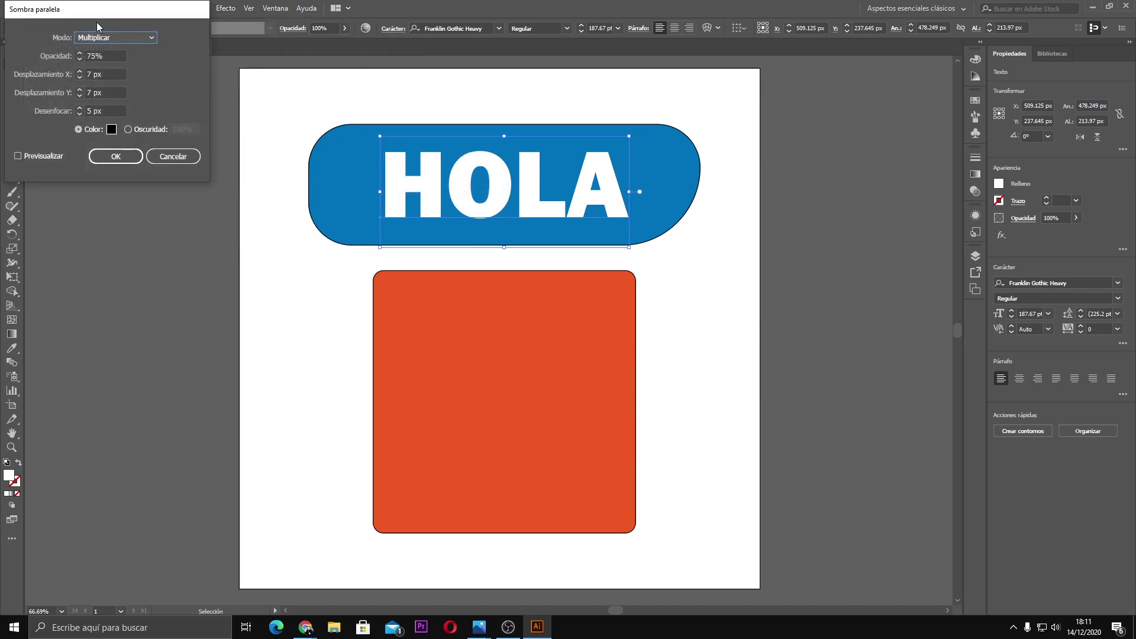
drag(95, 15, 198, 247)
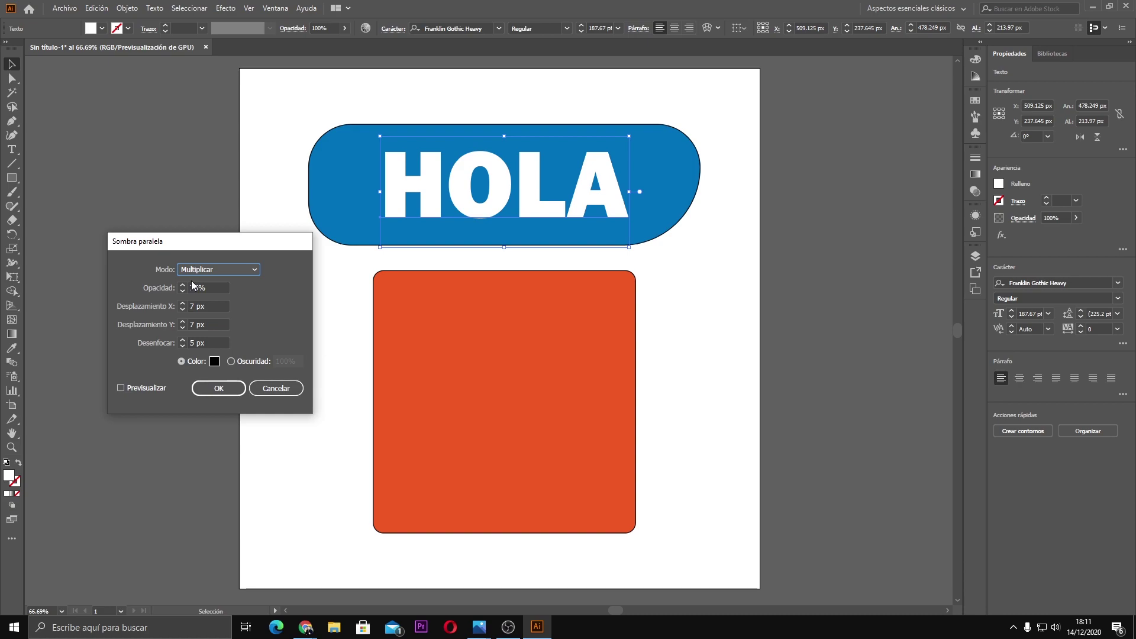
click(201, 269)
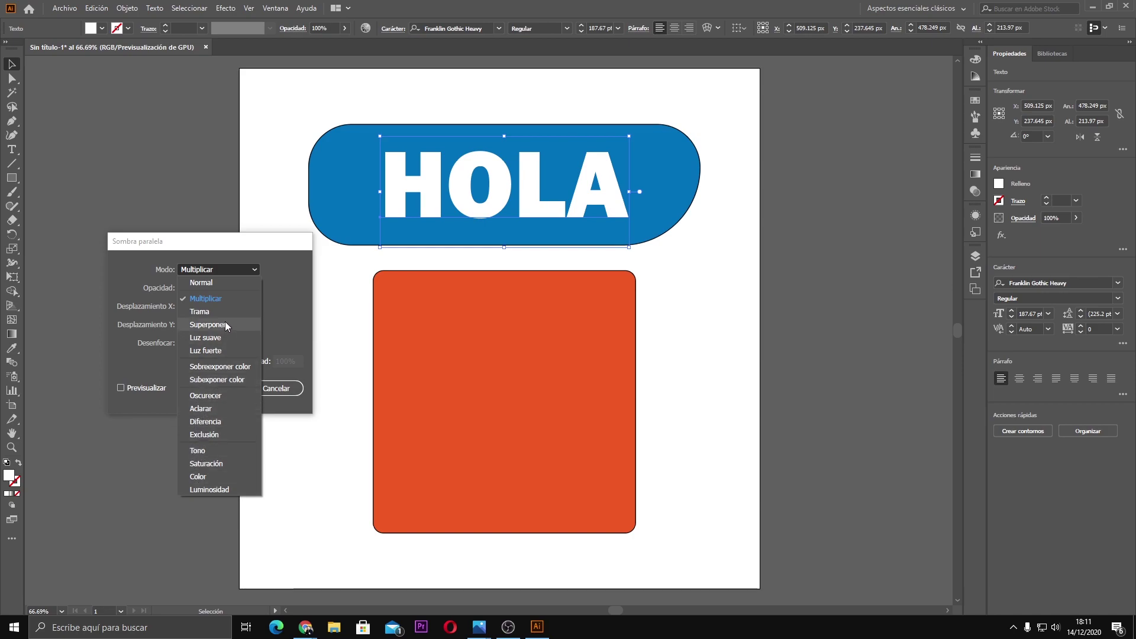
click(212, 282)
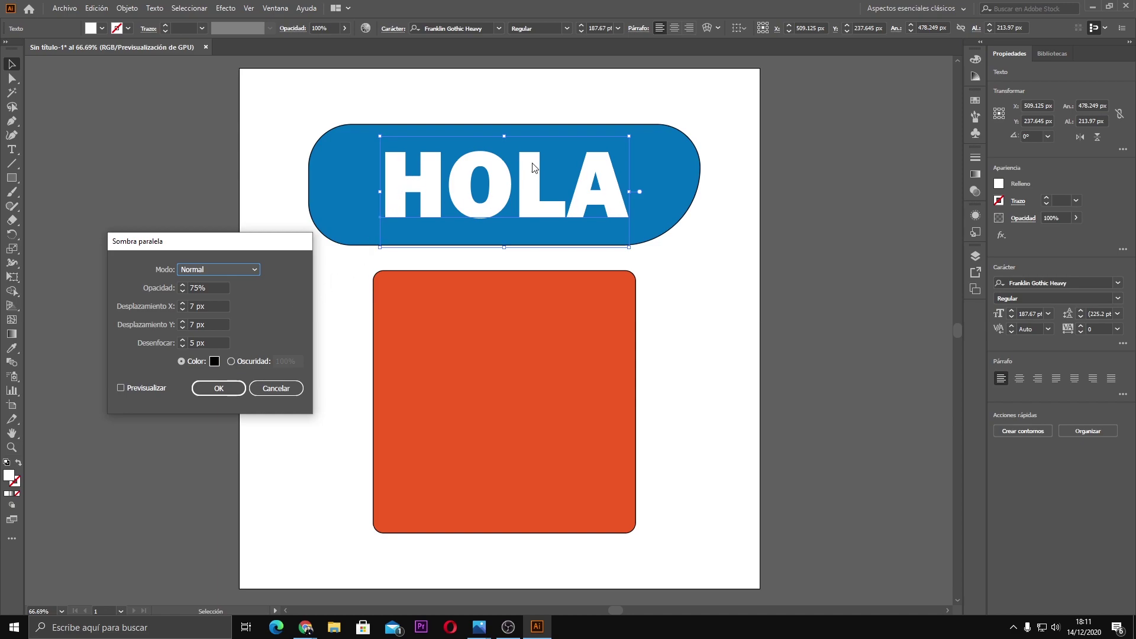
click(122, 388)
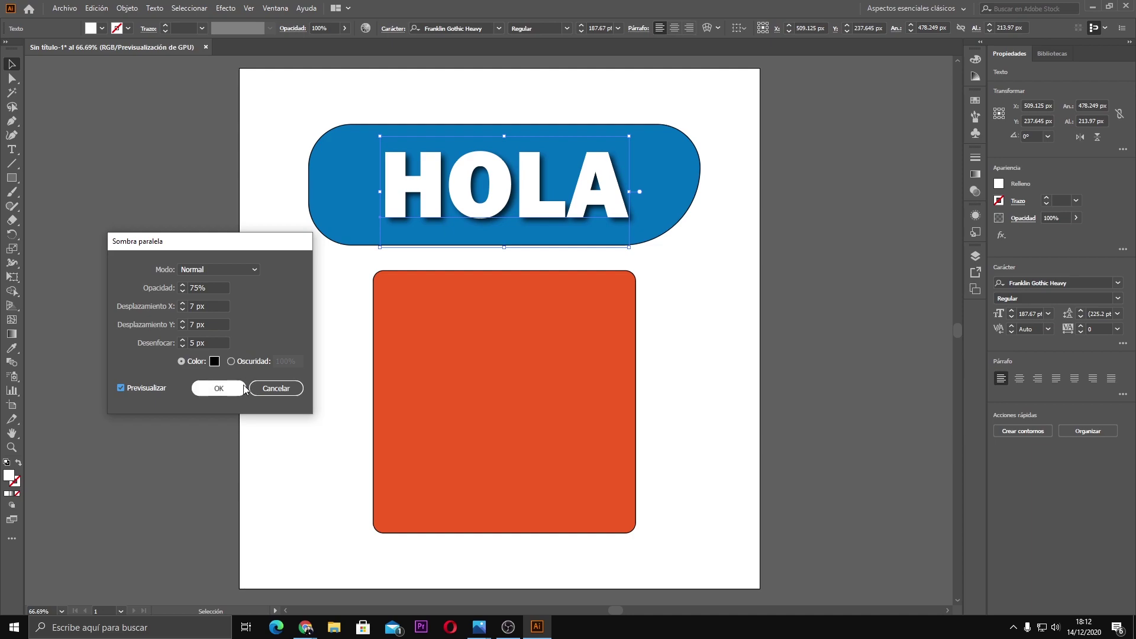
Step: Set the drop shadow offsets to X 11 px and Y 8 px
click(183, 303)
click(184, 303)
text(15)
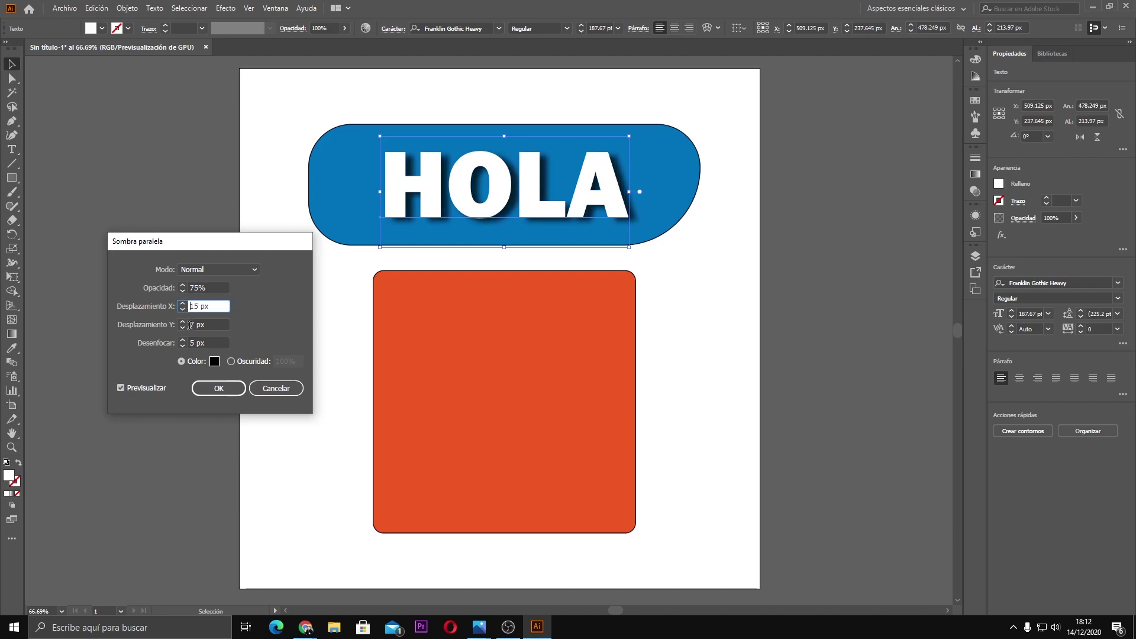
click(183, 305)
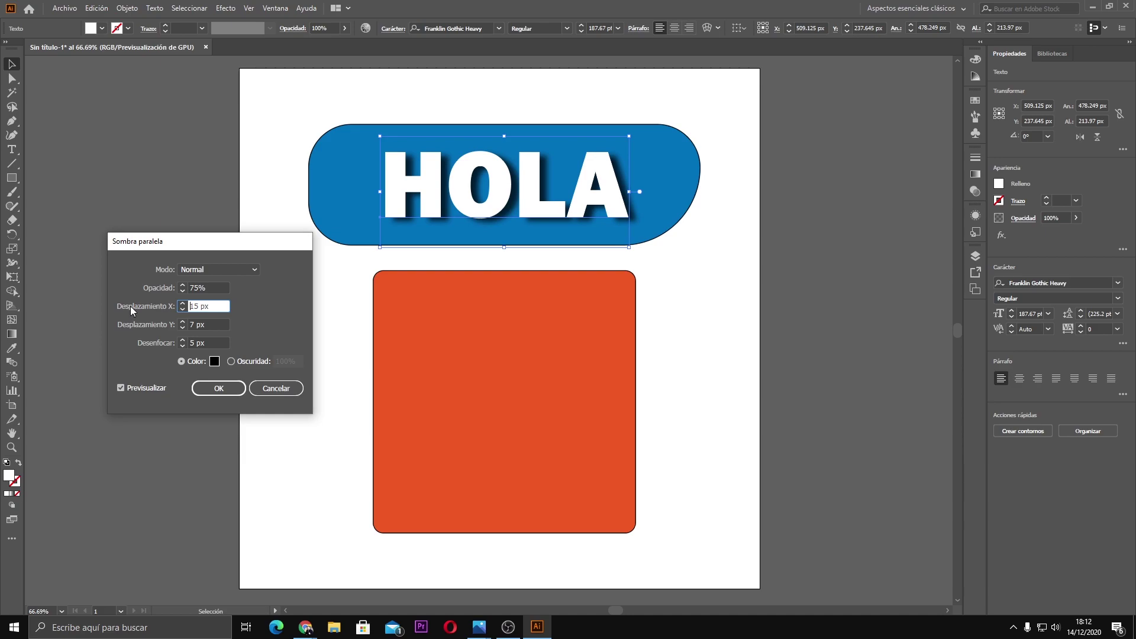
click(184, 304)
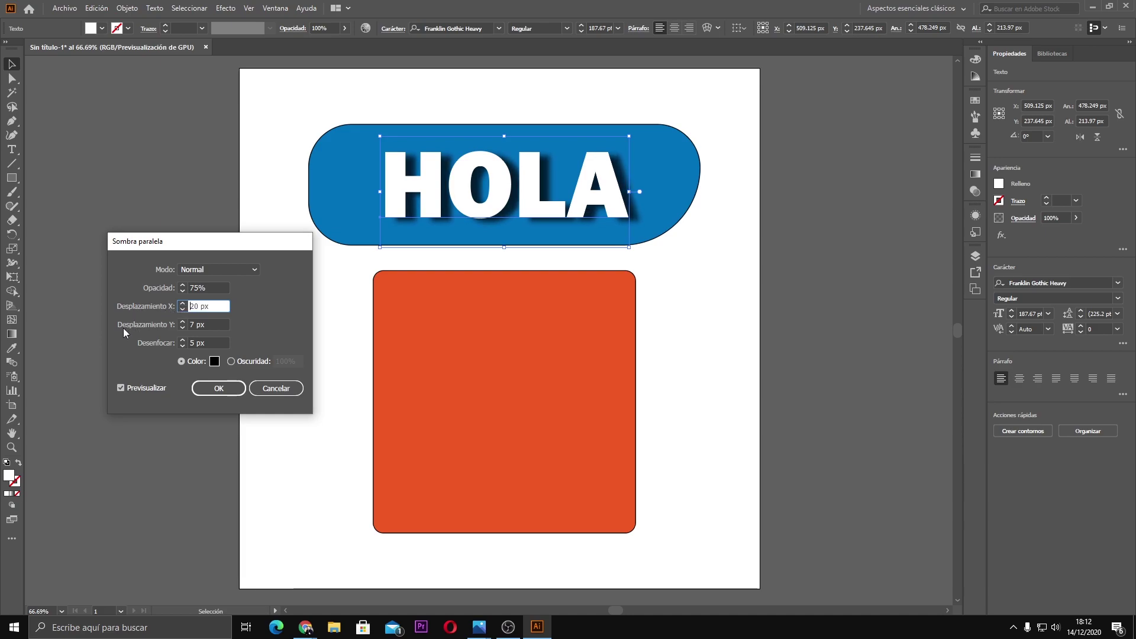
click(182, 327)
click(183, 322)
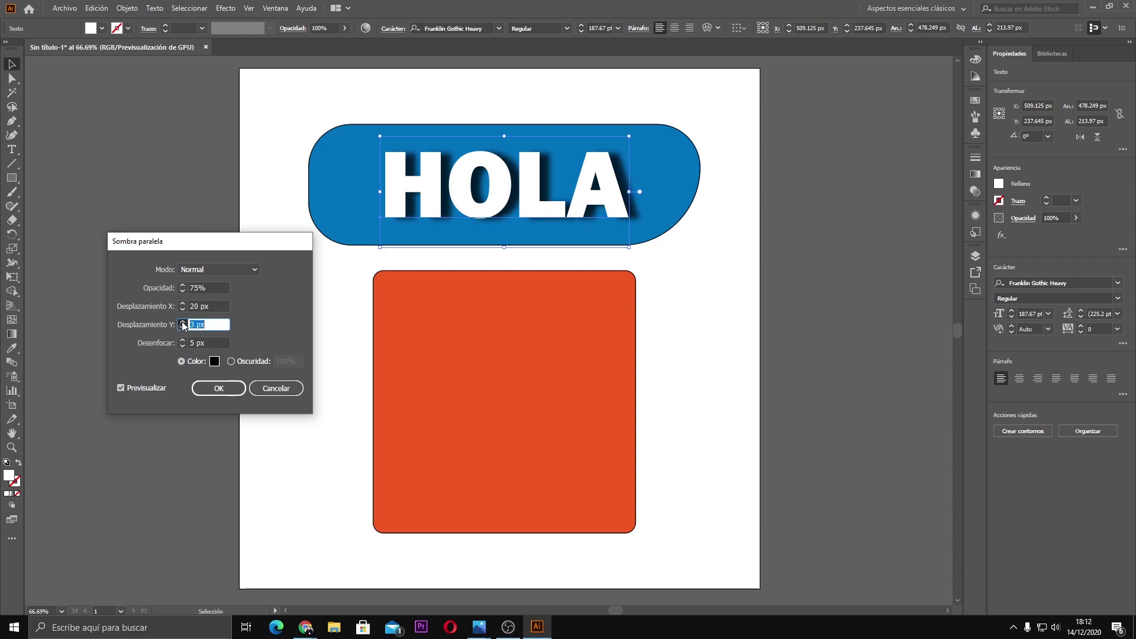
click(183, 322)
click(183, 322)
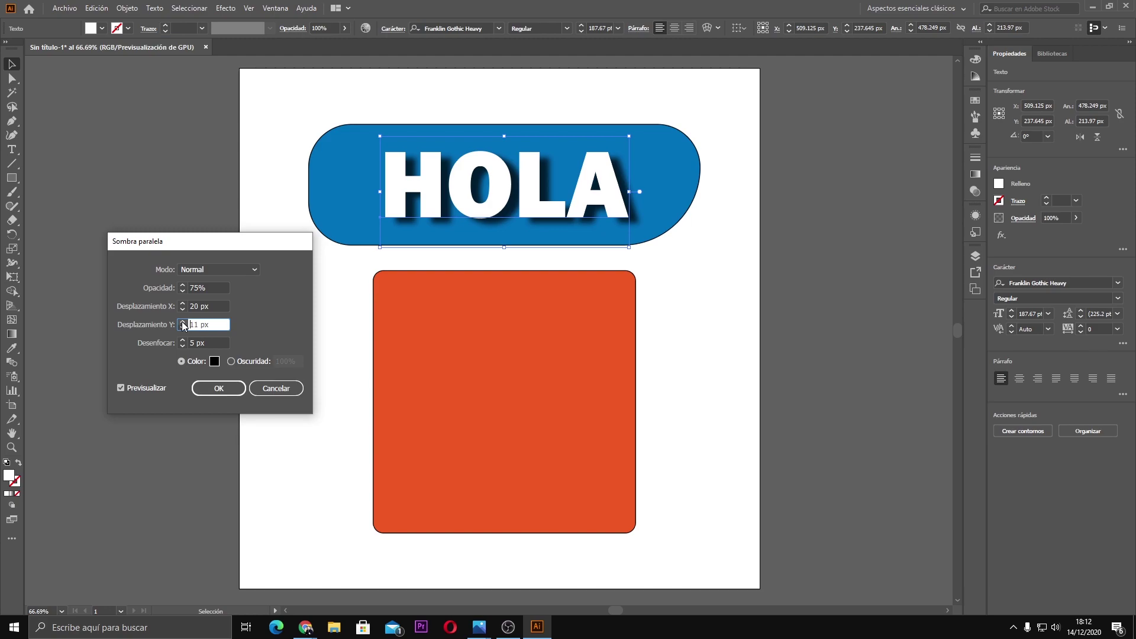
click(182, 328)
click(182, 308)
click(182, 309)
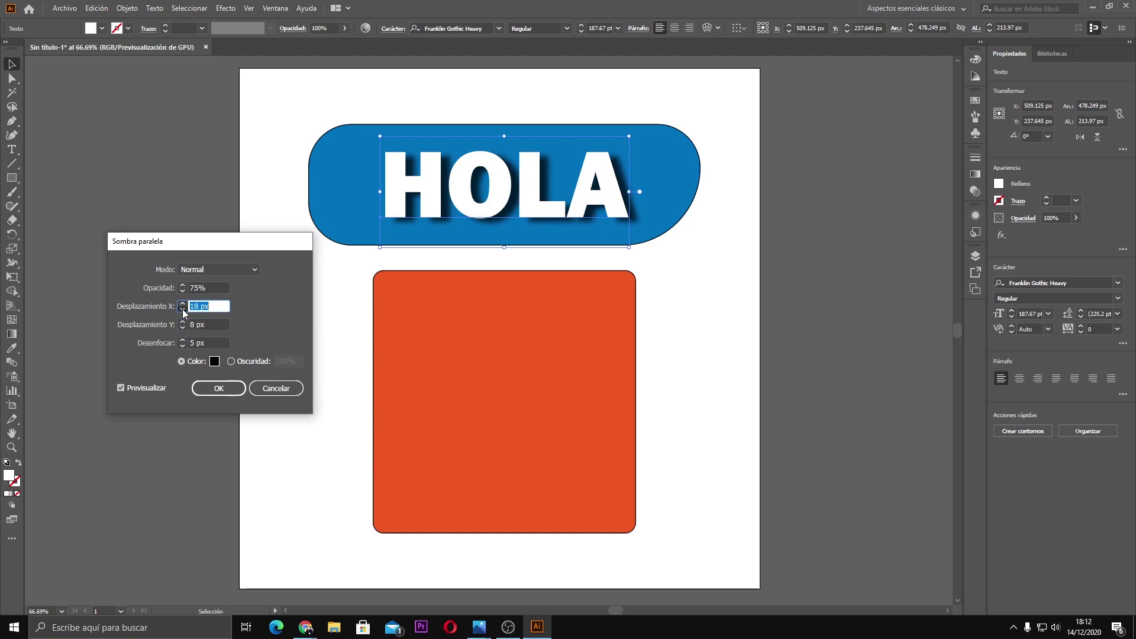
click(182, 309)
click(182, 309)
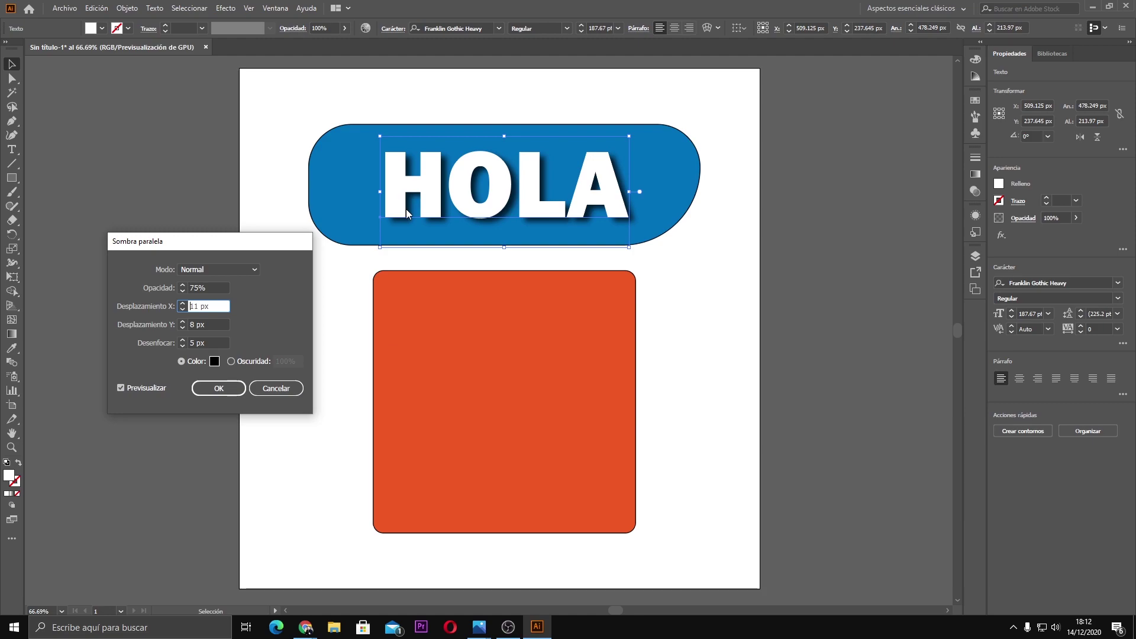
Step: Set the shadow blur to 5 px and apply the black 75% drop shadow
click(182, 346)
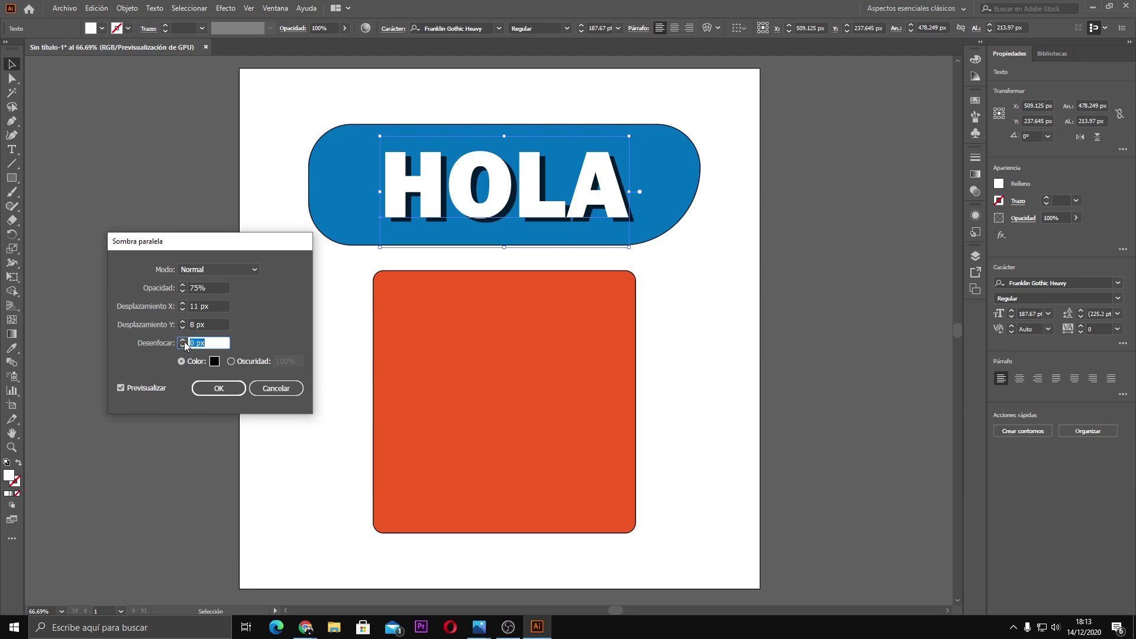
click(184, 342)
click(183, 342)
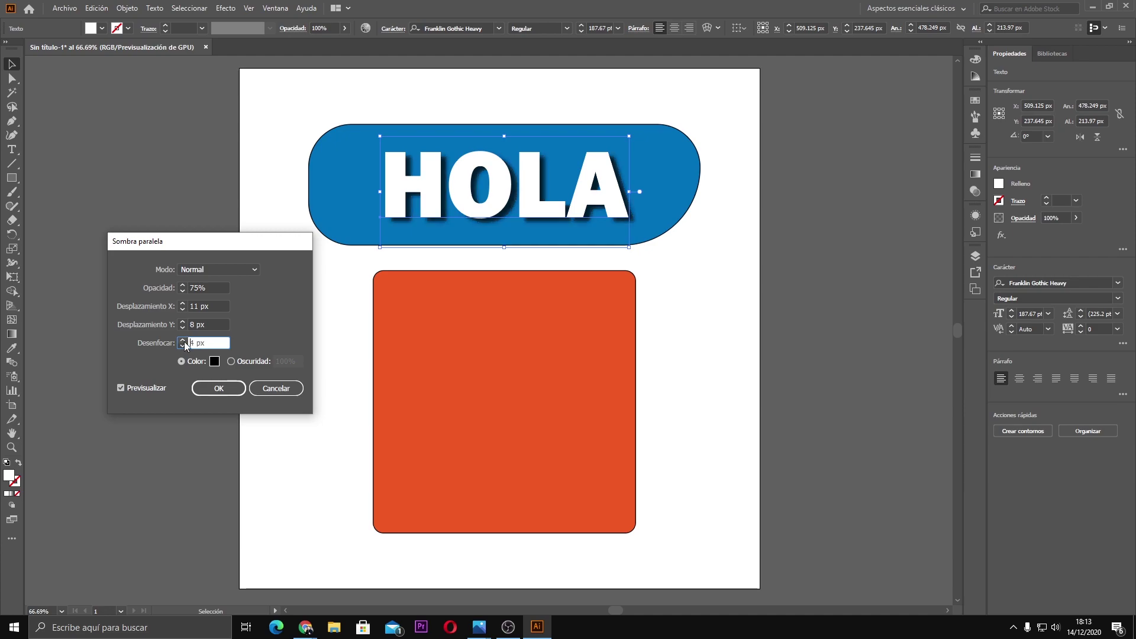
click(183, 342)
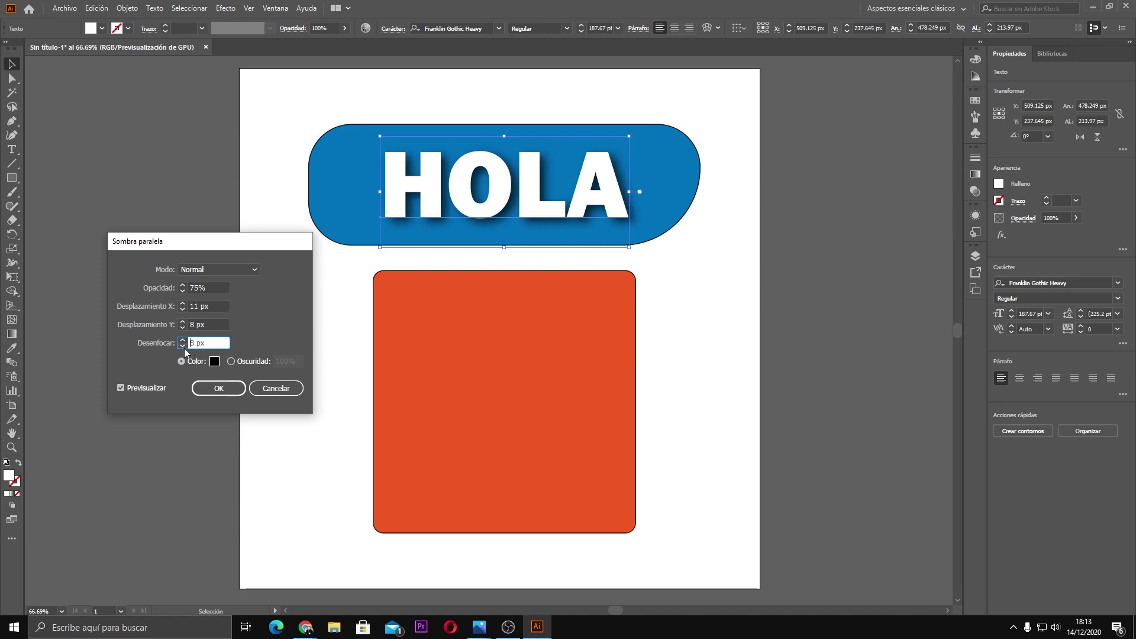
click(183, 348)
click(223, 393)
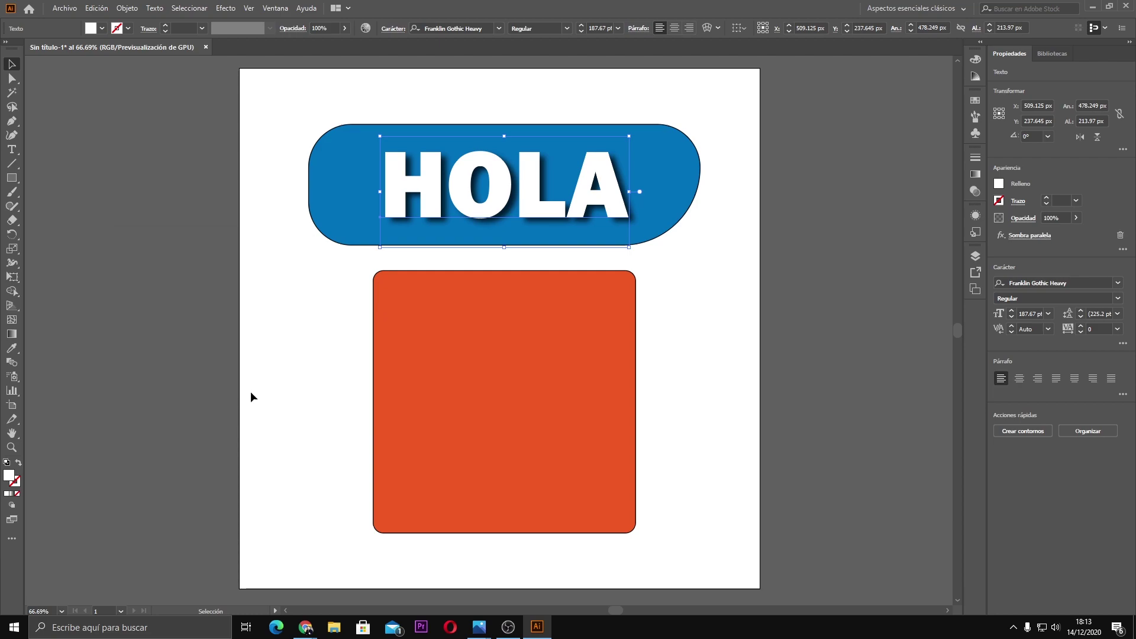
Step: Fill the lower orange rounded square with black, then reselect the HOLA text
click(708, 310)
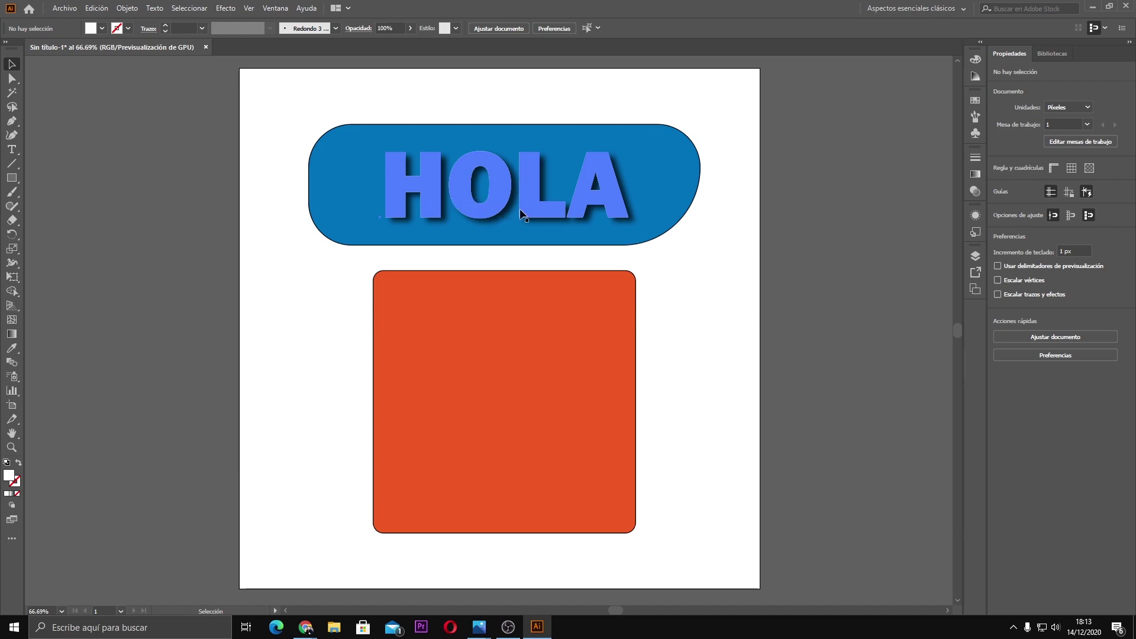
click(542, 396)
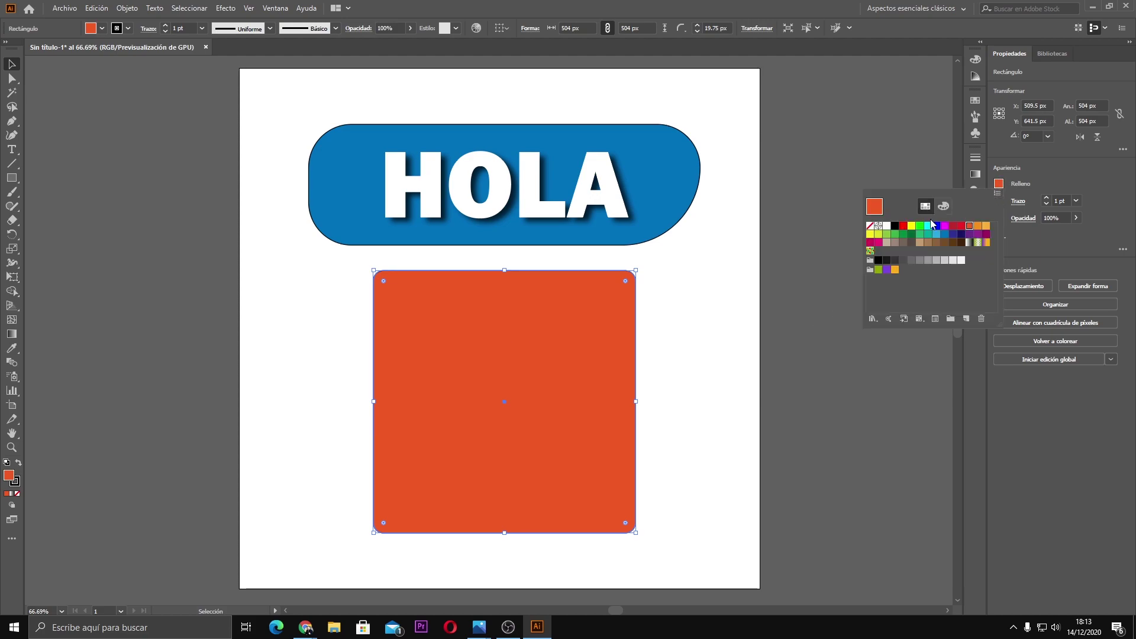
click(895, 226)
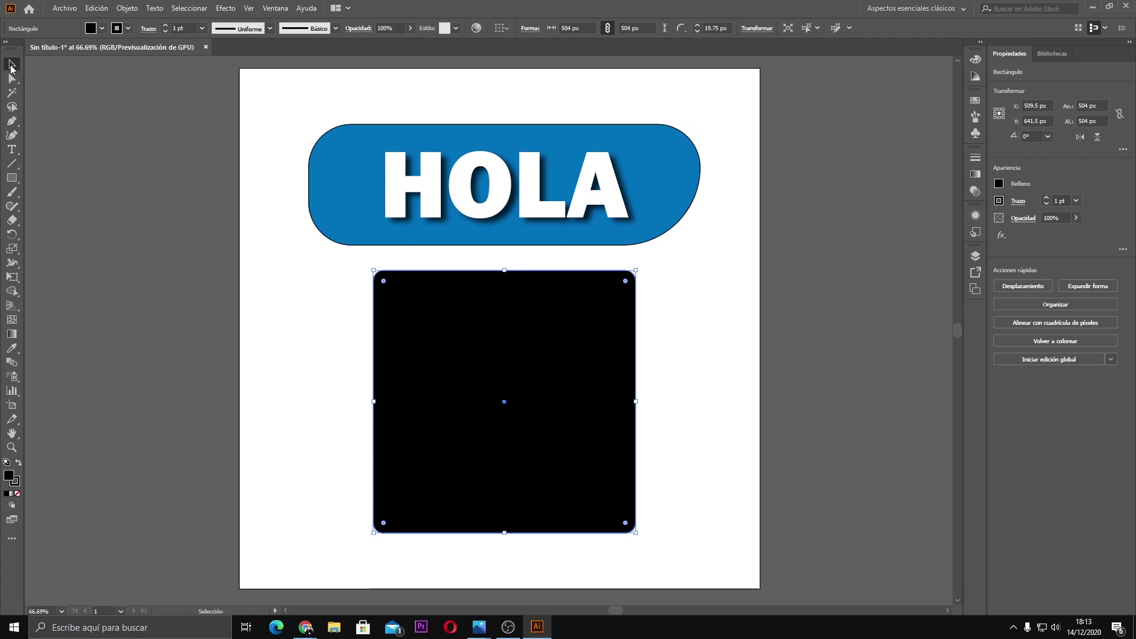
click(444, 191)
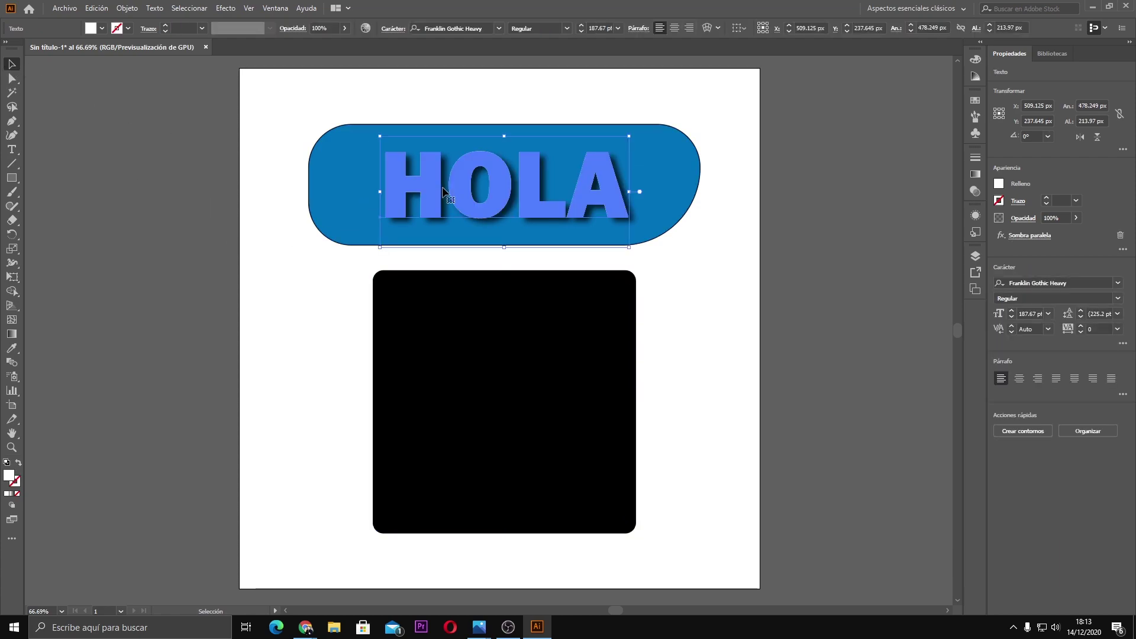
click(679, 297)
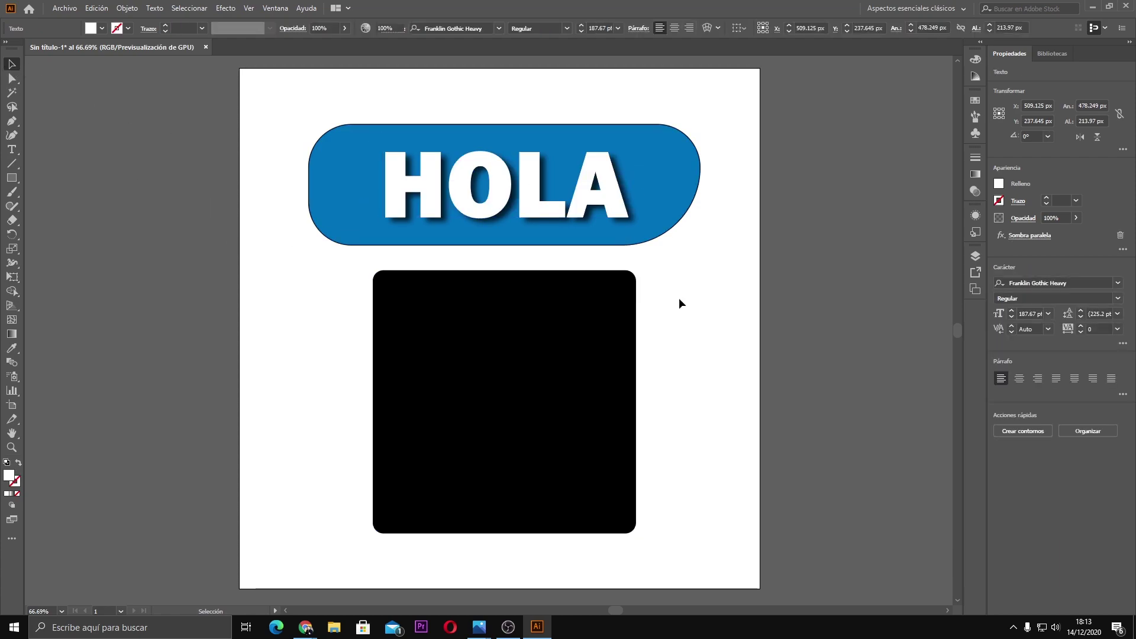
click(428, 179)
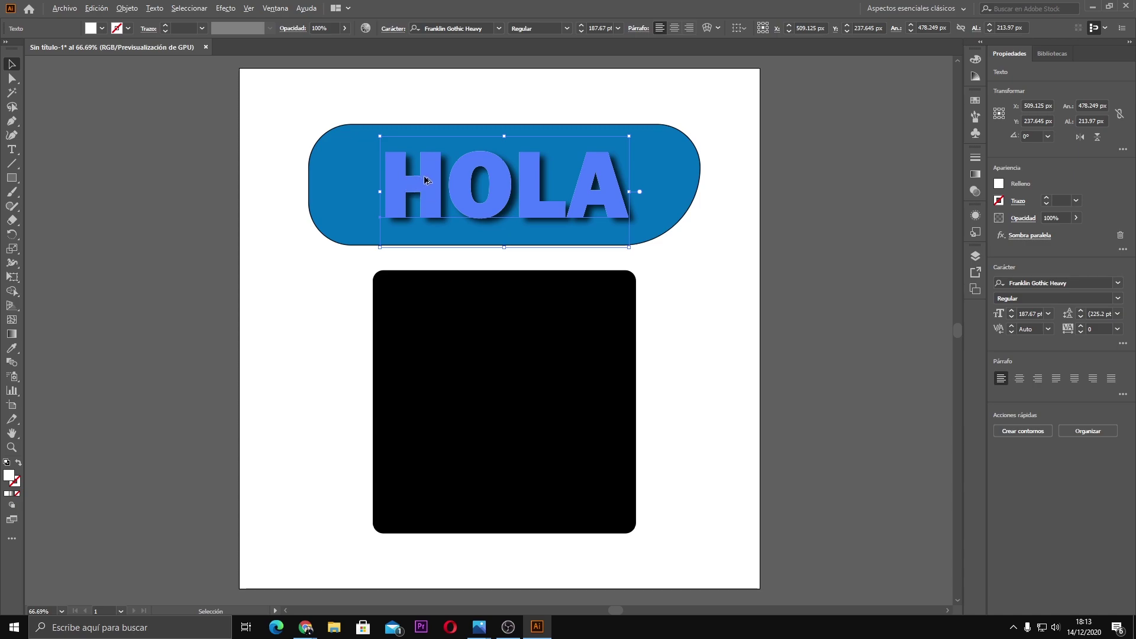
Step: Drag a copy of the HOLA text down onto the black square
drag(426, 179, 426, 371)
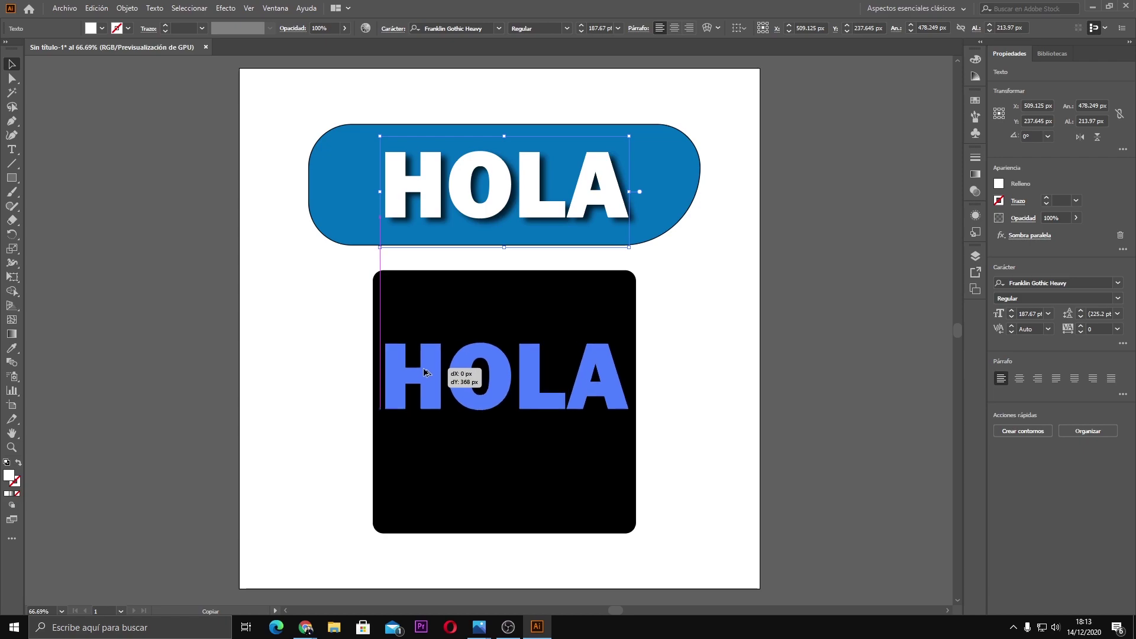
drag(424, 372, 426, 387)
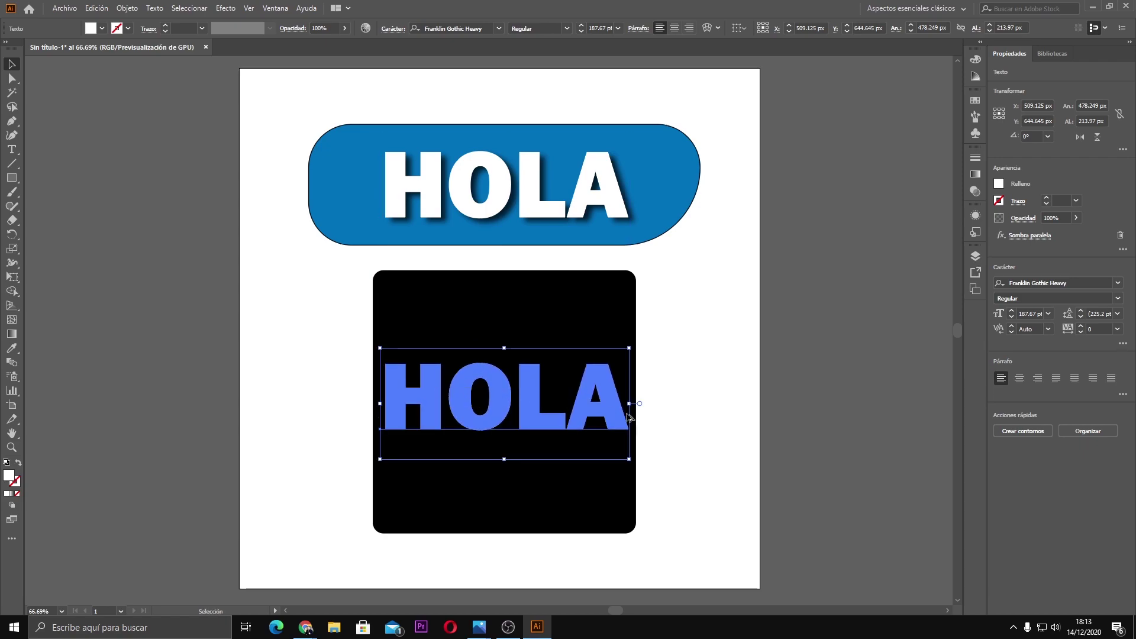
click(707, 295)
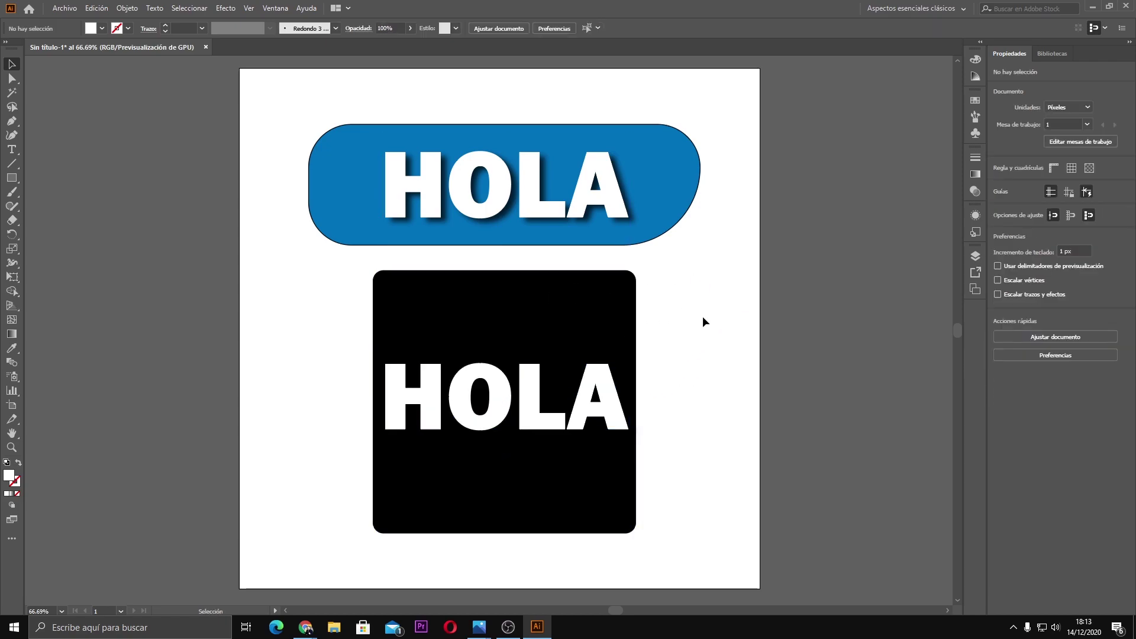
click(527, 391)
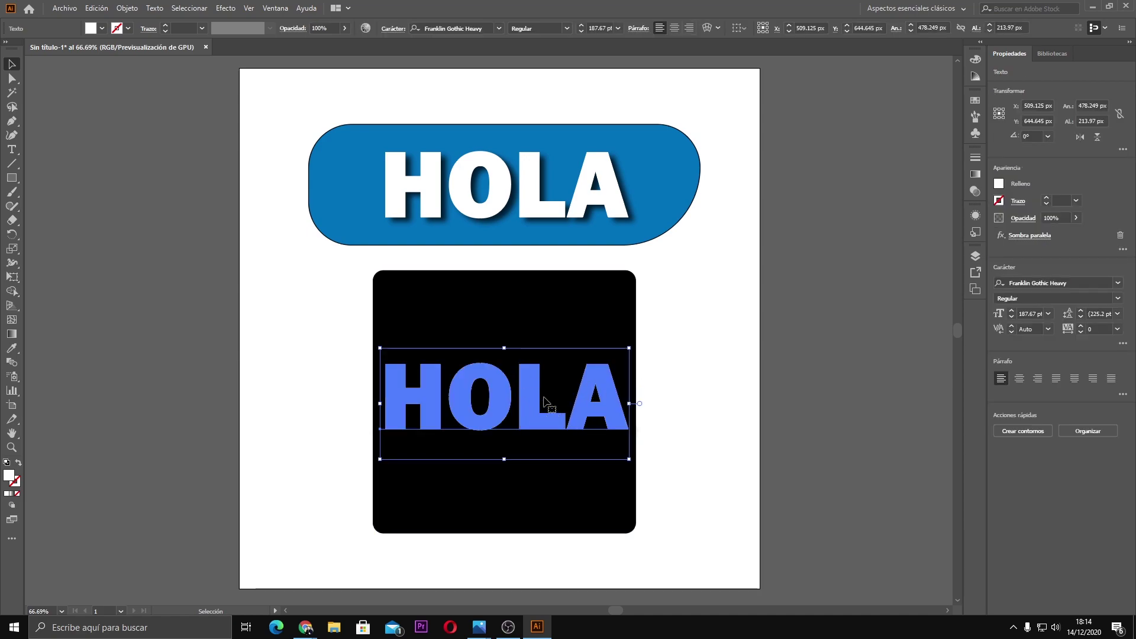
click(707, 337)
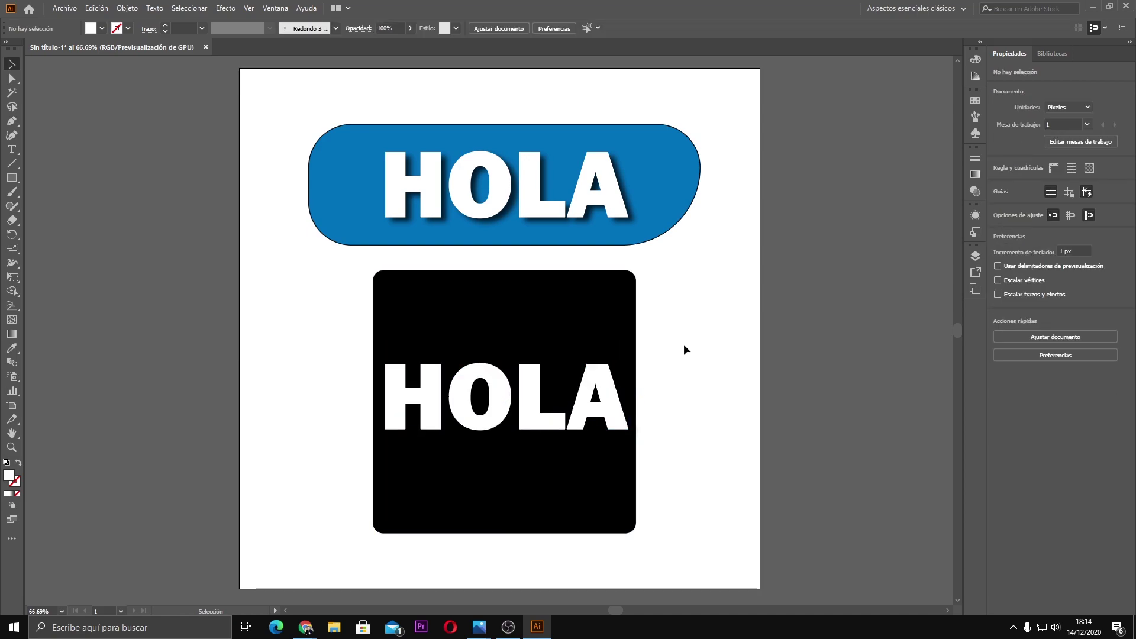
click(531, 382)
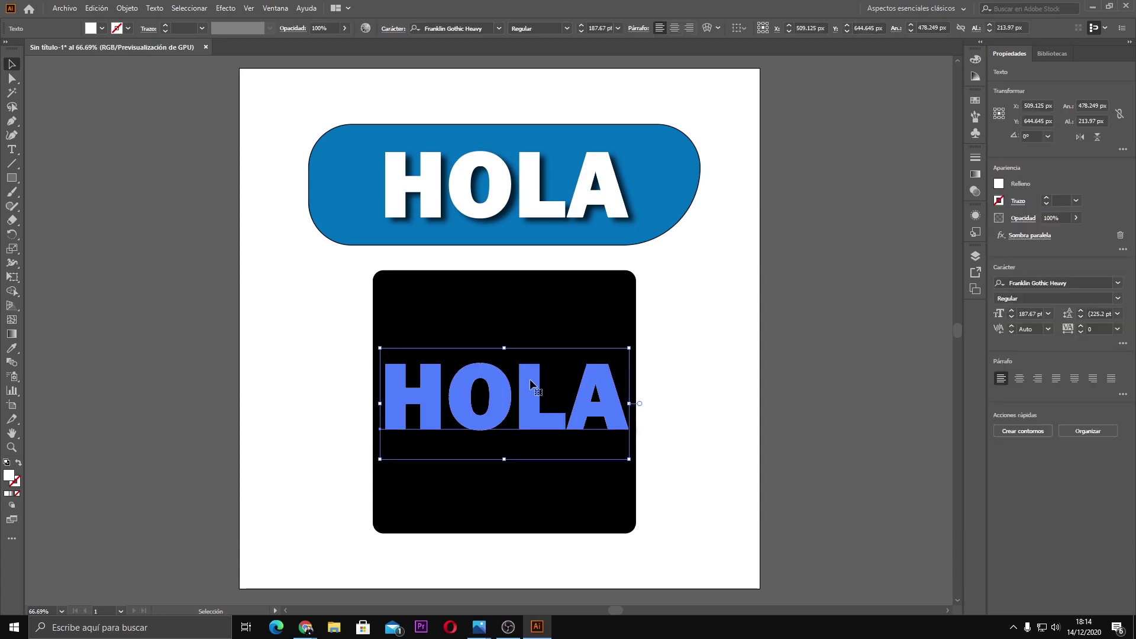
Step: Change the bottom HOLA copy's fill from white to yellow
click(716, 358)
click(535, 394)
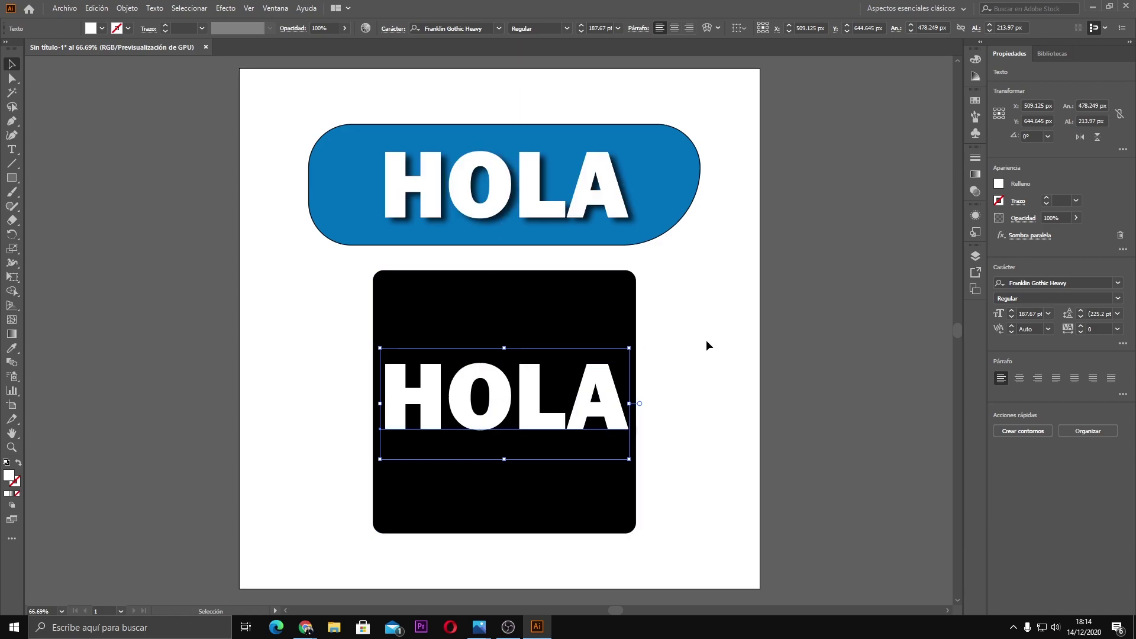
click(736, 331)
click(540, 380)
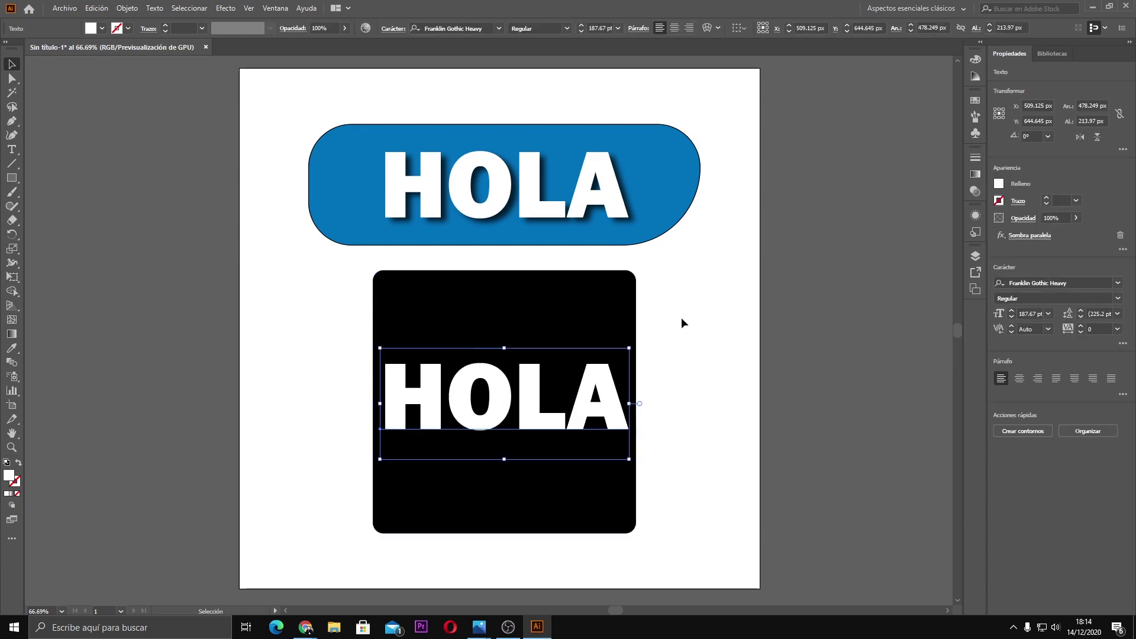
click(998, 185)
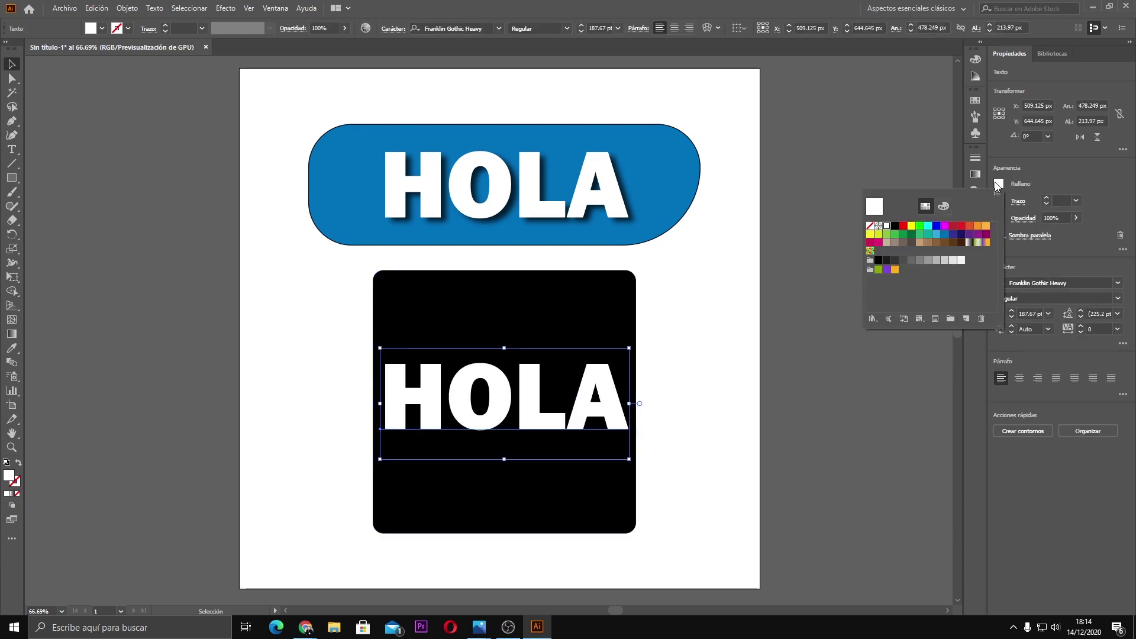
click(908, 231)
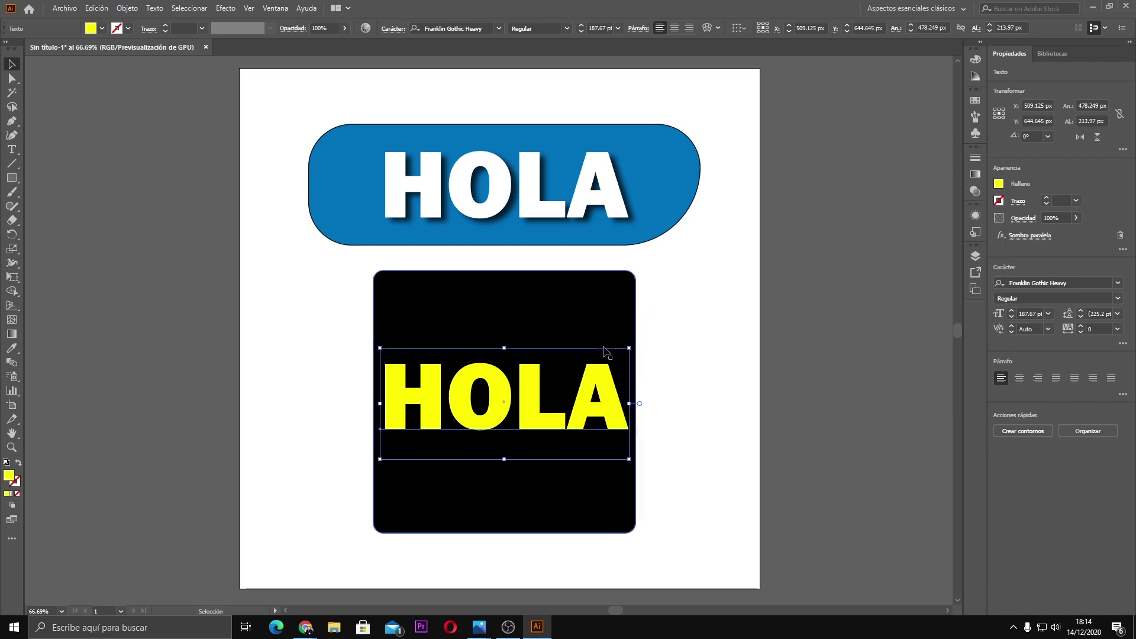
click(705, 480)
click(542, 411)
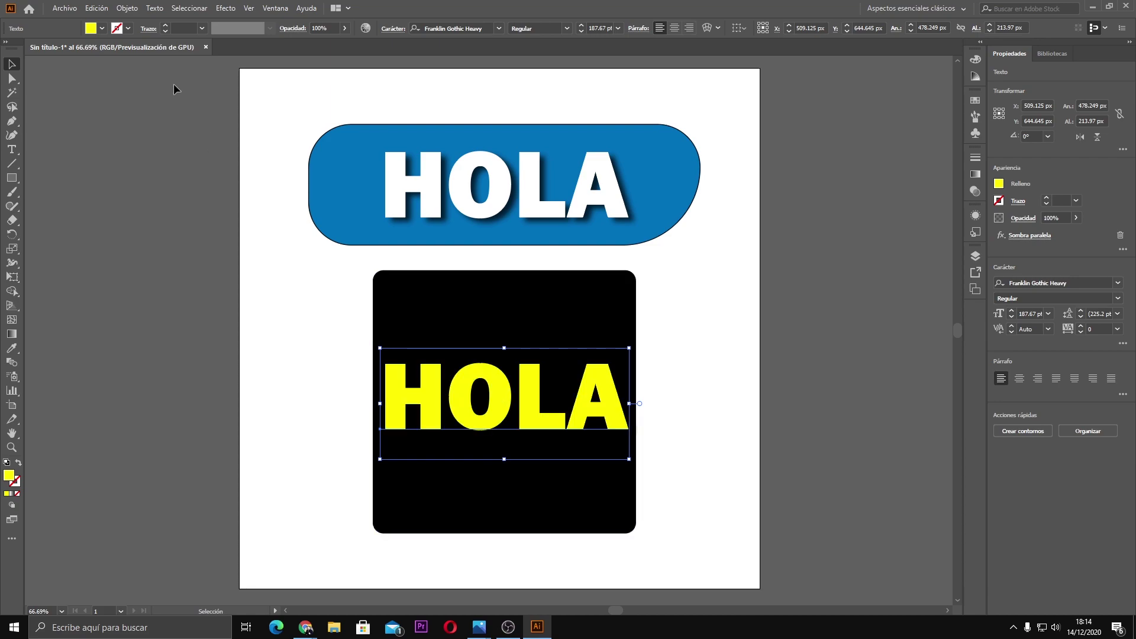
Step: Add a new Sombra paralela effect to the yellow HOLA with a near-white shadow colour
click(228, 8)
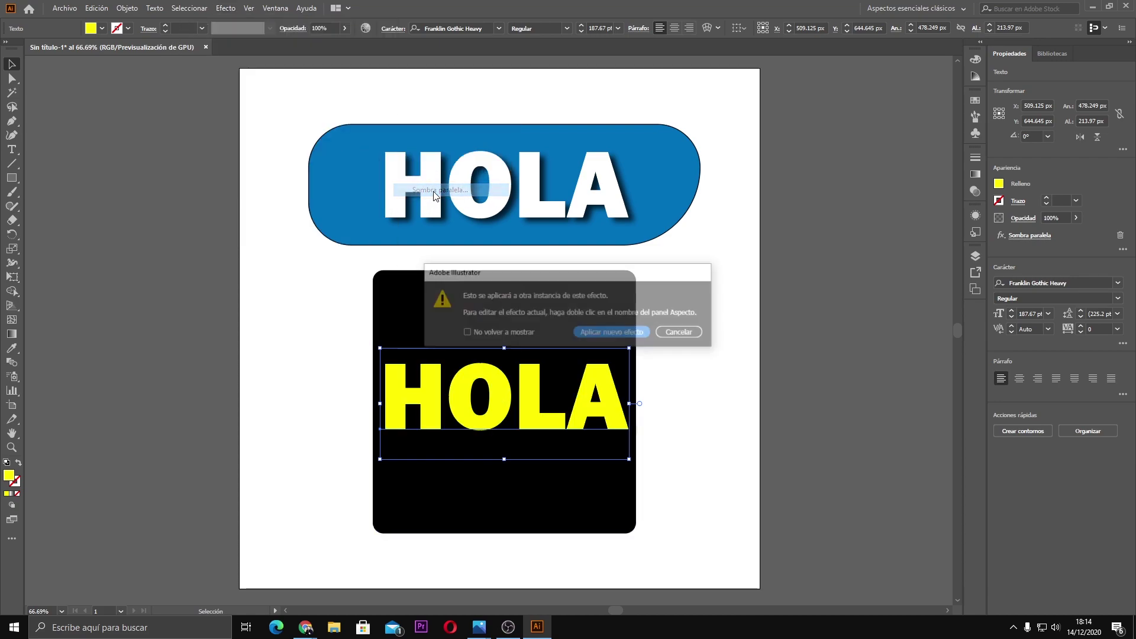
click(474, 190)
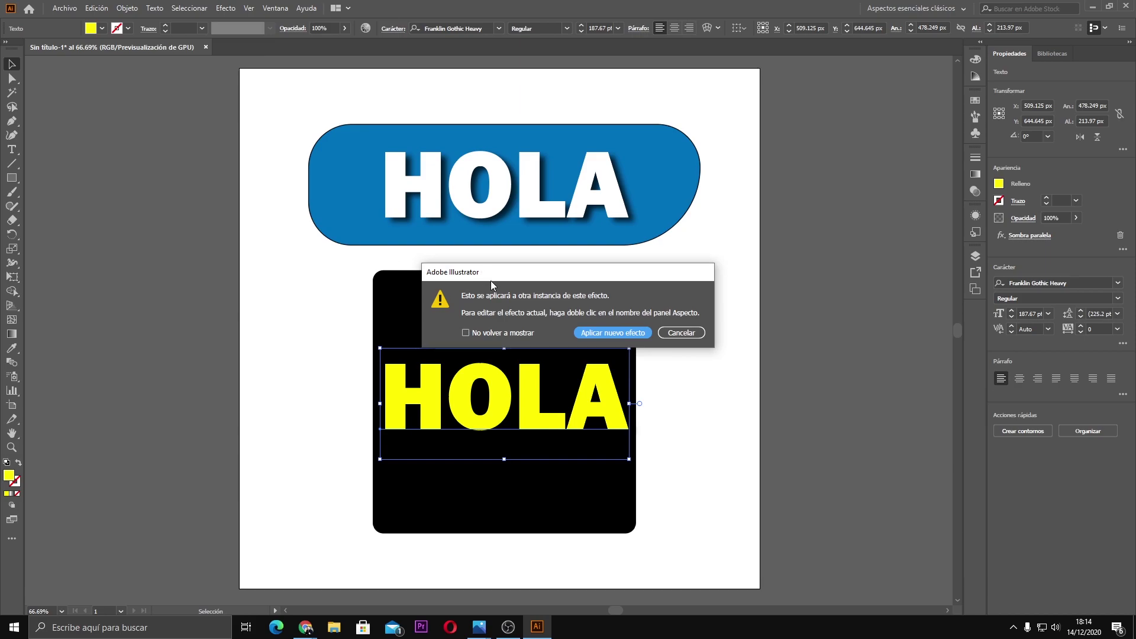
click(610, 332)
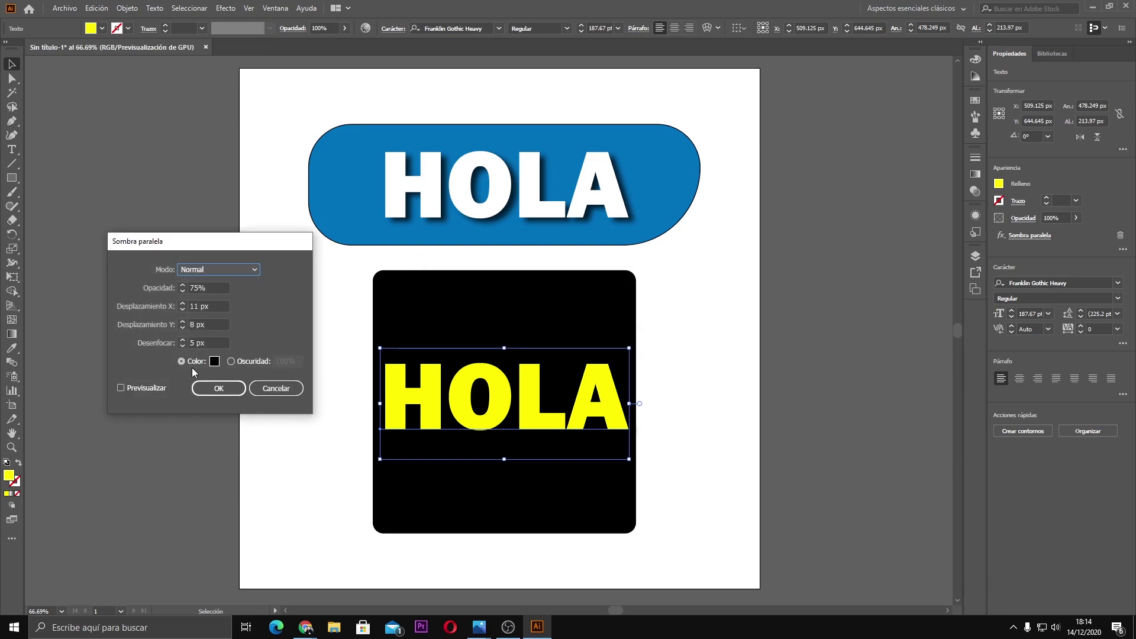
click(205, 269)
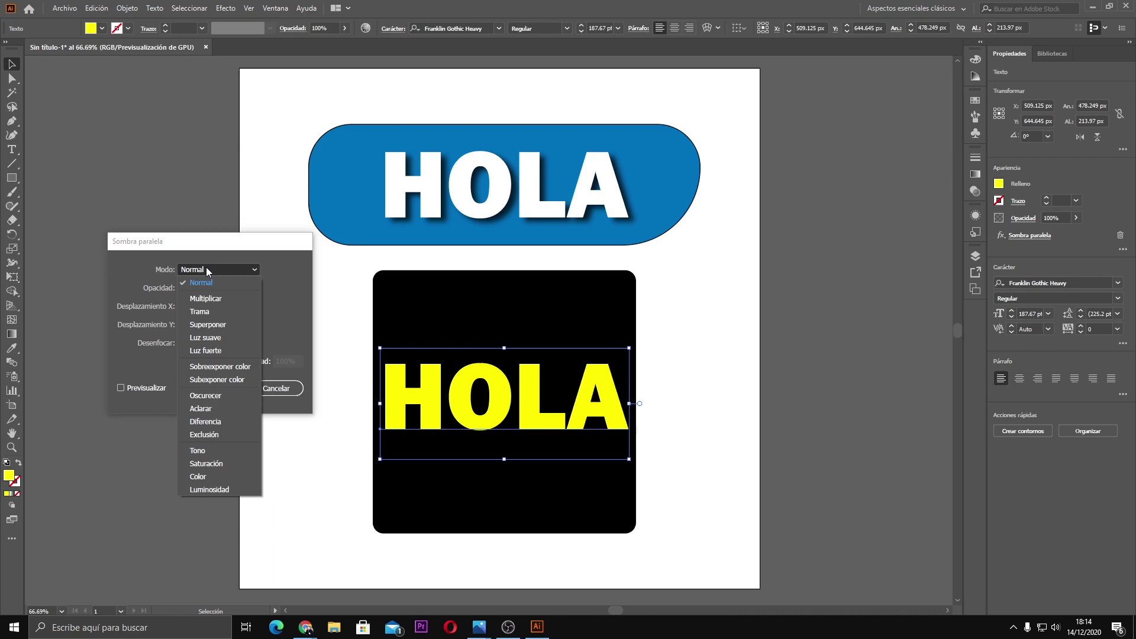
click(204, 299)
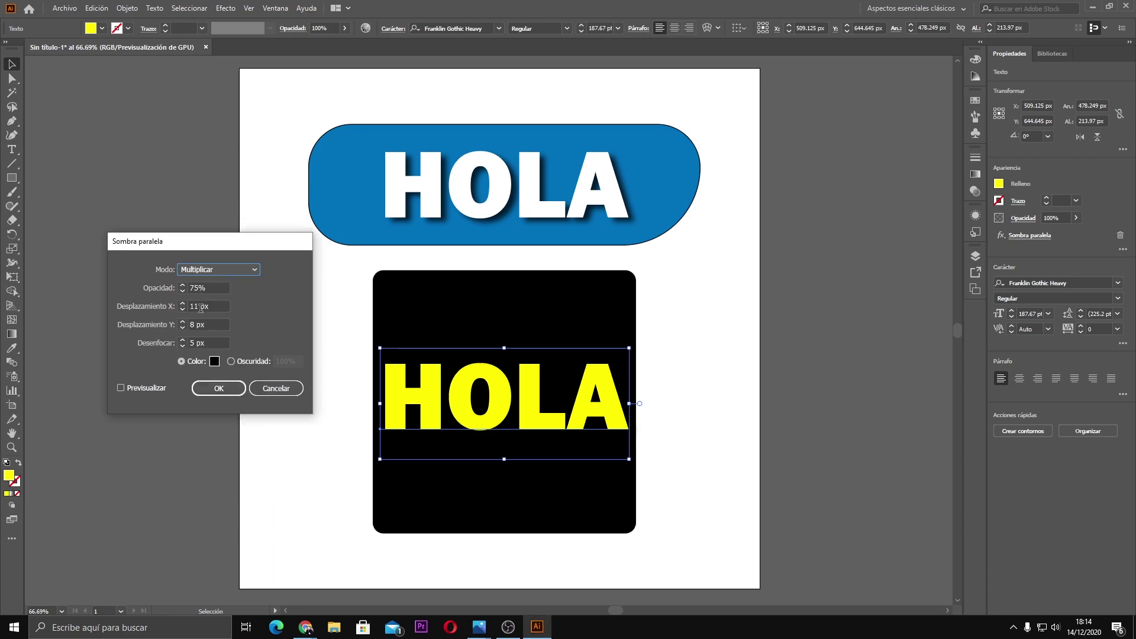
click(140, 388)
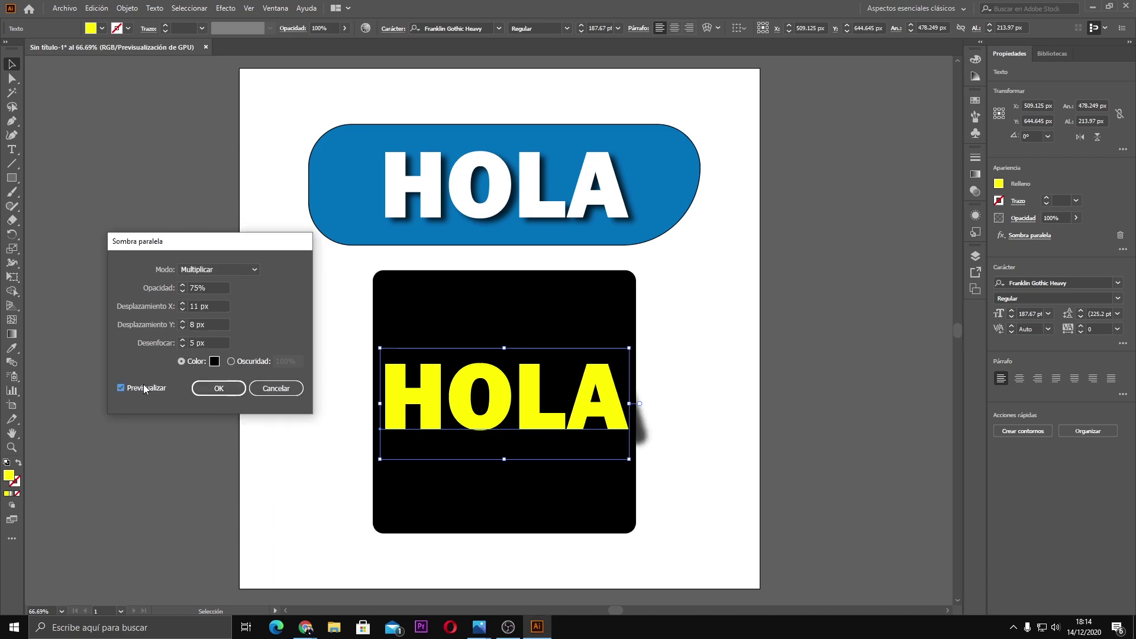
click(214, 362)
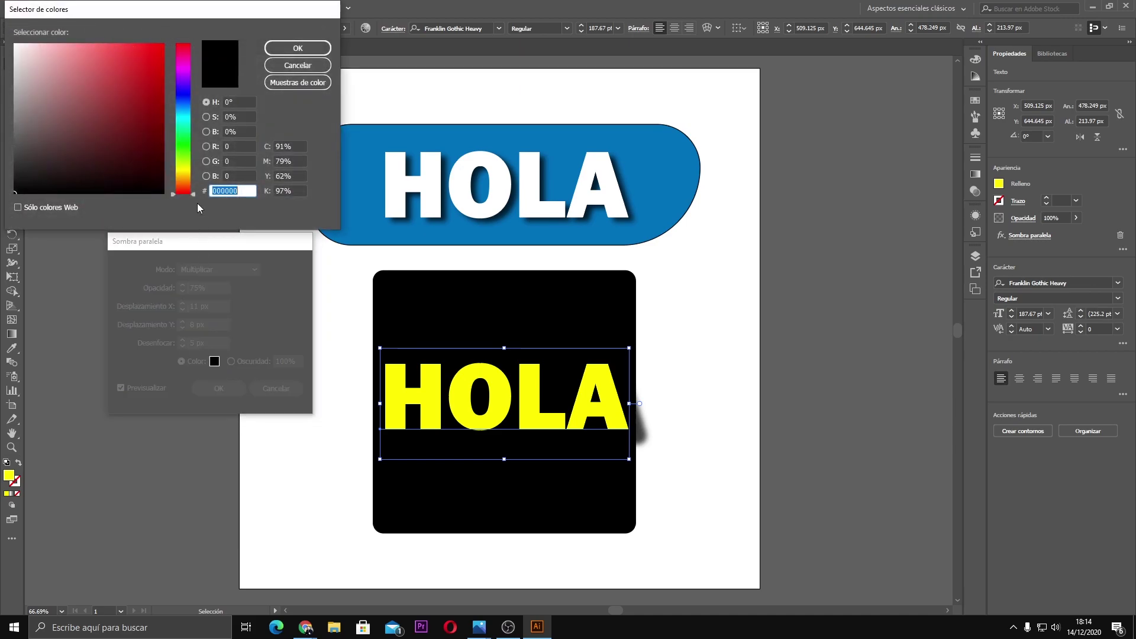
mouse_move(57, 72)
mouse_down()
mouse_move(12, 54)
mouse_move(157, 99)
mouse_move(6, 34)
mouse_up()
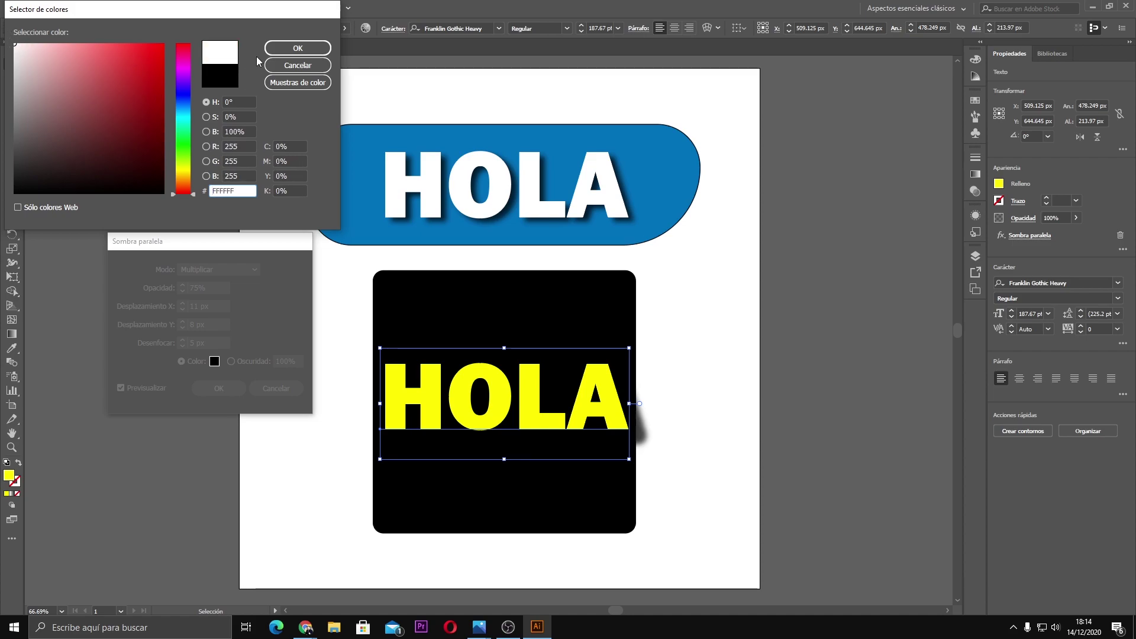
click(272, 49)
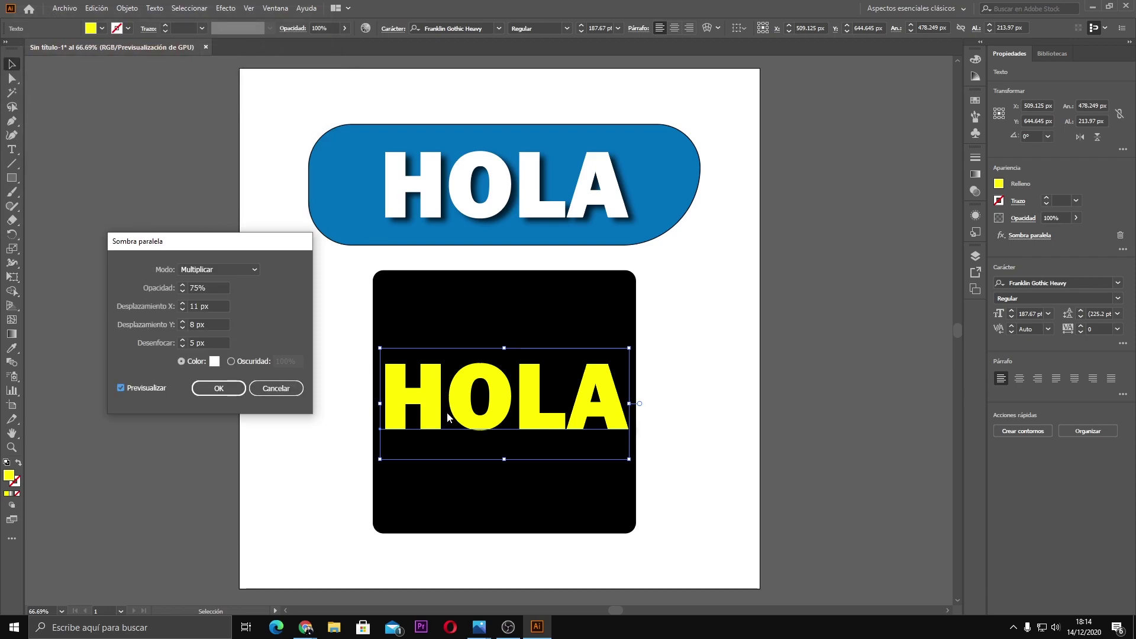
Step: Set the shadow mode to Normal, raise the Desenfocar blur and apply the shadow
click(244, 263)
click(226, 281)
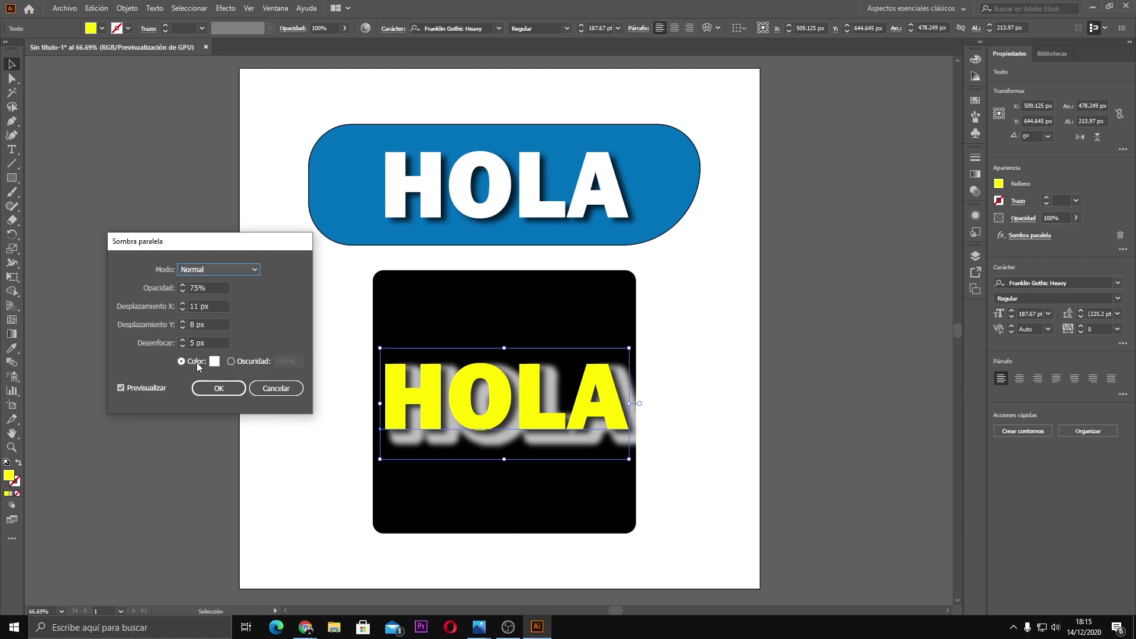
click(182, 346)
click(183, 346)
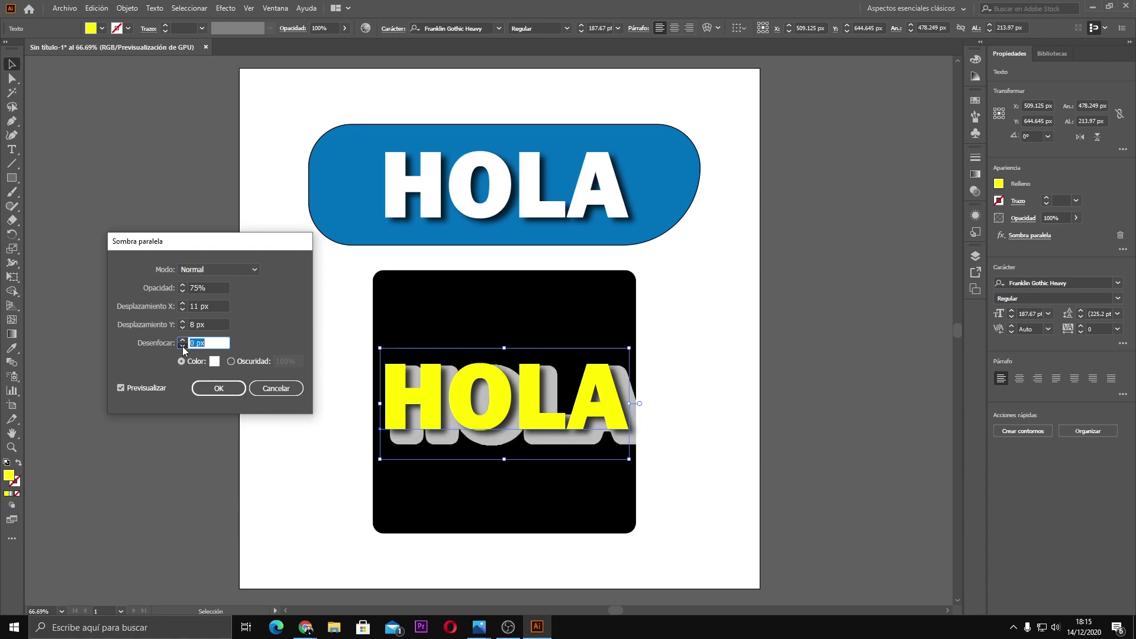
click(182, 340)
click(182, 340)
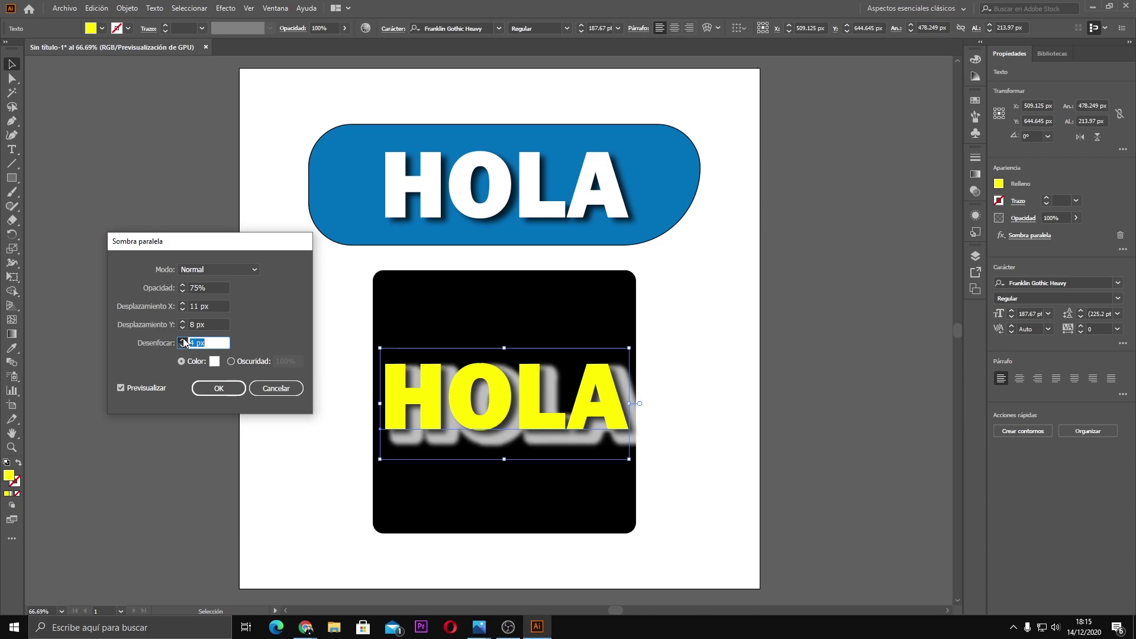
click(182, 339)
click(183, 340)
click(183, 340)
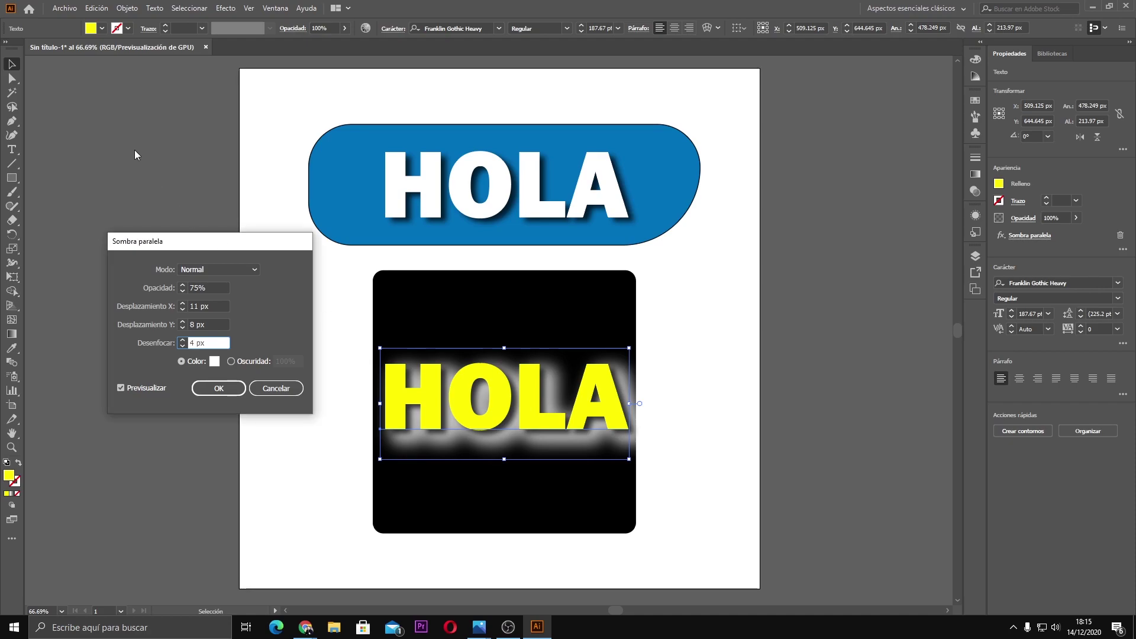
click(229, 389)
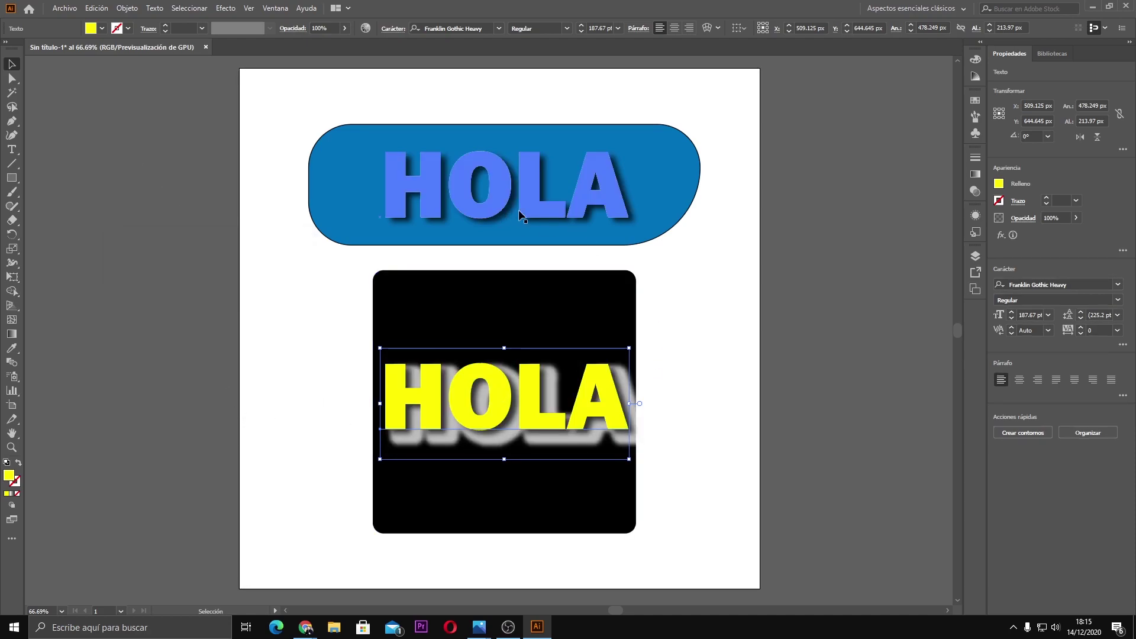
Step: Delete the old shadowed HOLA text from the black square
click(596, 199)
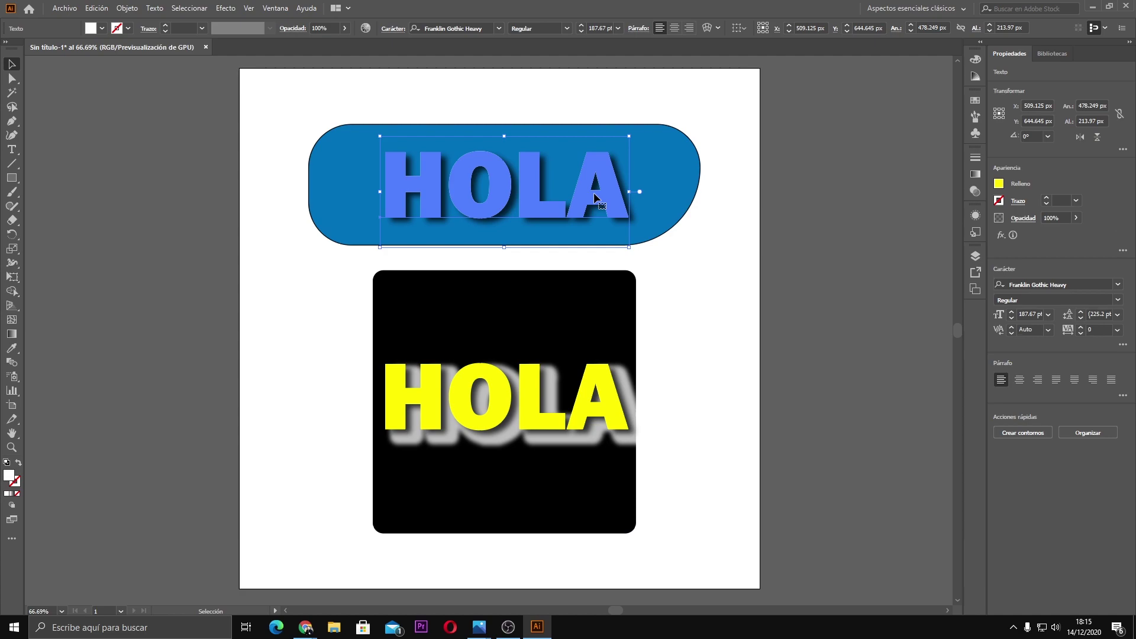
click(507, 424)
key(t)
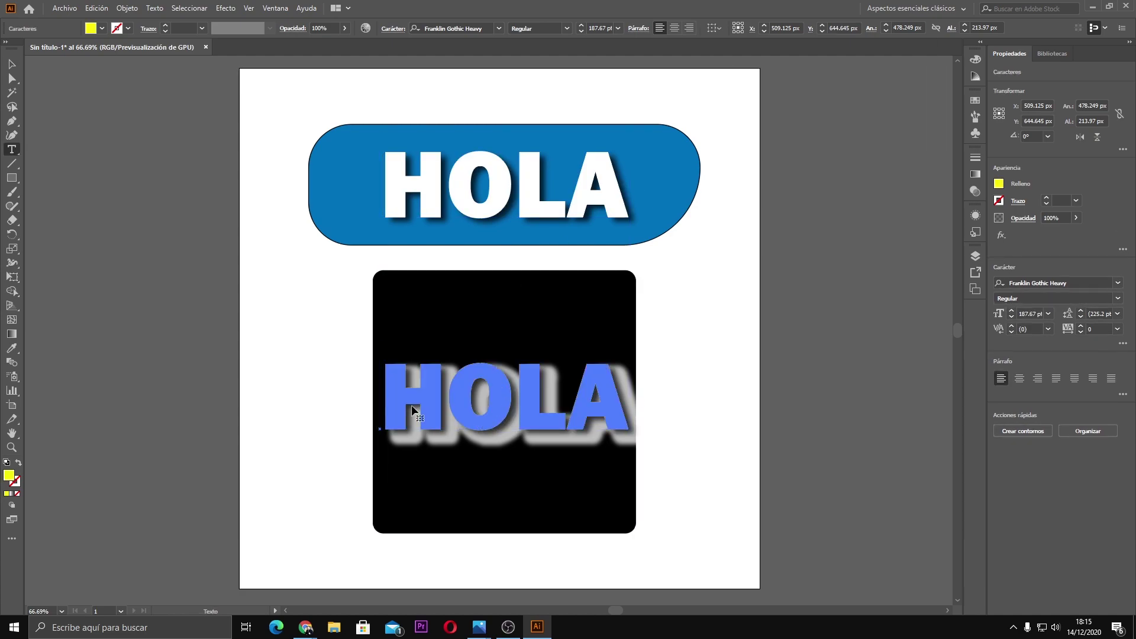
drag(381, 402, 630, 402)
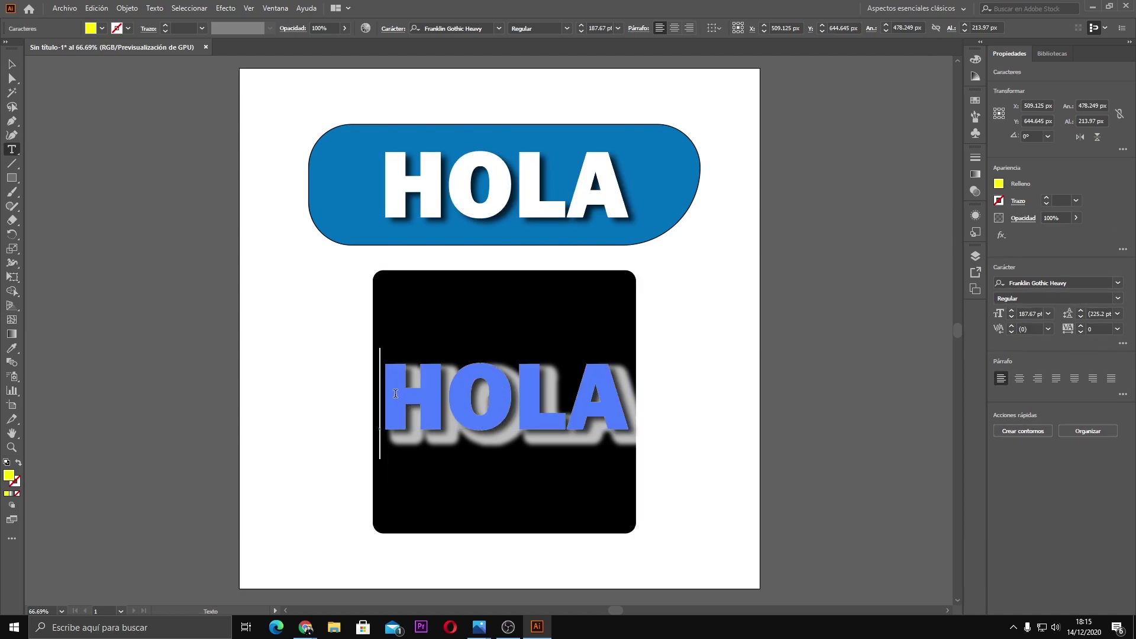
click(576, 376)
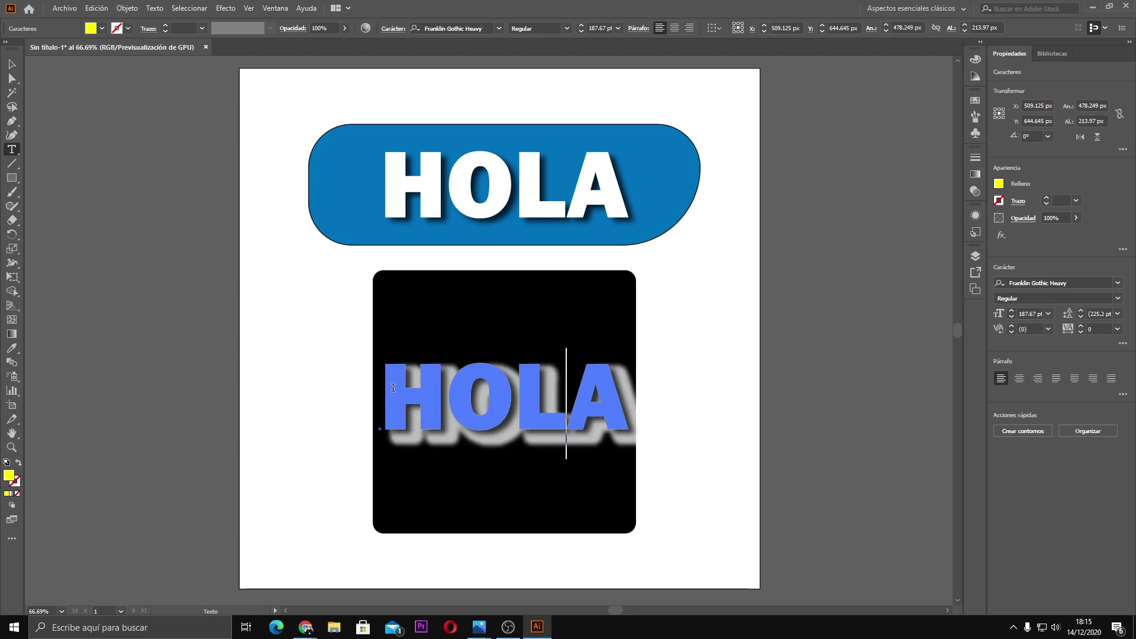
drag(392, 387, 617, 408)
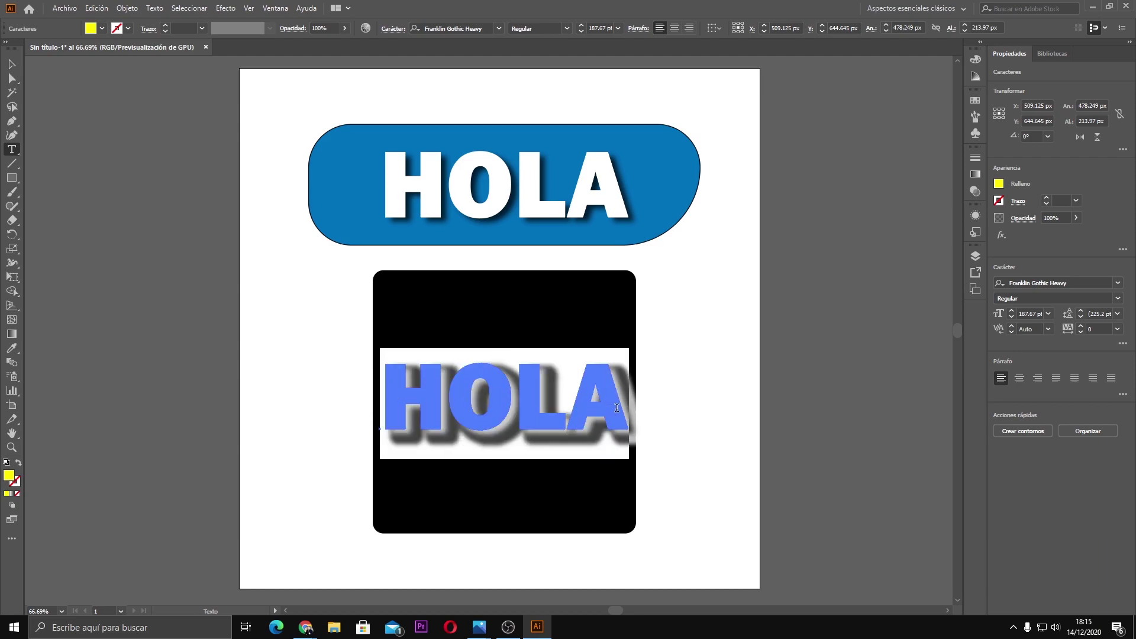
key(BackSpace)
key(Escape)
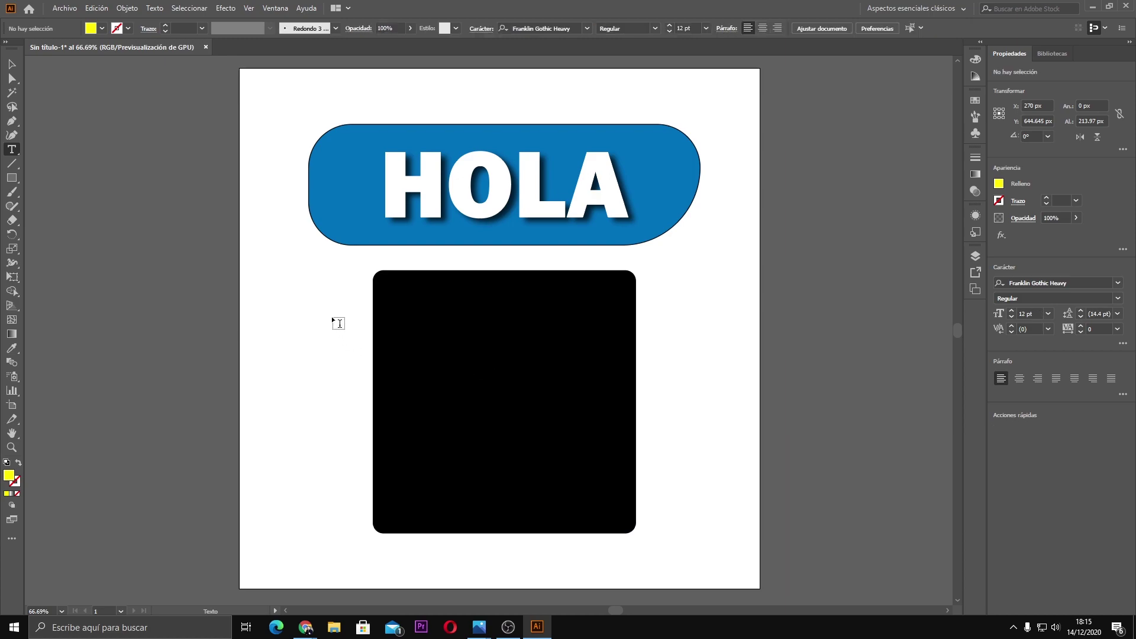
Step: Paste a yellow HOLA copy and centre it on the black square
key(ctrl+v)
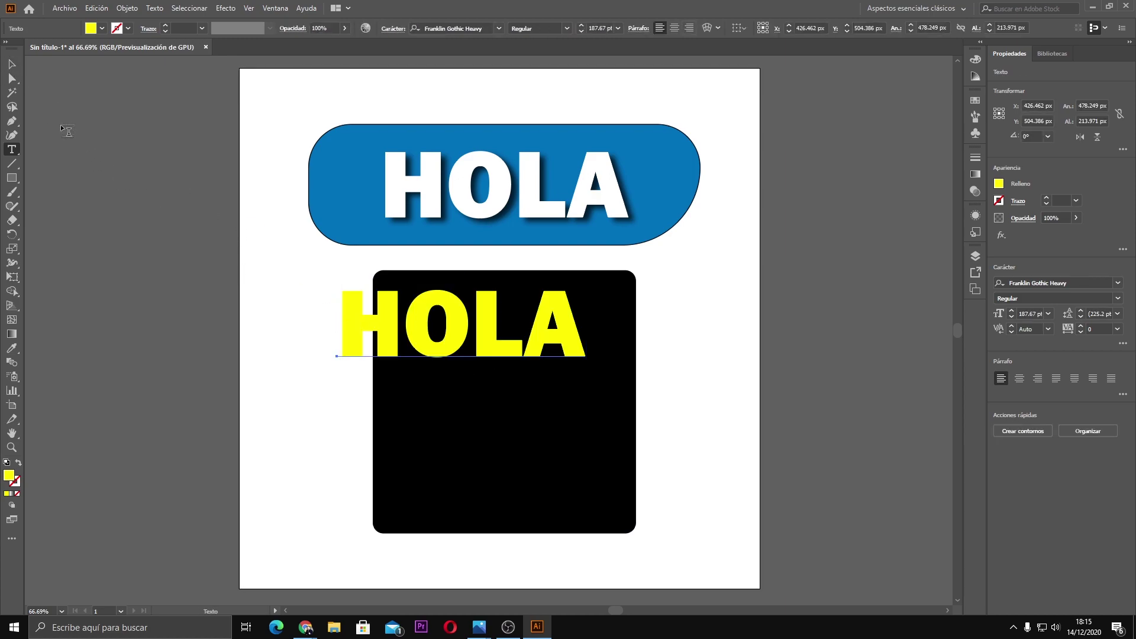
click(11, 64)
drag(413, 329, 453, 393)
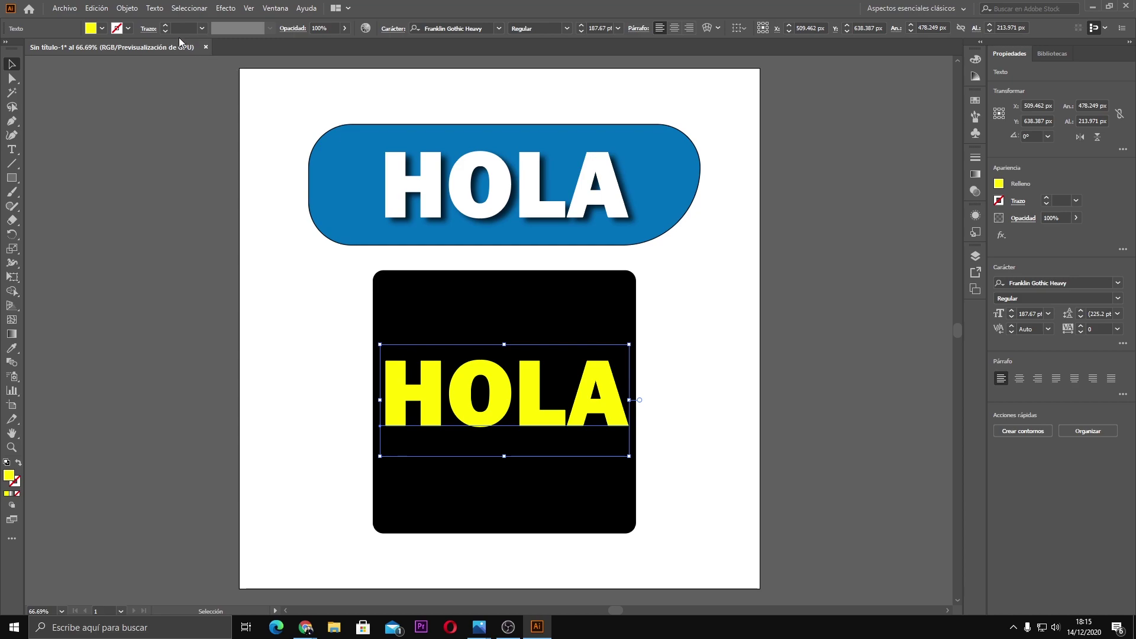
Step: Start a drop shadow on the yellow HOLA in Normal mode with preview on
click(226, 12)
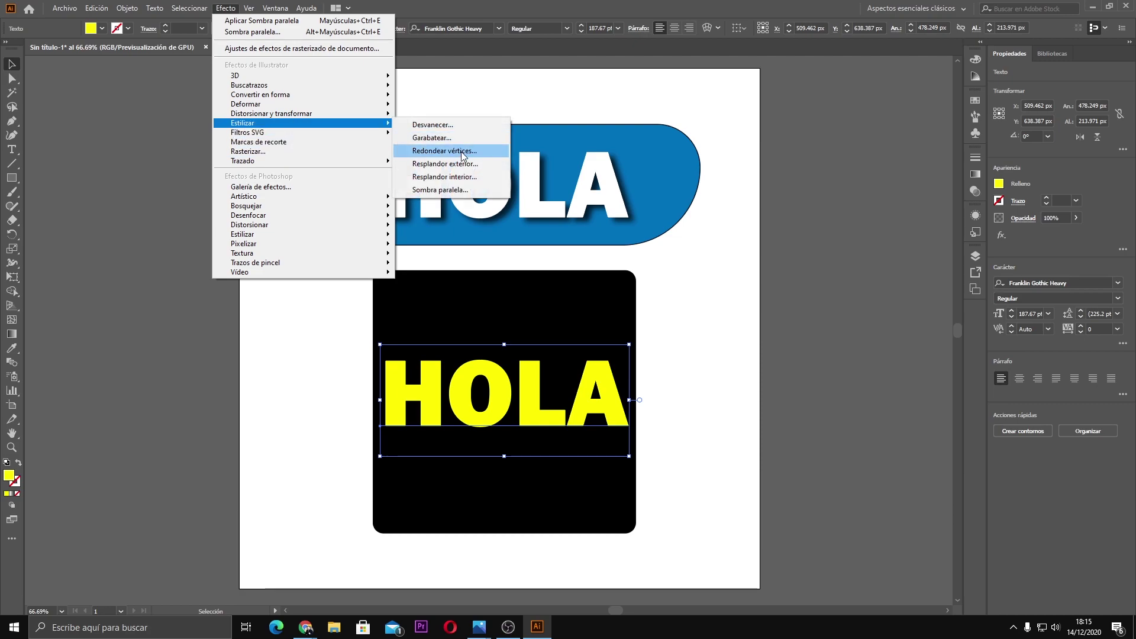
mouse_move(243, 122)
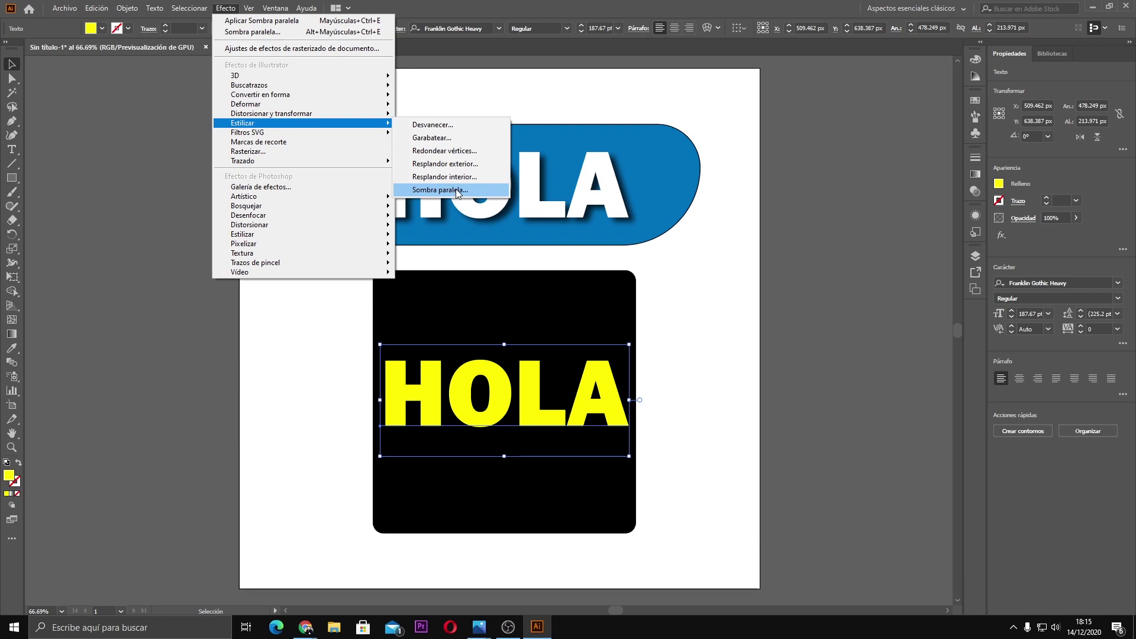
click(452, 189)
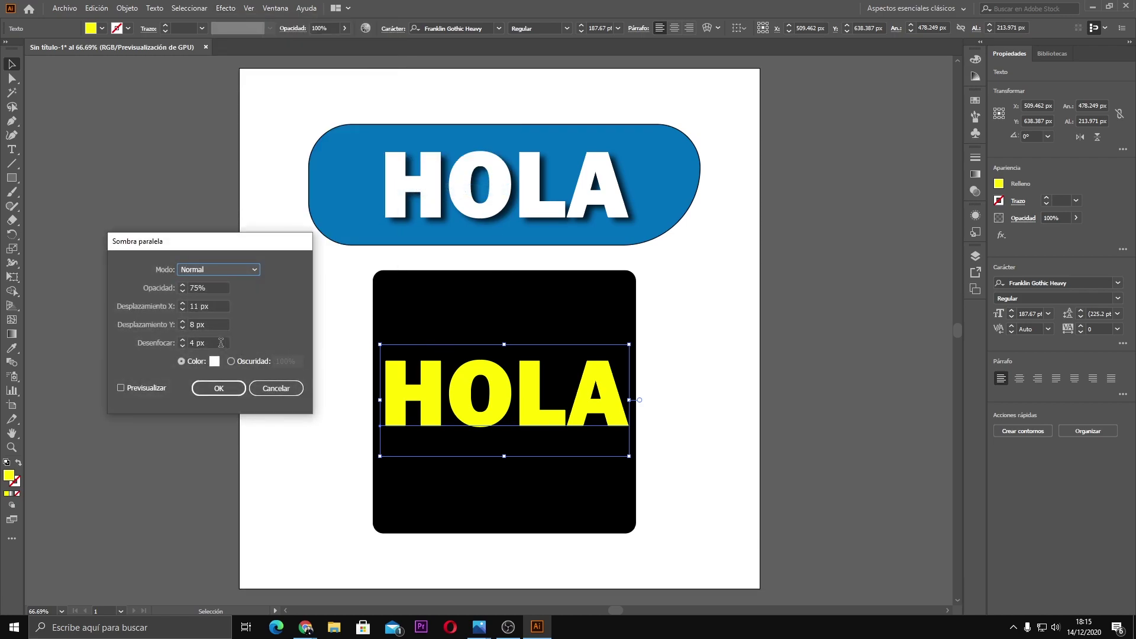
click(251, 270)
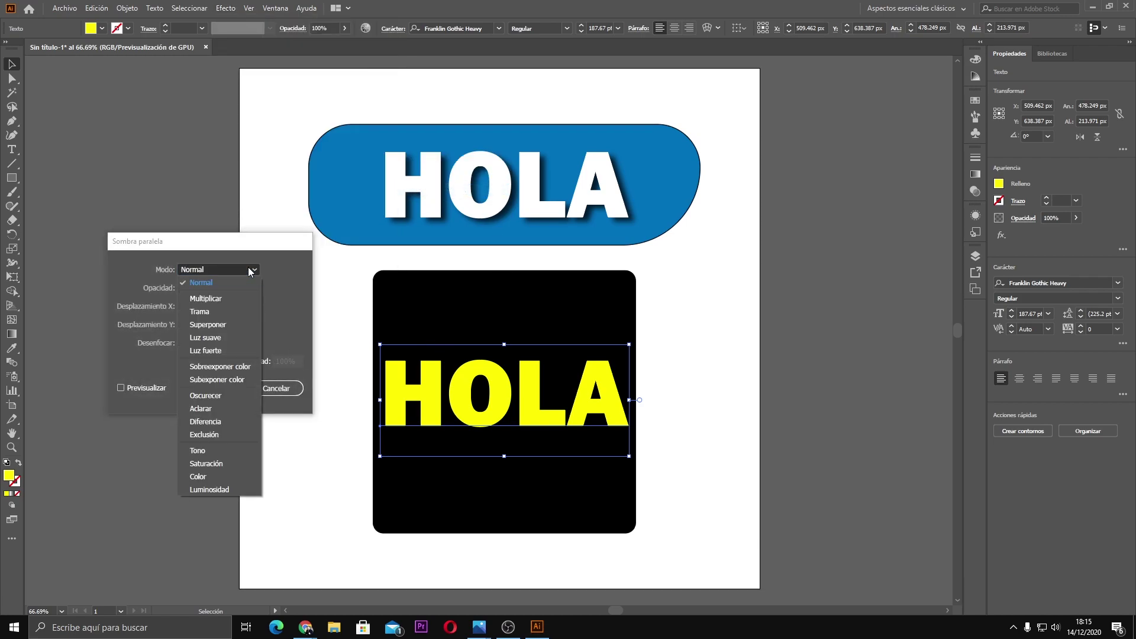
click(219, 299)
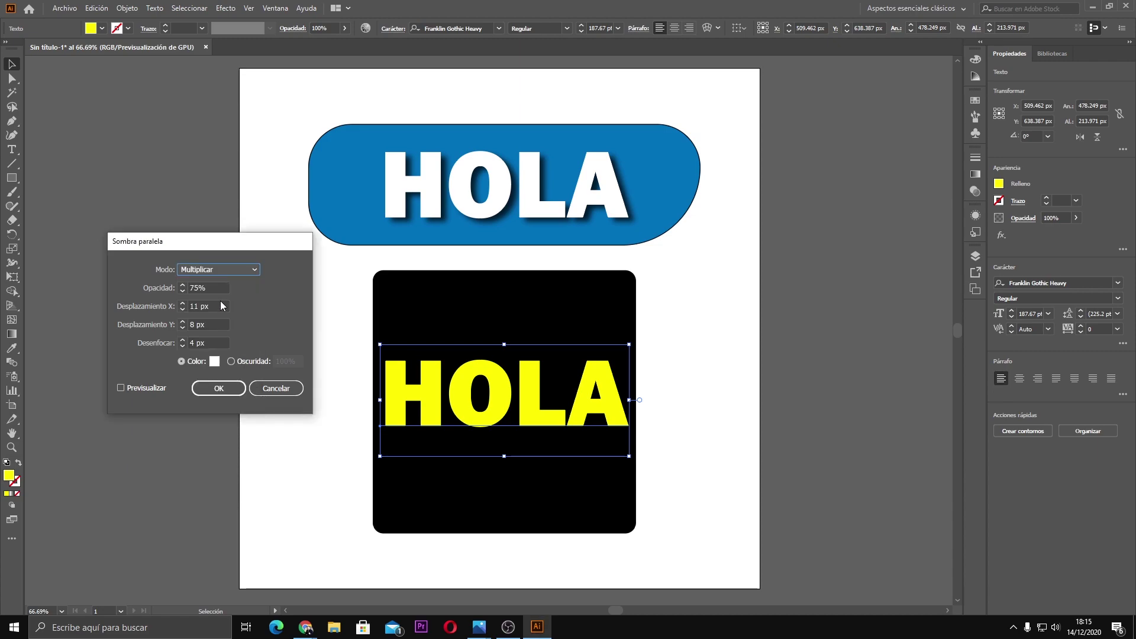
click(133, 389)
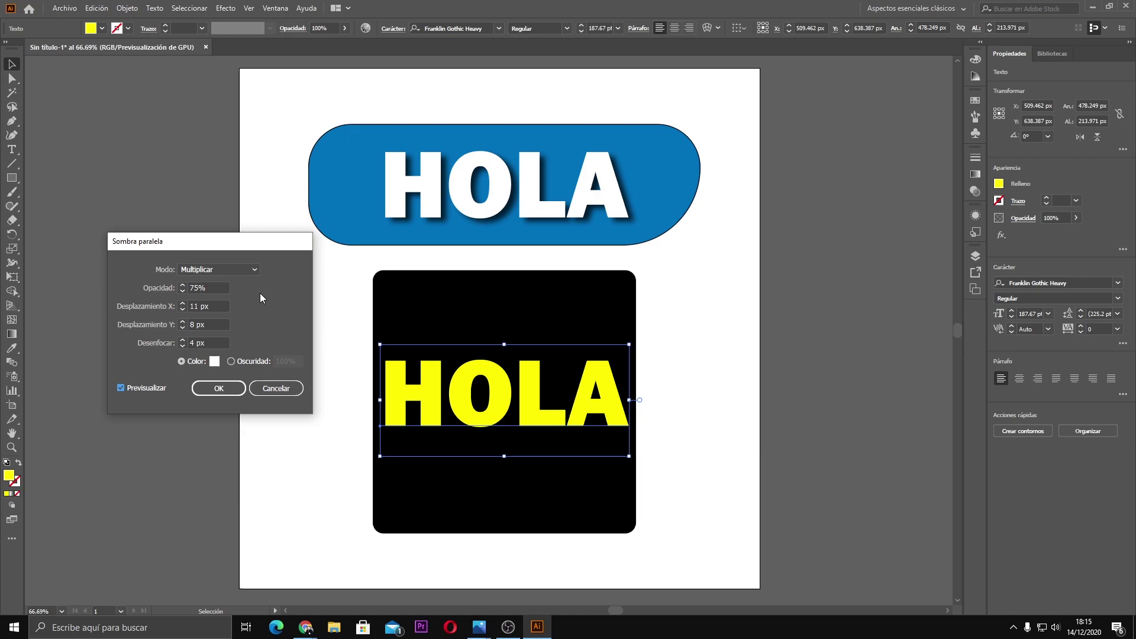
click(256, 267)
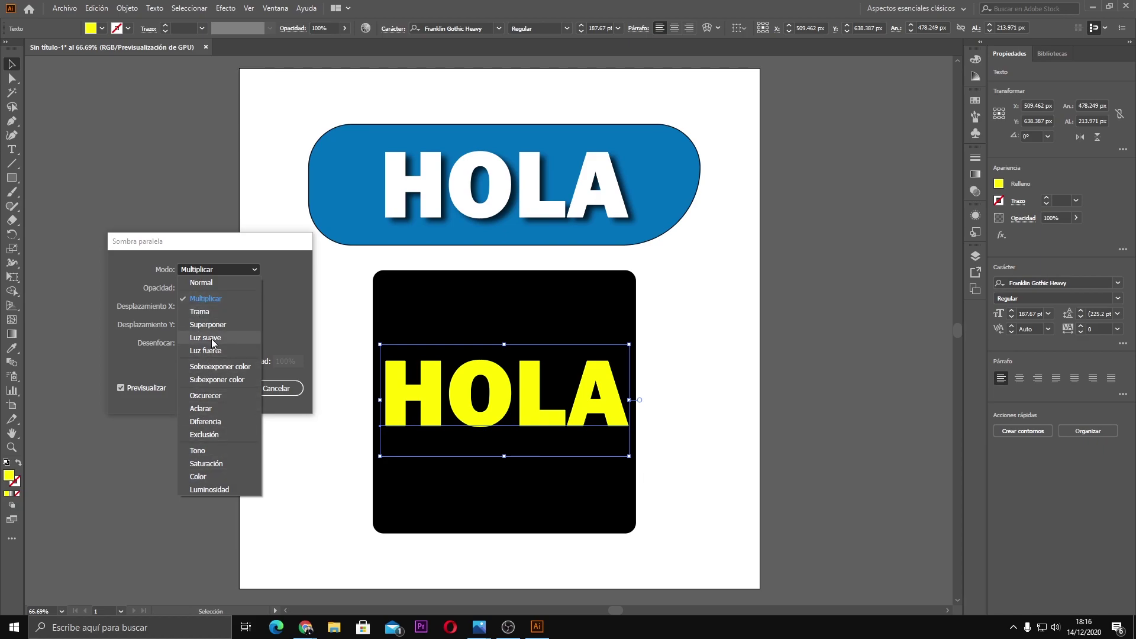
click(202, 283)
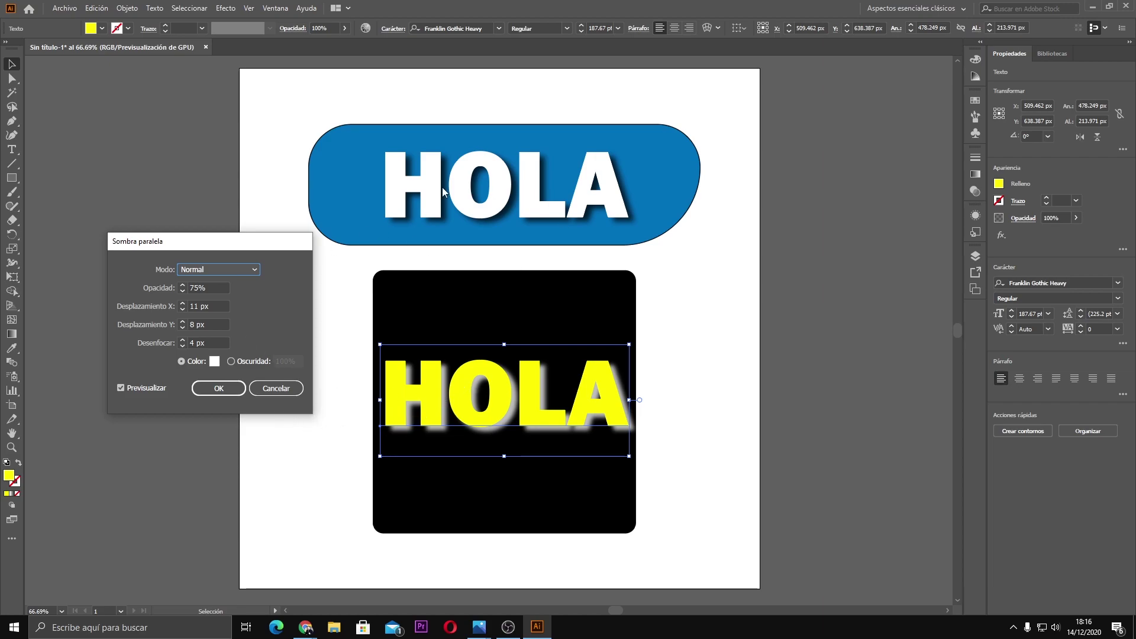
Step: Apply the shadow at X 4 px, Y 5 px, 94% opacity and 10 px blur
click(182, 309)
click(183, 309)
click(182, 309)
click(182, 308)
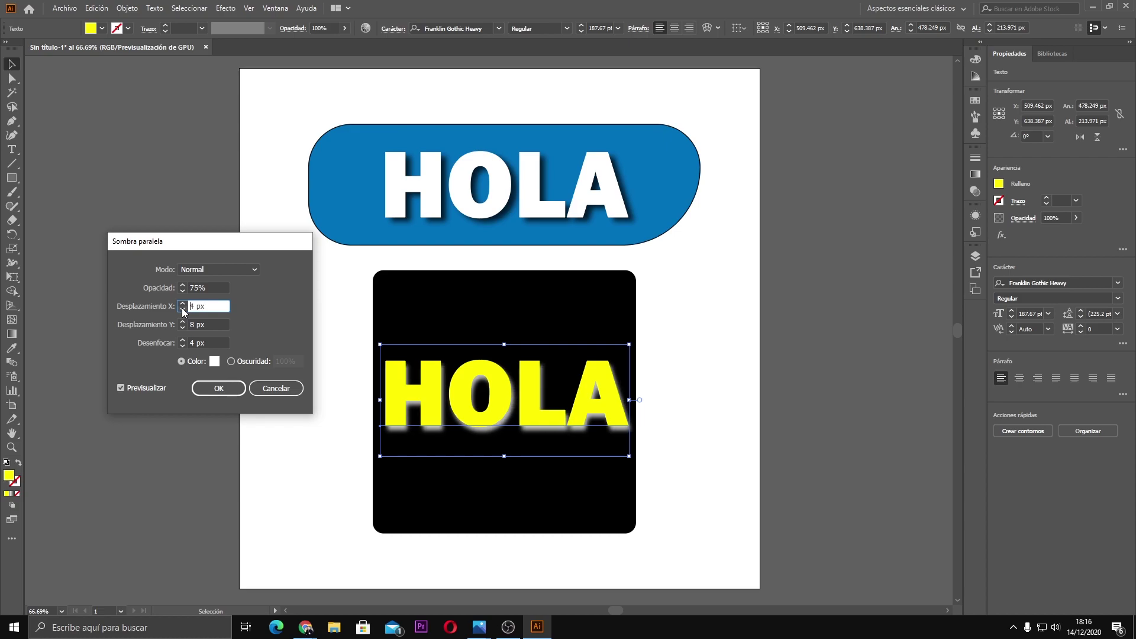
click(182, 327)
click(182, 328)
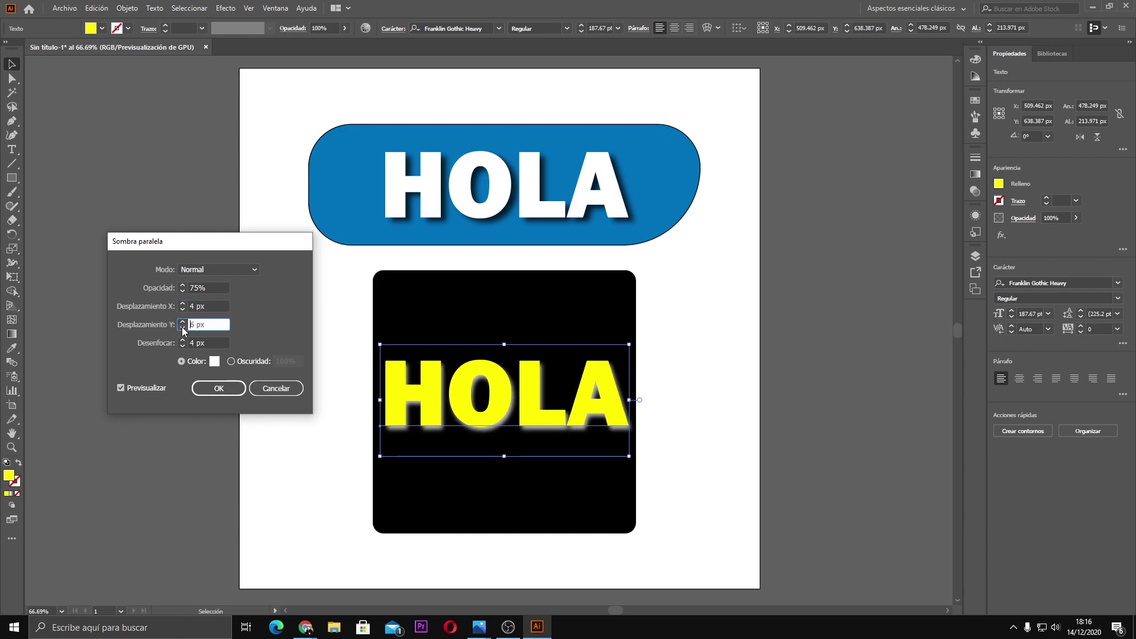
click(182, 285)
click(183, 285)
click(182, 284)
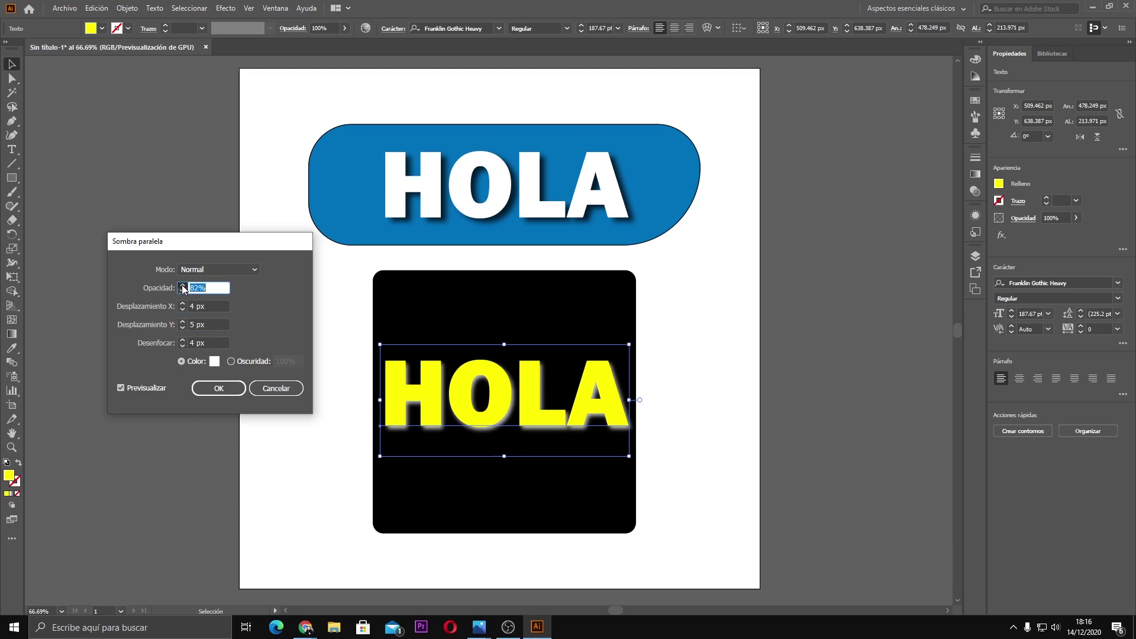
click(182, 285)
click(182, 286)
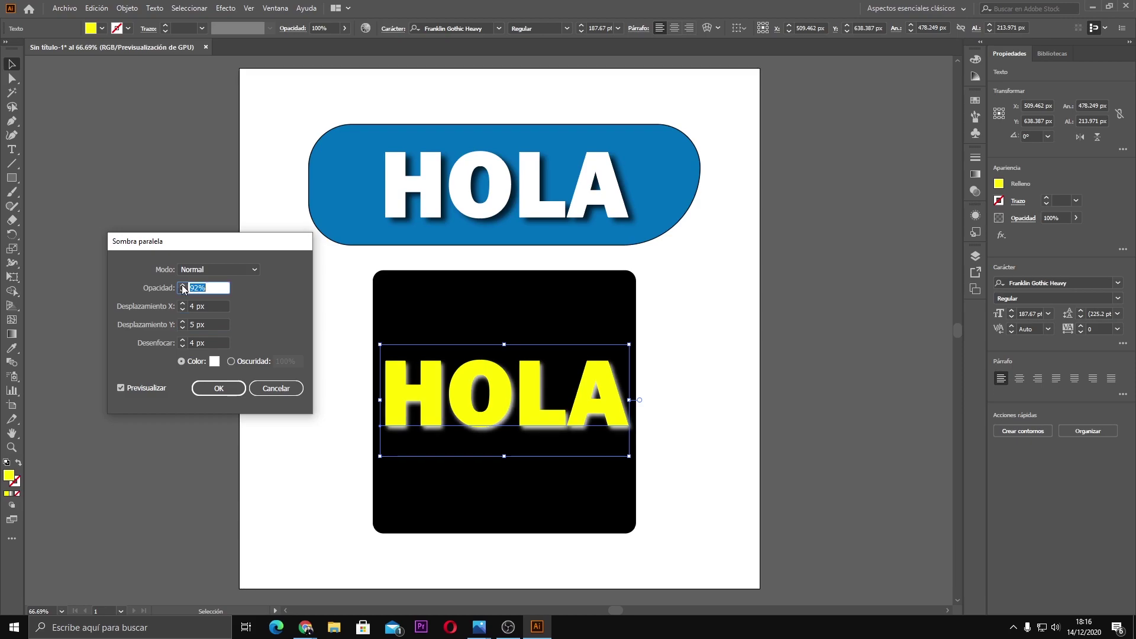
click(183, 340)
click(183, 340)
click(183, 340)
click(183, 339)
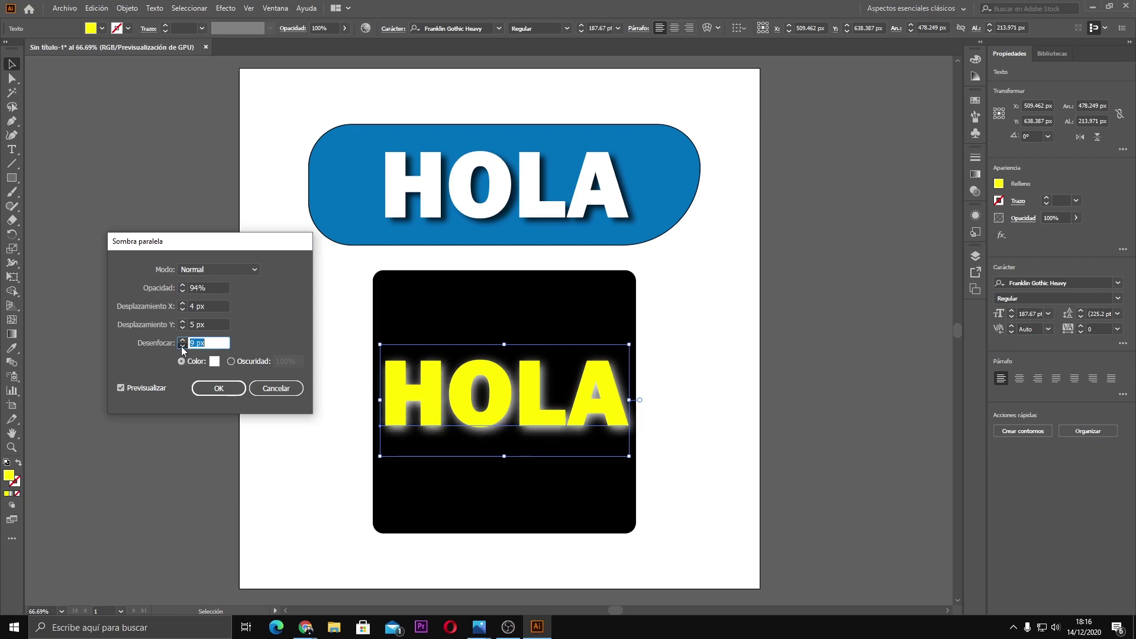
click(214, 391)
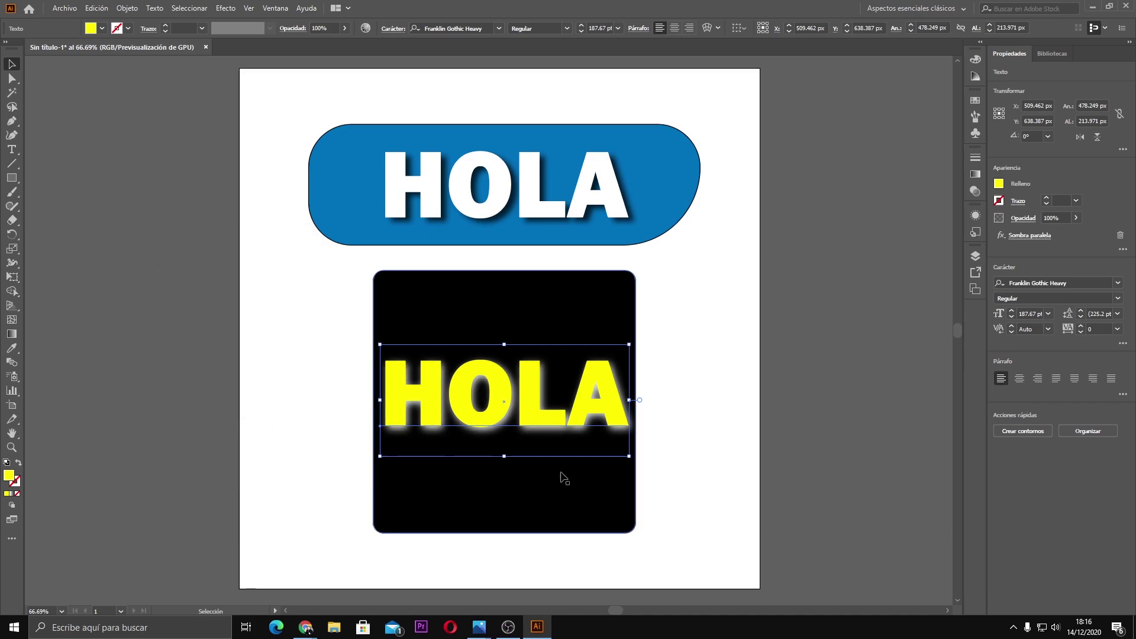
click(652, 484)
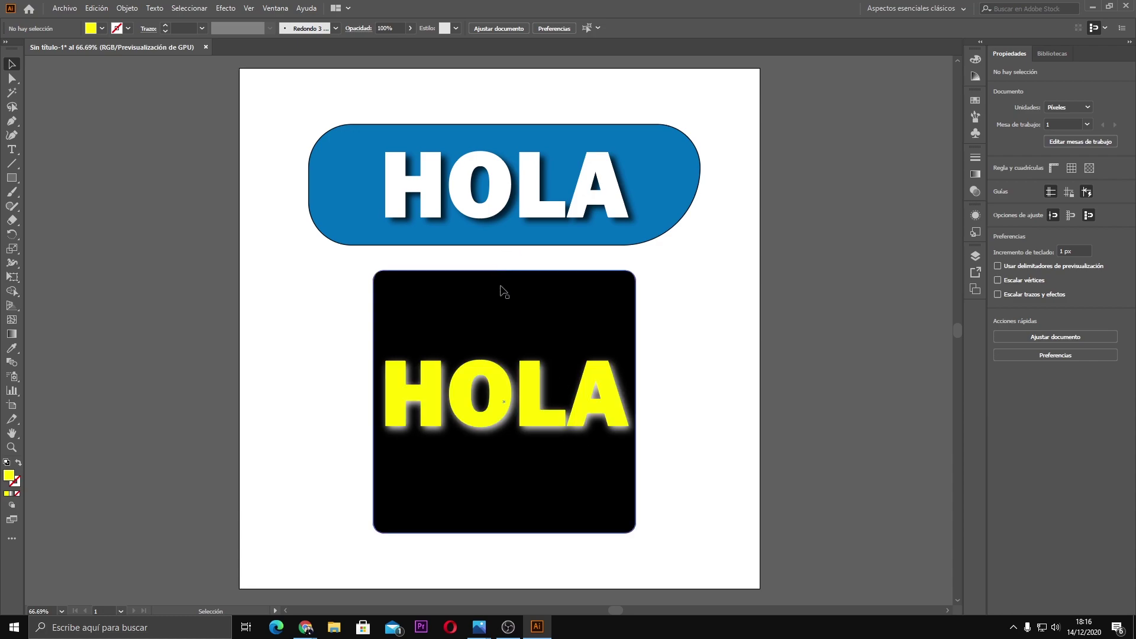
click(515, 311)
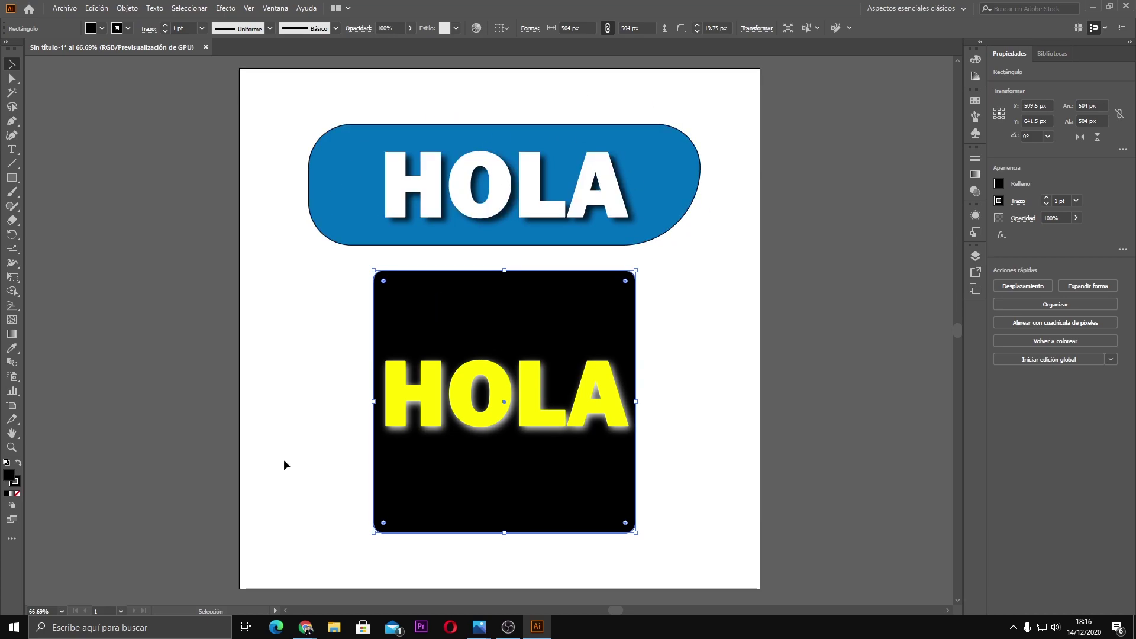
Step: Open a new Chrome window, search 'PIXAbay' and go to the Pixabay website
right_click(309, 630)
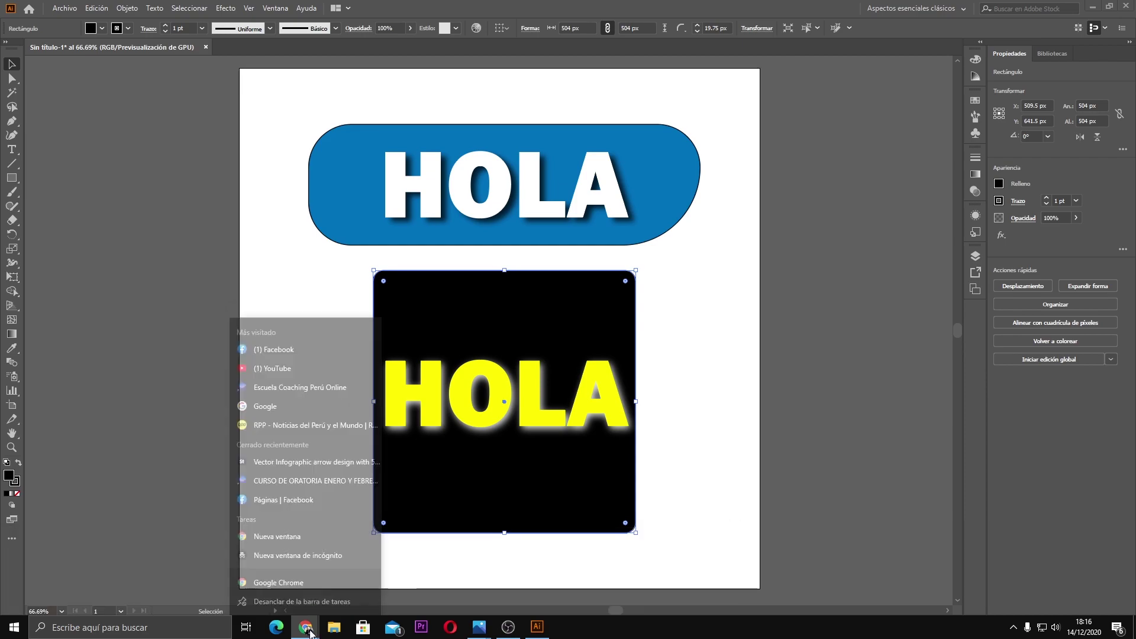
click(301, 521)
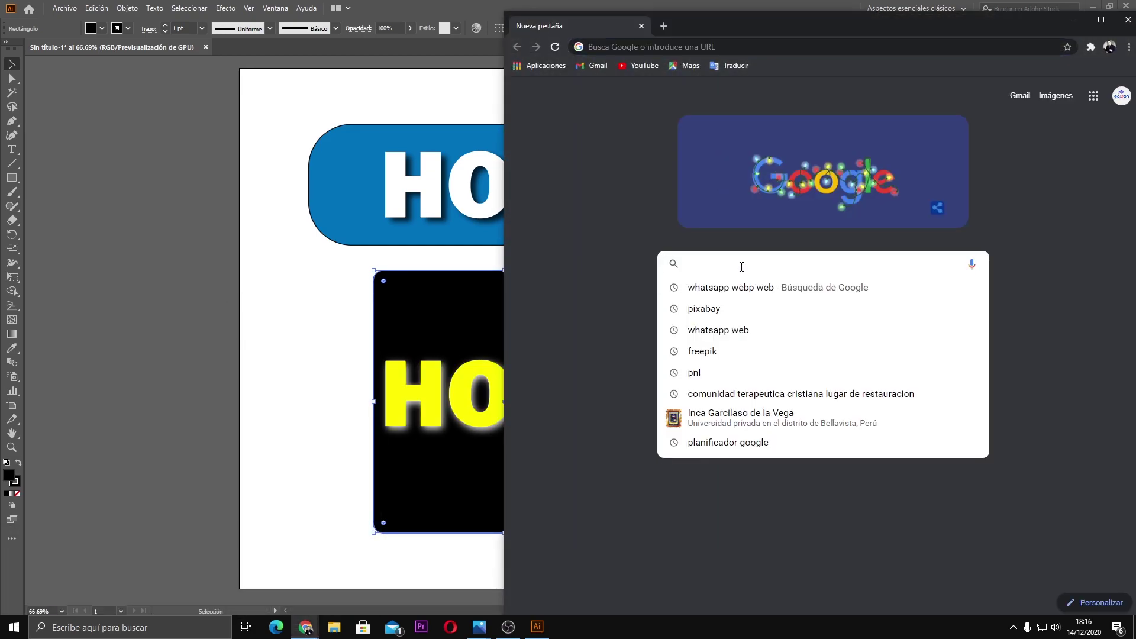
text(PIXAbay)
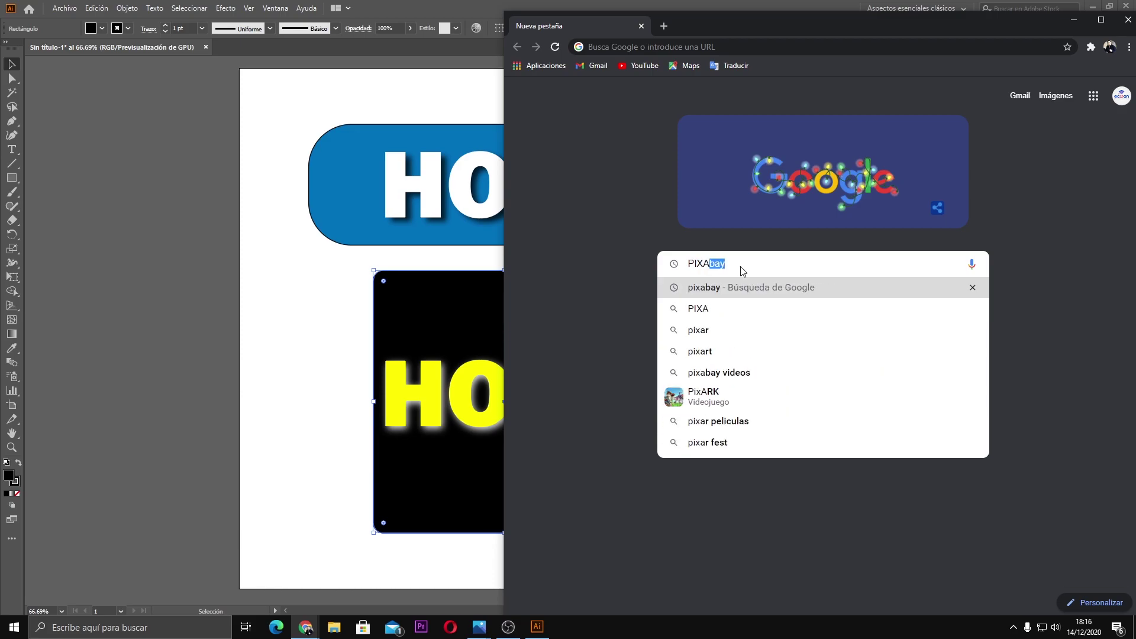
key(Return)
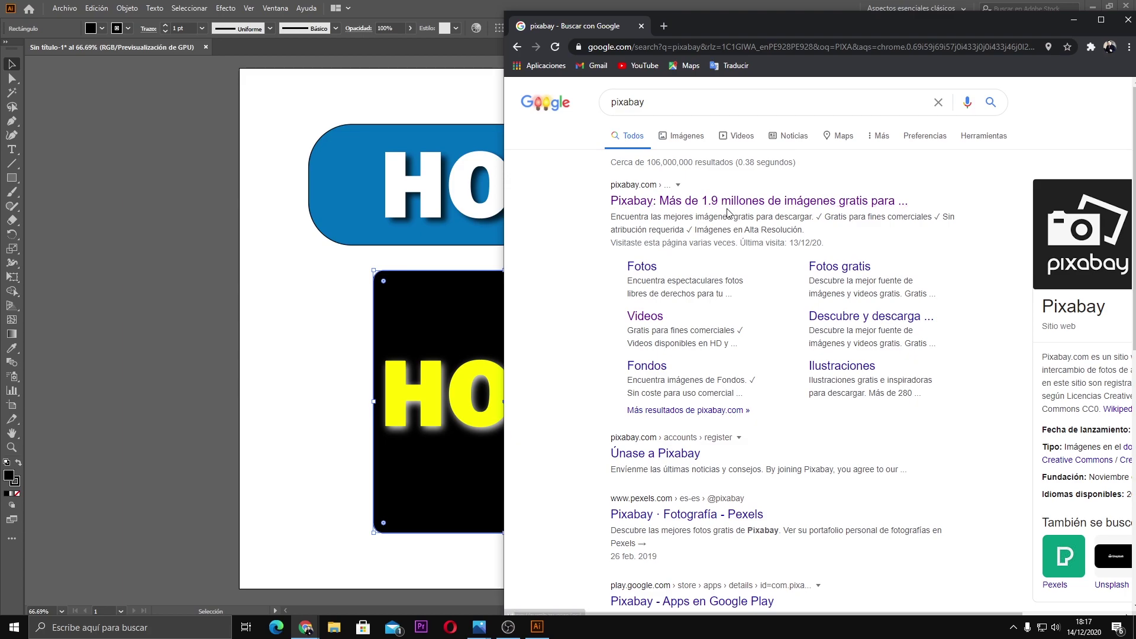
click(756, 207)
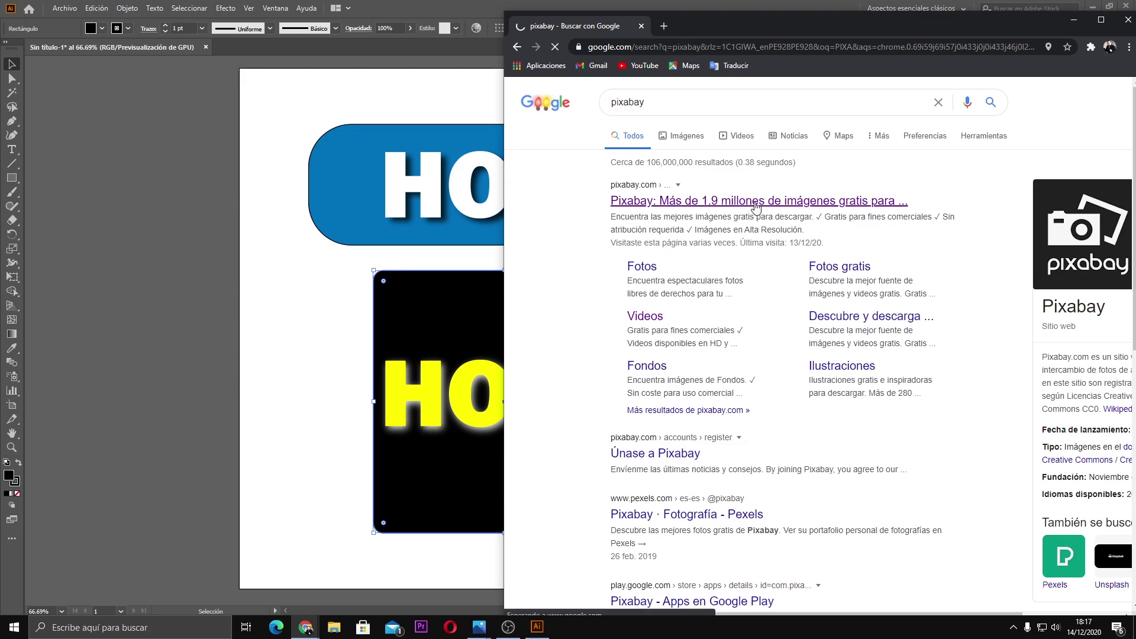
Step: Scroll the Pixabay gallery and open the frosty tree landscape photo
scroll(741, 407, down, 4)
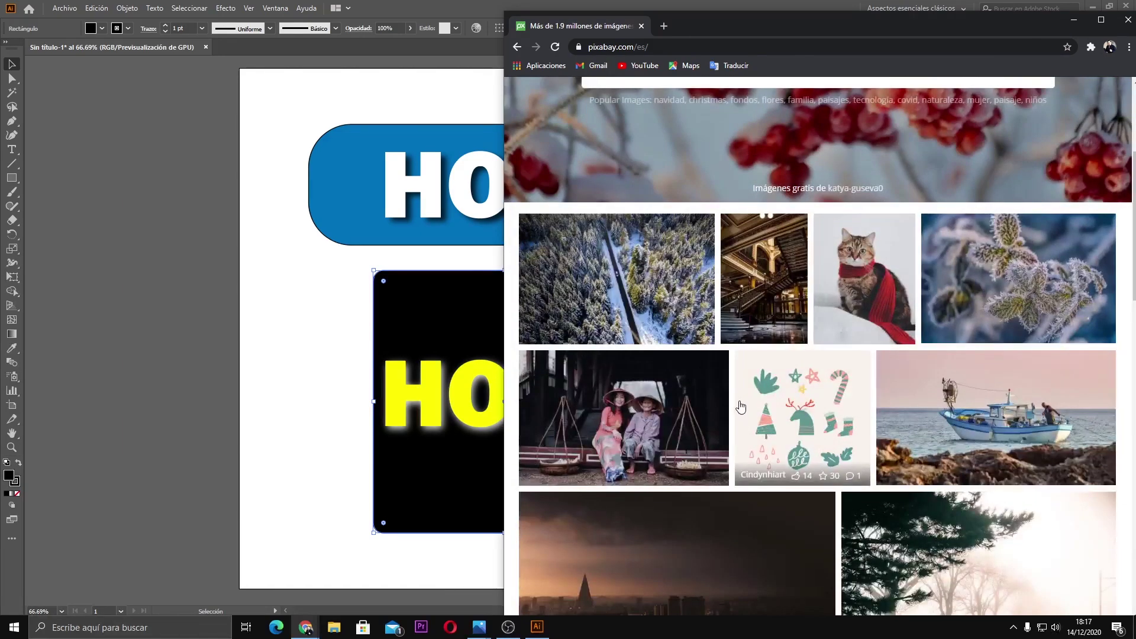
scroll(741, 407, down, 4)
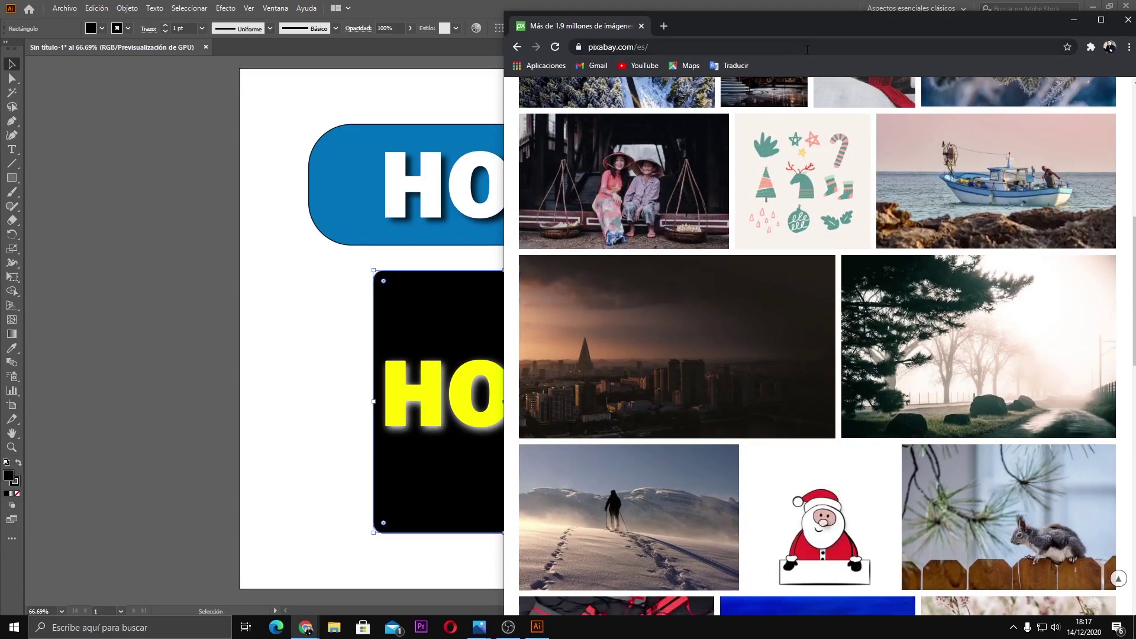
drag(780, 26, 553, 37)
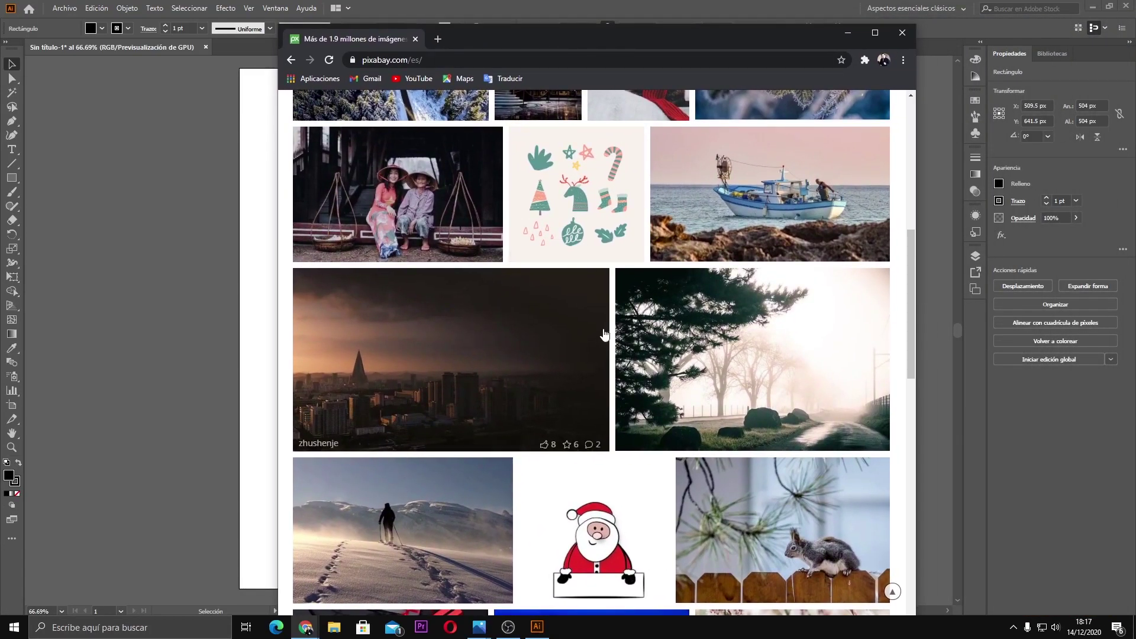
scroll(603, 334, down, 4)
scroll(690, 352, down, 3)
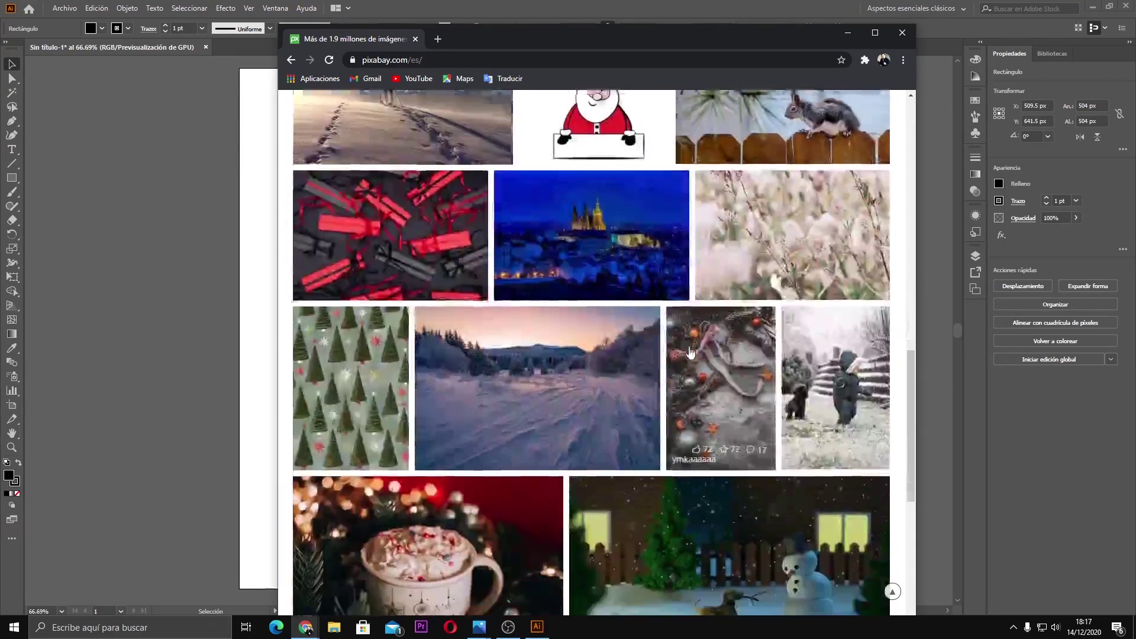
scroll(689, 351, down, 7)
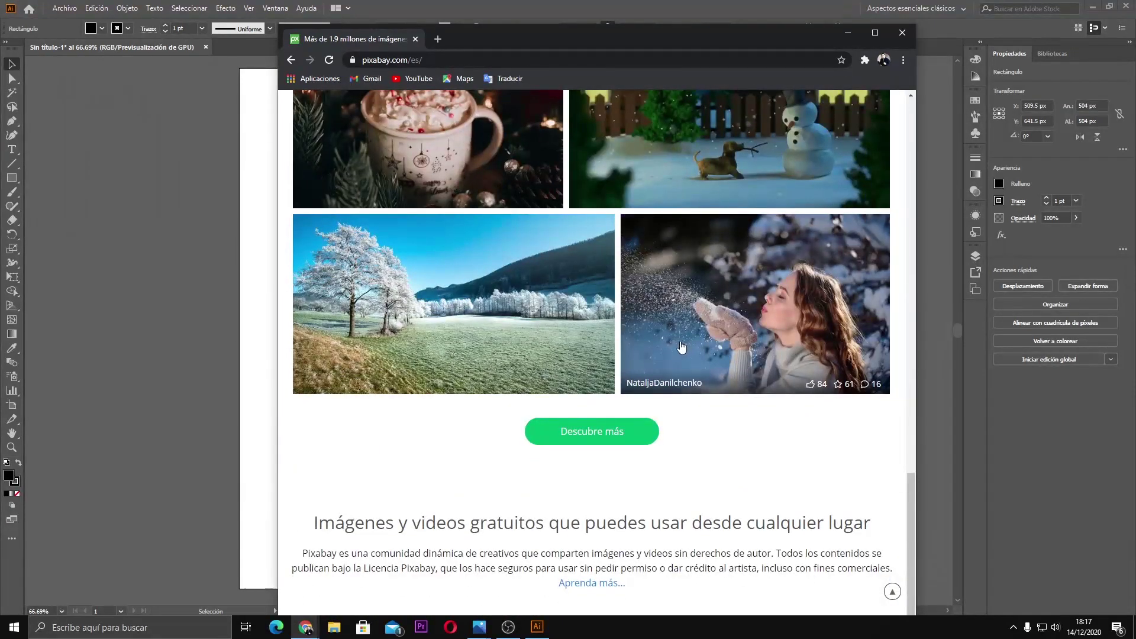
click(530, 318)
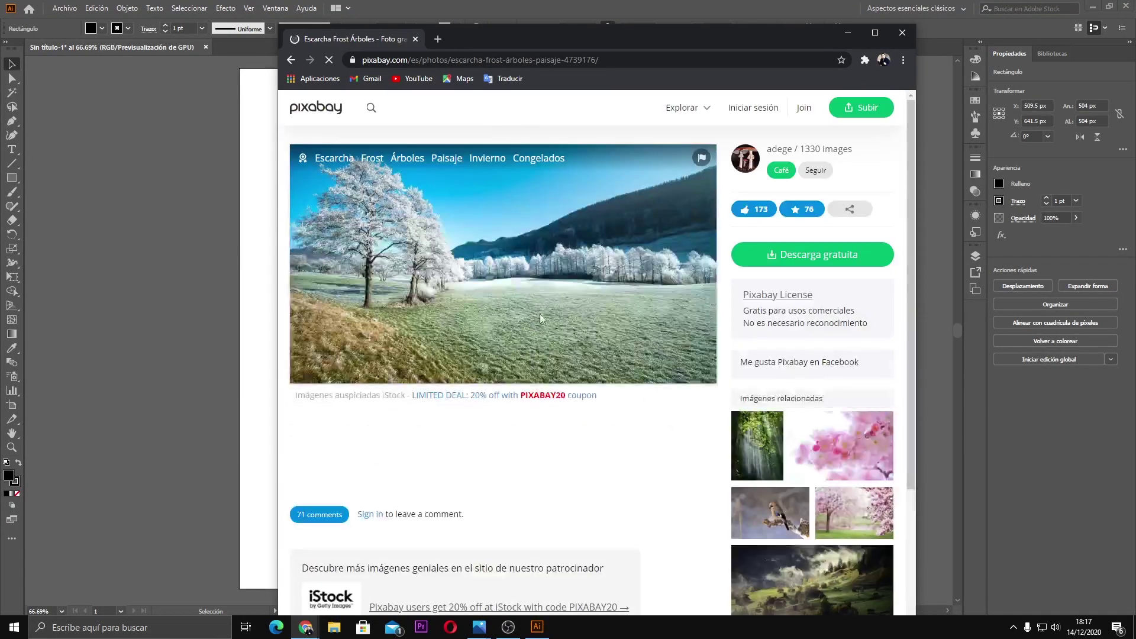
Step: Download the foggy autumn landscape photo free at 1920×1079, passing the captcha
scroll(615, 332, down, 2)
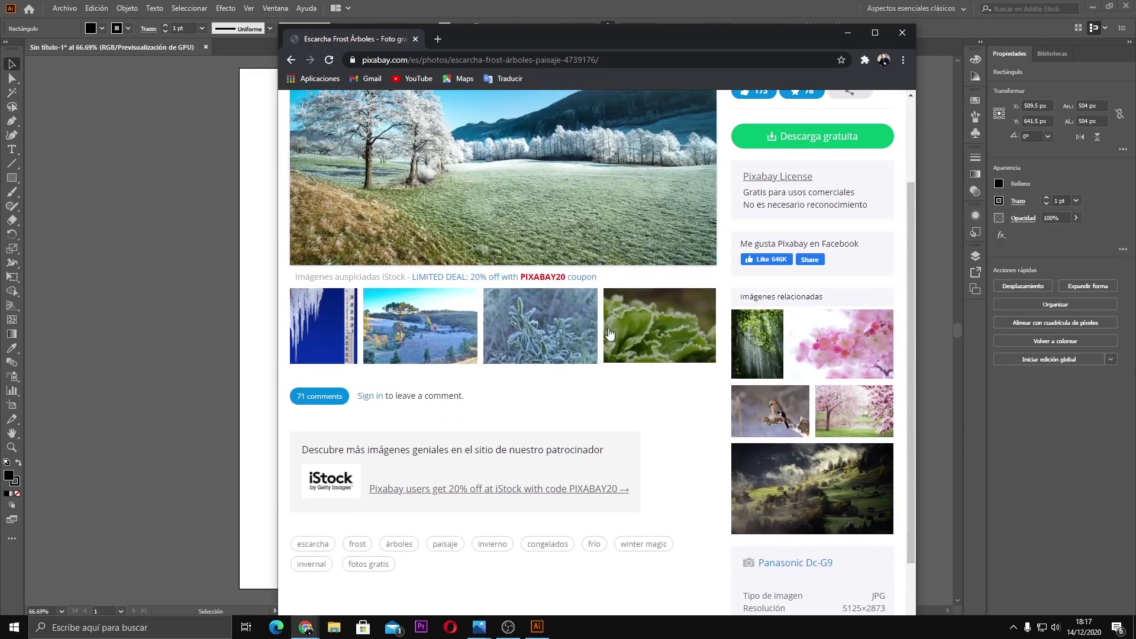
click(827, 495)
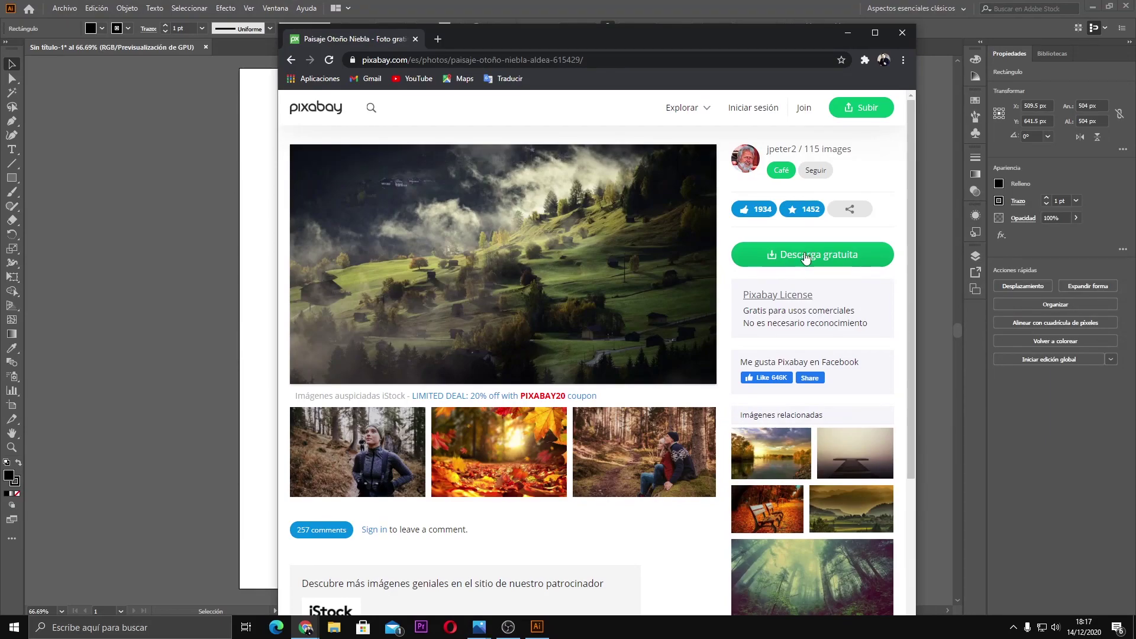
click(773, 261)
click(746, 367)
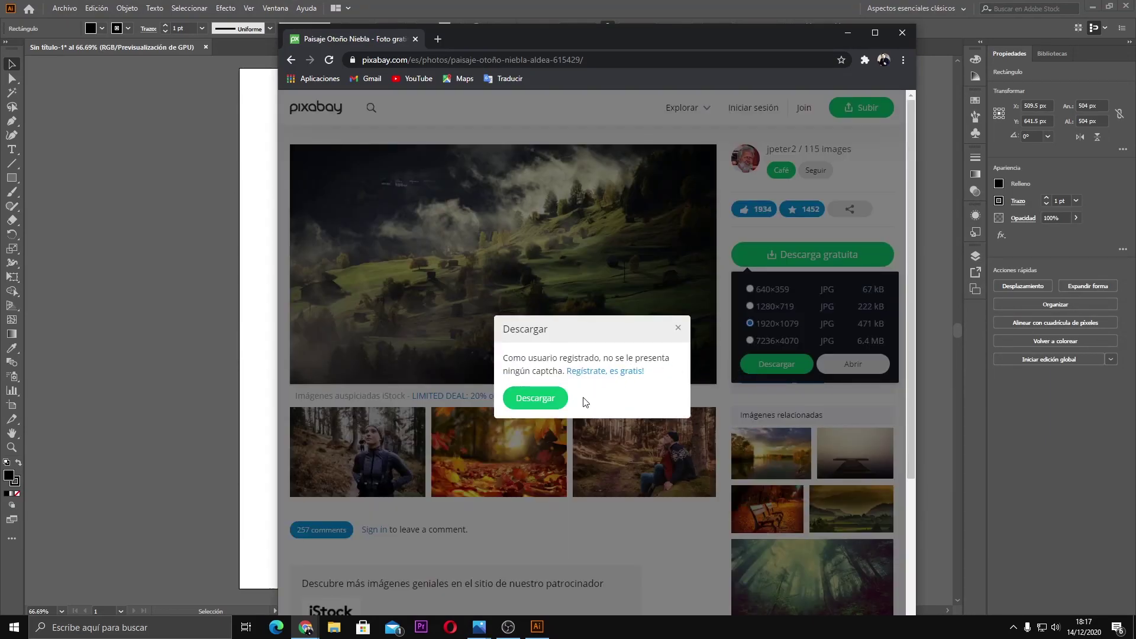
click(519, 379)
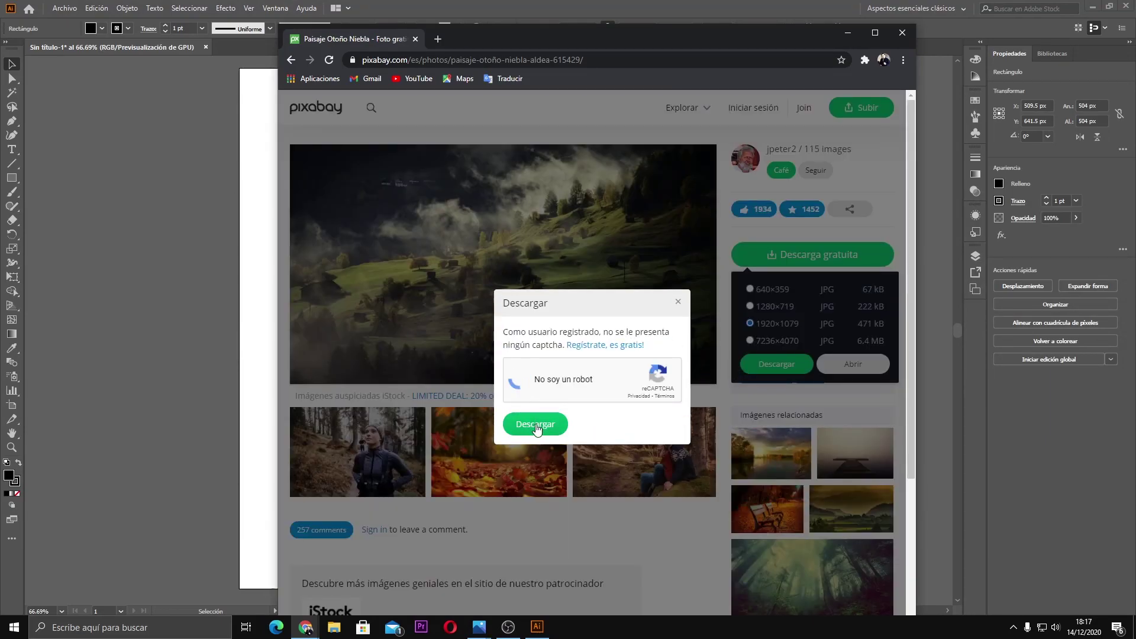
click(535, 425)
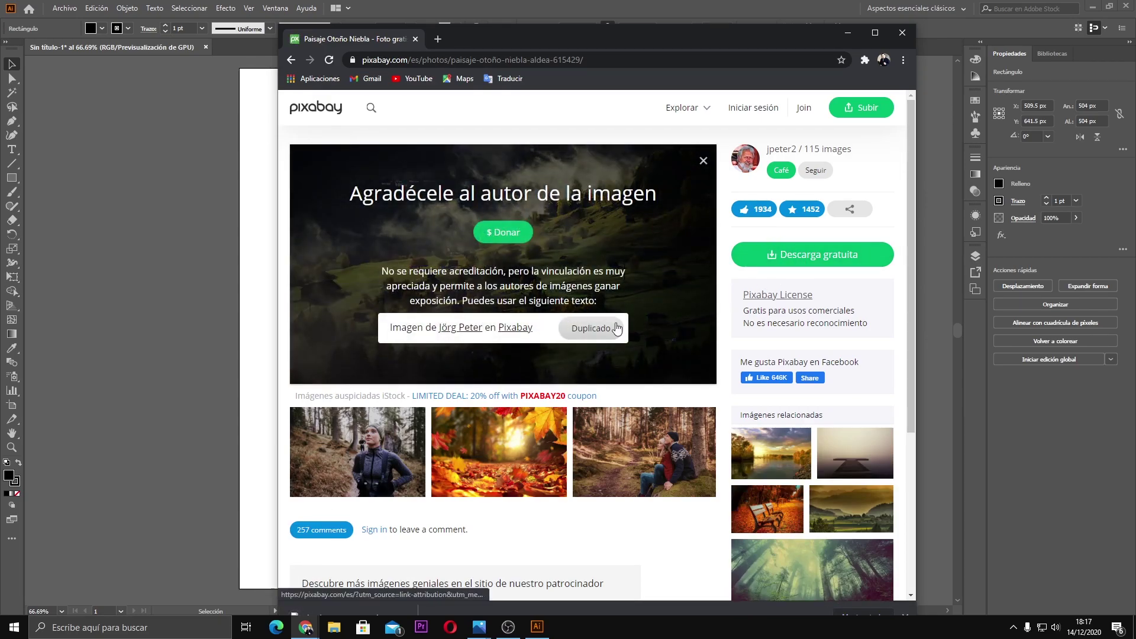
Step: Open the downloaded landscape-615429_1920.jpg in Photos and copy the image
scroll(428, 439, down, 2)
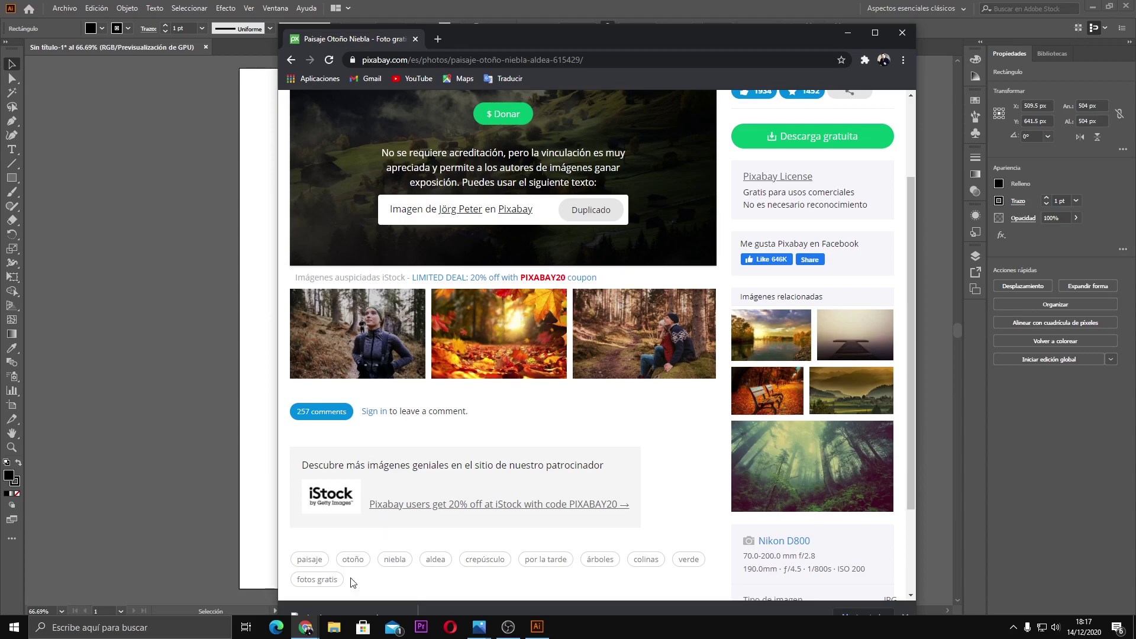
click(881, 36)
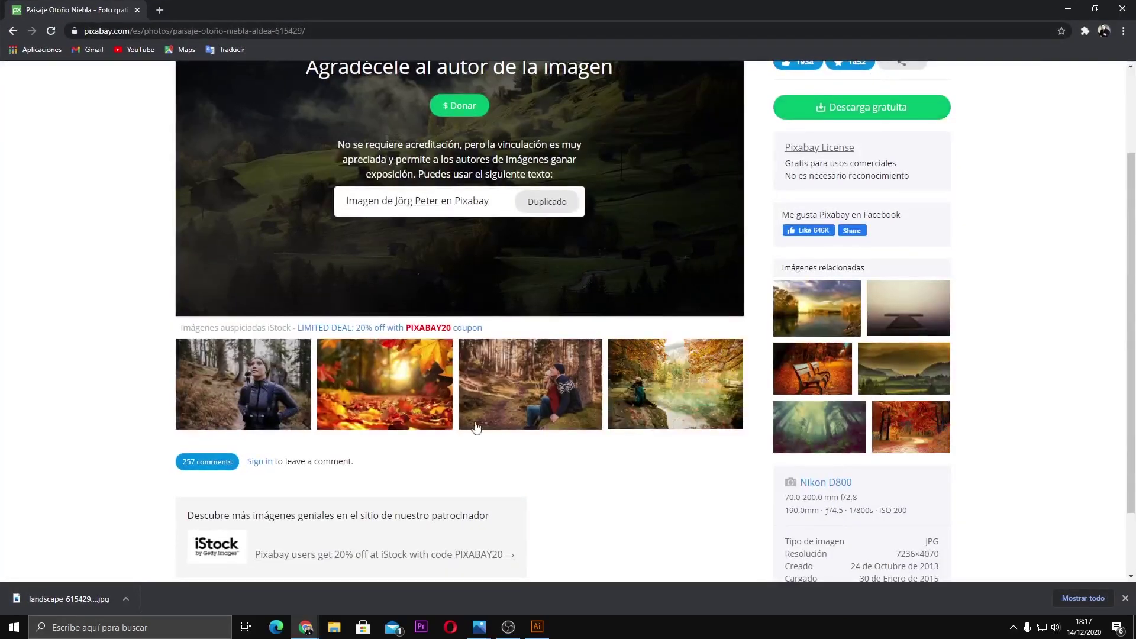
click(69, 598)
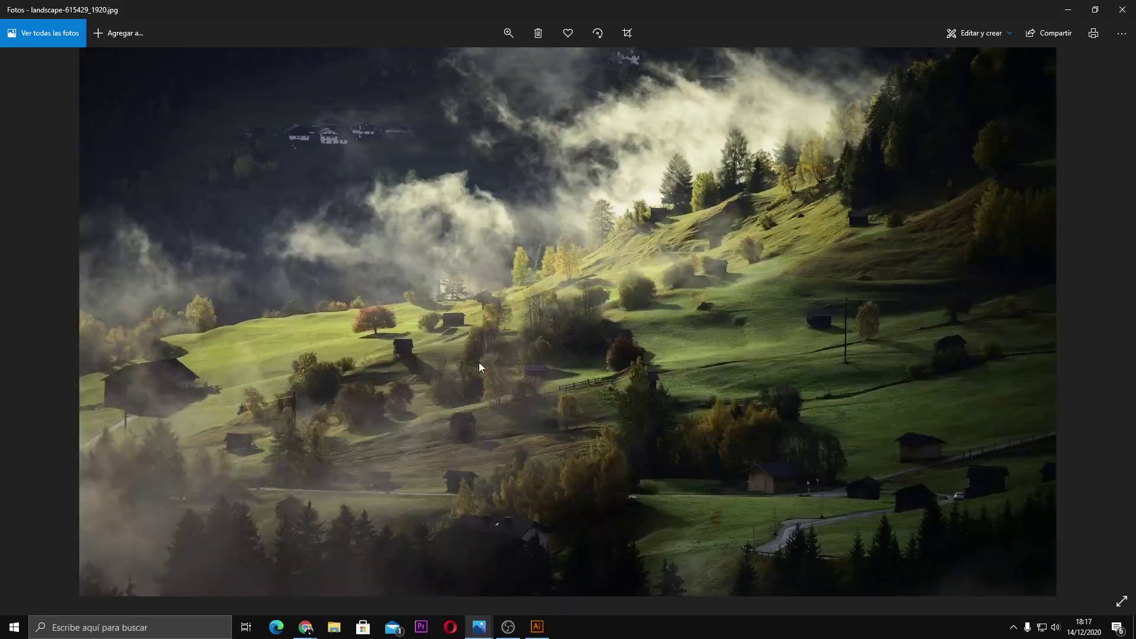
right_click(528, 346)
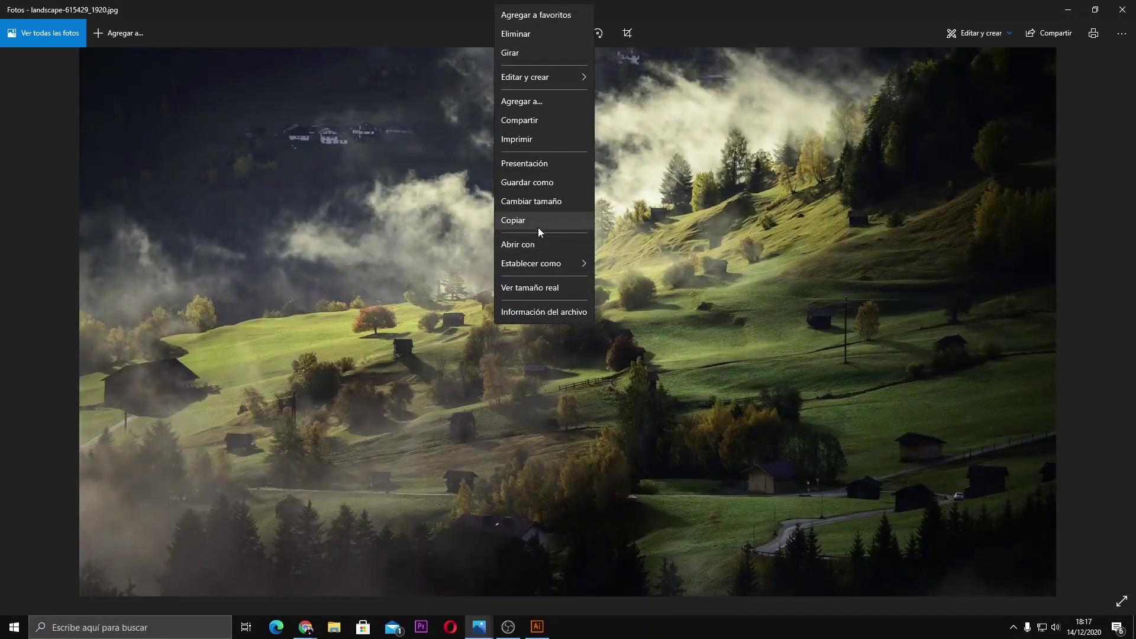
click(538, 226)
Step: Paste the landscape photo into Illustrator and send it behind all other artwork
click(537, 626)
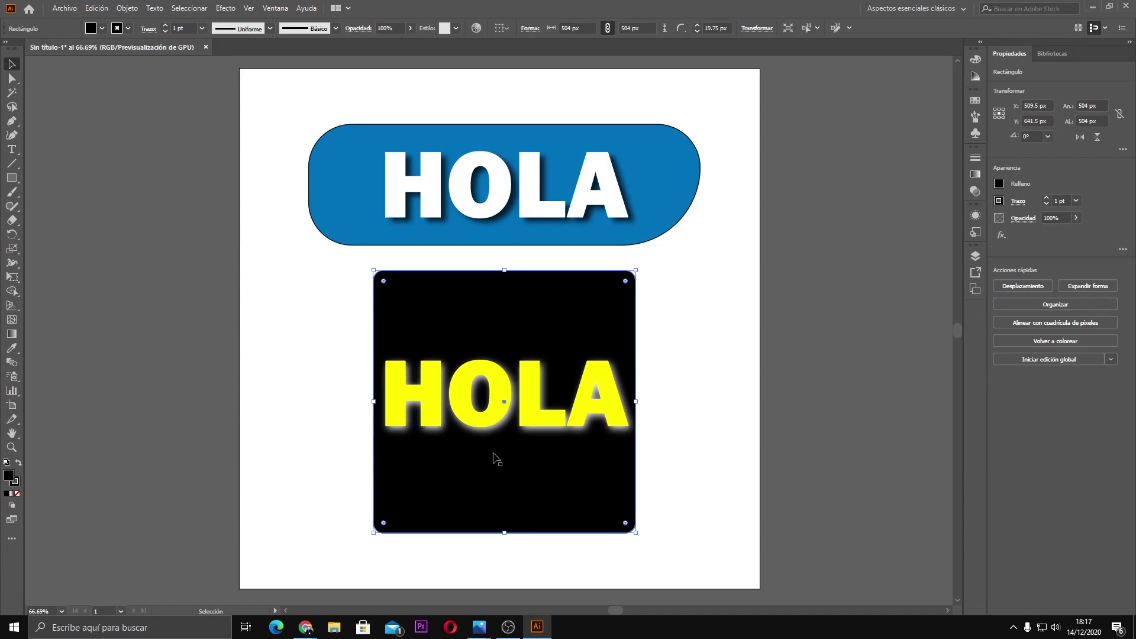
click(296, 244)
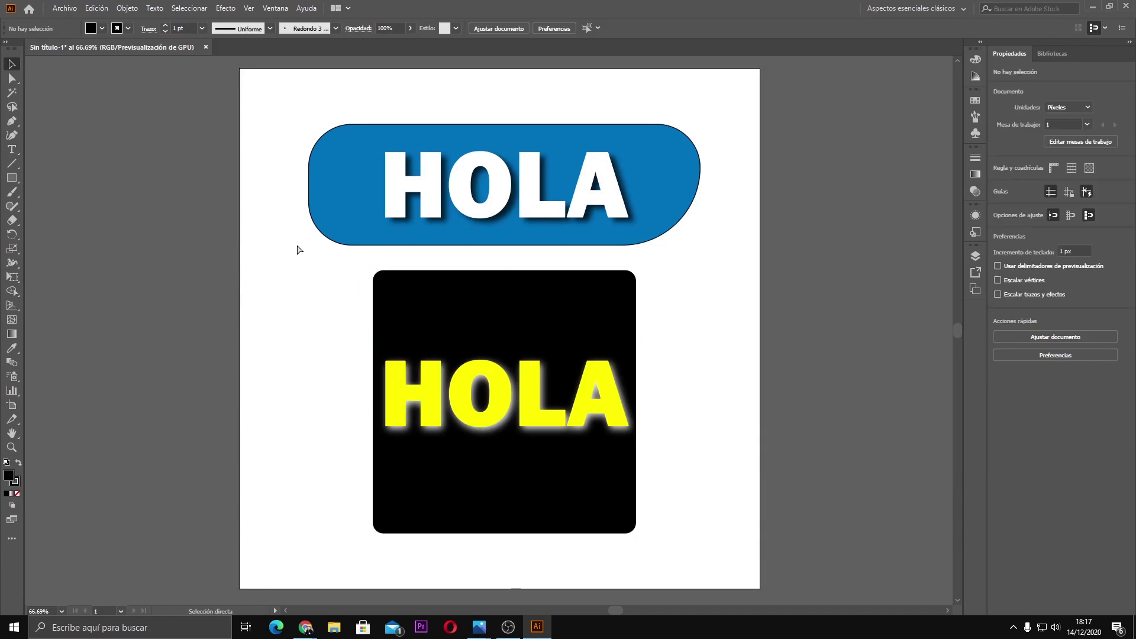
key(ctrl+v)
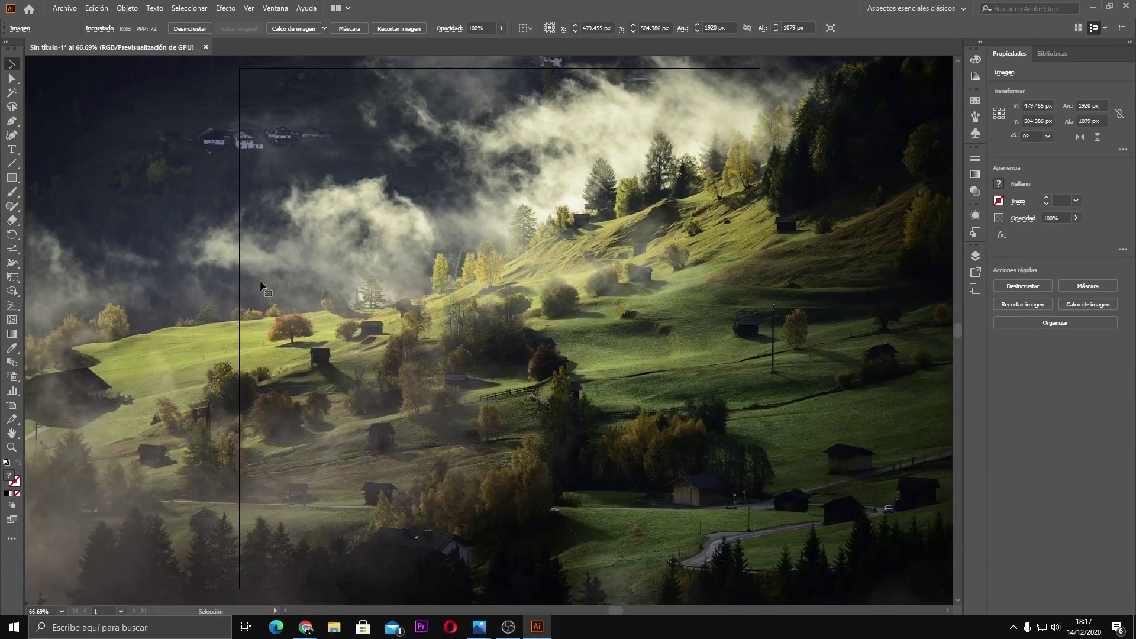
right_click(82, 244)
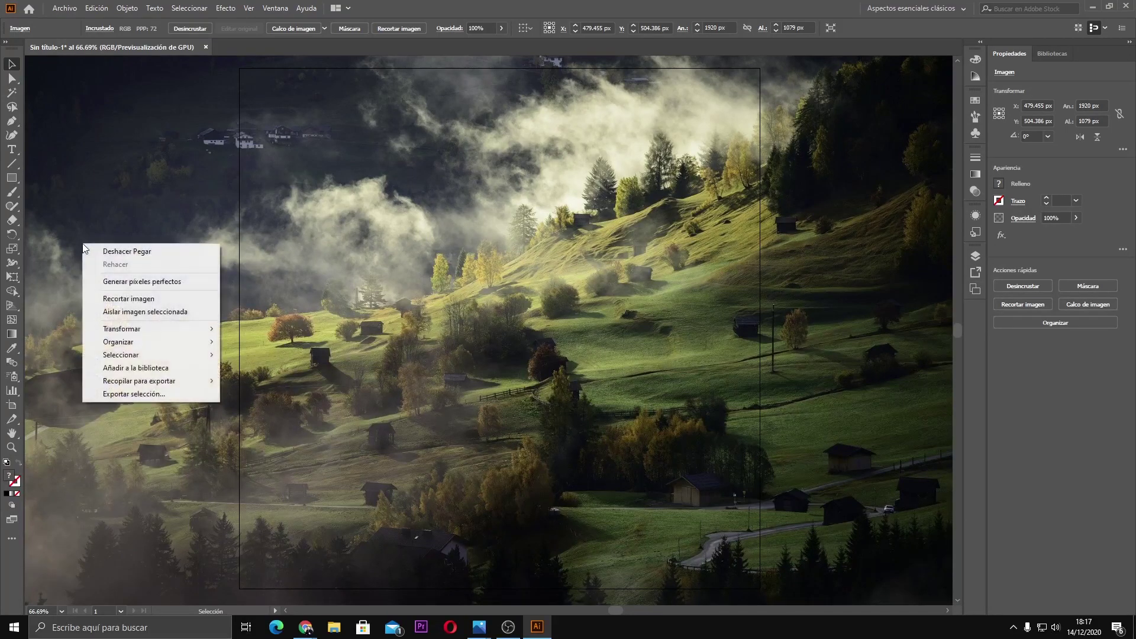
mouse_move(118, 342)
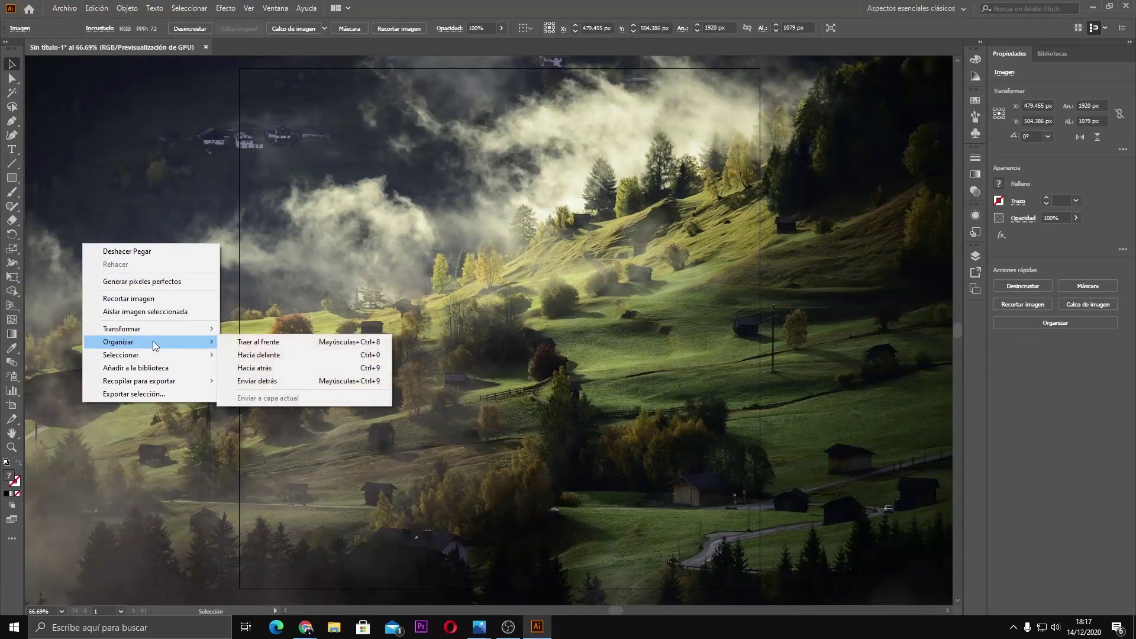
click(276, 367)
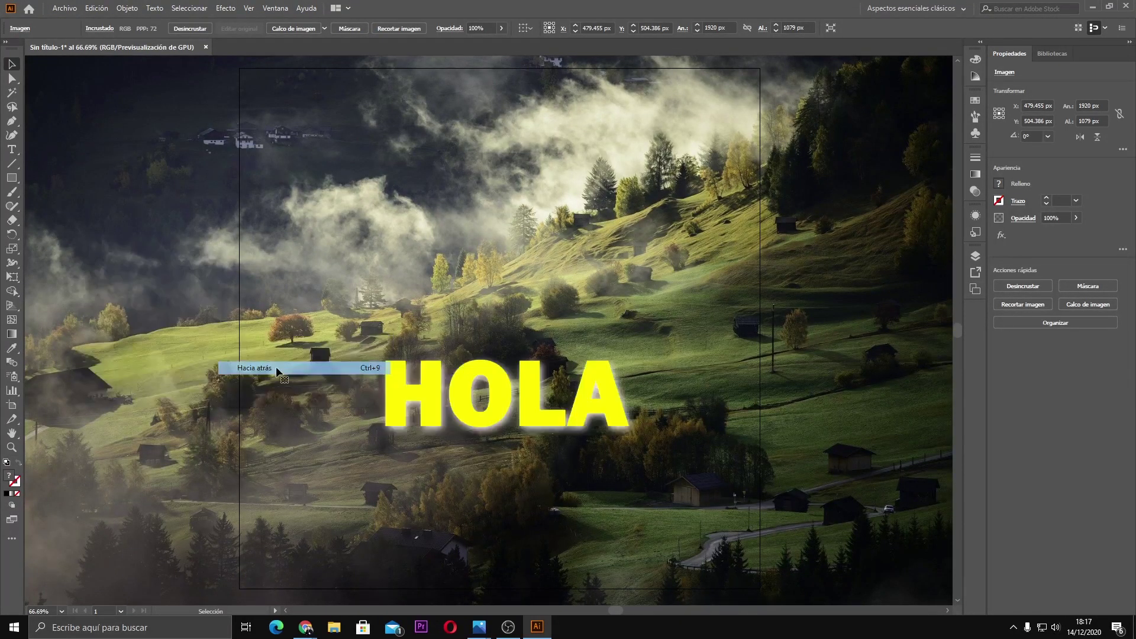
right_click(99, 317)
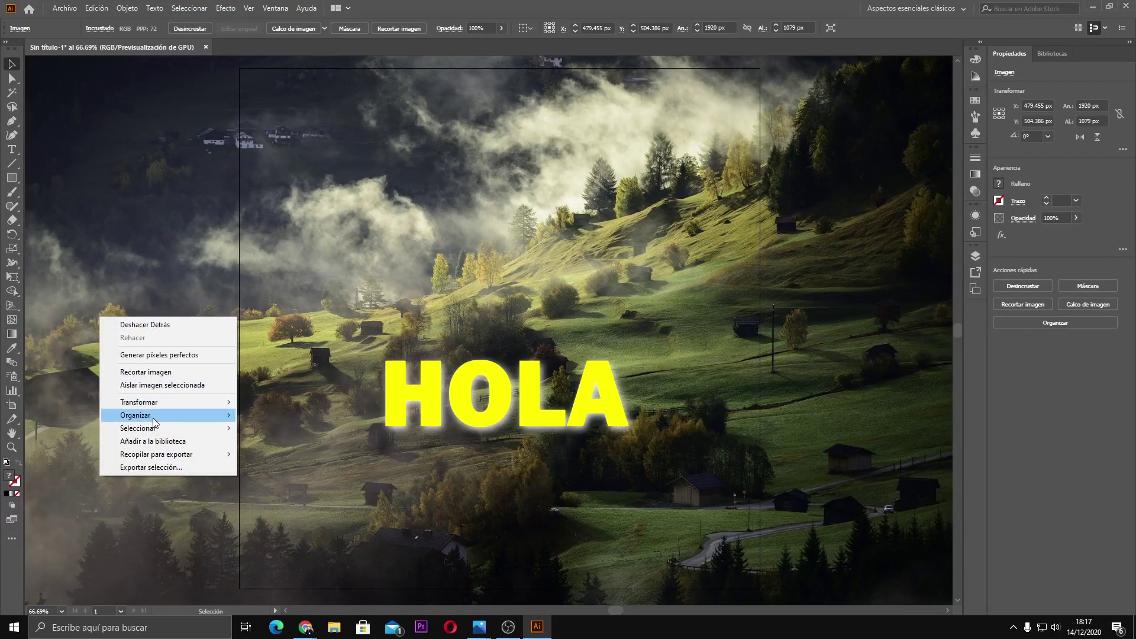
mouse_move(135, 416)
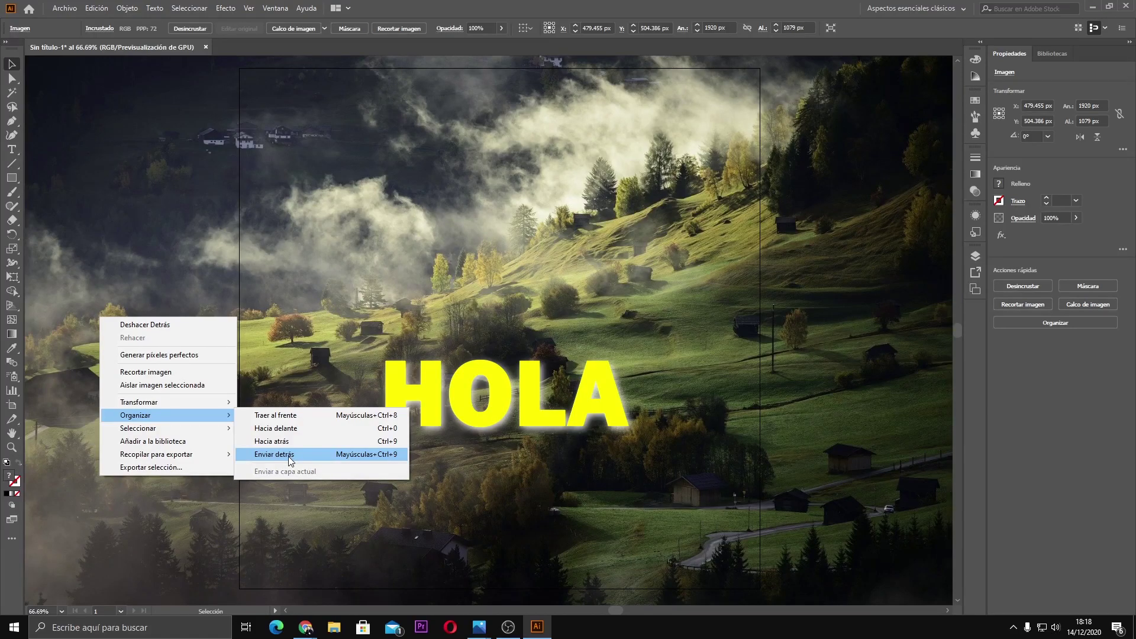
click(273, 454)
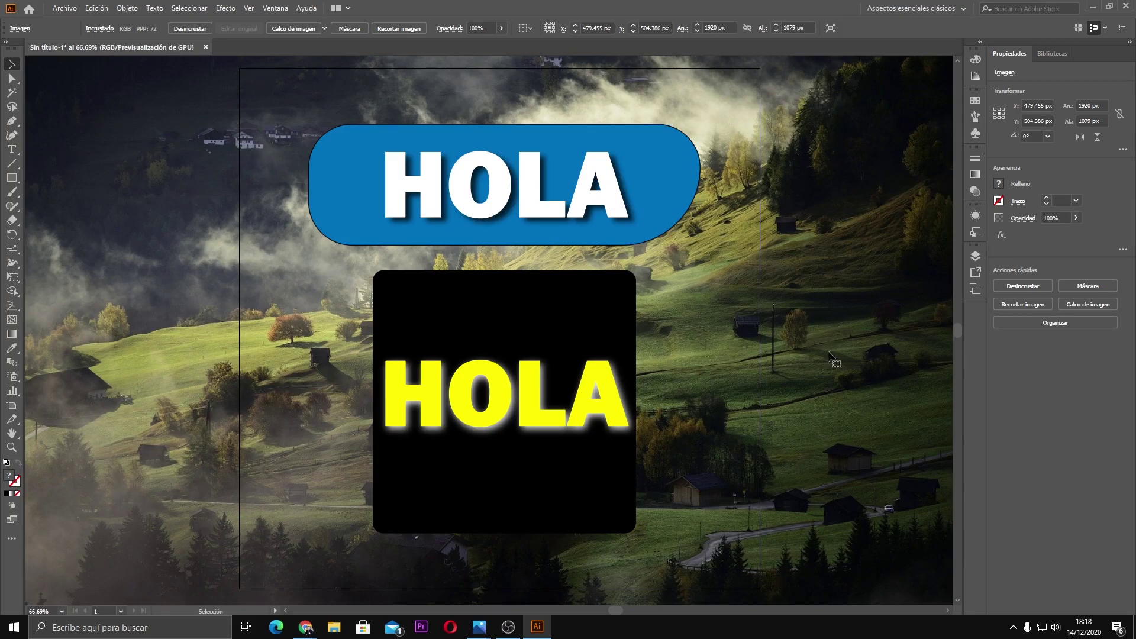
Step: Scale and reposition the photo to about 1796 × 1009 px covering the artboard
key(a)
key(ctrl+minus)
key(ctrl+minus)
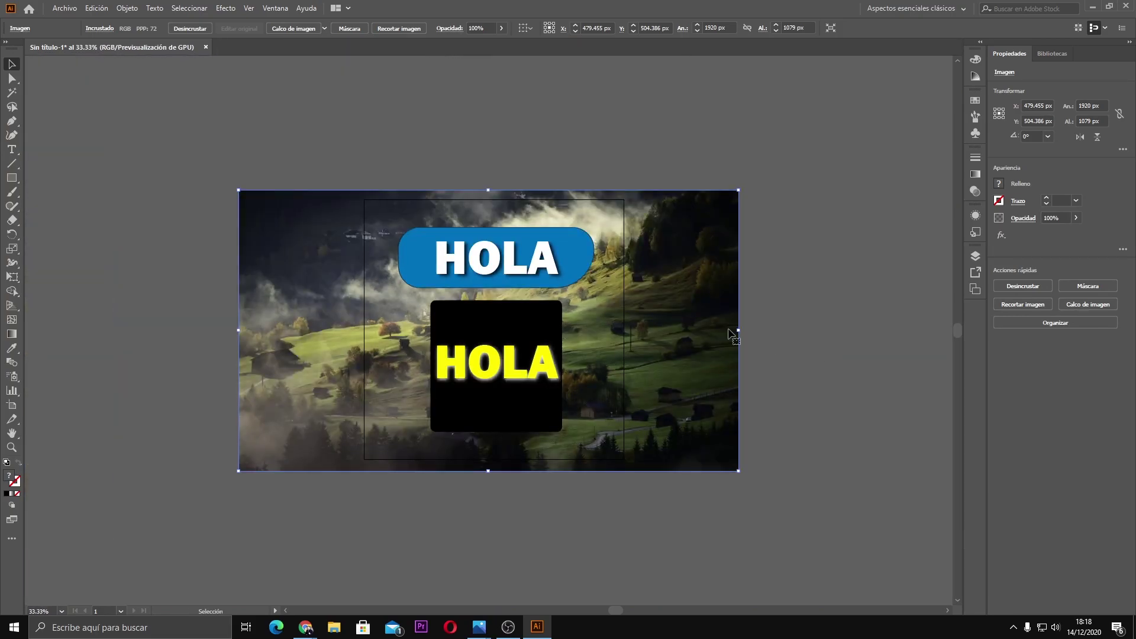
drag(739, 190, 720, 202)
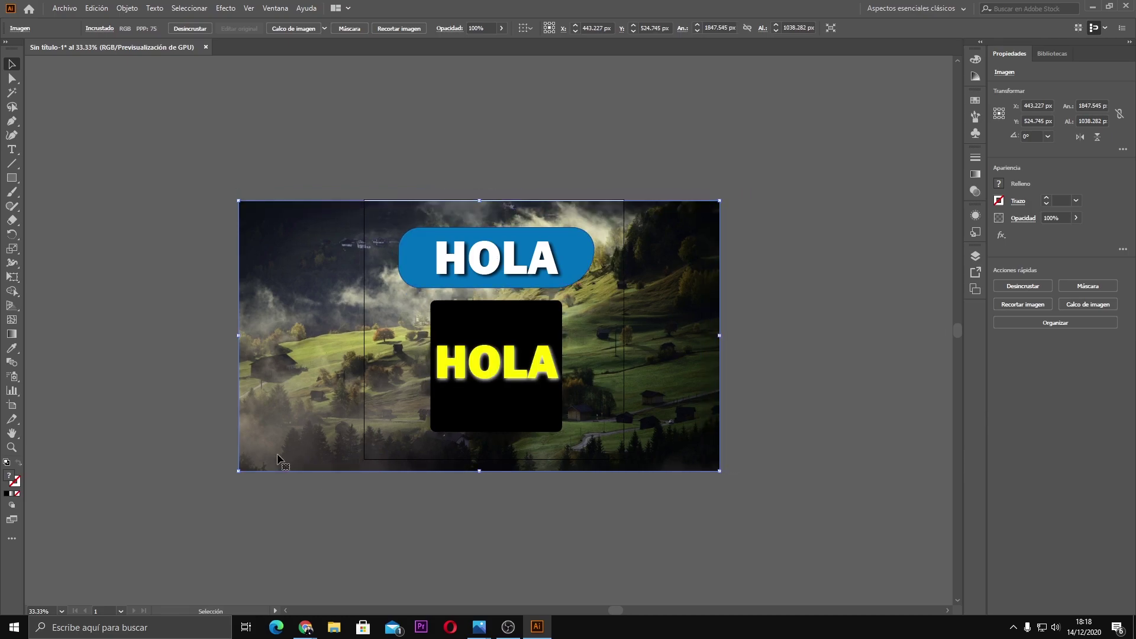
drag(304, 383, 308, 377)
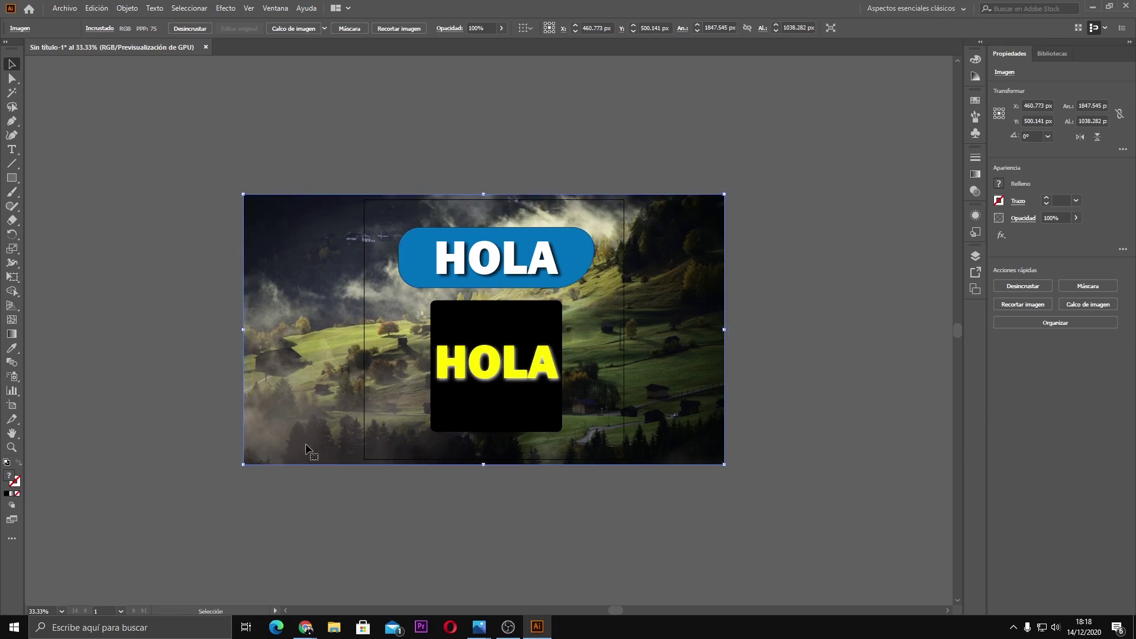
drag(243, 464, 249, 469)
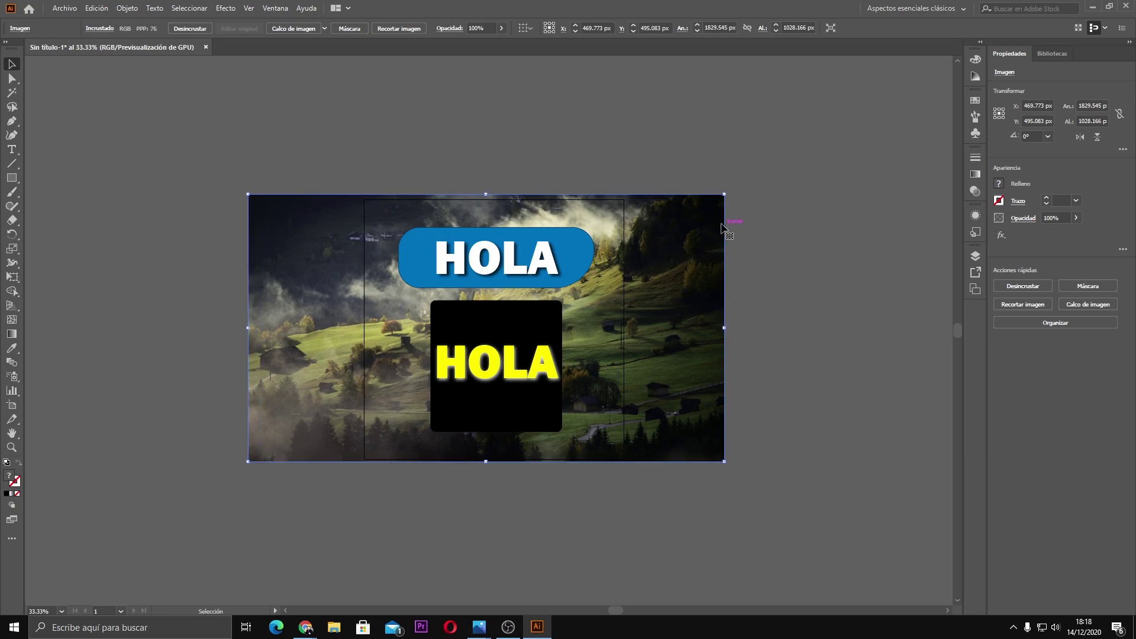
drag(722, 196, 716, 200)
drag(679, 243, 684, 243)
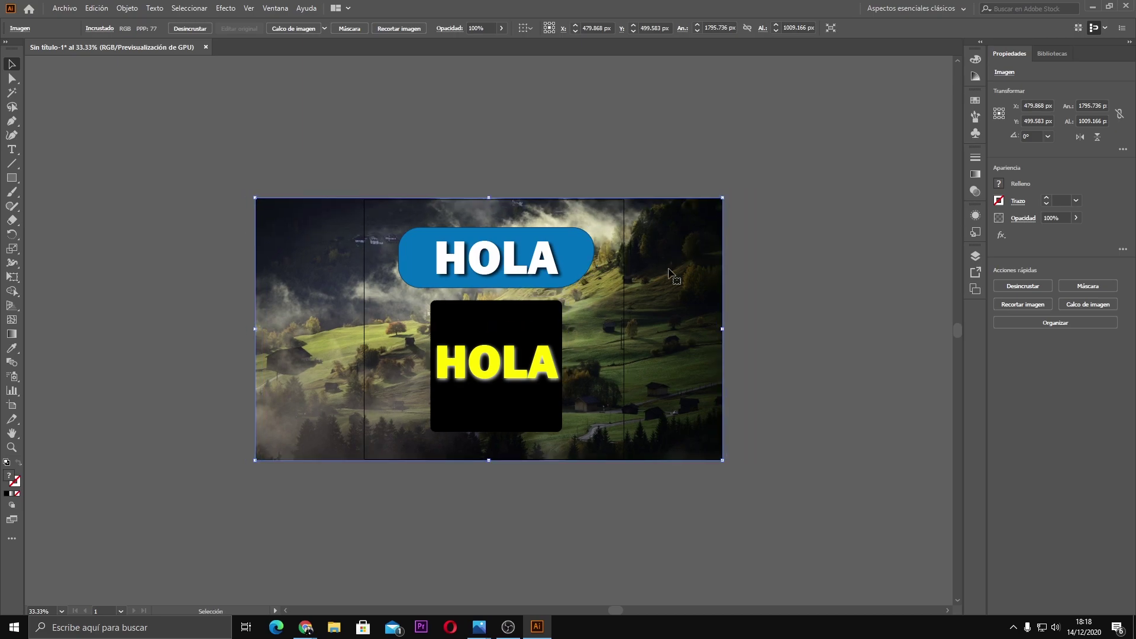
Step: Crop the landscape photo to the artboard's 1000 px width and zoom back in
click(396, 28)
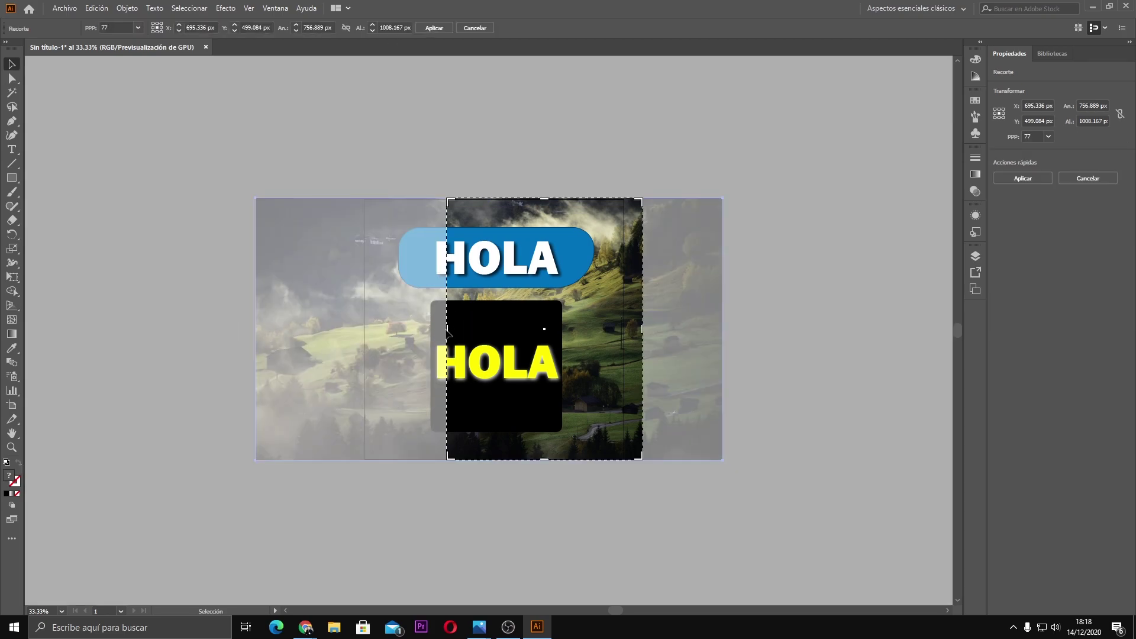
drag(448, 330, 364, 330)
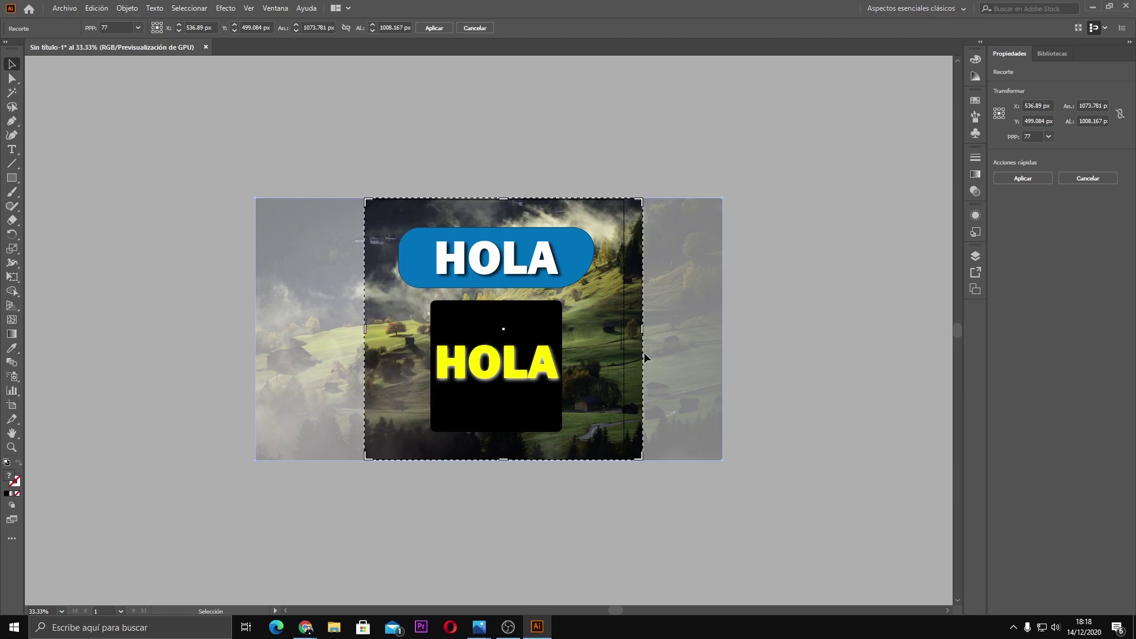
drag(641, 330, 623, 329)
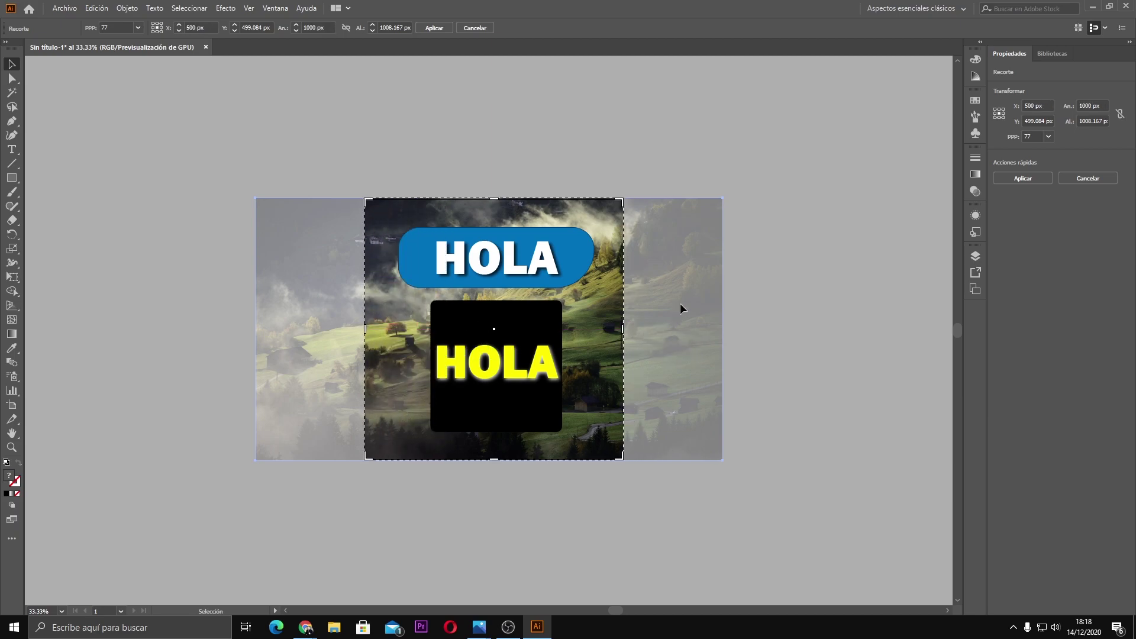
click(427, 28)
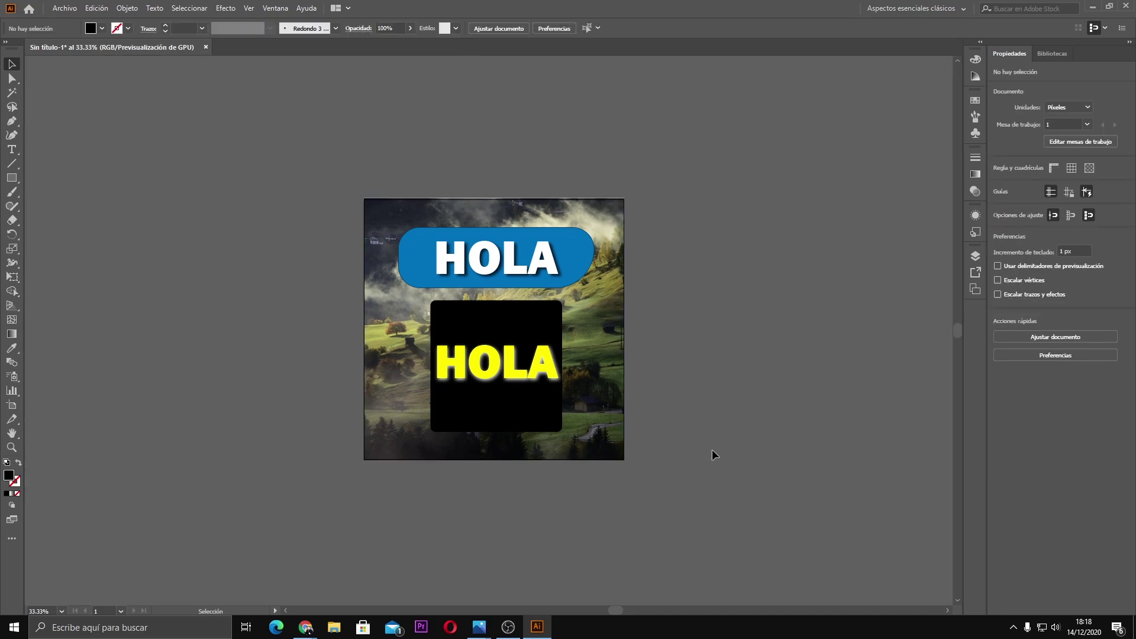
key(ctrl+plus)
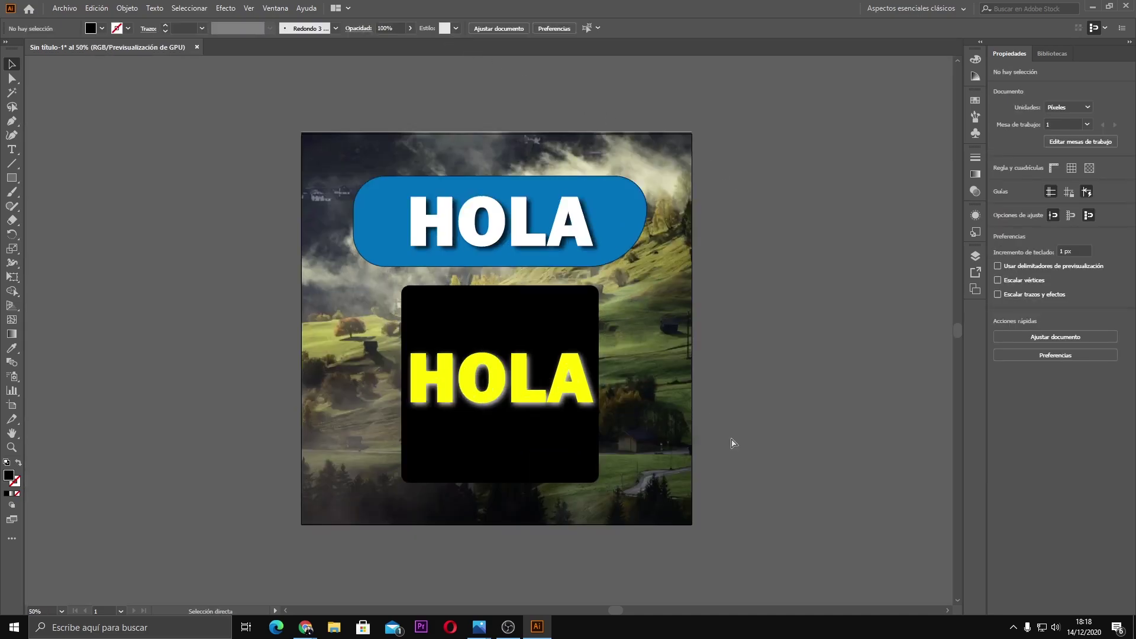
key(ctrl+plus)
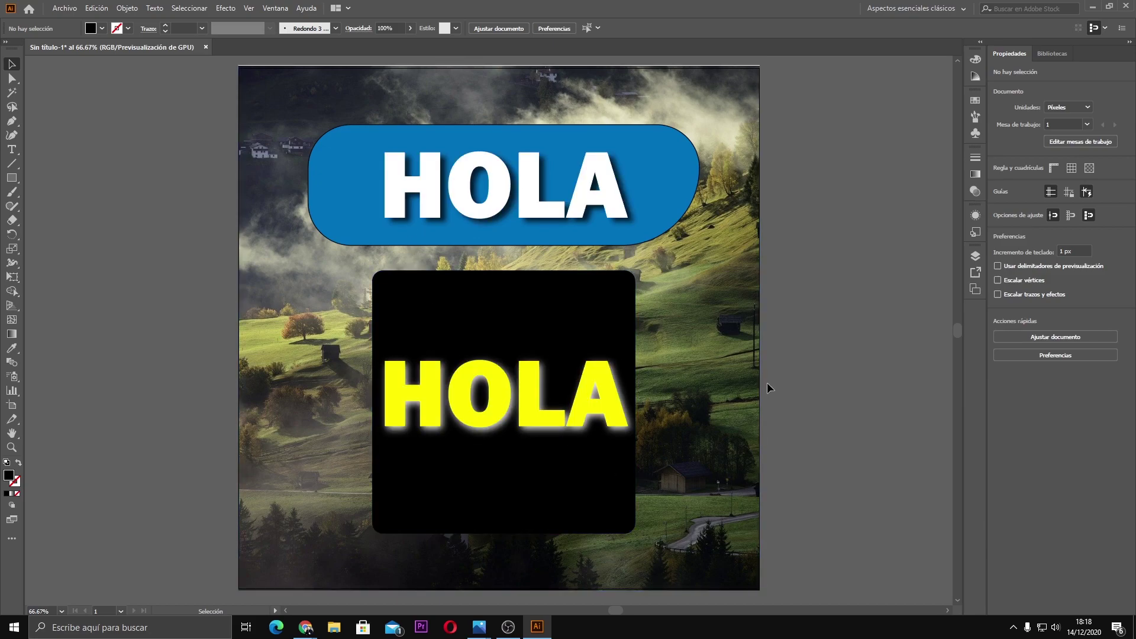
Step: Set the blue pill's opacity to 20%
click(741, 126)
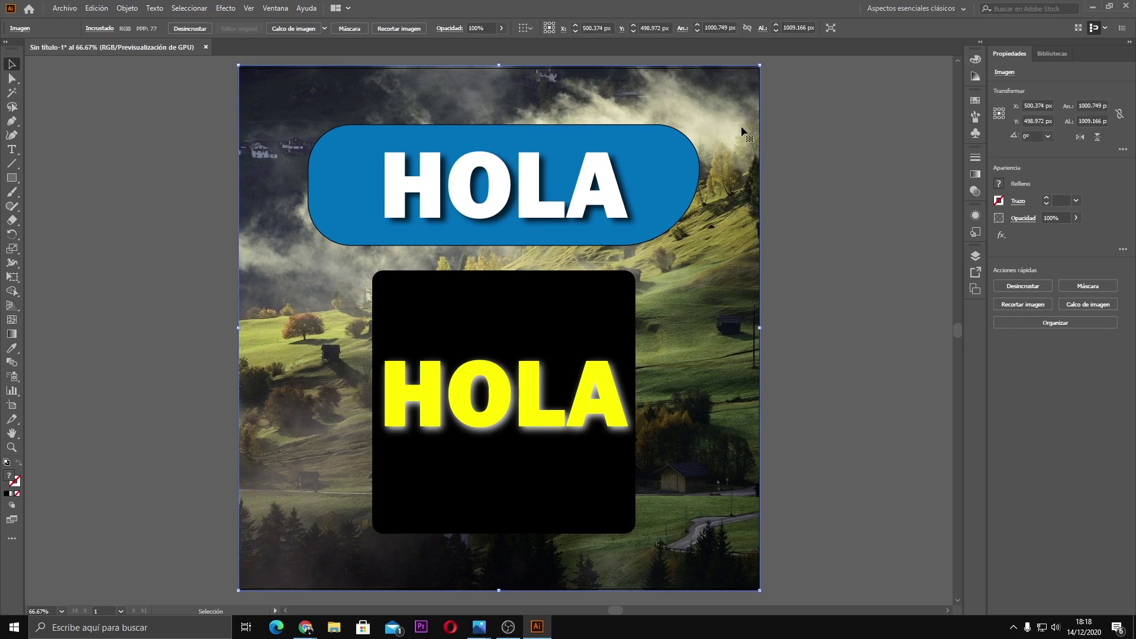
click(779, 214)
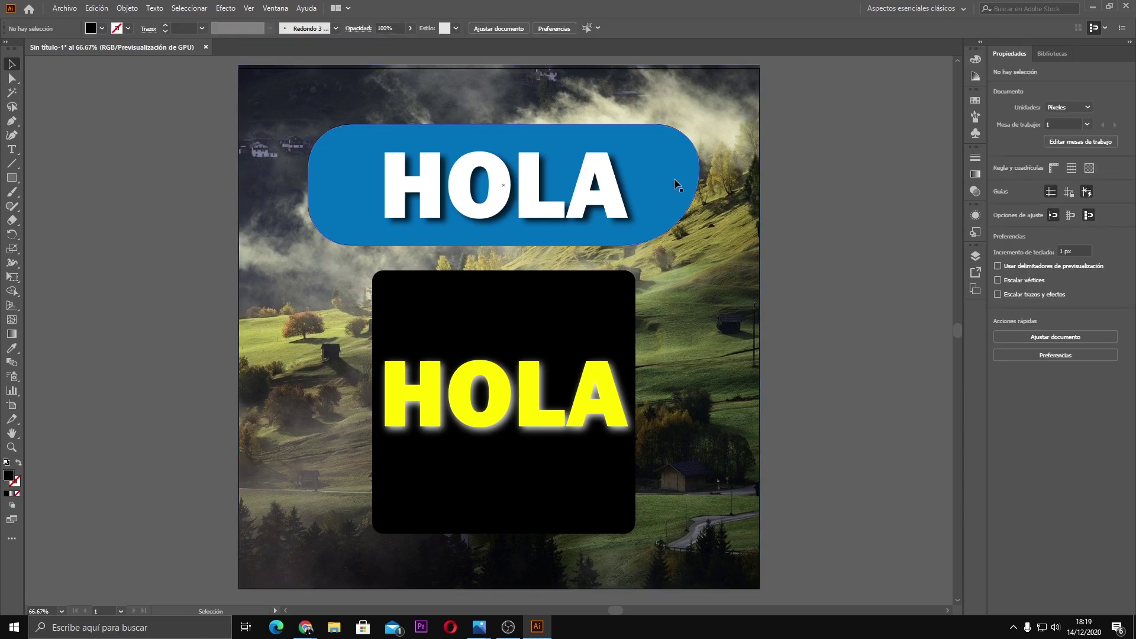
click(655, 173)
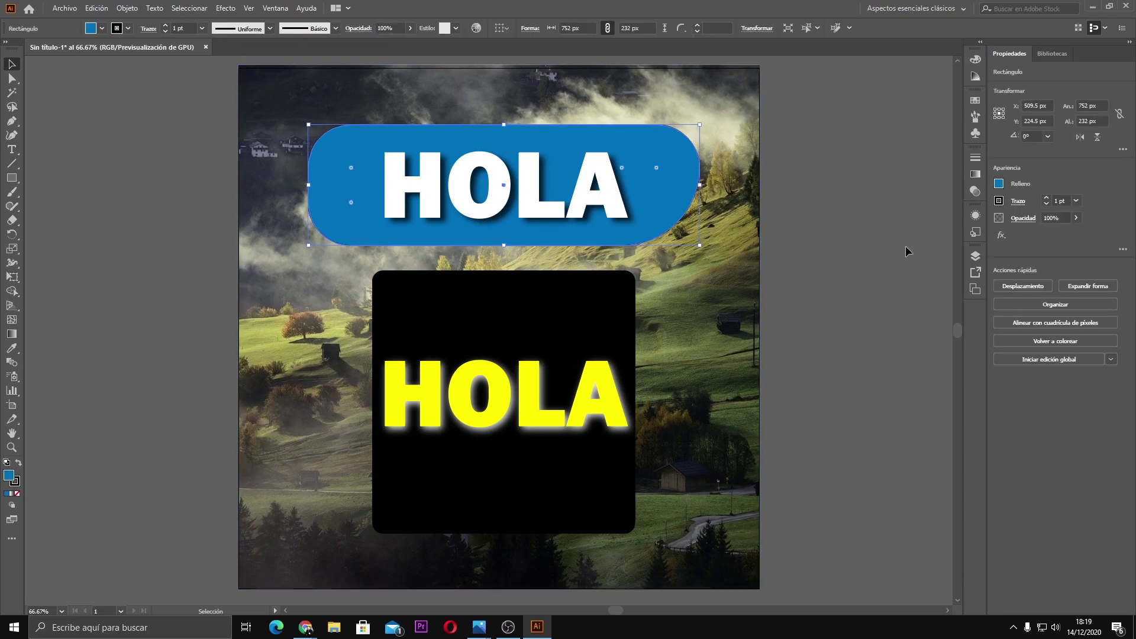
click(1064, 219)
text(50)
key(Return)
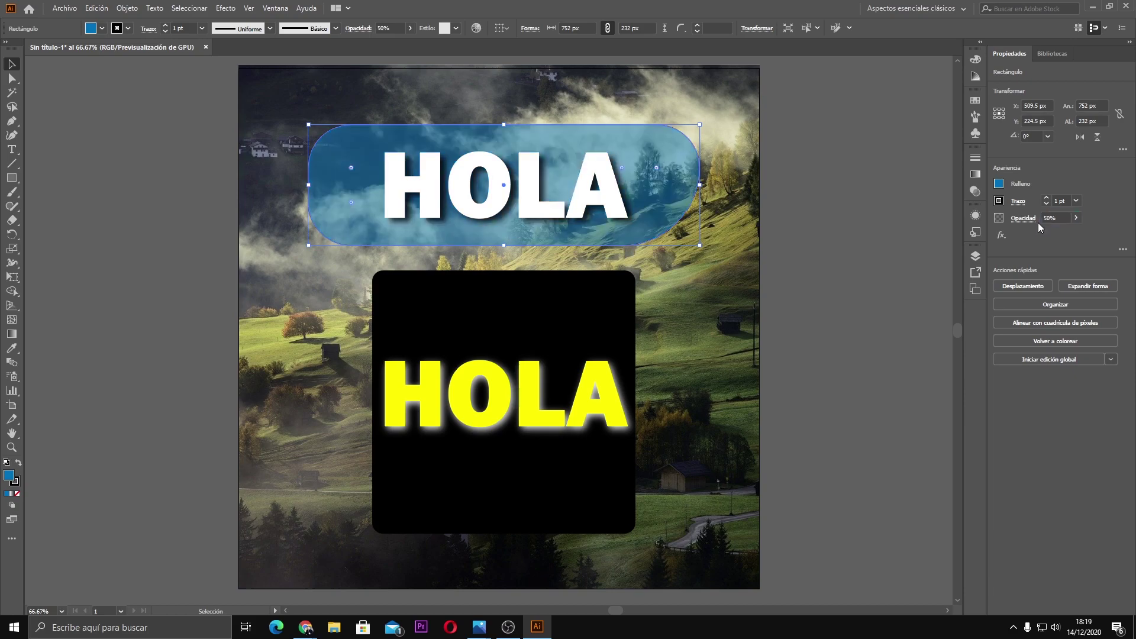
click(751, 335)
mouse_move(478, 626)
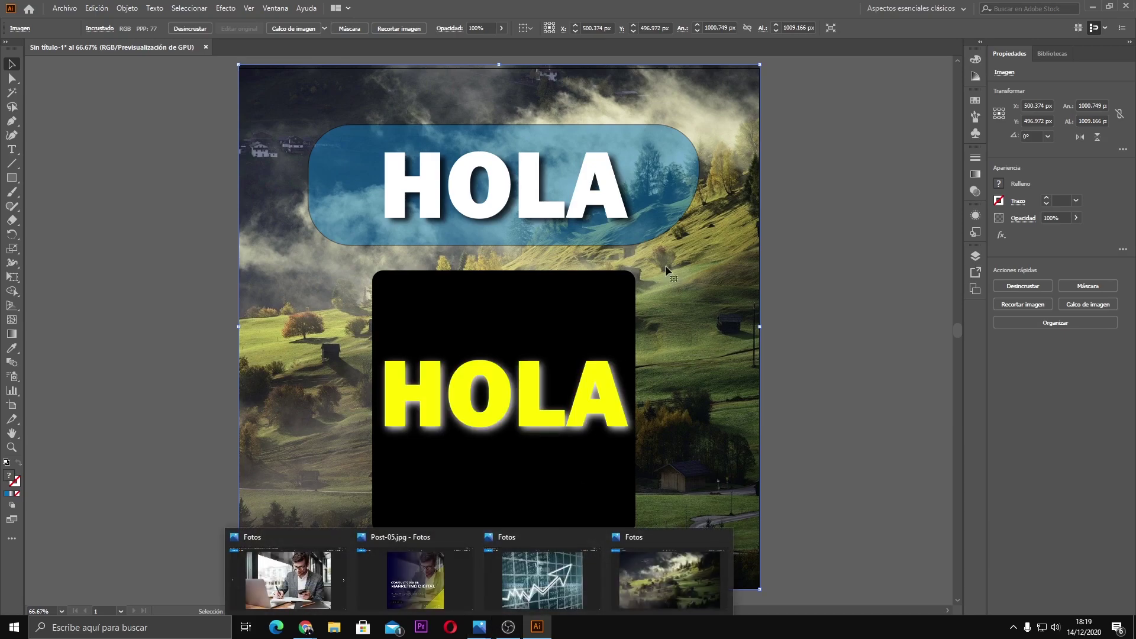
click(668, 204)
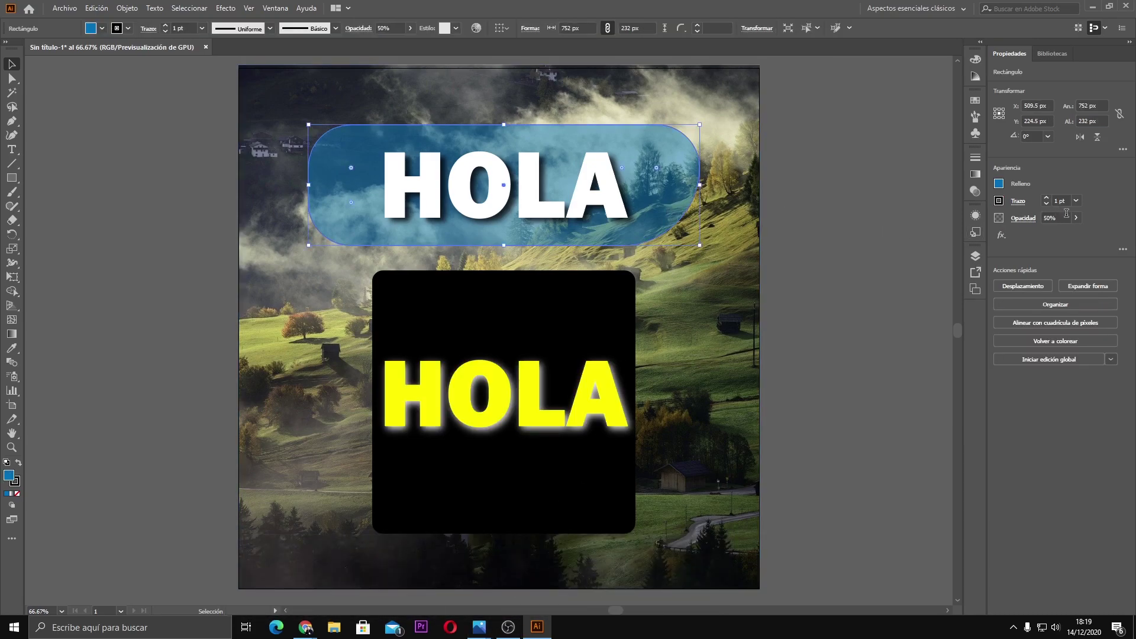
drag(1067, 217, 1043, 217)
text(20)
key(Return)
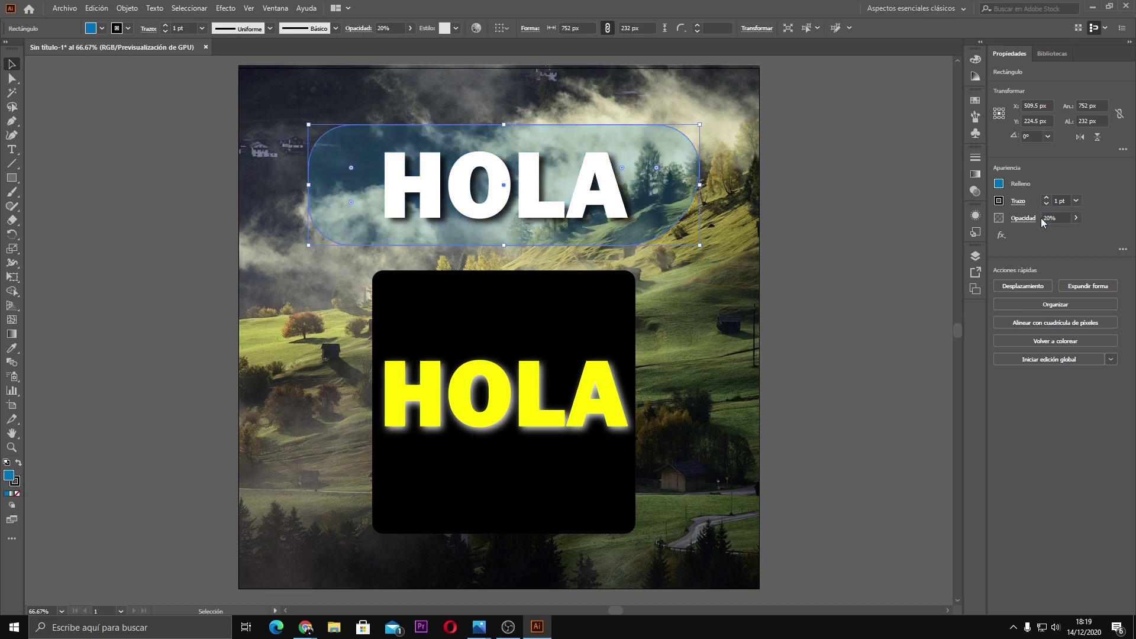
click(728, 261)
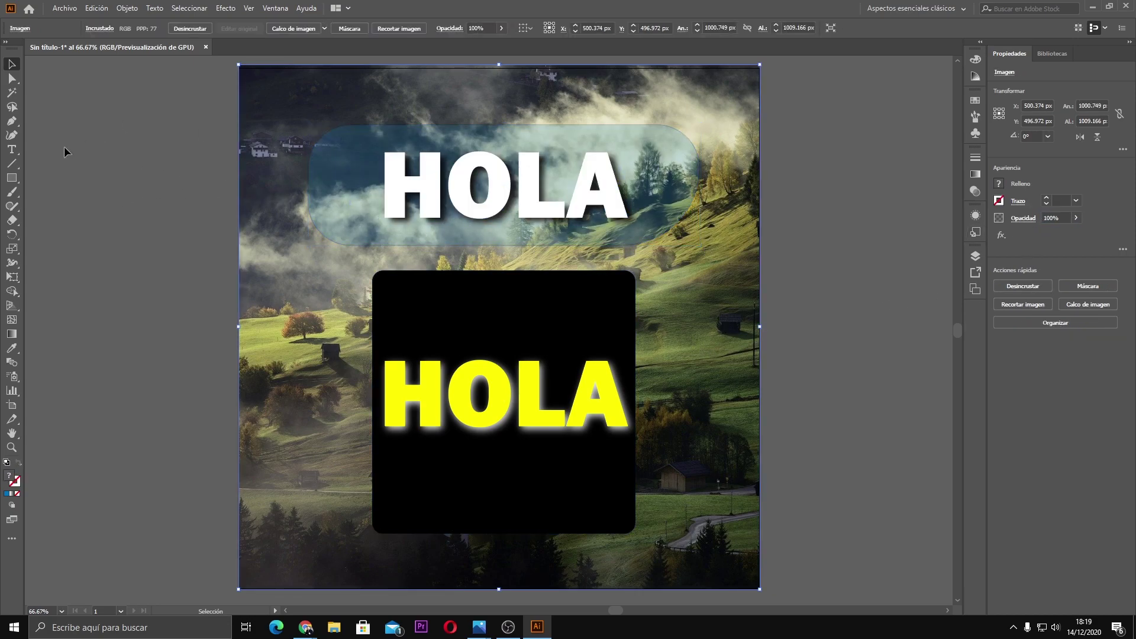
Step: Set the black rounded square's opacity to 30%
click(439, 312)
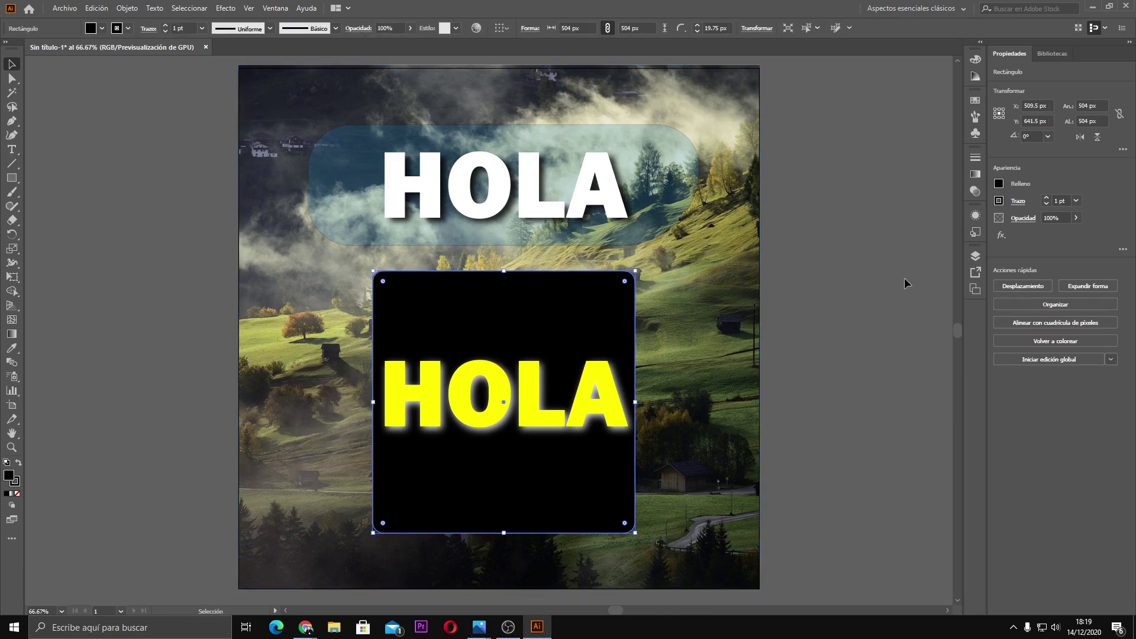
click(1058, 219)
text(20)
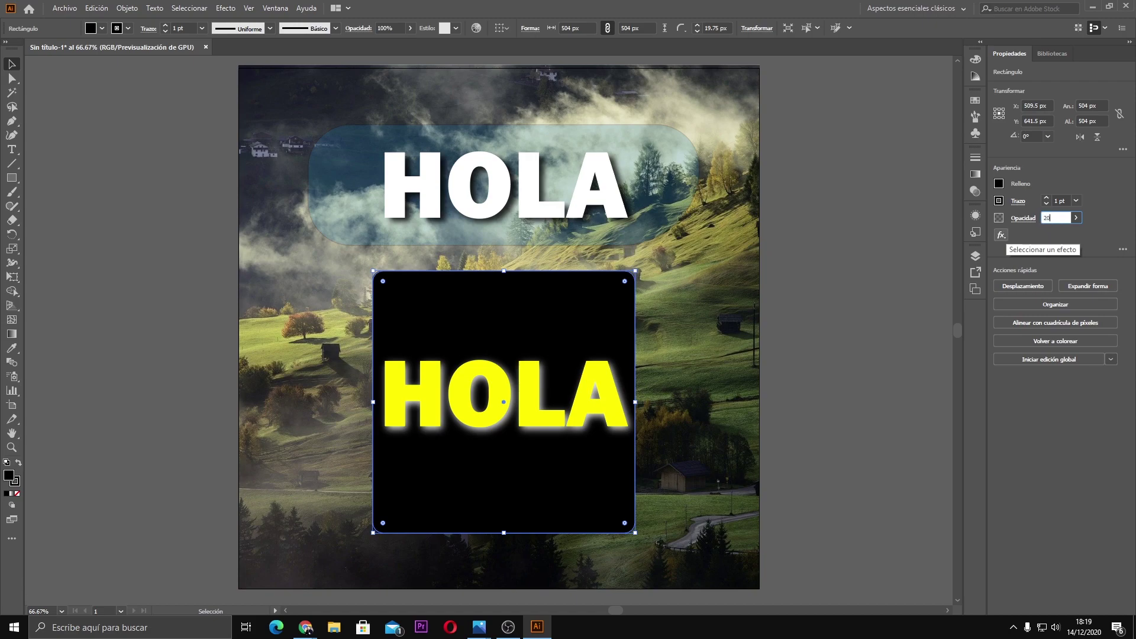
key(Return)
click(885, 367)
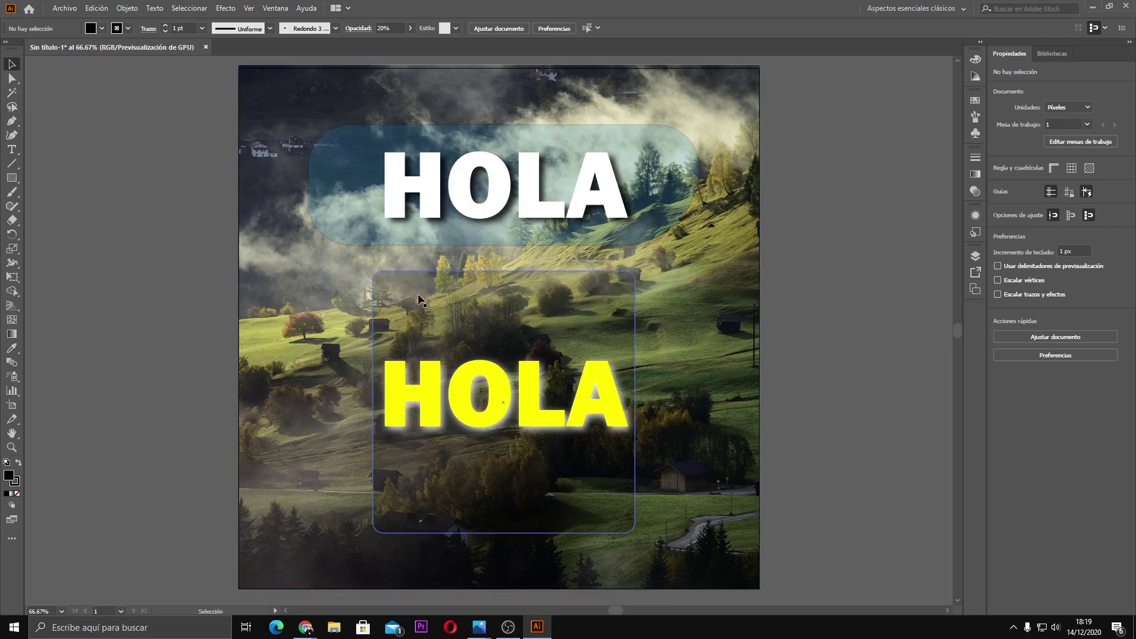
click(471, 319)
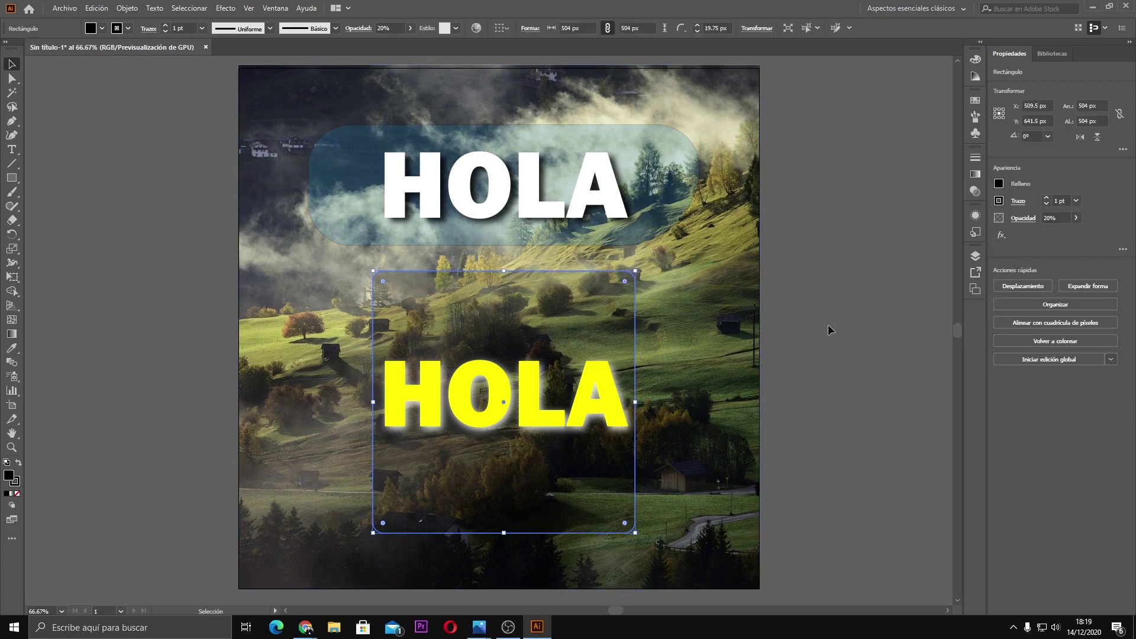
click(1063, 217)
text(30)
key(Return)
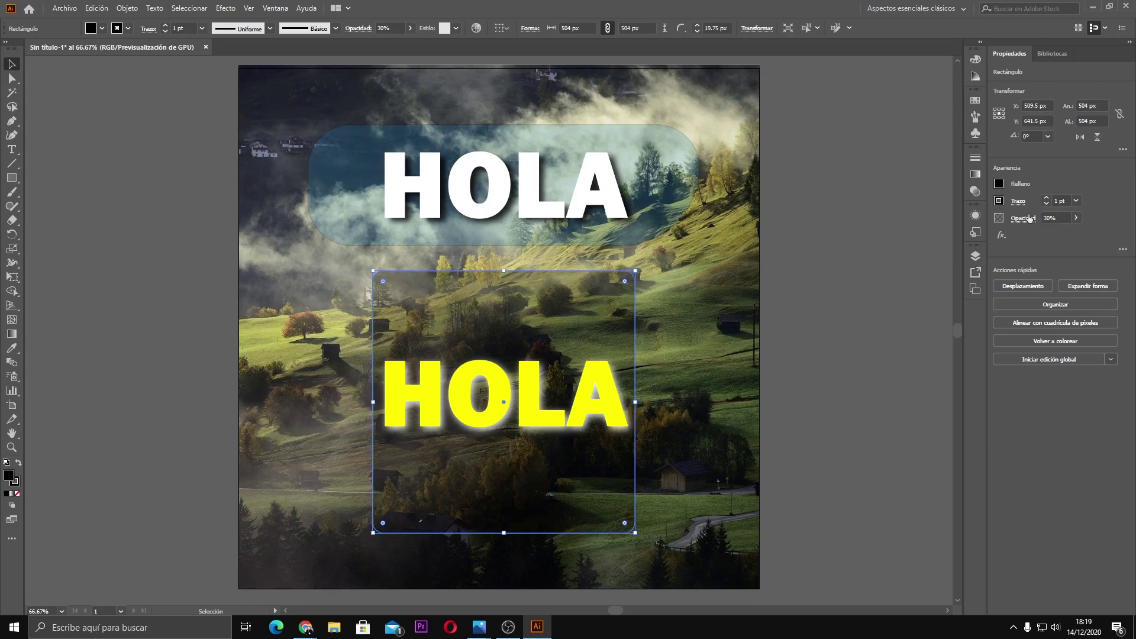
click(812, 348)
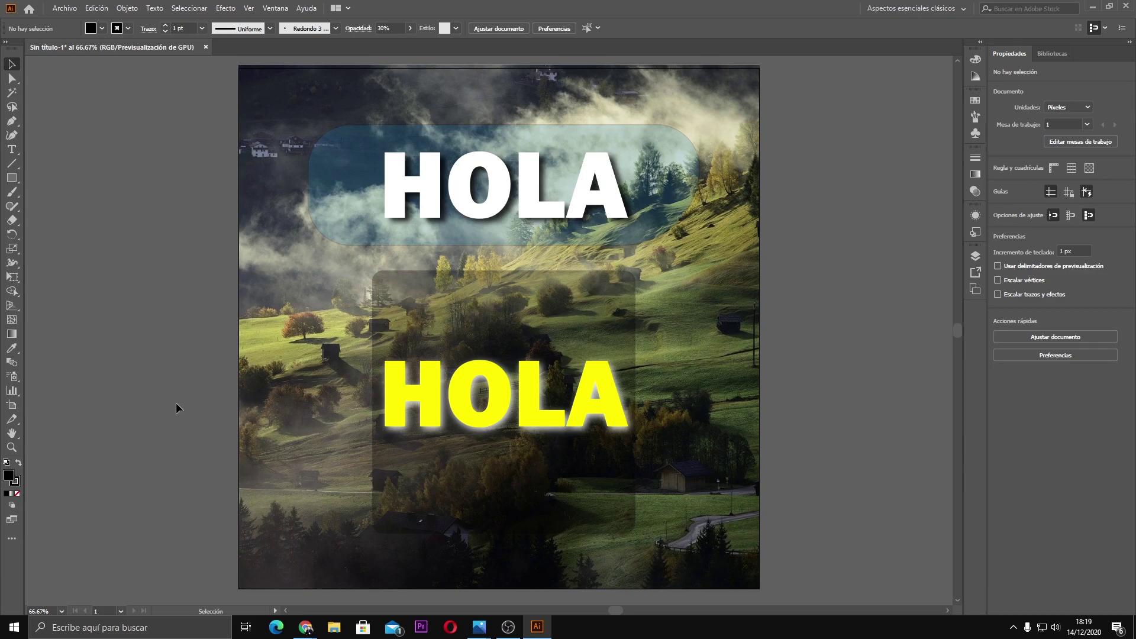
Step: Try 50% opacity on the upper white HOLA text
click(680, 151)
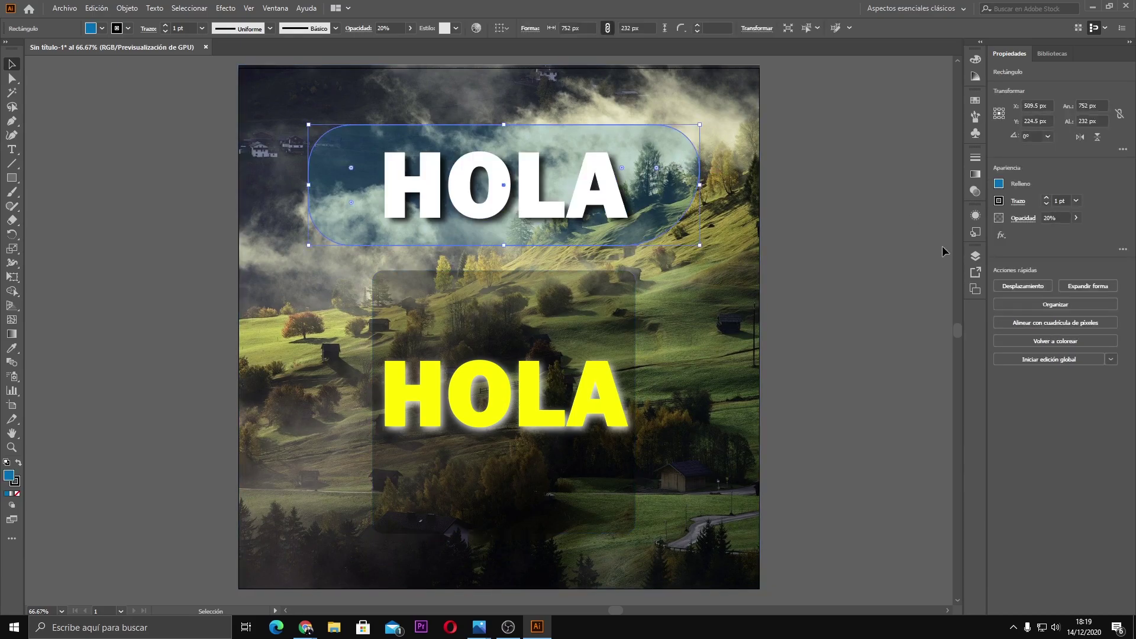
click(814, 353)
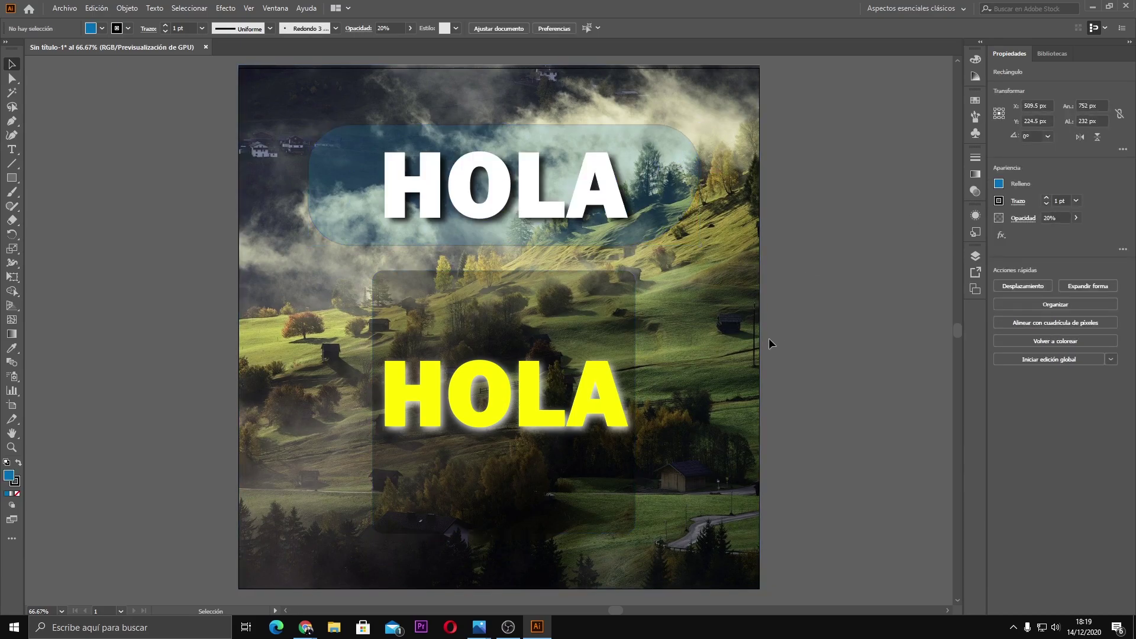
click(532, 195)
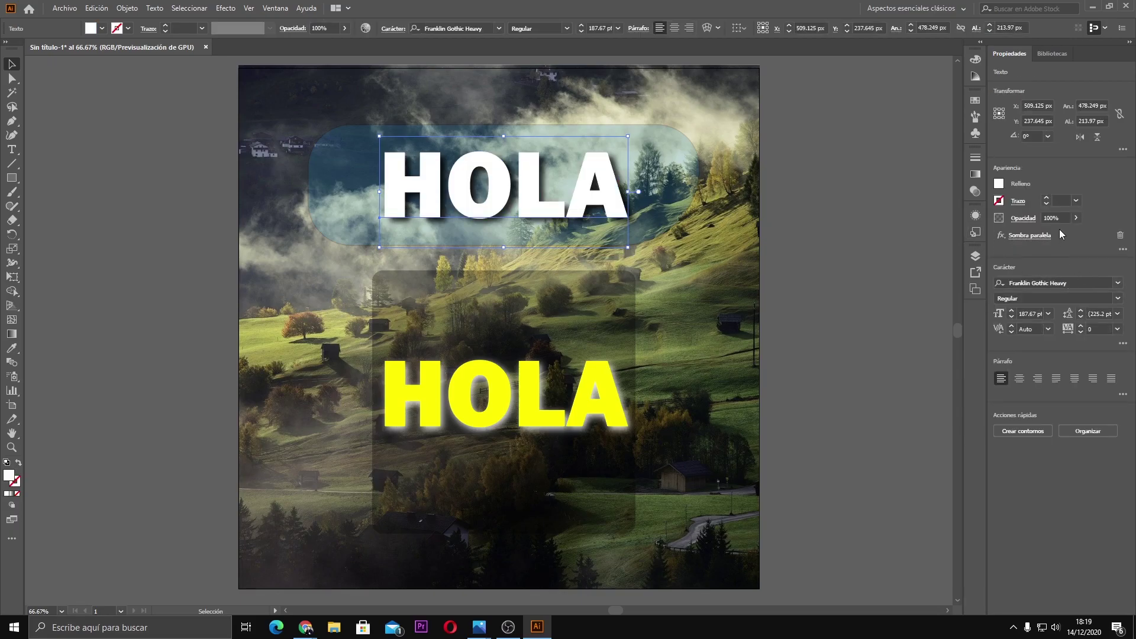
click(1041, 218)
text(50)
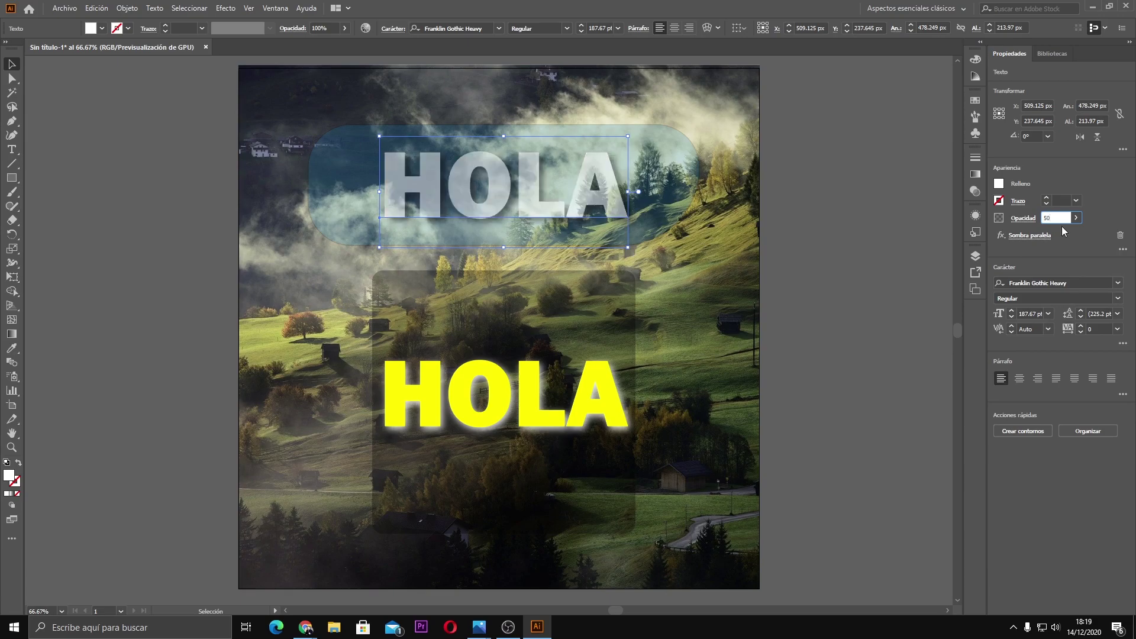
click(732, 372)
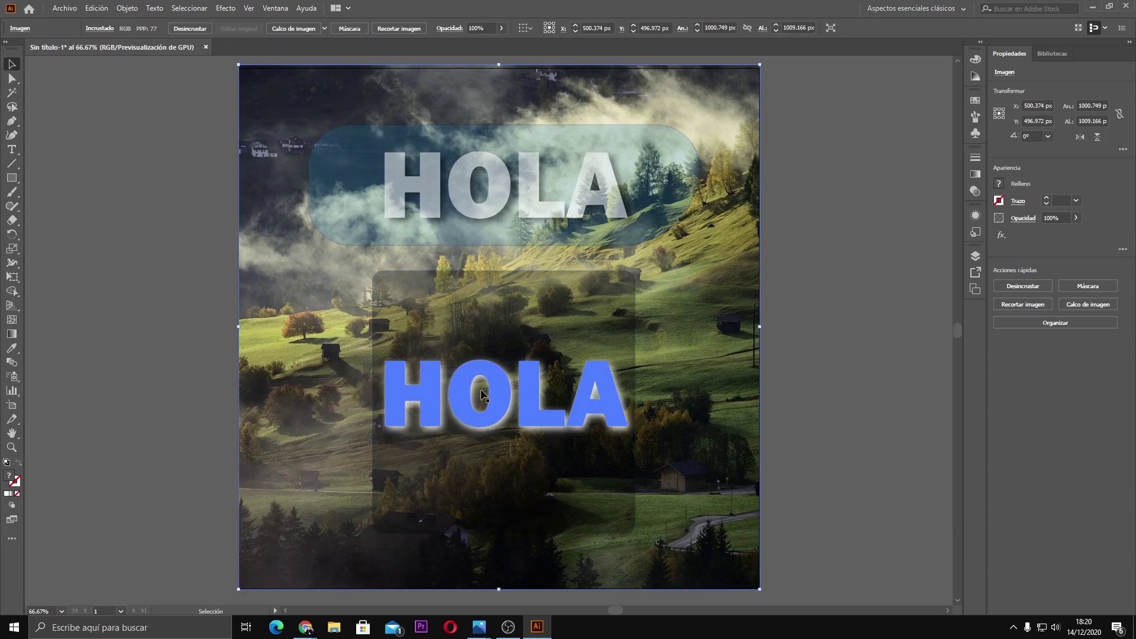
Step: Try 20% opacity on the lower yellow HOLA text
click(498, 389)
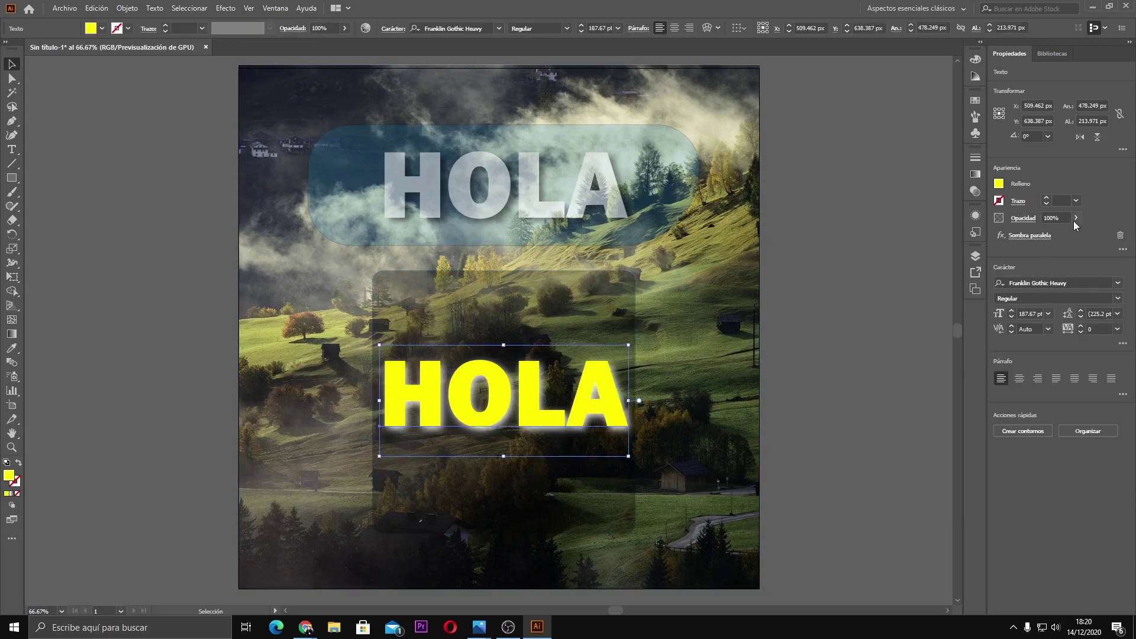
click(1055, 218)
text(20)
key(Return)
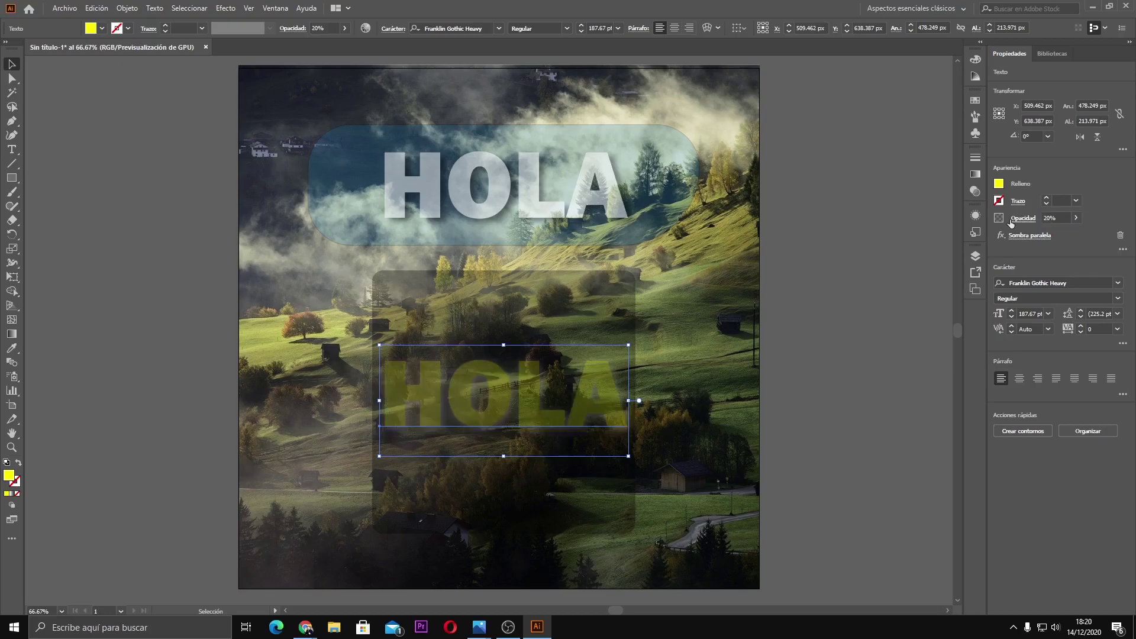
click(736, 296)
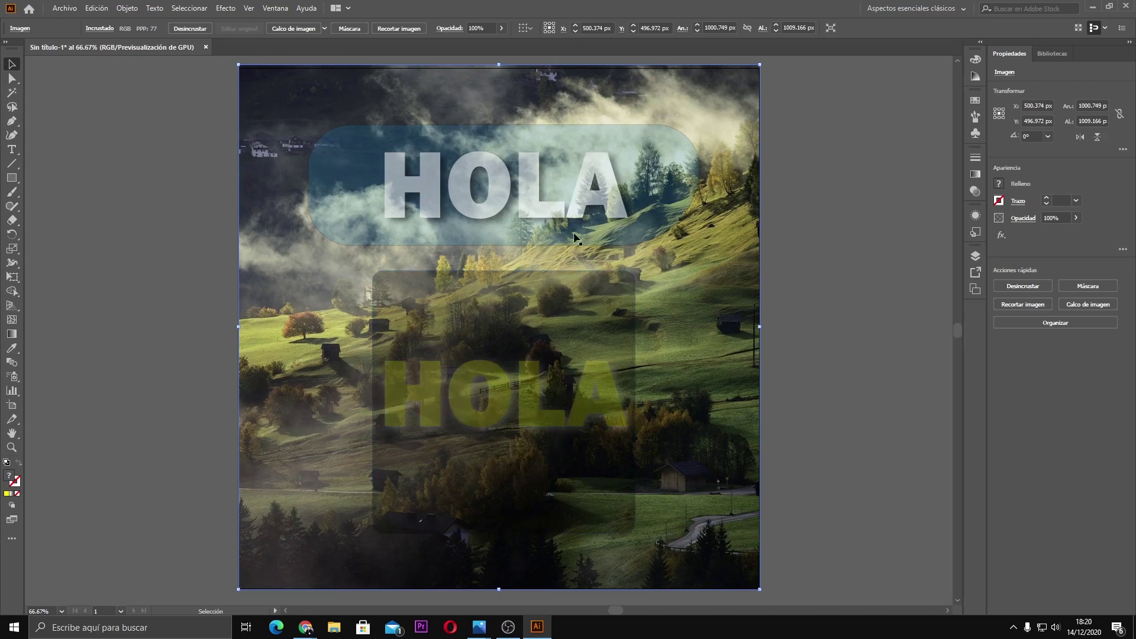
Step: Set the upper white HOLA text's opacity to 80%
click(533, 190)
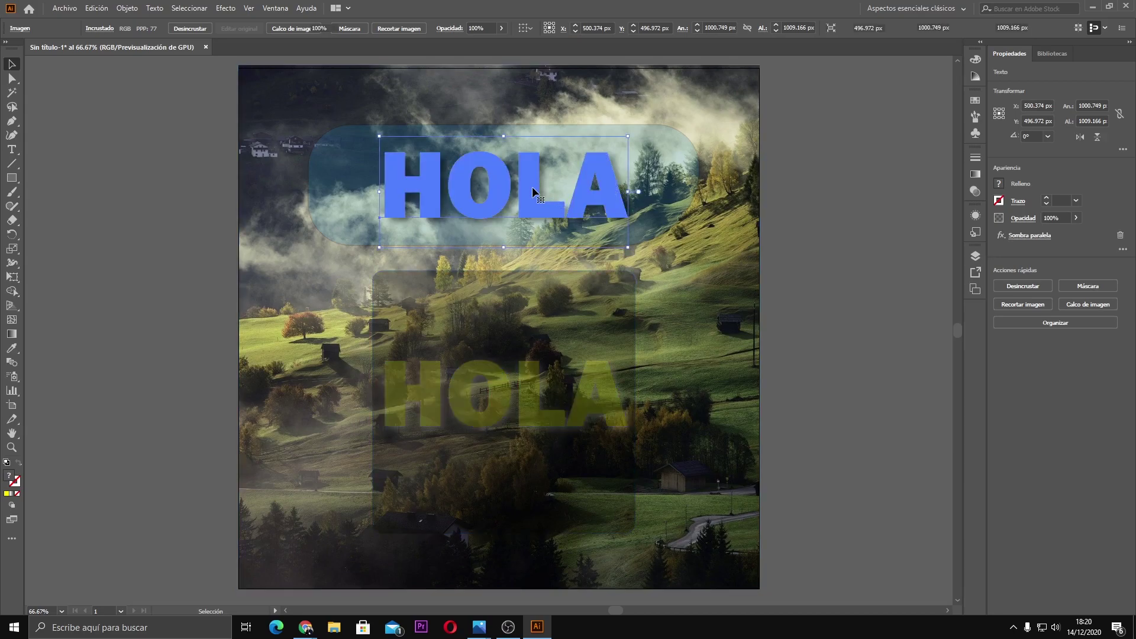
click(1064, 218)
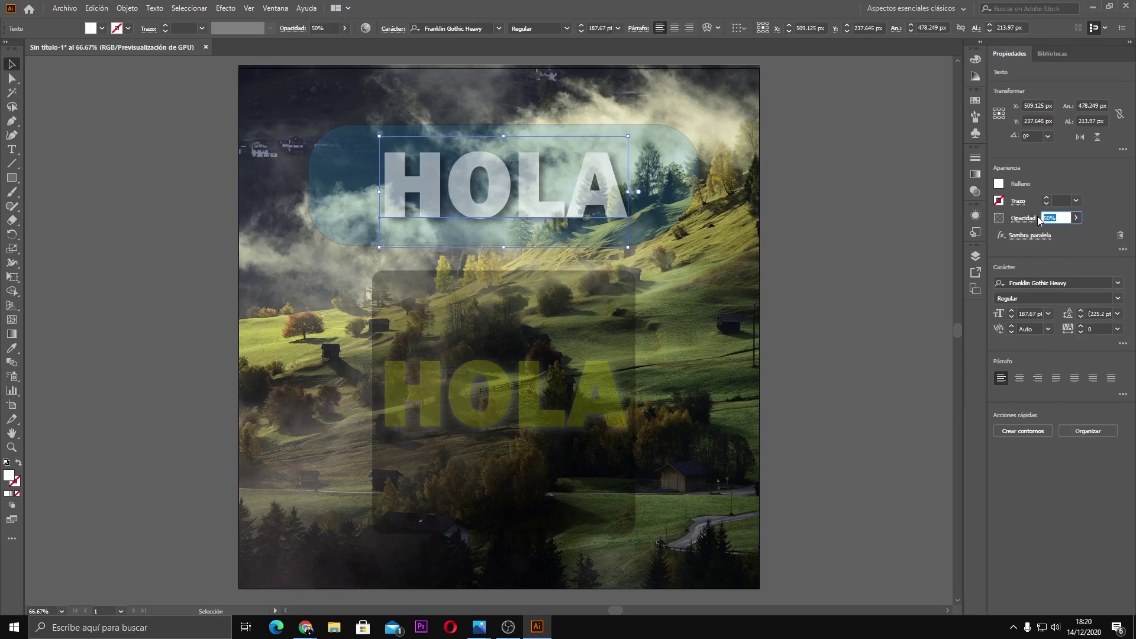
text(80)
key(Return)
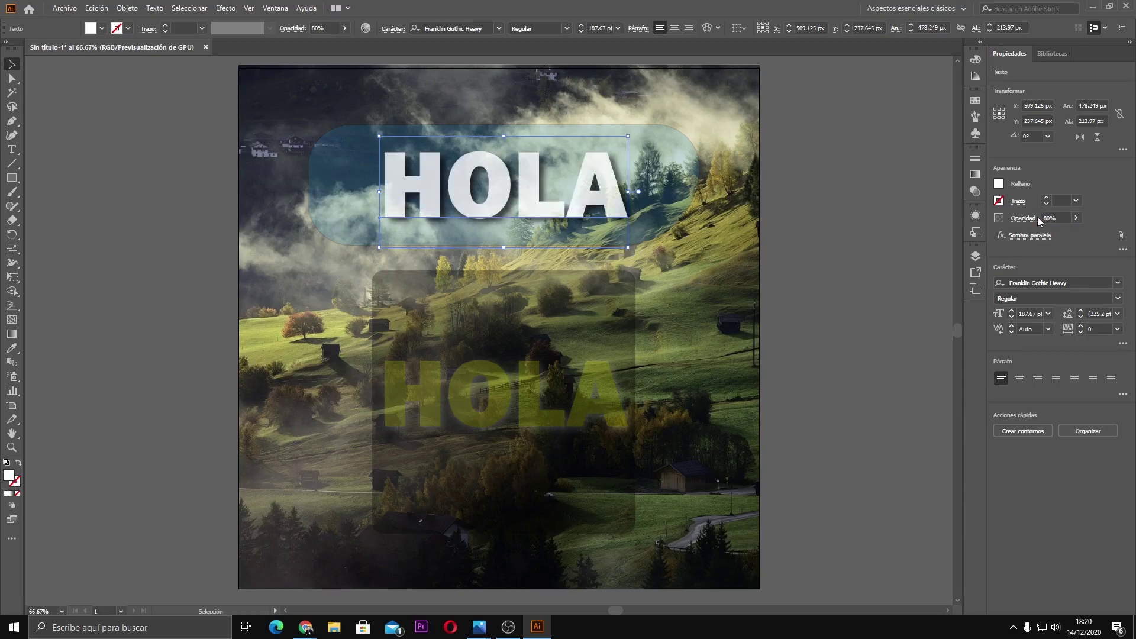
click(828, 424)
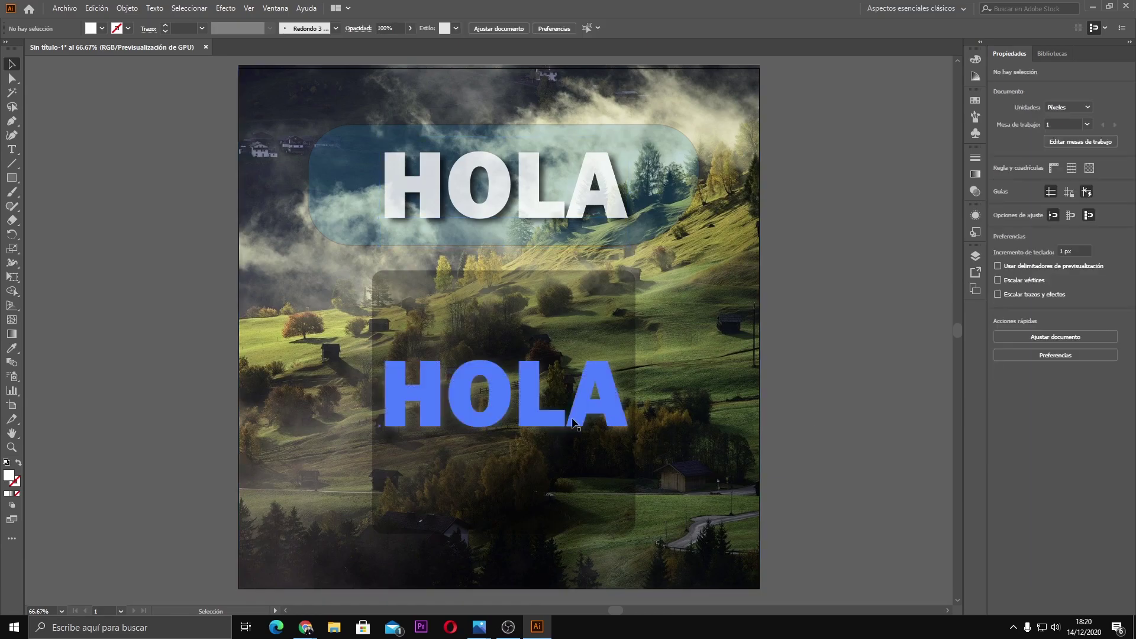
Step: Set the lower yellow HOLA text's opacity to 70%
click(572, 423)
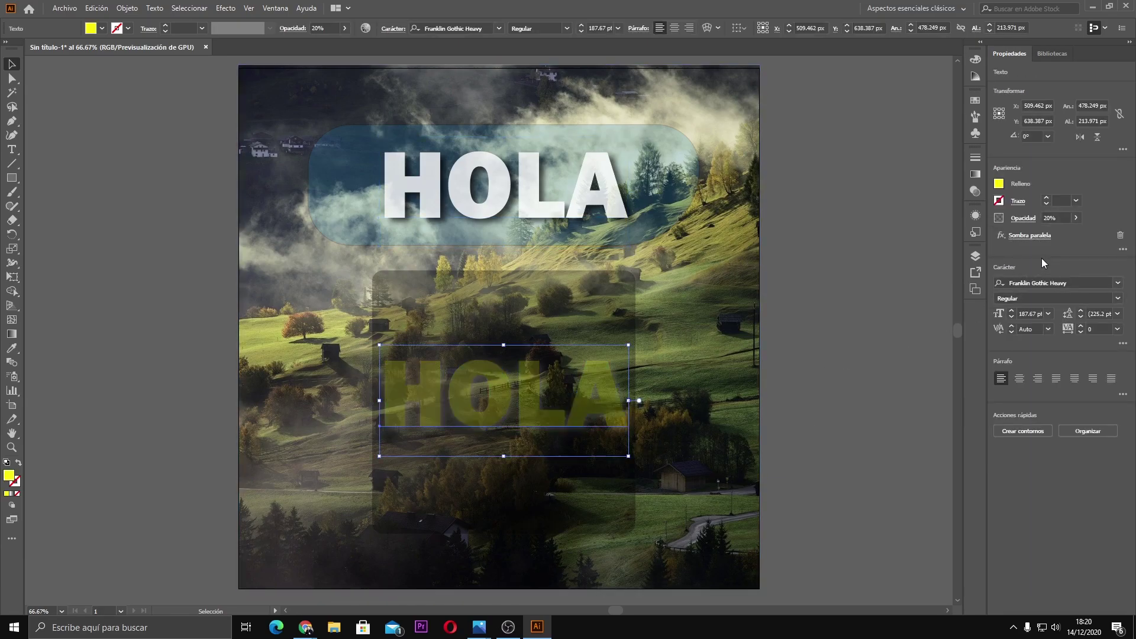
click(1050, 218)
key(BackSpace)
text(0)
key(Return)
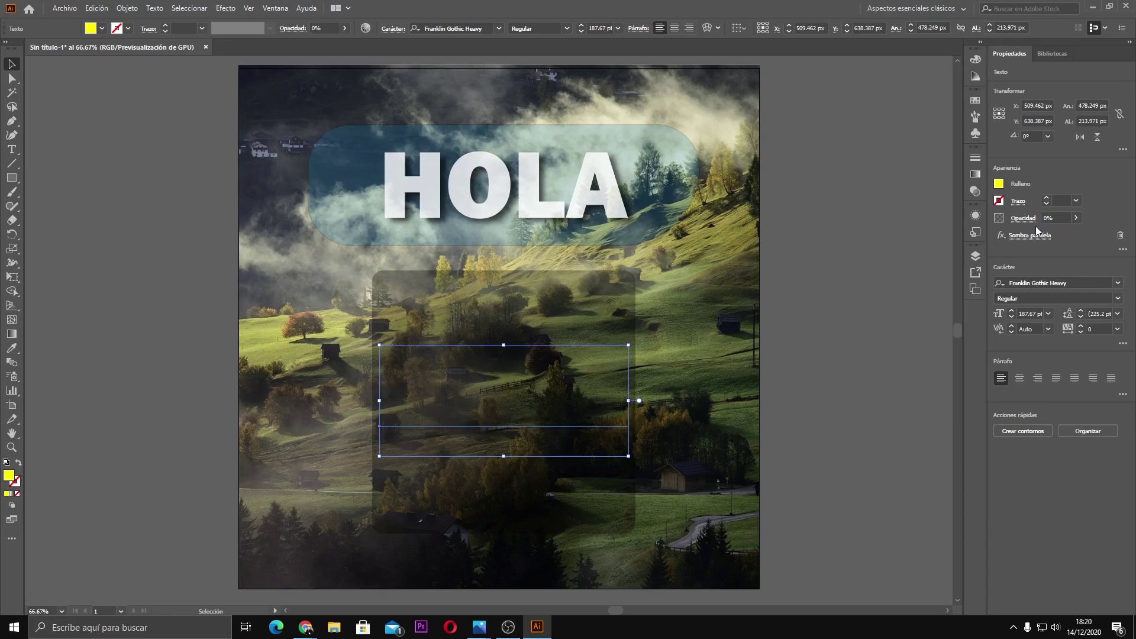
click(1046, 218)
text(0)
key(Return)
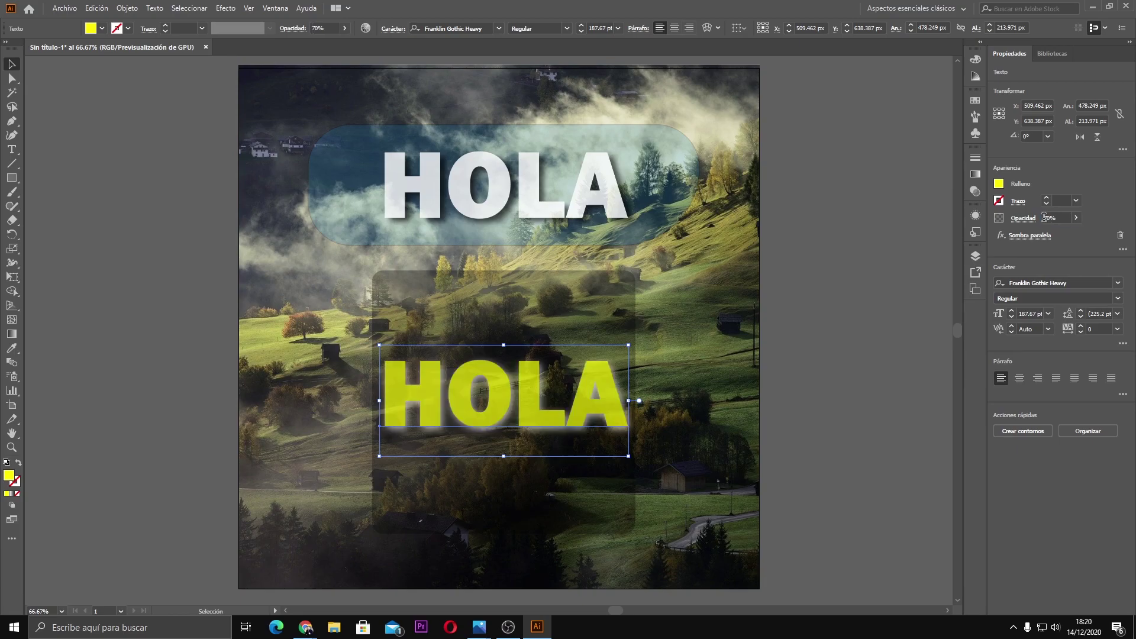
click(861, 314)
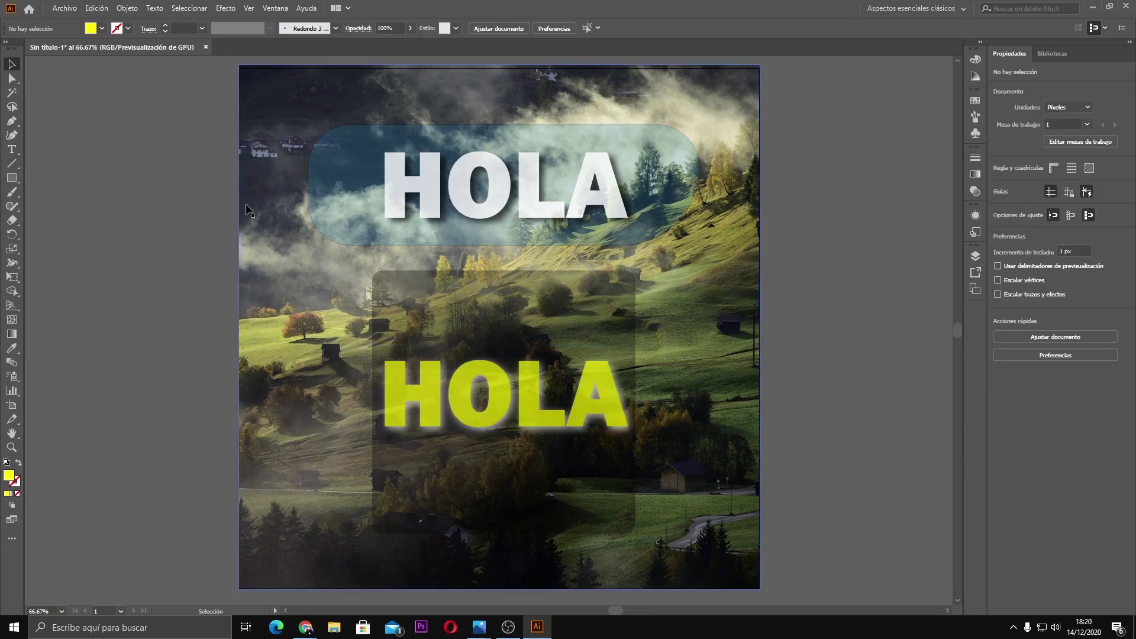
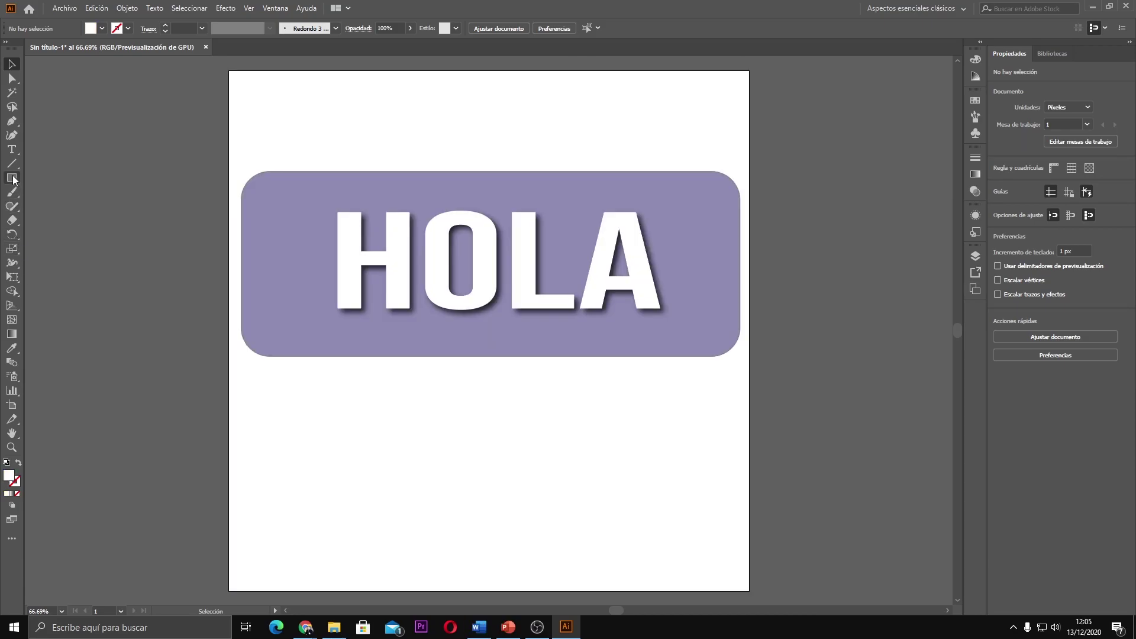
Step: Draw a 311 × 311 px circle with the Ellipse tool below the purple HOLA banner
click(12, 179)
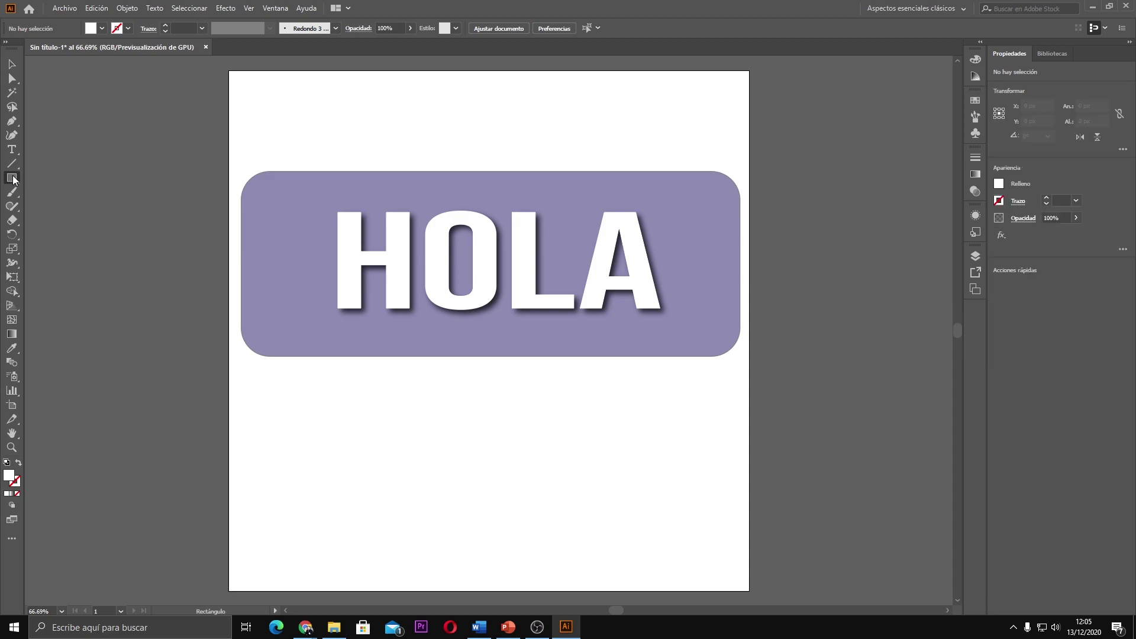
right_click(13, 180)
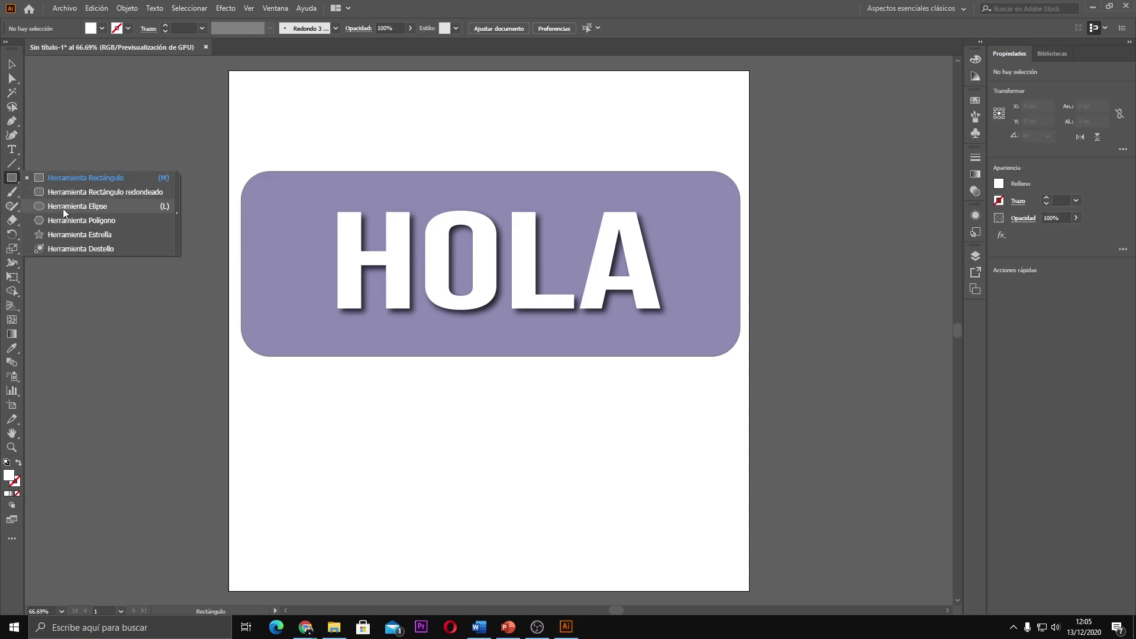
click(14, 178)
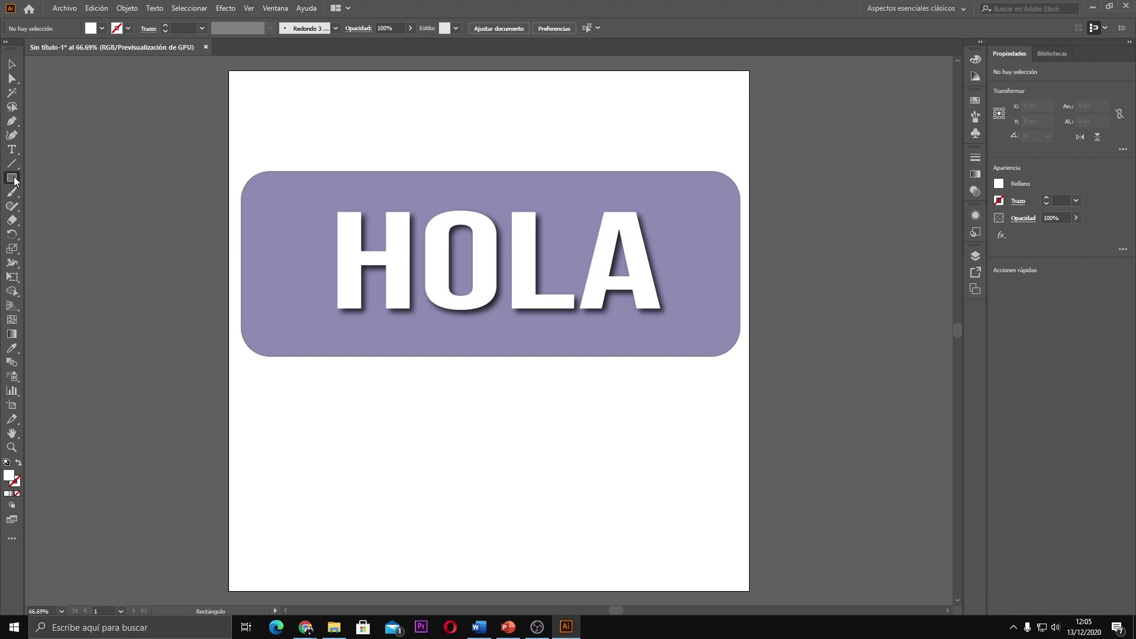
right_click(15, 181)
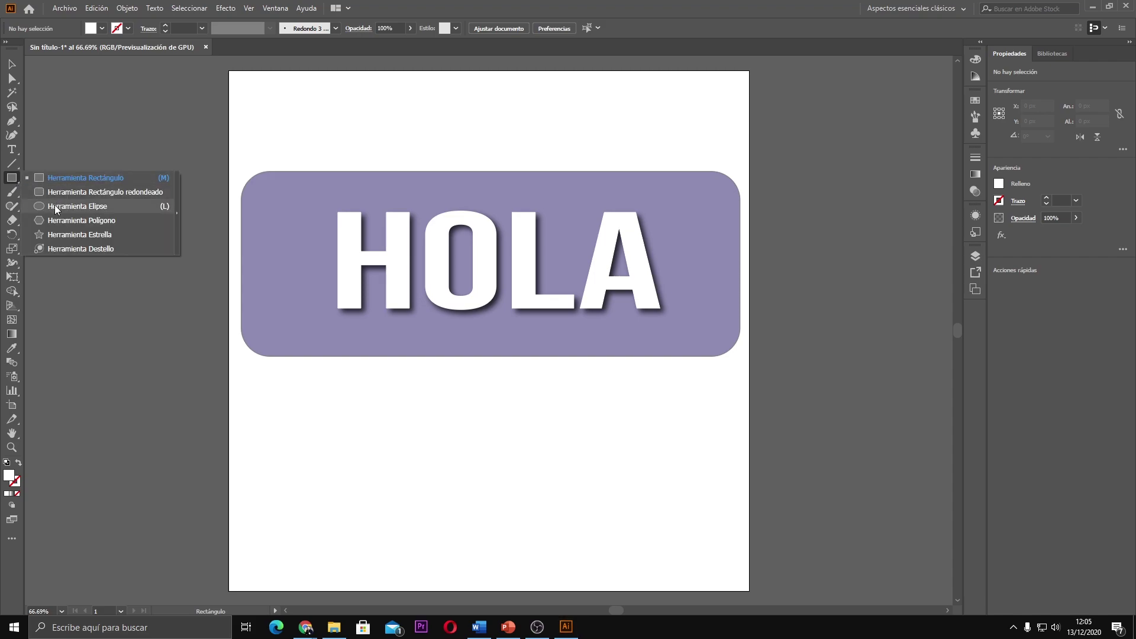
click(81, 206)
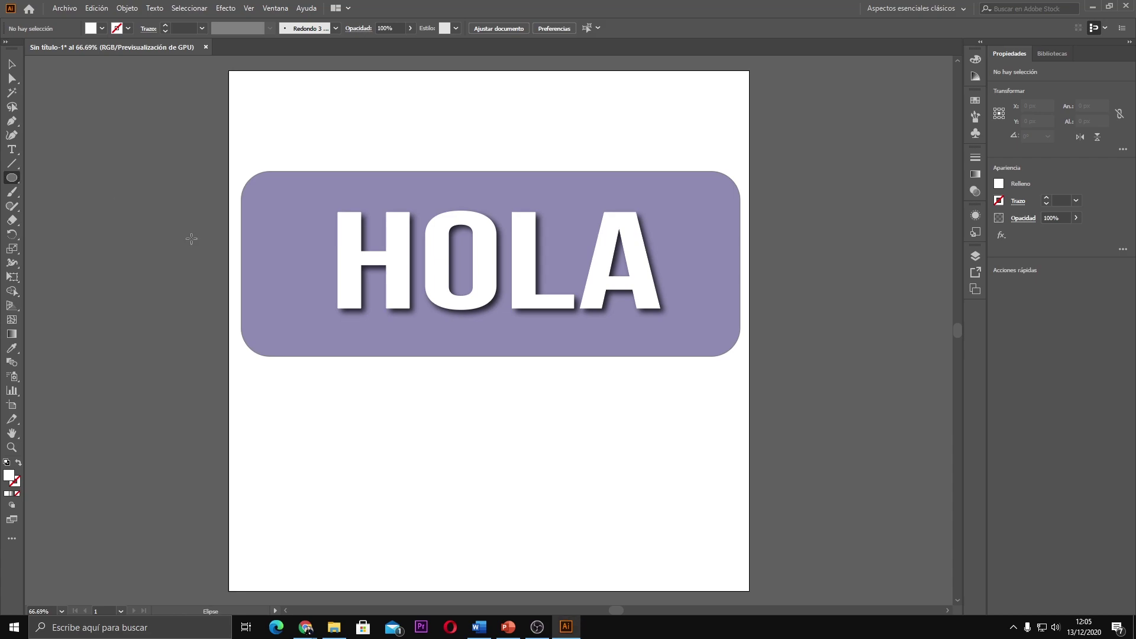
mouse_move(353, 384)
mouse_down()
mouse_move(442, 413)
mouse_move(468, 481)
mouse_up()
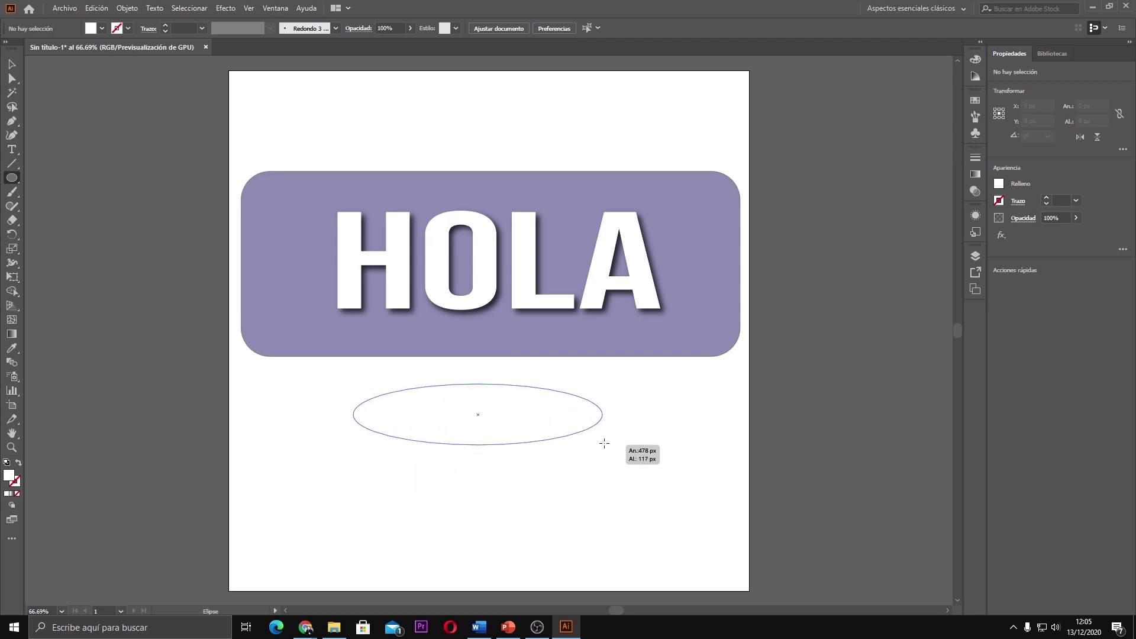
mouse_move(469, 481)
mouse_down()
mouse_move(607, 428)
mouse_move(523, 434)
mouse_move(494, 420)
mouse_move(534, 438)
mouse_move(515, 450)
mouse_up()
key(shift)
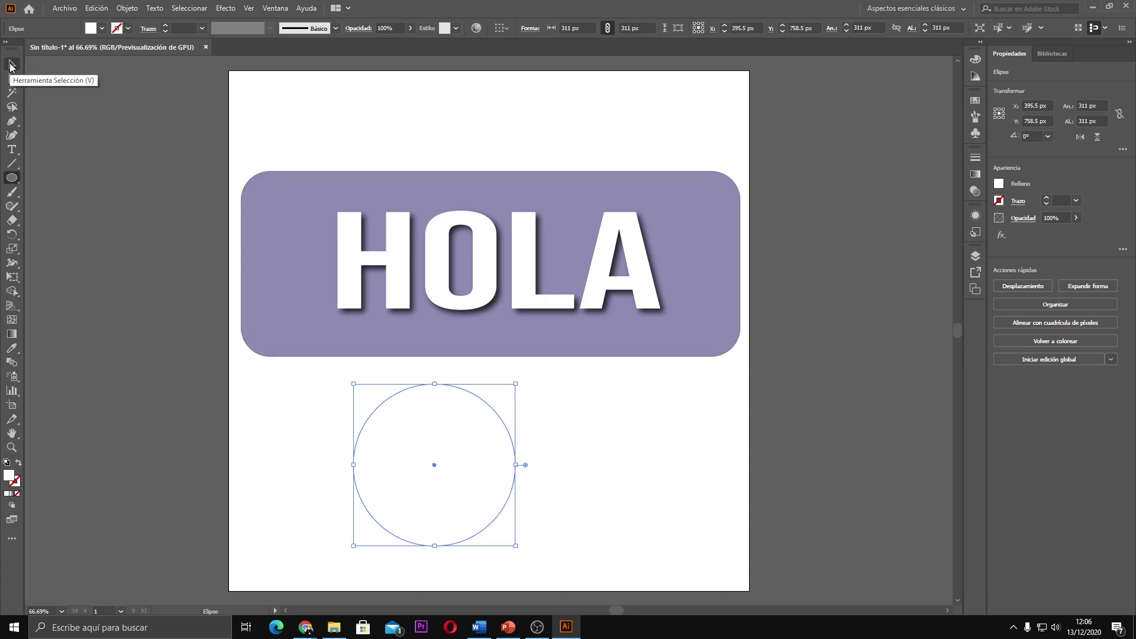
Step: Move the circle up and to the right and fill it blue
click(12, 64)
drag(429, 418, 505, 402)
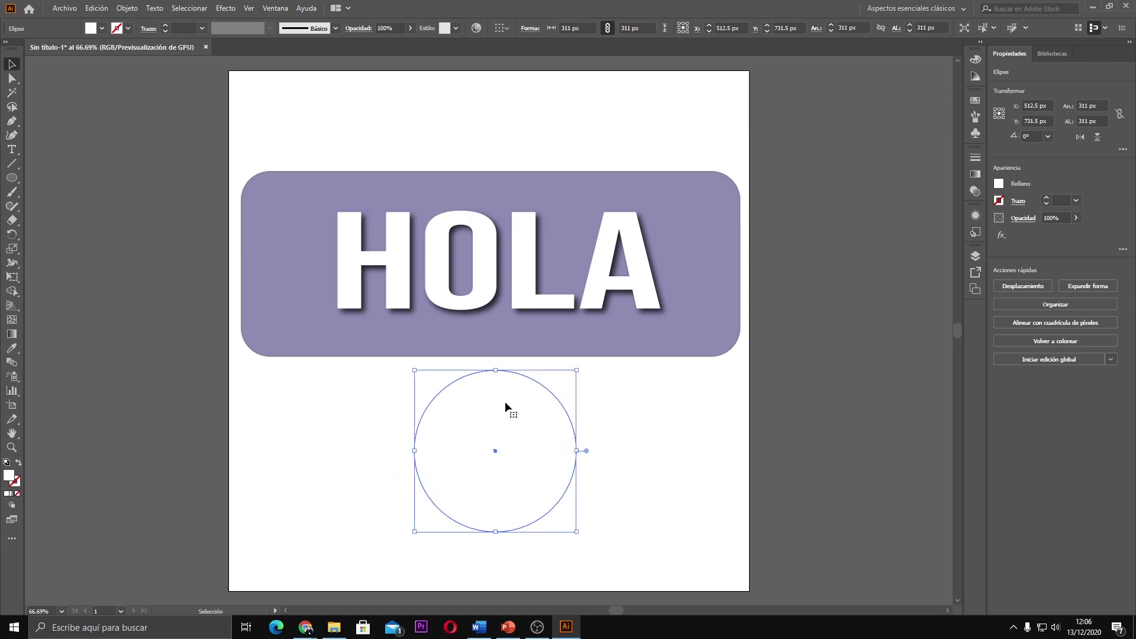
click(1000, 184)
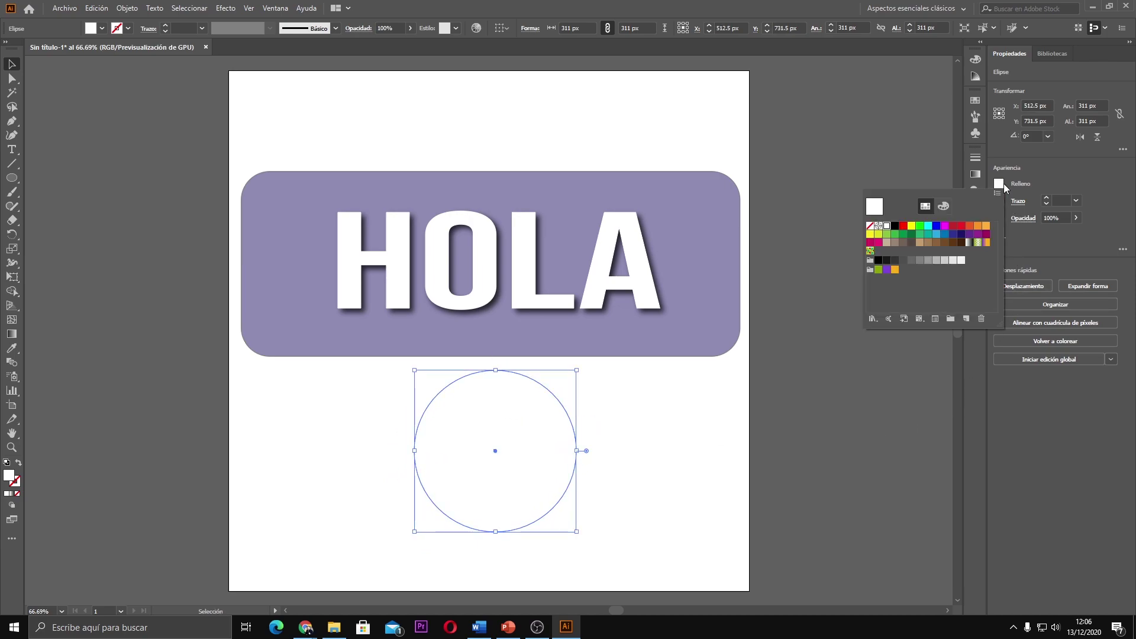
click(928, 226)
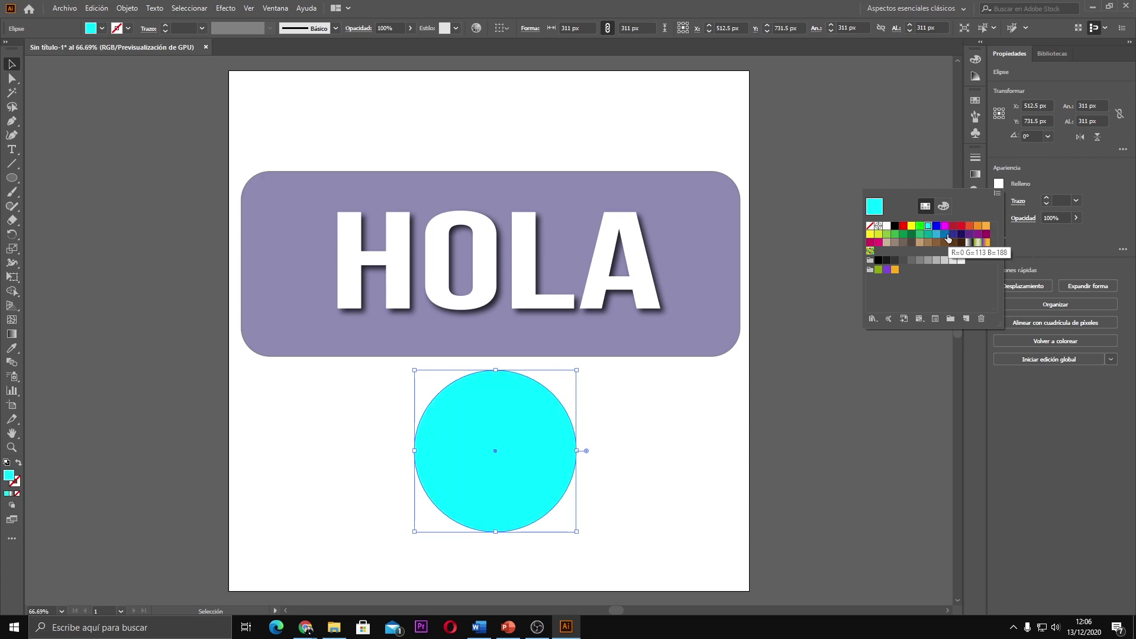
click(945, 235)
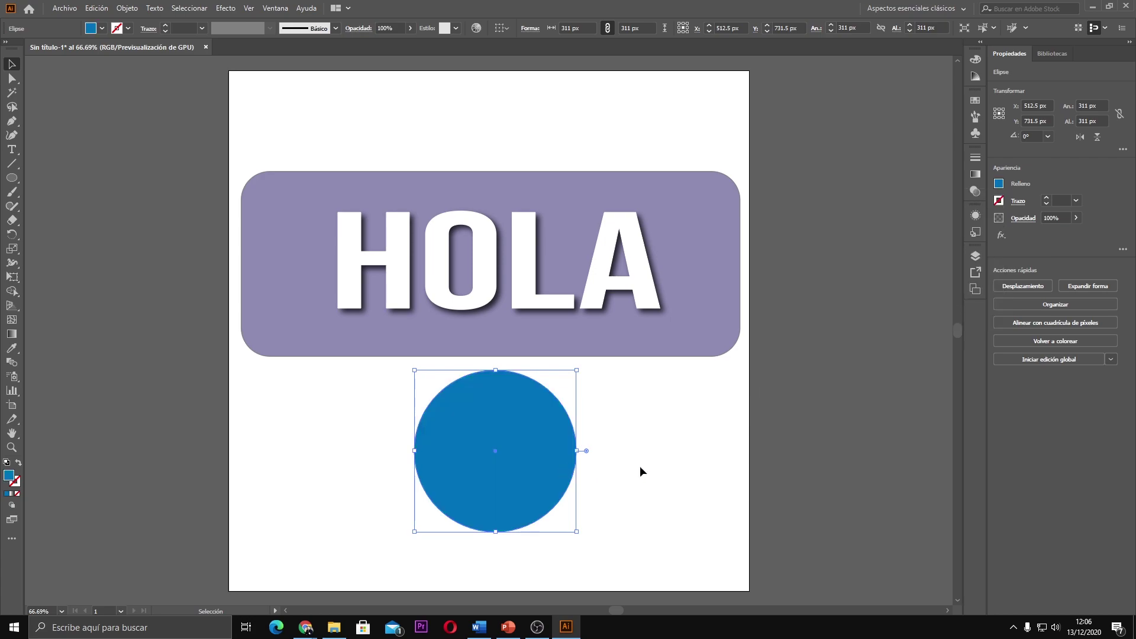
click(586, 482)
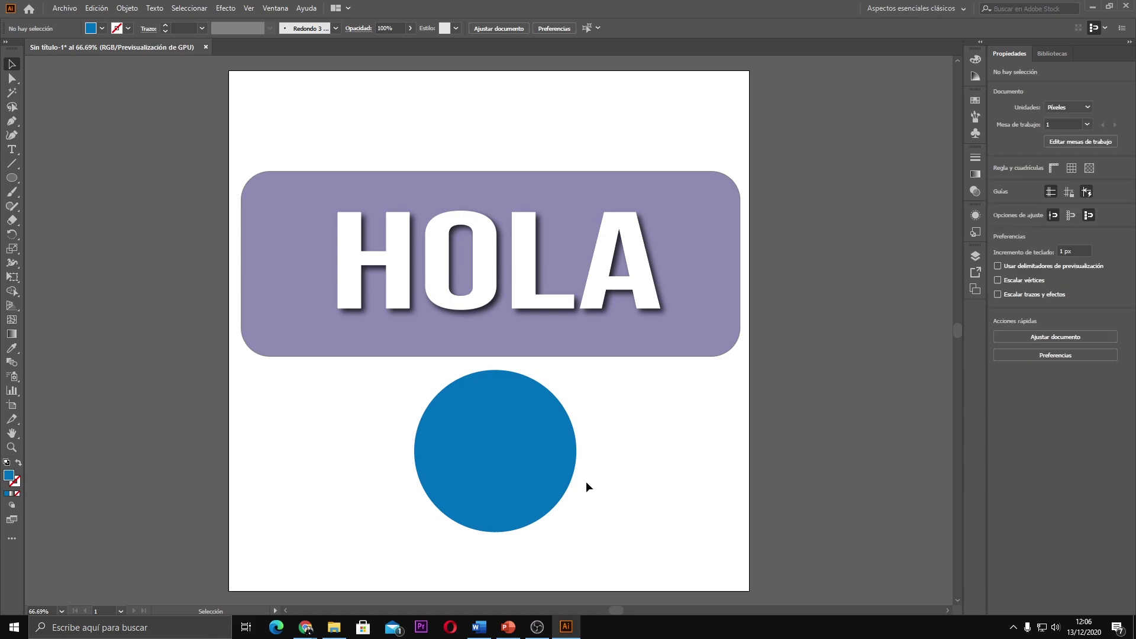
Step: Preview an Effect > Stylize > Drop Shadow on the blue circle
click(537, 463)
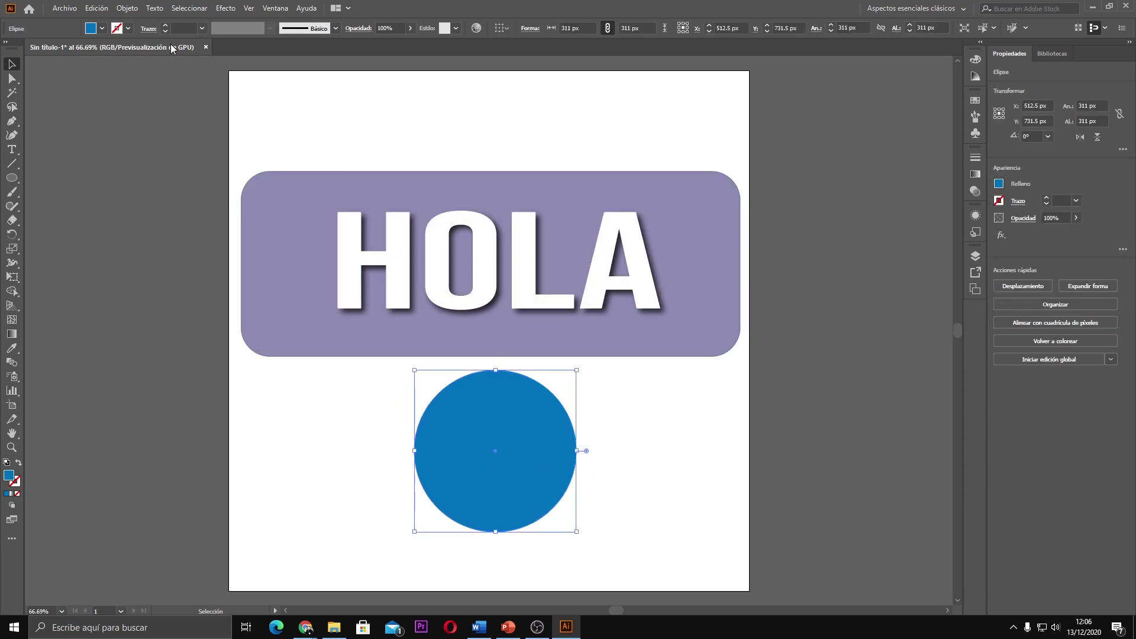
click(225, 8)
mouse_move(242, 122)
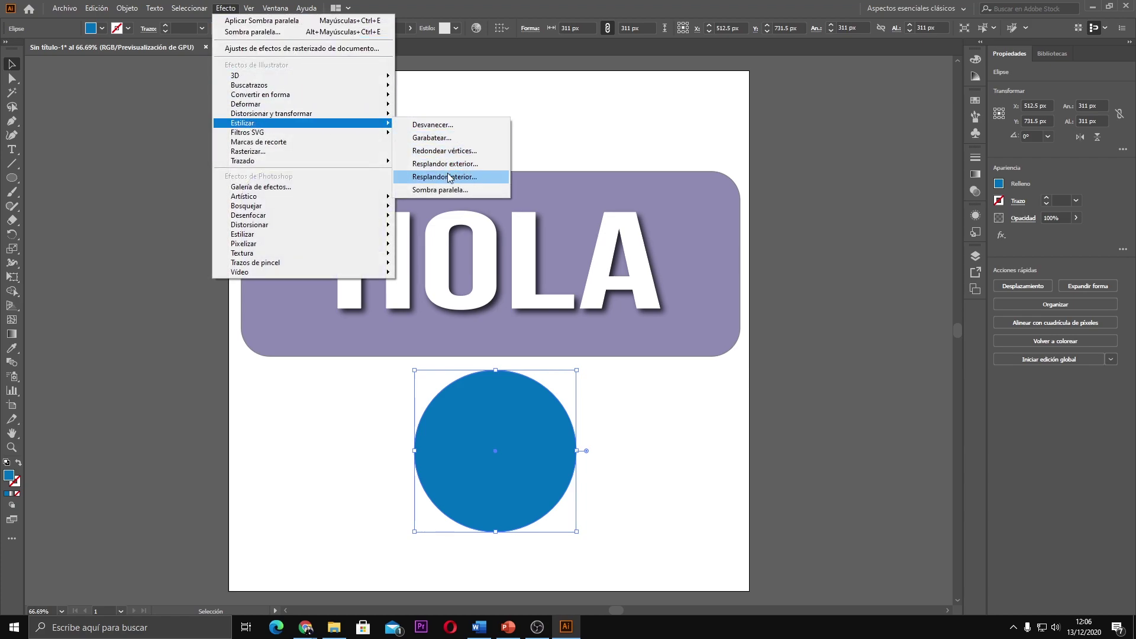
click(454, 190)
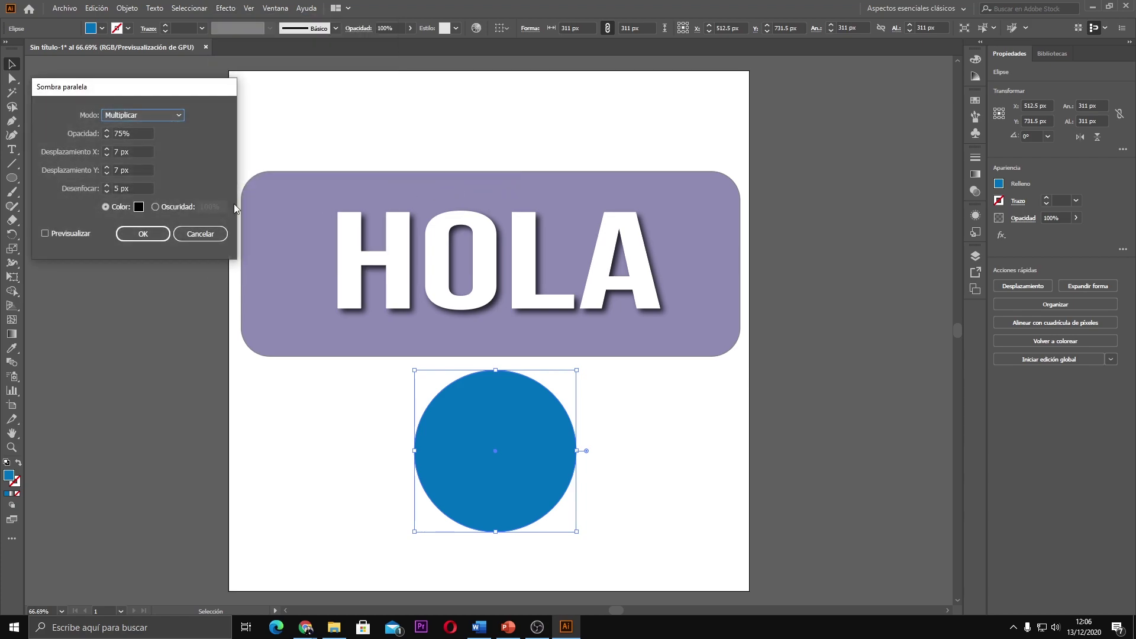
click(70, 233)
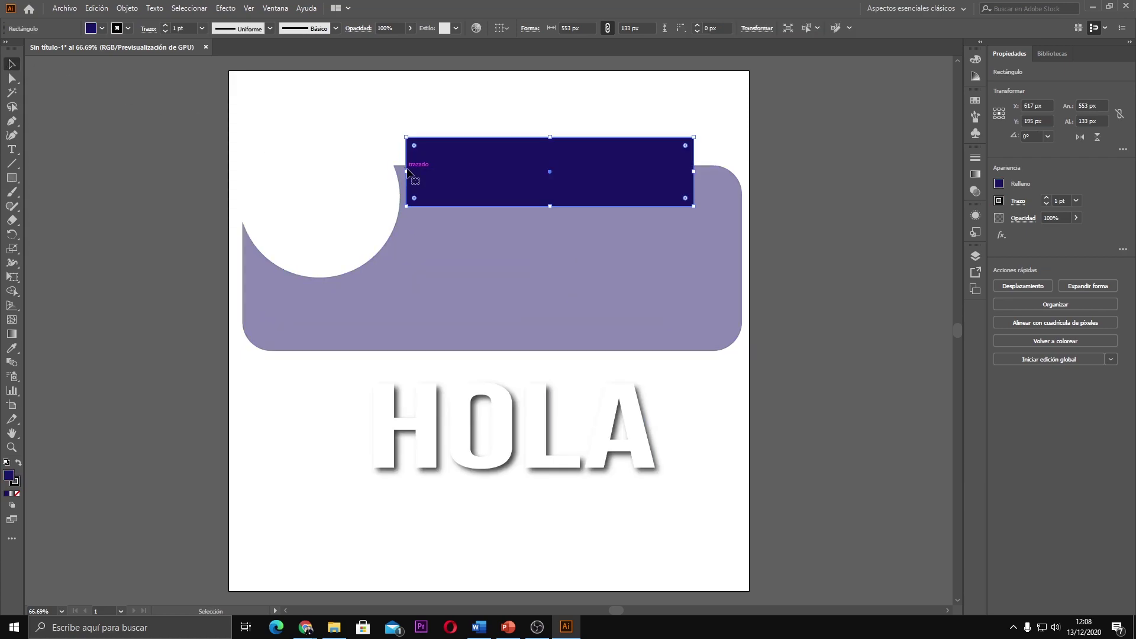
Step: Widen the navy rectangle and tilt it diagonally across the purple banner
drag(407, 171, 375, 172)
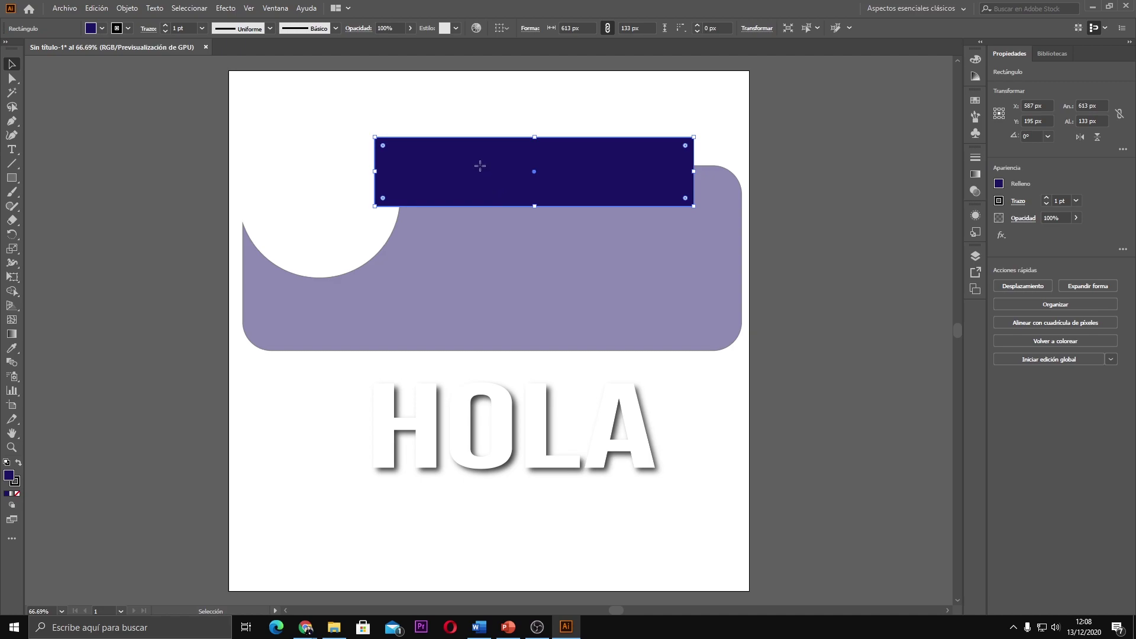
mouse_move(480, 166)
mouse_down()
mouse_move(572, 283)
mouse_move(573, 268)
mouse_up()
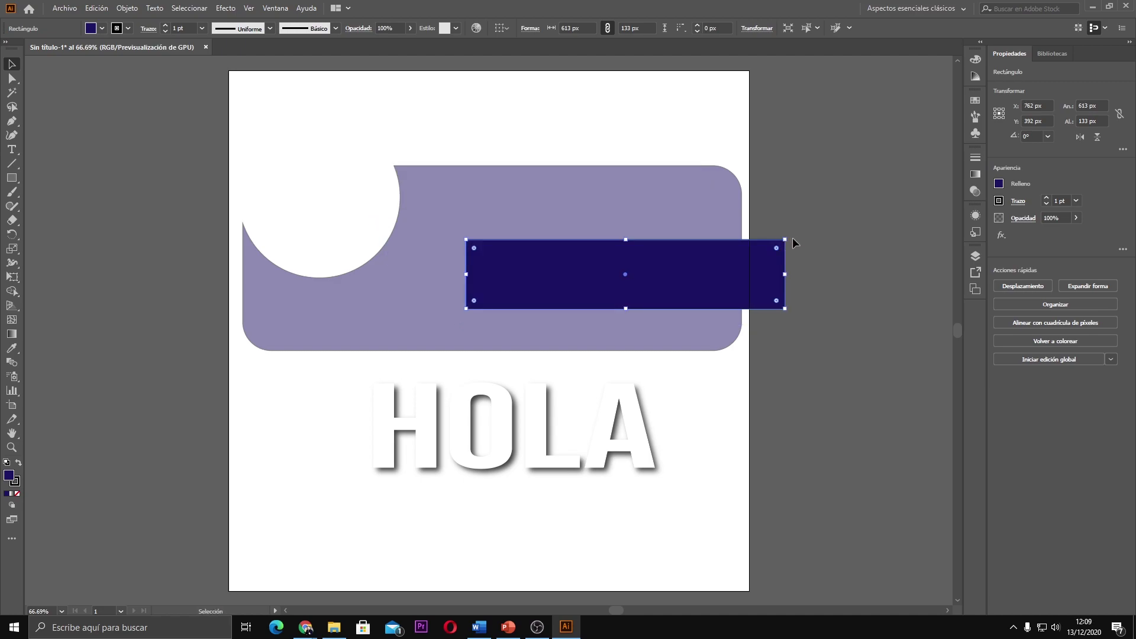
drag(787, 239, 746, 153)
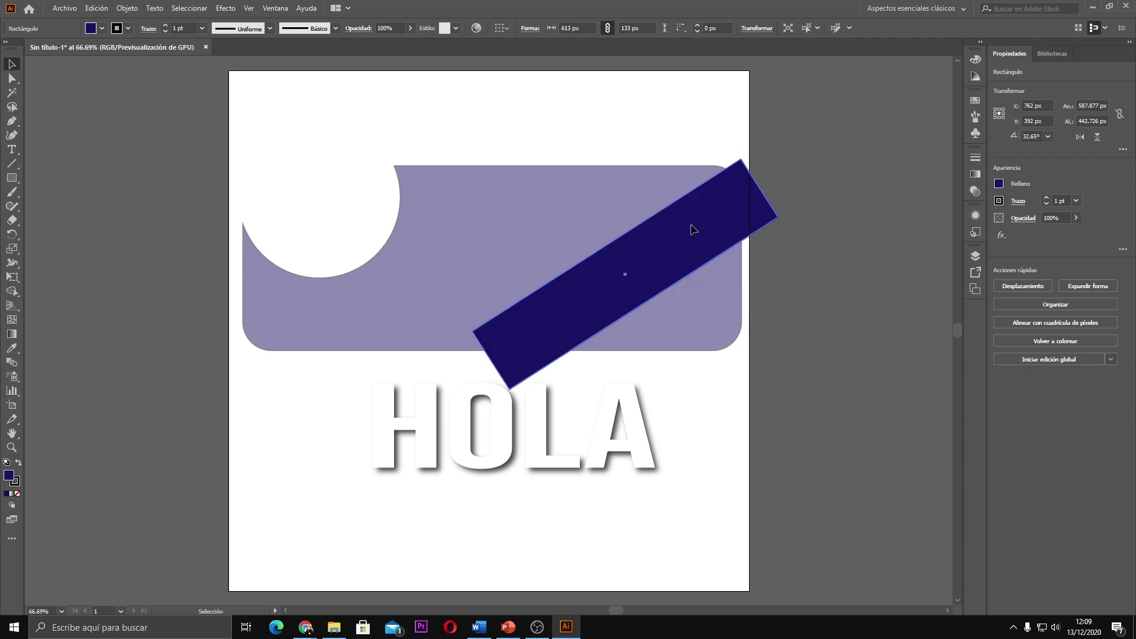
drag(695, 233, 682, 200)
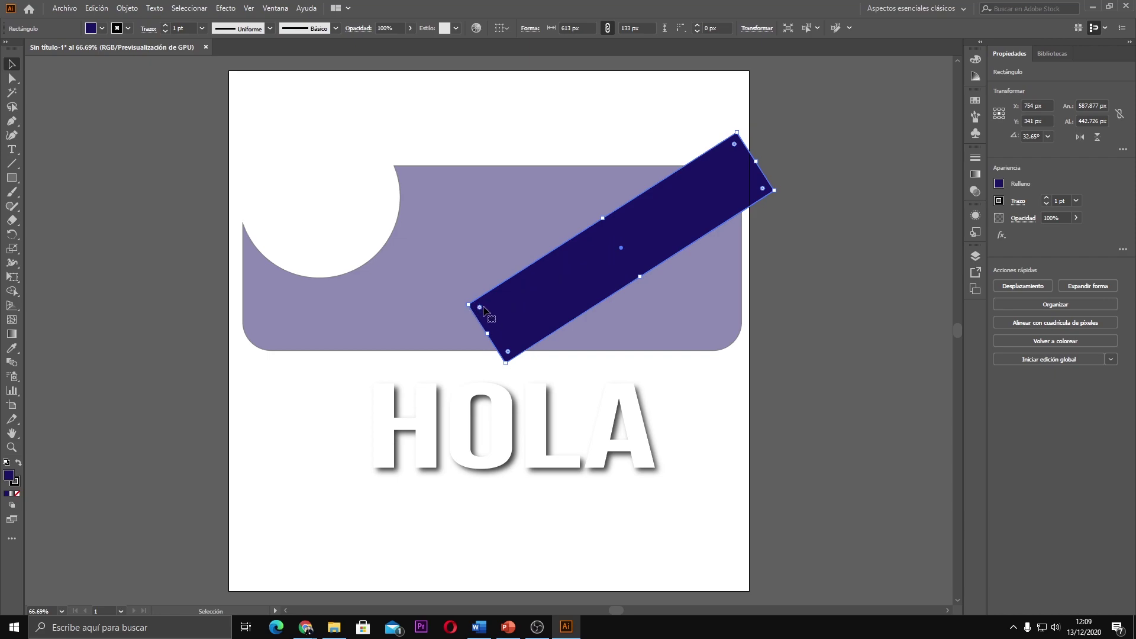
drag(478, 307, 467, 305)
Step: Set the bar's tilt to 21.69° and round it into a 613 × 133 px pill near the banner's top-right
drag(739, 130, 761, 156)
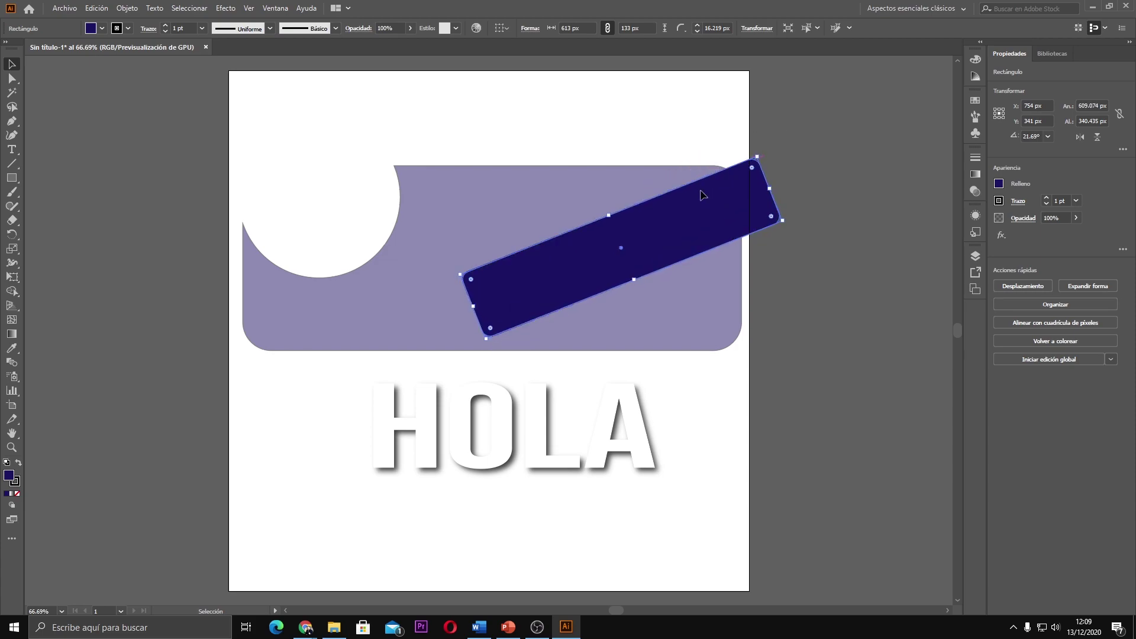
drag(700, 195, 662, 189)
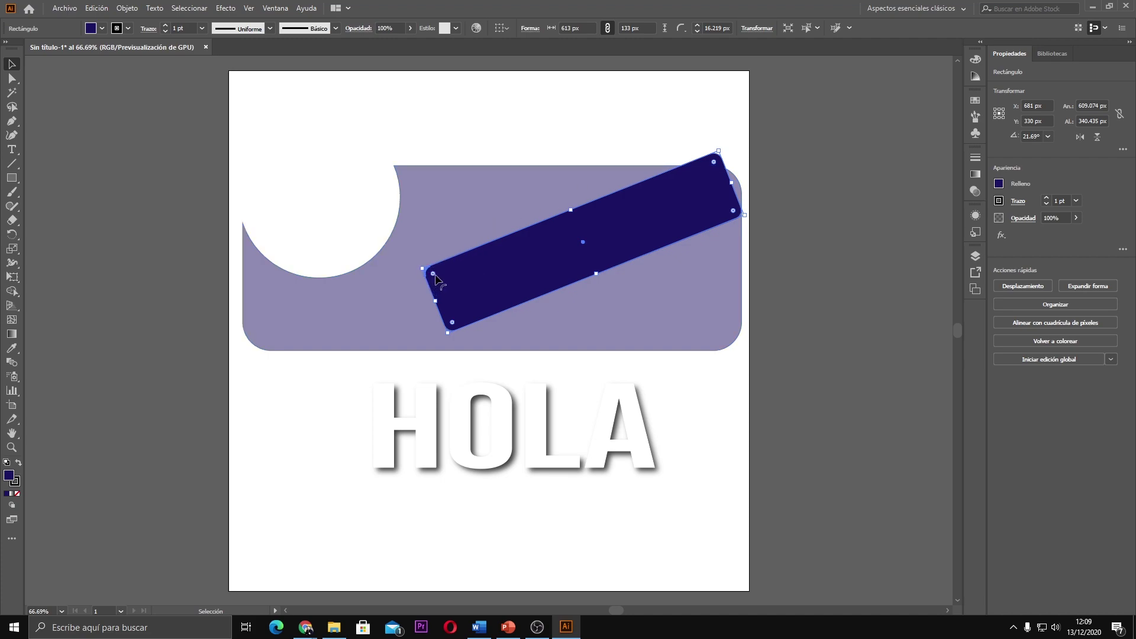
mouse_move(435, 275)
mouse_down()
mouse_move(474, 287)
mouse_move(526, 269)
mouse_up()
drag(648, 210, 681, 197)
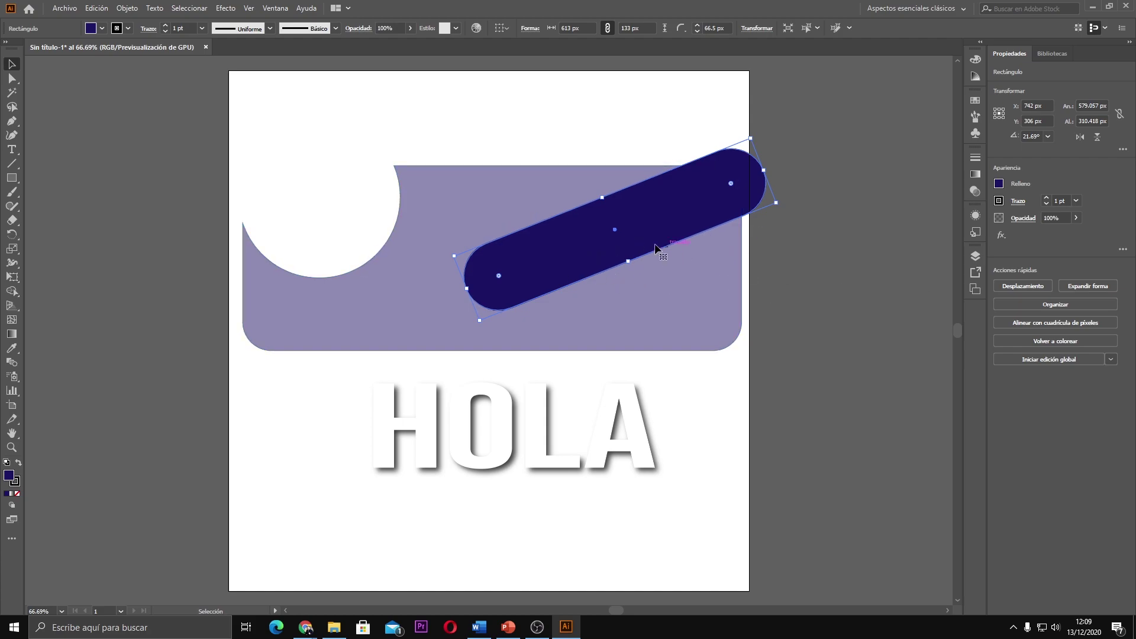
shift+click(522, 188)
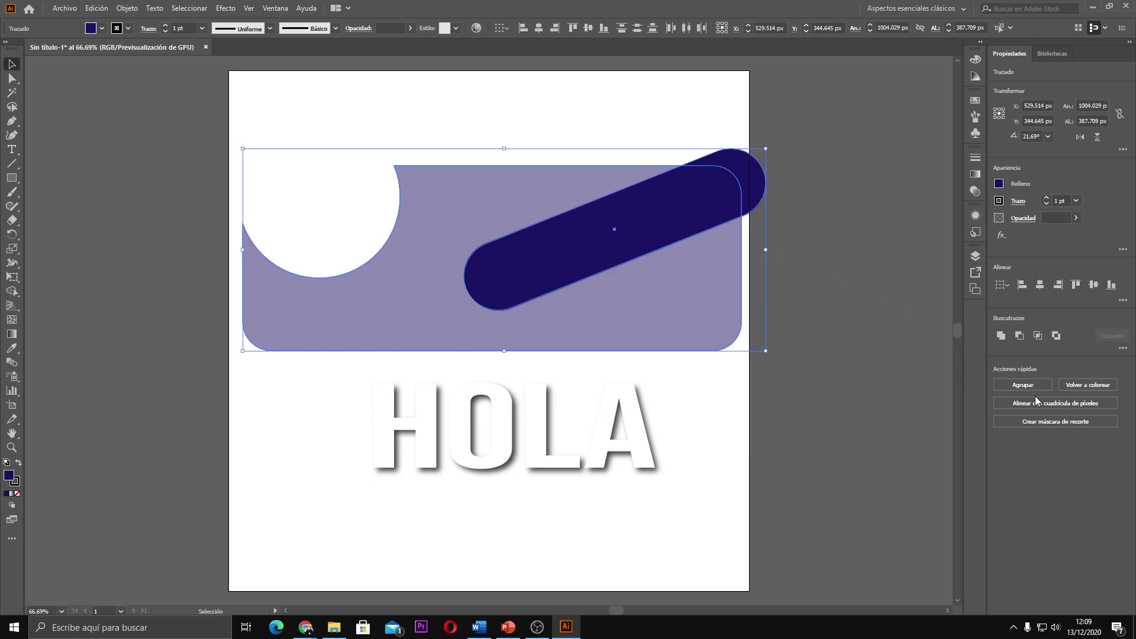
Step: Subtract the pill from the purple banner, leaving a white diagonal slot
click(1019, 335)
click(852, 324)
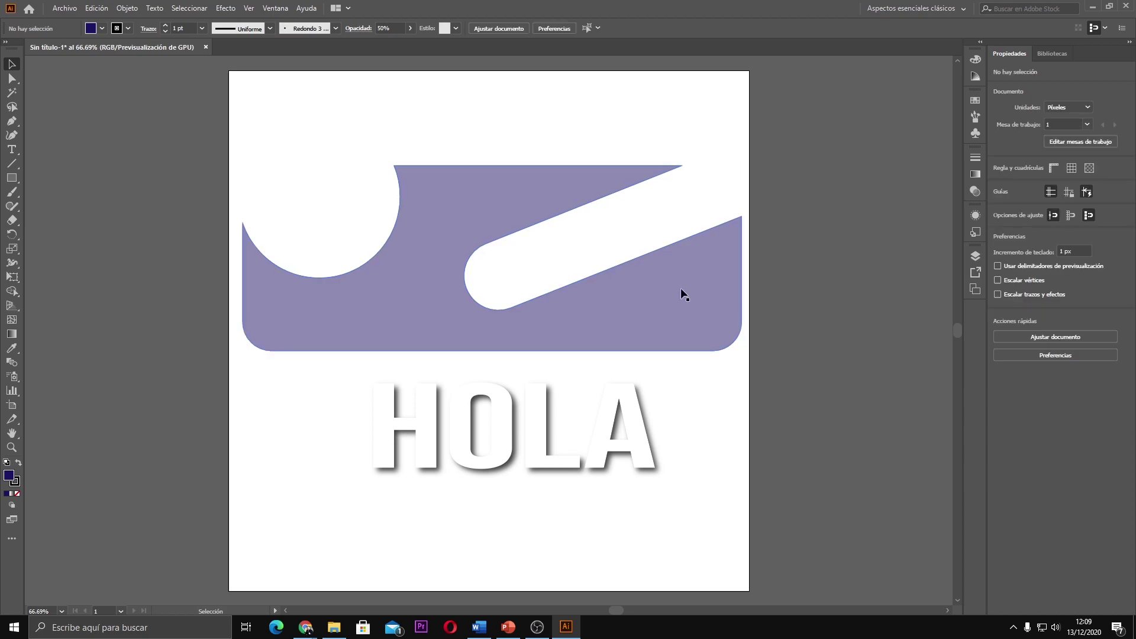
click(473, 247)
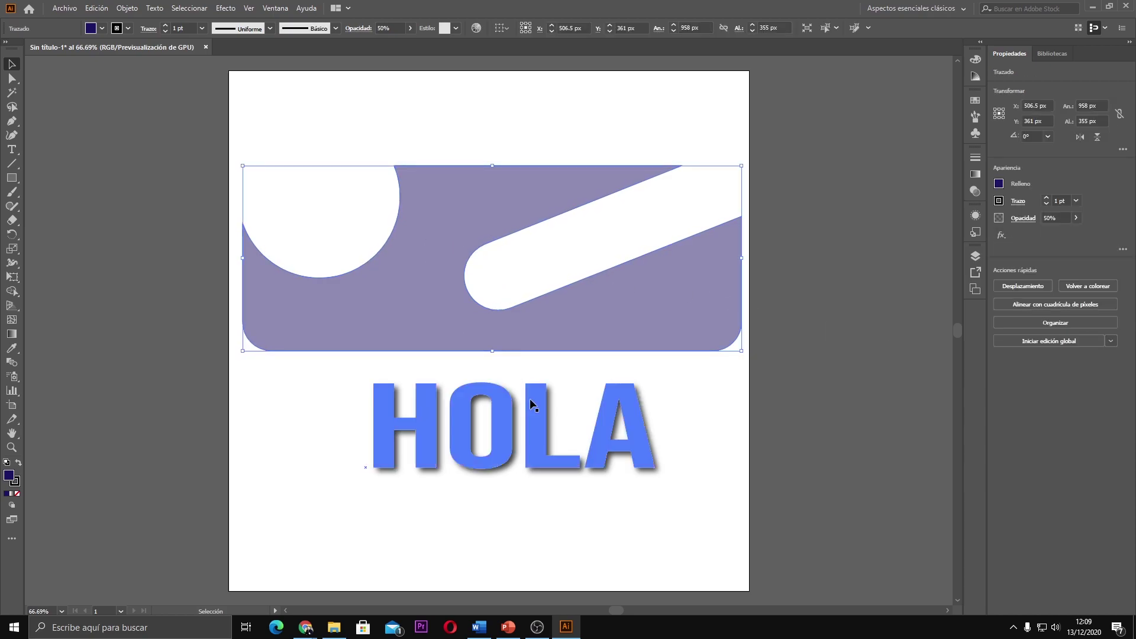
Step: Fit HOLA inside the slot, rotated 20.99° and slightly shrunk
click(532, 400)
drag(534, 401, 642, 253)
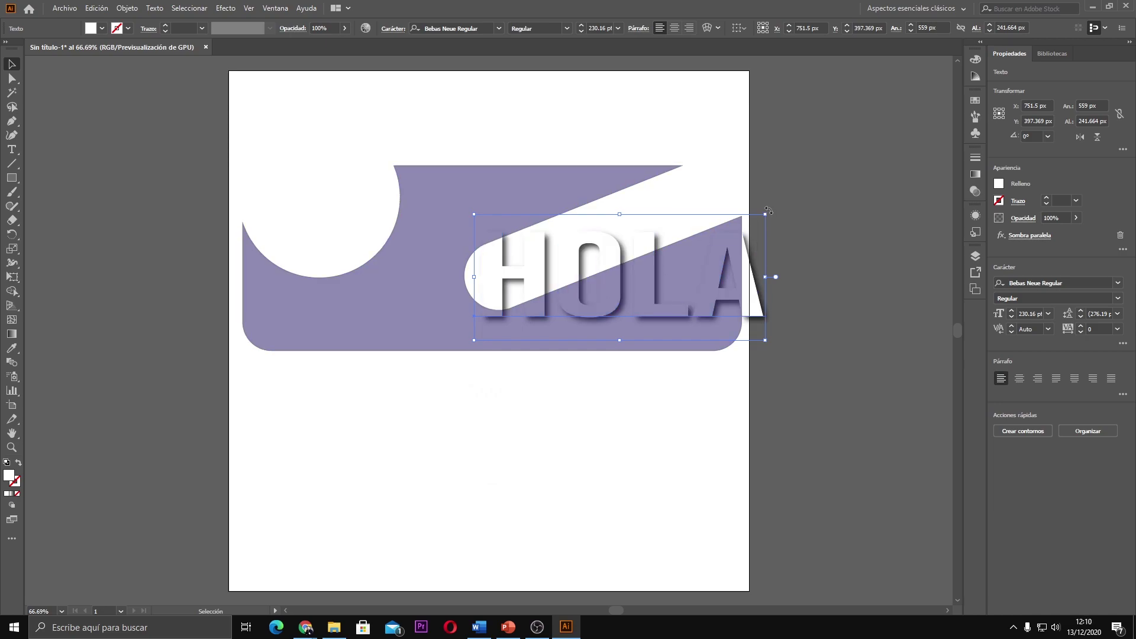
drag(768, 210, 765, 169)
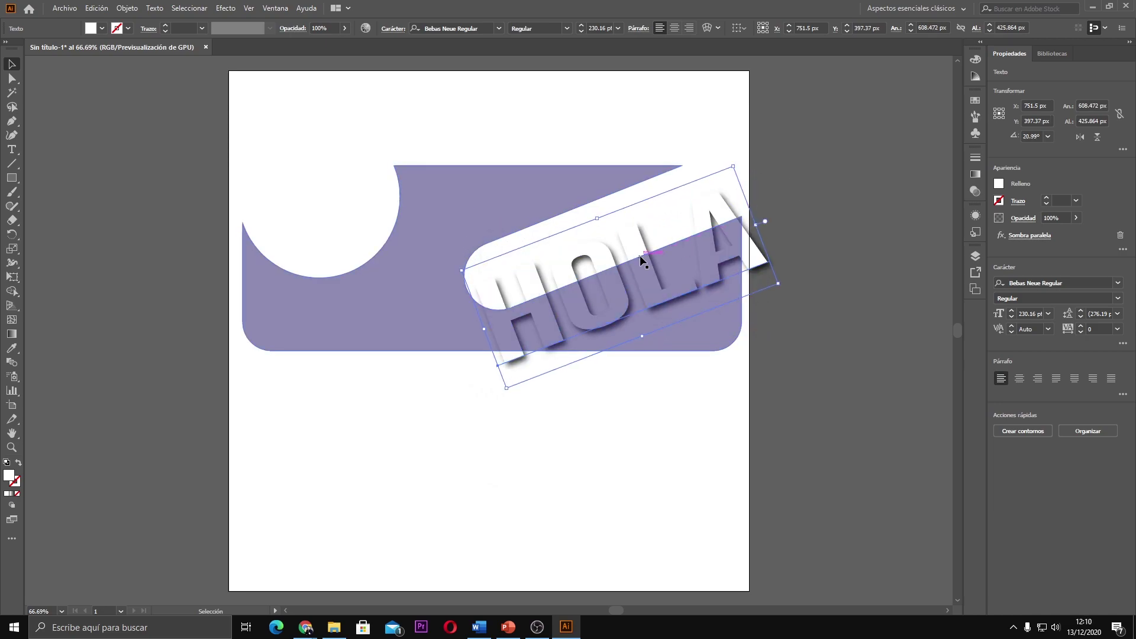
drag(637, 245, 676, 174)
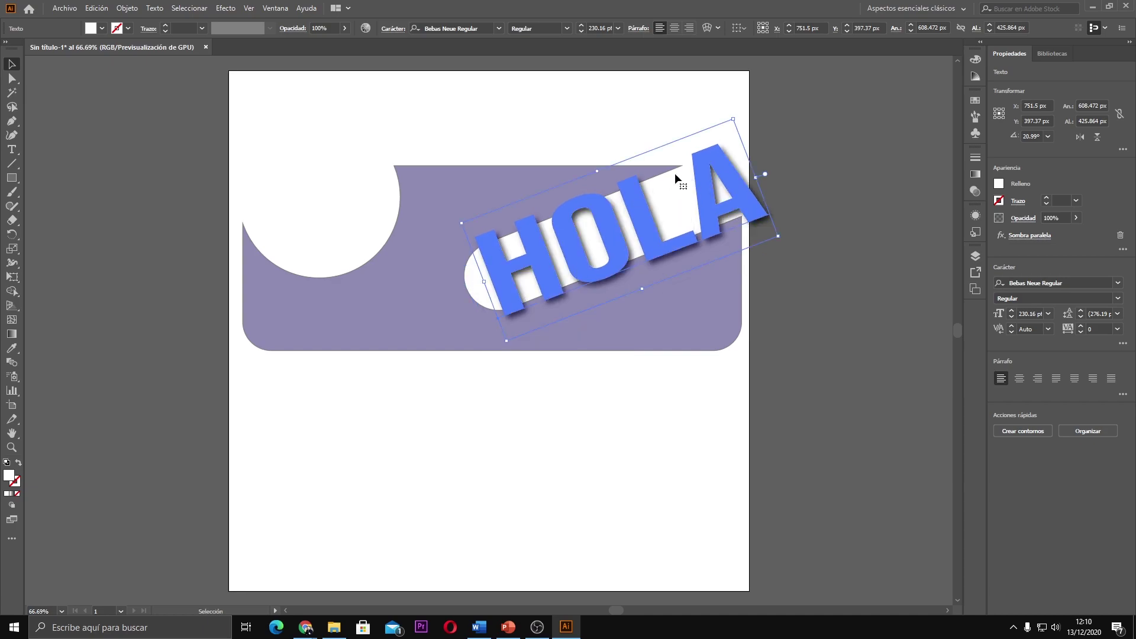
drag(733, 119, 695, 186)
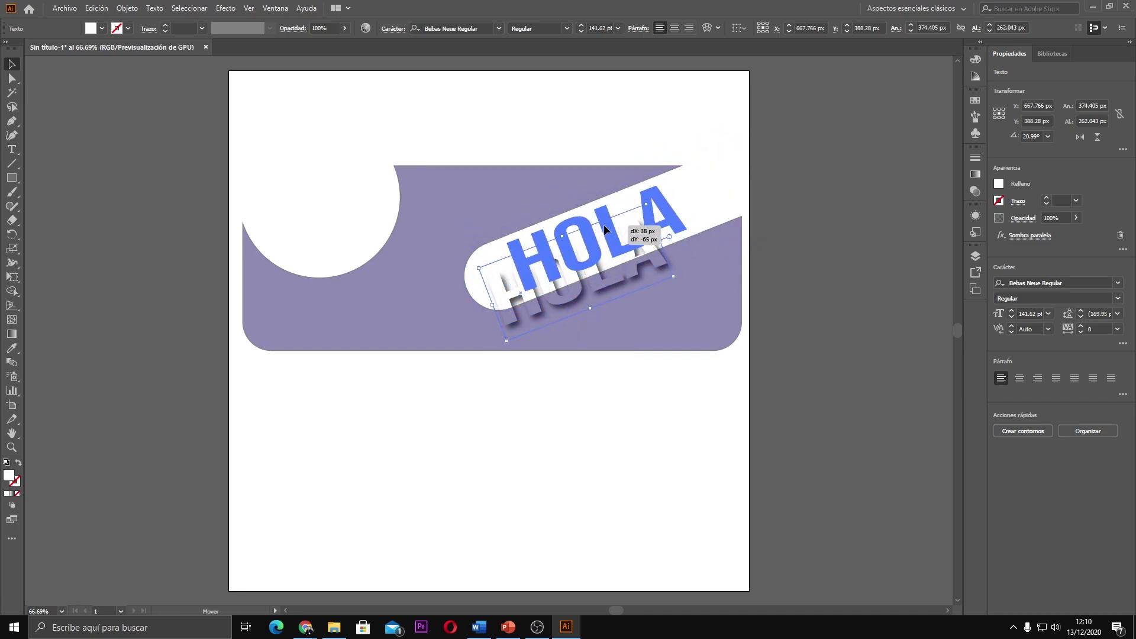
drag(602, 235, 602, 233)
click(591, 421)
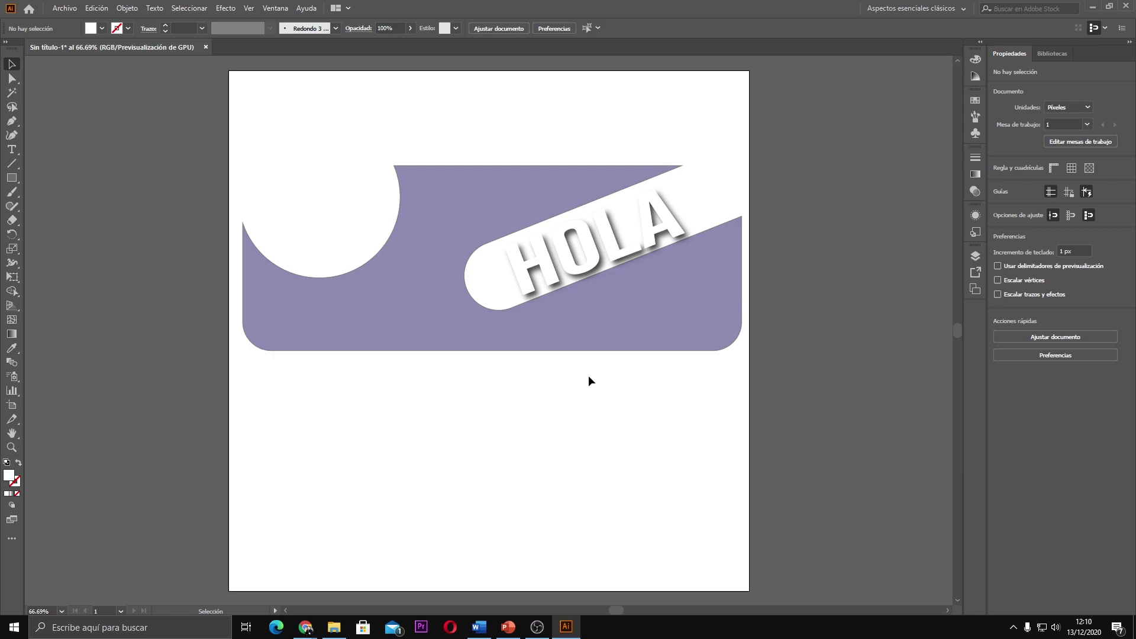
mouse_move(334, 627)
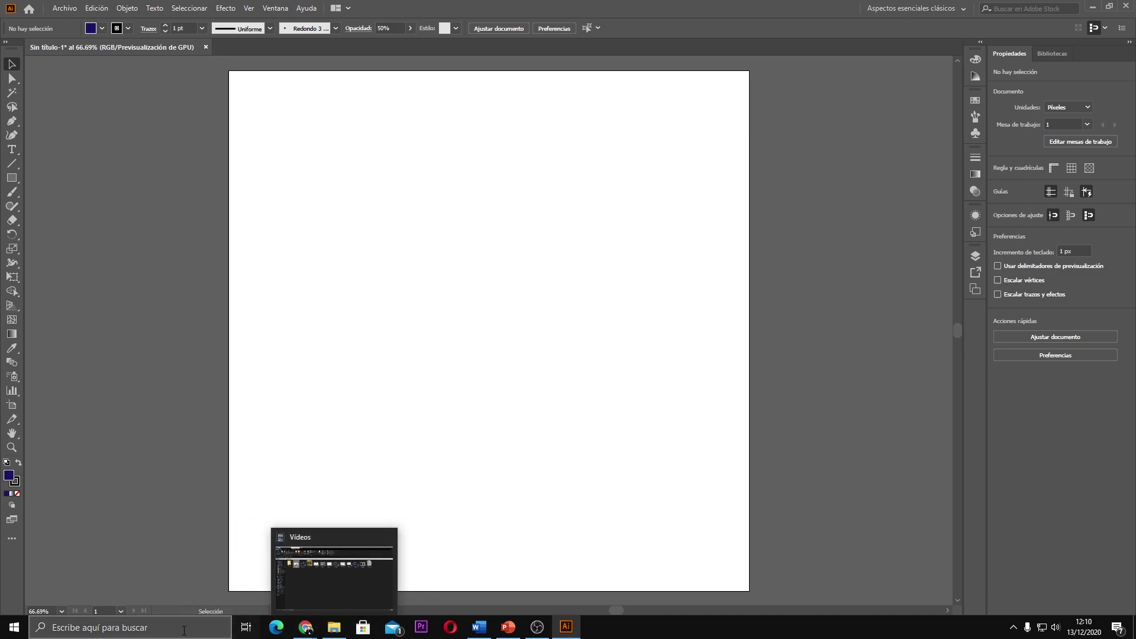
Step: Open Facebook from Chrome's taskbar jump list
click(135, 626)
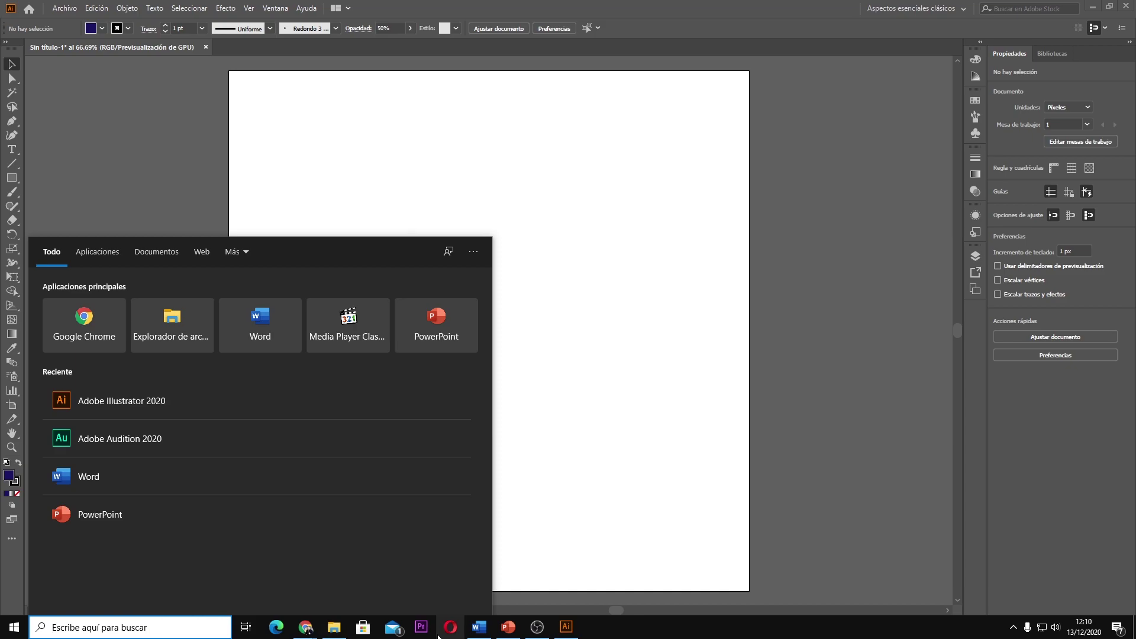
click(307, 628)
right_click(312, 629)
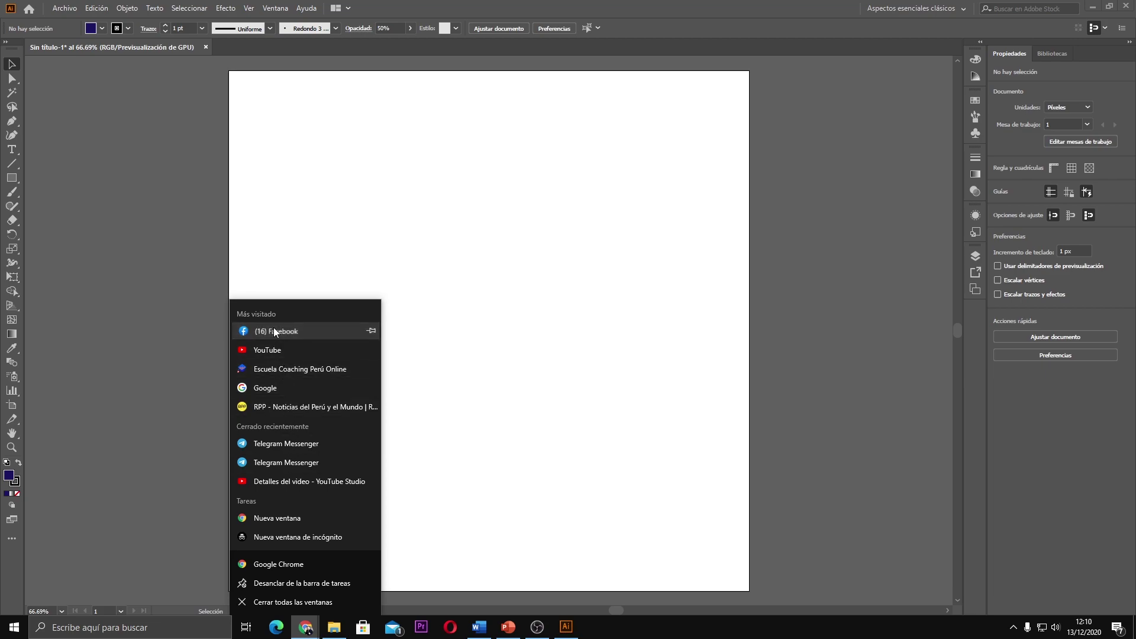
click(273, 330)
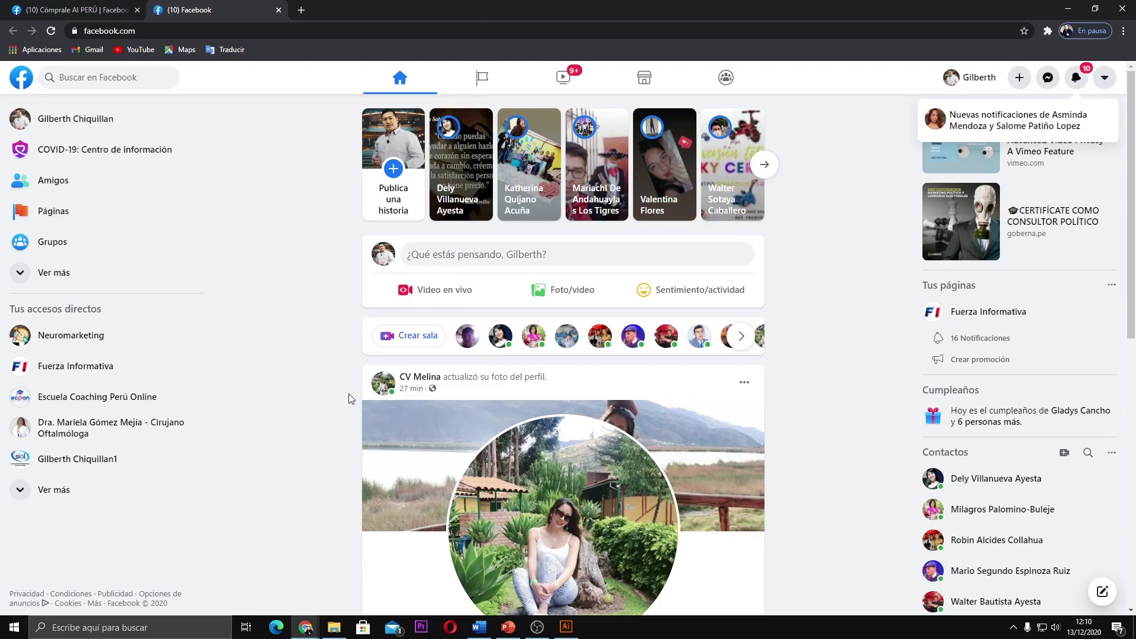
Step: Open the Cómprale Al PERÚ page from the managed Pages list and scroll up to its cover
click(485, 86)
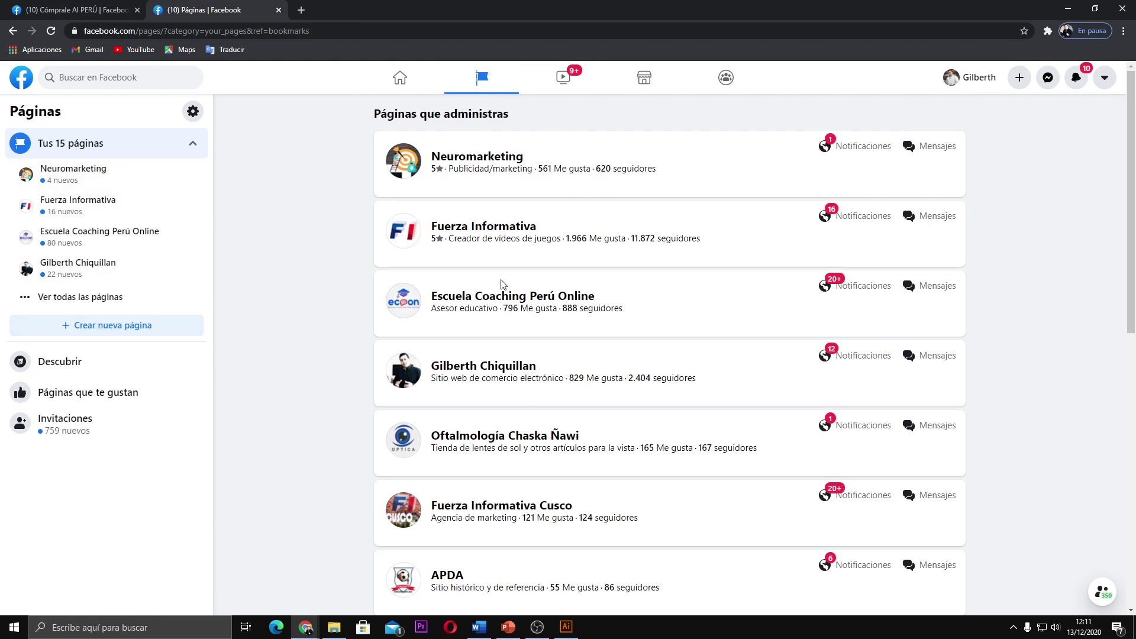
scroll(502, 286, down, 1)
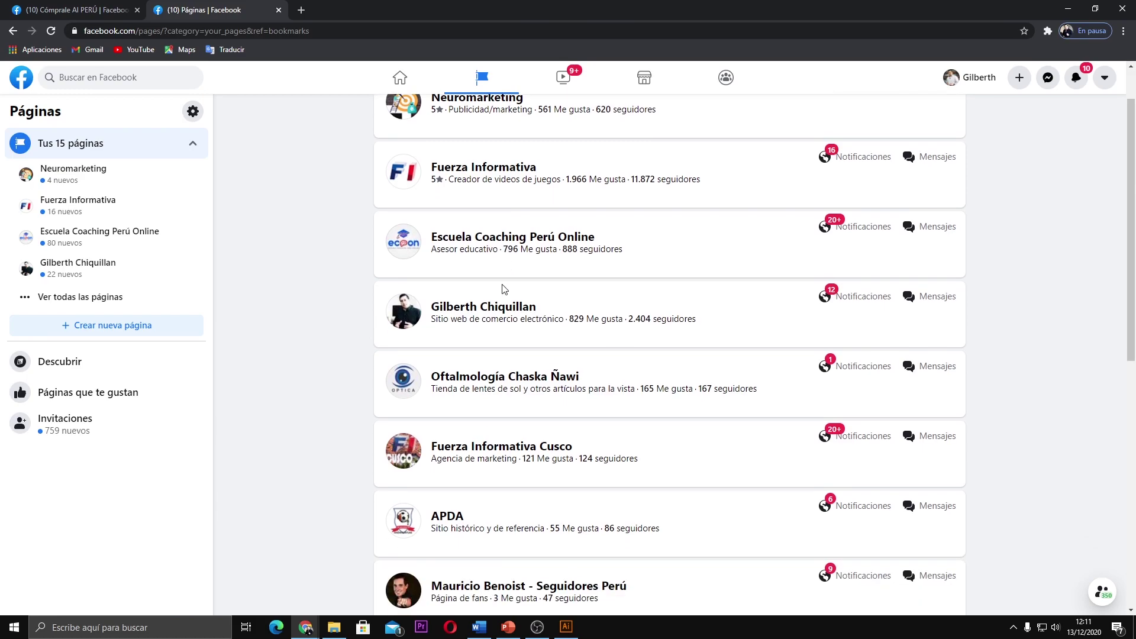
scroll(504, 283, down, 2)
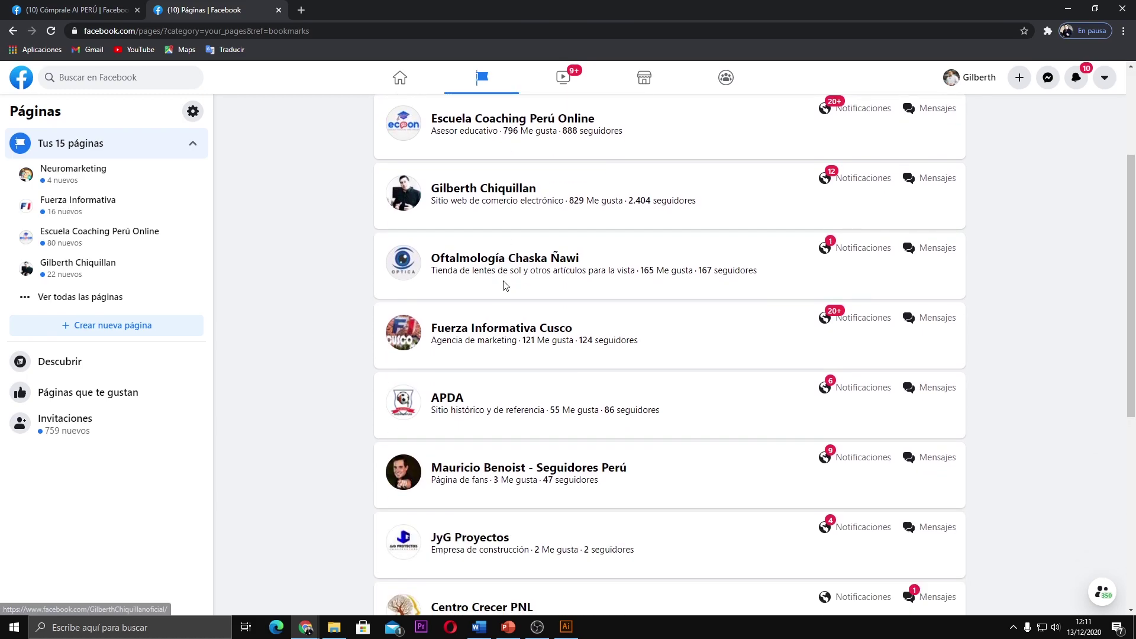
scroll(506, 283, down, 3)
scroll(631, 362, down, 2)
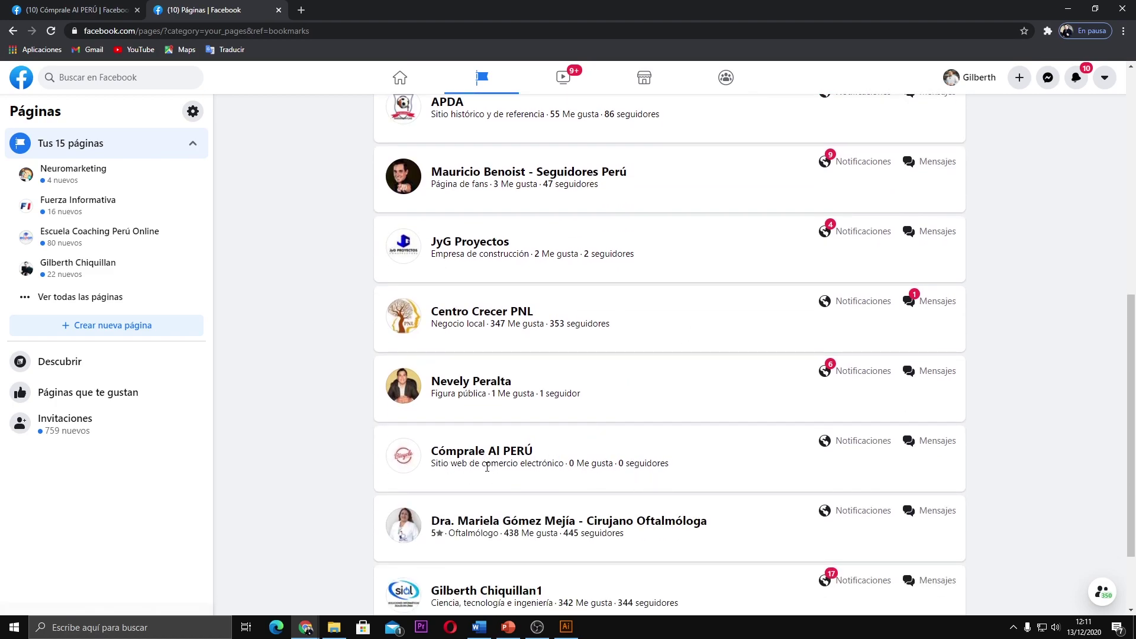
click(457, 460)
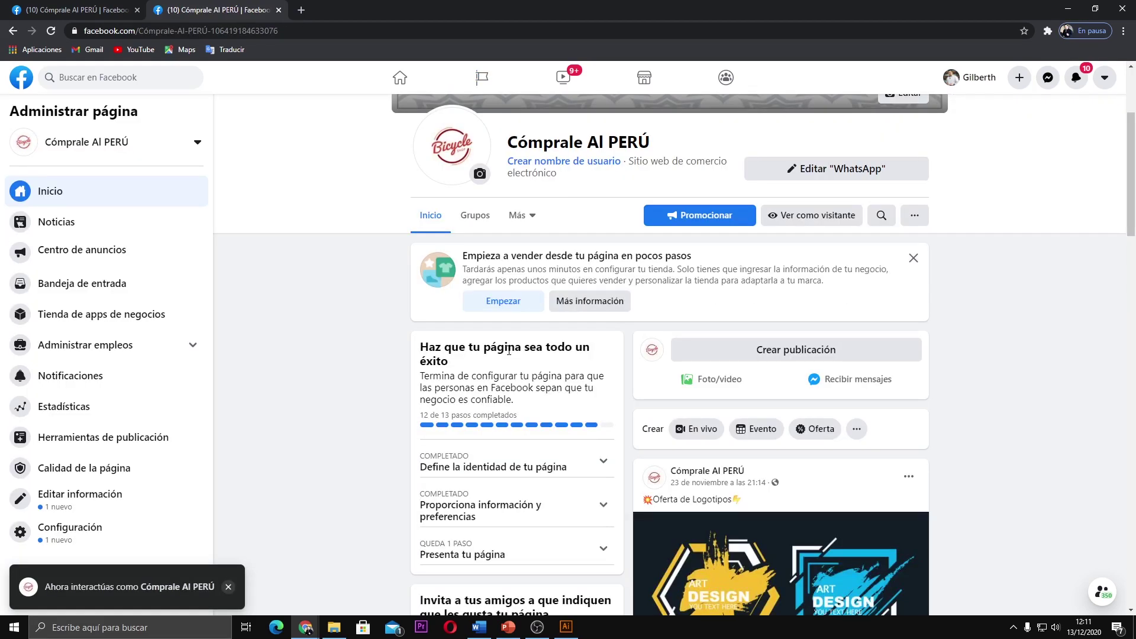
scroll(861, 266, up, 3)
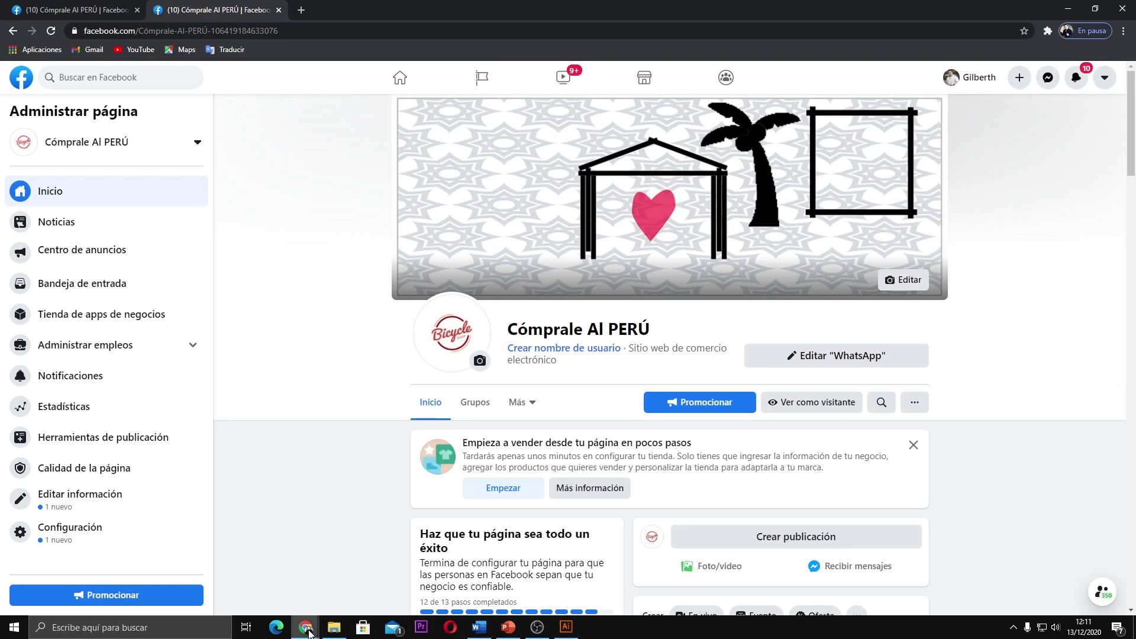
mouse_move(305, 627)
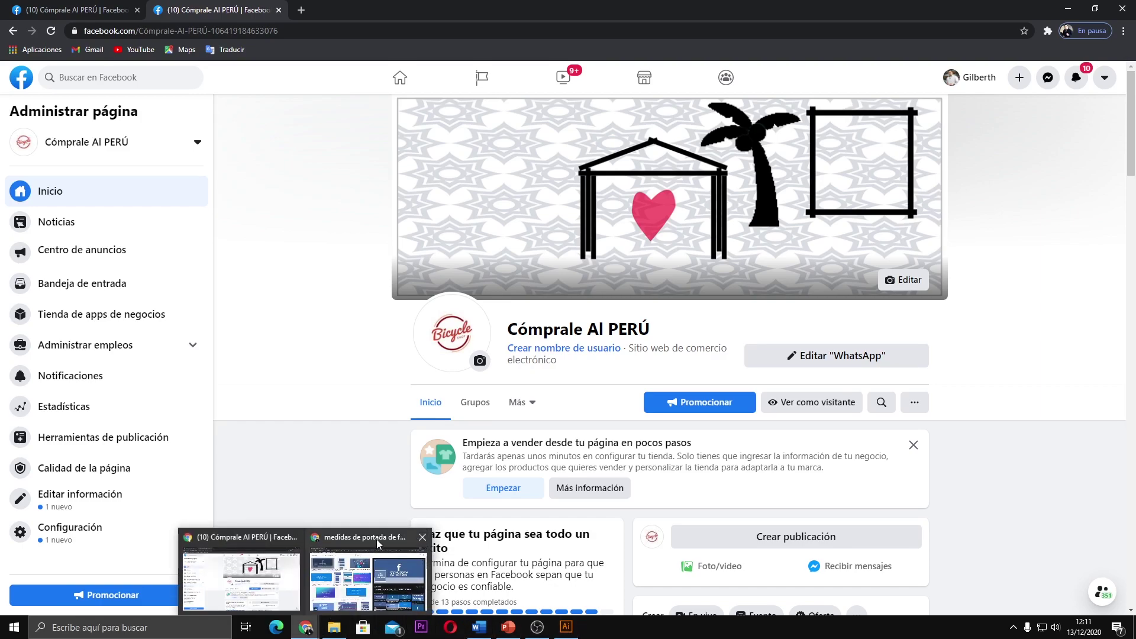
Step: Search Google for 'medidas de portada' after clearing a mistyped query
click(378, 539)
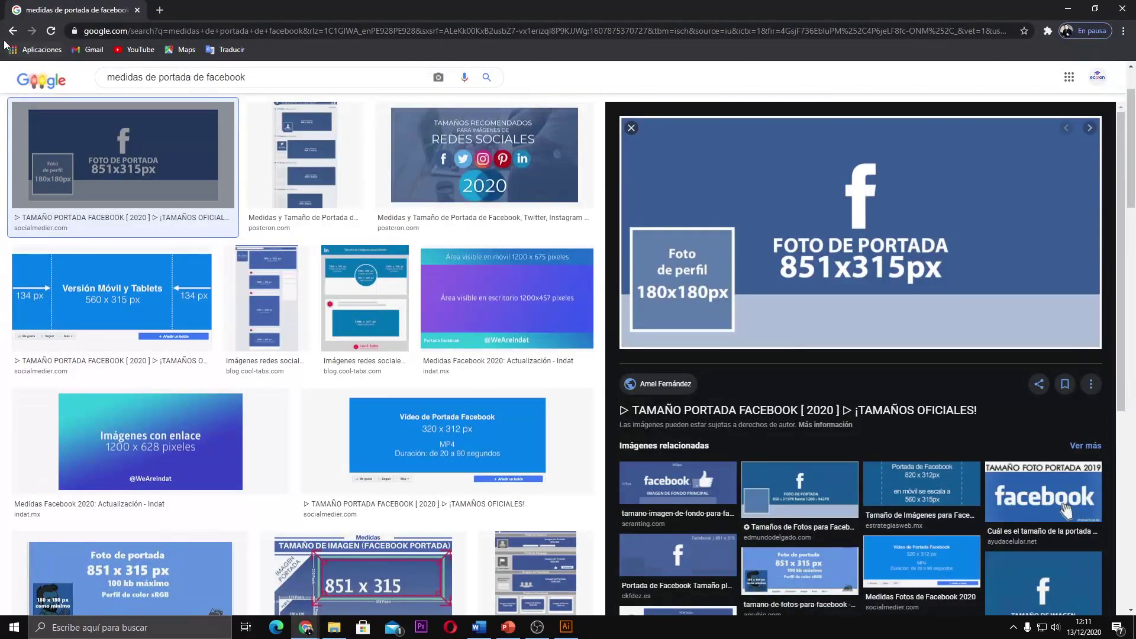
click(13, 32)
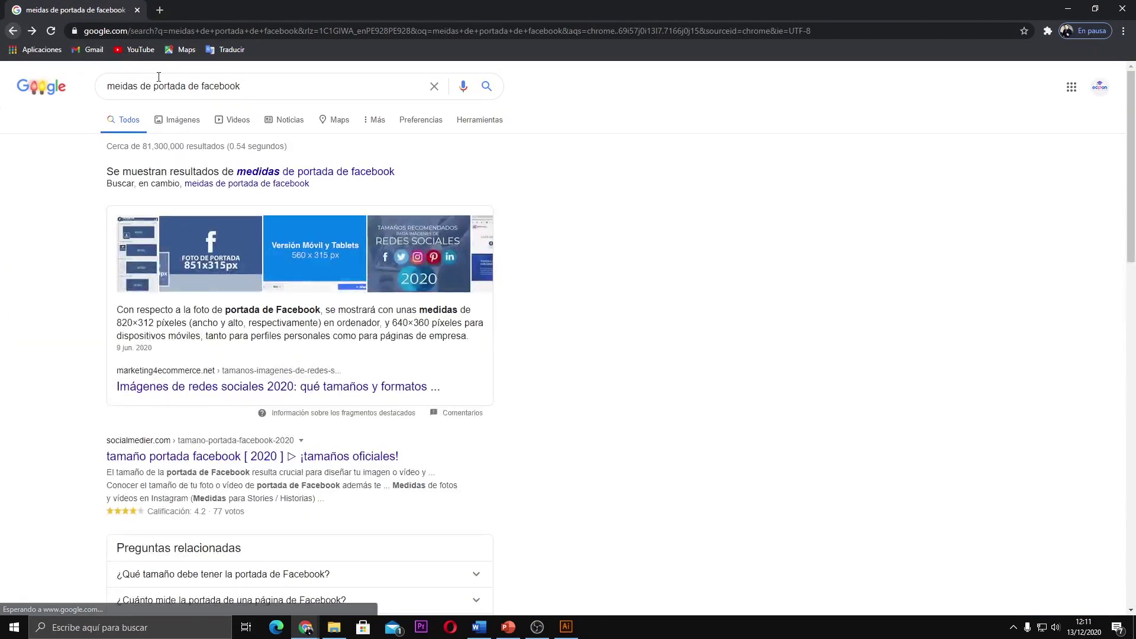
drag(243, 86, 88, 87)
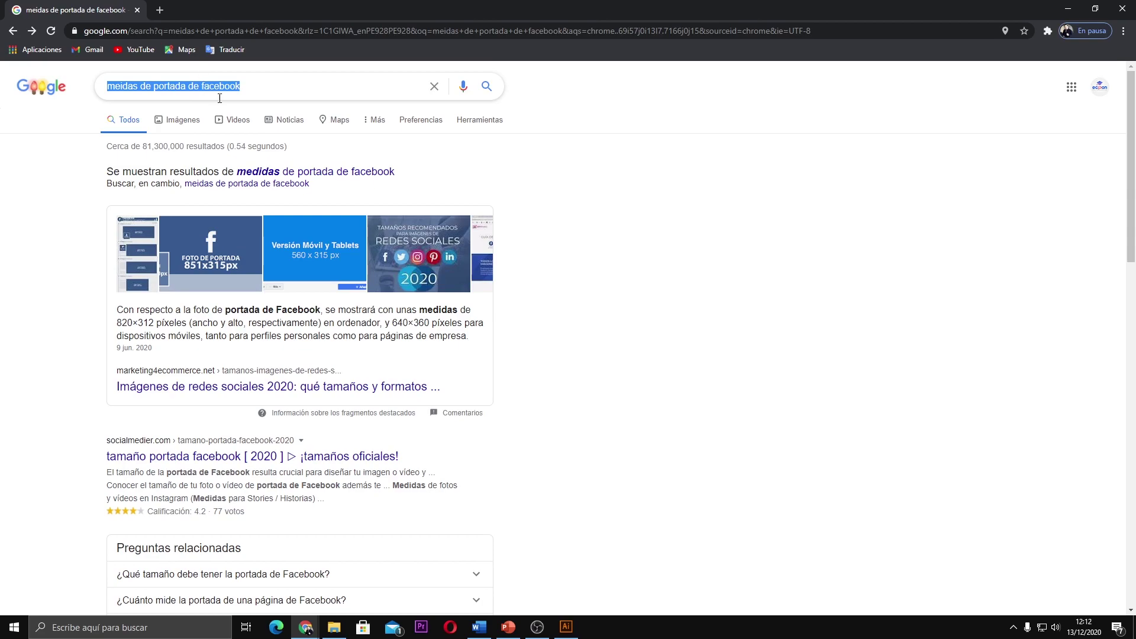
text(MNNEDI)
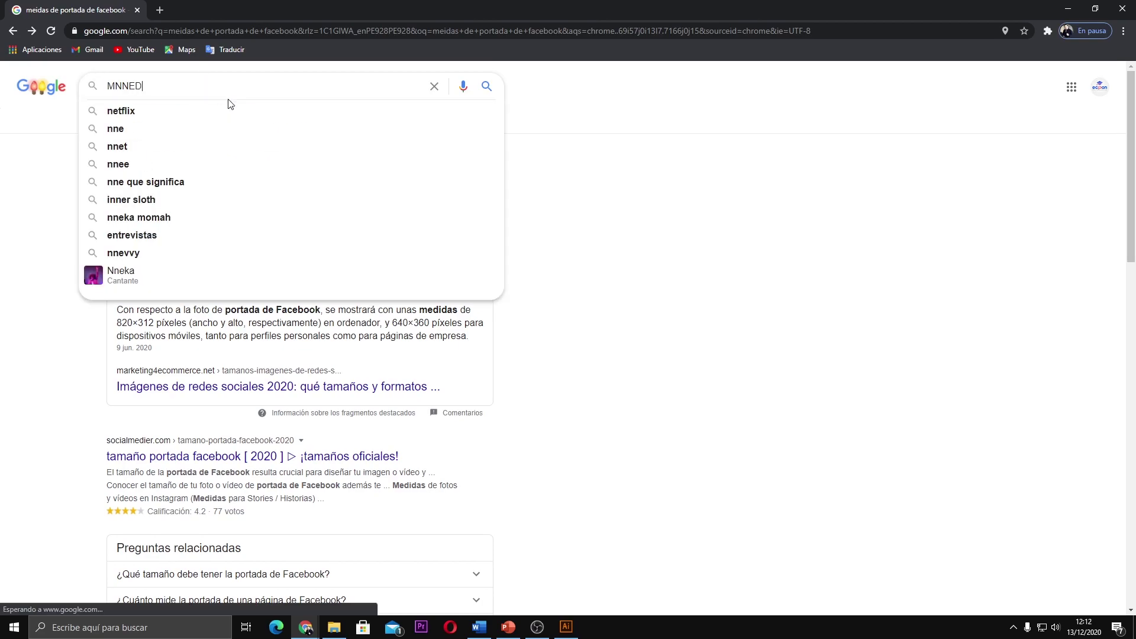
text(DADS)
key(ctrl+a)
key(BackSpace)
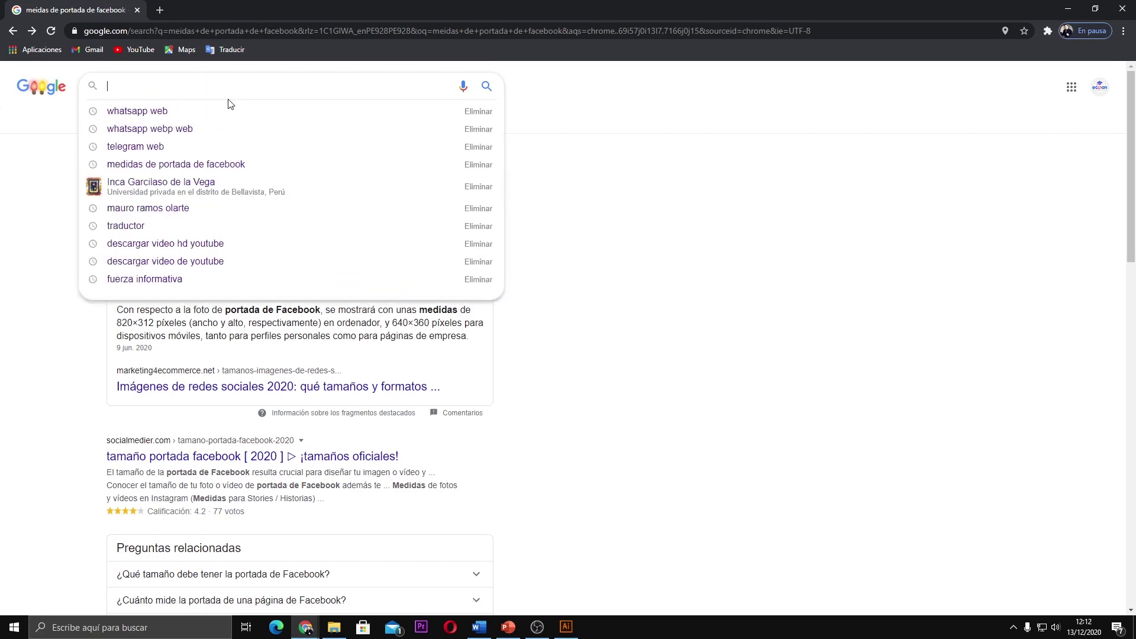
text(medidas )
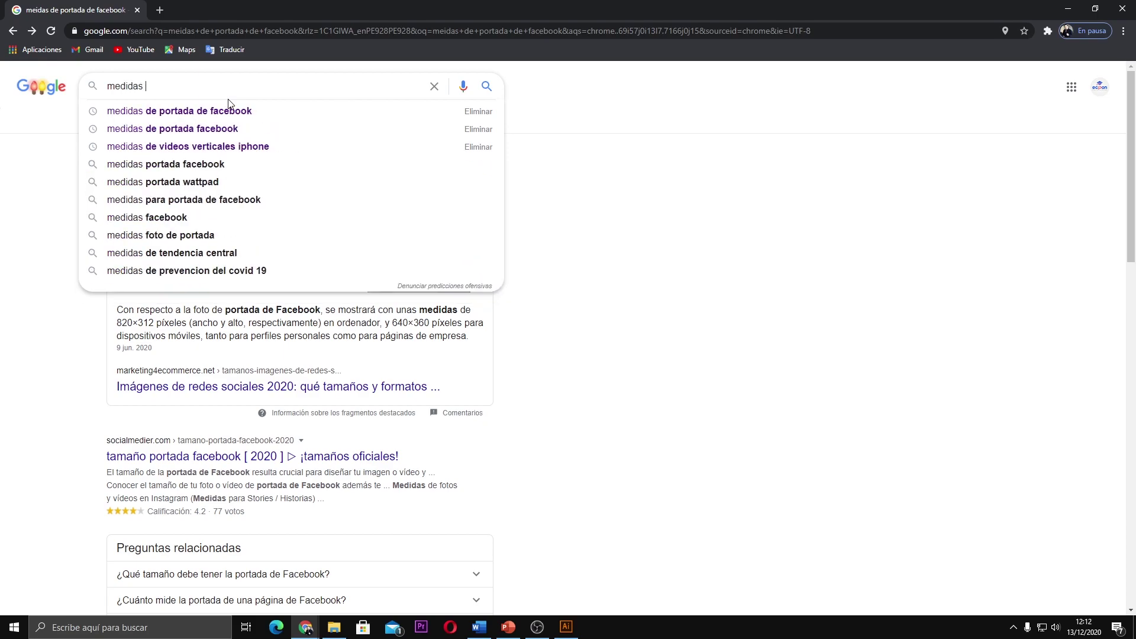
text(de portada)
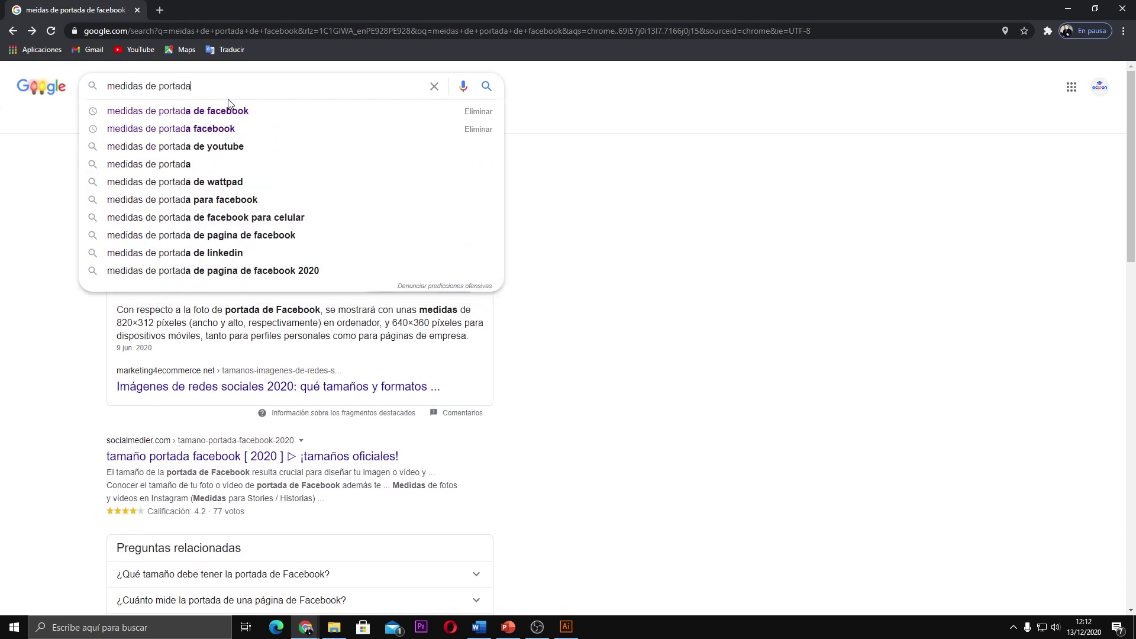
click(235, 113)
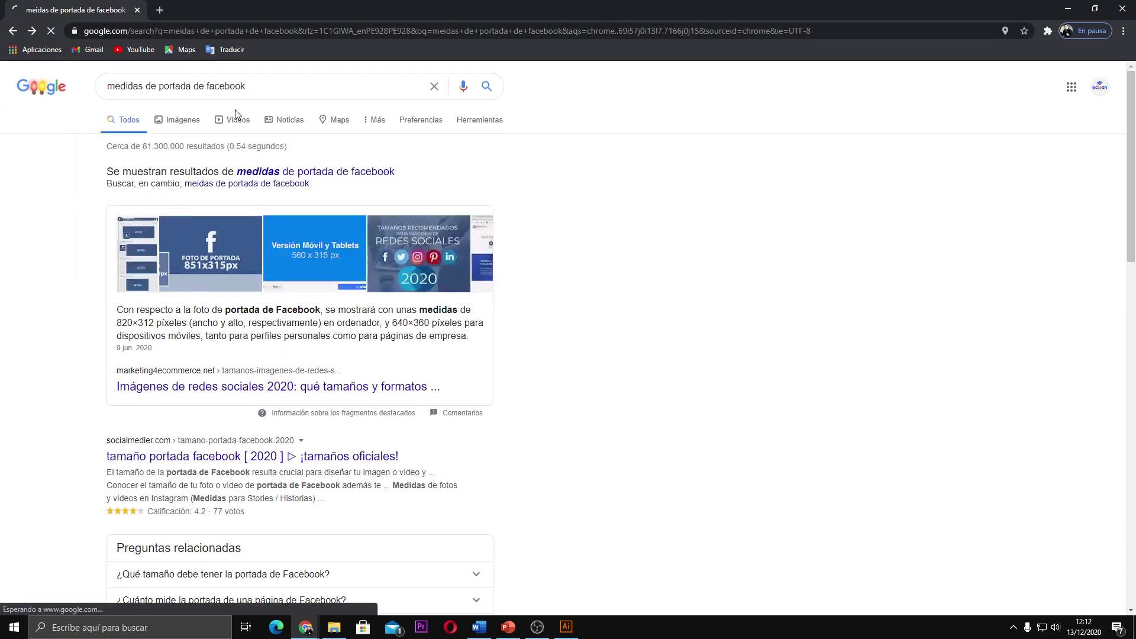
Step: Preview the Likeweb image listing 851x315 px PC and 560x315 px mobile cover sizes
click(166, 201)
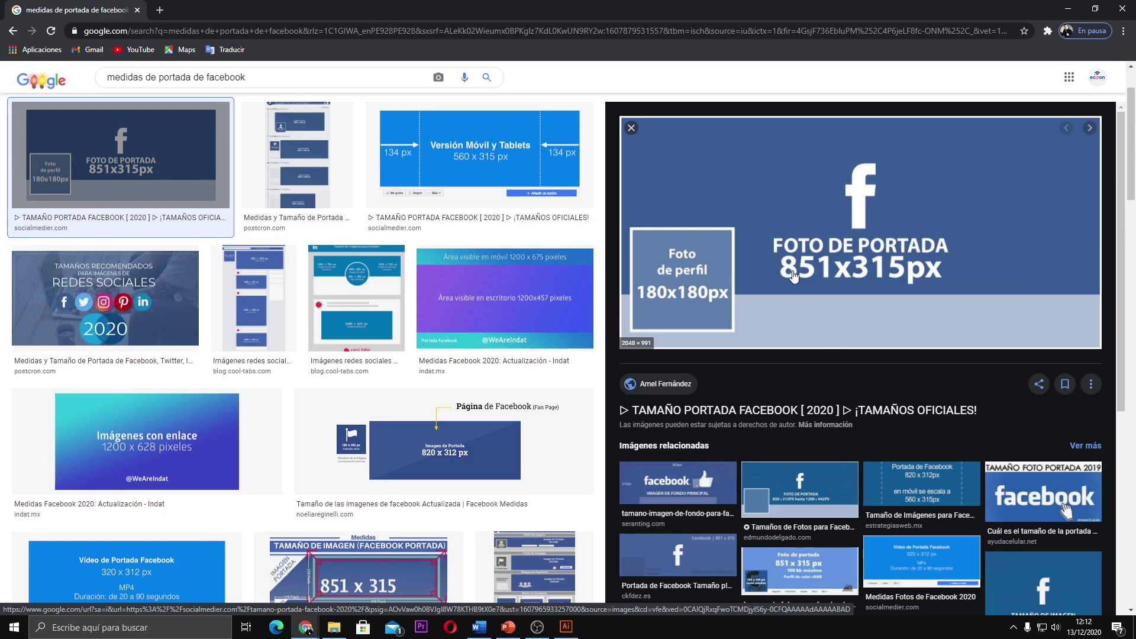
scroll(794, 275, down, 2)
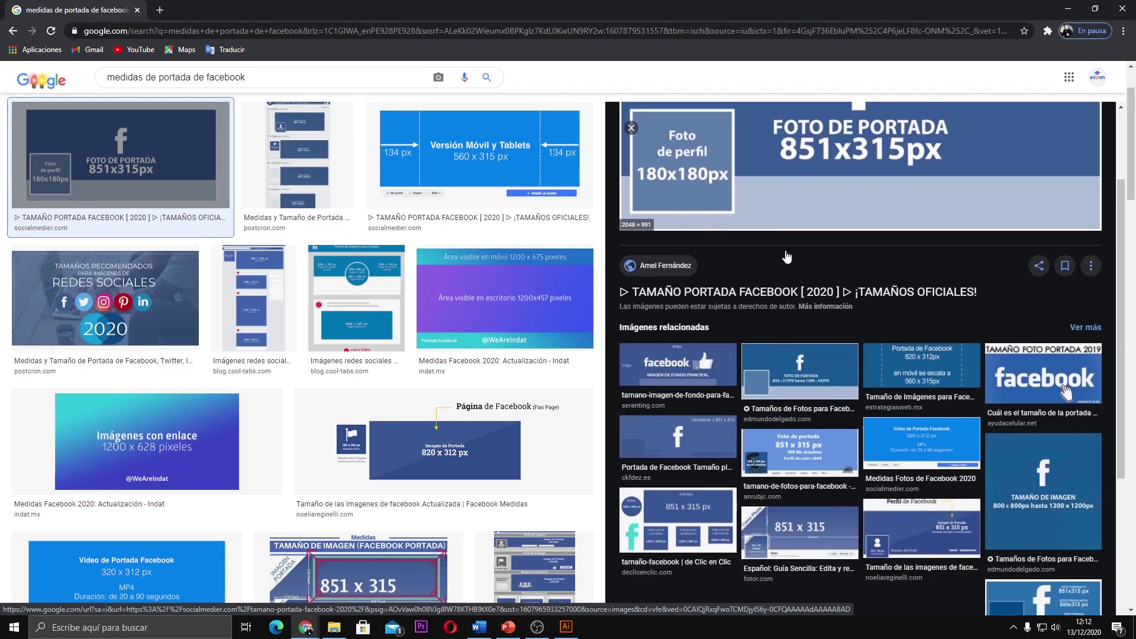
scroll(785, 243, up, 2)
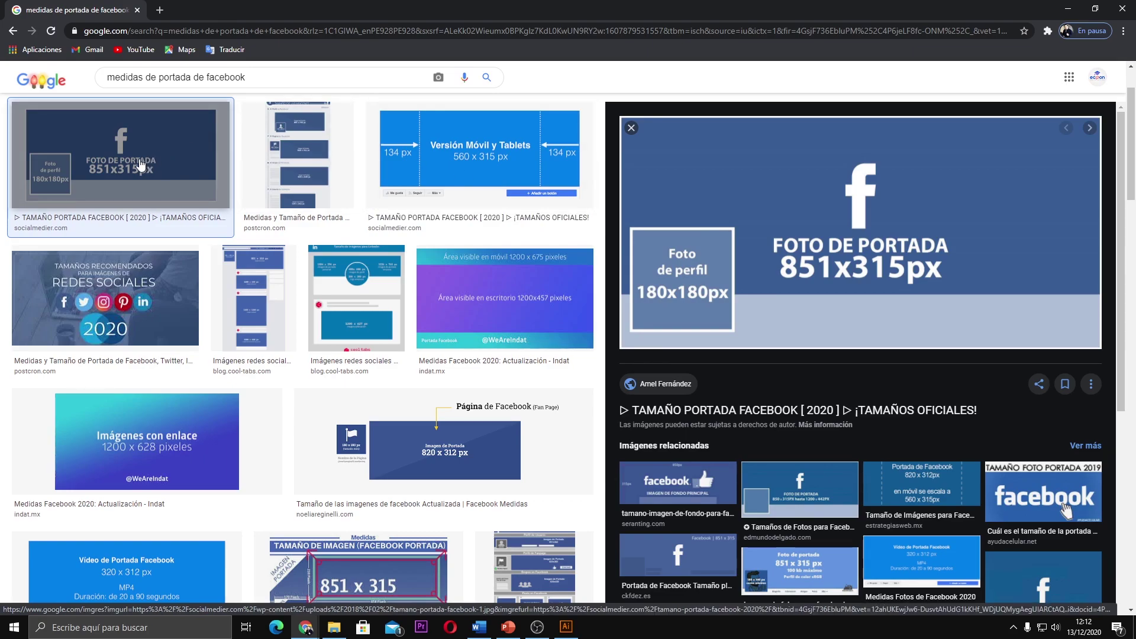
scroll(810, 300, down, 3)
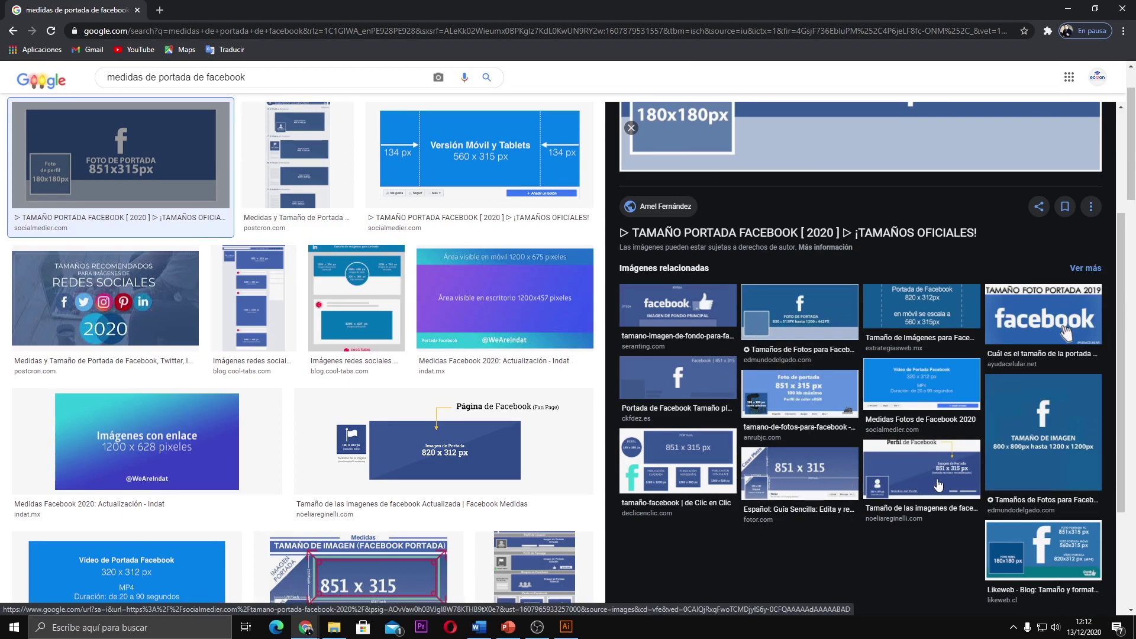
click(1034, 553)
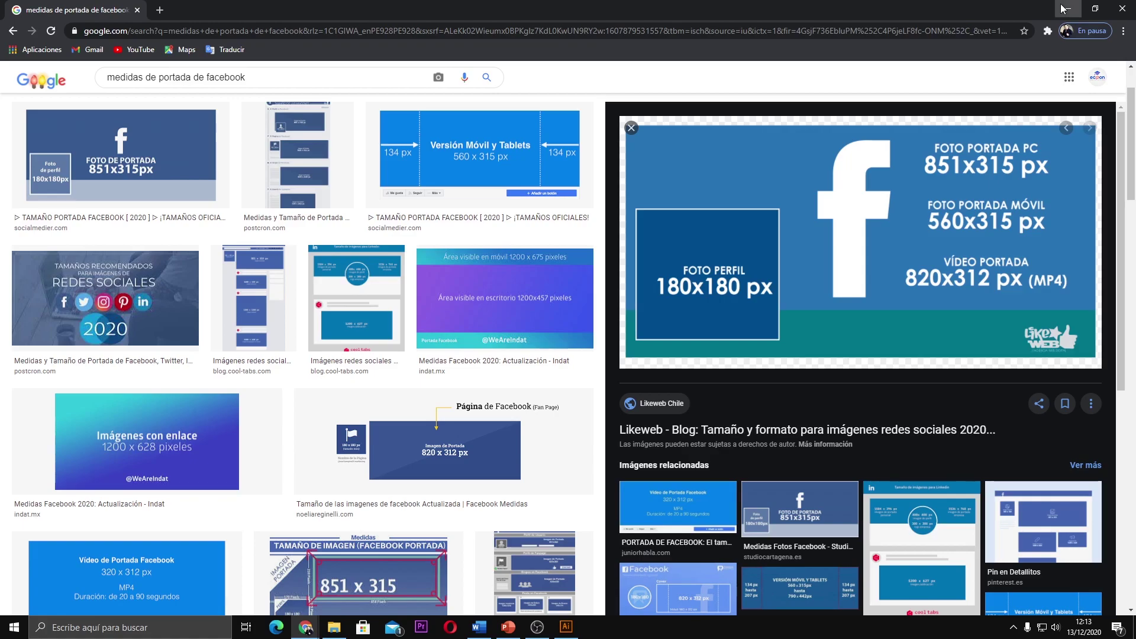
click(1068, 9)
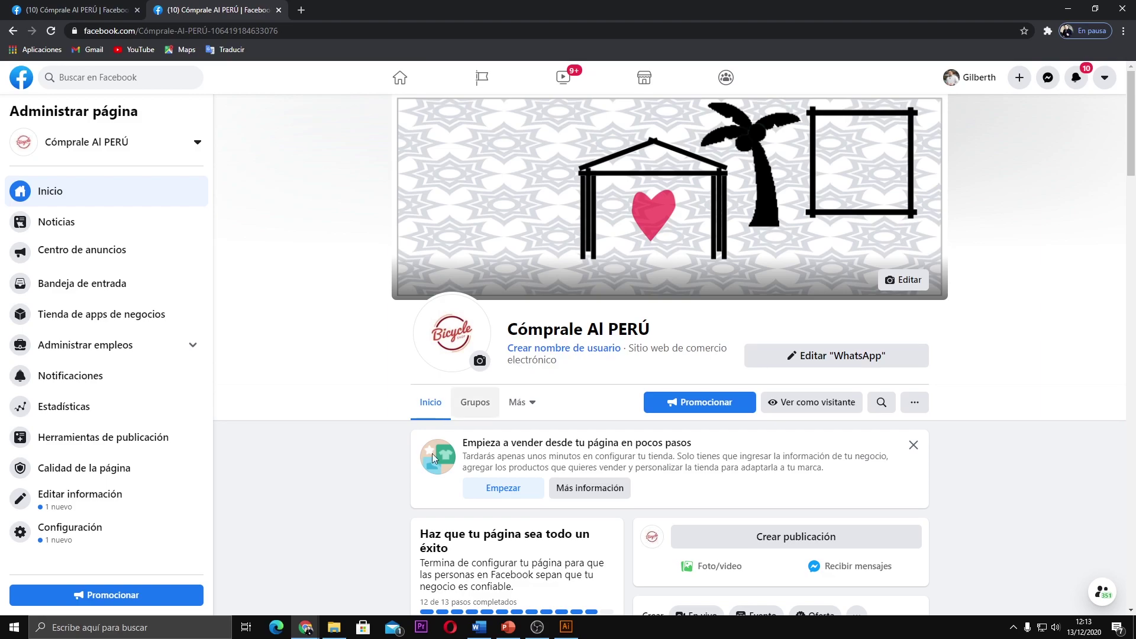
Step: Switch from Facebook to the blank untitled Illustrator document
click(565, 629)
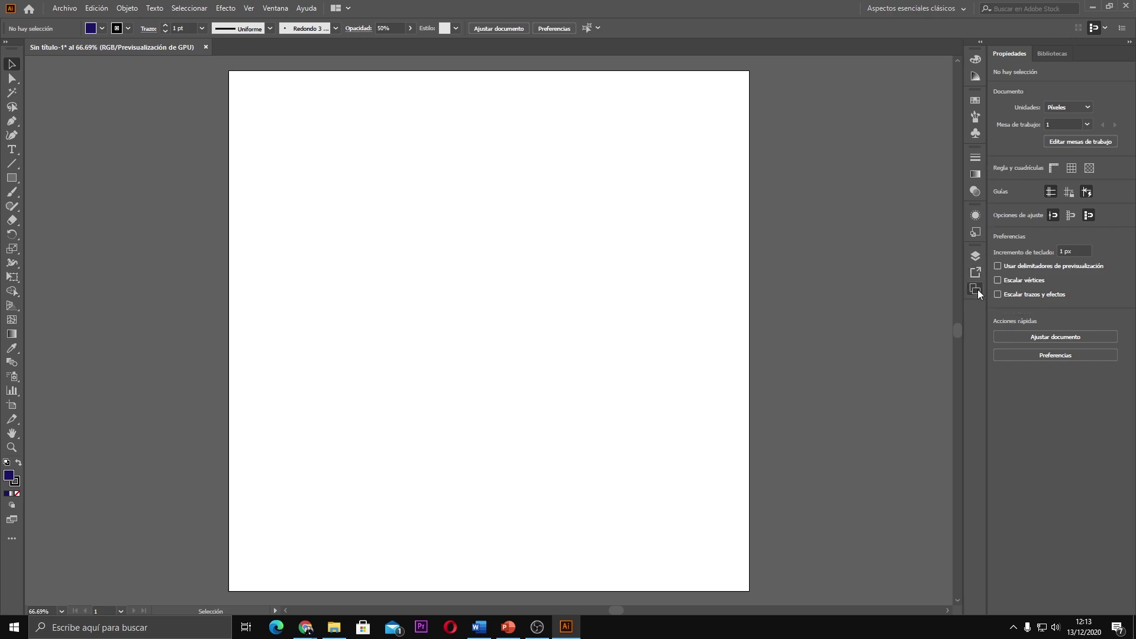
Step: Expand the panel dock, apply the Aspectos esenciales clásicos workspace, then collapse the panels
click(978, 289)
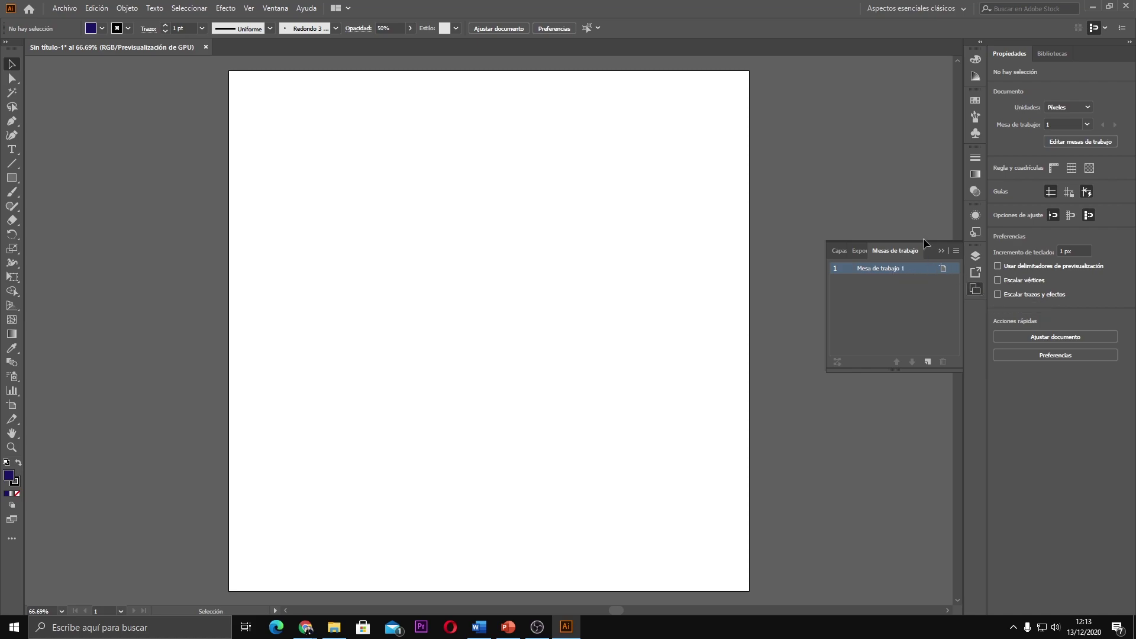
click(977, 47)
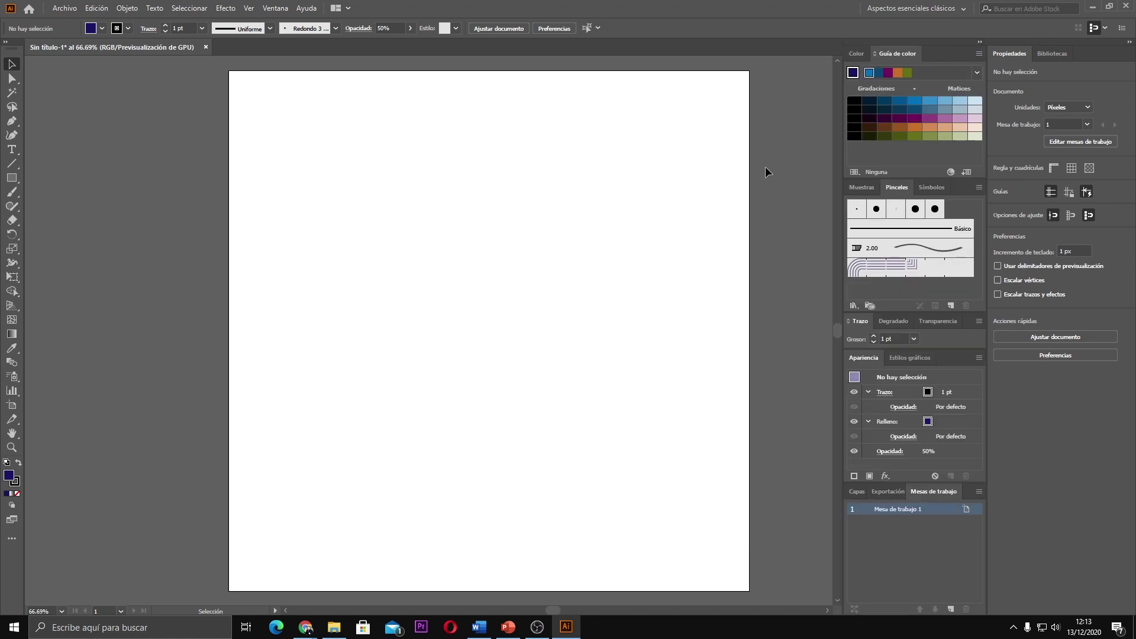
click(276, 8)
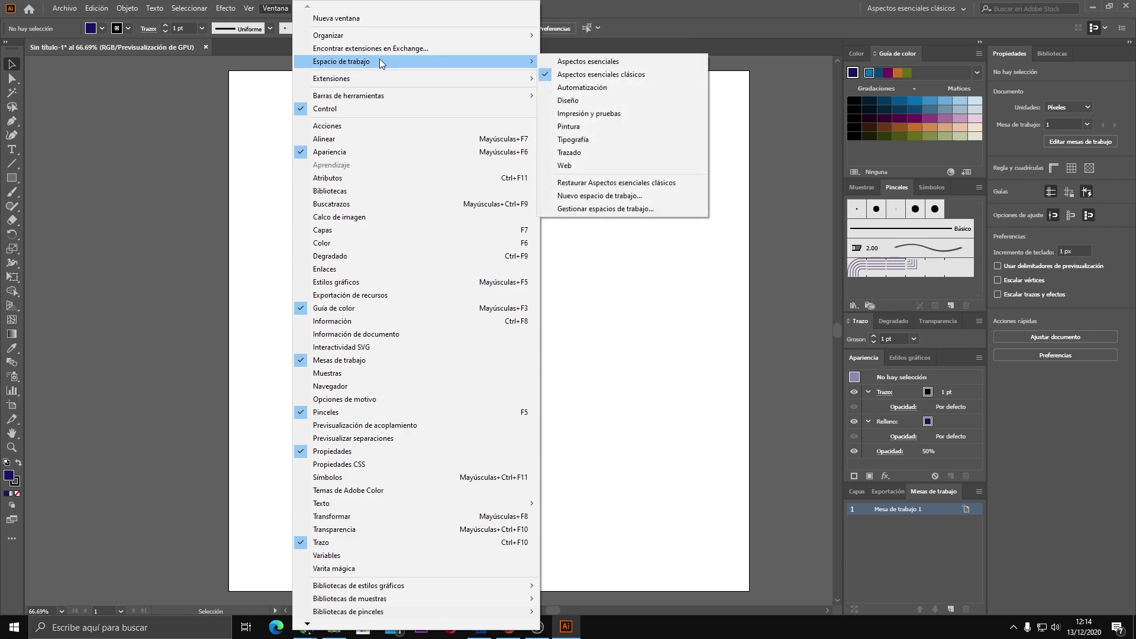
mouse_move(341, 62)
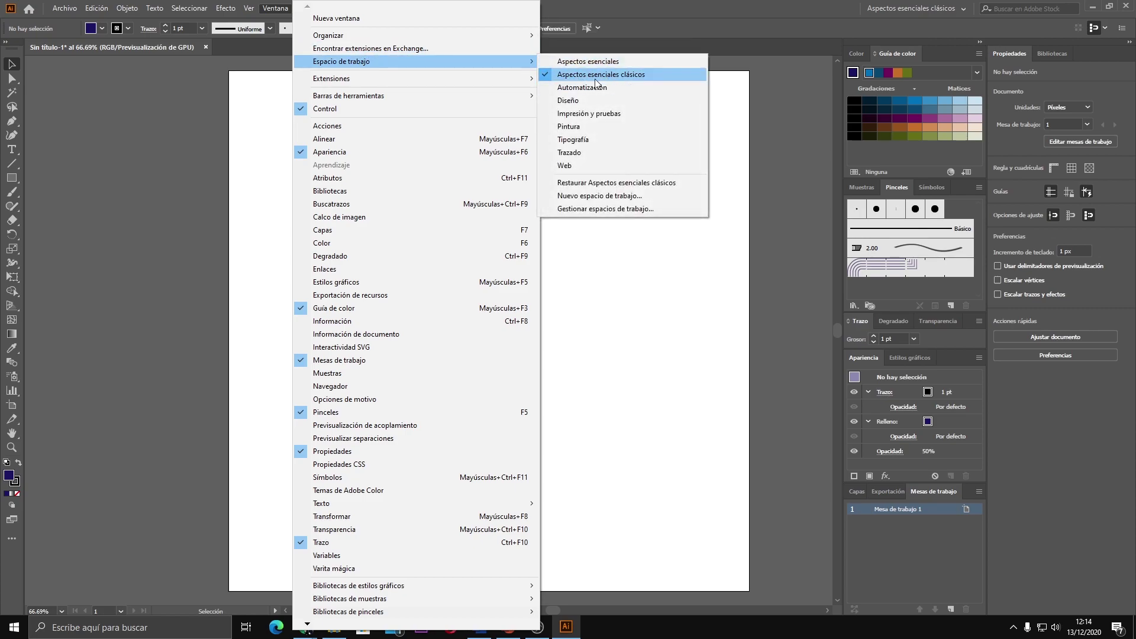
click(608, 77)
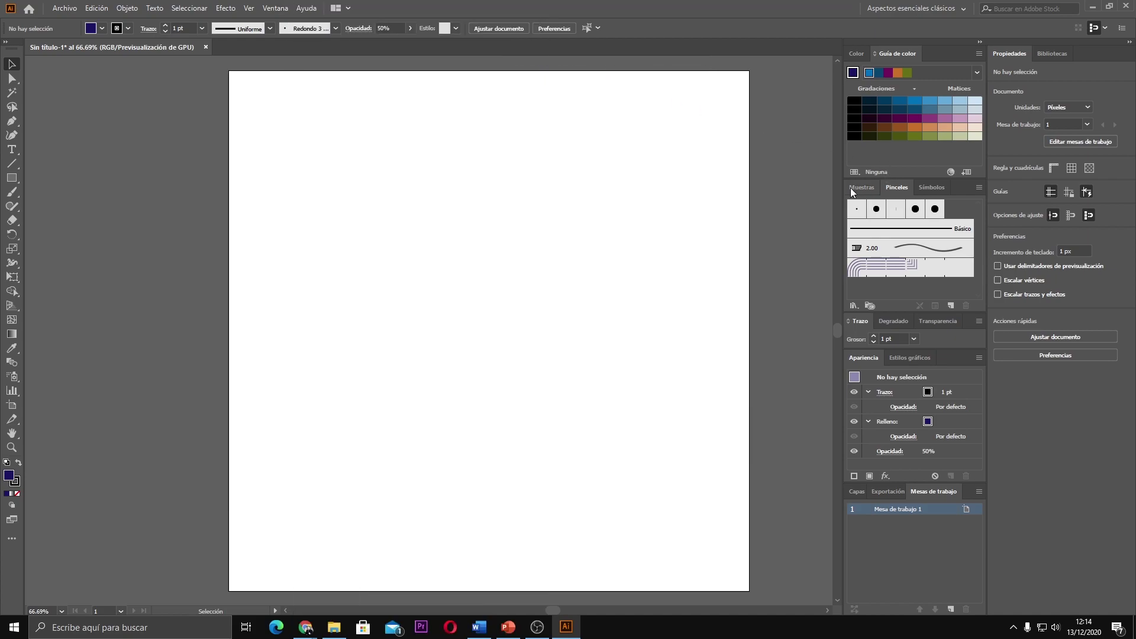
scroll(773, 271, down, 3)
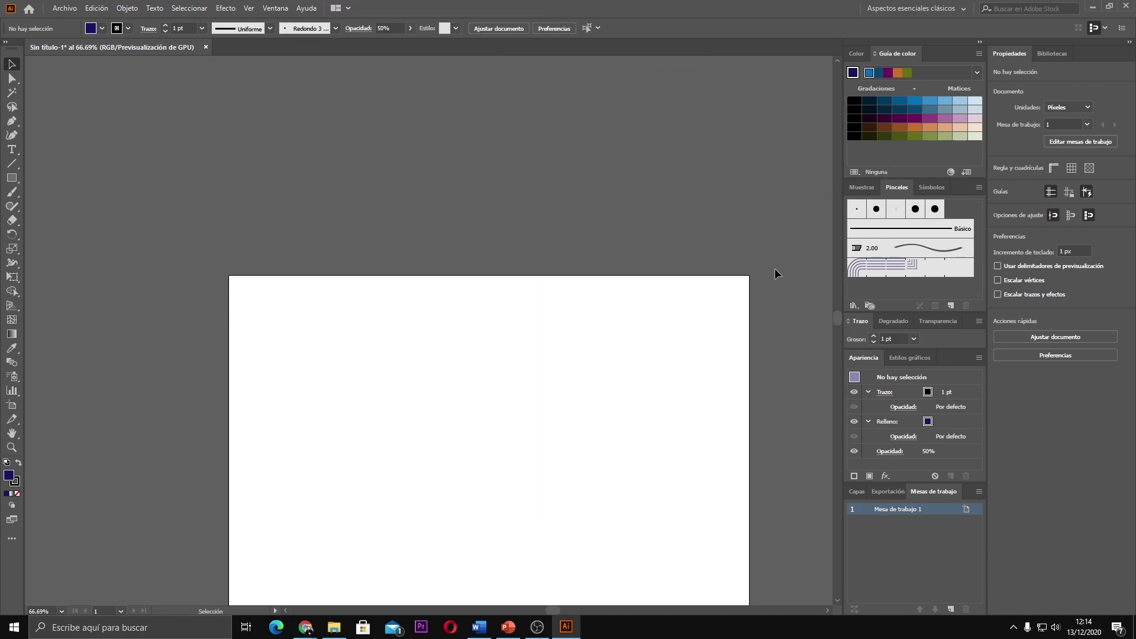
click(980, 42)
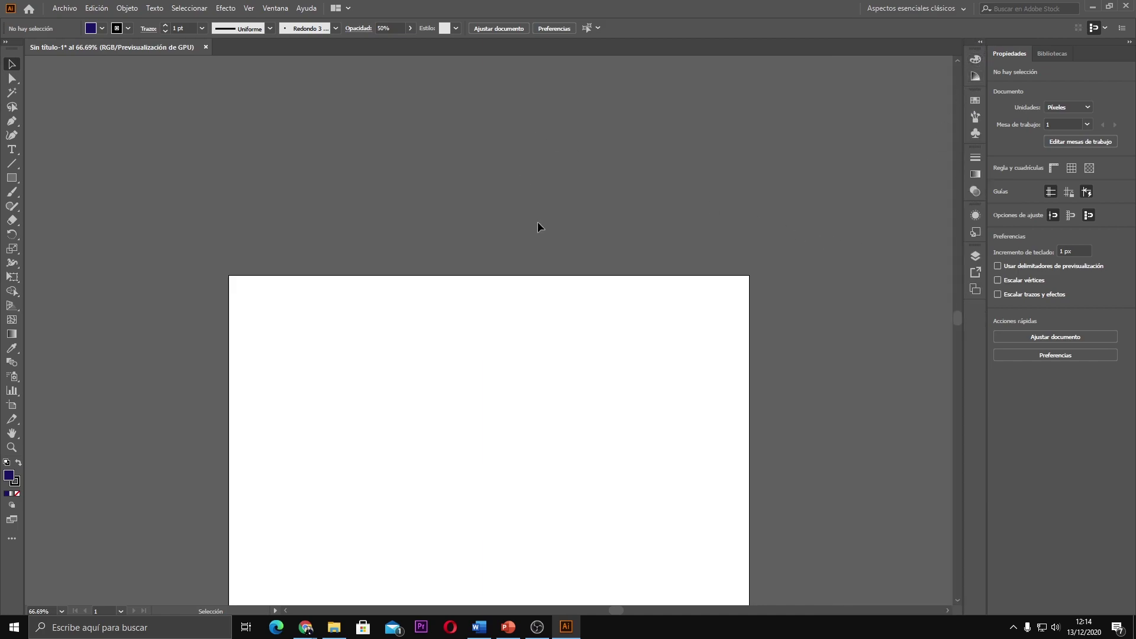
scroll(570, 304, down, 2)
scroll(577, 301, down, 3)
scroll(574, 298, down, 4)
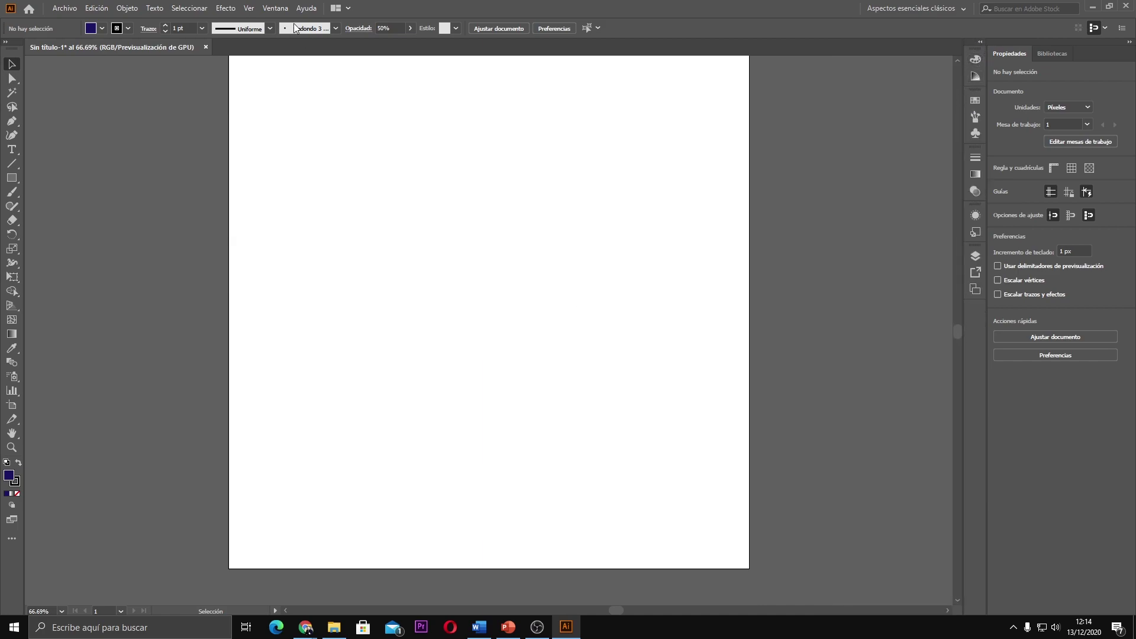
Step: Try the Diseño workspace, revert to Aspectos esenciales clásicos, and show the Mesas de trabajo panel
click(275, 8)
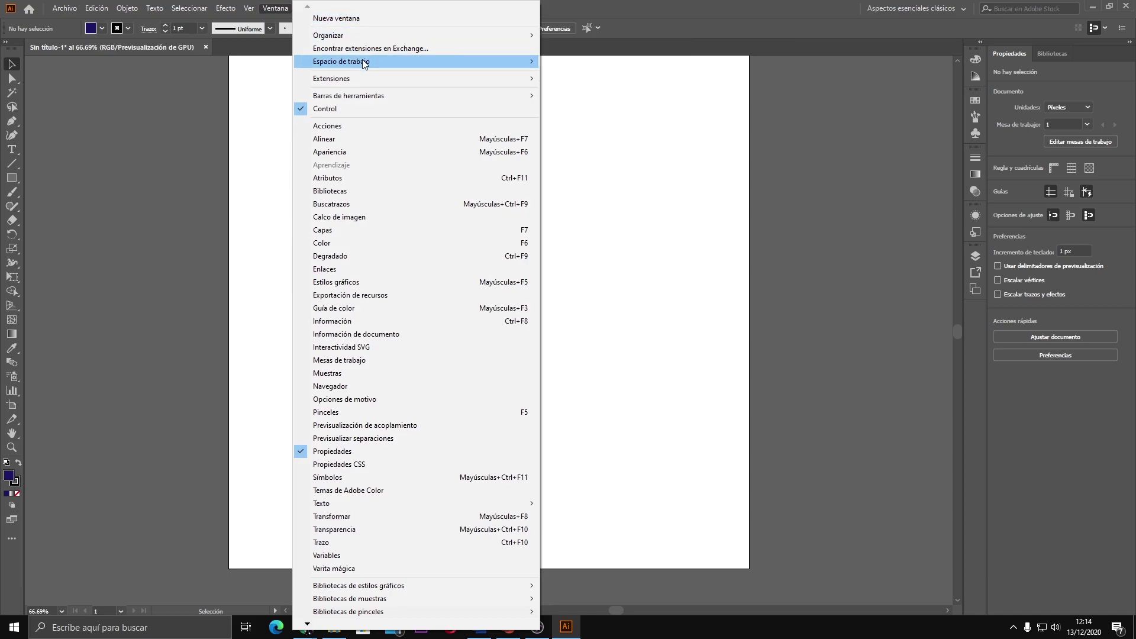
mouse_move(417, 61)
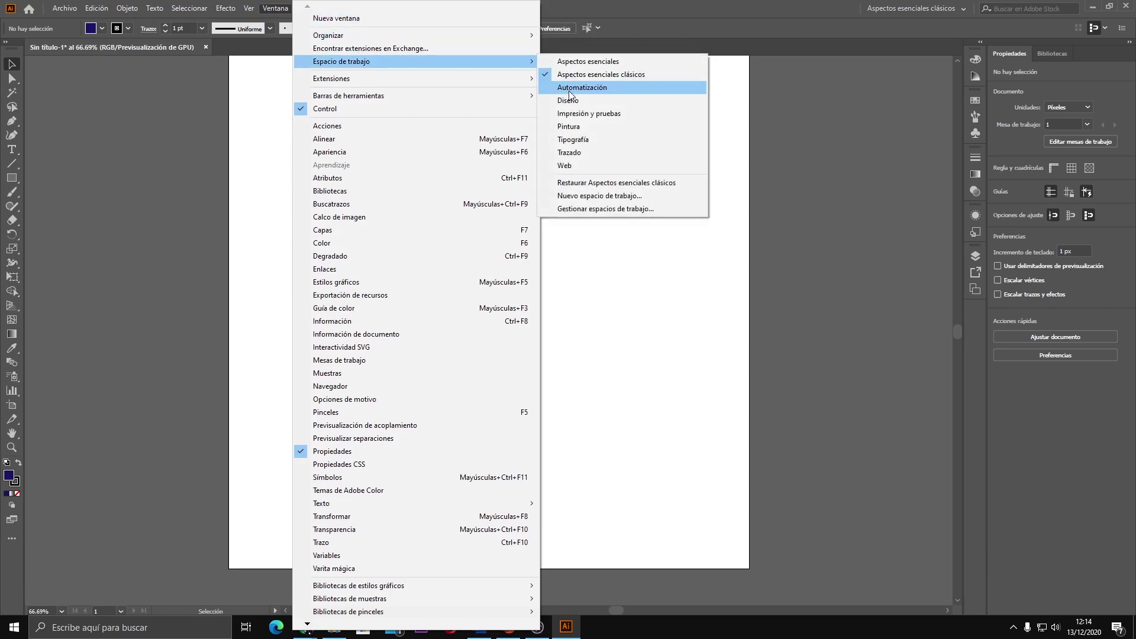
click(571, 100)
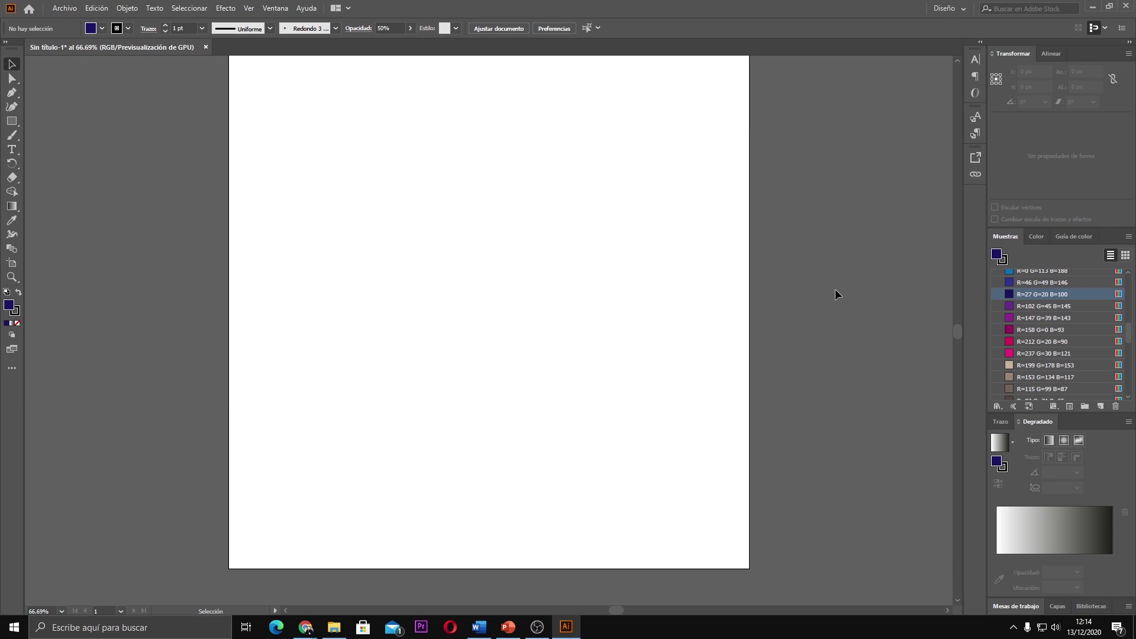
scroll(835, 294, up, 2)
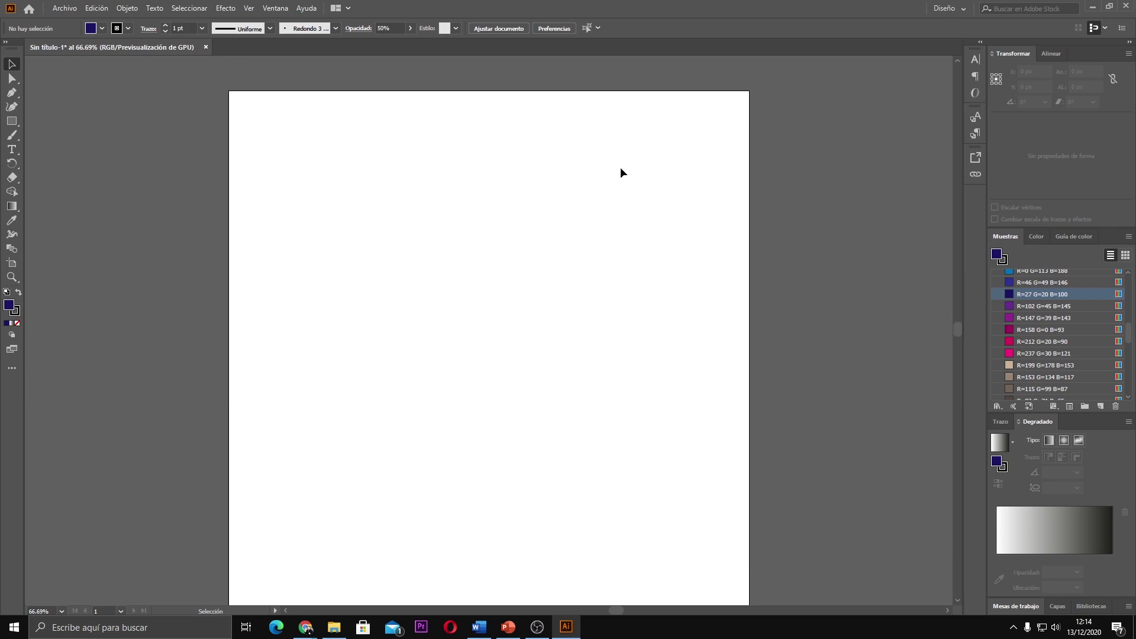
click(276, 8)
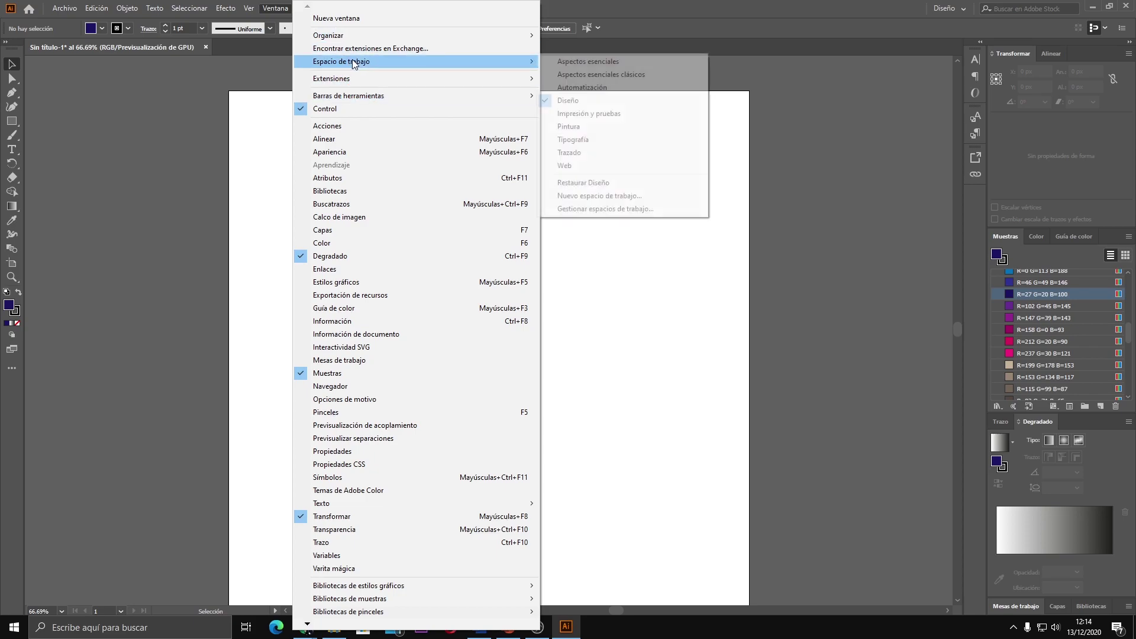
mouse_move(340, 62)
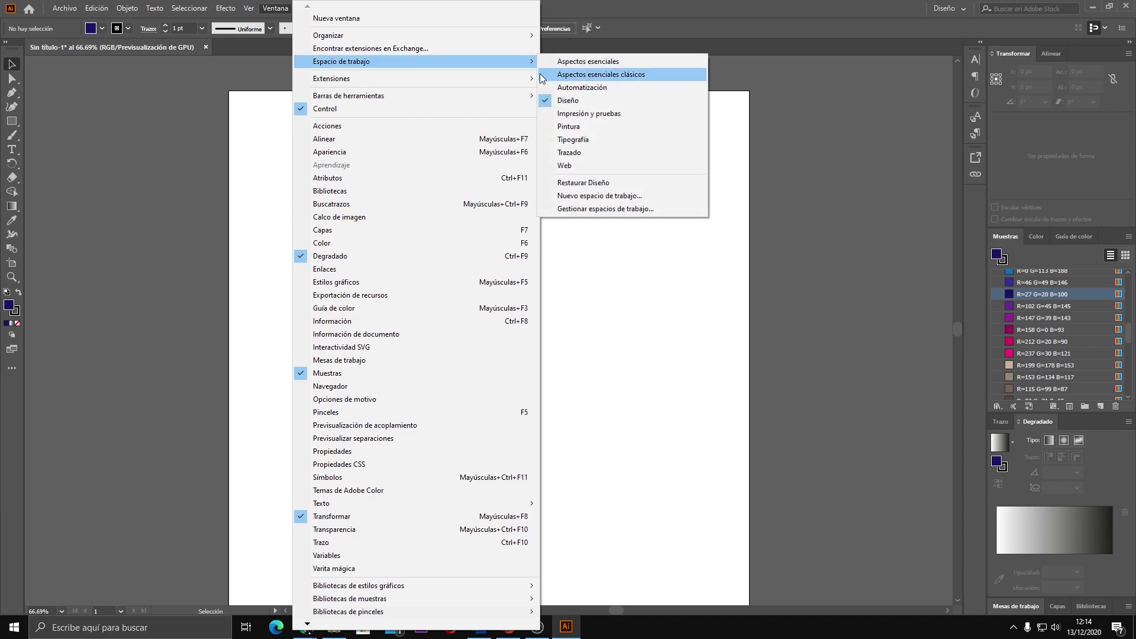
click(633, 76)
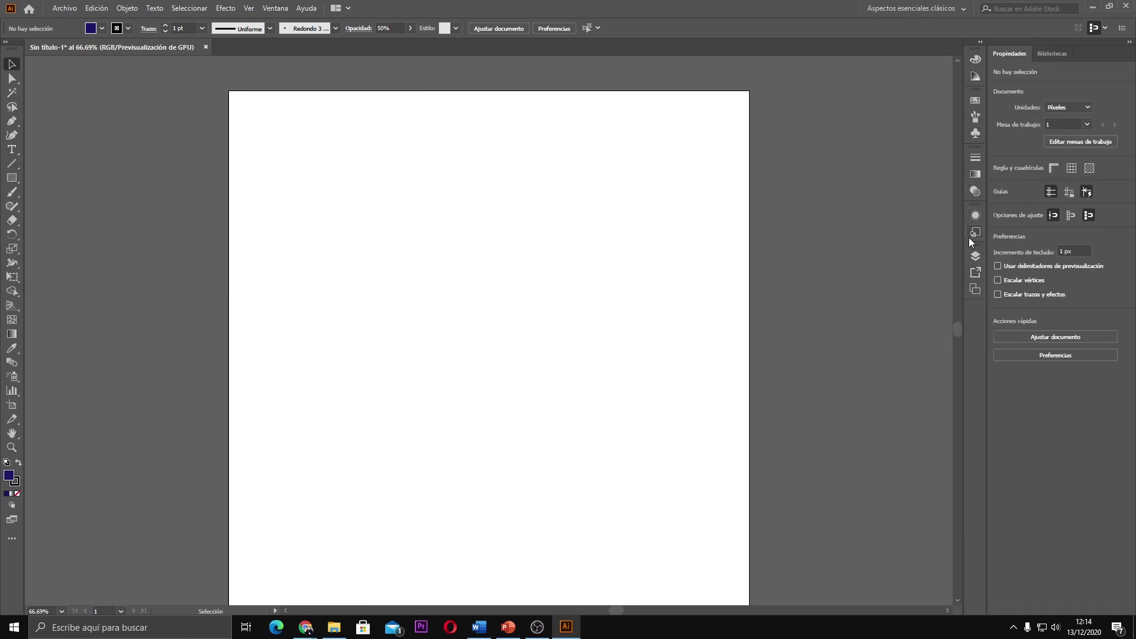
click(975, 289)
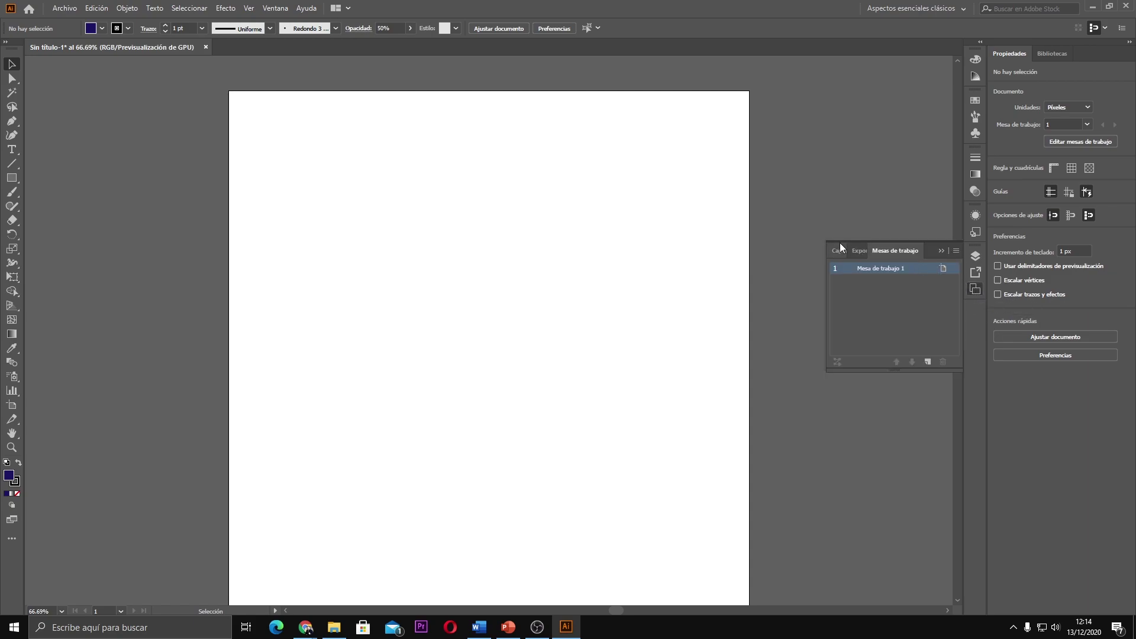
Step: Set Mesa de trabajo 1's artboard options to 820 px width and 312 px height
click(943, 269)
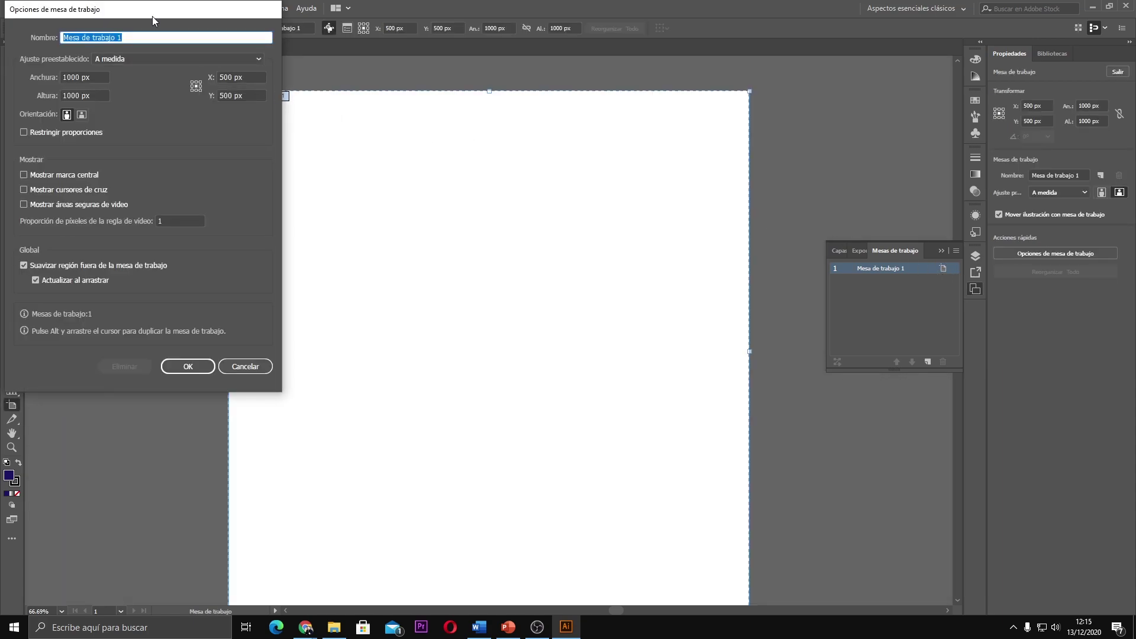
drag(151, 16, 533, 161)
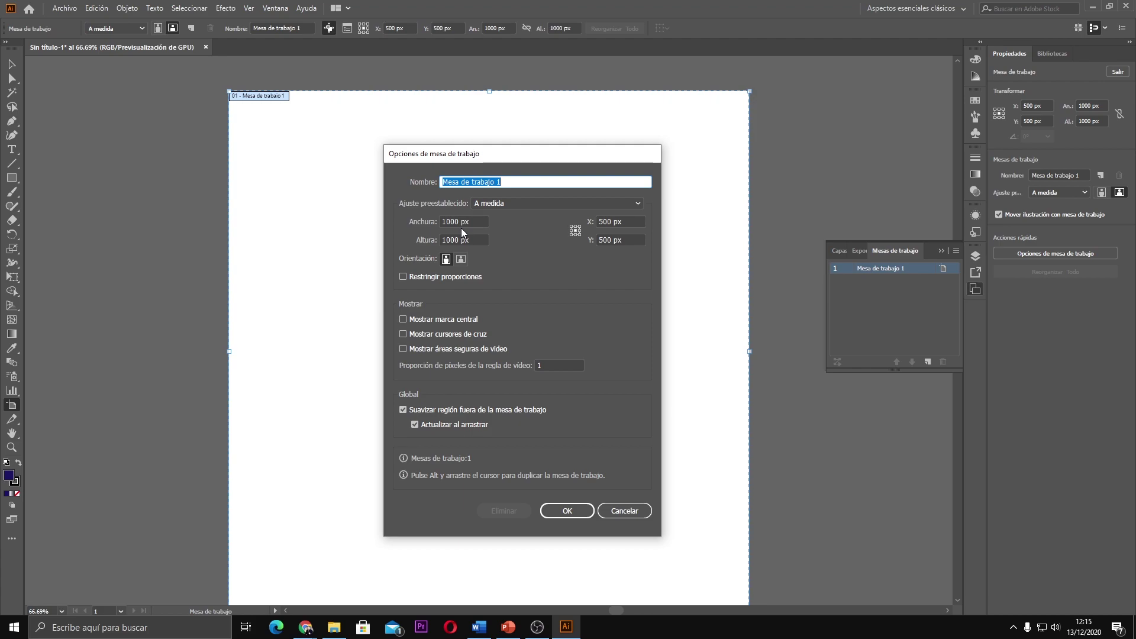
drag(455, 221, 435, 222)
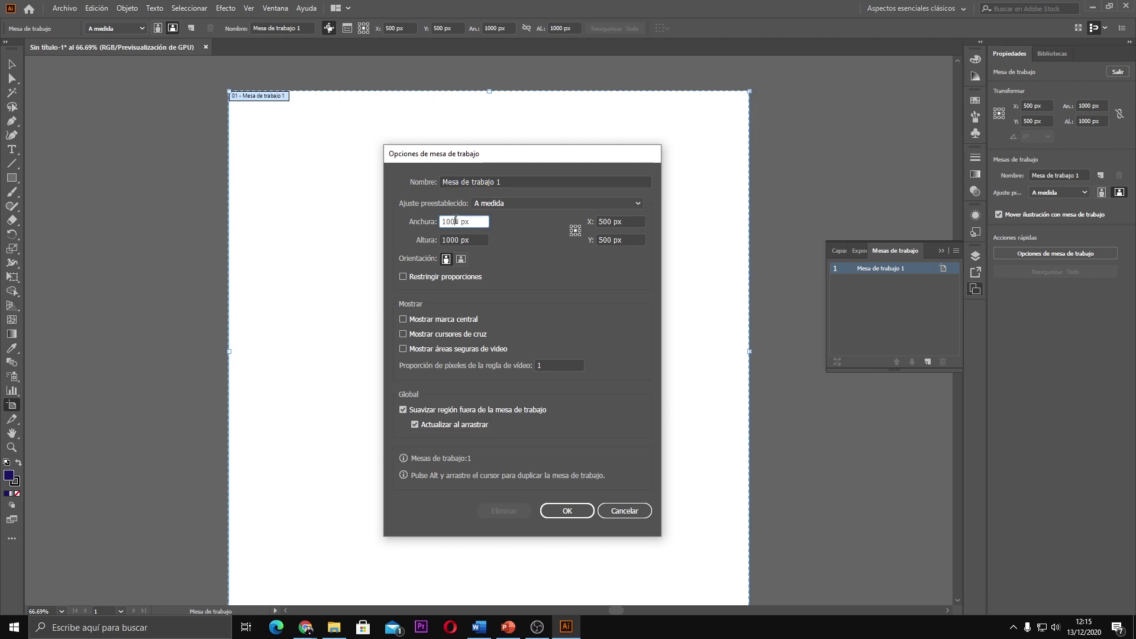
key(BackSpace)
key(Delete)
text(8)
text(20)
click(459, 237)
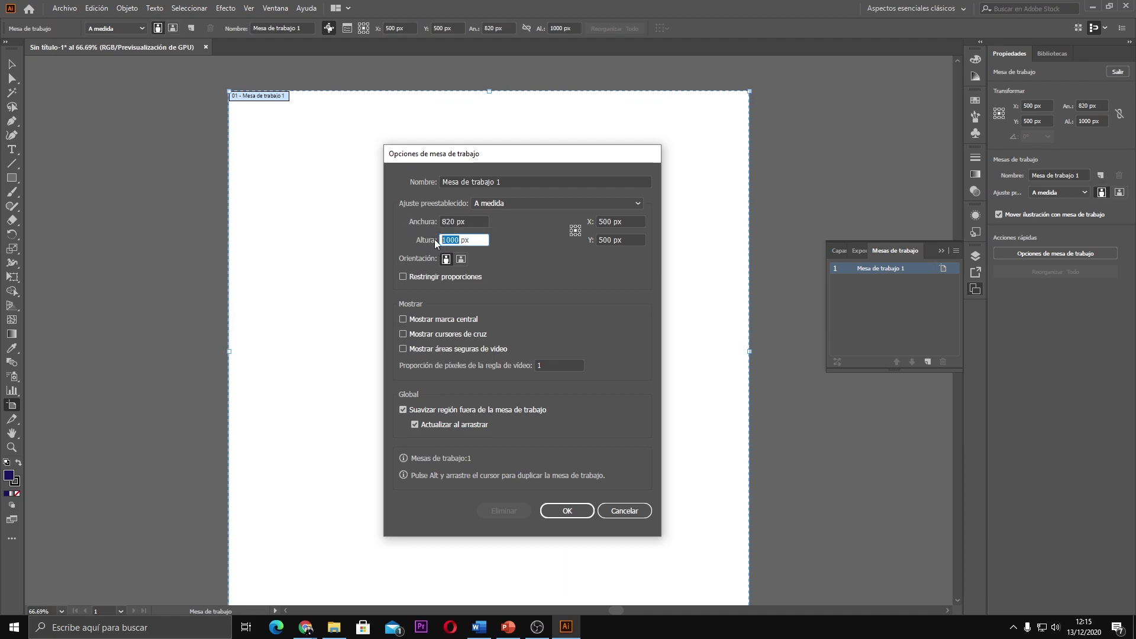
text(3)
text(12)
click(566, 512)
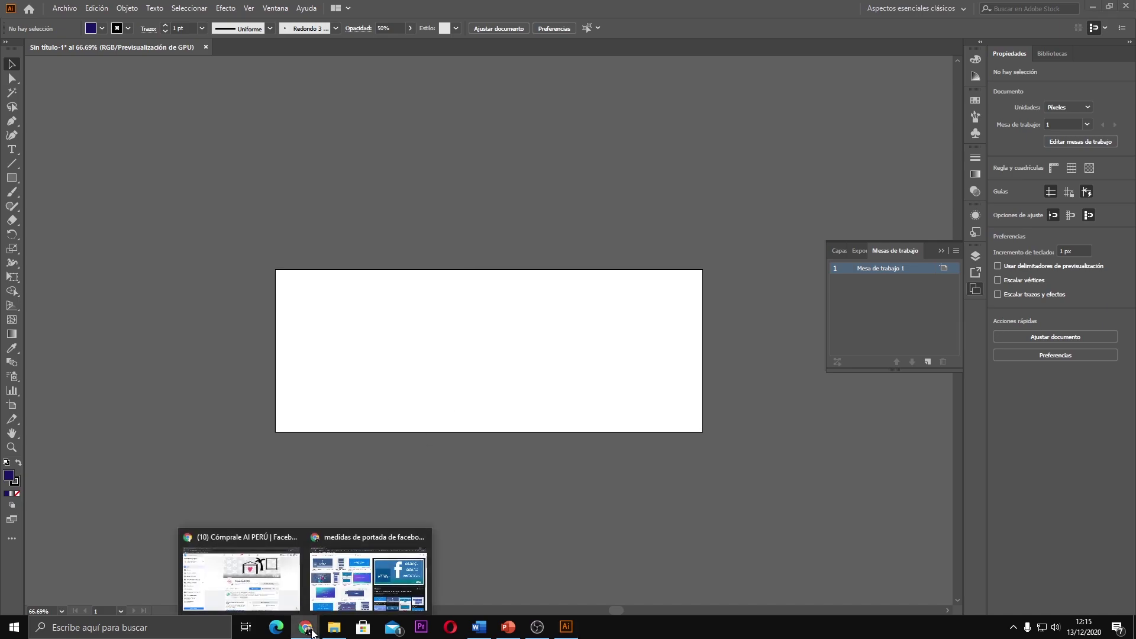
Step: Open a new Chrome window and search Google for 'pixabay'
right_click(306, 627)
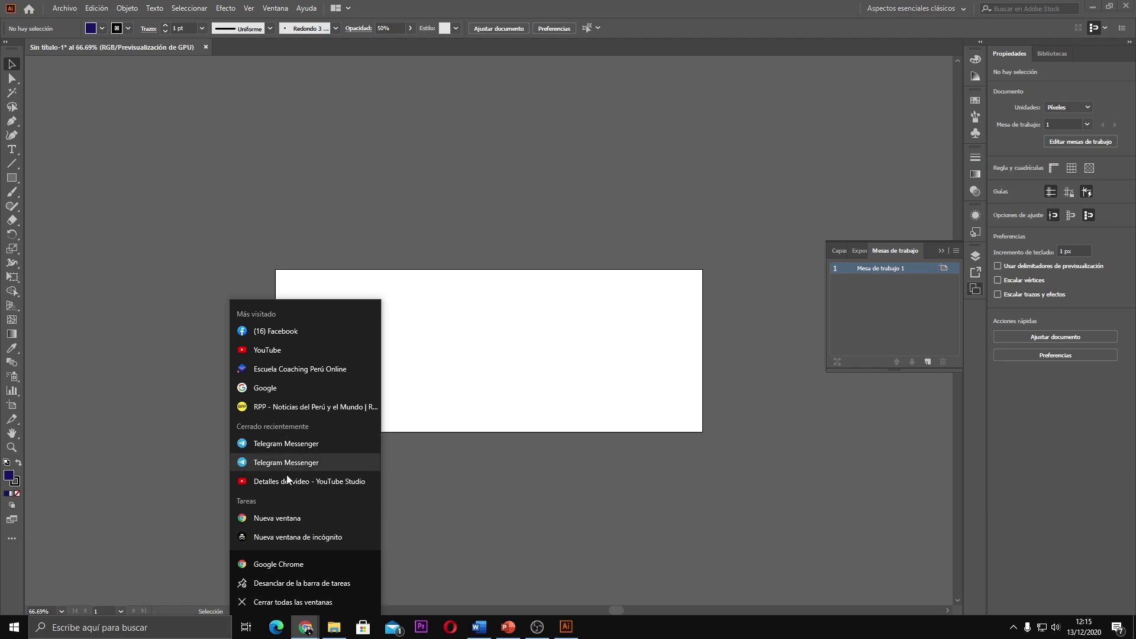
click(287, 520)
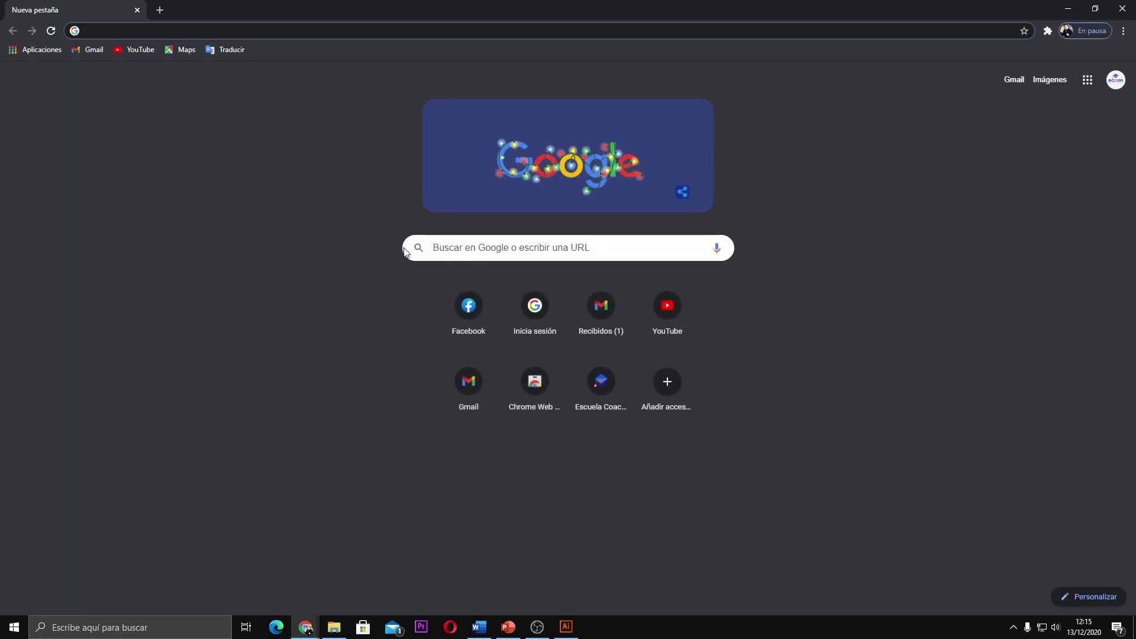
click(437, 245)
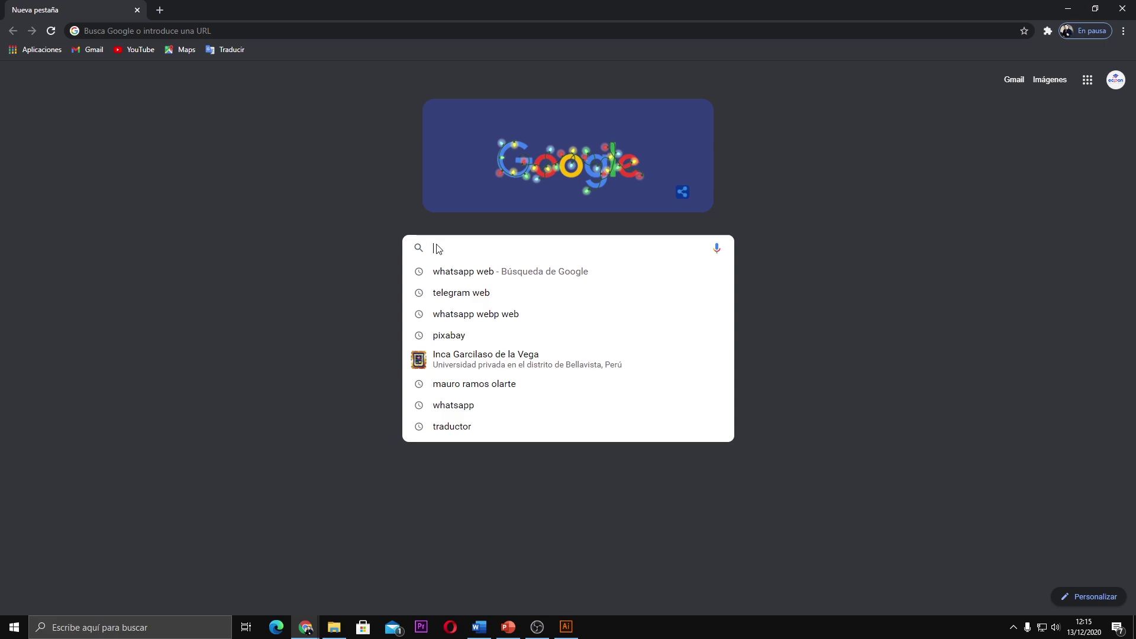
text(pixa)
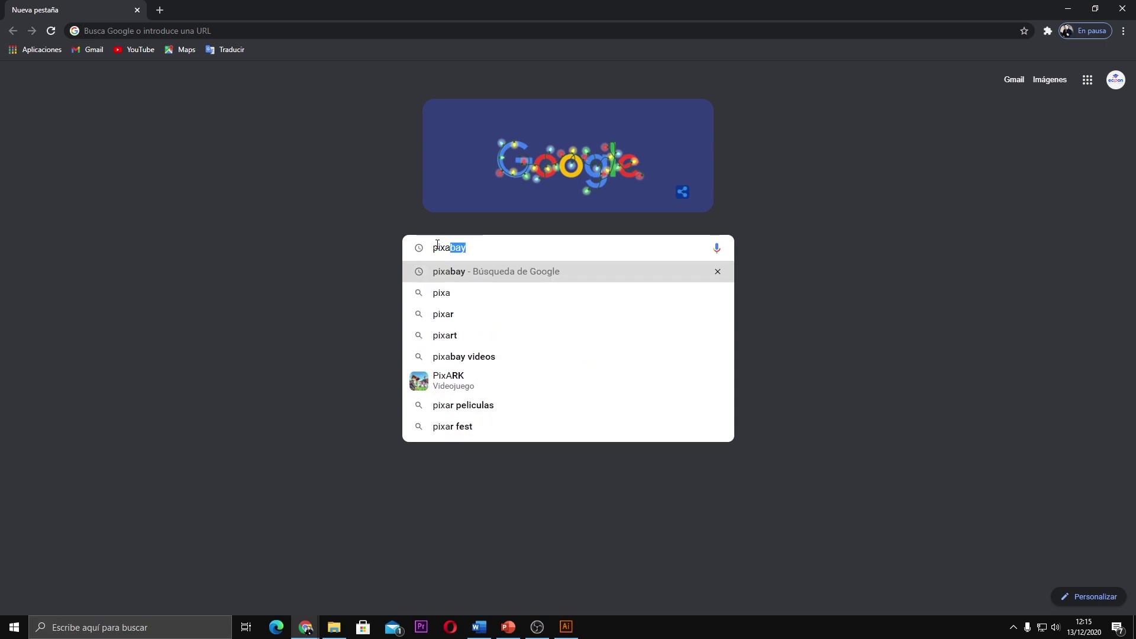
text(ba)
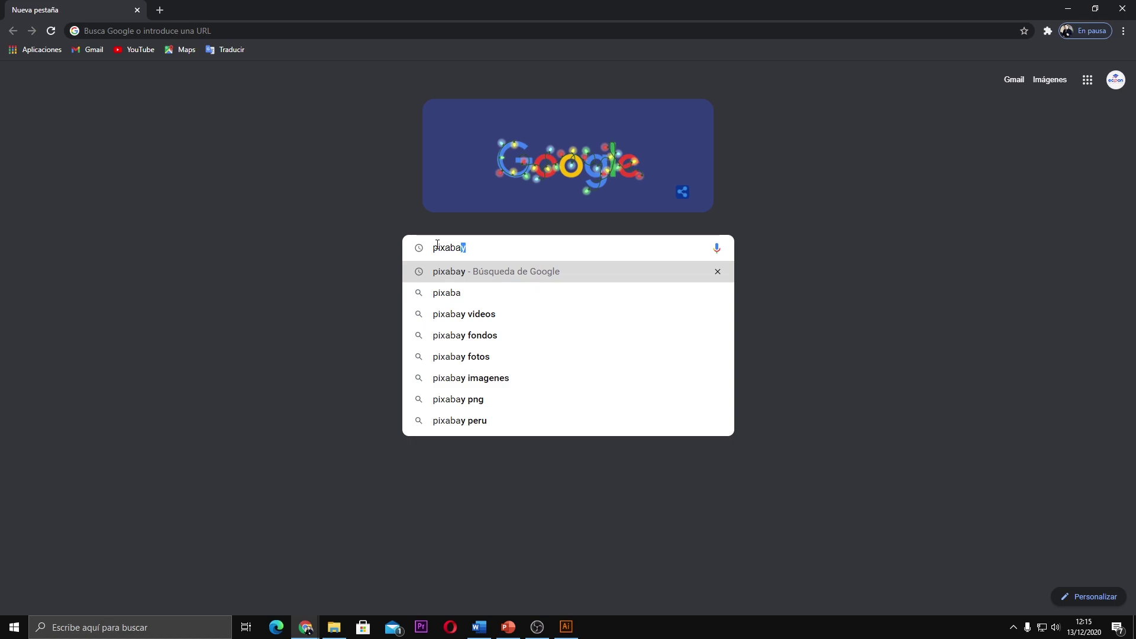
key(Return)
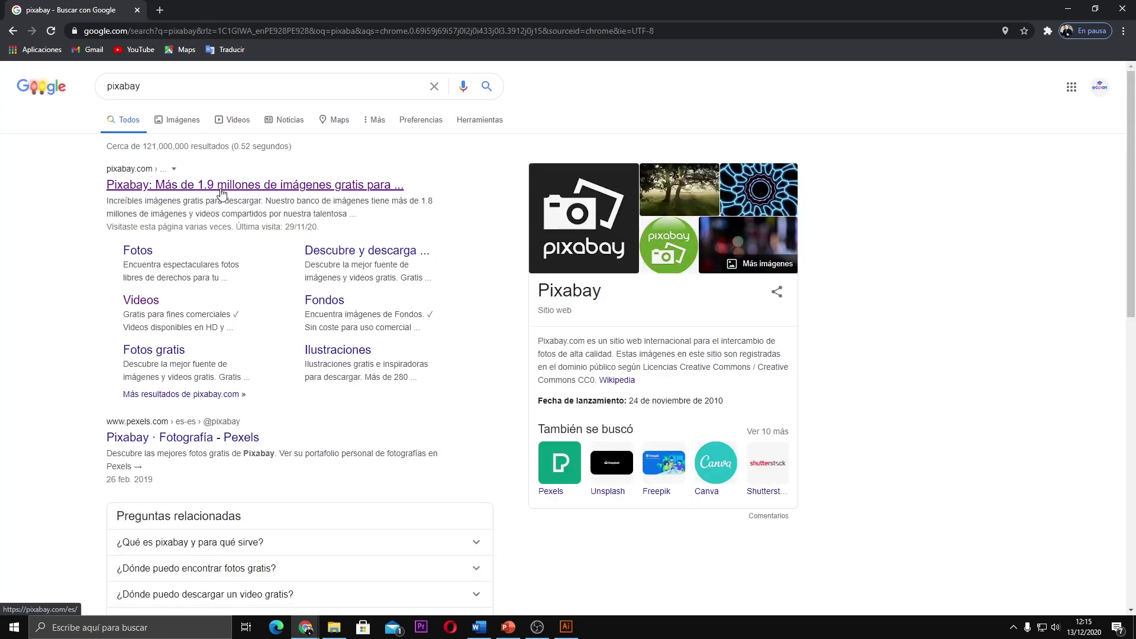
Step: Open Pixabay and look at a snowy road photo and an iStock snowman photo
click(354, 185)
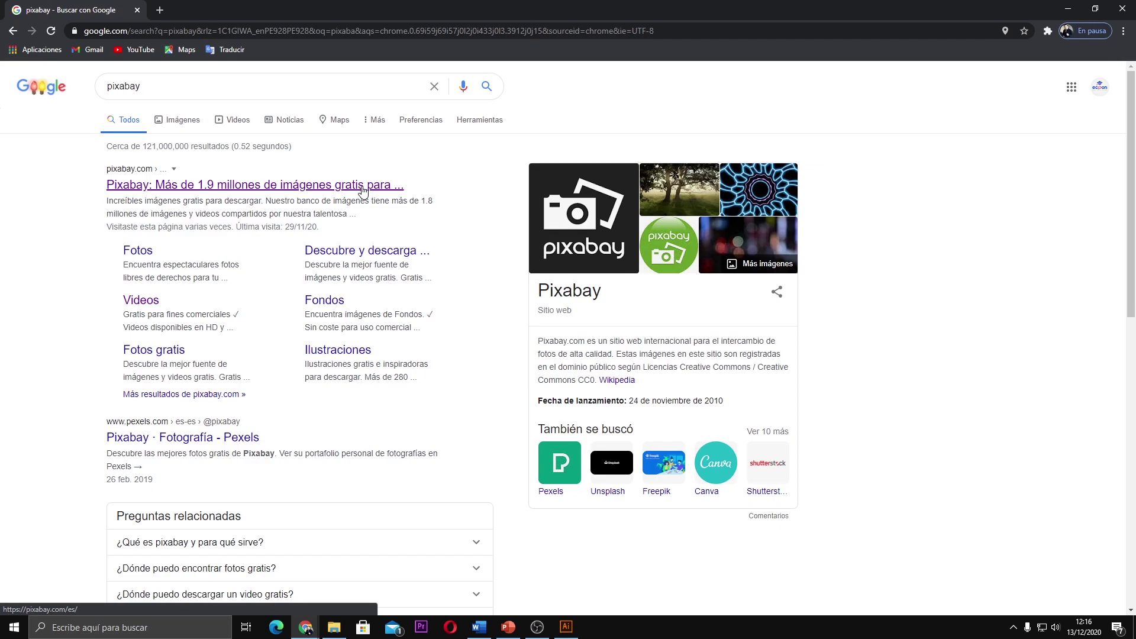
click(363, 189)
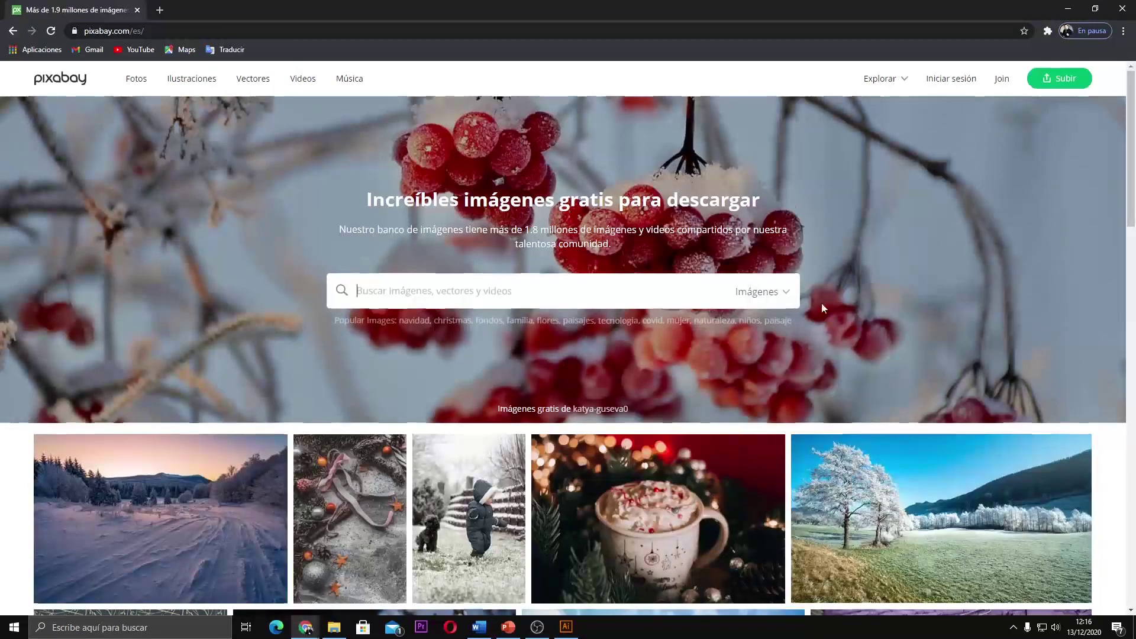
scroll(810, 302, down, 4)
click(207, 278)
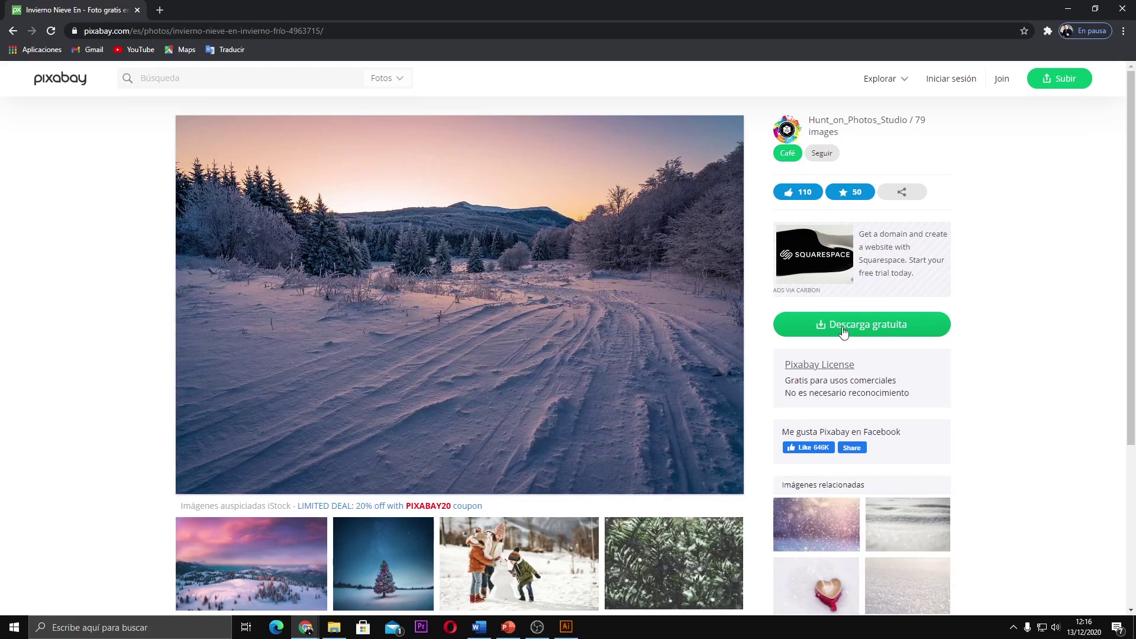
scroll(606, 308, down, 3)
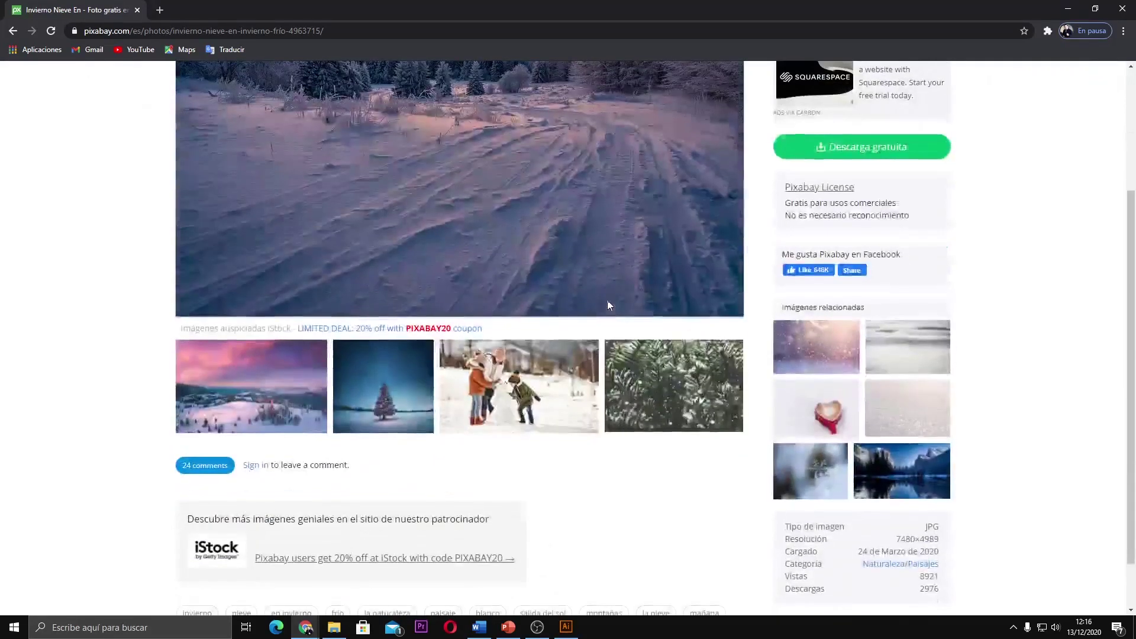
scroll(573, 298, down, 1)
click(559, 318)
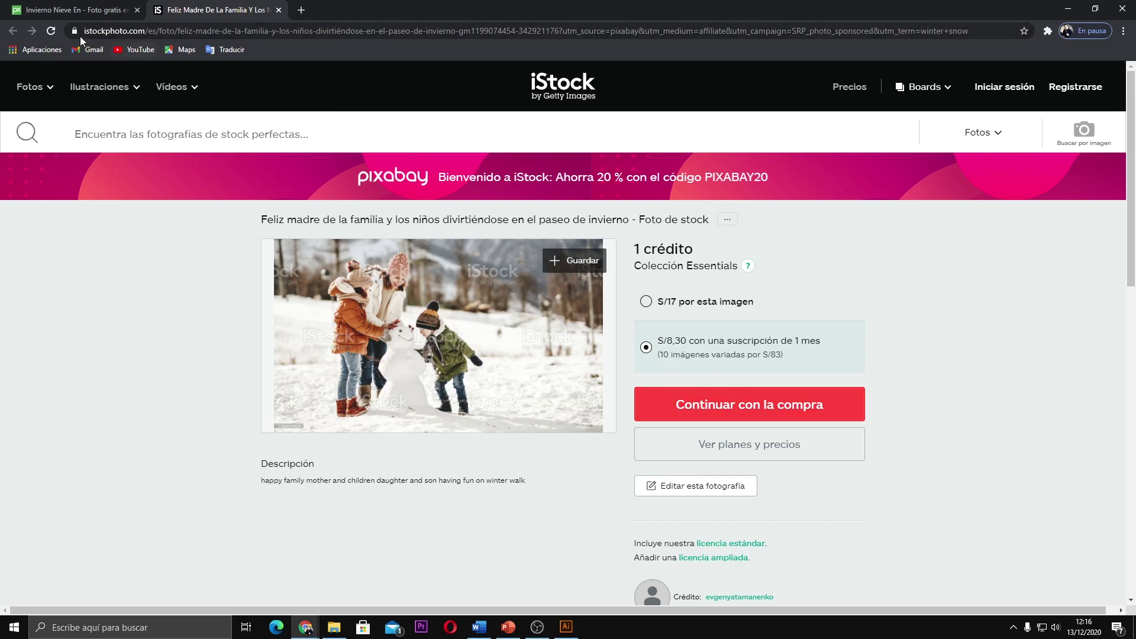
click(77, 12)
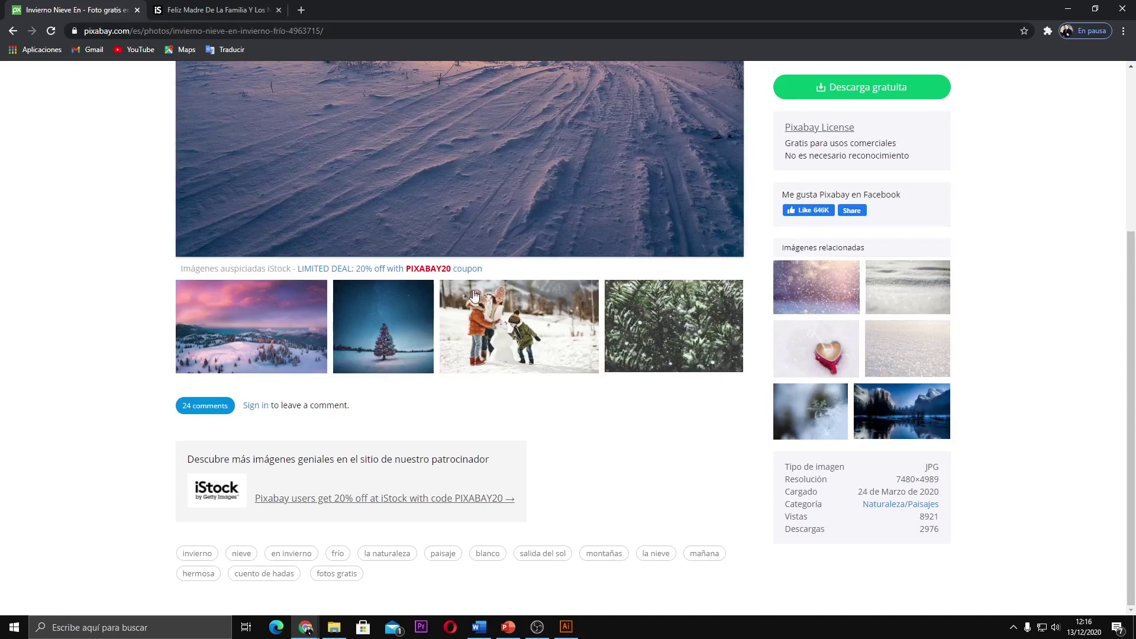
scroll(551, 348, up, 4)
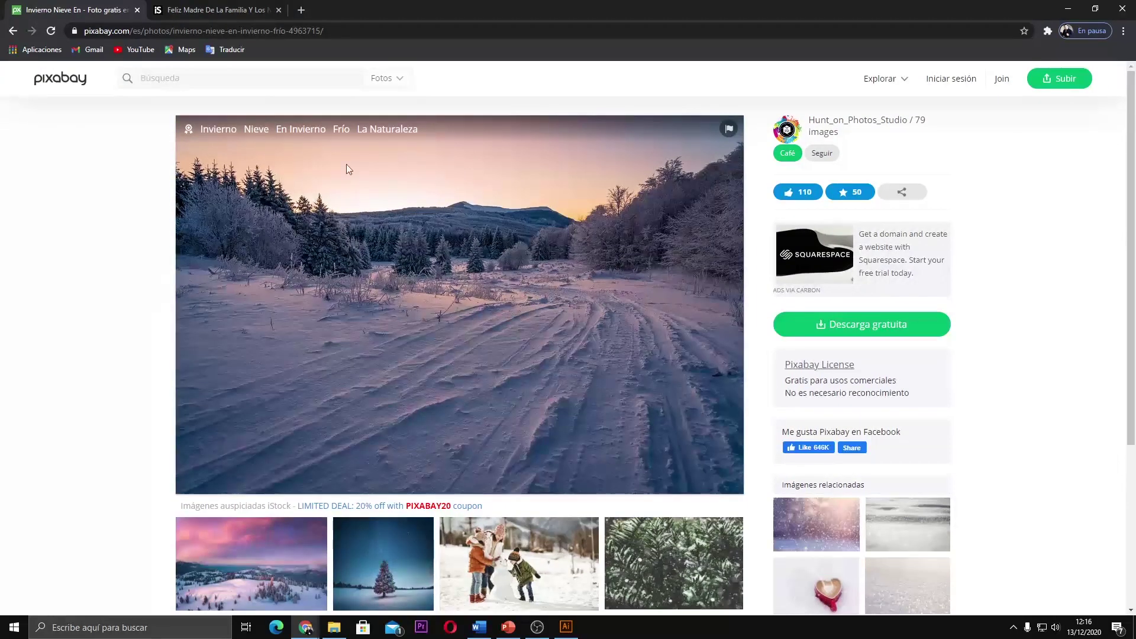
click(13, 31)
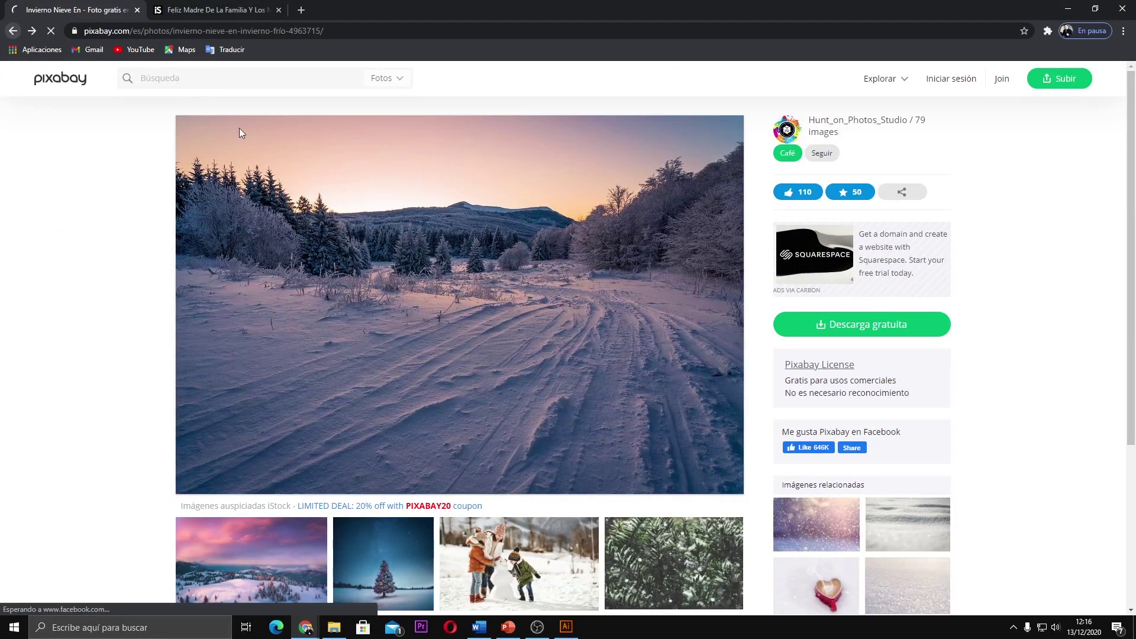
scroll(413, 264, up, 4)
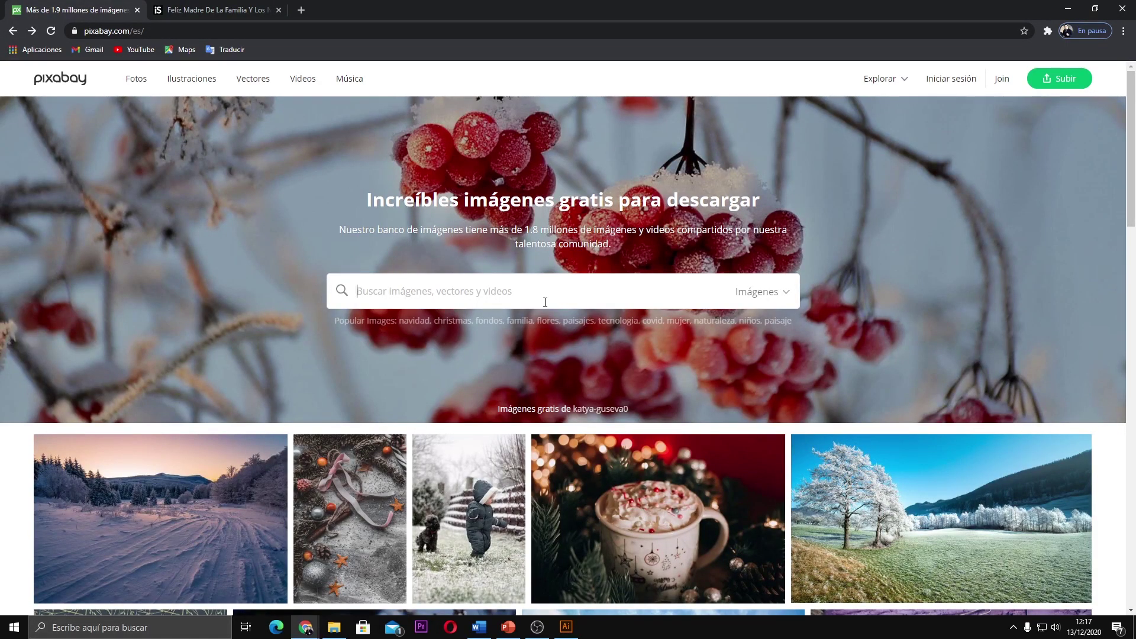
Step: Search Pixabay for 'empresas' and browse the business photos, including the Traje De Negocios page
text(emp)
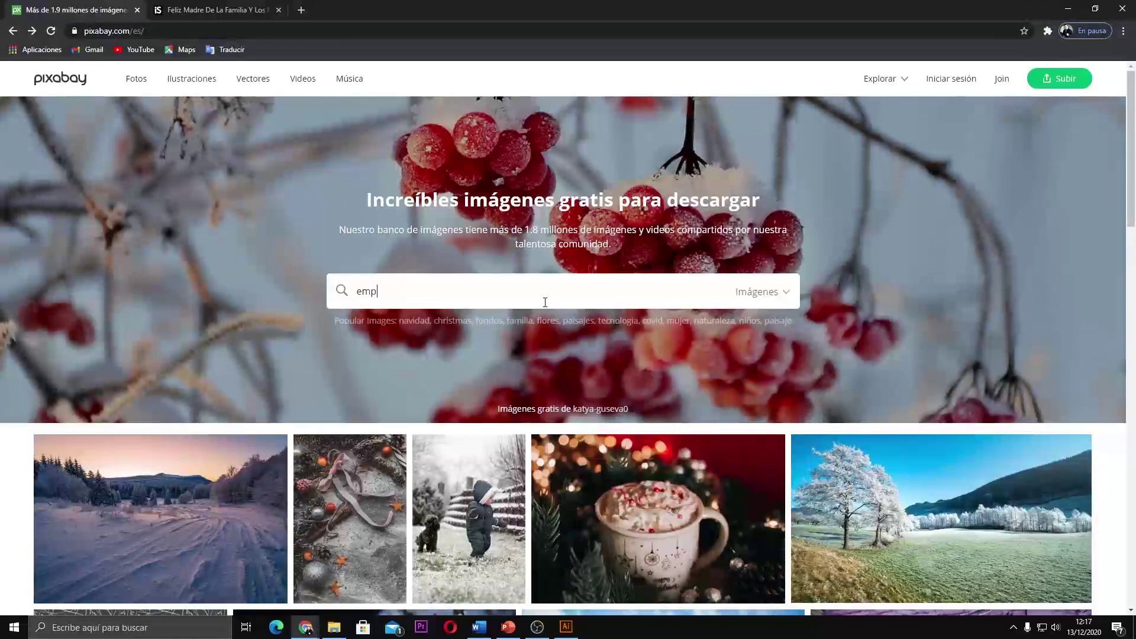
text(resas)
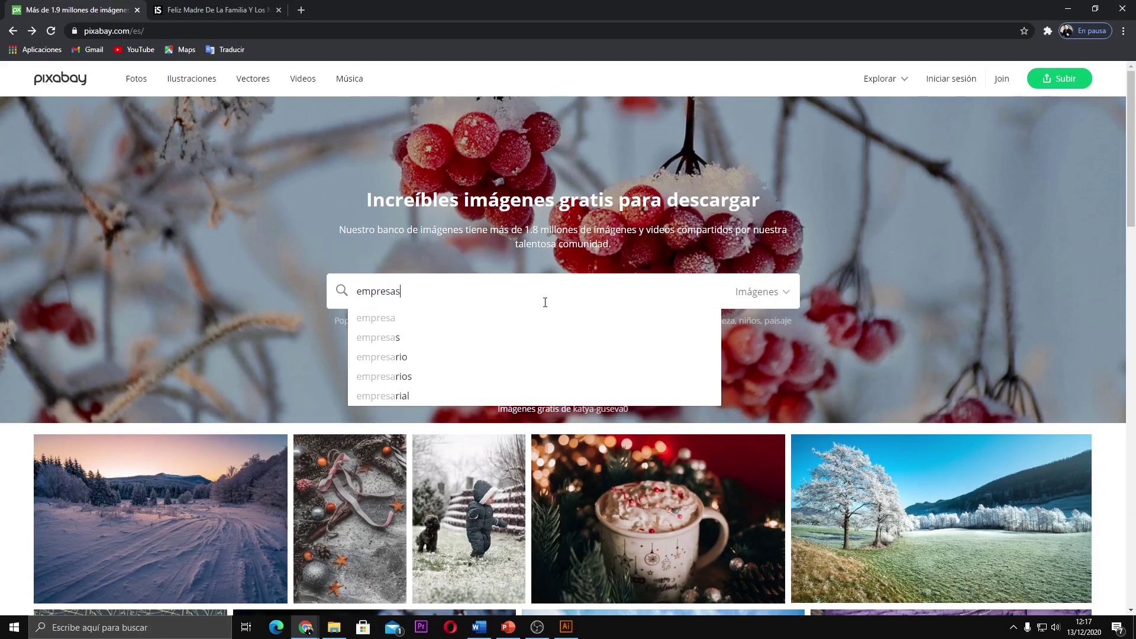
key(Return)
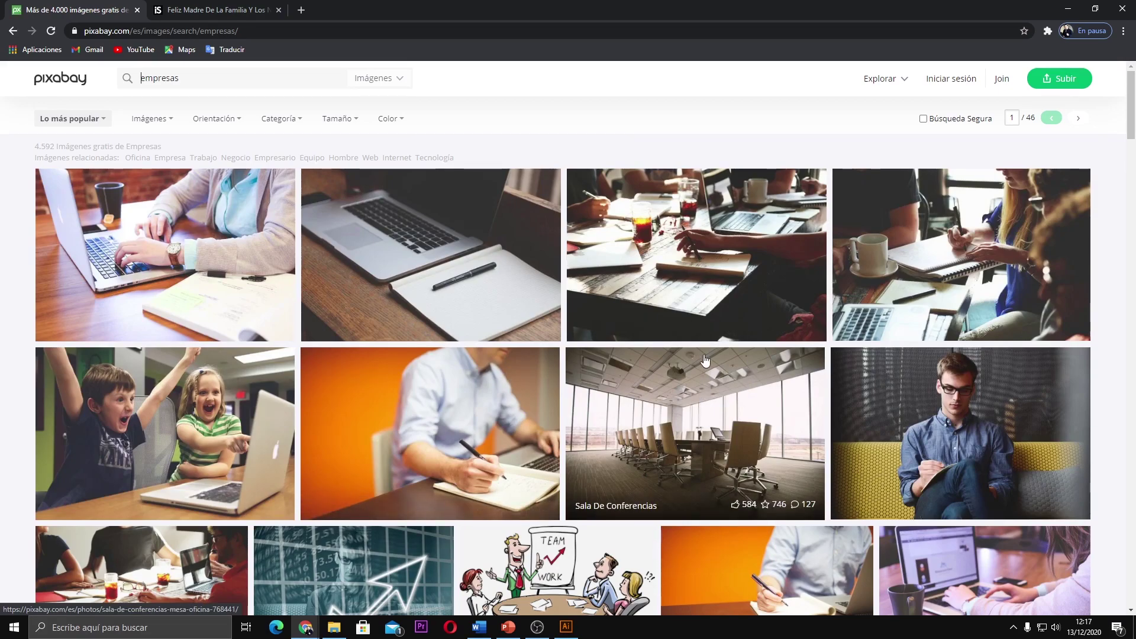
scroll(352, 322, down, 3)
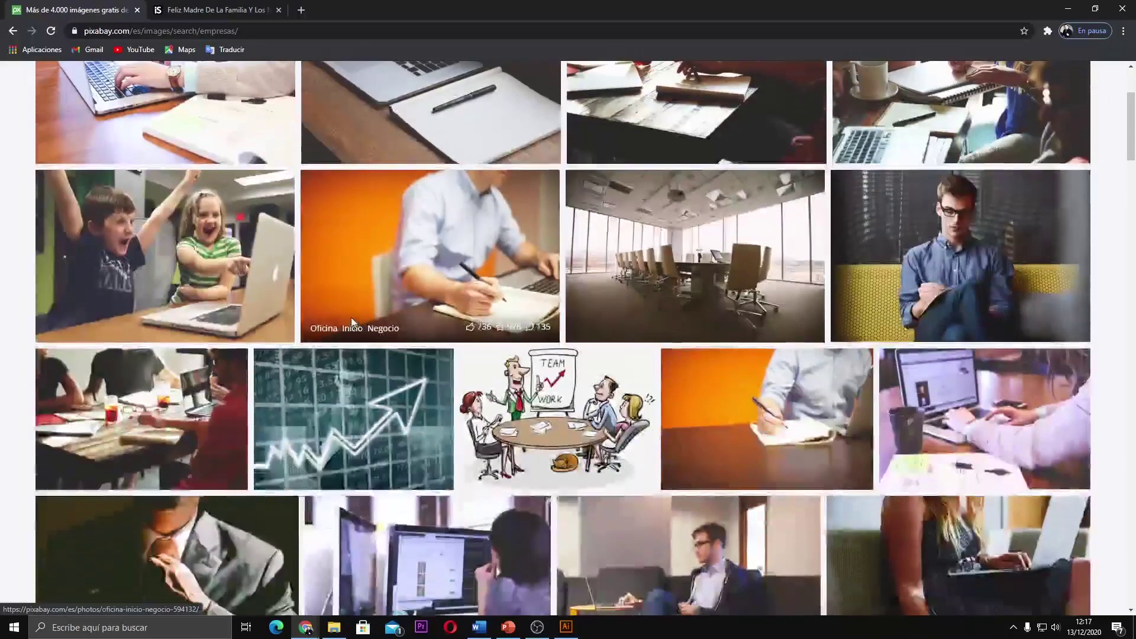
scroll(351, 323, down, 3)
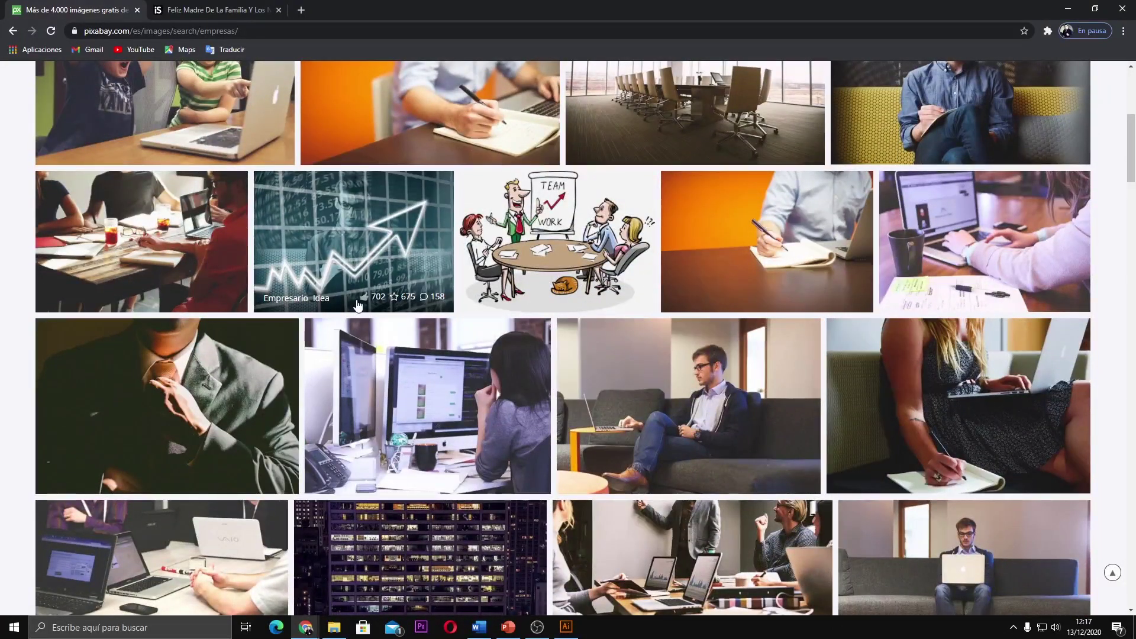
scroll(820, 391, down, 1)
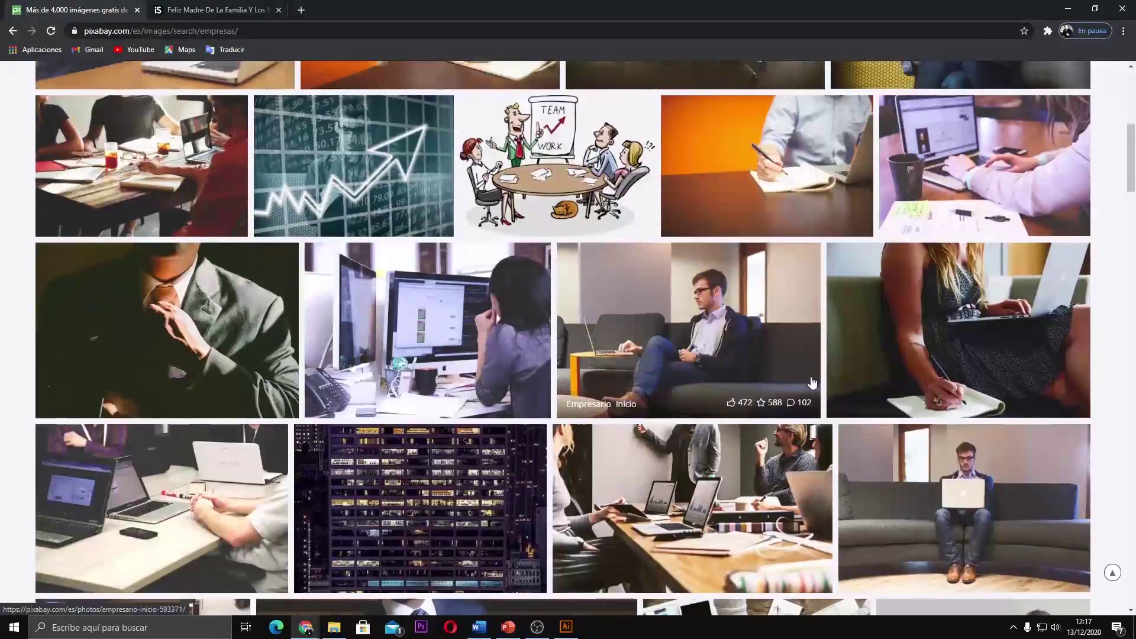
scroll(812, 384, down, 2)
scroll(794, 335, down, 1)
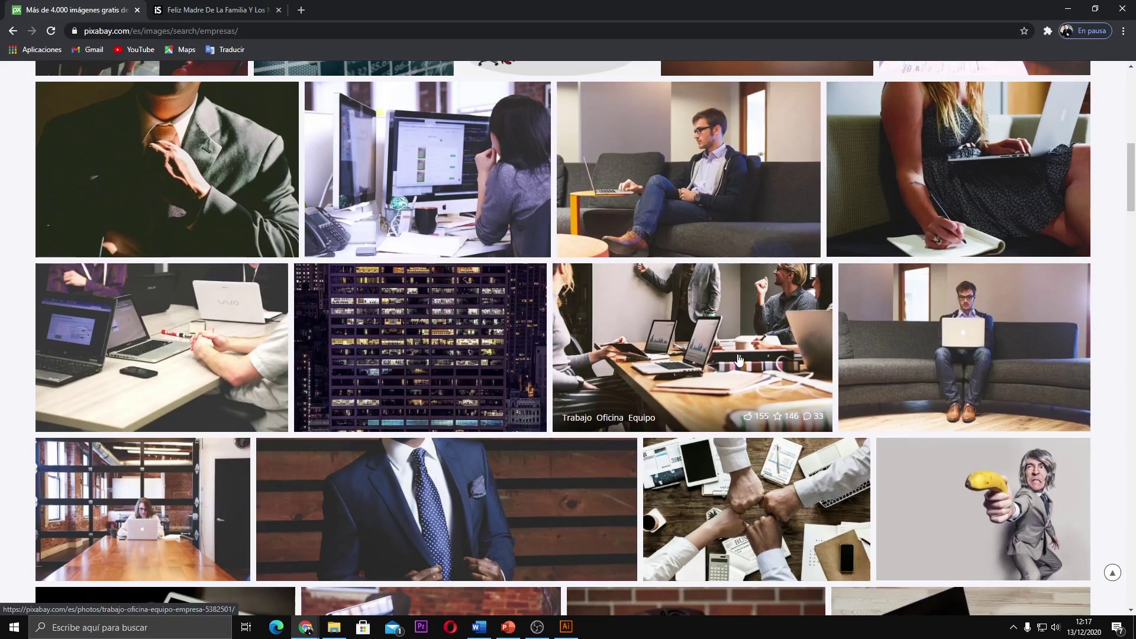
scroll(343, 384, down, 3)
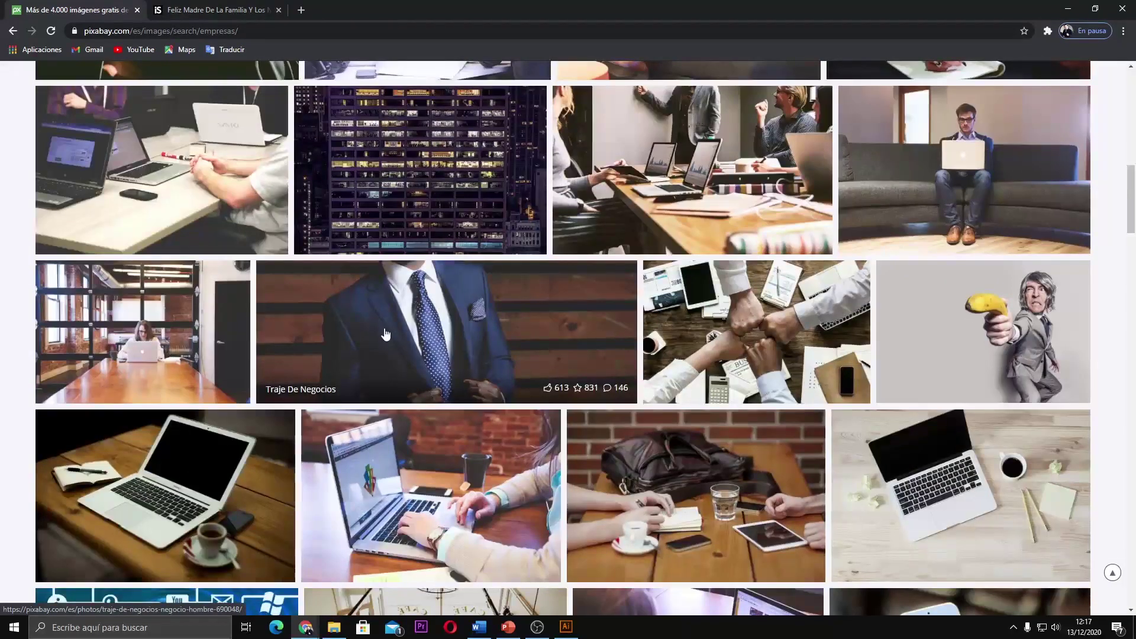
click(484, 346)
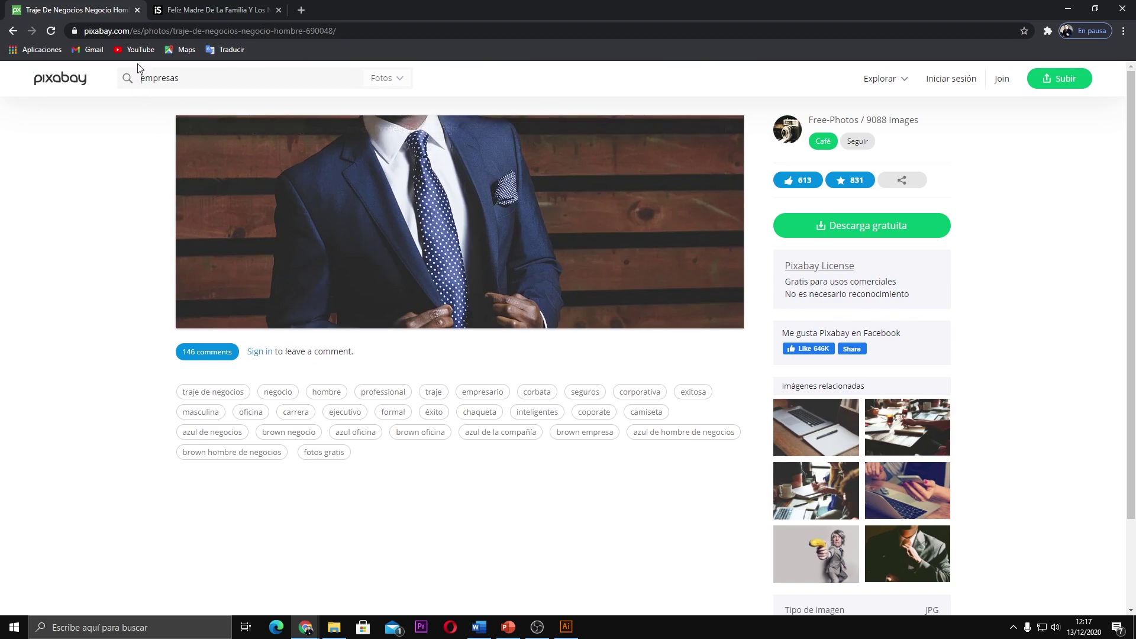
mouse_move(459, 222)
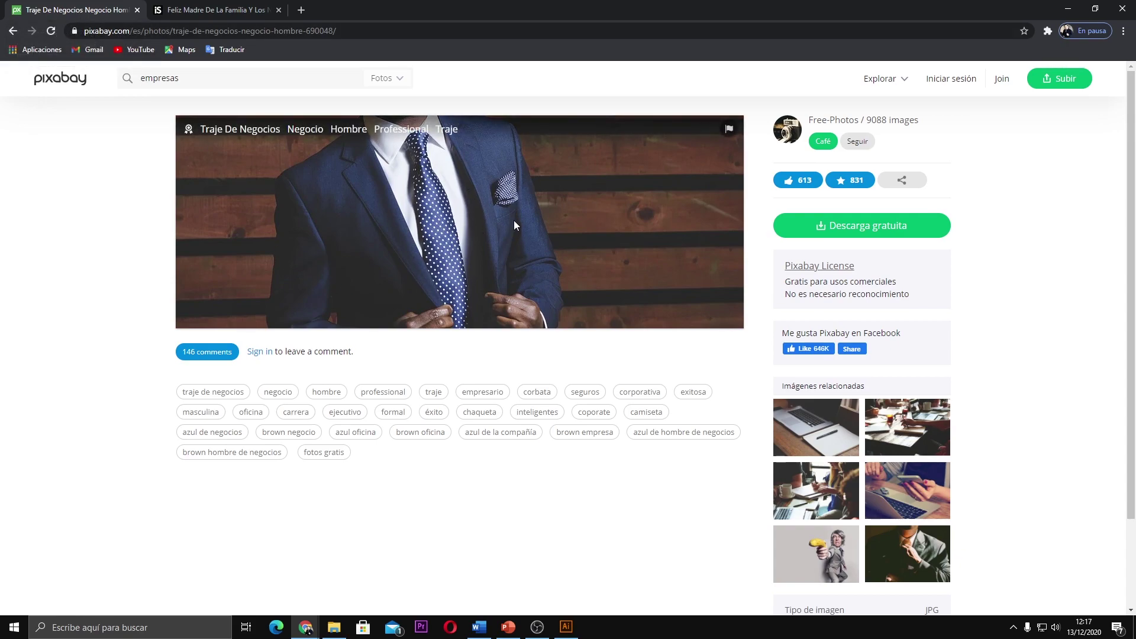
click(13, 32)
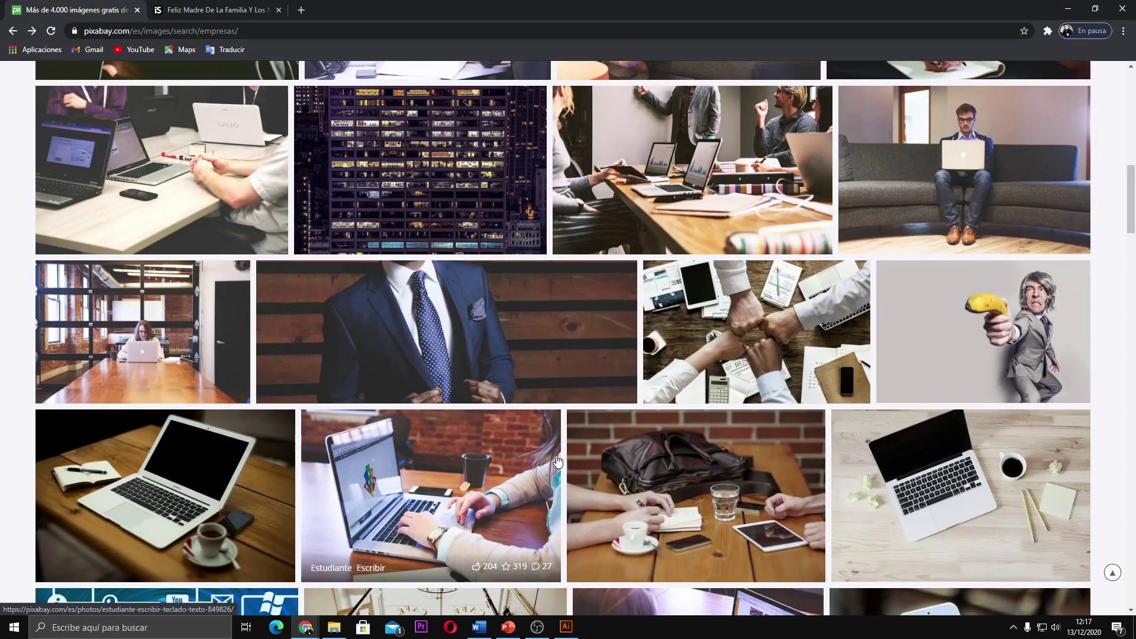
scroll(729, 456, down, 4)
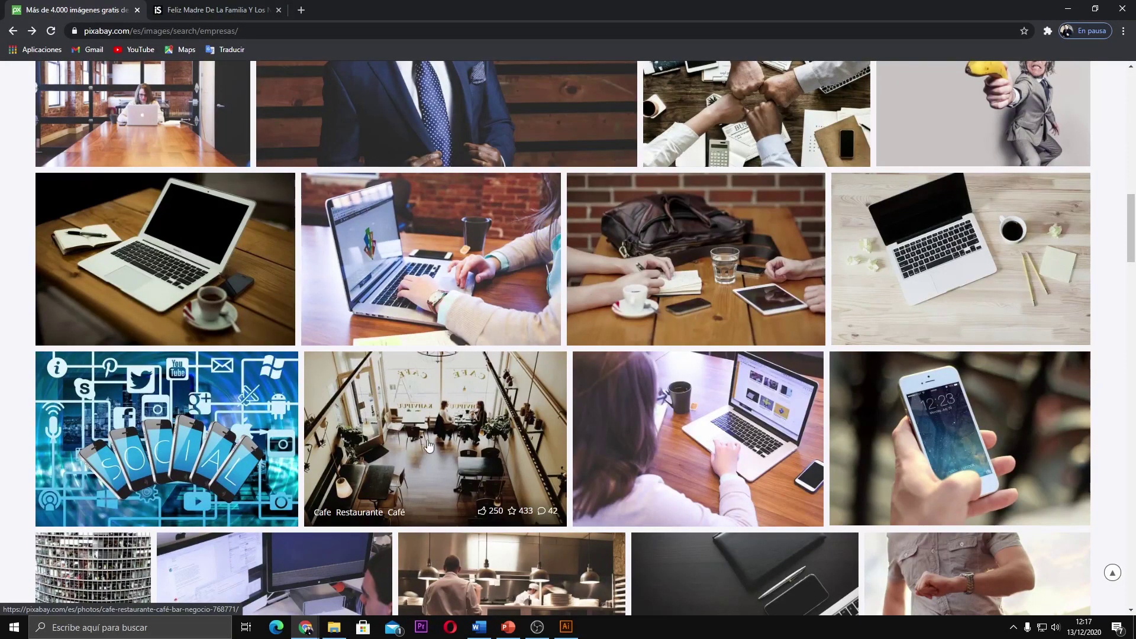
Step: Download the café photo at 1920×1280 as cafe-768771_1920.jpg and open it
click(444, 414)
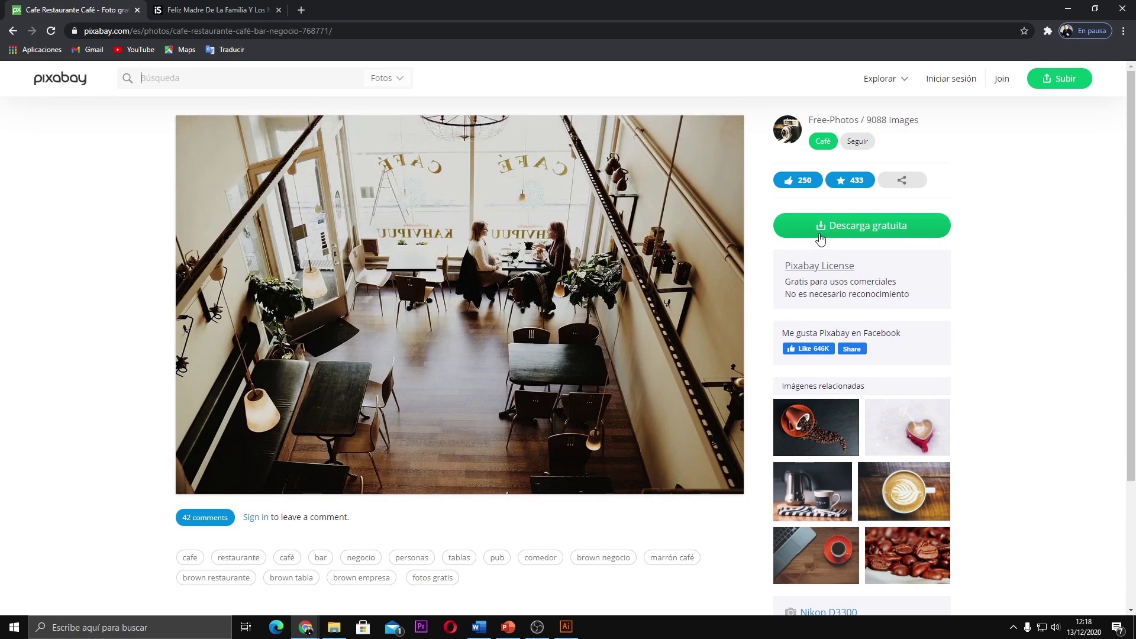
click(846, 226)
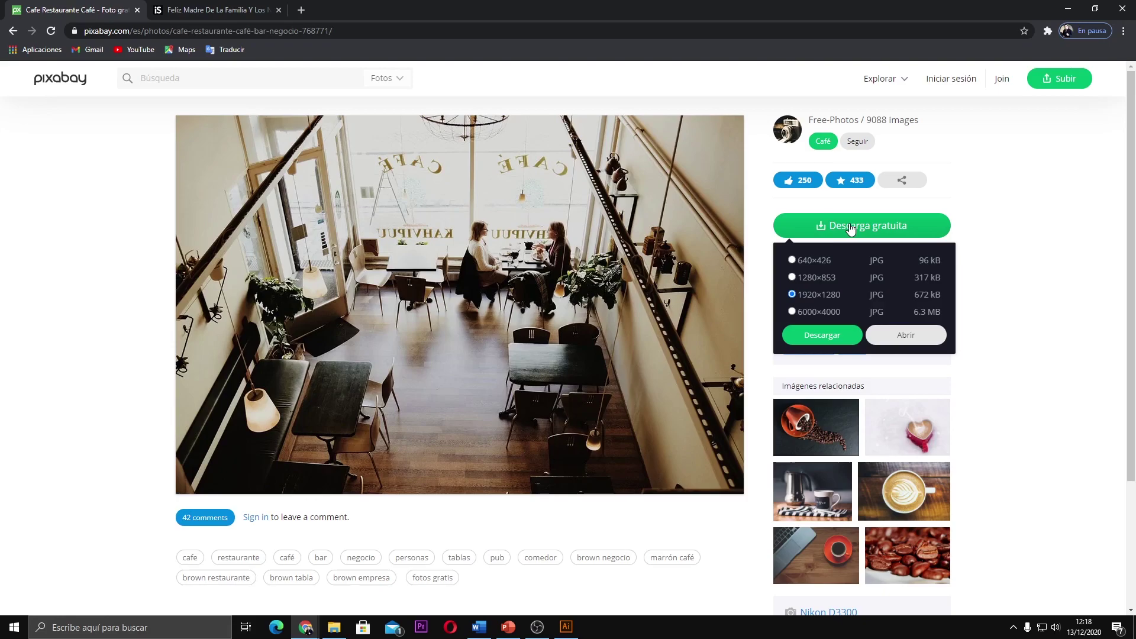
click(837, 338)
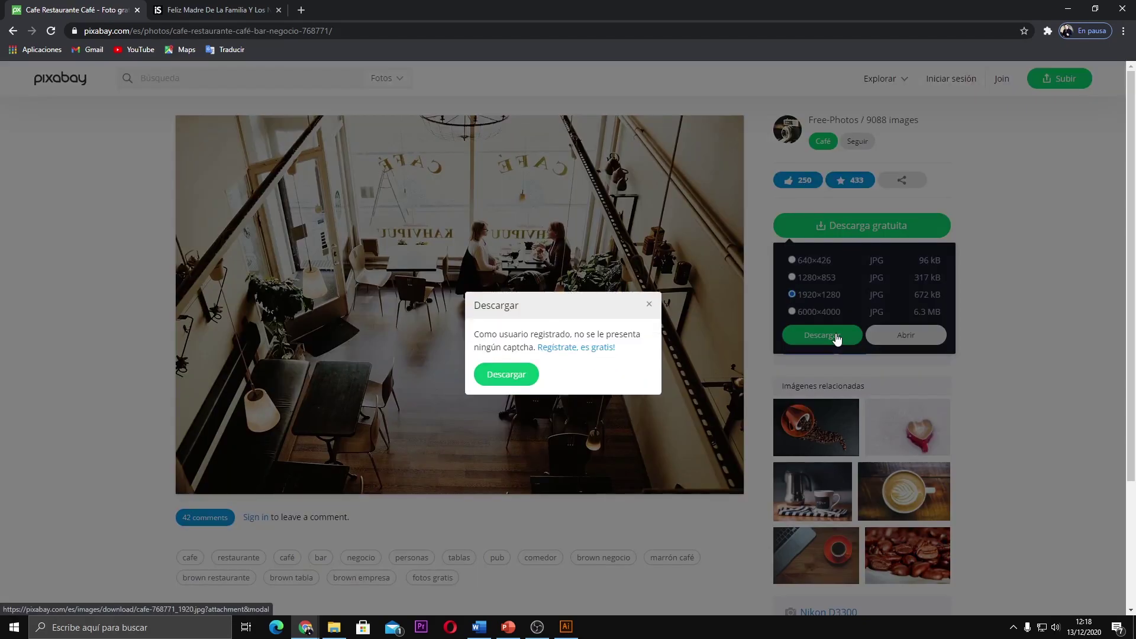
click(506, 403)
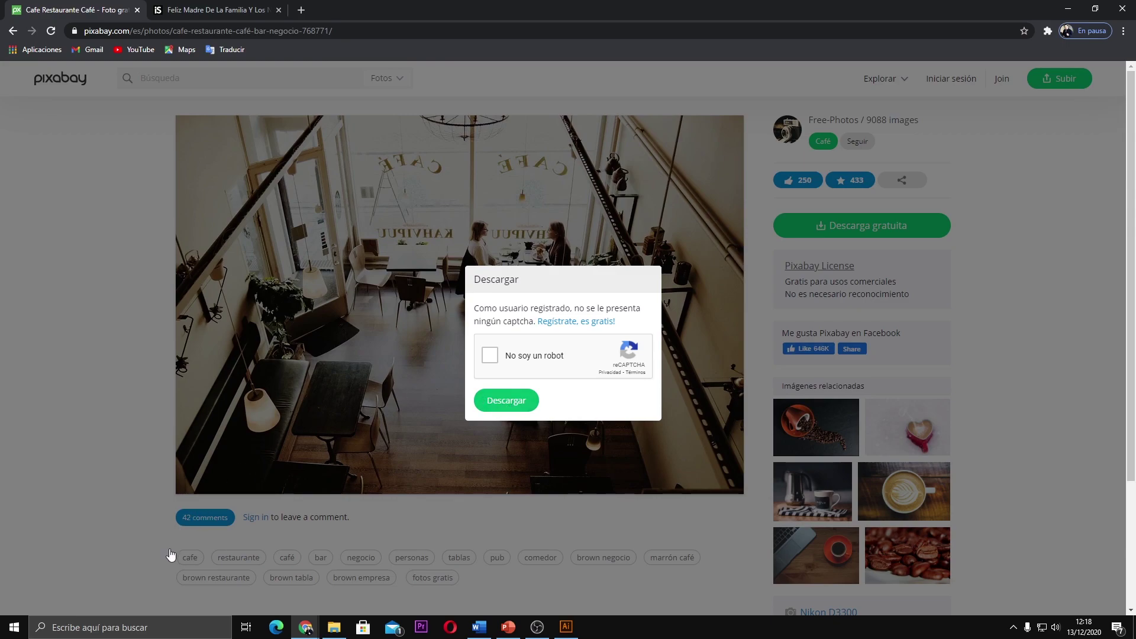
click(491, 358)
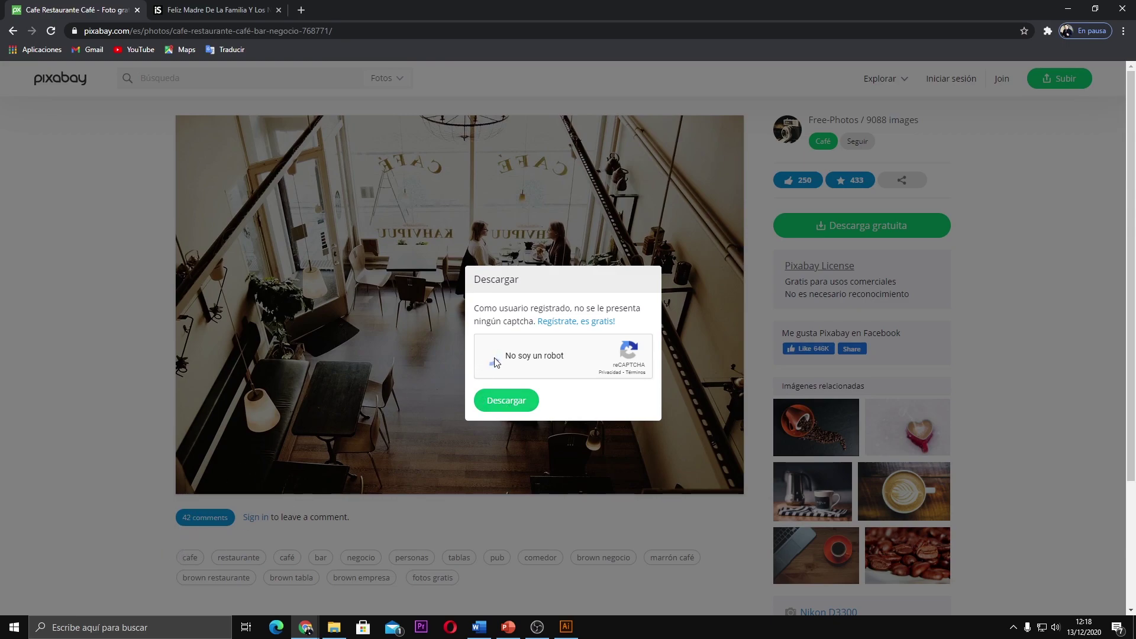
click(508, 403)
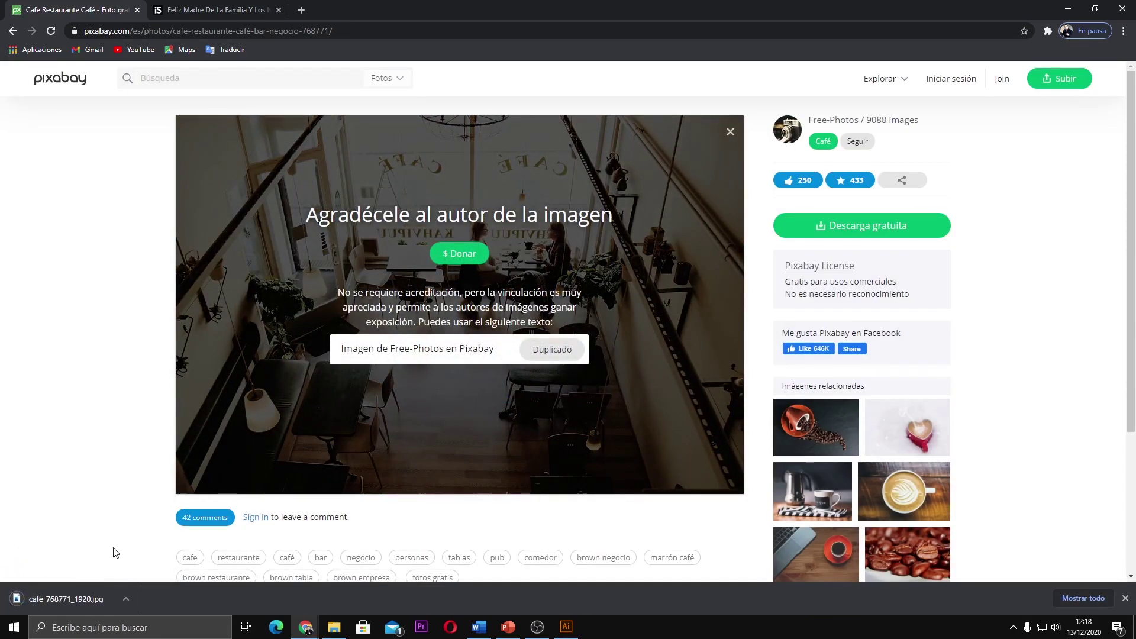
click(41, 595)
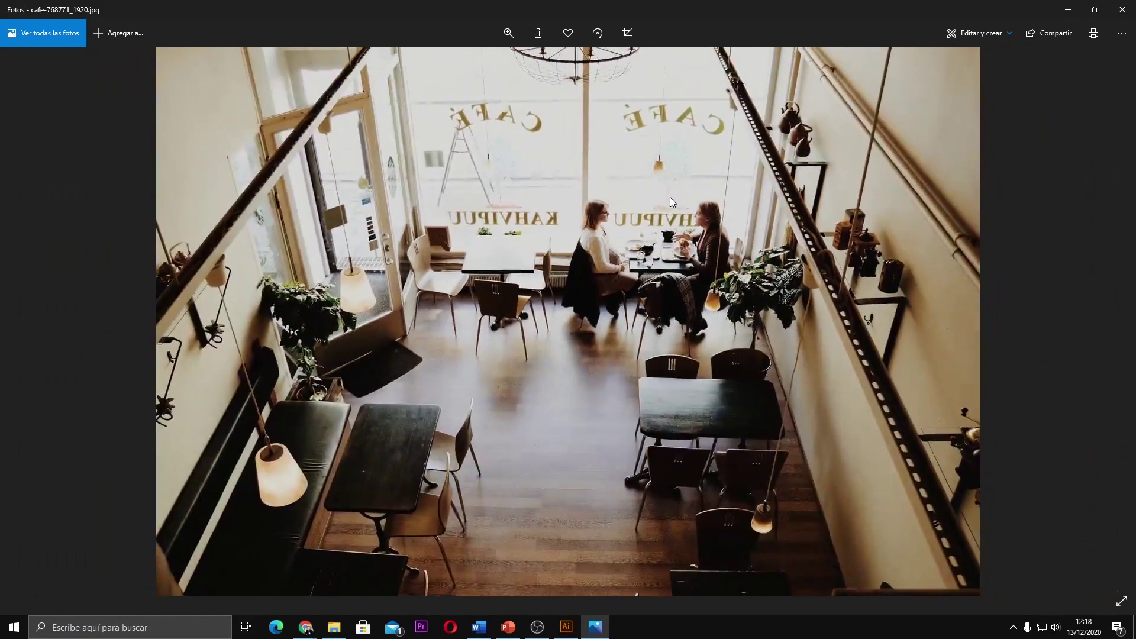
Step: Copy the café photo from Windows Photos and return to the Illustrator document
right_click(670, 202)
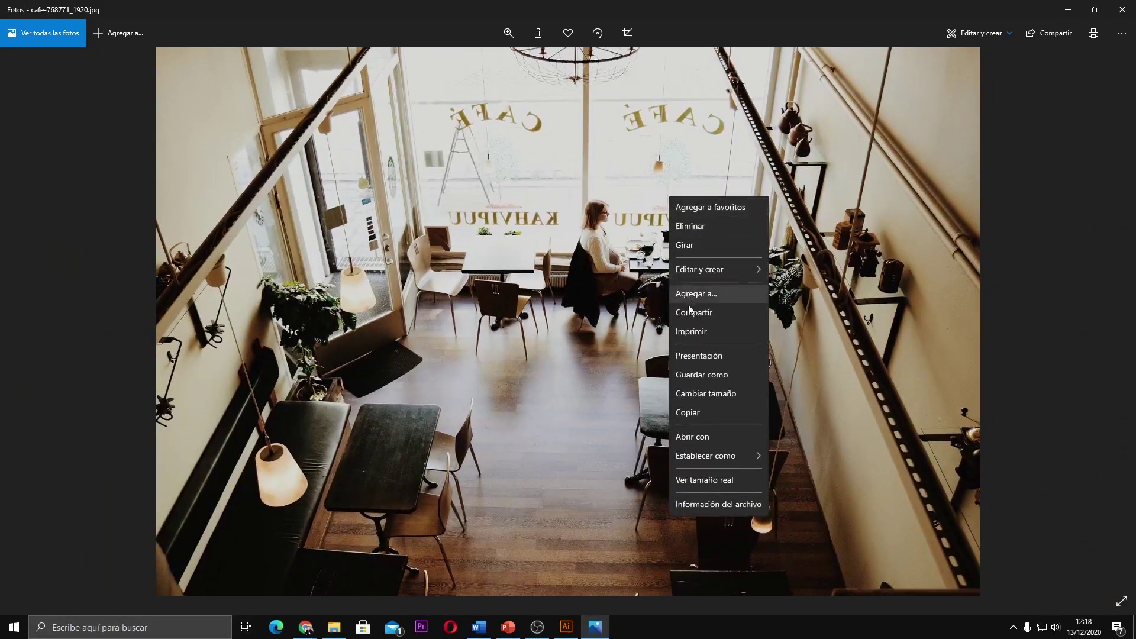
click(695, 415)
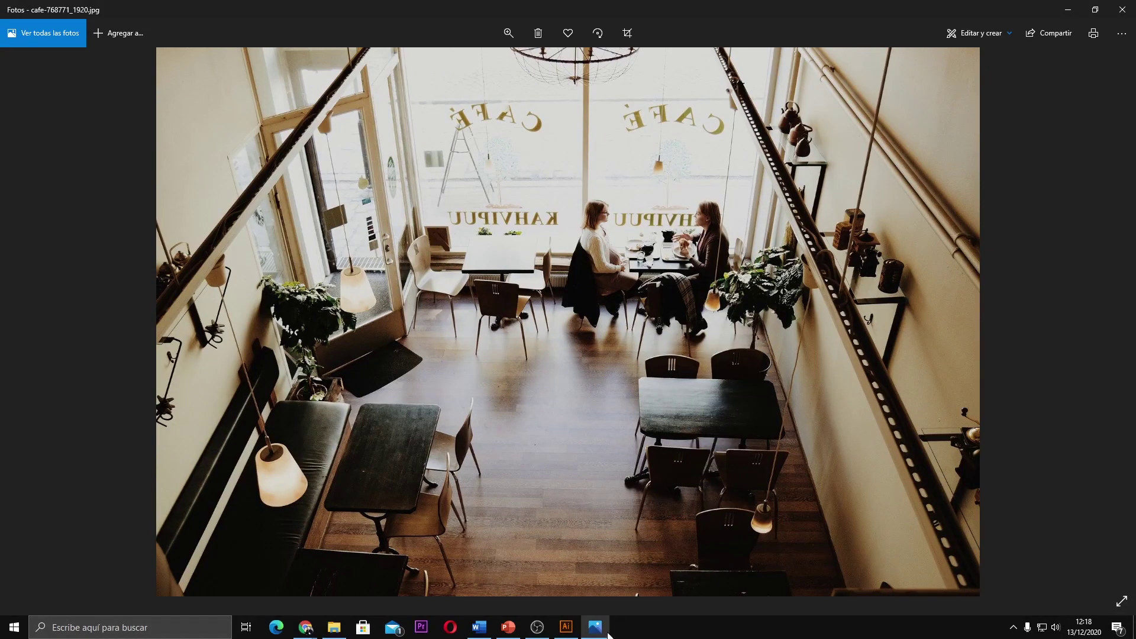
click(561, 626)
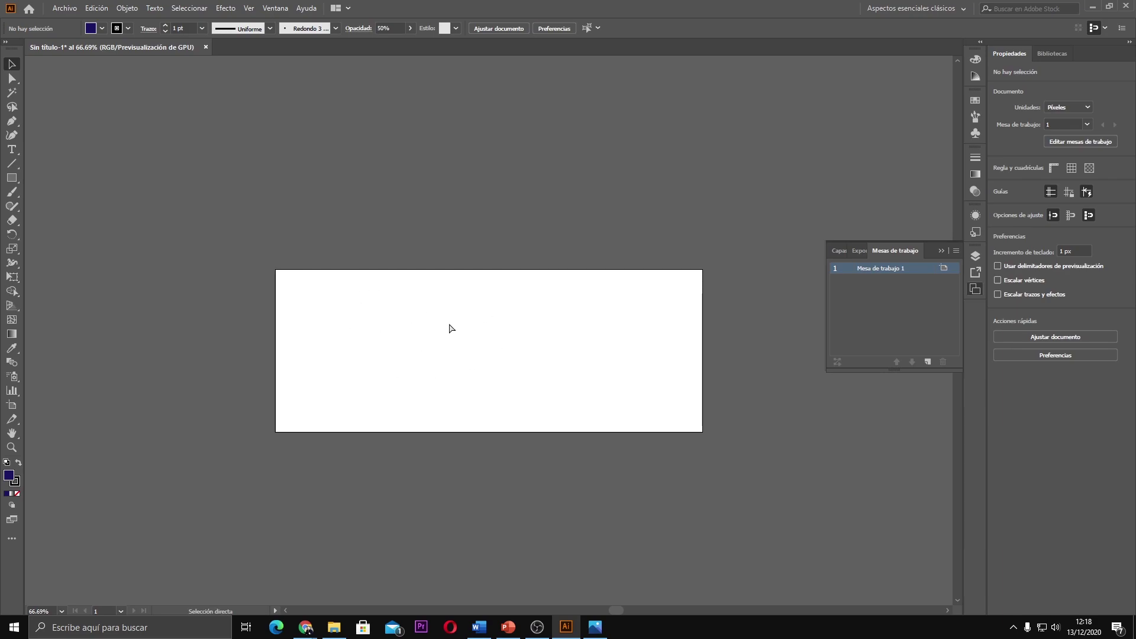
Step: Paste the 1920 × 1280 px café photo over the artboard and select it
key(ctrl+v)
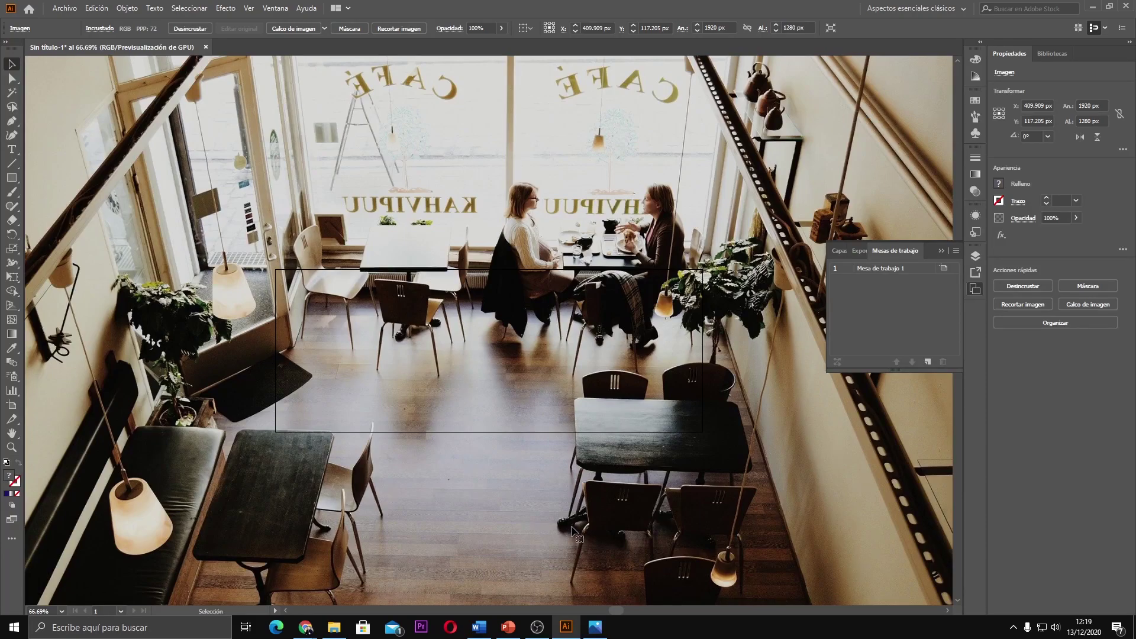
key(ctrl+minus)
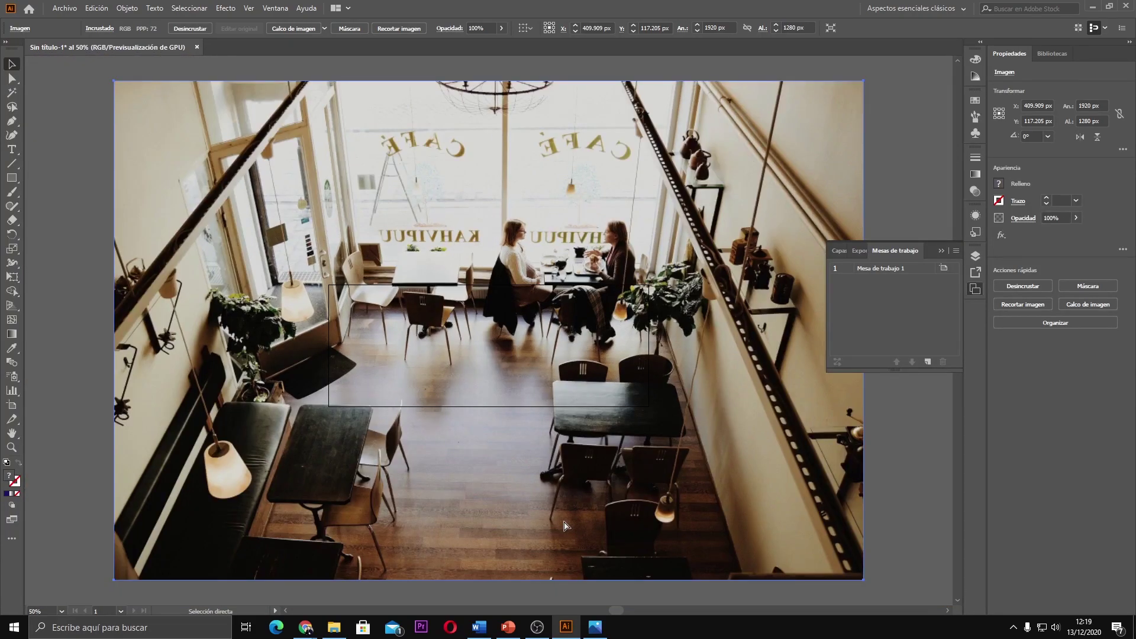
key(ctrl+minus)
key(ctrl+minus)
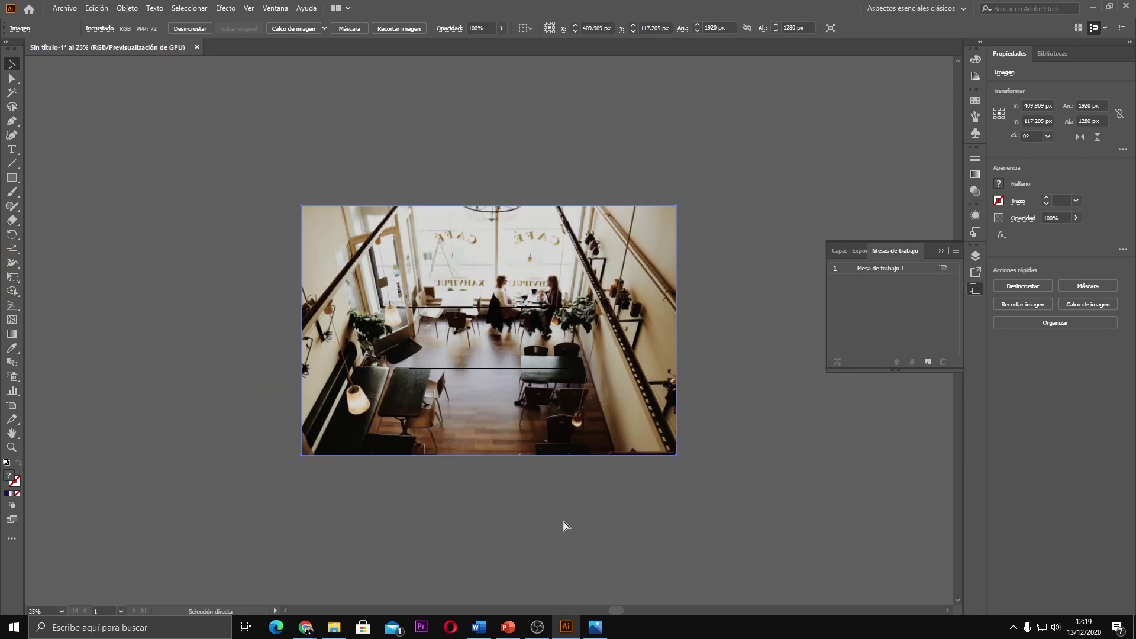
key(ctrl+plus)
key(ctrl+plus)
key(ctrl+plus)
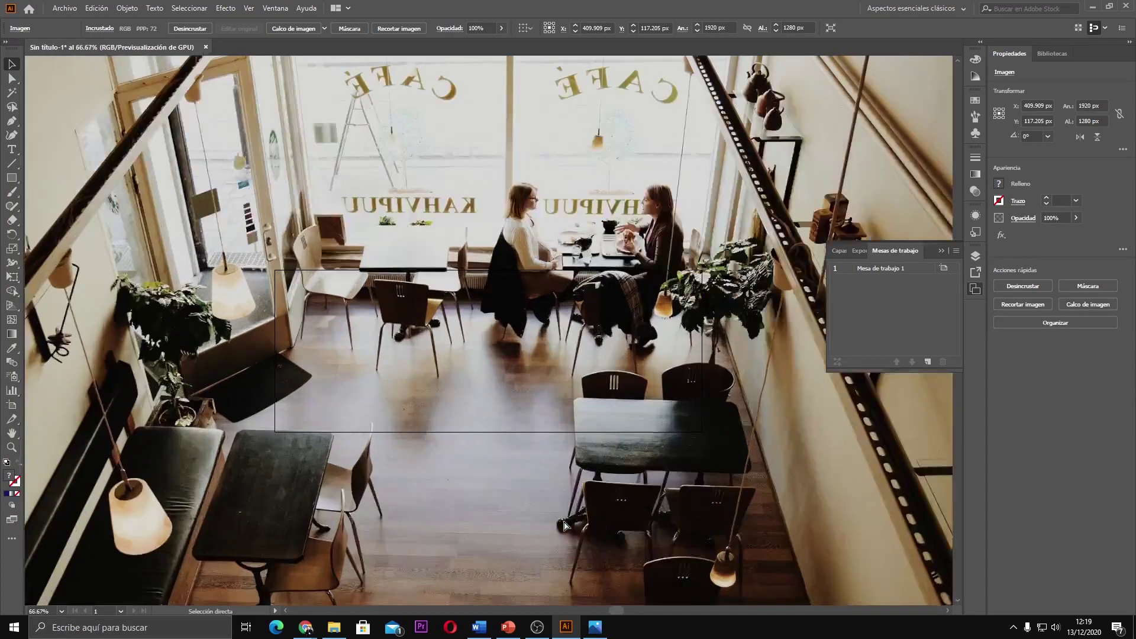
key(ctrl+plus)
key(ctrl+minus)
key(ctrl+minus)
key(ctrl+minus)
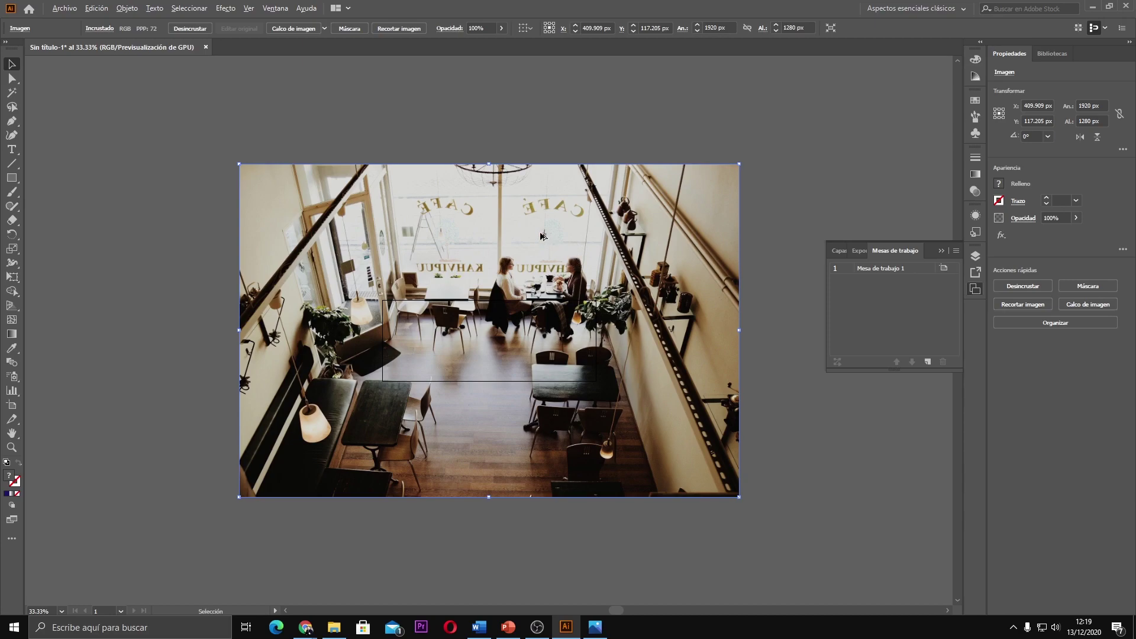
drag(513, 250, 543, 255)
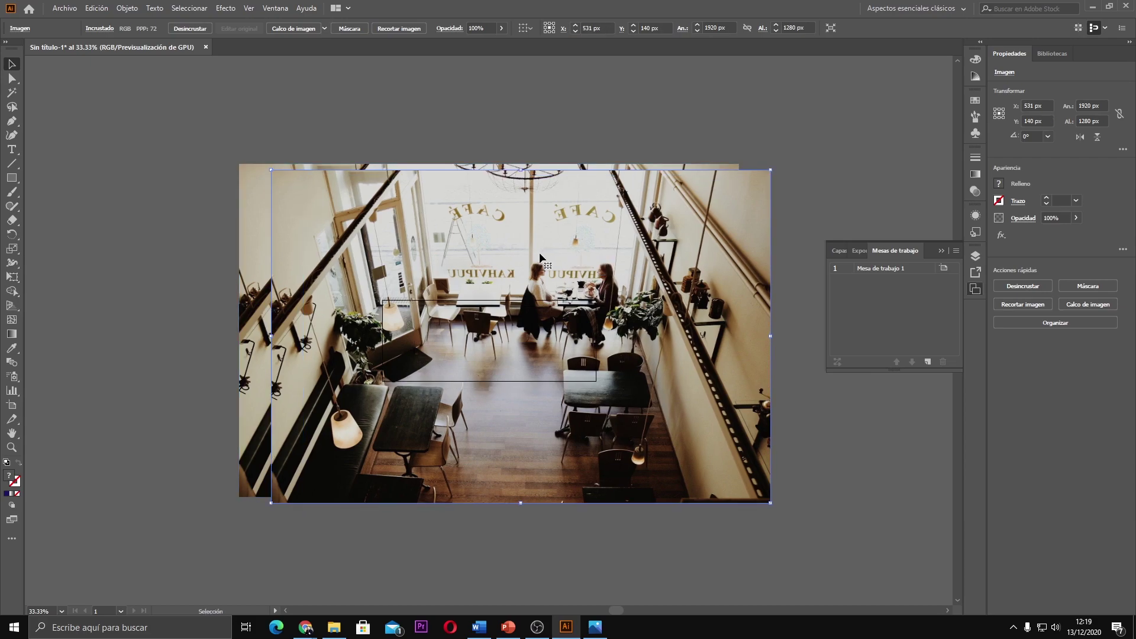
key(ctrl+z)
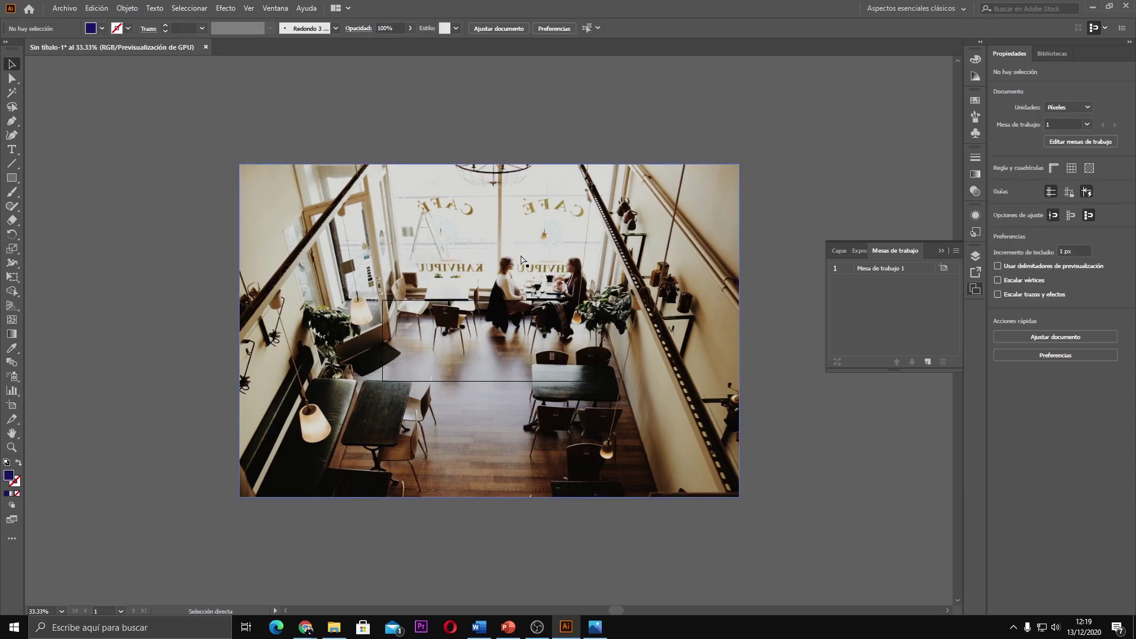
key(ctrl+plus)
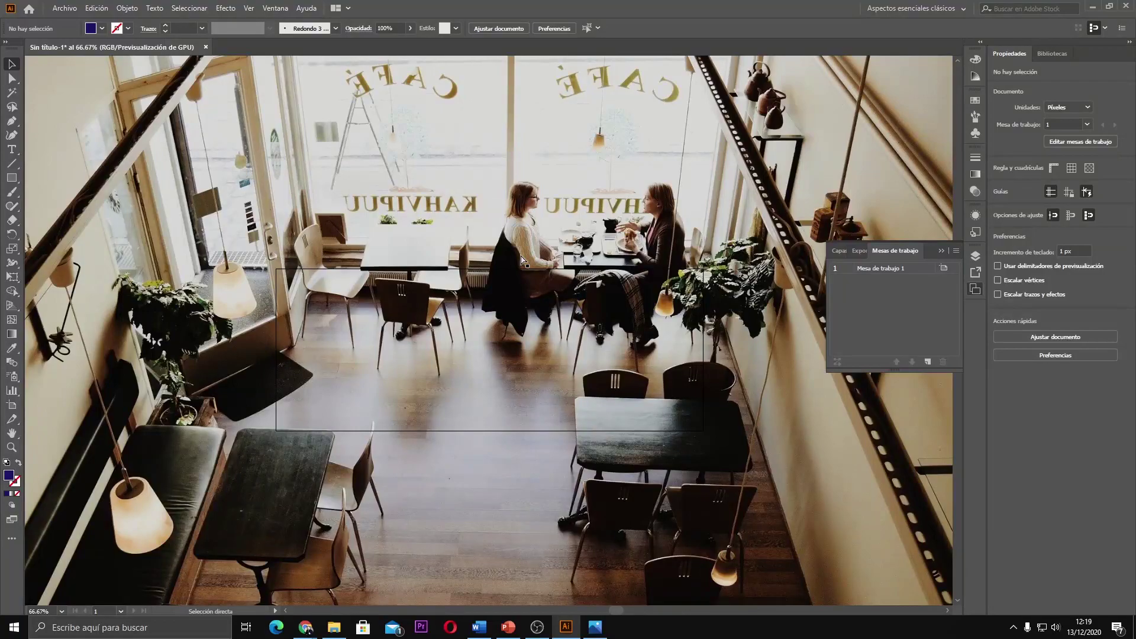
key(ctrl+minus)
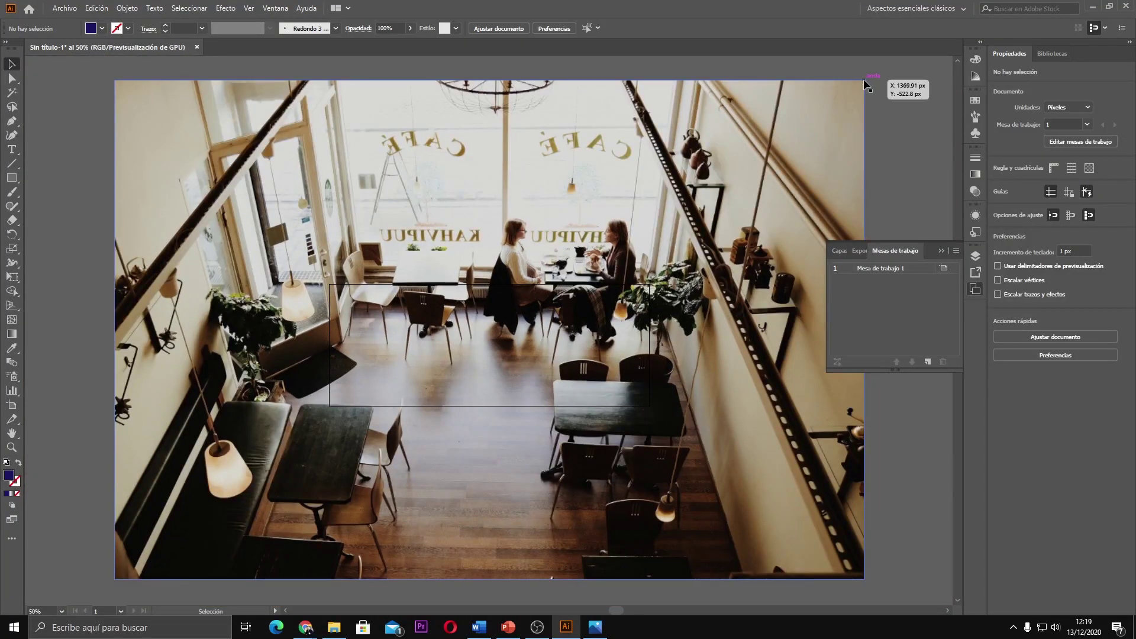
click(862, 90)
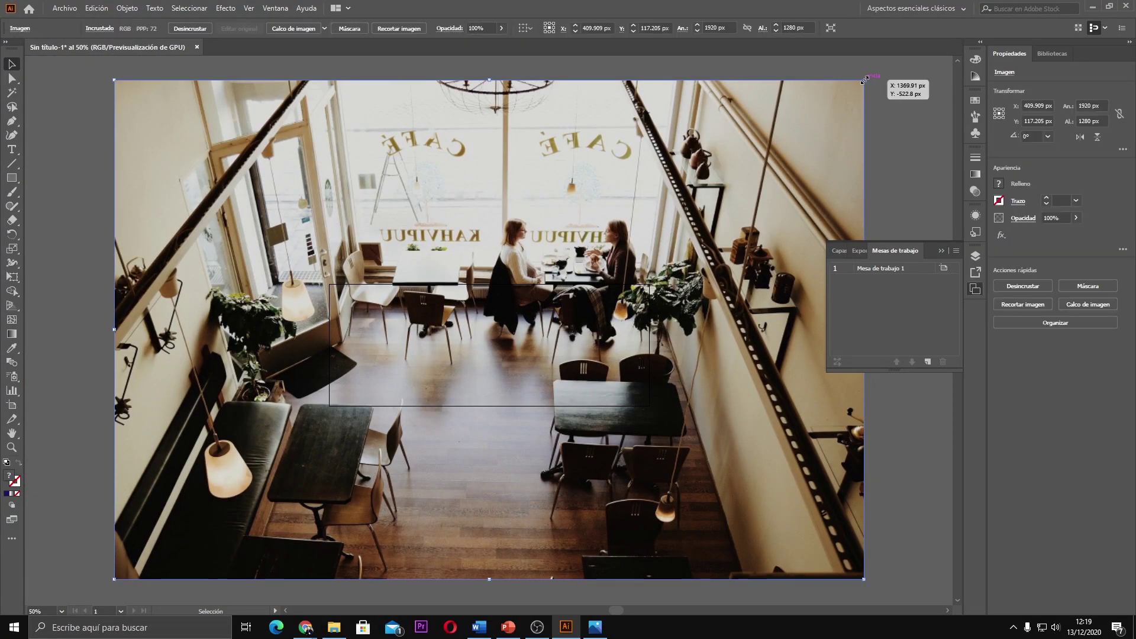
Step: Scale the café photo proportionally to about 820 × 546 px
key(shift)
drag(865, 80, 654, 226)
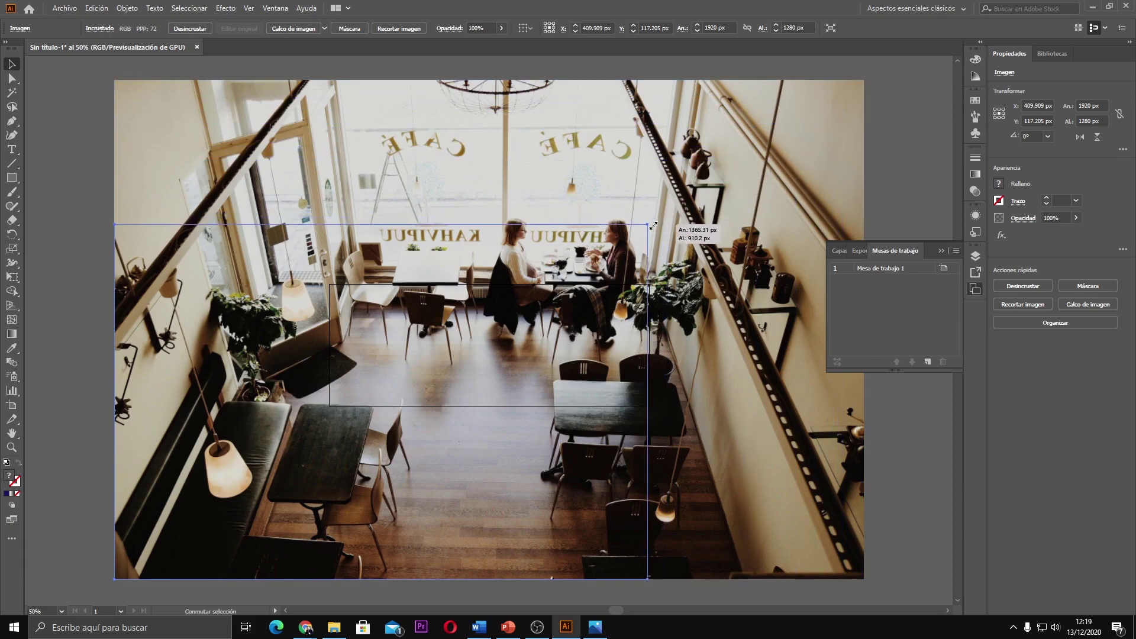
drag(653, 225, 550, 319)
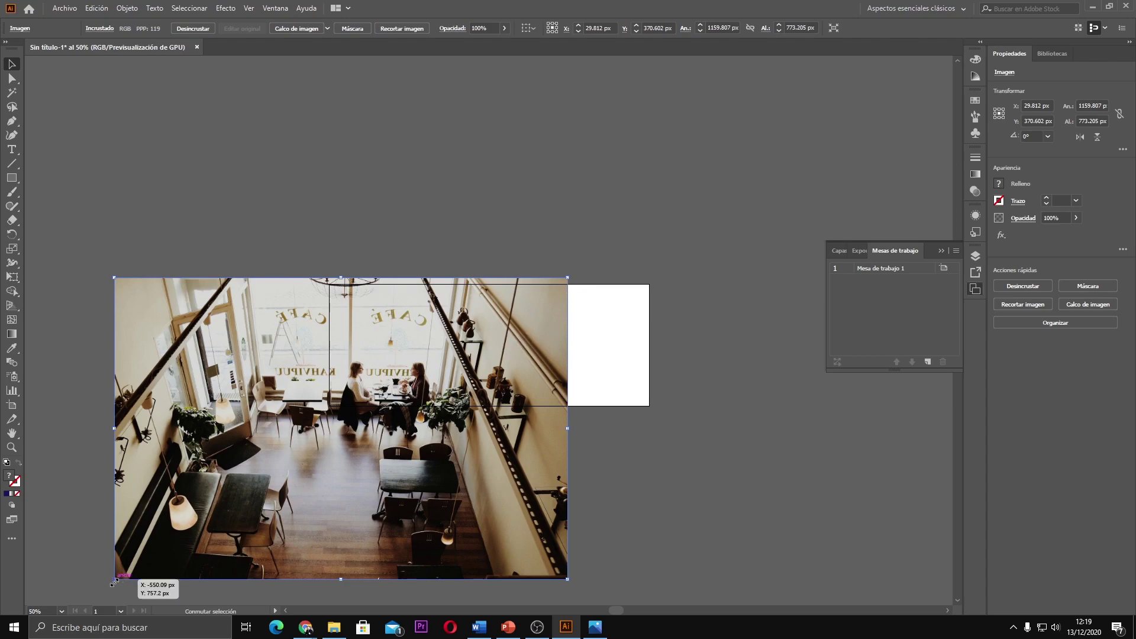
drag(114, 580, 329, 436)
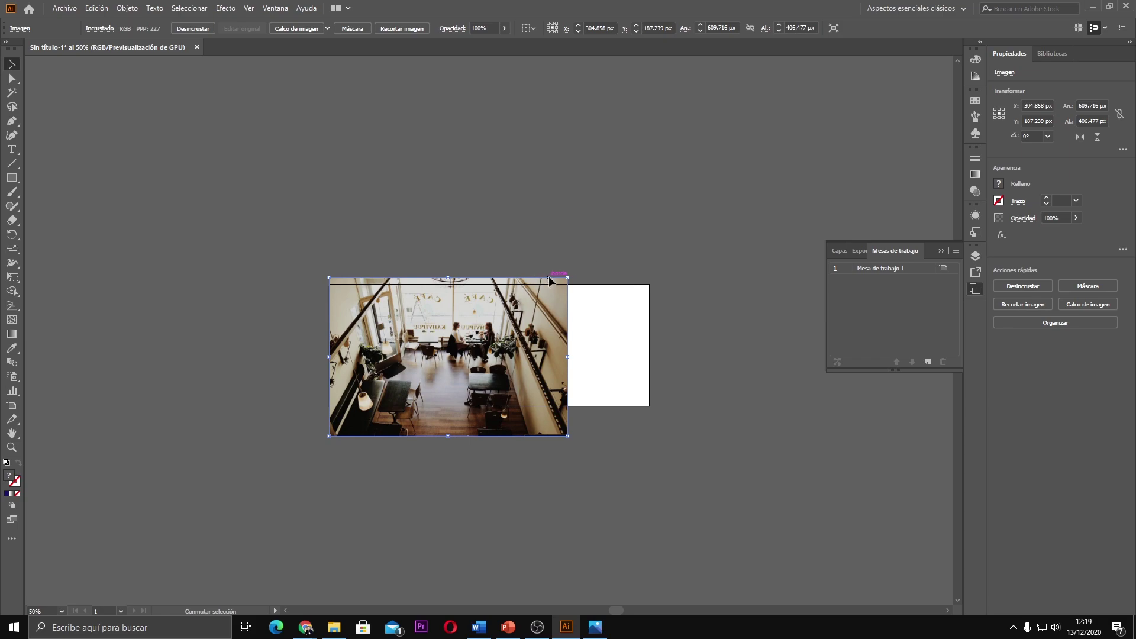
drag(566, 278, 691, 222)
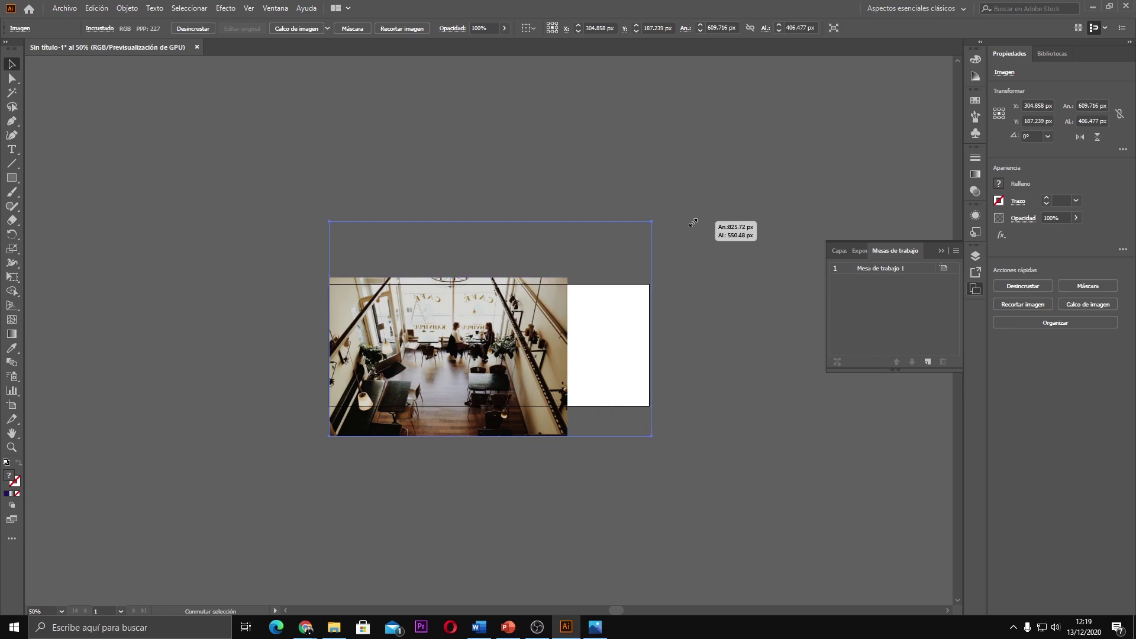
drag(691, 222, 684, 223)
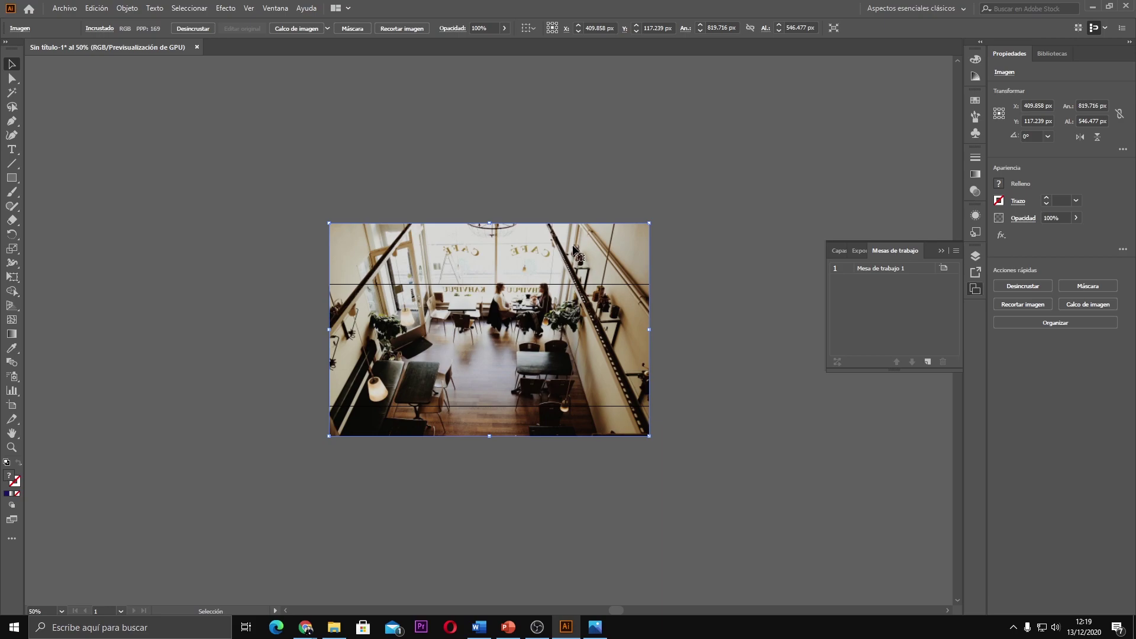
Step: Nudge the photo vertically so it overlaps the 820 × 312 px artboard
key(Down)
key(Down)
key(Down)
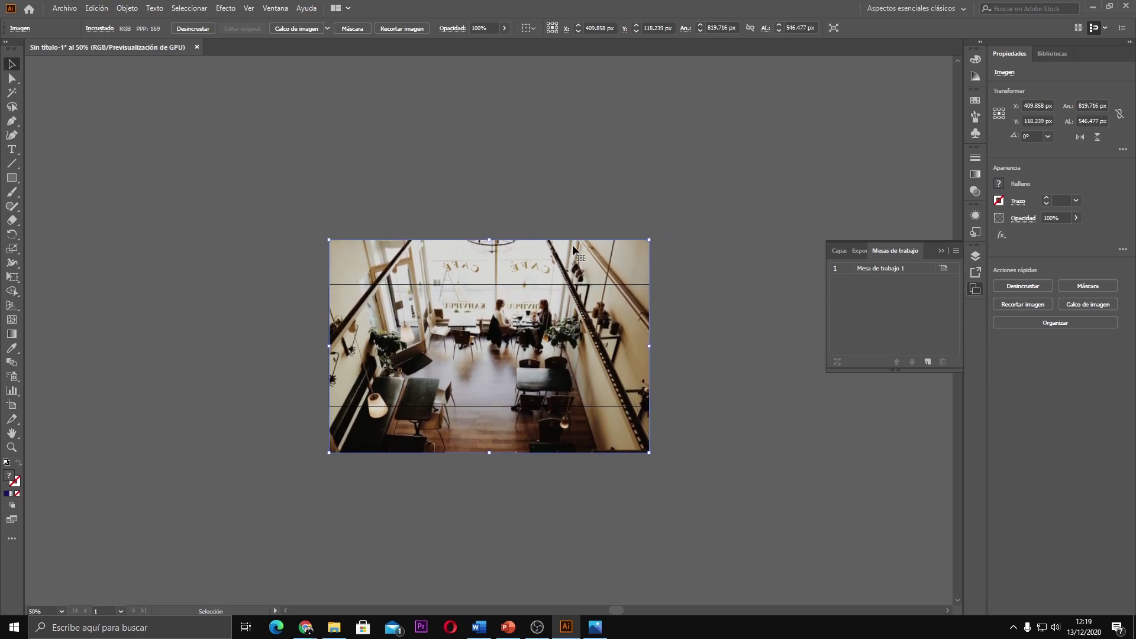
key(Down)
key(Down)
key(Down)
key(Down)
key(Down)
key(Down)
key(Down)
key(Down)
key(Down)
key(Down)
key(Down)
key(Down)
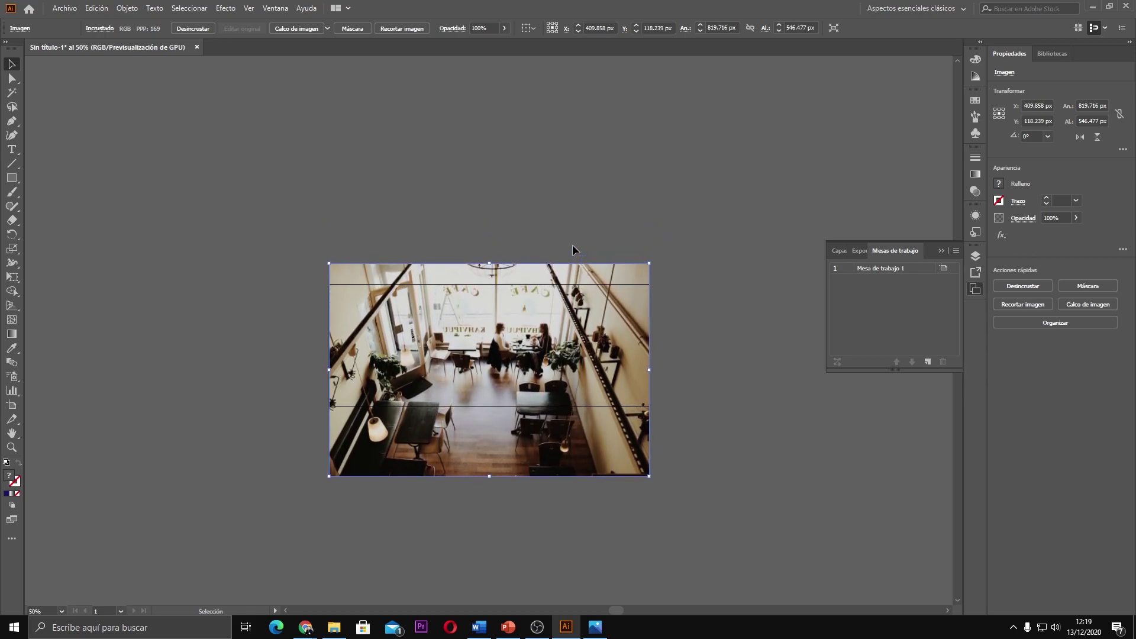
key(Down)
key(Down)
key(Down)
key(Down)
key(Down)
key(Down)
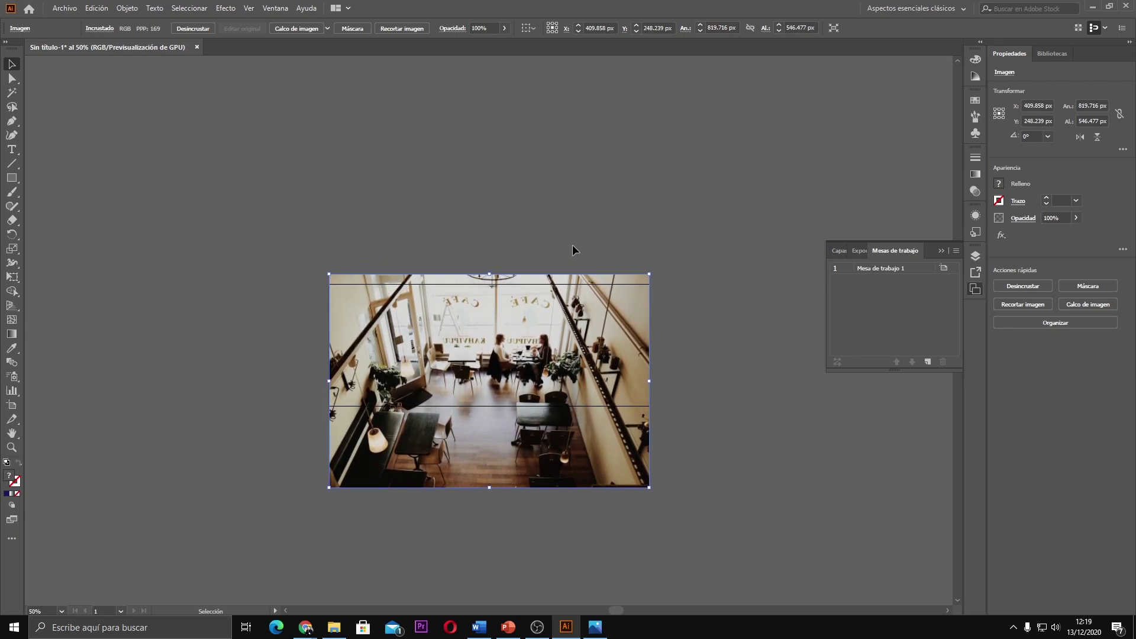
key(Down)
key(Down)
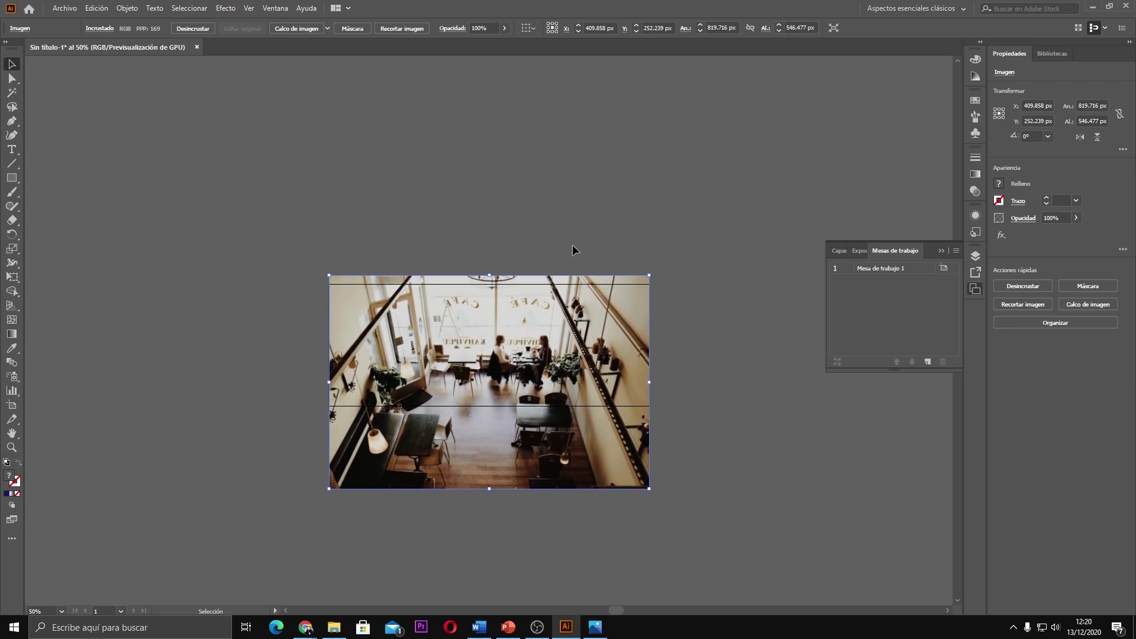
key(Up)
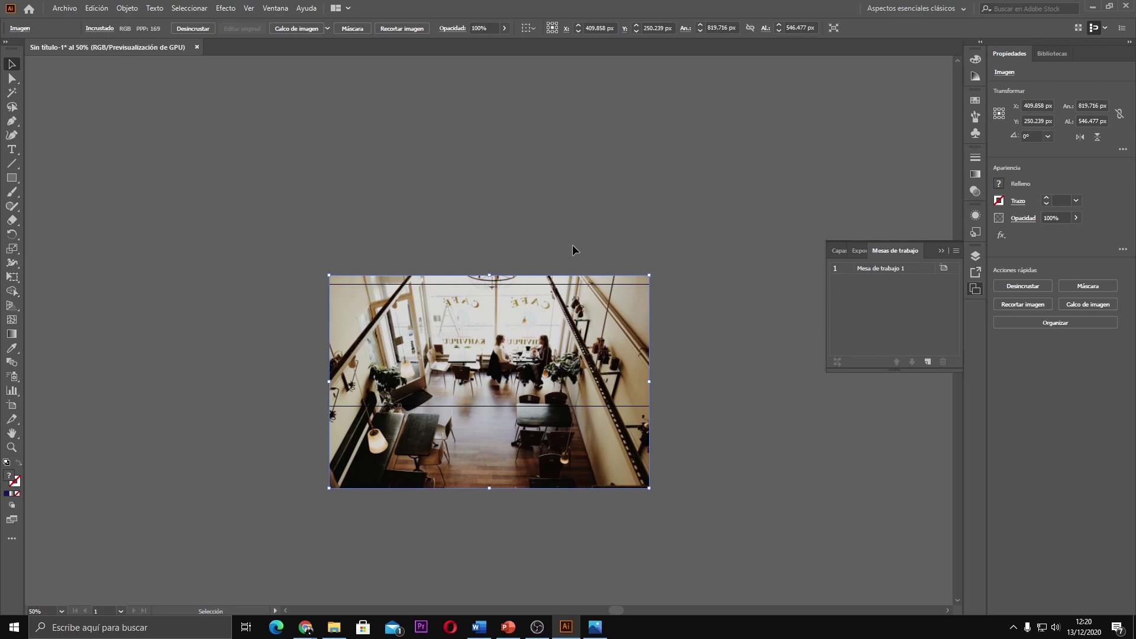
key(Down)
key(Down)
key(Down)
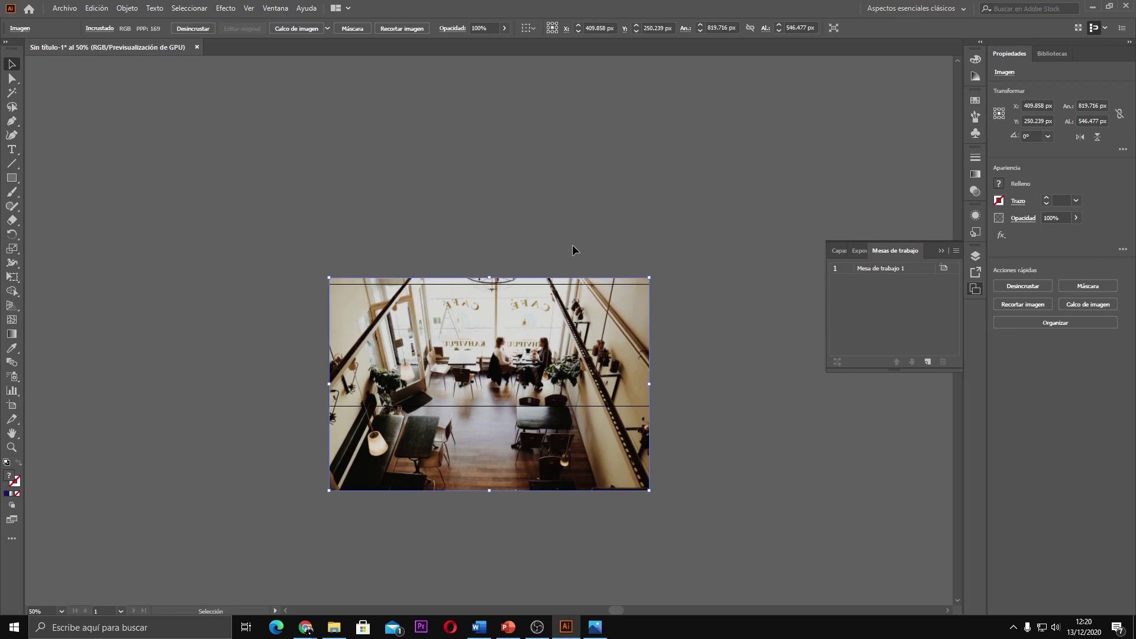
key(Down)
key(Down)
key(Down)
key(Down)
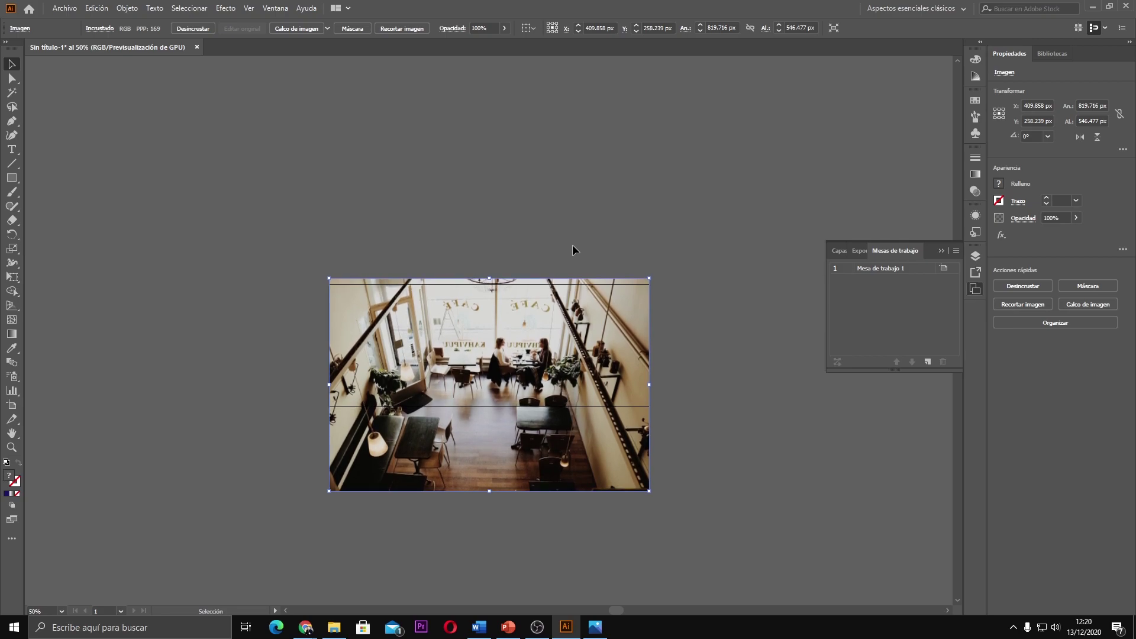
key(Down)
key(Down)
key(Down)
key(Down)
key(Down)
key(Down)
key(Down)
key(Down)
key(Down)
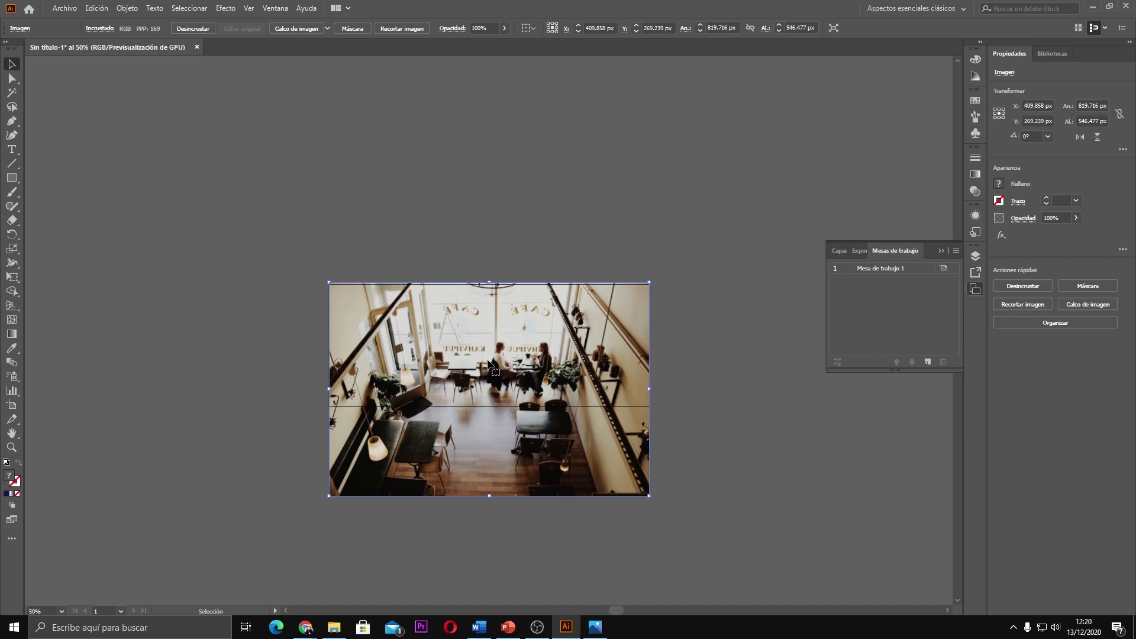
drag(488, 364, 488, 359)
key(Up)
key(Up)
key(Up)
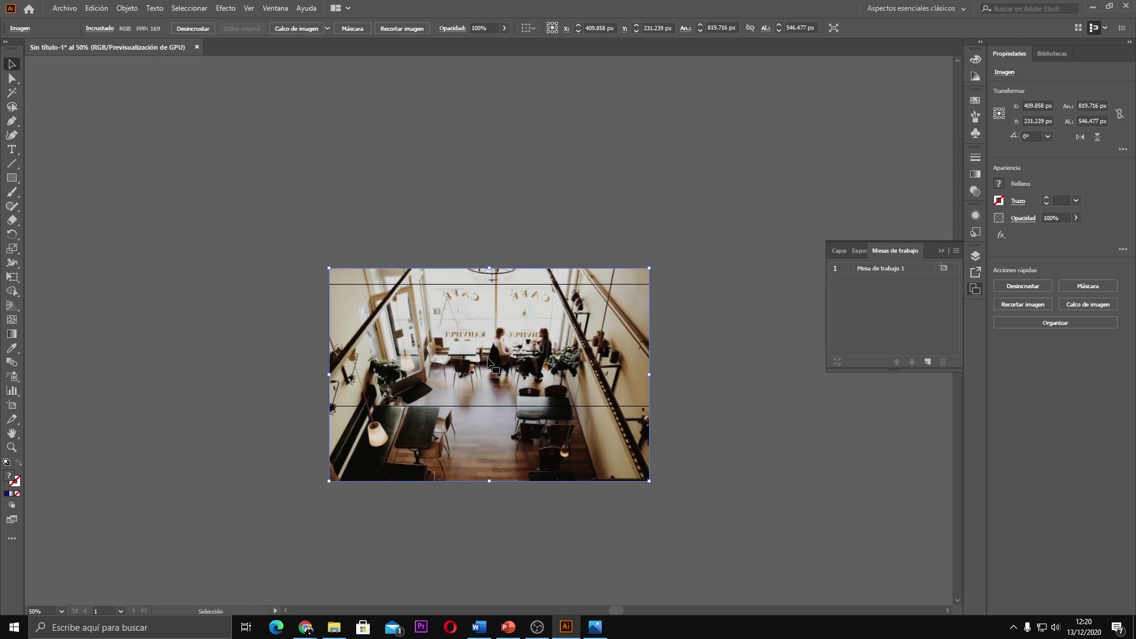
key(Down)
key(Down)
key(Down)
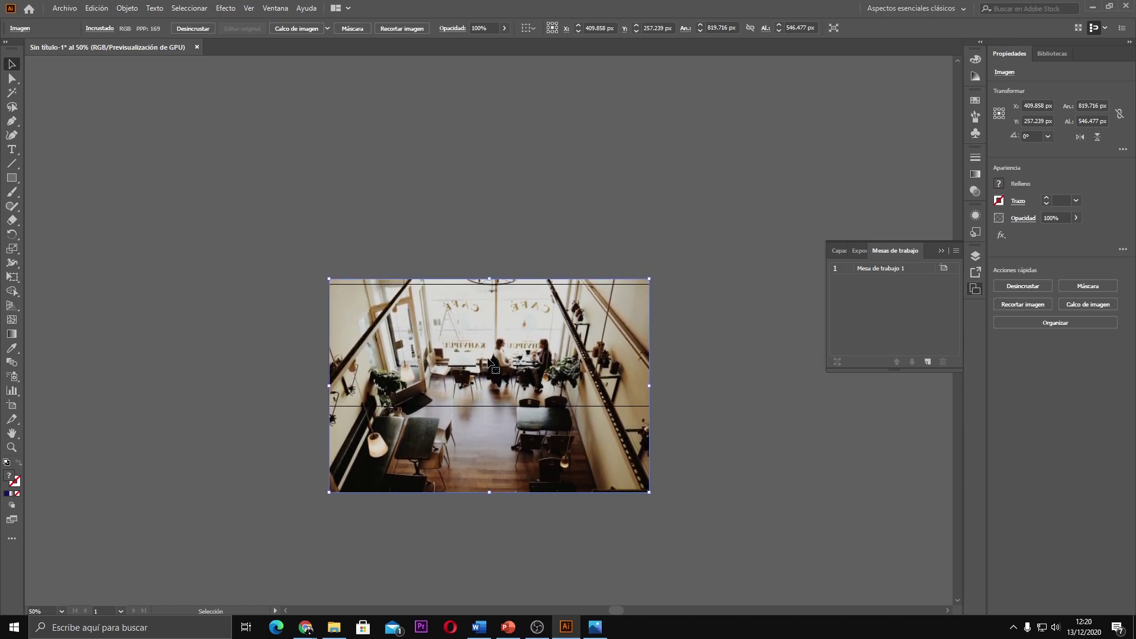
key(Down)
key(Down)
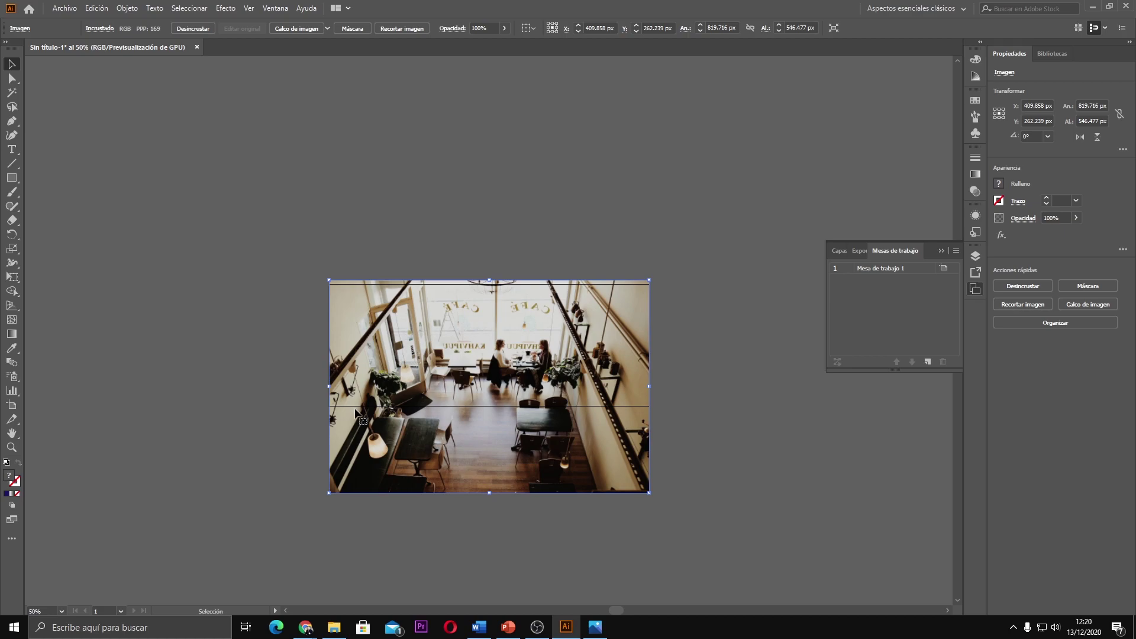
Step: Crop the café photo to the artboard's 820 × 312 px strip and apply it
click(415, 27)
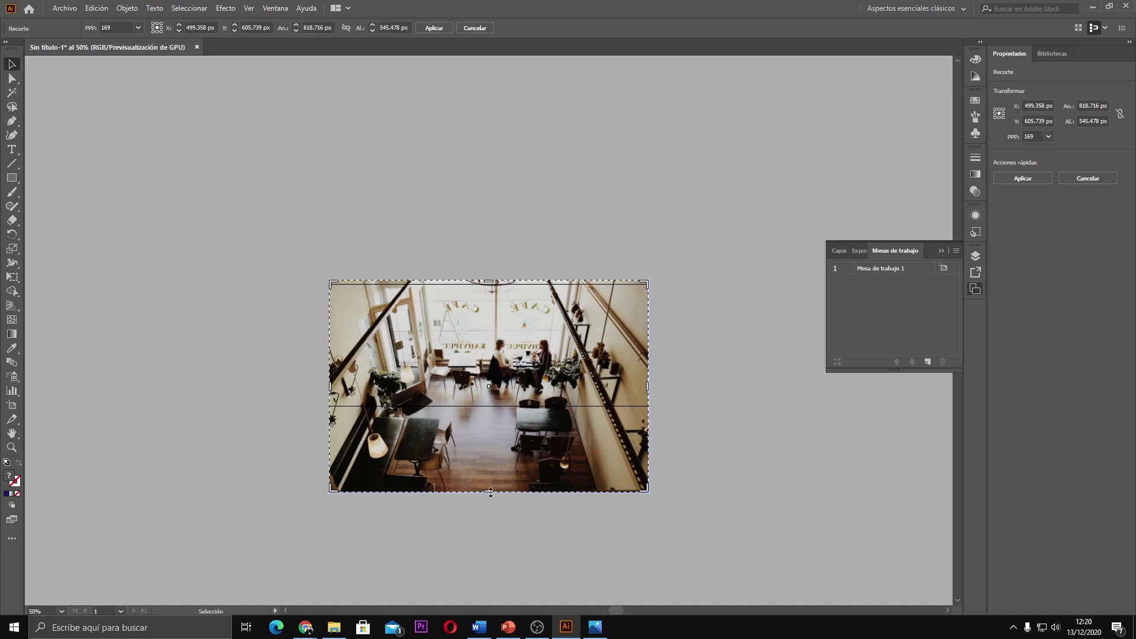
drag(491, 494, 489, 406)
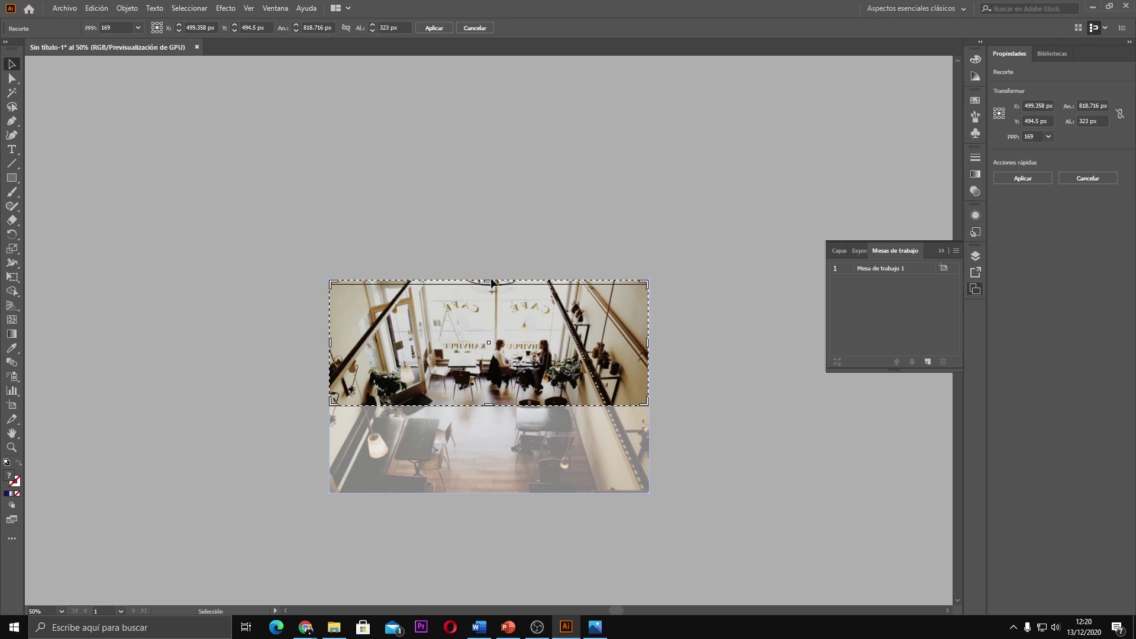
drag(490, 282, 490, 285)
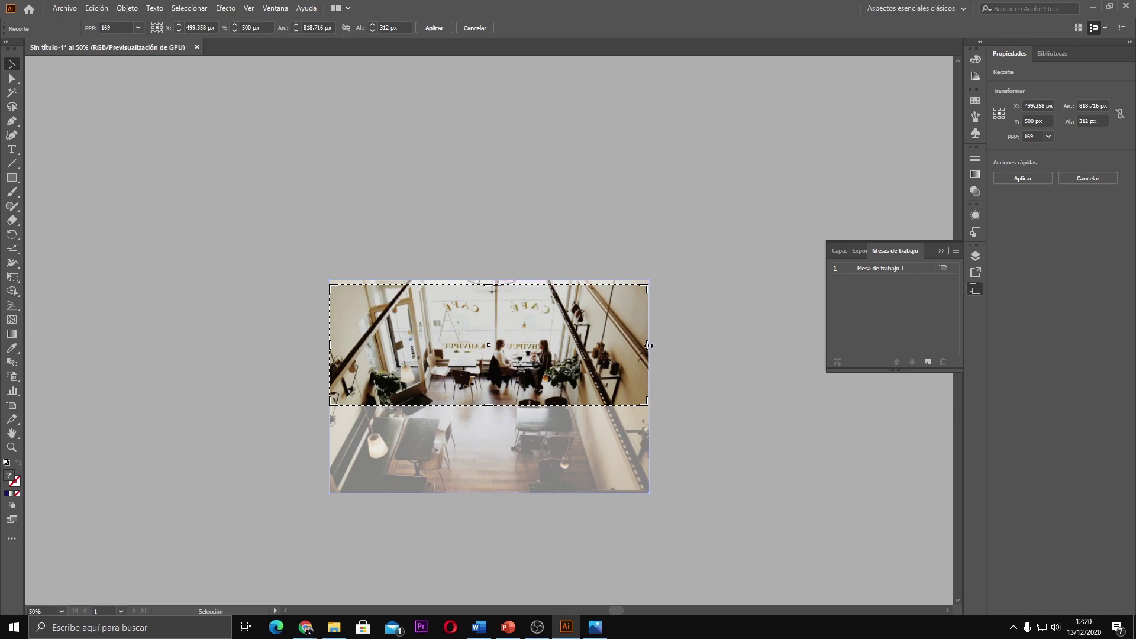
drag(649, 345, 649, 345)
drag(329, 345, 324, 346)
click(431, 27)
click(660, 200)
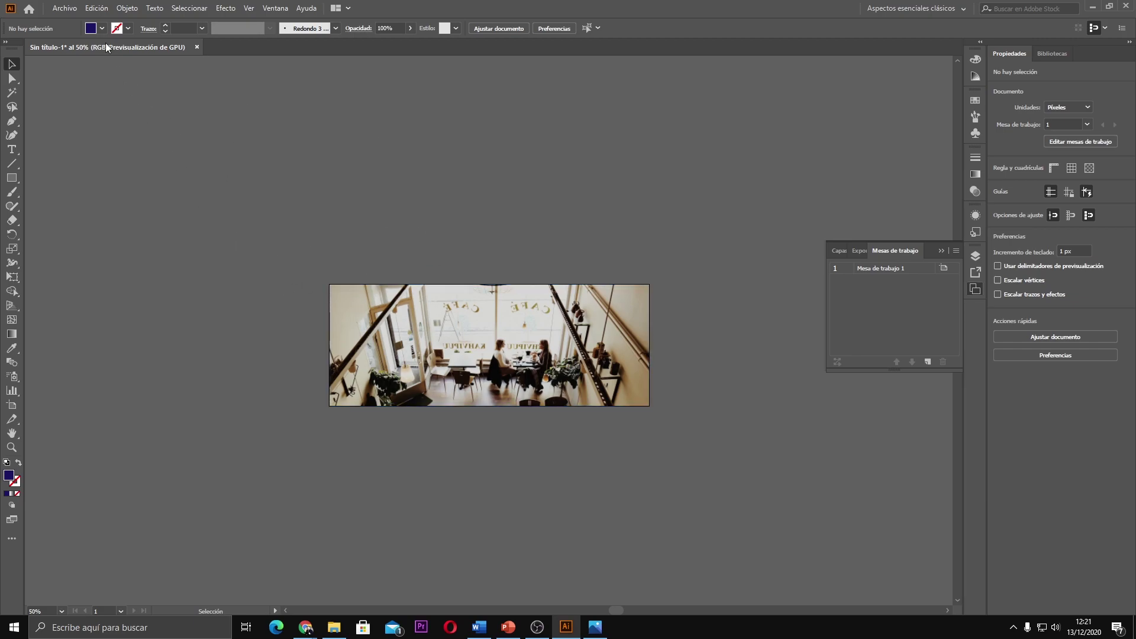
Step: Start an Exportar como export and browse to the Imágenes folder
click(65, 9)
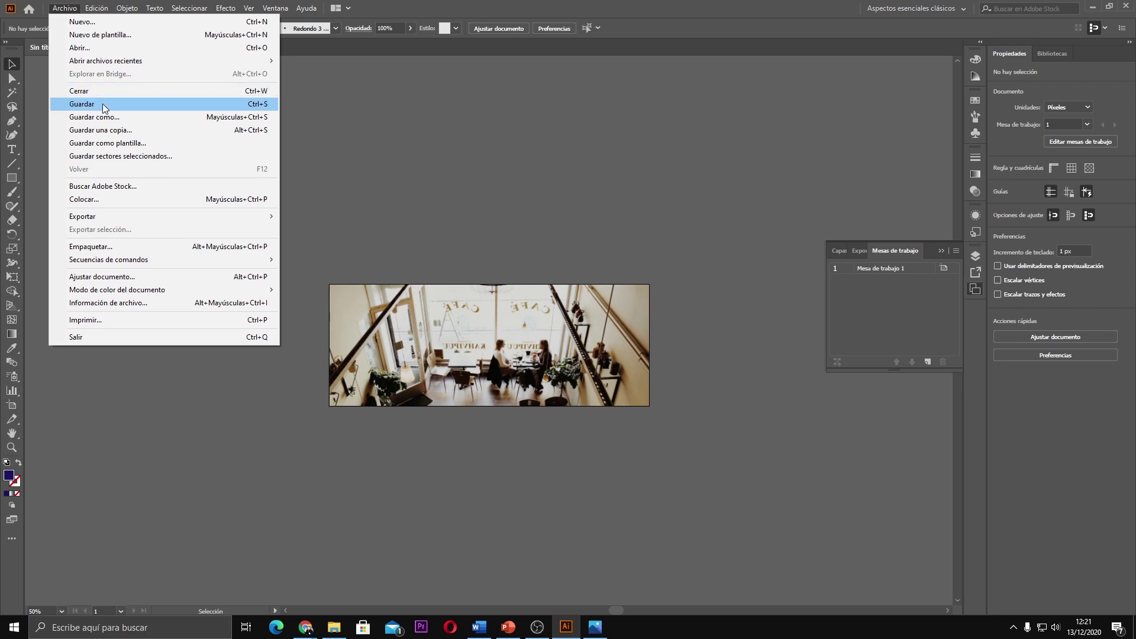
mouse_move(160, 216)
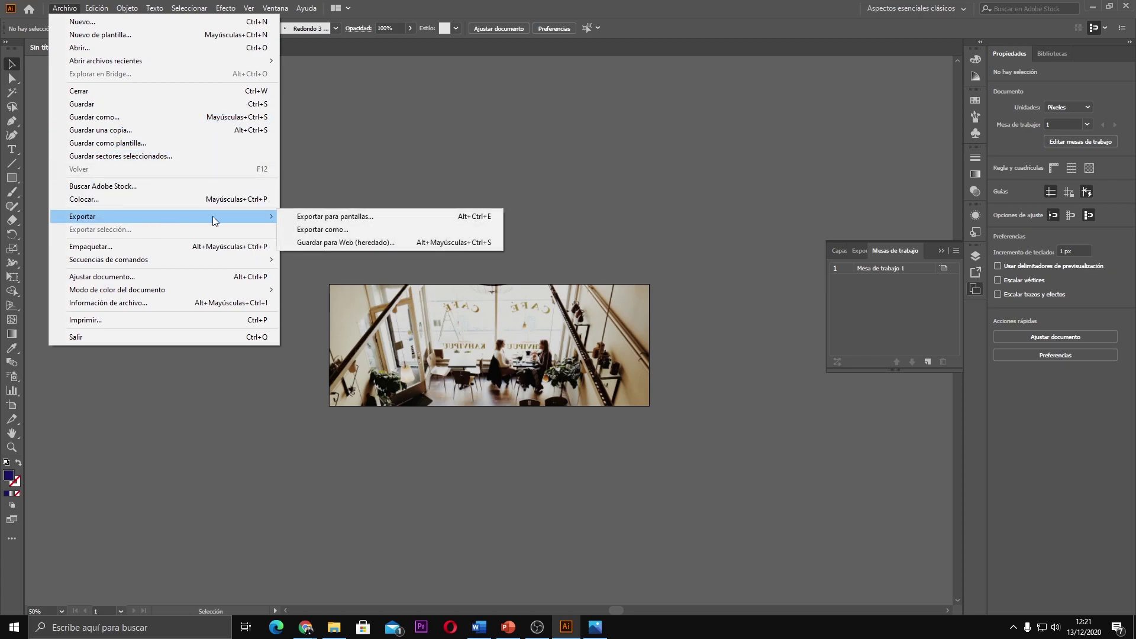
click(328, 229)
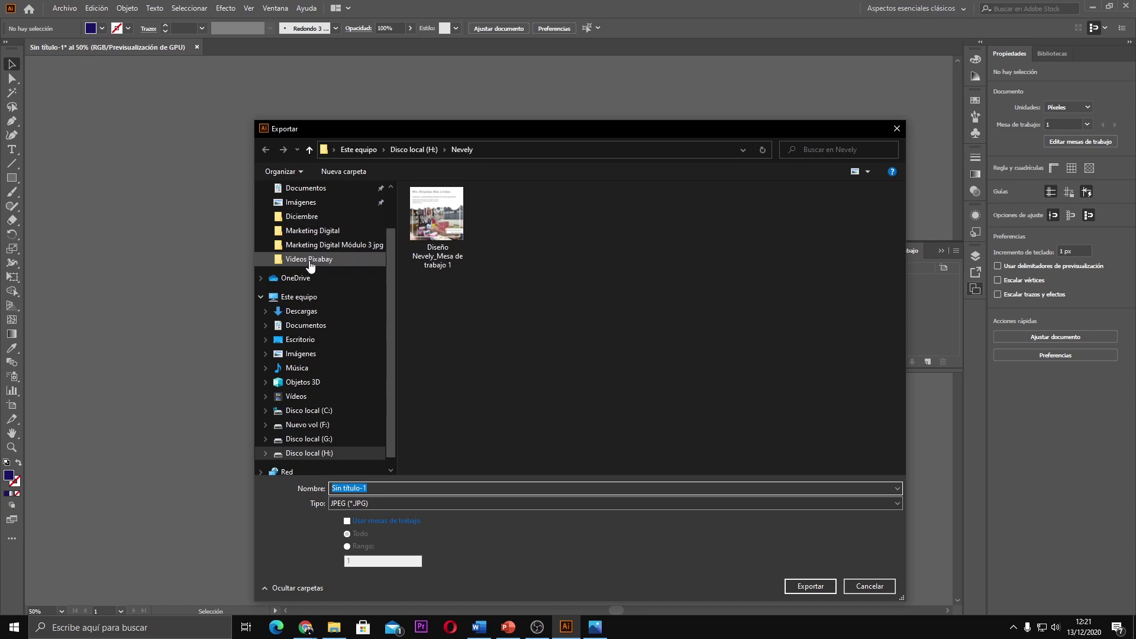
click(304, 357)
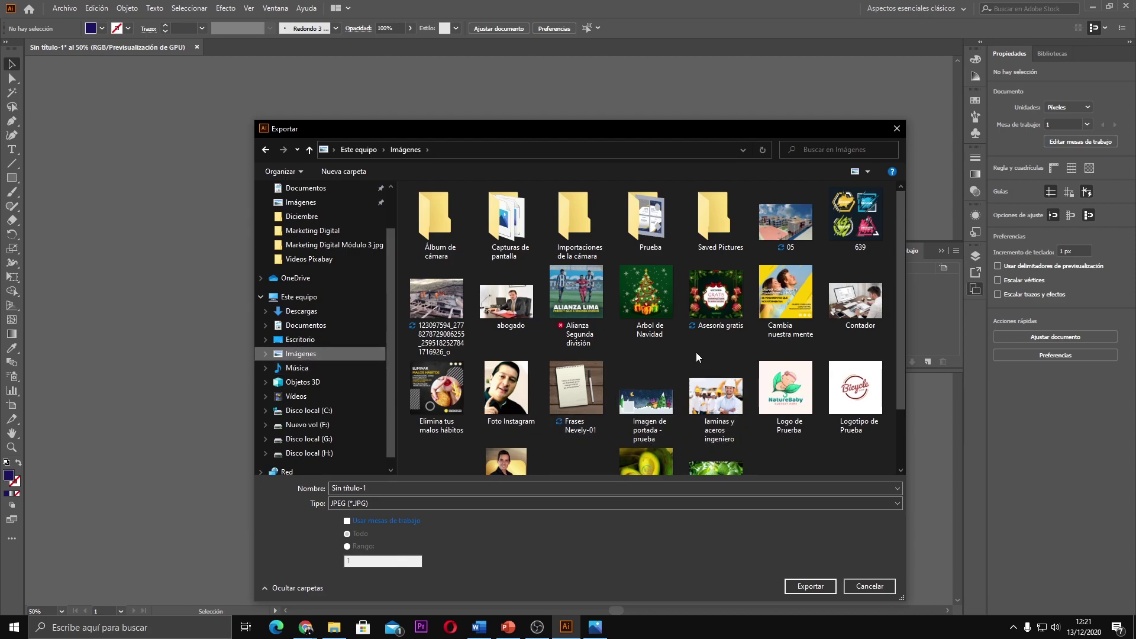
Step: Create a new folder named 'Práctica Alumnos 2020' in Imágenes and open it
right_click(680, 358)
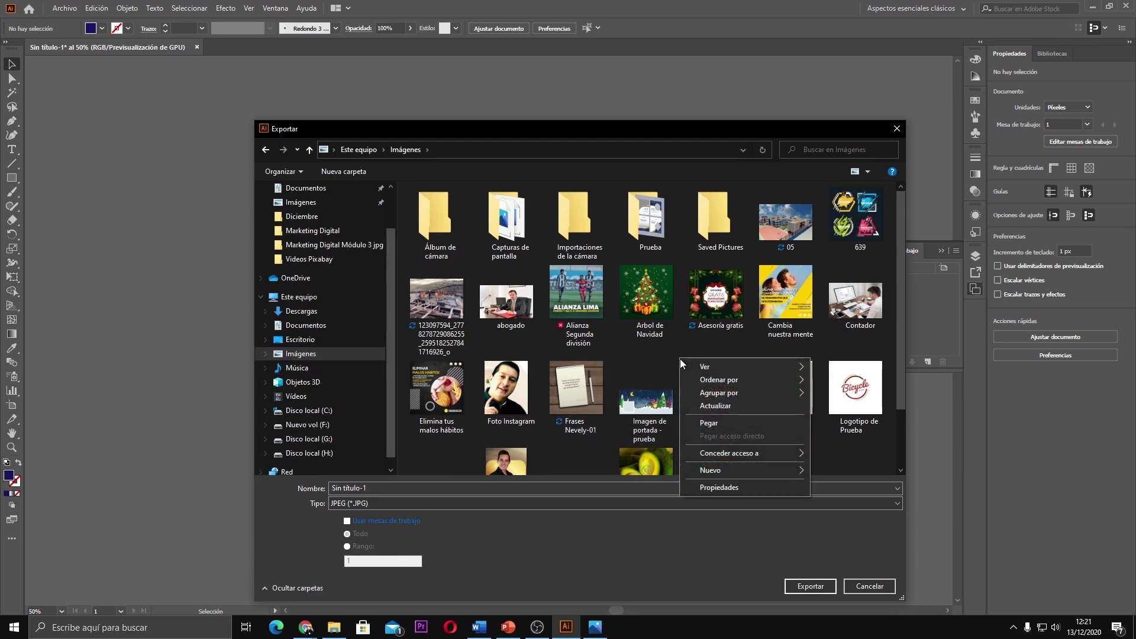
mouse_move(746, 470)
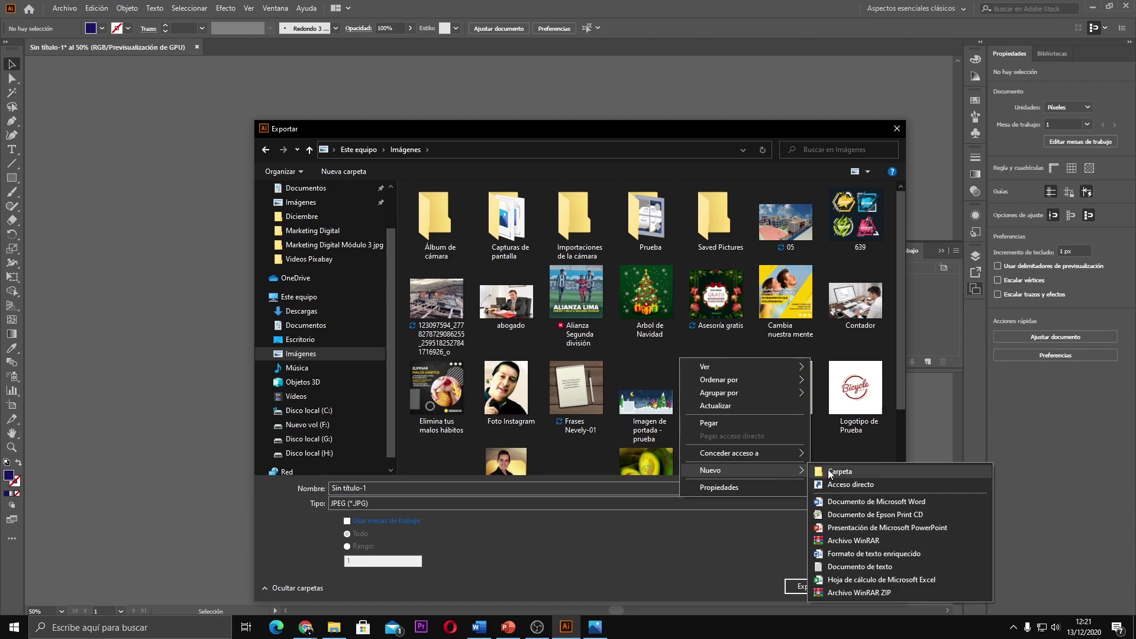
click(814, 468)
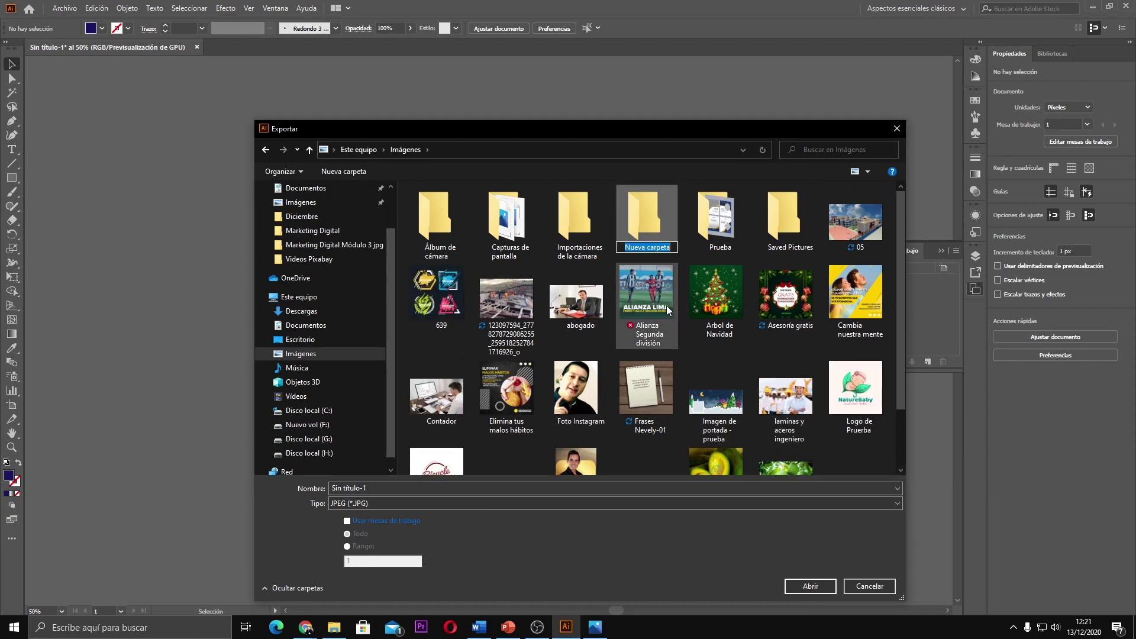
text(Pr)
text(actica)
text( A)
text(lumno)
text(s)
text( 2020)
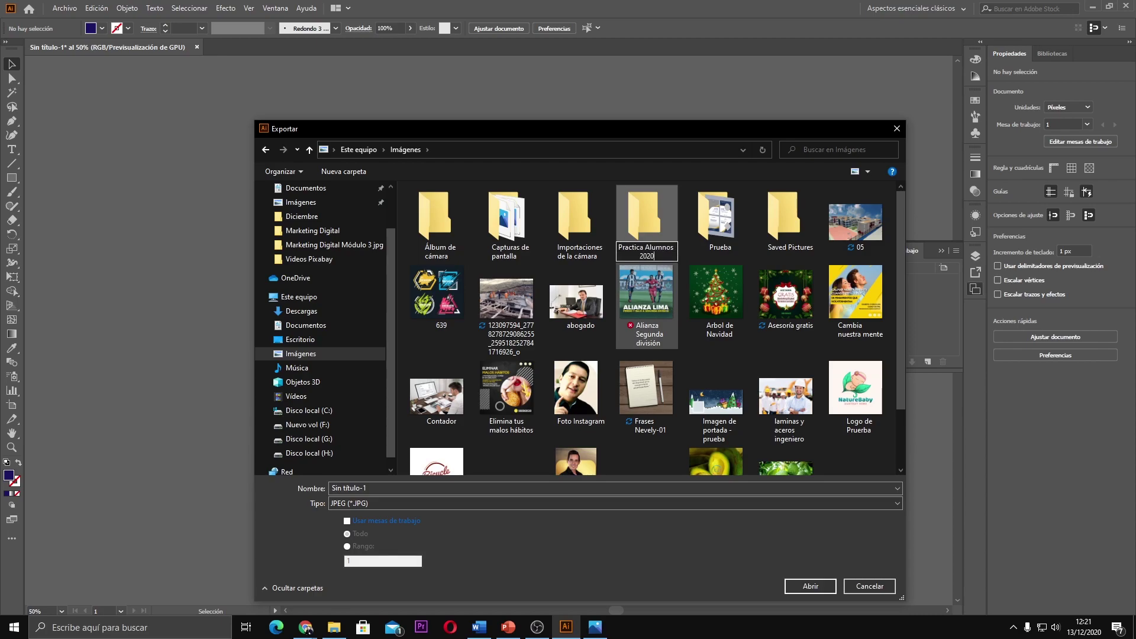
click(628, 248)
key(BackSpace)
text(á)
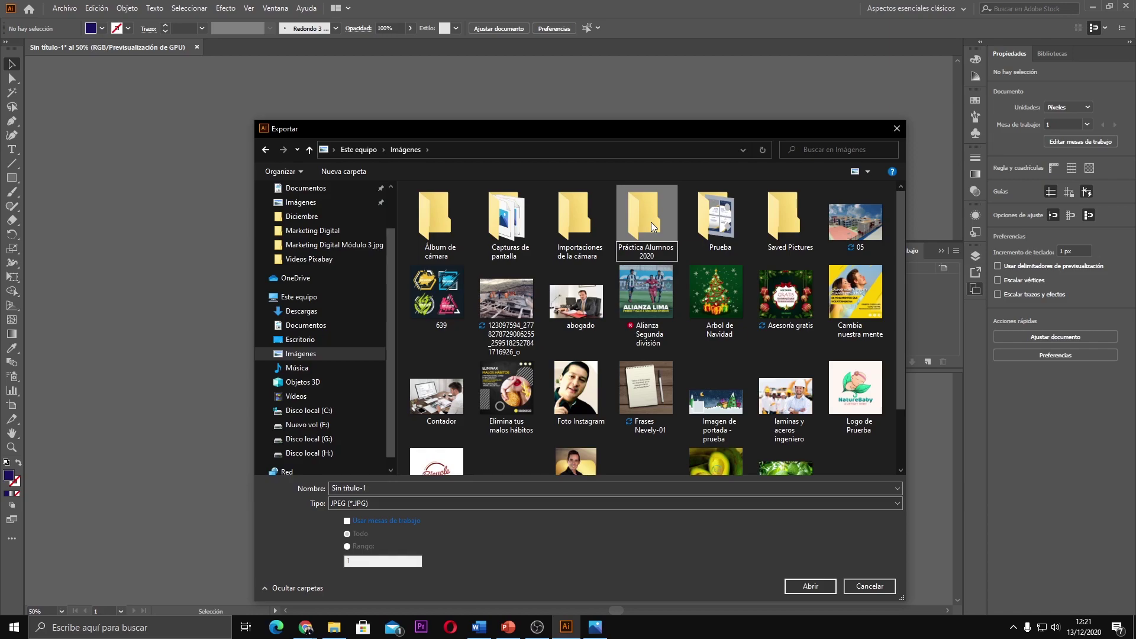
key(Return)
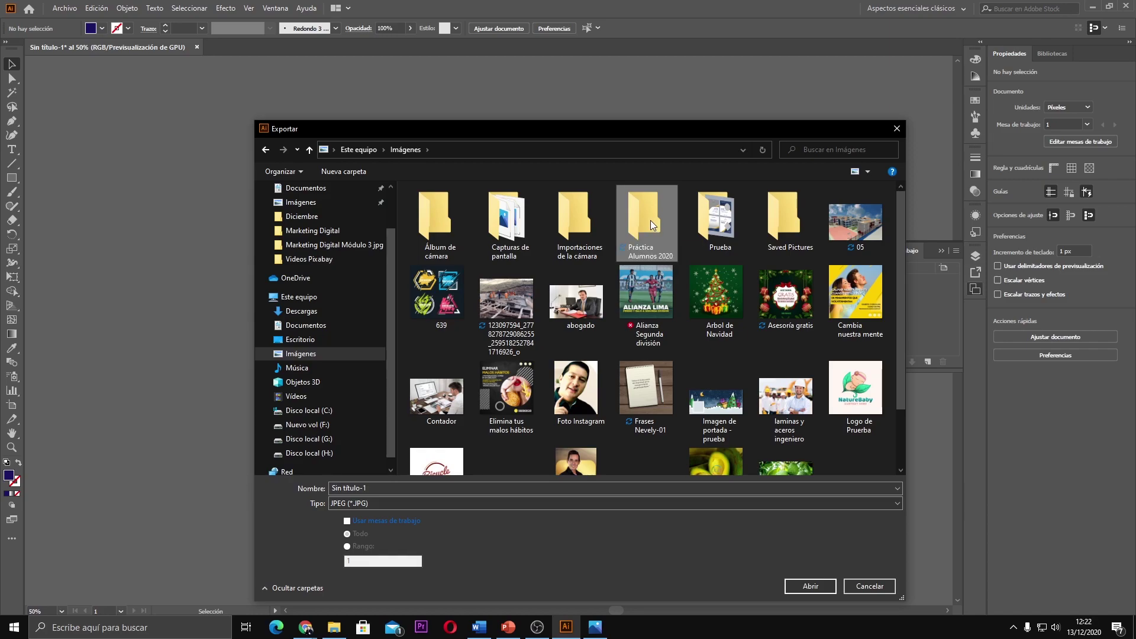
double_click(651, 220)
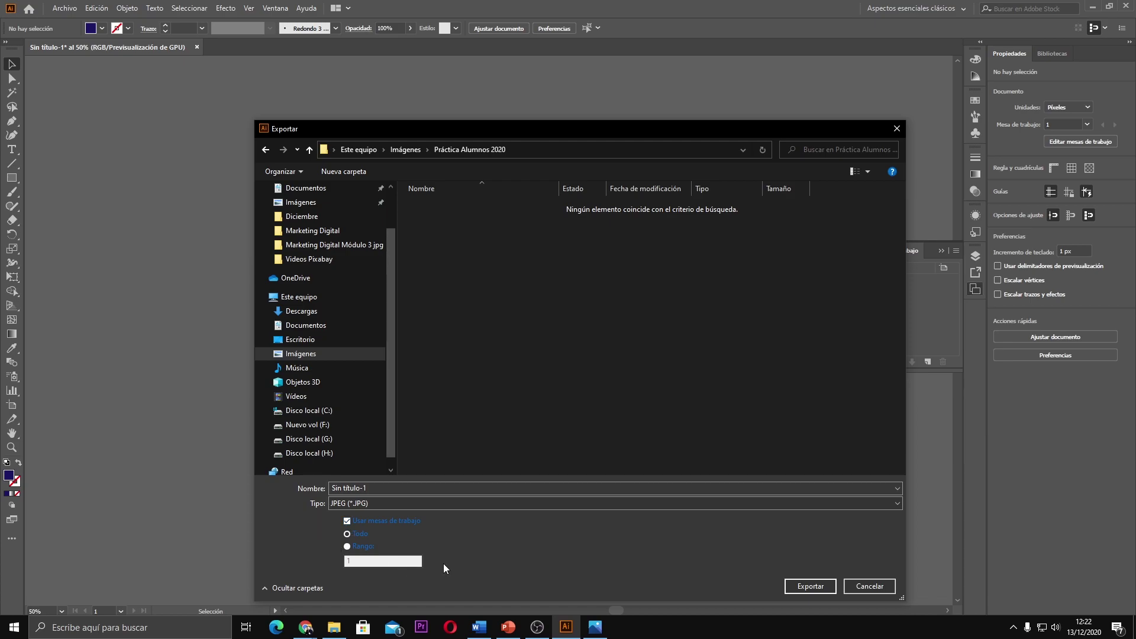
Step: Export the JPEG in RGB at high 300 ppi resolution and maximum quality
click(815, 585)
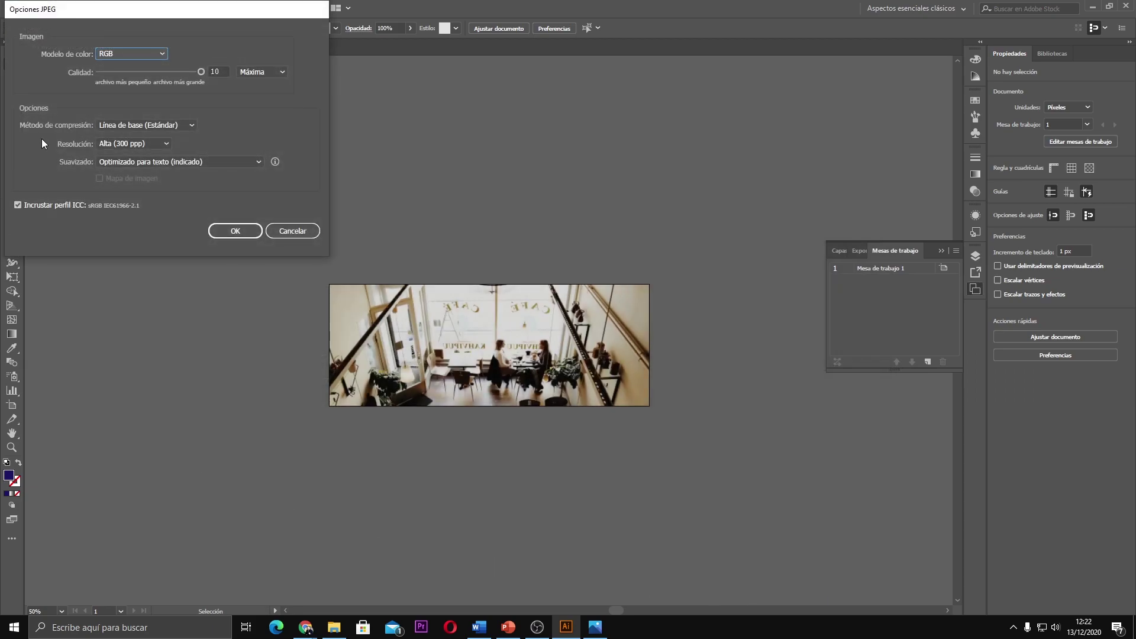
click(139, 52)
click(140, 80)
click(126, 54)
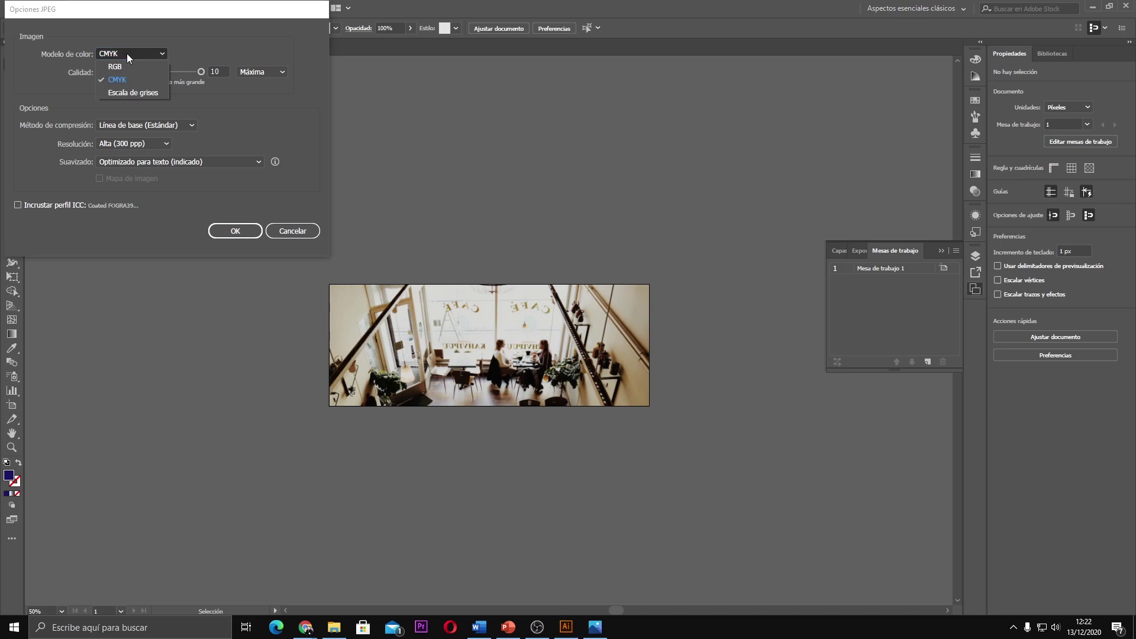
click(127, 91)
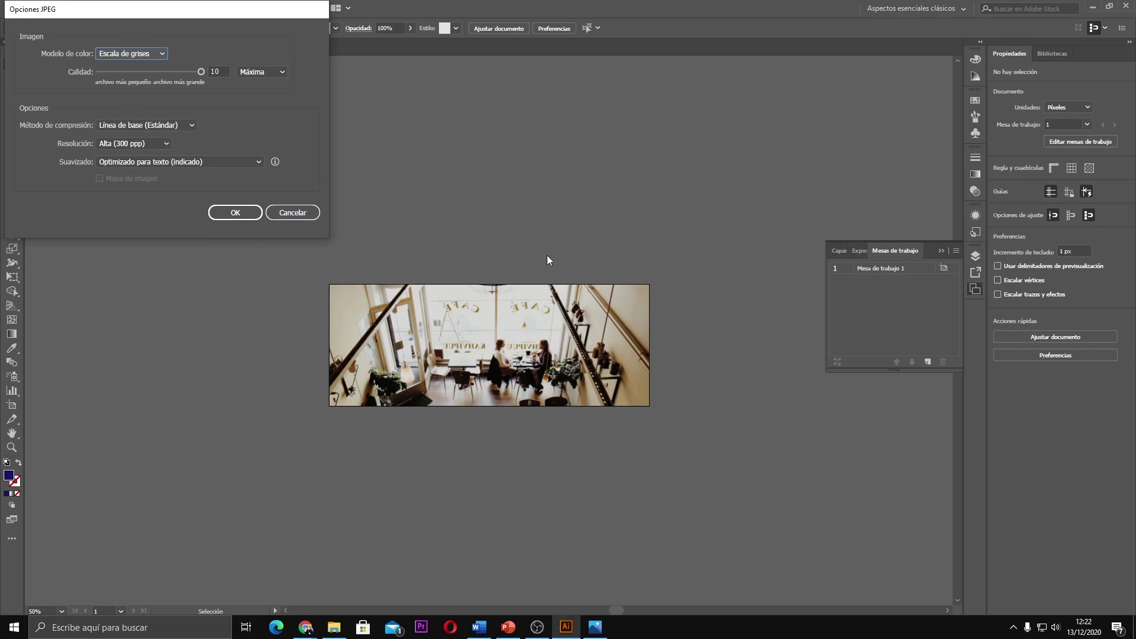
click(141, 57)
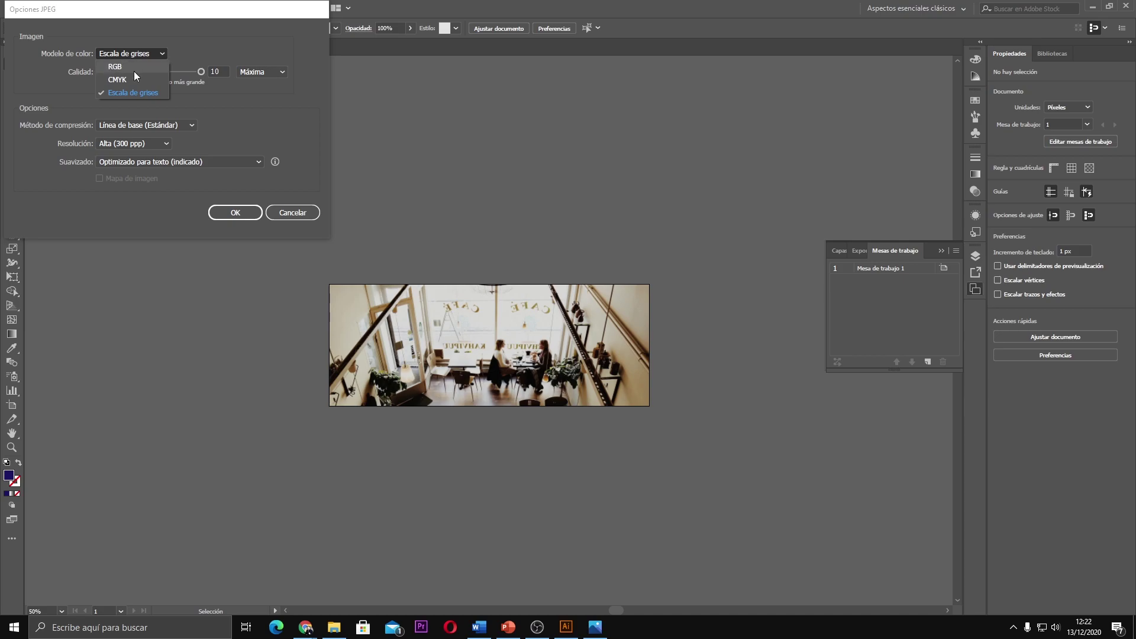
click(117, 66)
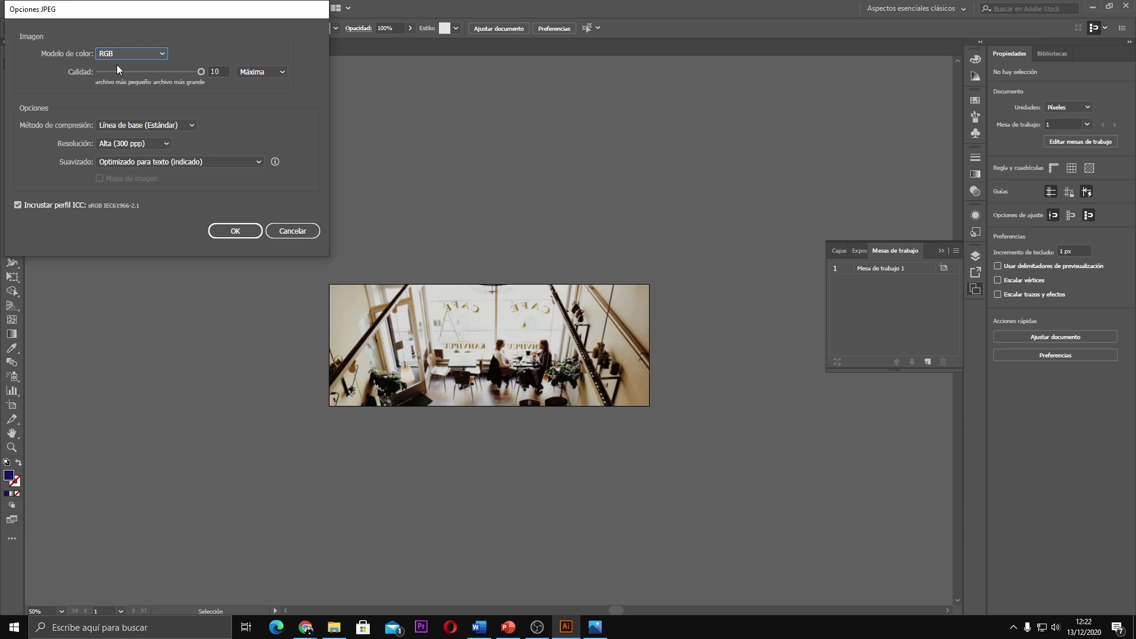
click(145, 58)
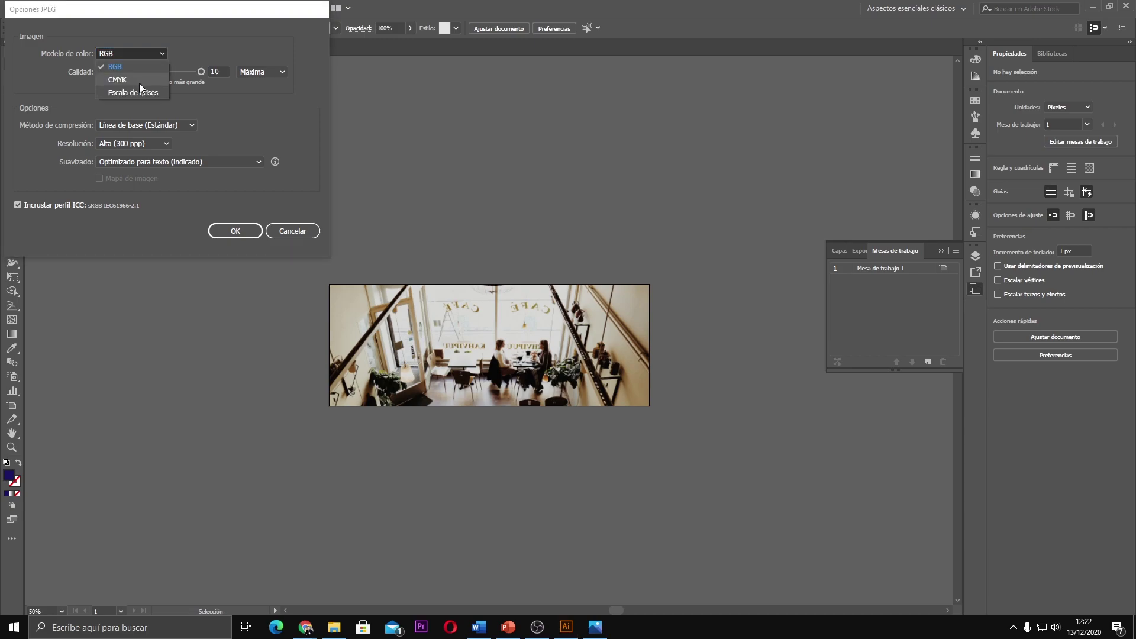
click(136, 54)
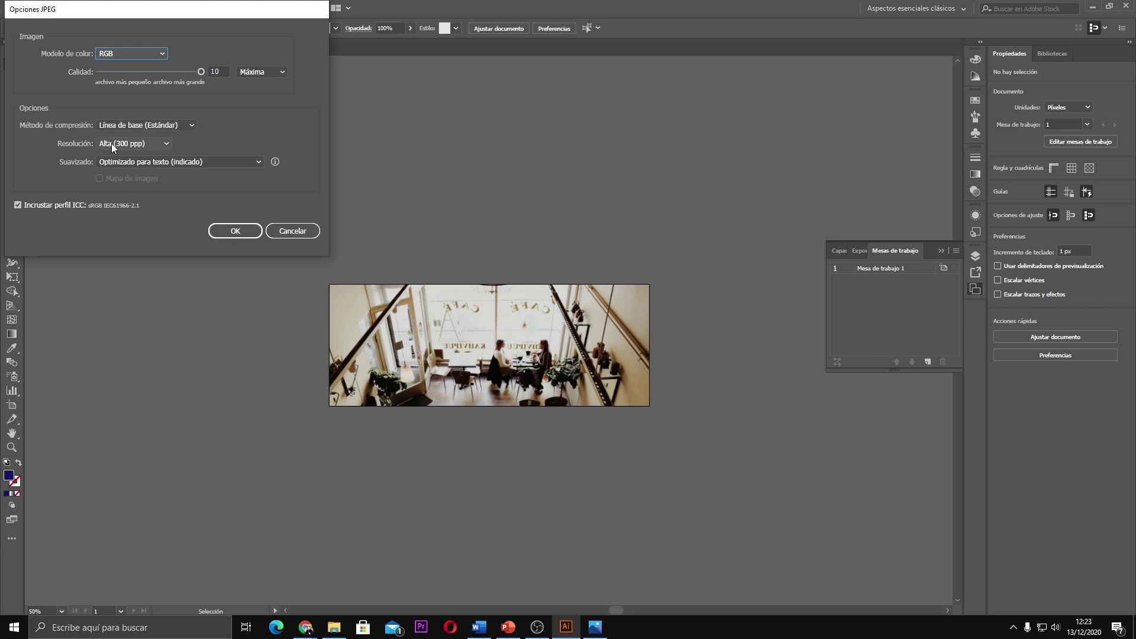
click(166, 145)
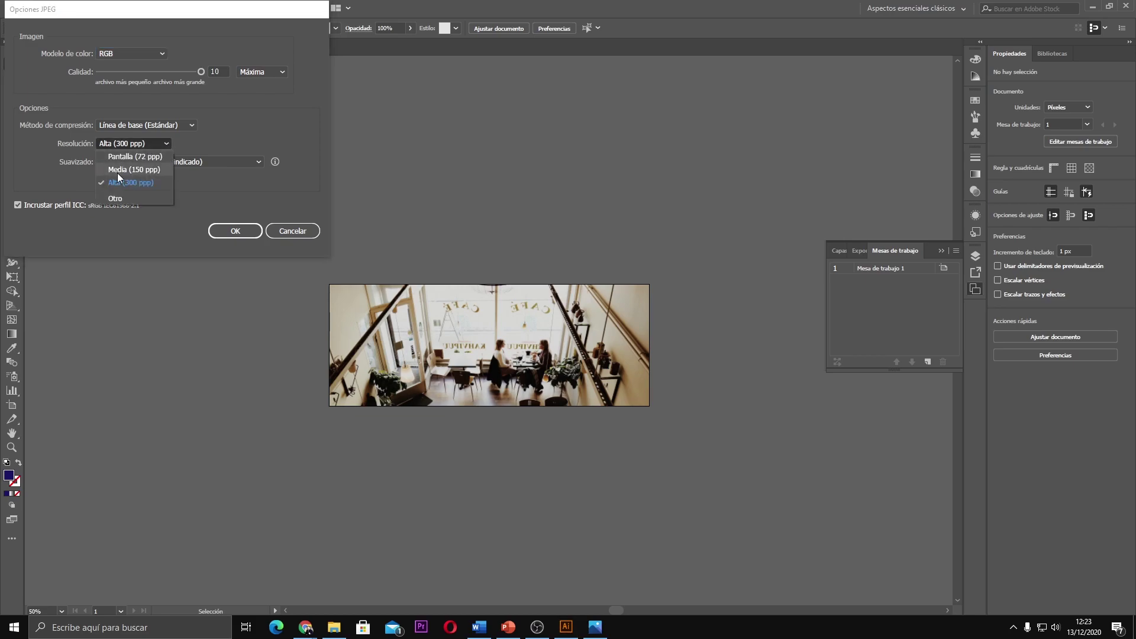
click(192, 142)
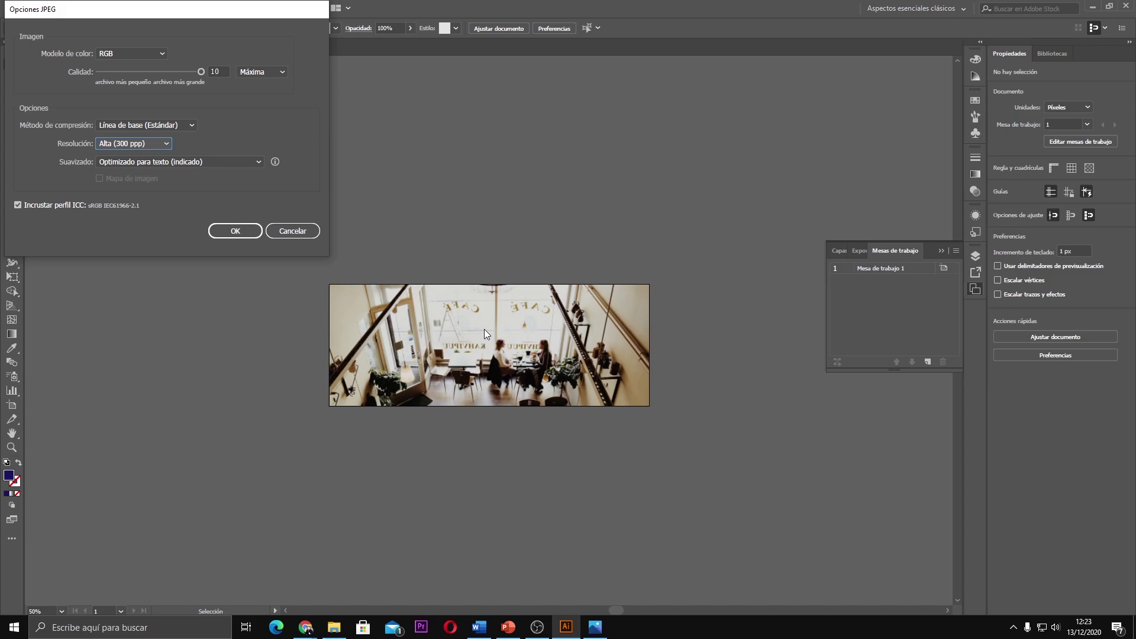
click(233, 231)
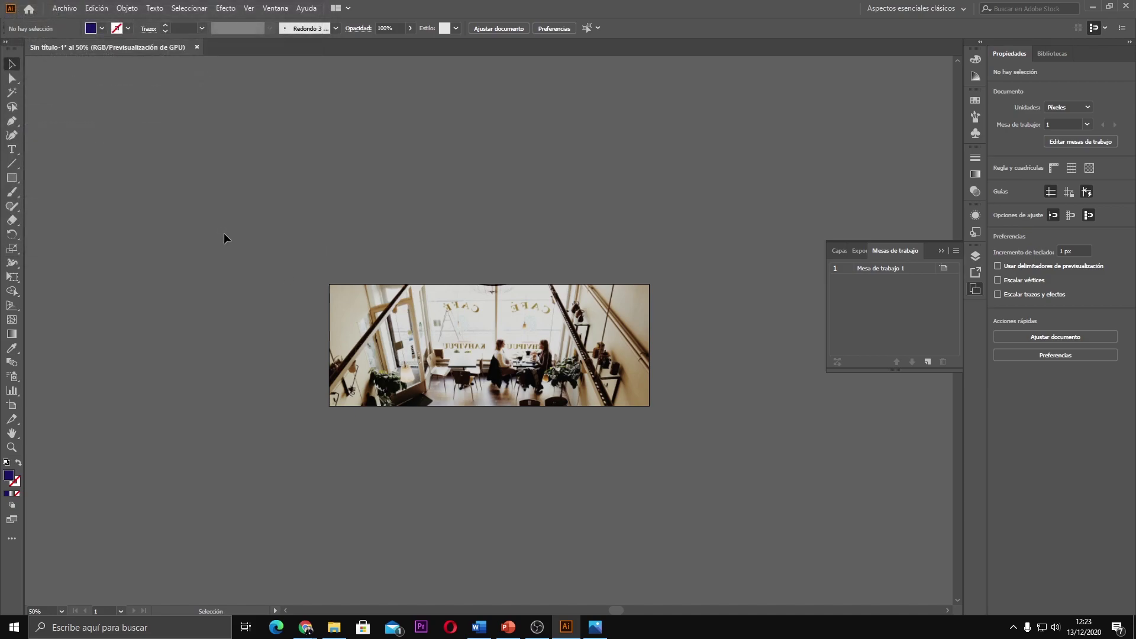
Step: Preview the exported café JPG in Práctica Alumnos 2020, then bring Chrome back
click(334, 626)
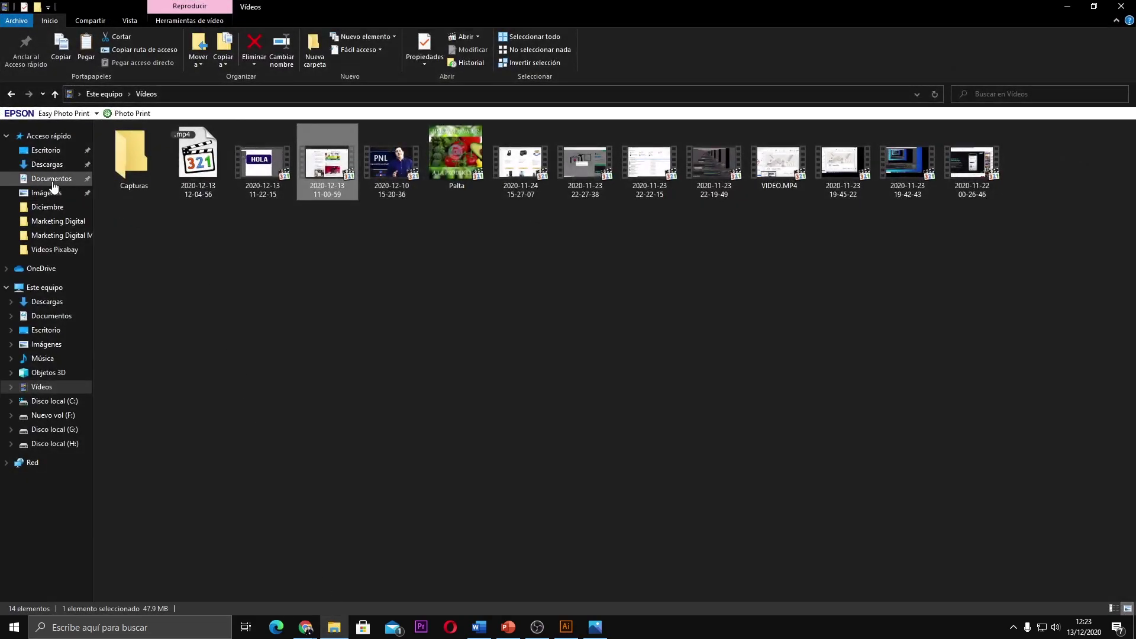
click(48, 194)
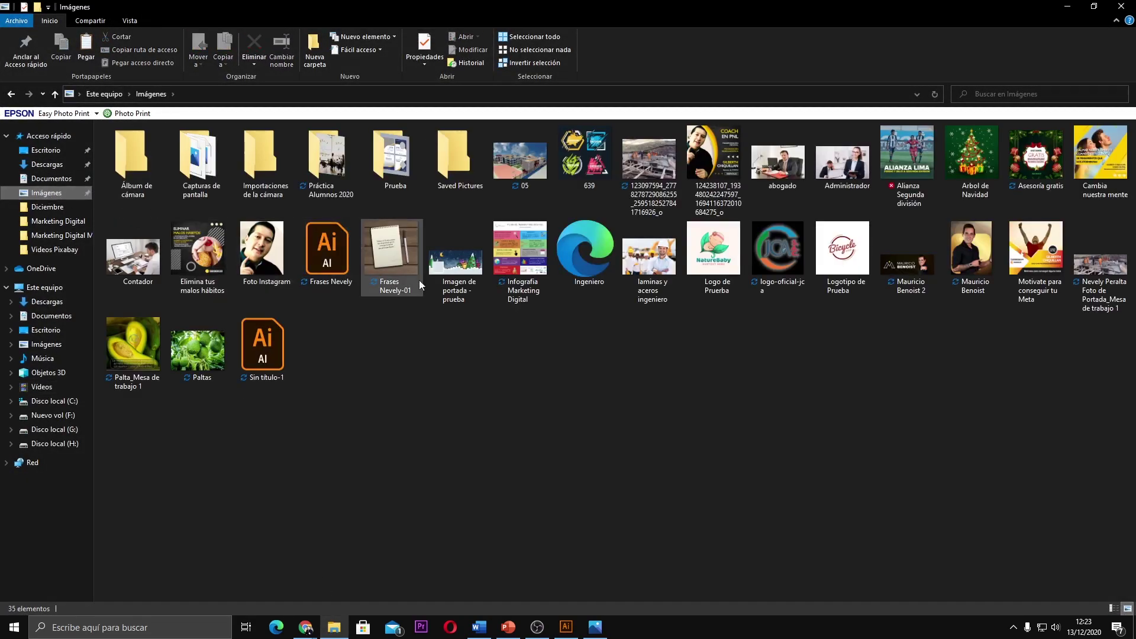
double_click(336, 167)
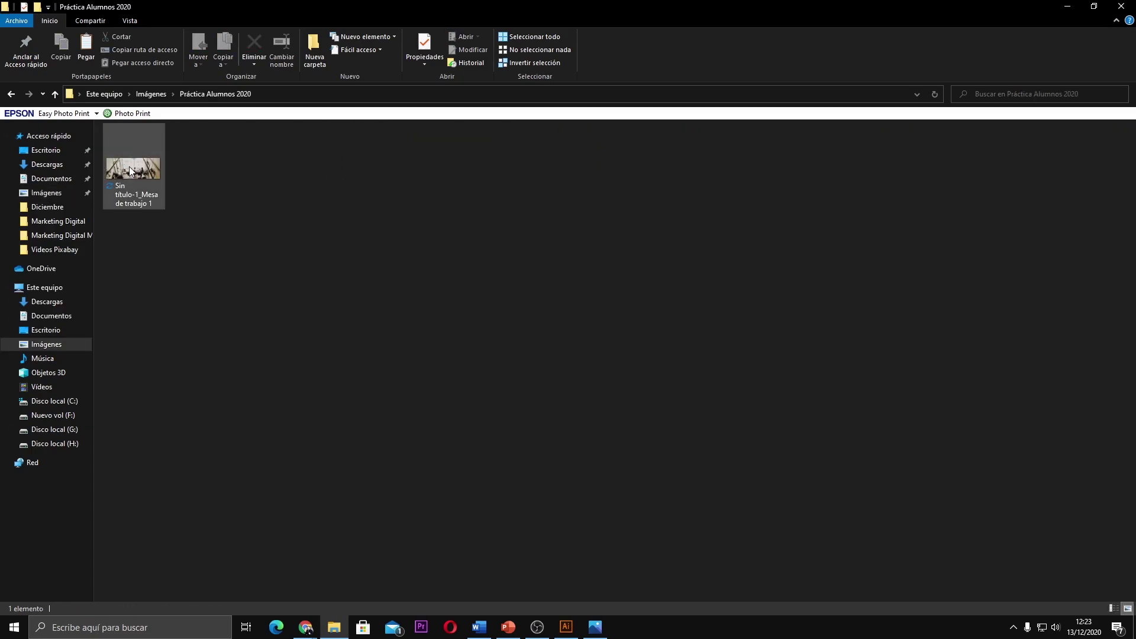
double_click(133, 169)
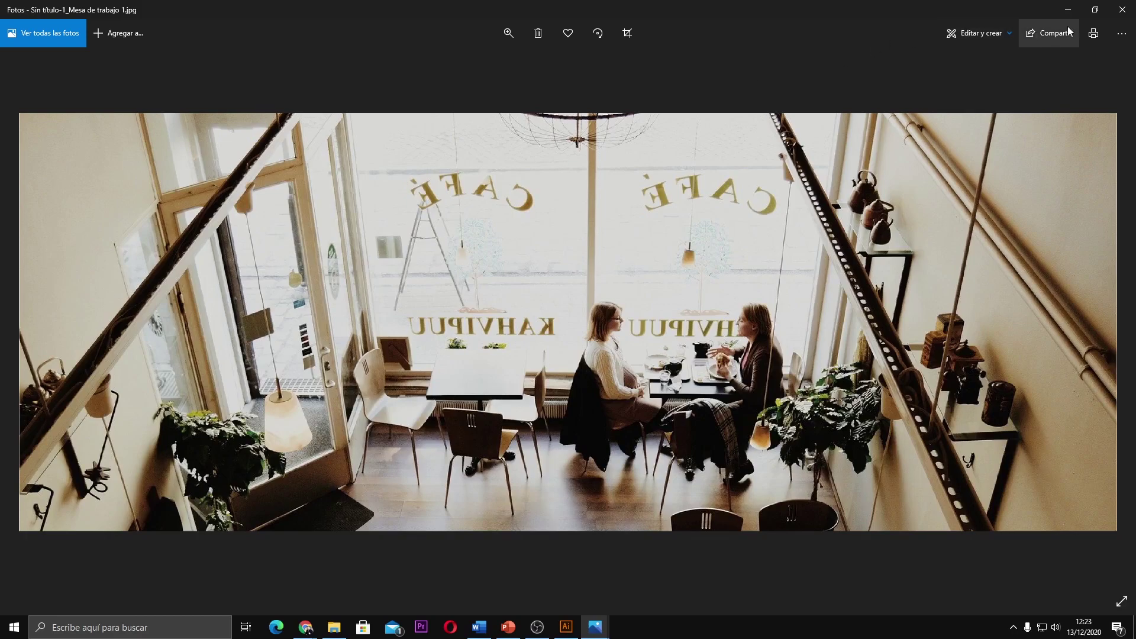
click(1120, 13)
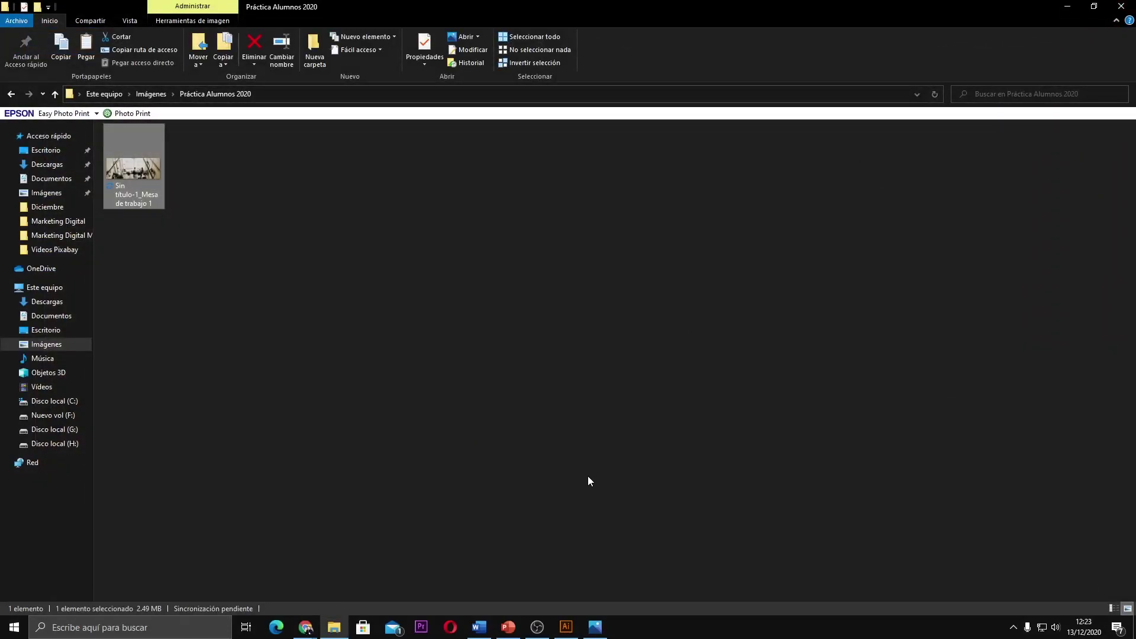
click(314, 629)
click(318, 584)
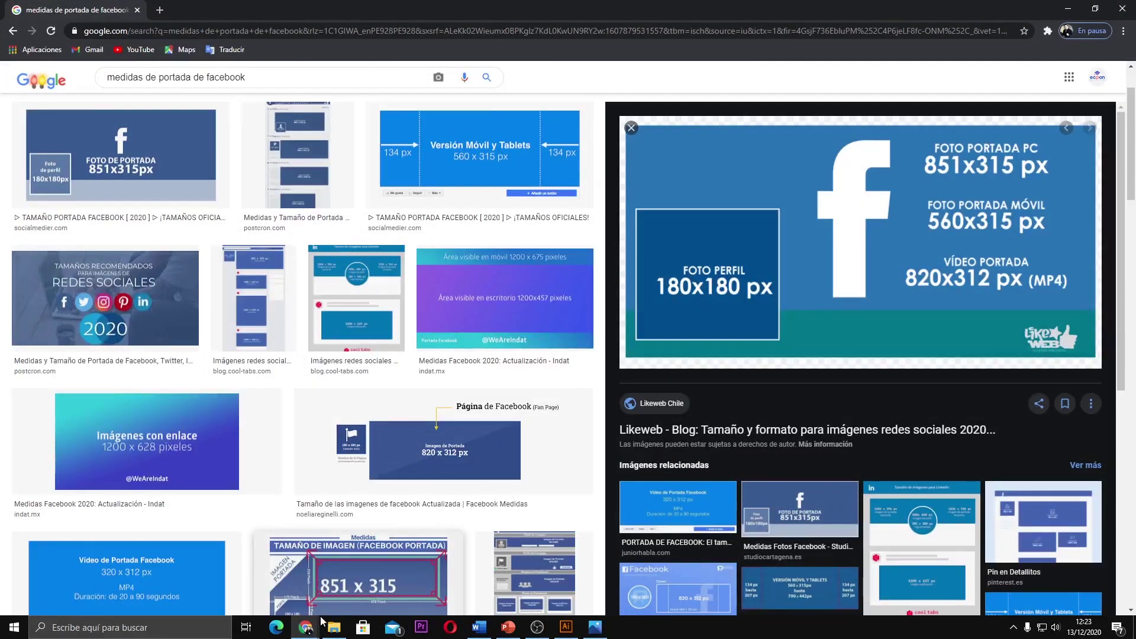
Step: Upload the exported café JPG from Imágenes > Práctica Alumnos 2020 as the Facebook page's new cover photo
mouse_move(306, 627)
click(177, 577)
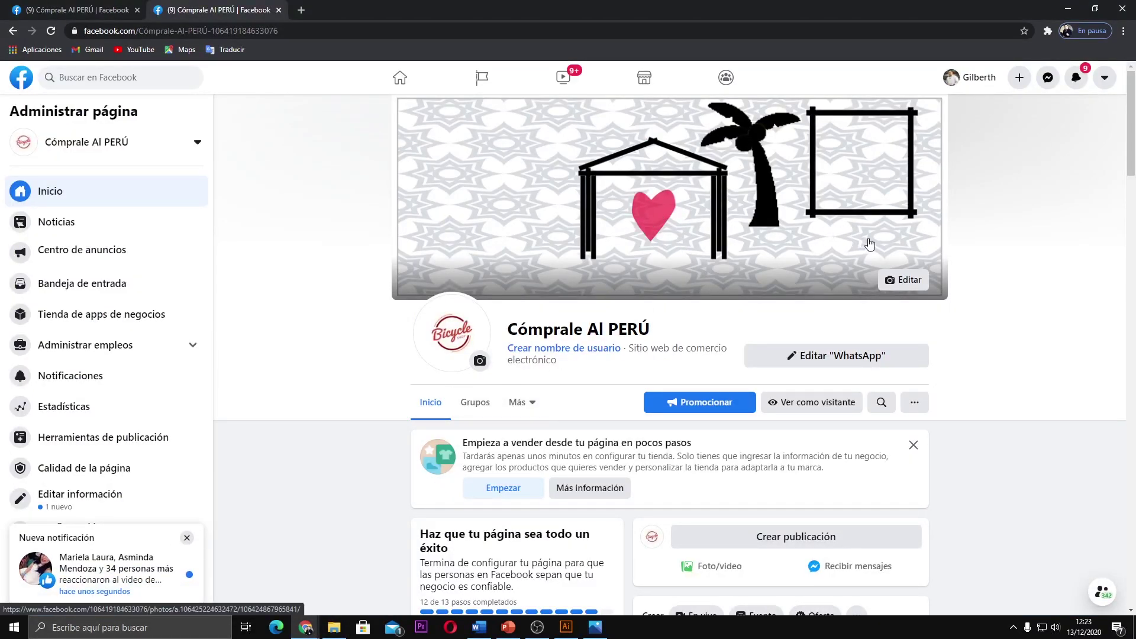
click(912, 282)
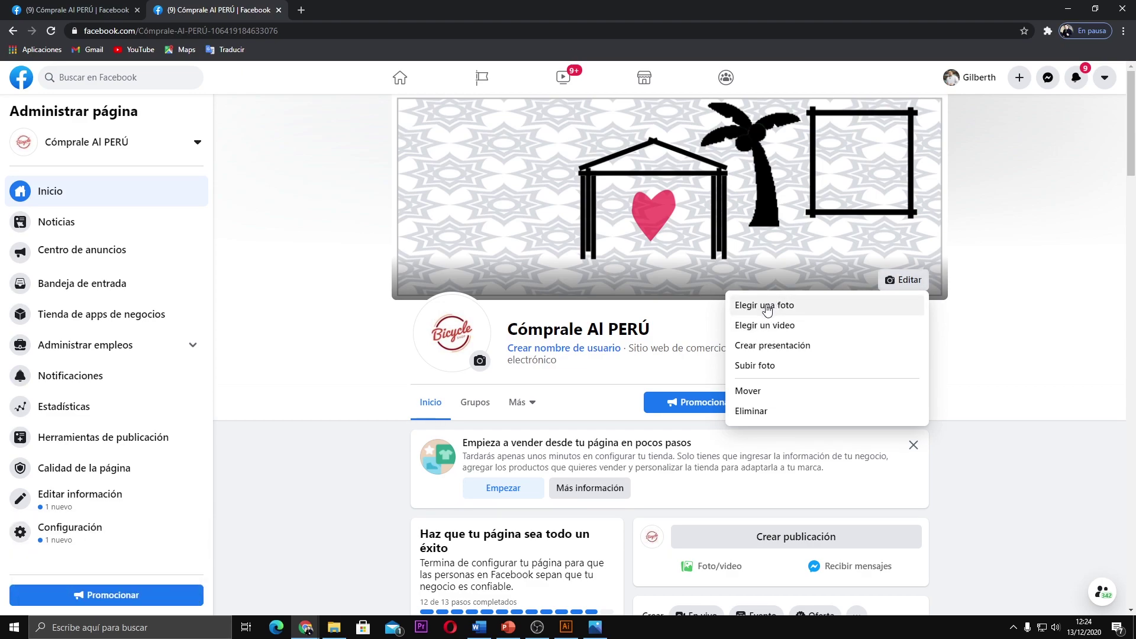
click(763, 369)
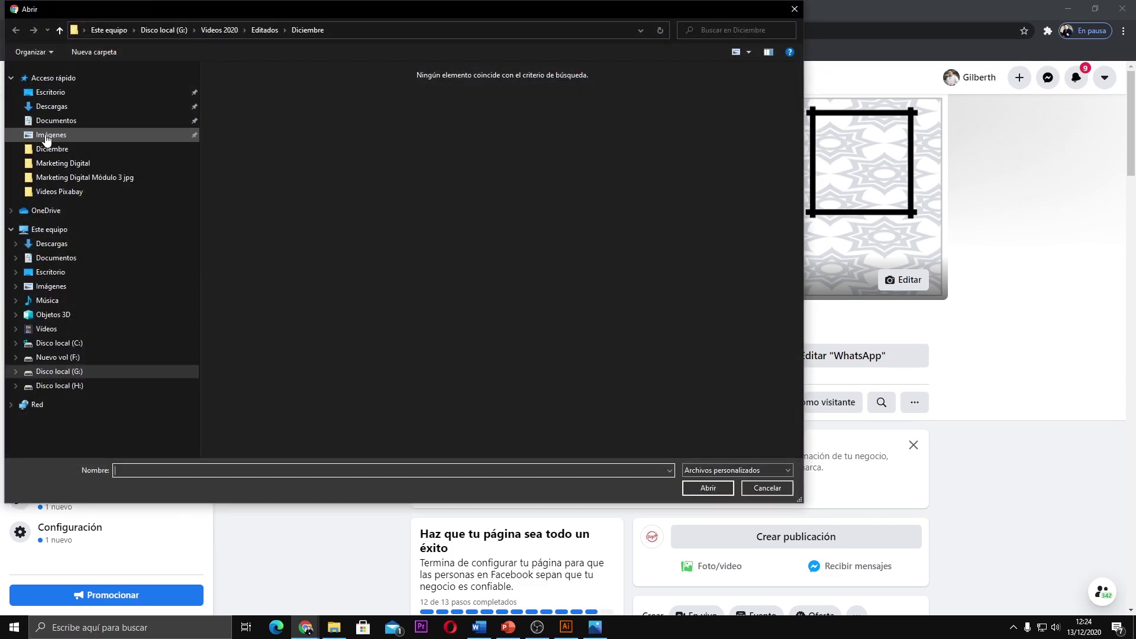
click(43, 136)
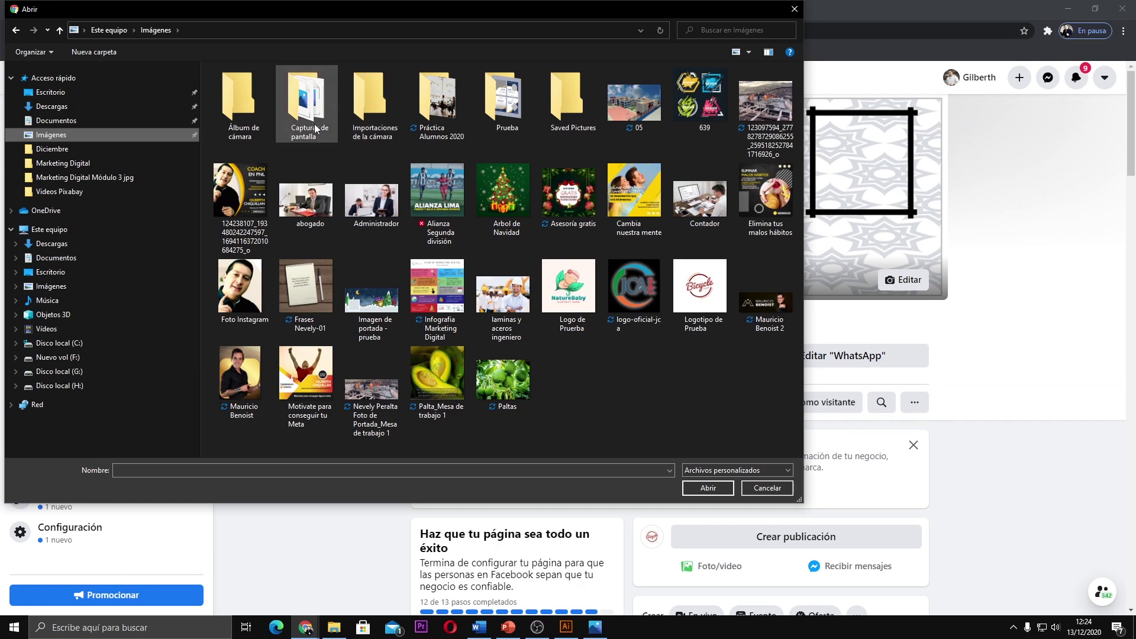
double_click(445, 114)
click(263, 122)
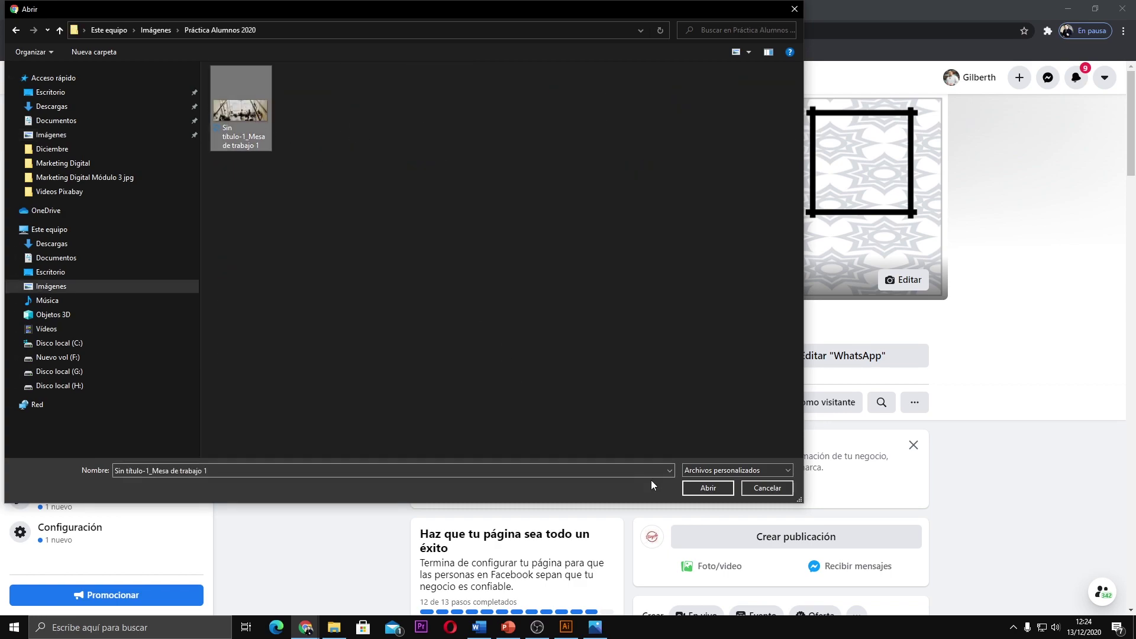
click(708, 488)
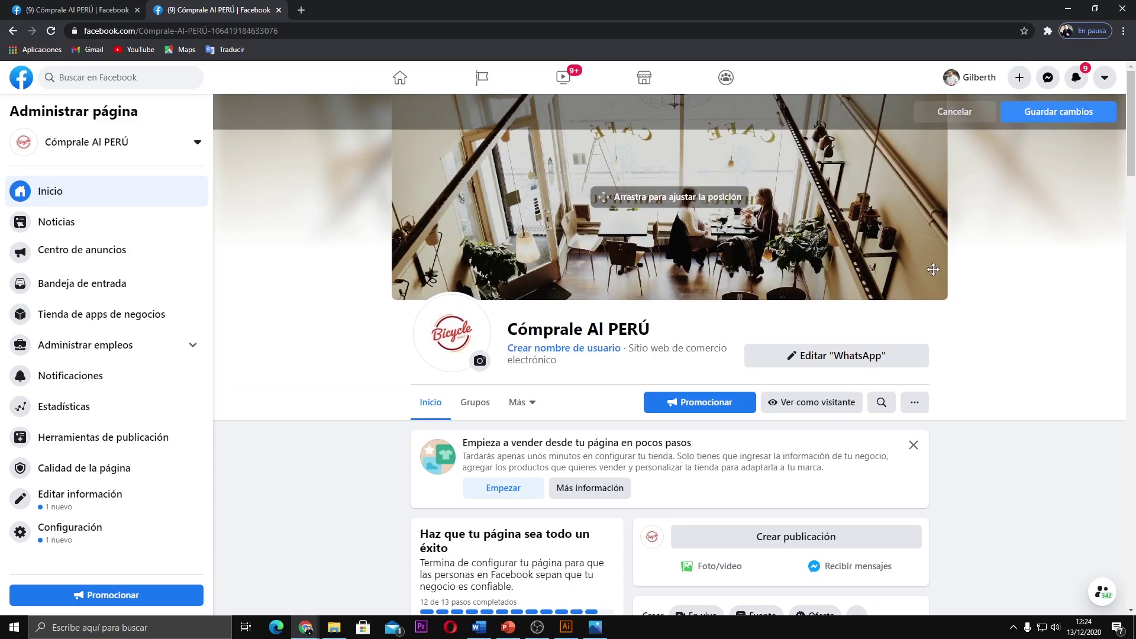
Step: Reposition the café cover photo within the frame and save the changes
mouse_move(822, 230)
mouse_down()
mouse_move(826, 270)
mouse_move(811, 191)
mouse_up()
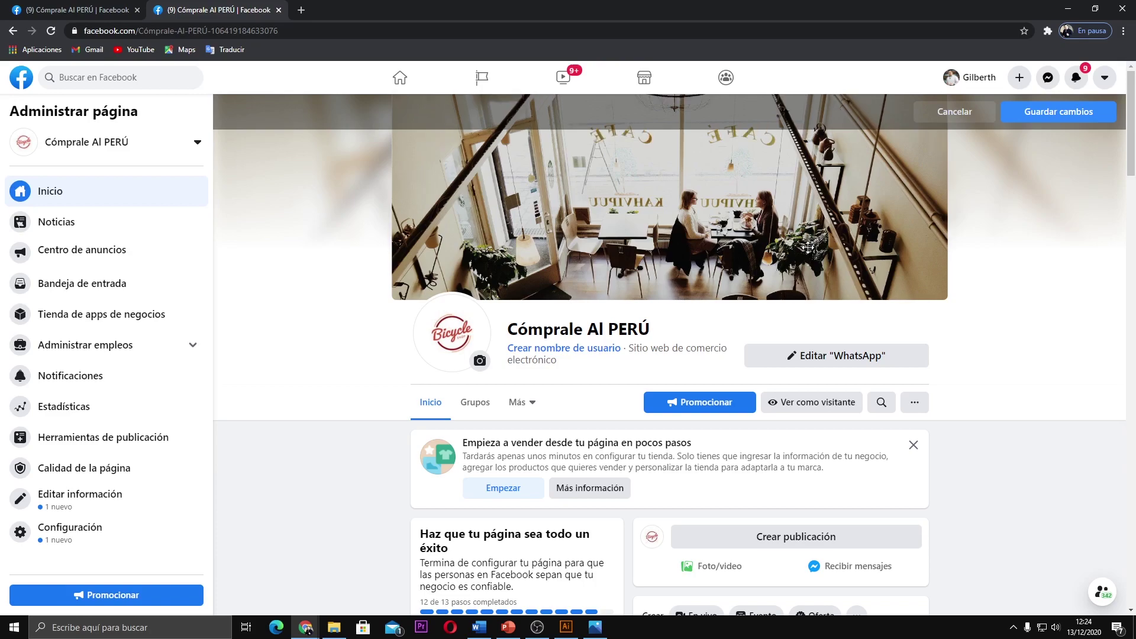
drag(811, 190, 807, 255)
click(1052, 113)
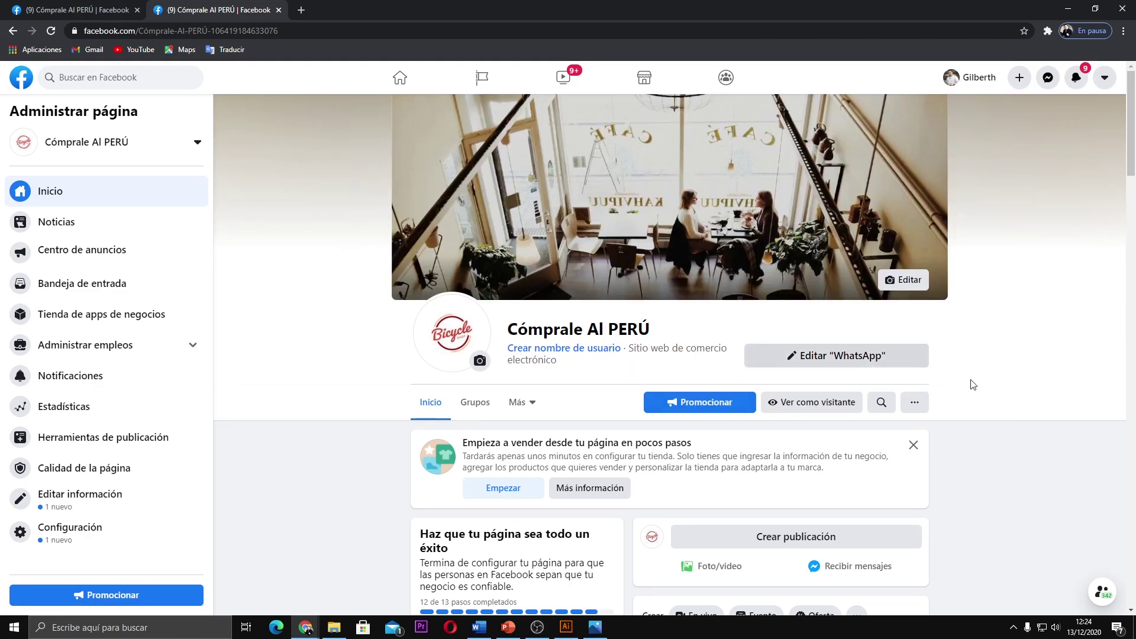
Step: Reload the Facebook page to check the new cover, then return to Illustrator
click(297, 30)
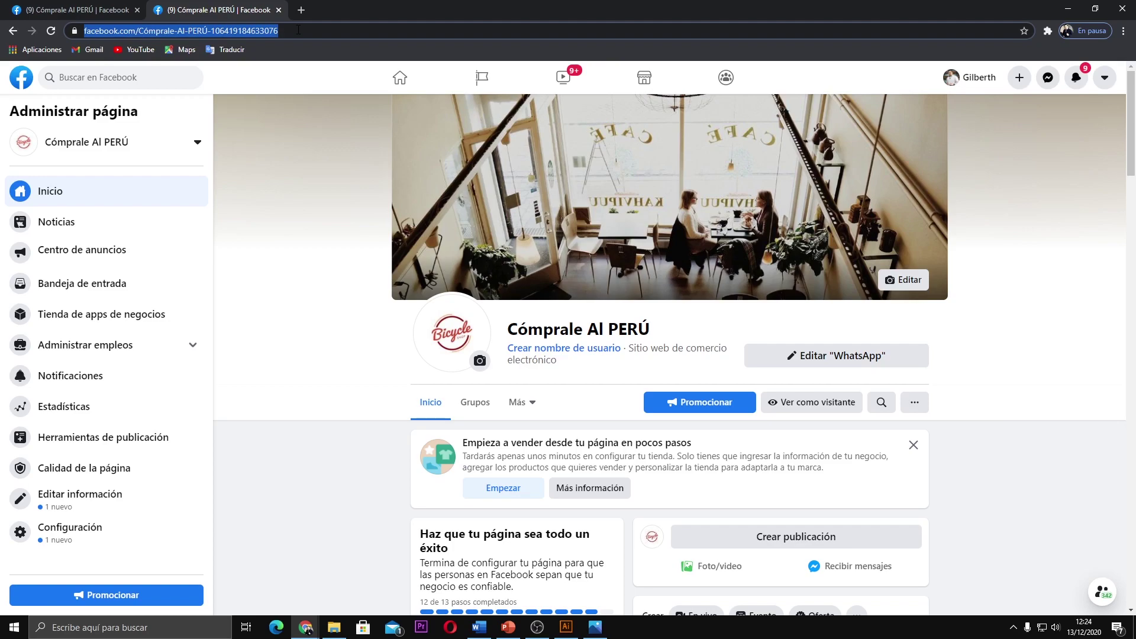
key(Return)
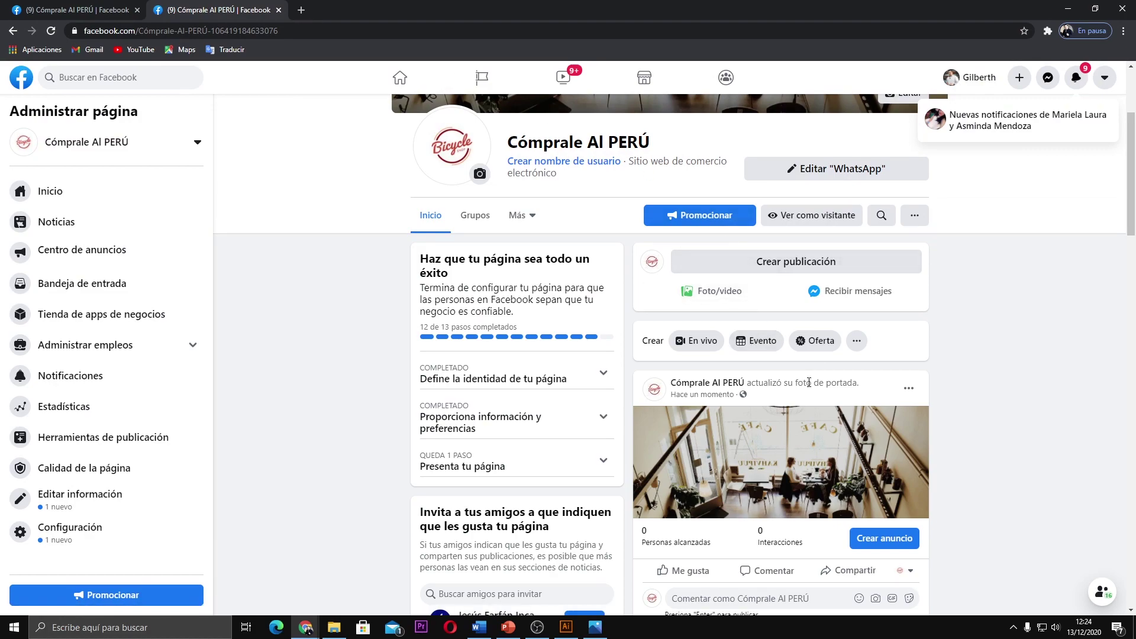
scroll(850, 365, down, 2)
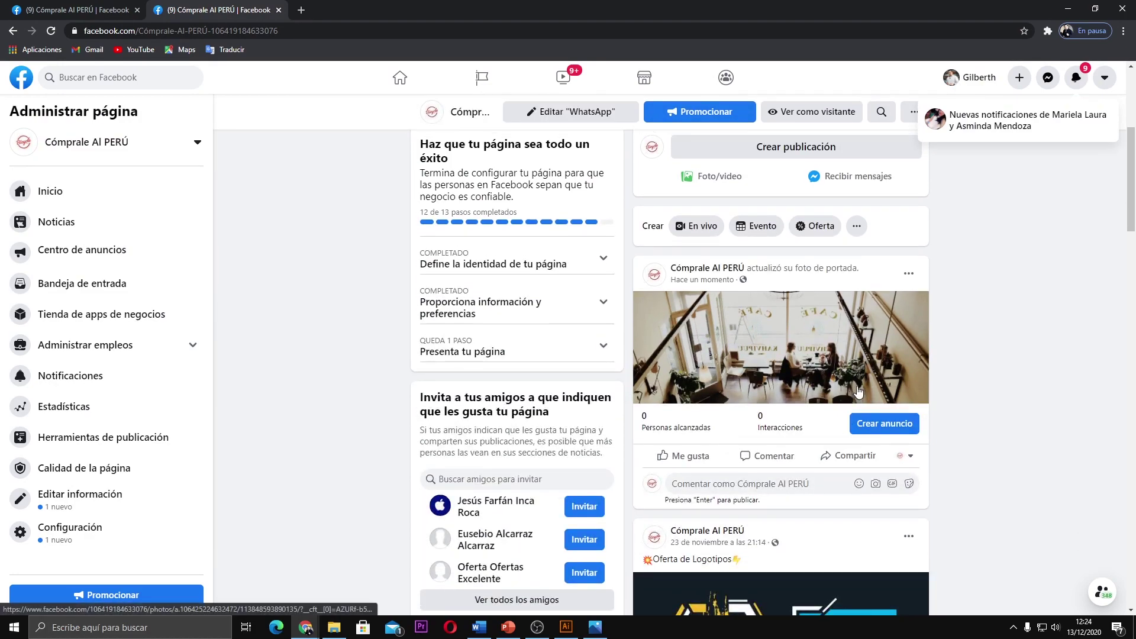
scroll(860, 391, up, 5)
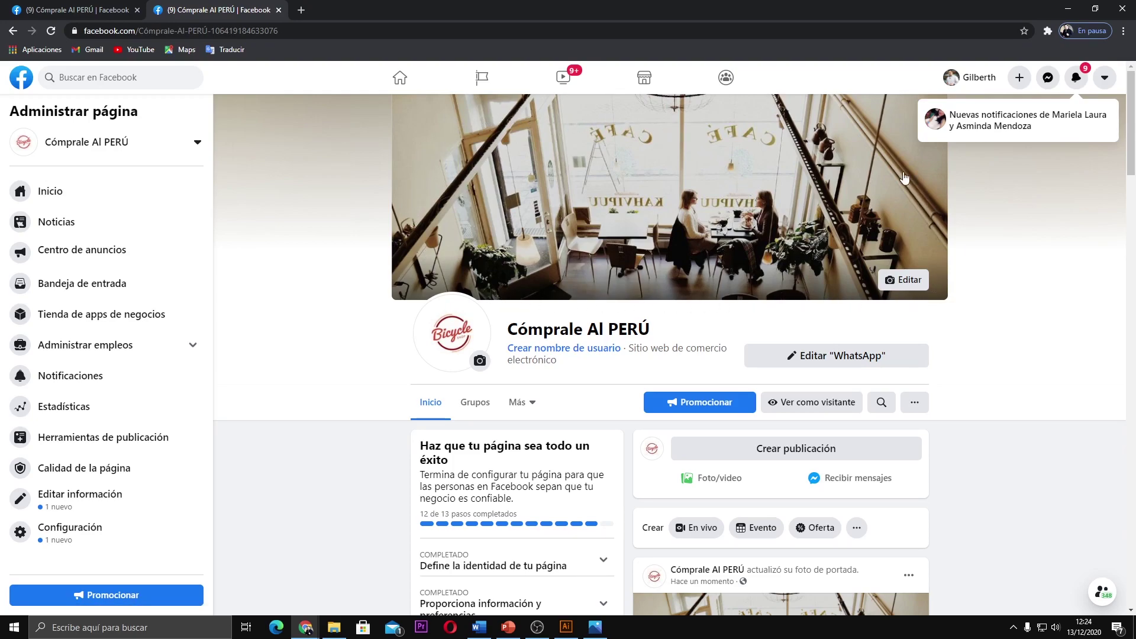
click(566, 627)
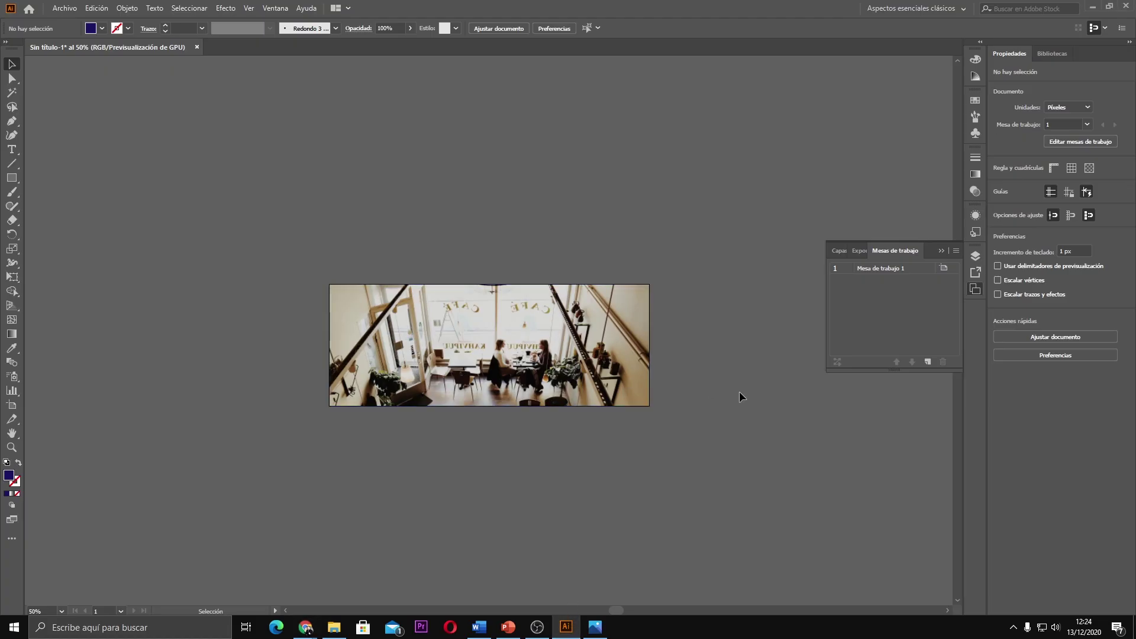
Step: Nudge the café image a few pixels right on the artboard, then minimize Illustrator
key(ctrl+plus)
key(ctrl+plus)
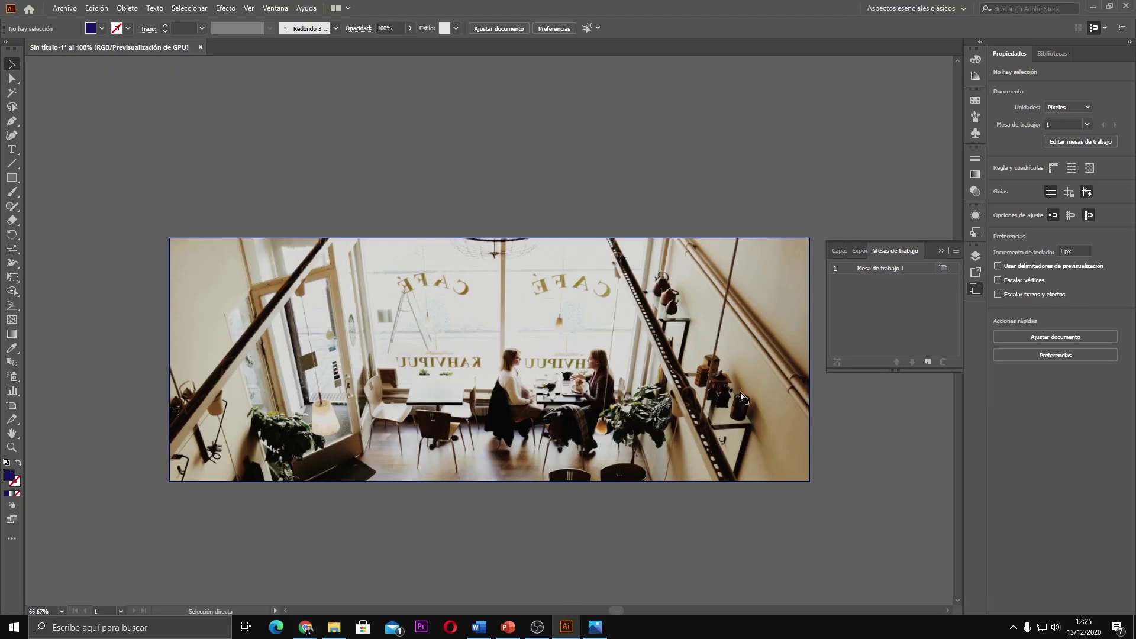
key(ctrl+plus)
key(ctrl+minus)
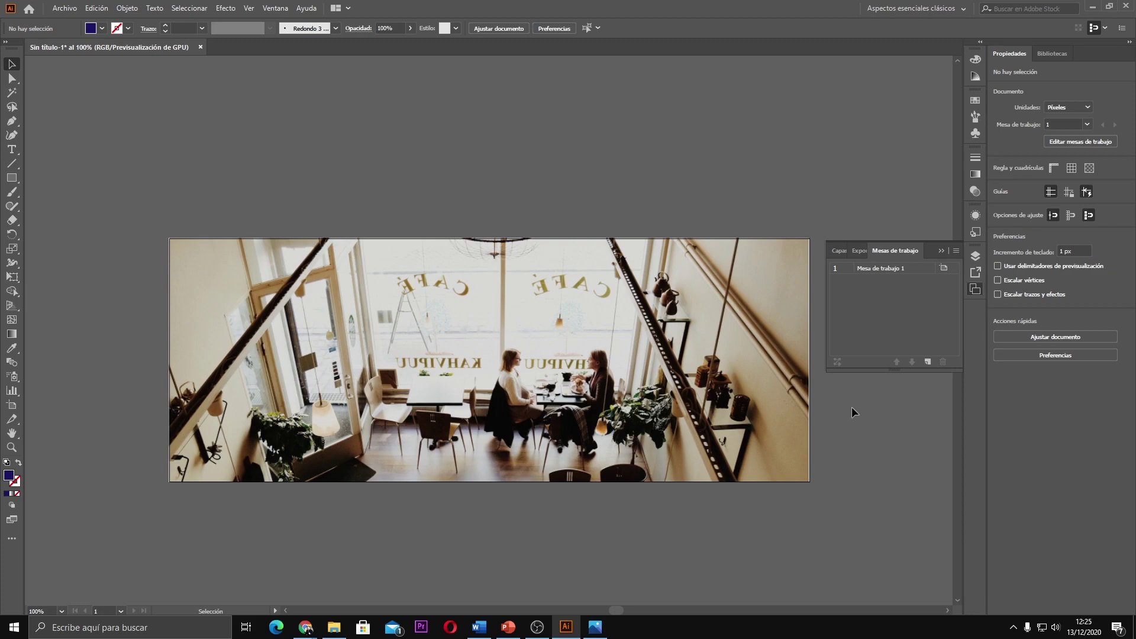
drag(759, 379, 761, 380)
click(1093, 7)
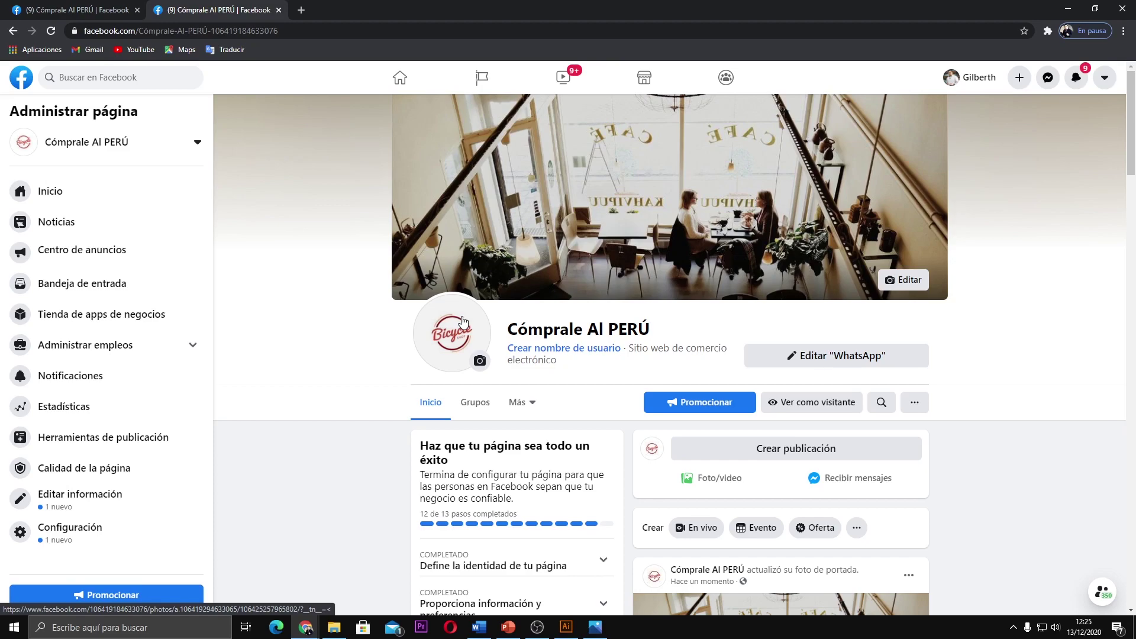
Step: Open the camera menu on the Cómprale Al PERÚ profile picture
click(477, 362)
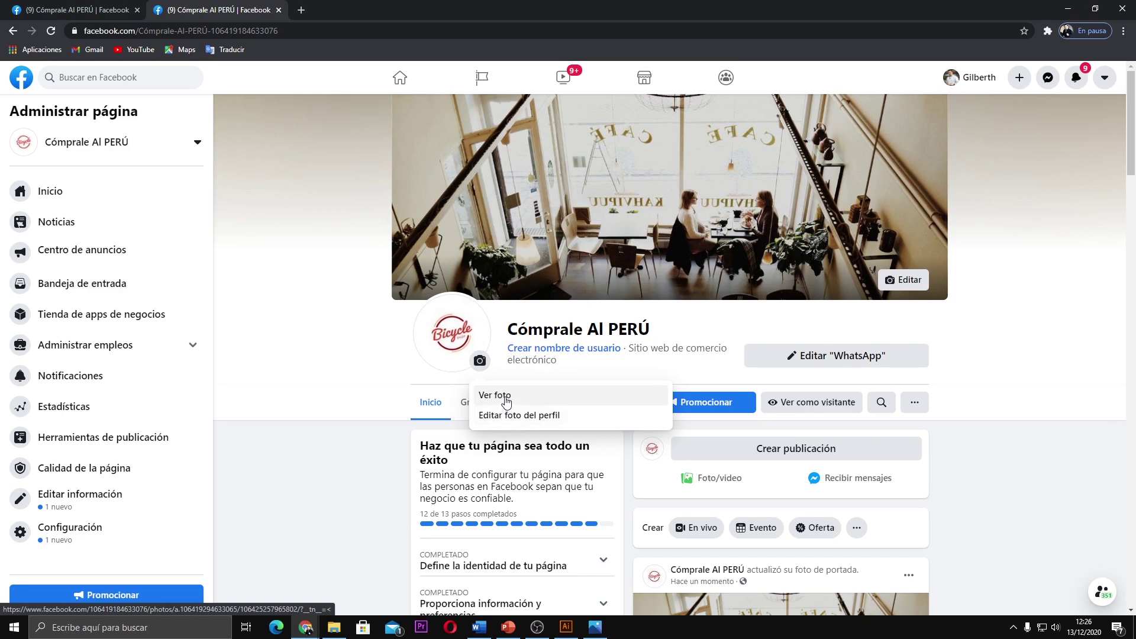
Step: Upload the Foto Instagram image from Imágenes as the new profile photo
click(522, 416)
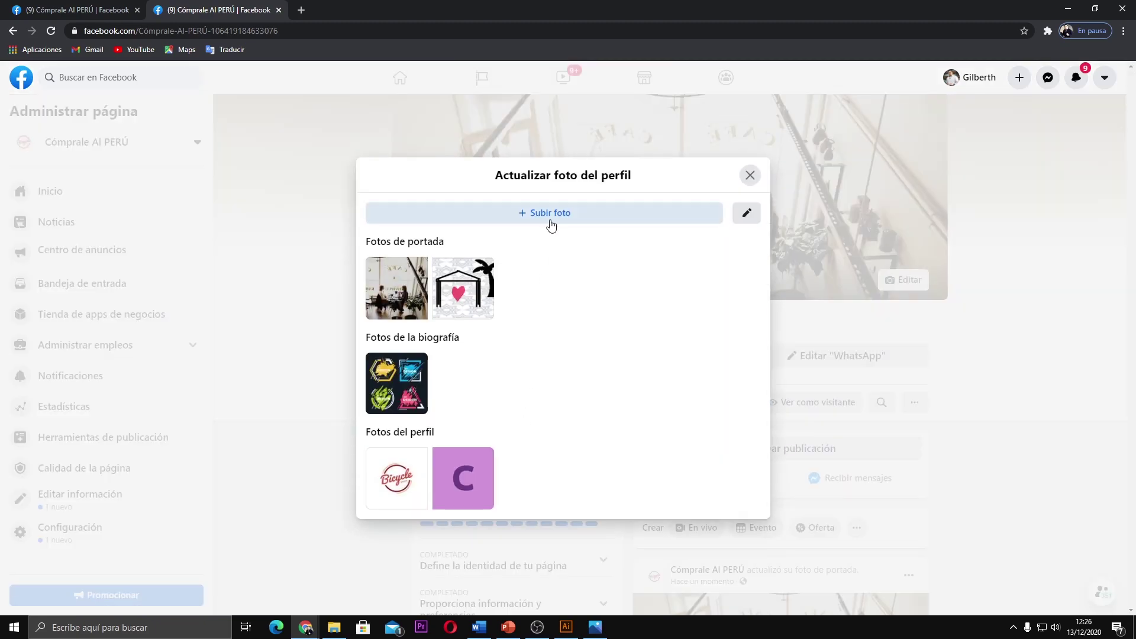
click(547, 213)
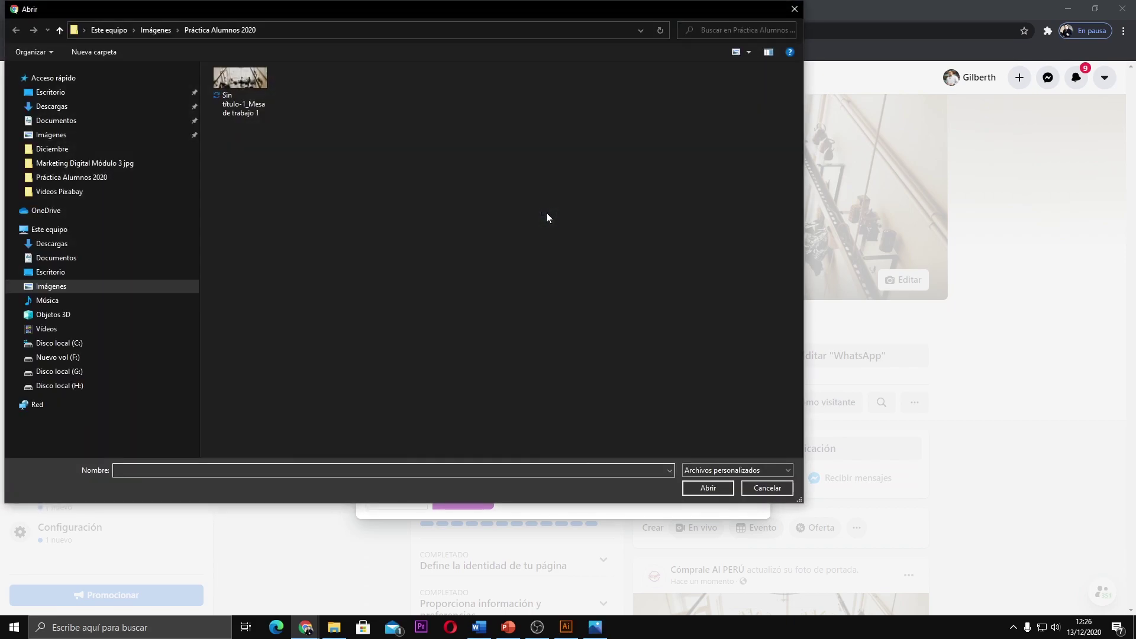
mouse_move(51, 285)
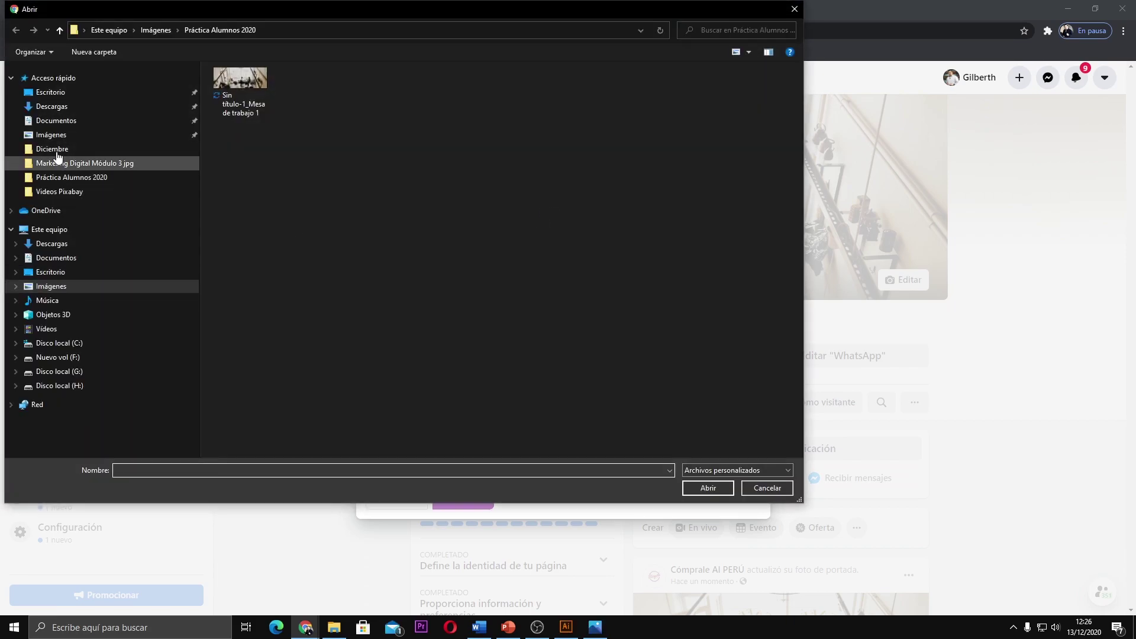
click(51, 135)
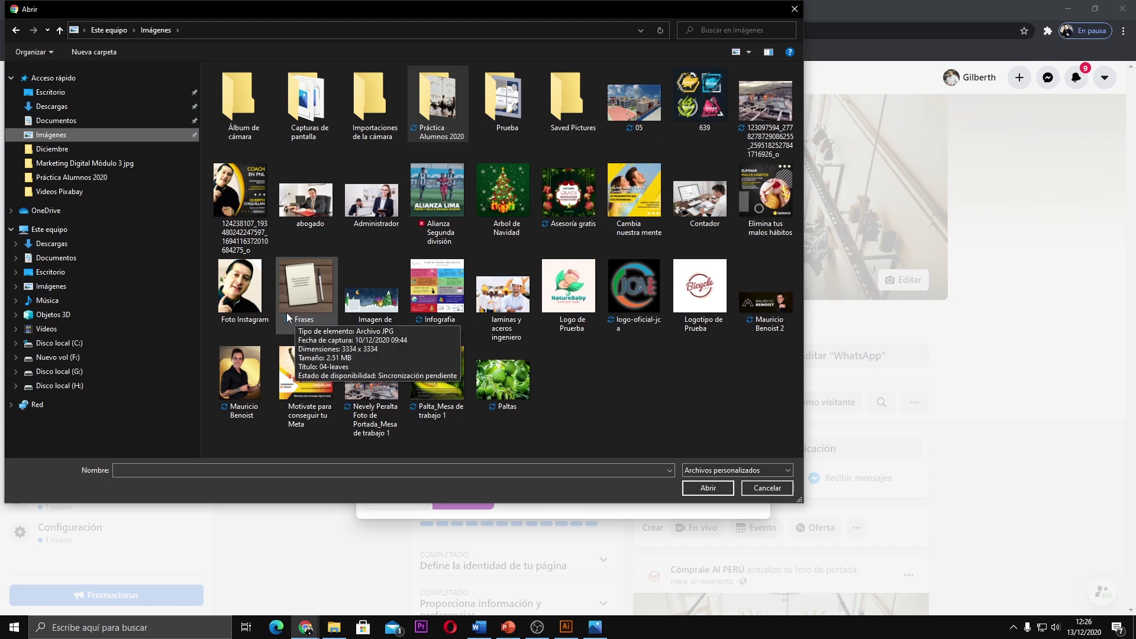
click(229, 282)
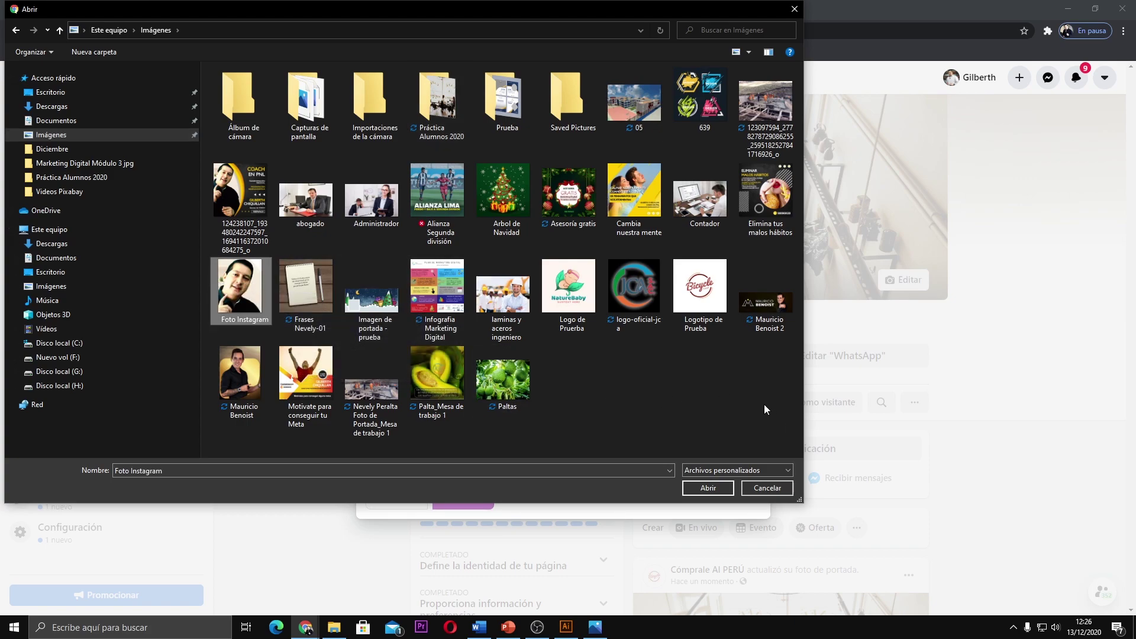
click(709, 489)
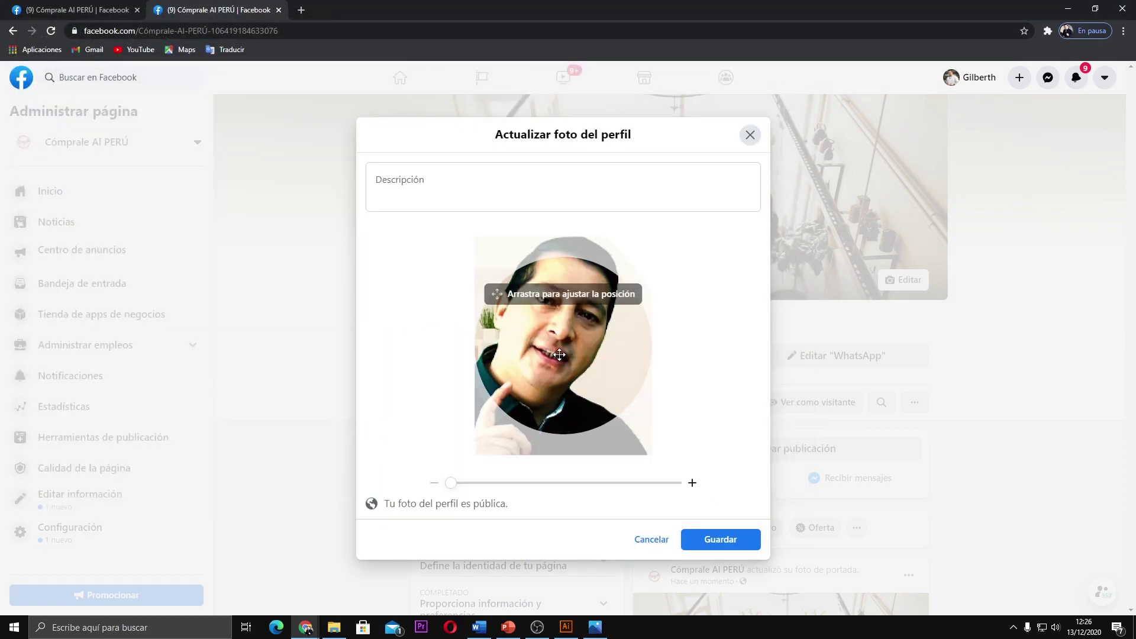
Step: Adjust the photo's position and zoom in the circular crop, then close the editor
drag(559, 354, 554, 376)
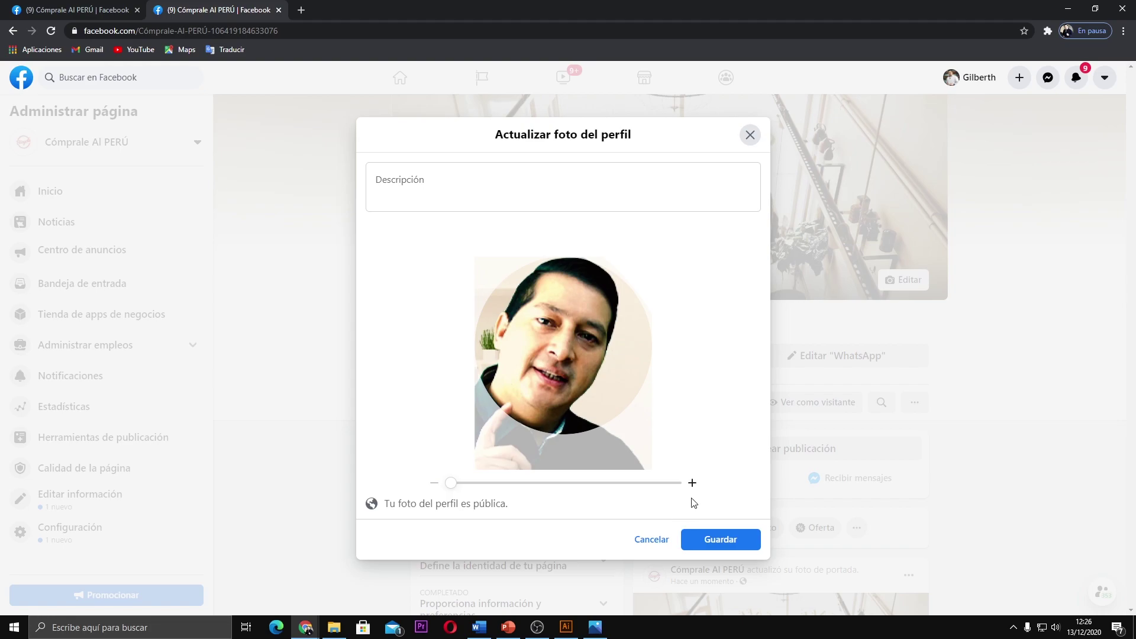
click(454, 483)
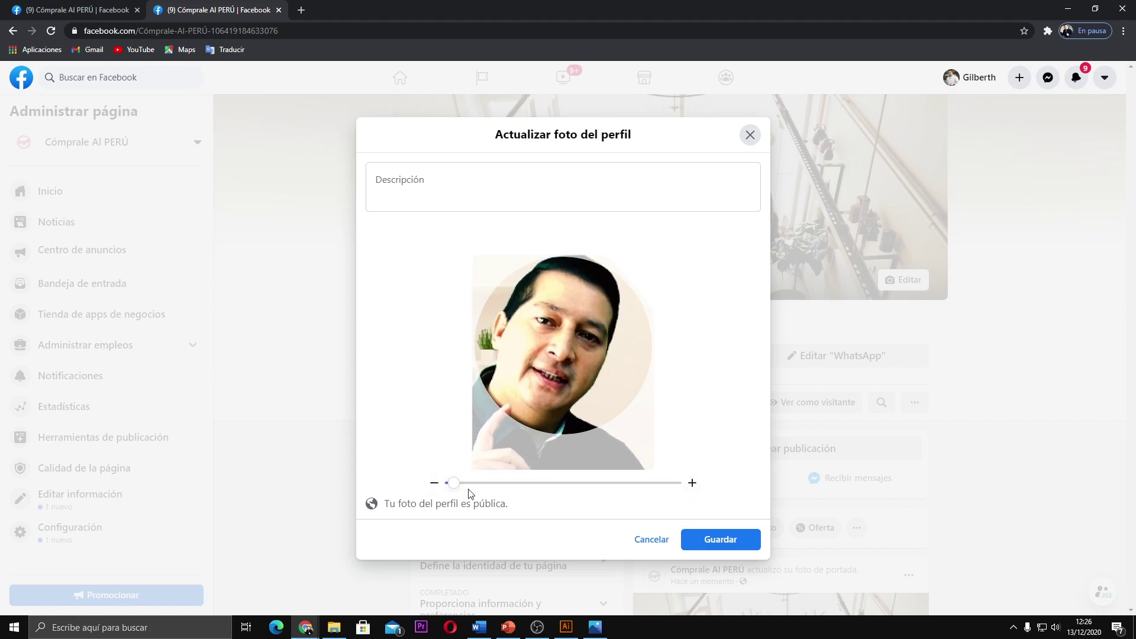
drag(453, 483, 451, 483)
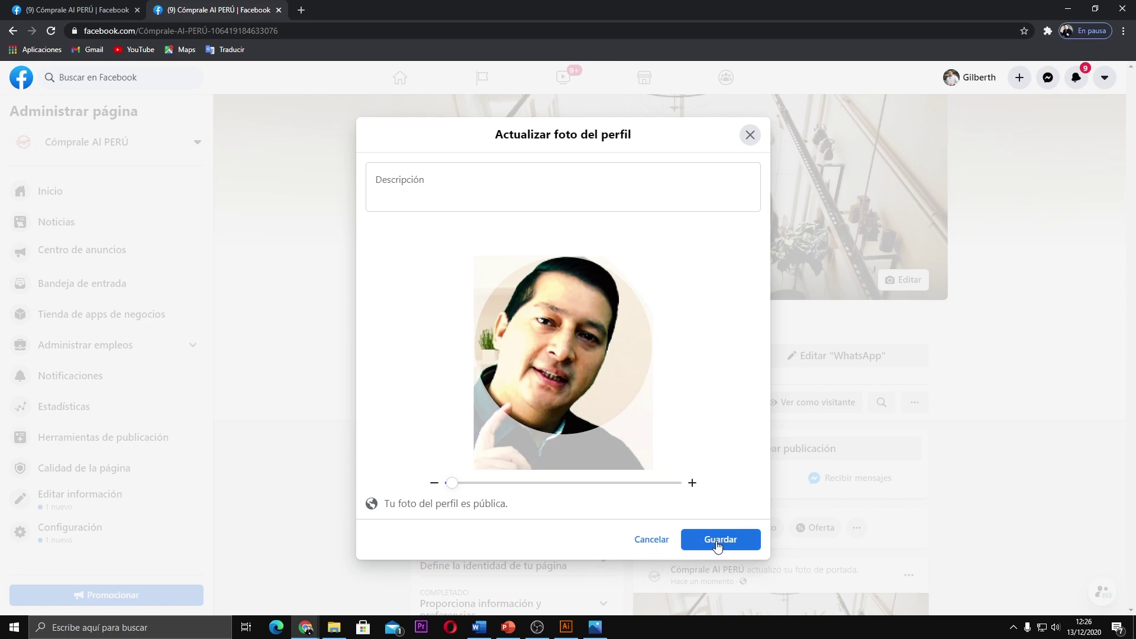
click(749, 136)
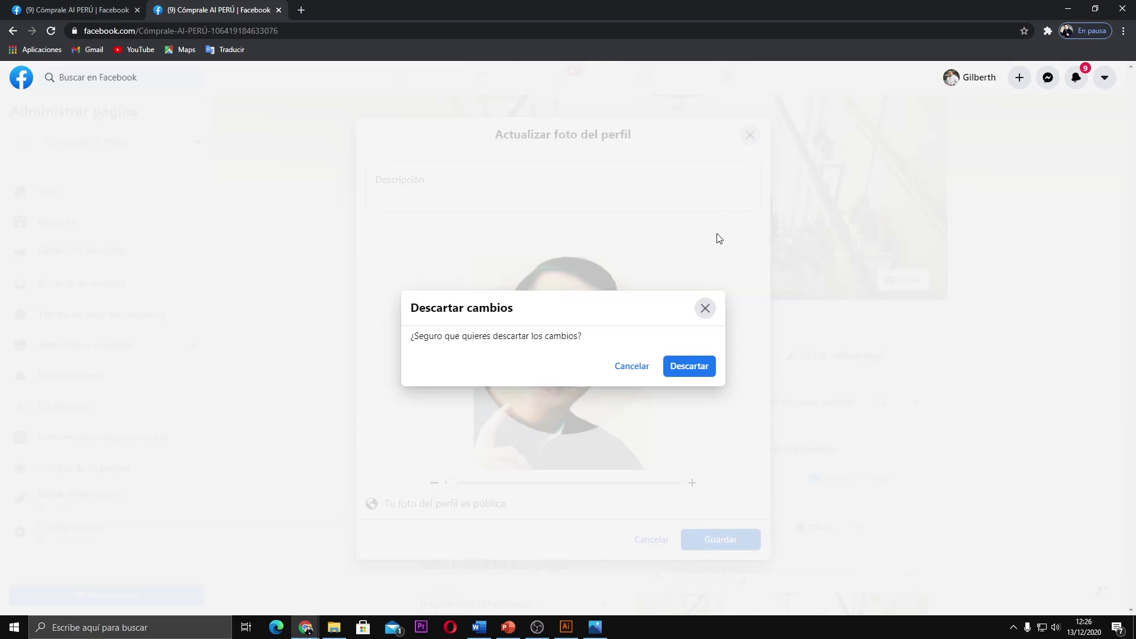
Step: Discard the profile-photo change so the Bicycle logo stays, and scroll through the page
click(710, 371)
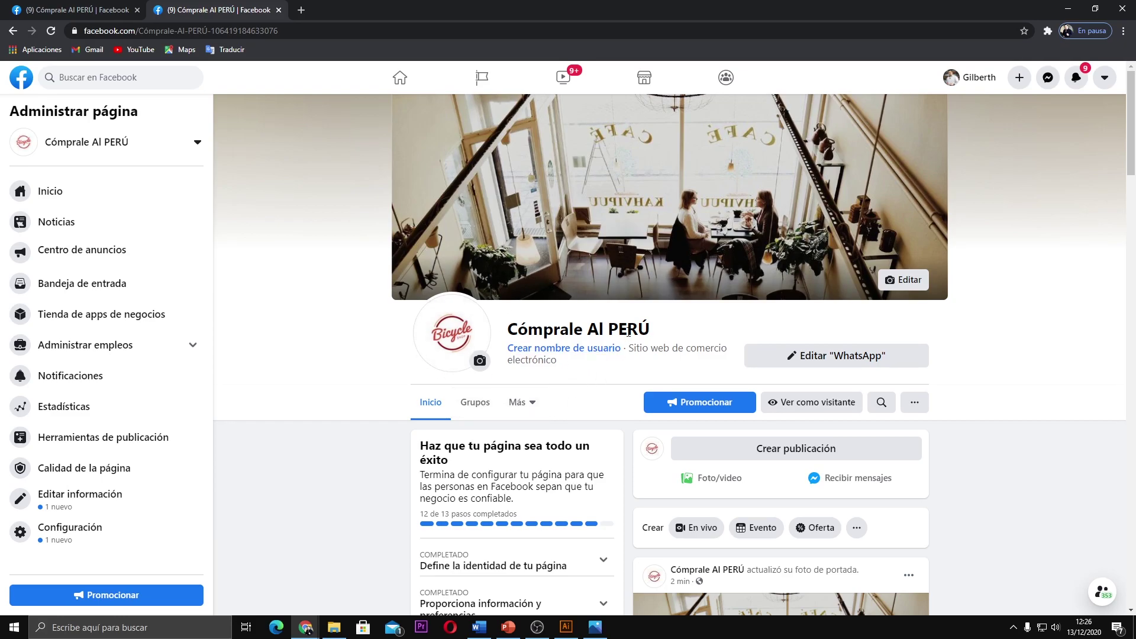
scroll(583, 384, down, 4)
scroll(591, 403, down, 7)
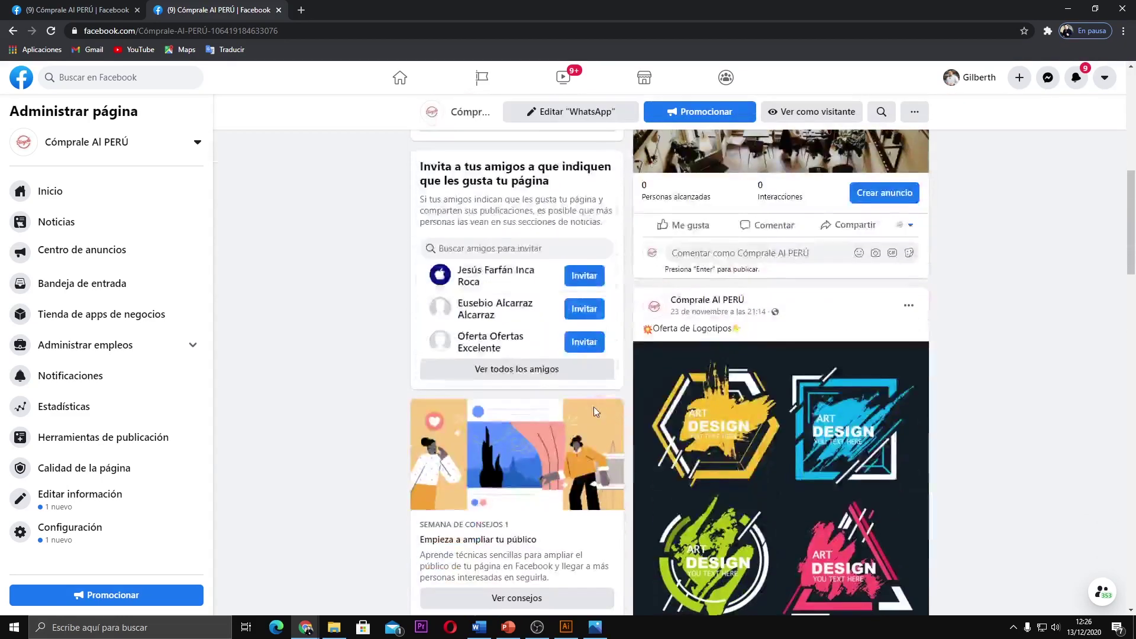
scroll(596, 406, down, 3)
scroll(598, 408, up, 5)
scroll(598, 409, up, 7)
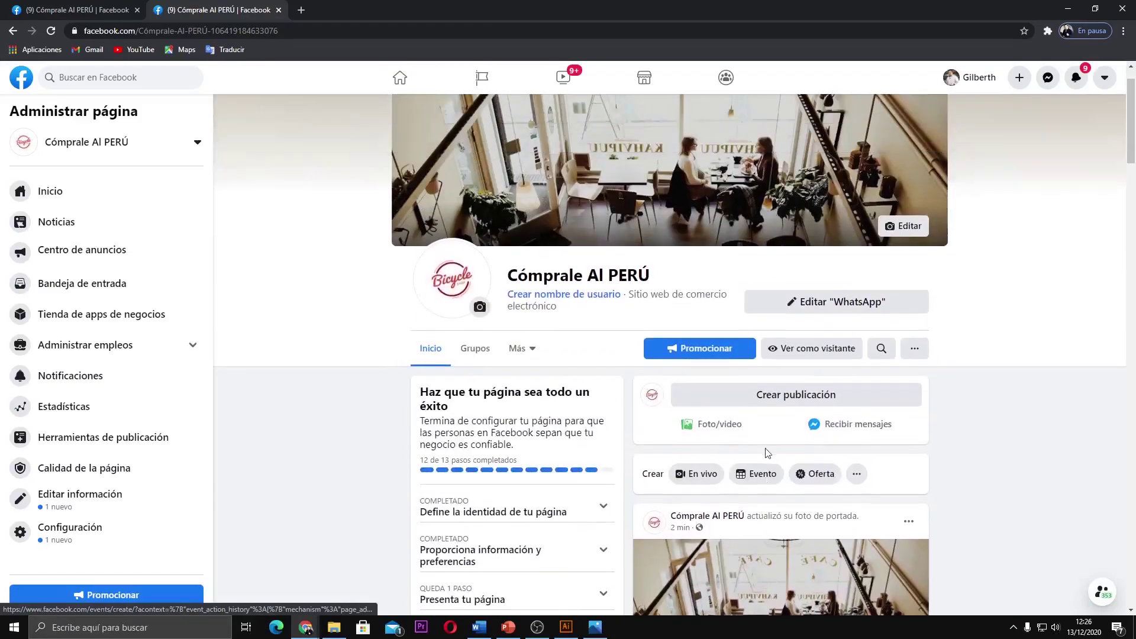
scroll(710, 438, up, 2)
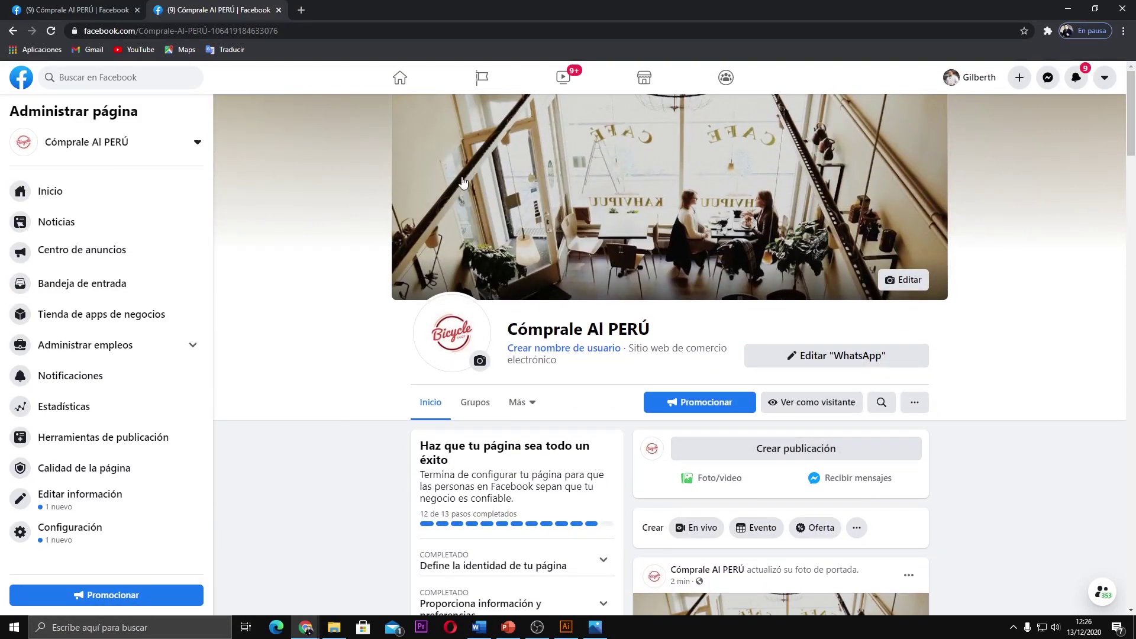
Step: Open and close the notifications list to clear the badge, then switch windows
click(1077, 87)
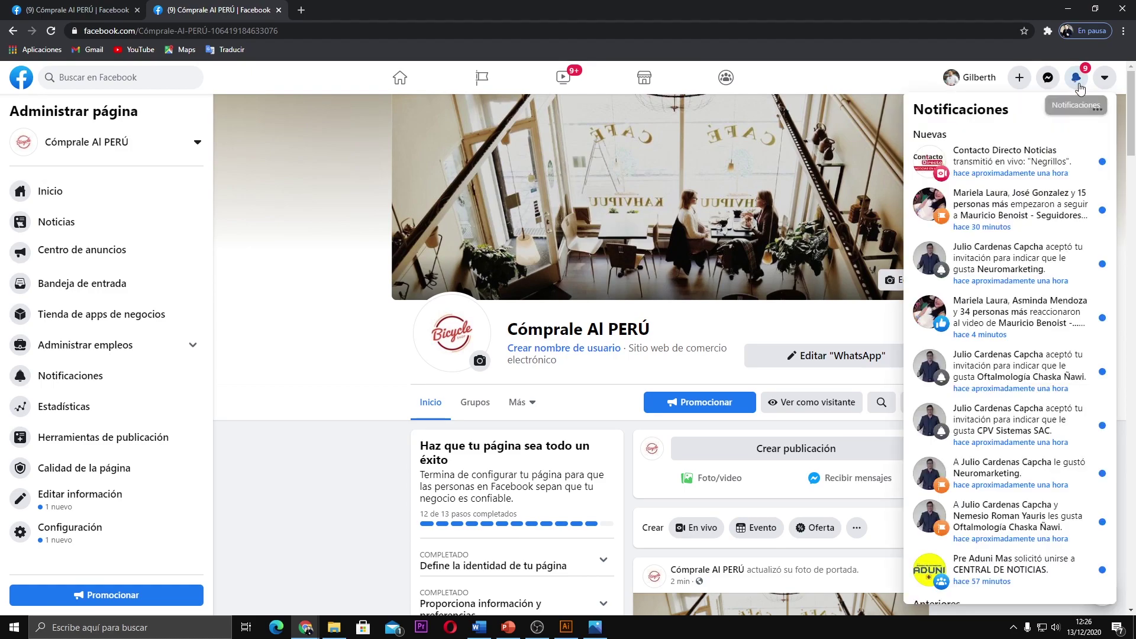
click(309, 169)
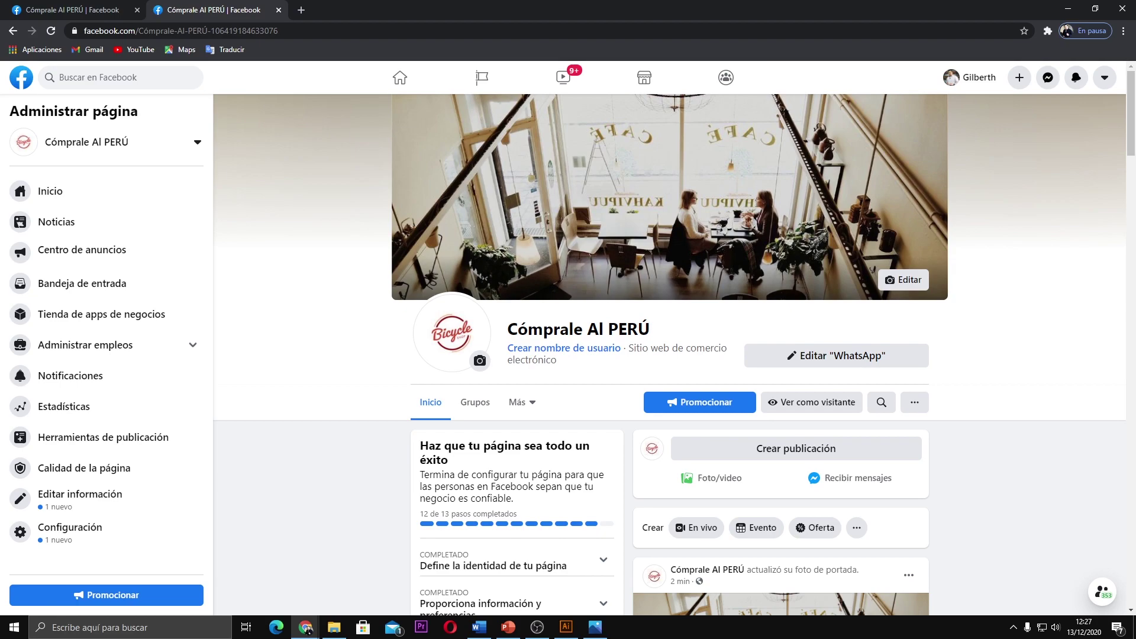
key(alt+Tab)
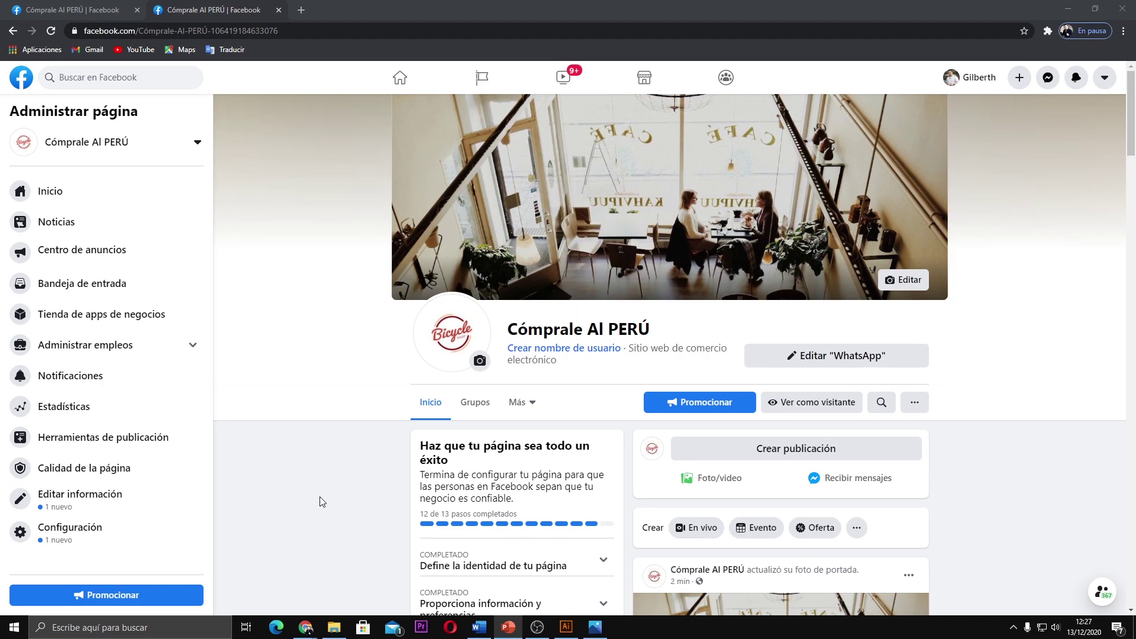
Step: Cancel a New from Template dialog in Illustrator, then quit without saving the café document
click(566, 627)
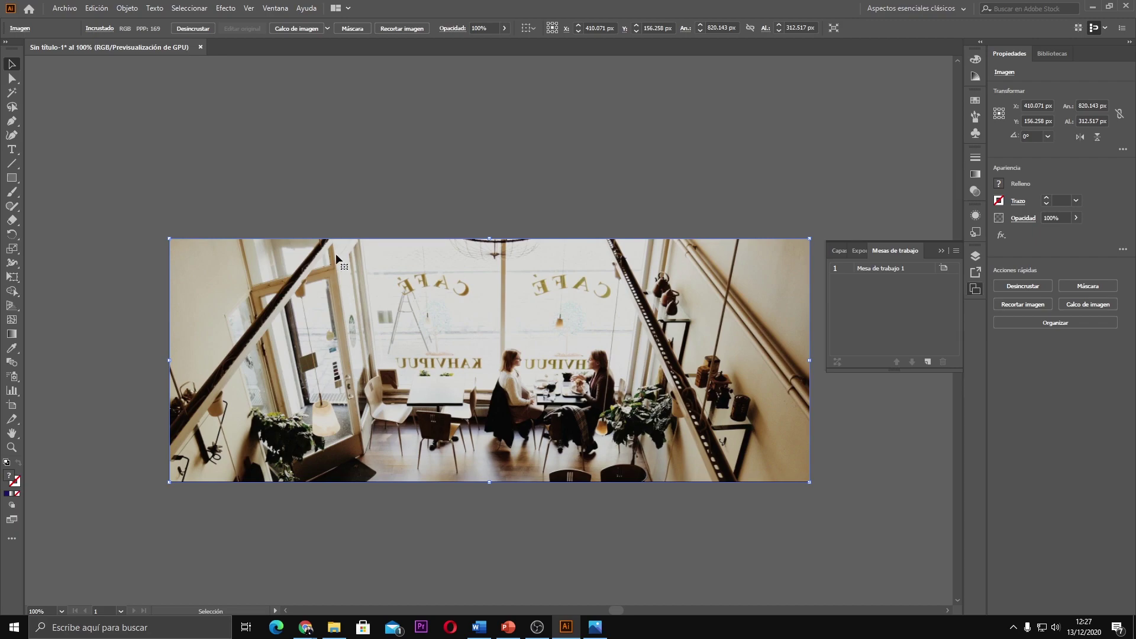
click(62, 8)
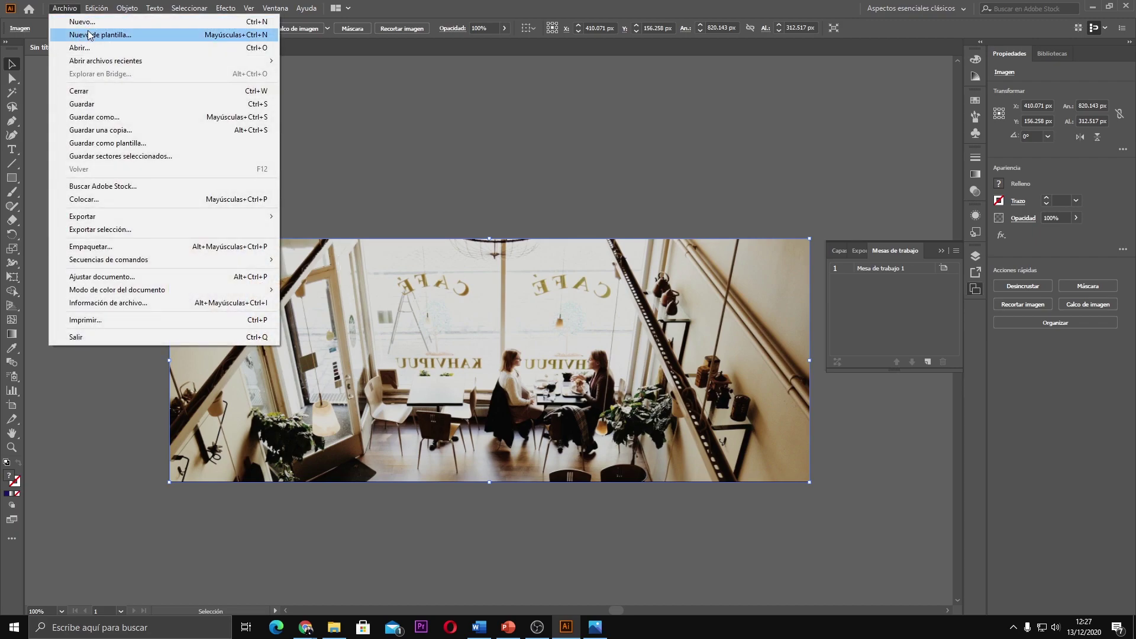
click(90, 35)
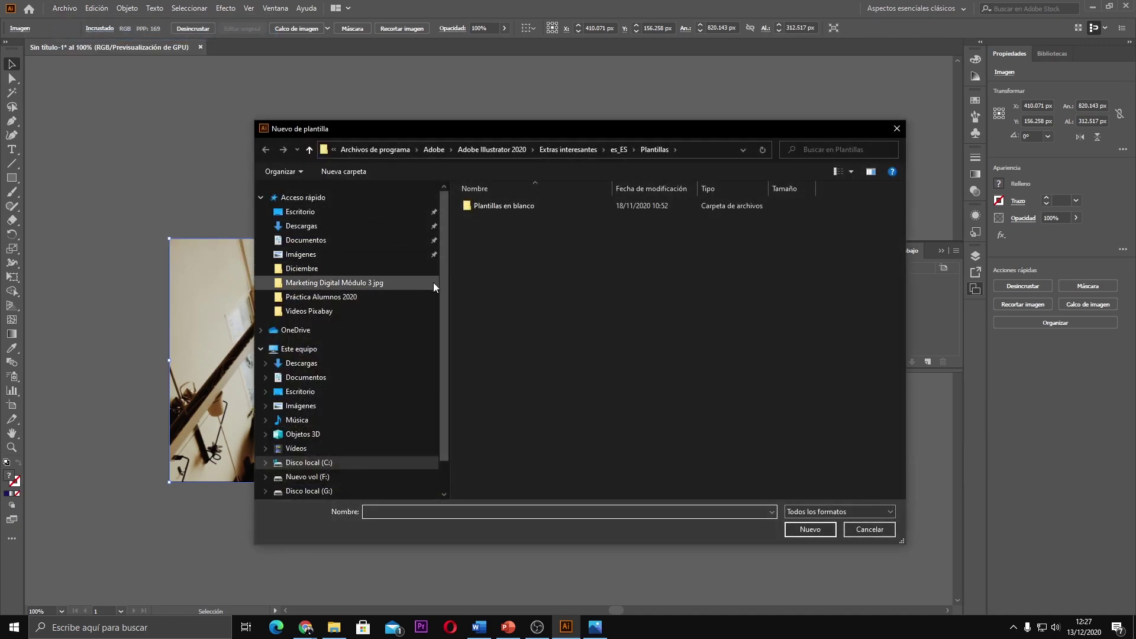
click(897, 129)
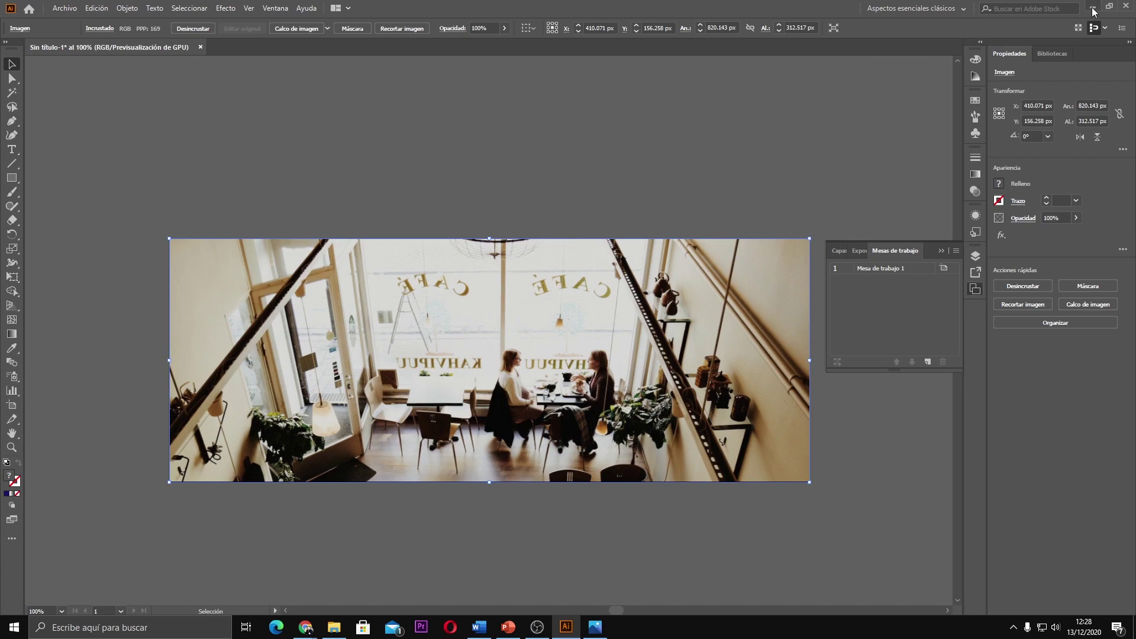
click(1126, 6)
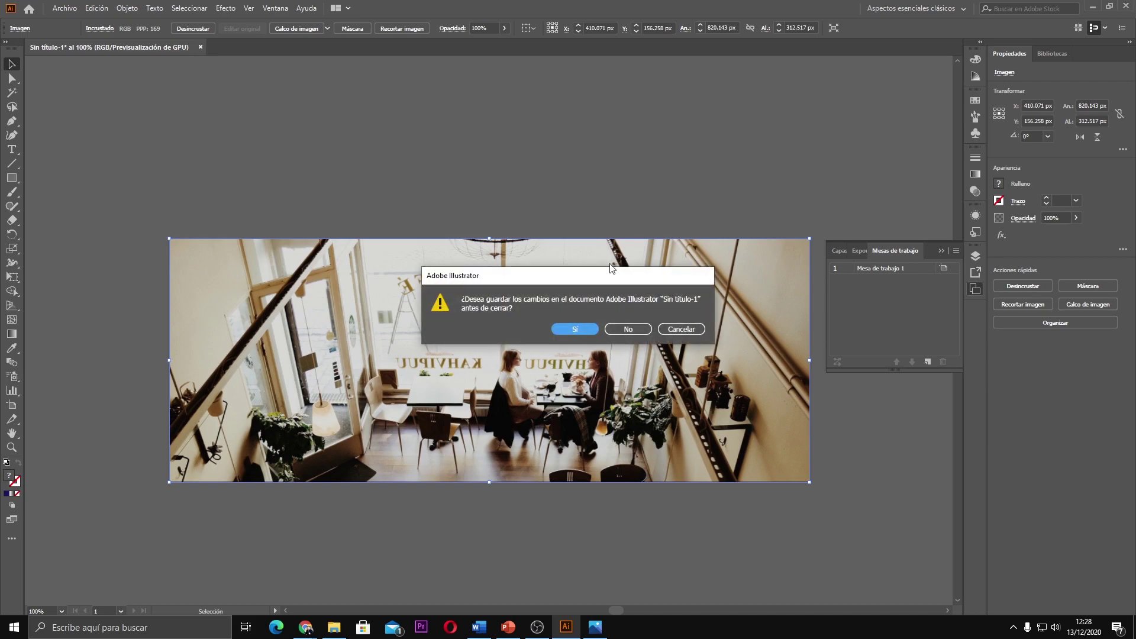
click(621, 329)
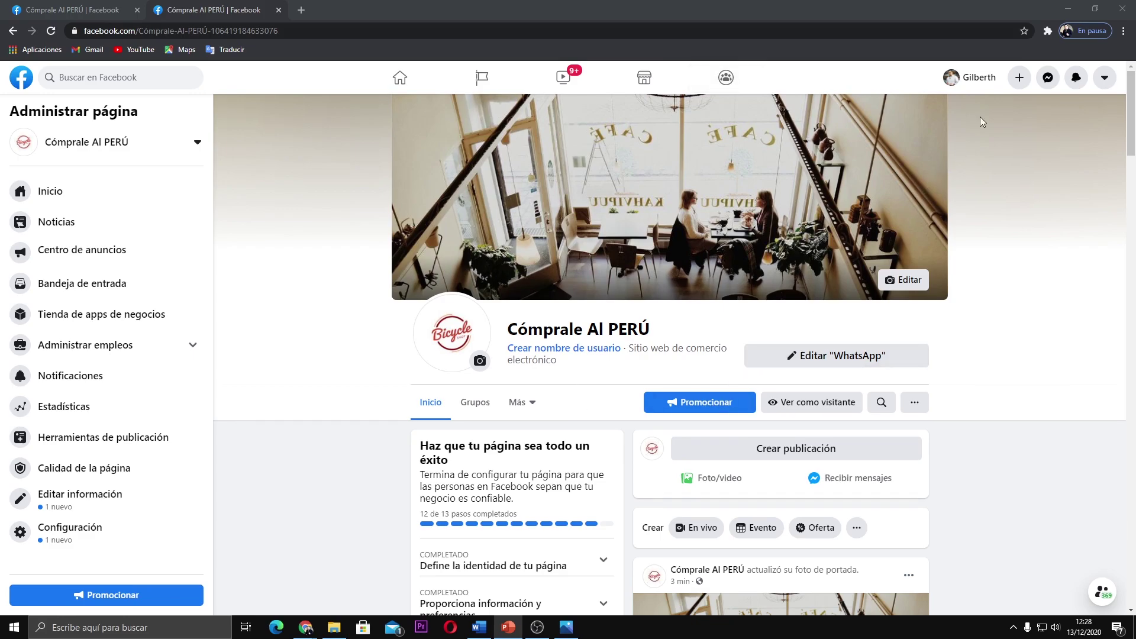
Step: Search Google for 'frepik' under all results and open the freepik.es site
click(1065, 10)
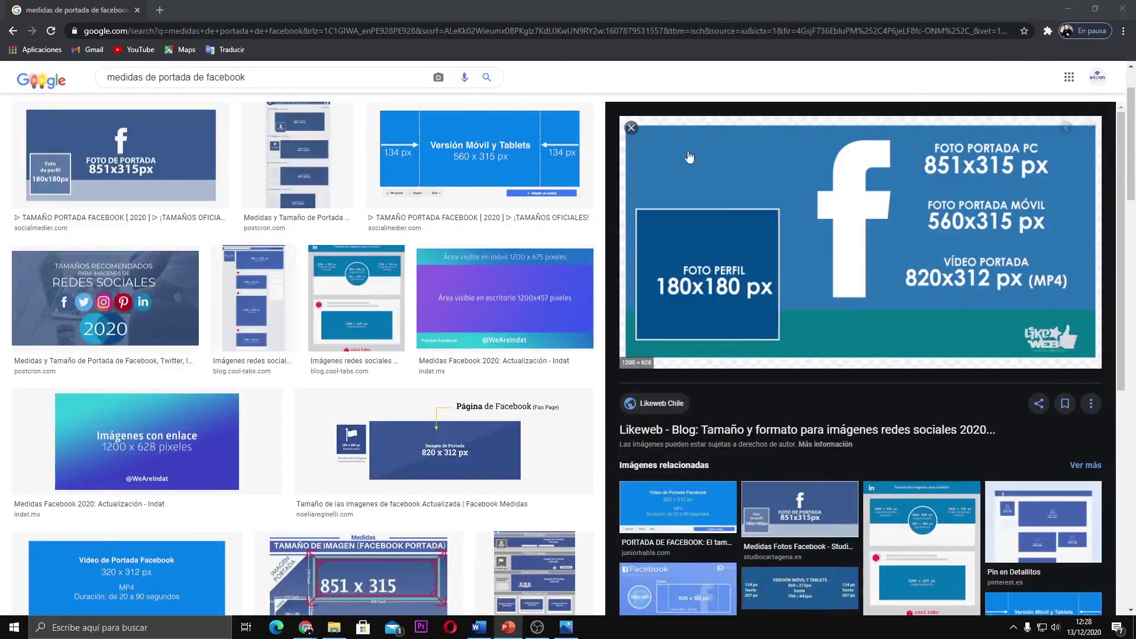
click(334, 71)
key(ctrl+a)
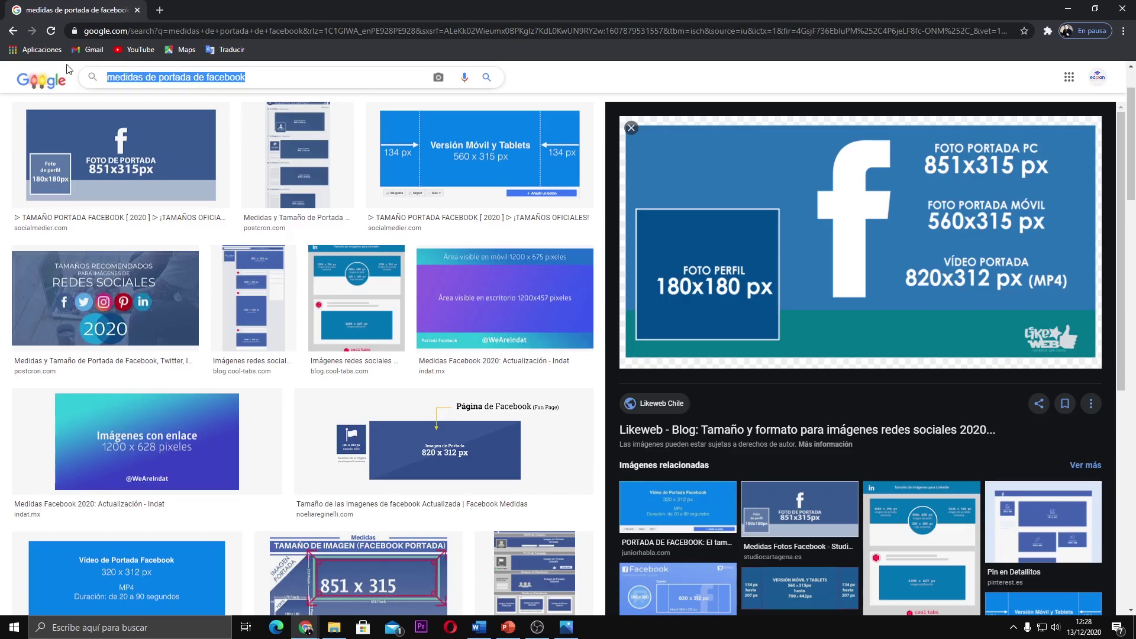
text(fr)
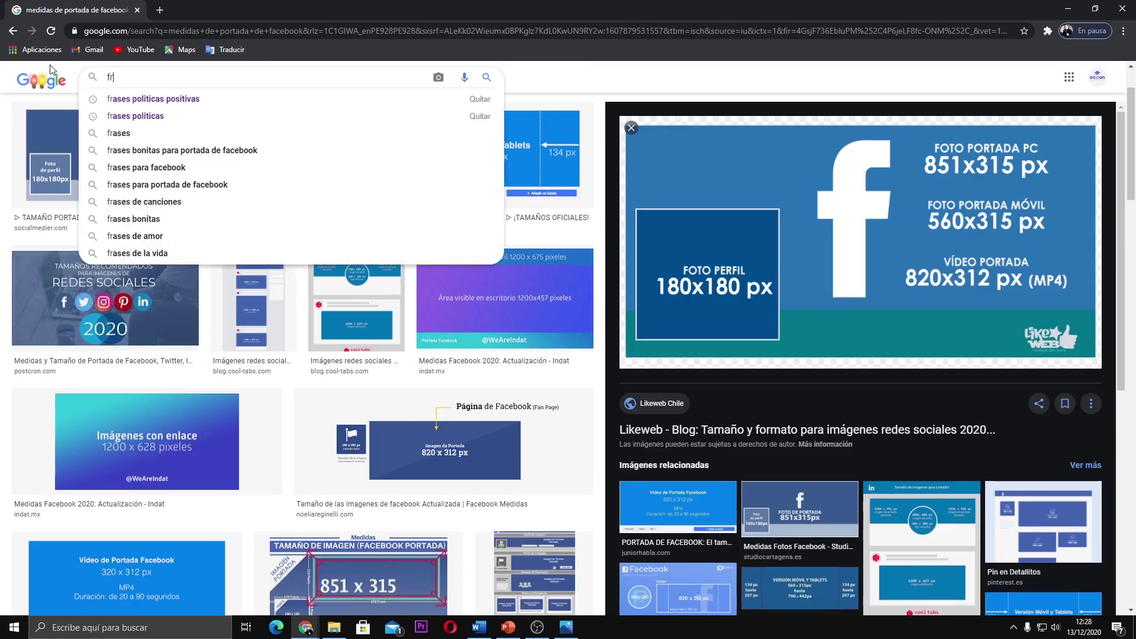
text(ep)
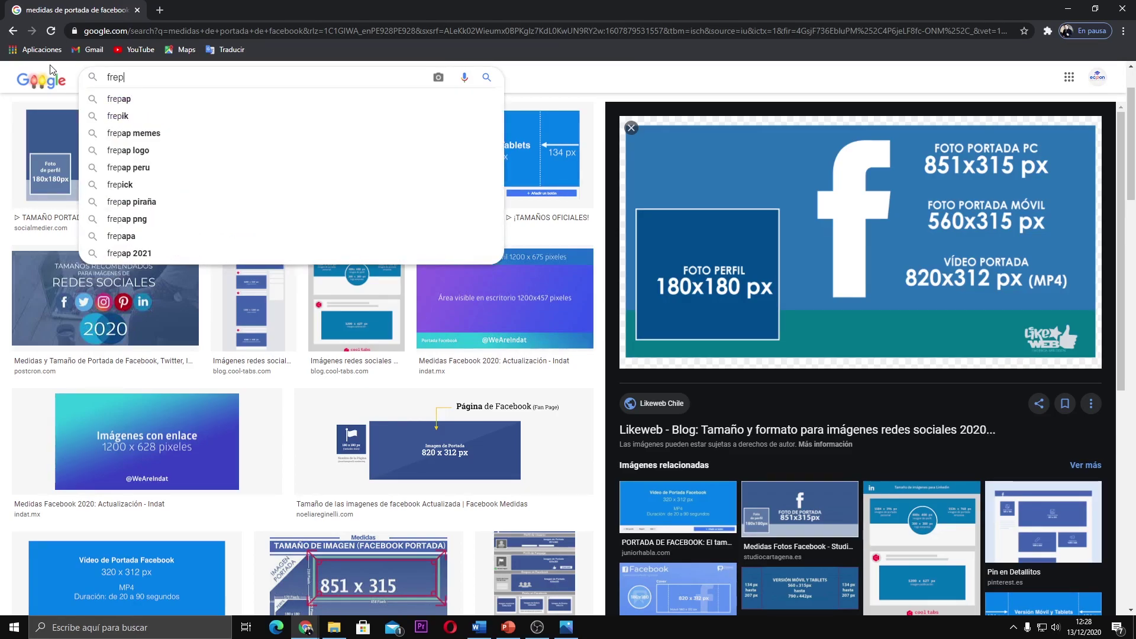
click(121, 116)
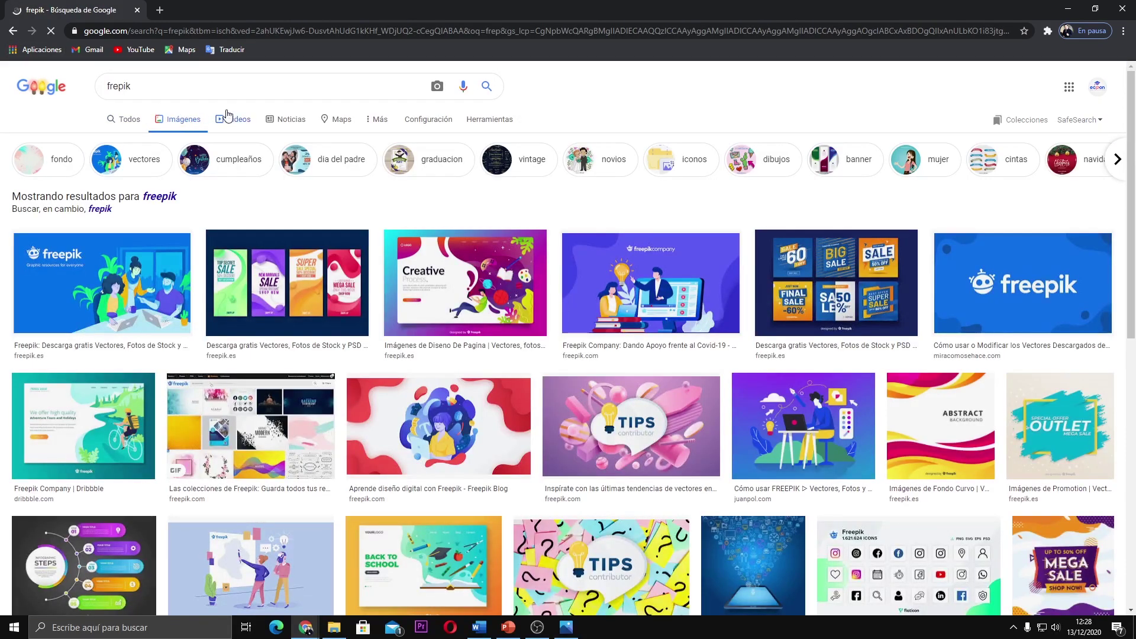
click(124, 118)
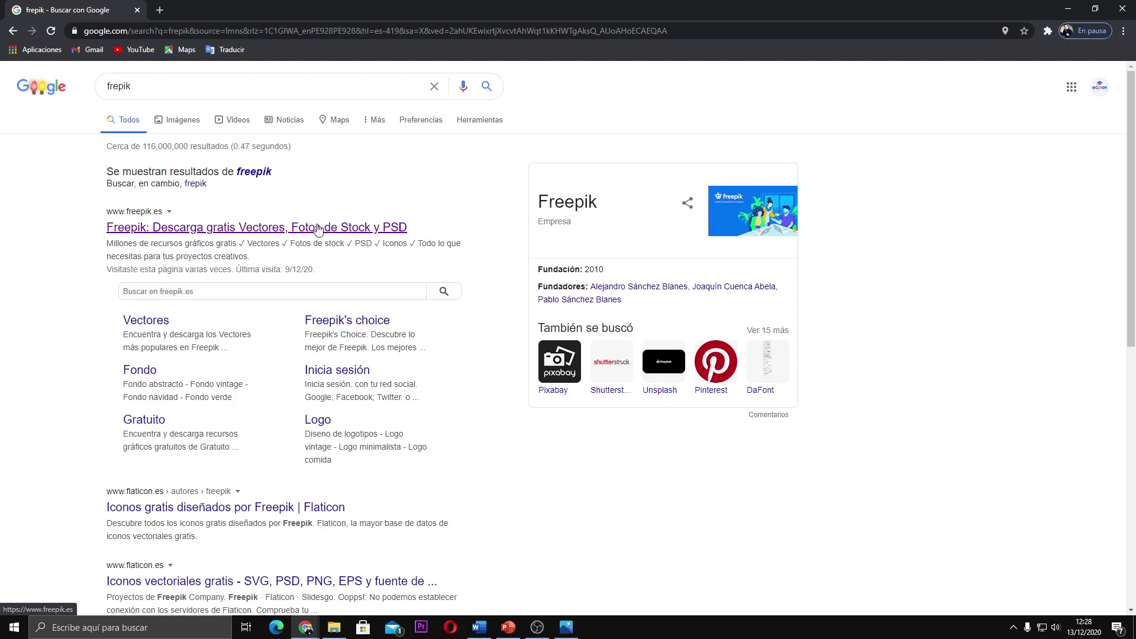
click(184, 228)
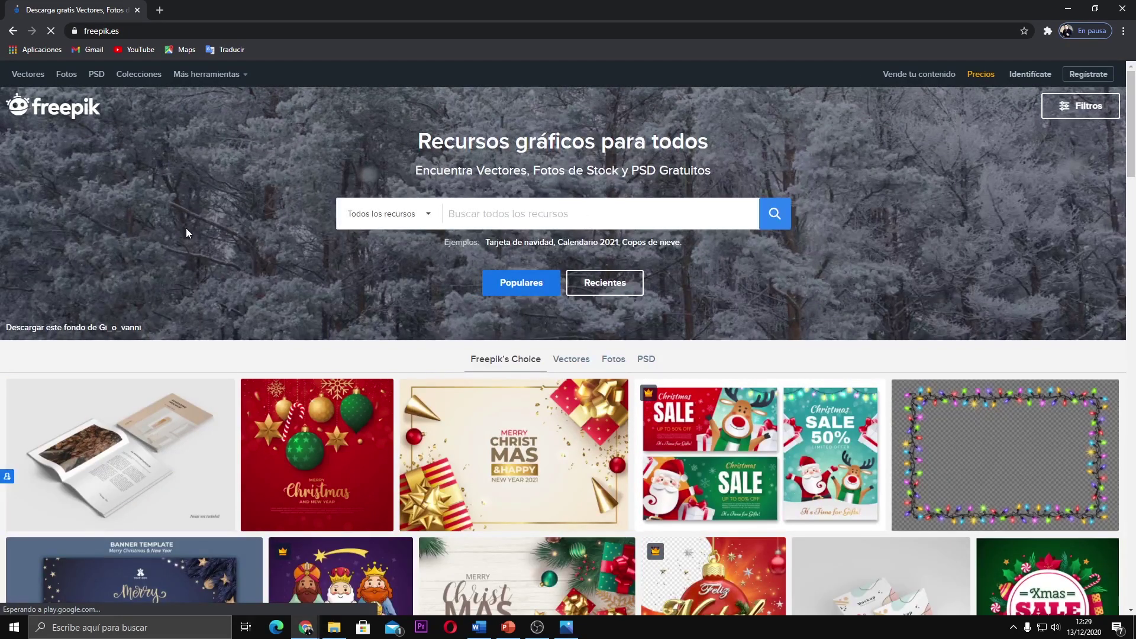
scroll(177, 255, down, 3)
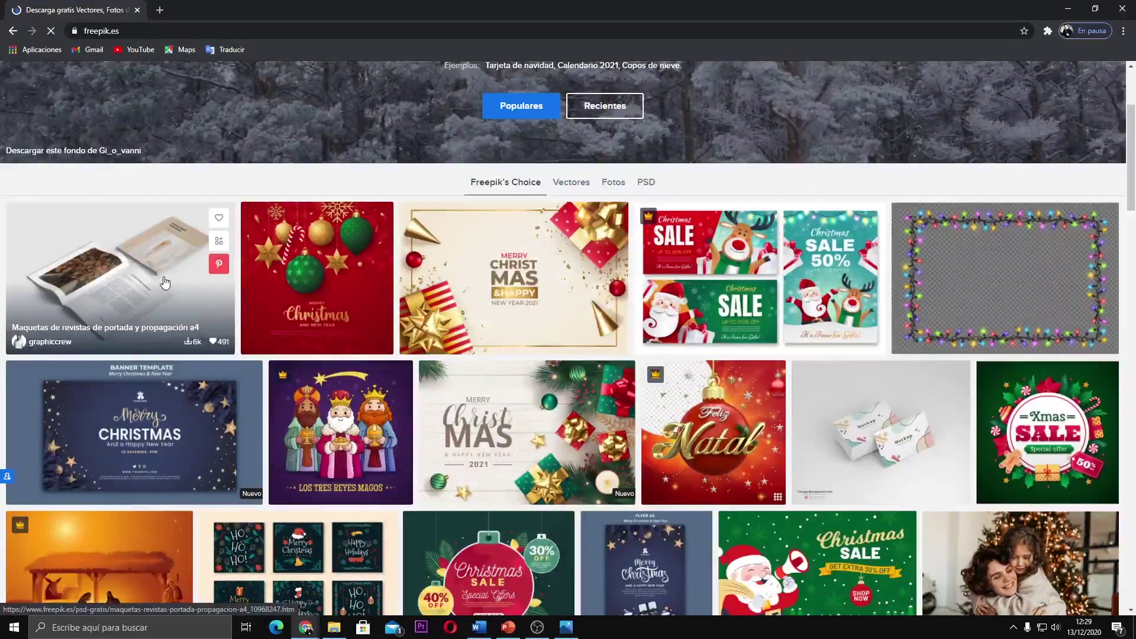
click(165, 282)
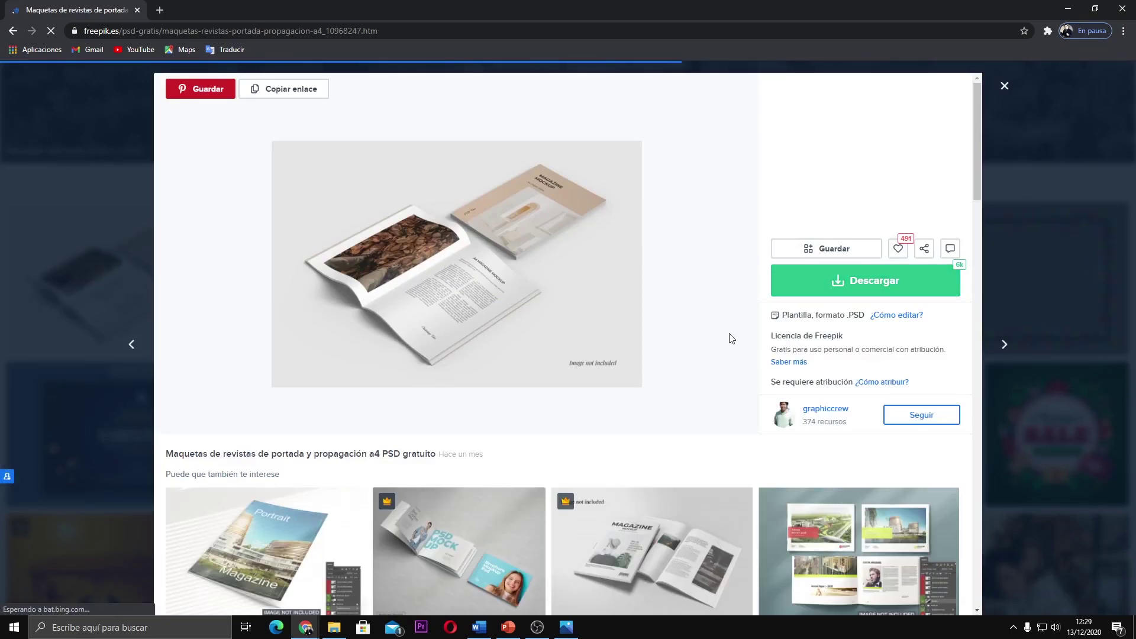
scroll(627, 343, down, 1)
scroll(609, 352, down, 5)
scroll(608, 343, down, 4)
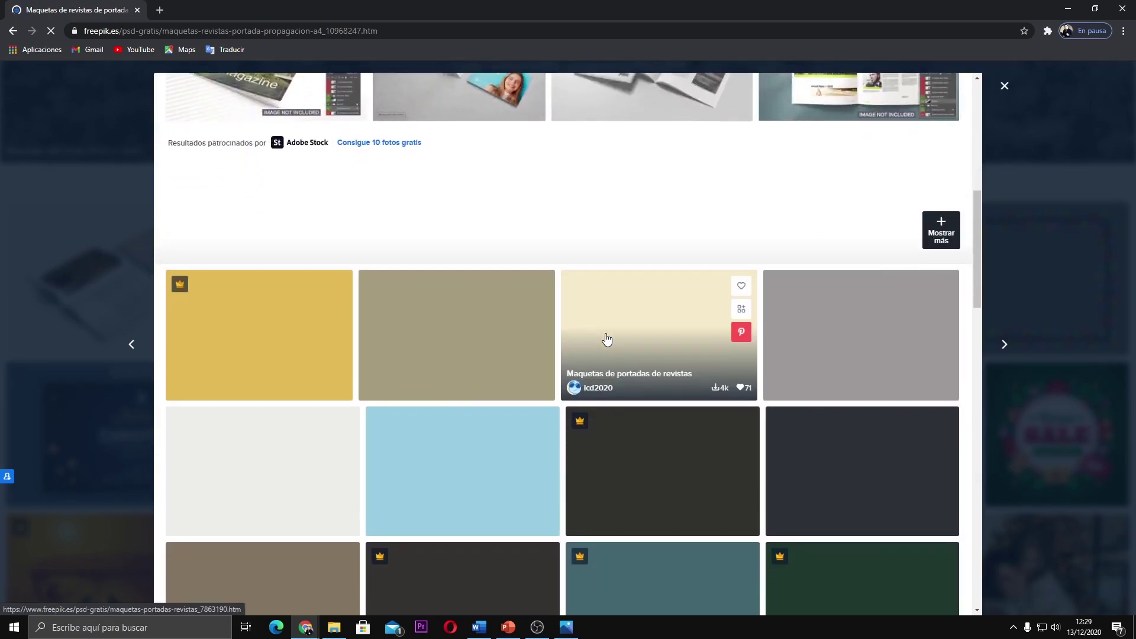
scroll(607, 339, down, 2)
scroll(605, 335, down, 2)
scroll(605, 334, down, 3)
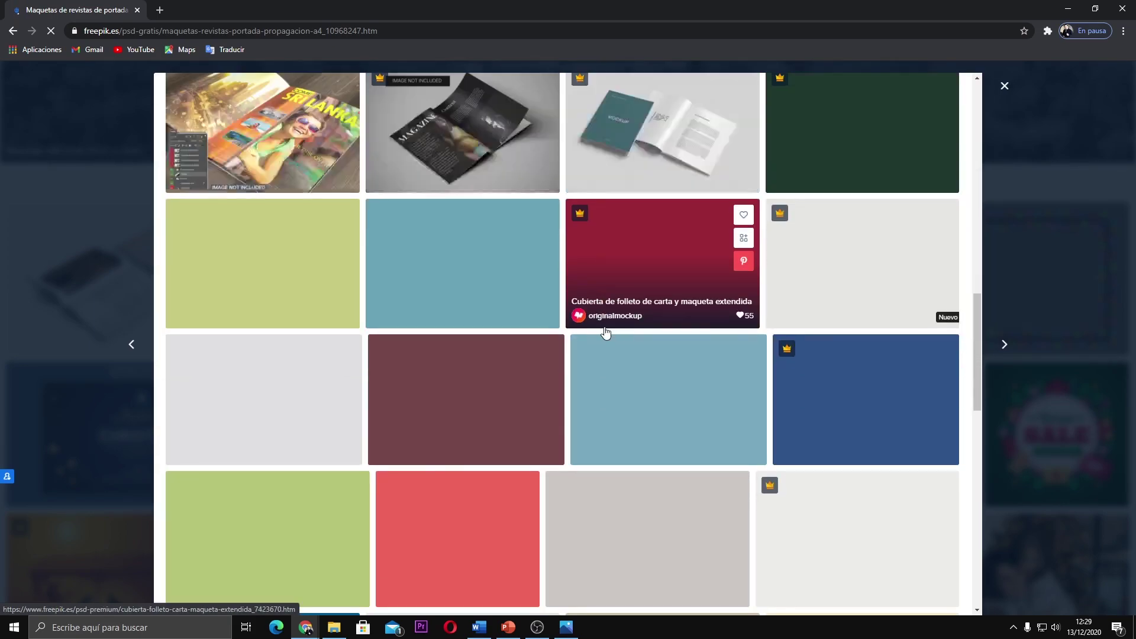
scroll(605, 332, down, 2)
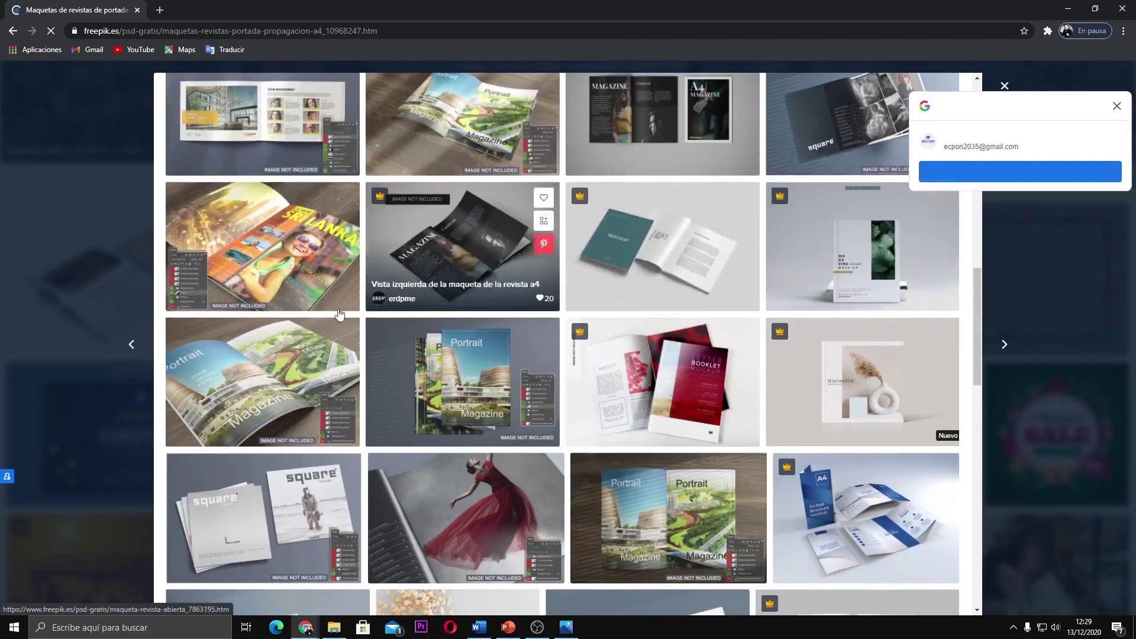
click(302, 355)
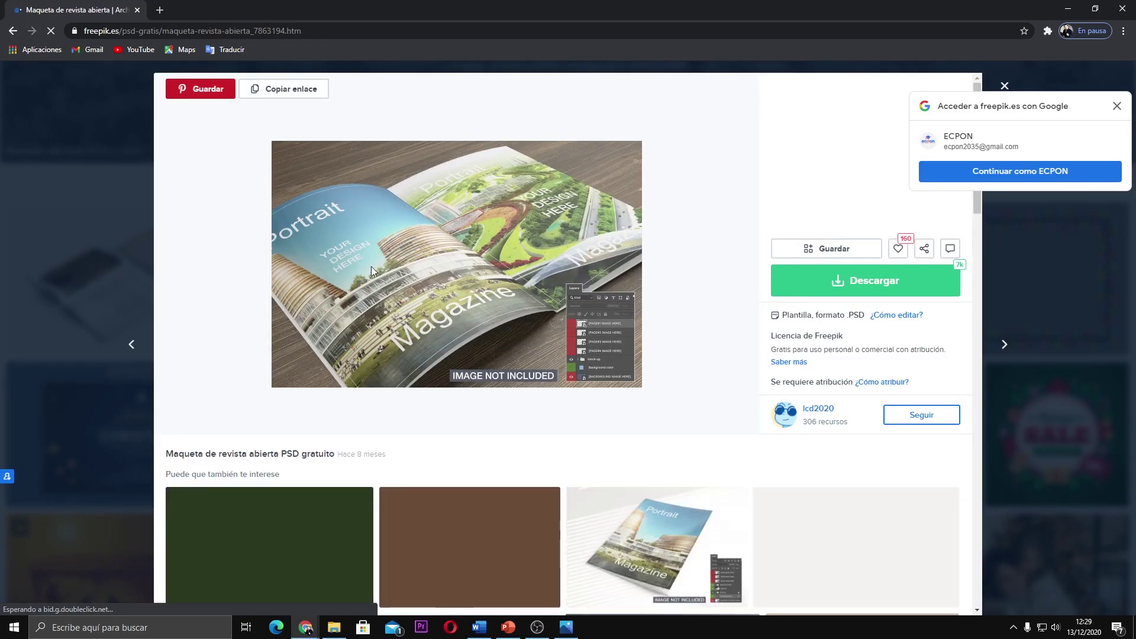
scroll(436, 307, down, 1)
scroll(438, 305, down, 3)
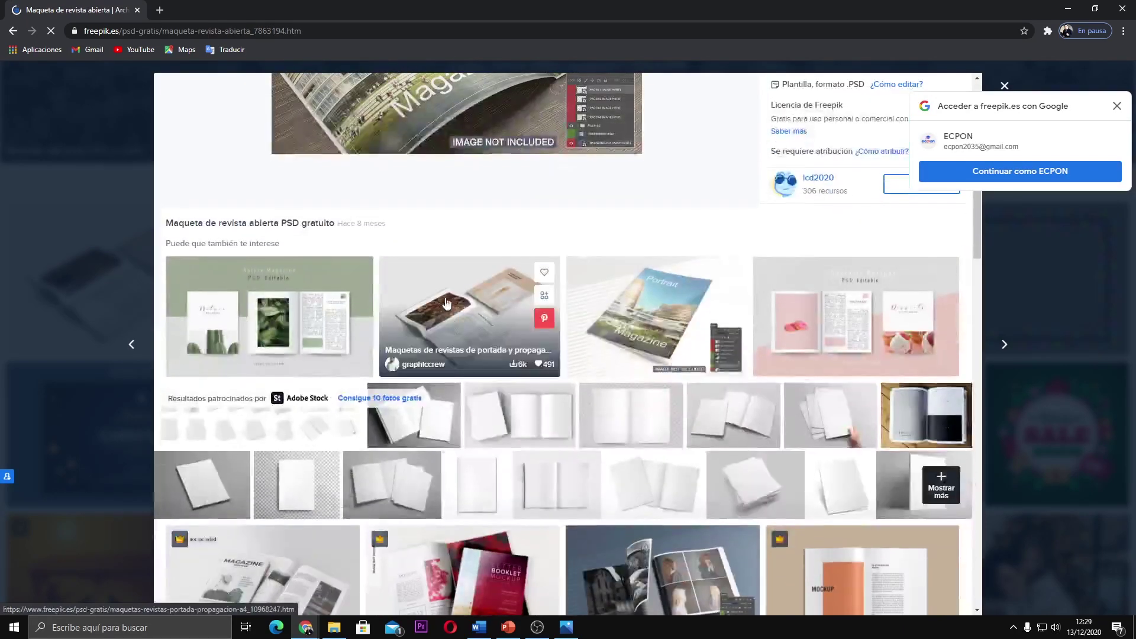
click(527, 416)
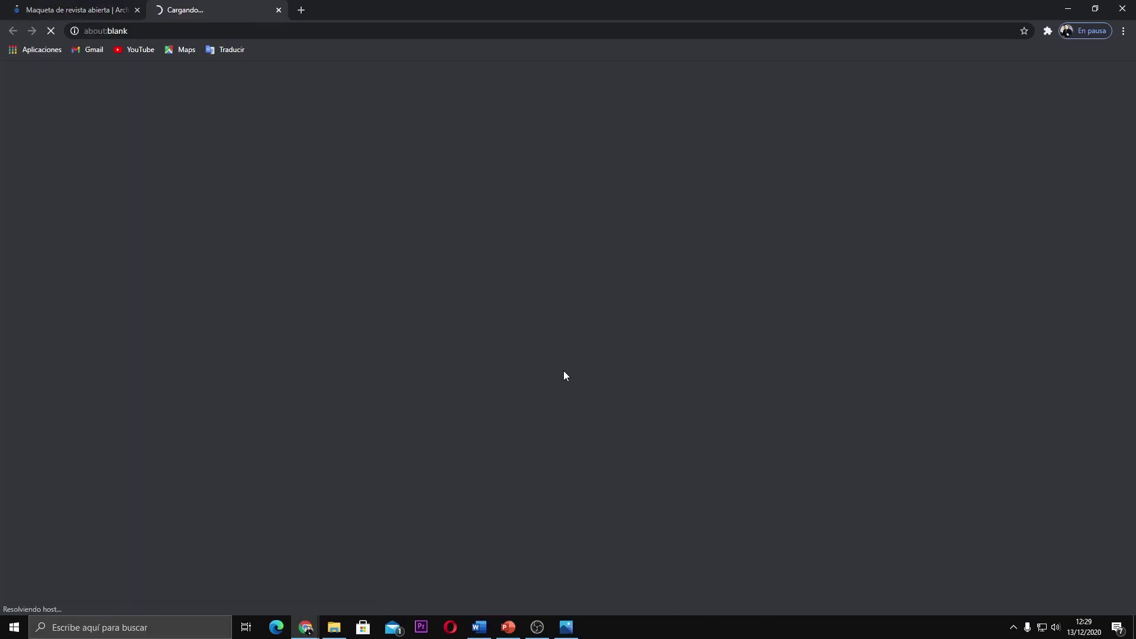
click(279, 10)
scroll(557, 423, down, 5)
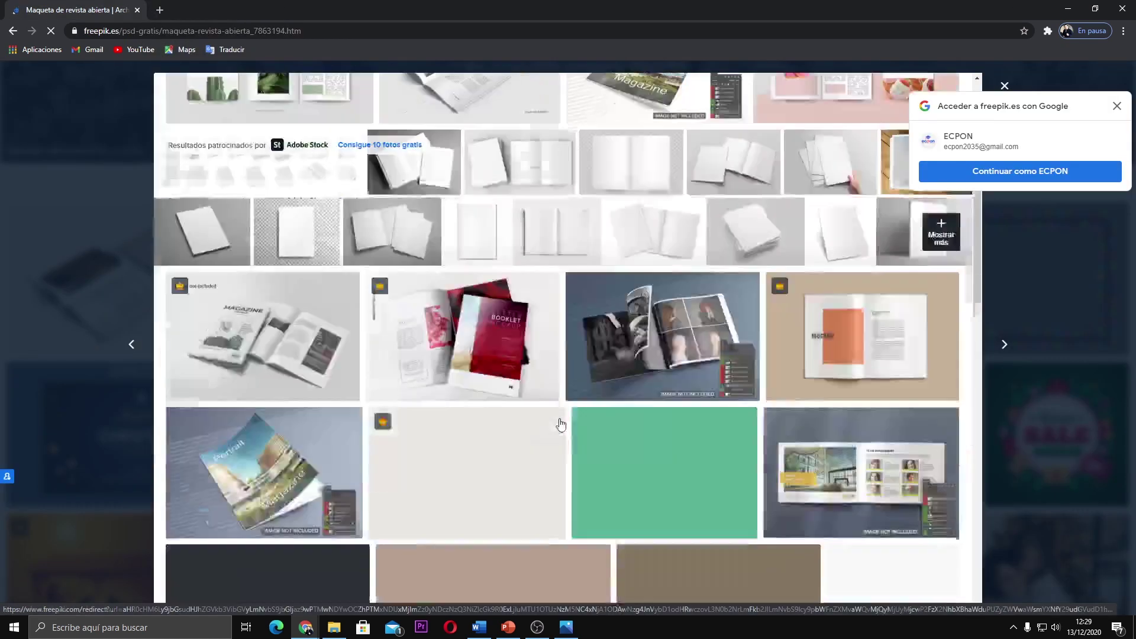
click(647, 303)
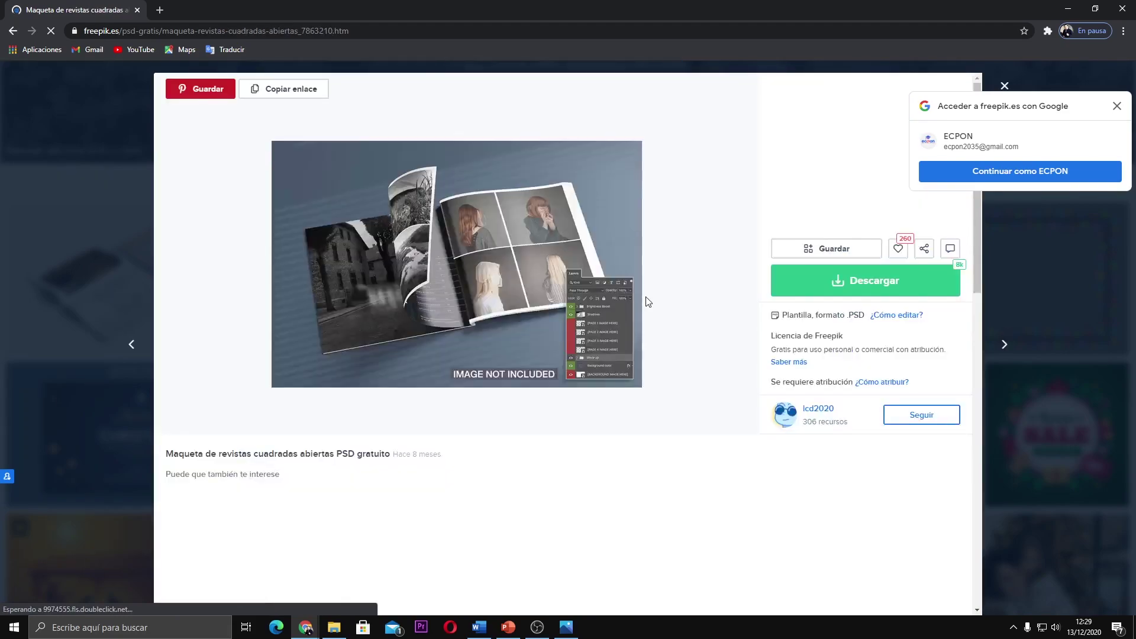
scroll(455, 286, down, 5)
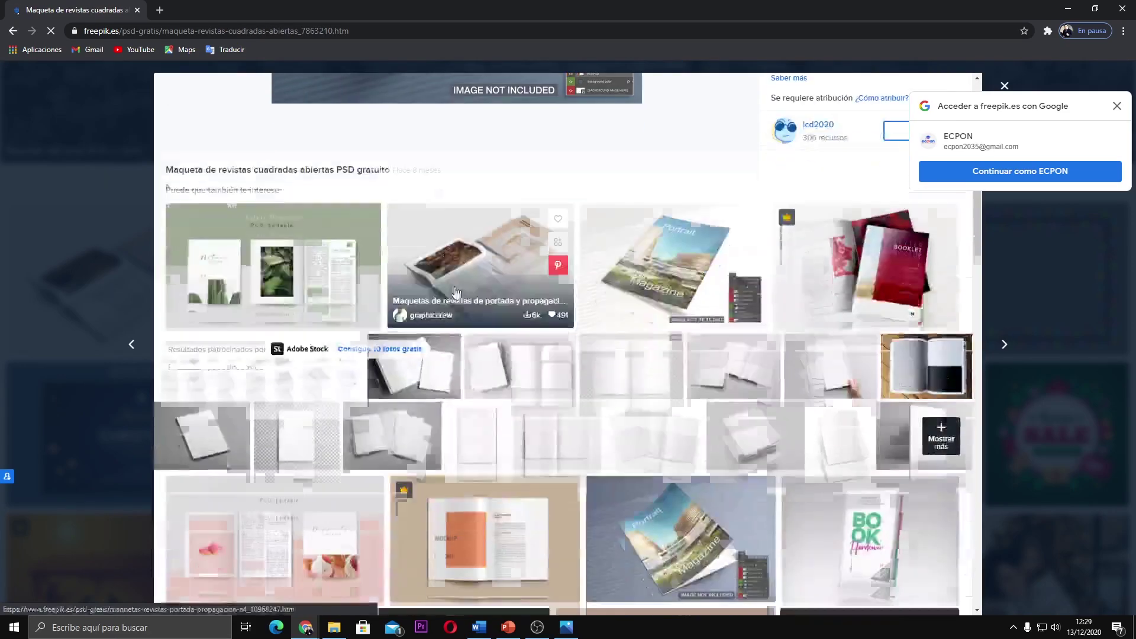
scroll(455, 286, down, 2)
scroll(455, 286, down, 4)
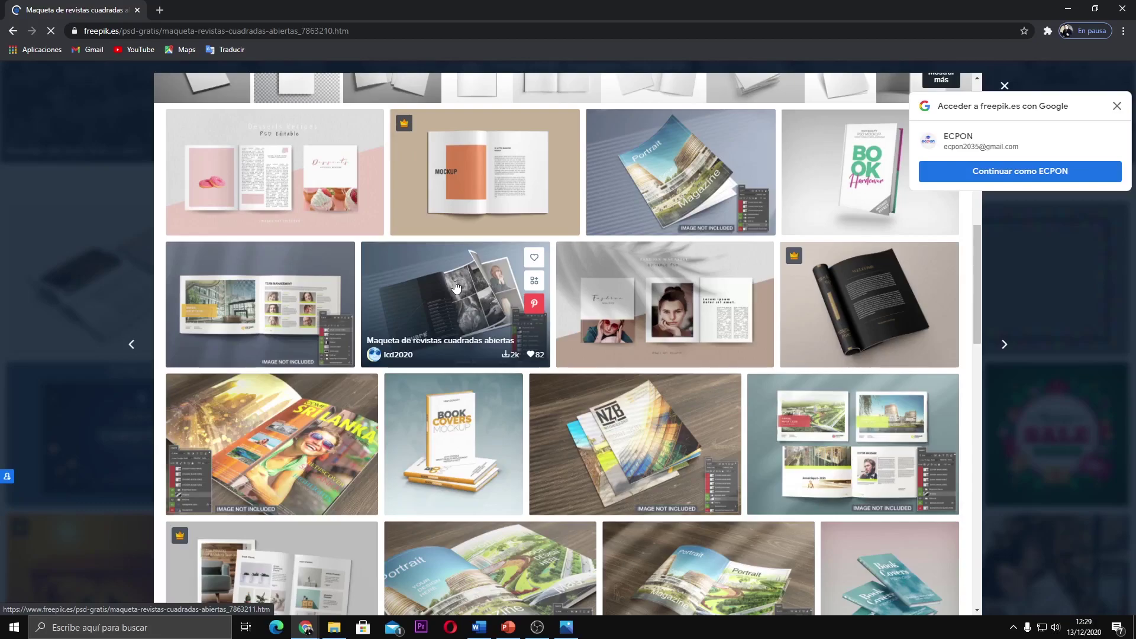
scroll(454, 287, down, 1)
scroll(454, 286, down, 3)
scroll(454, 280, up, 5)
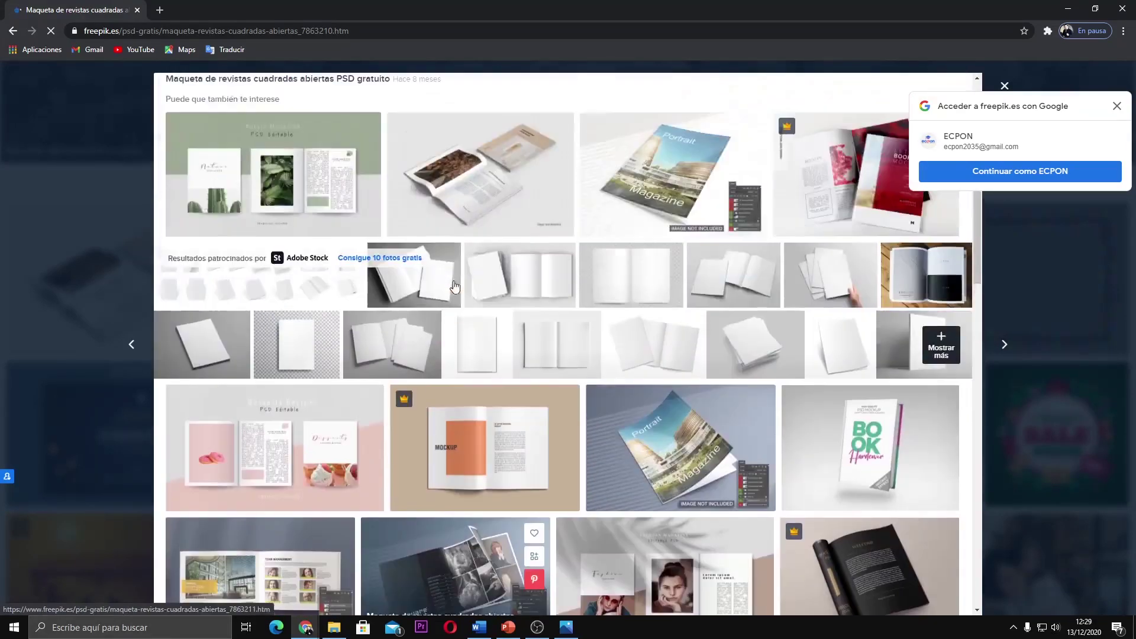
scroll(453, 281, up, 5)
scroll(454, 284, up, 2)
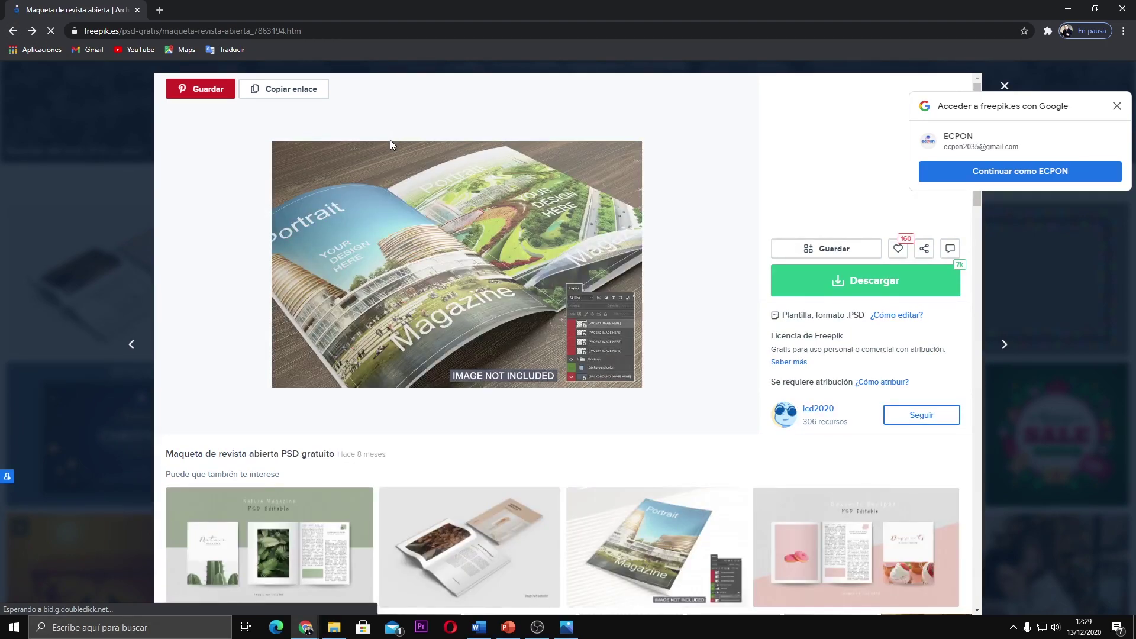
click(13, 31)
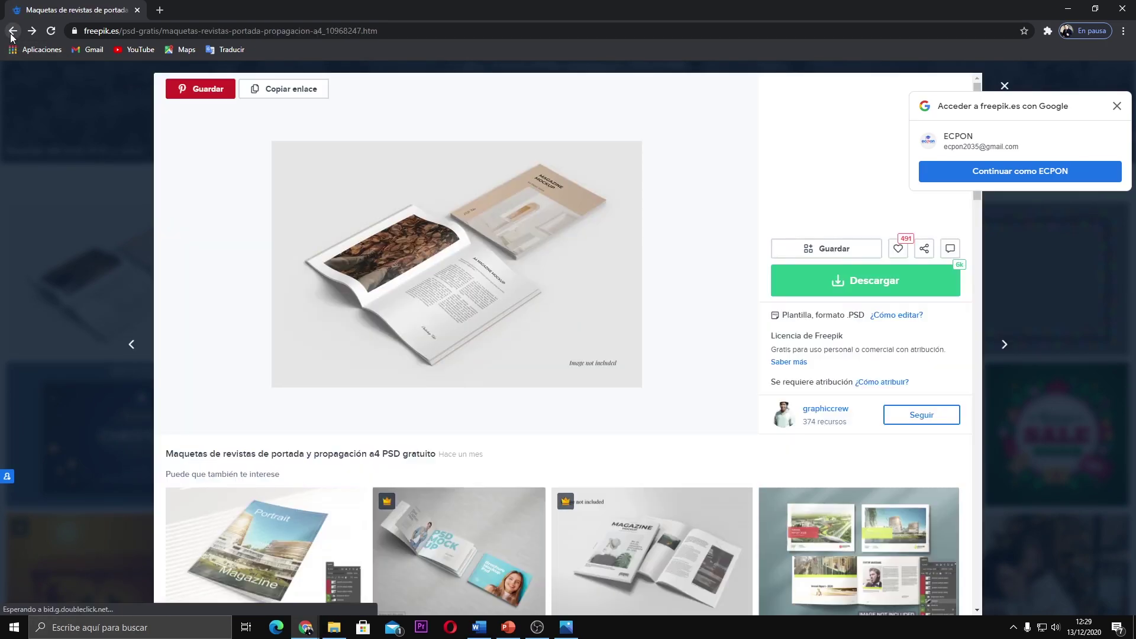
click(12, 31)
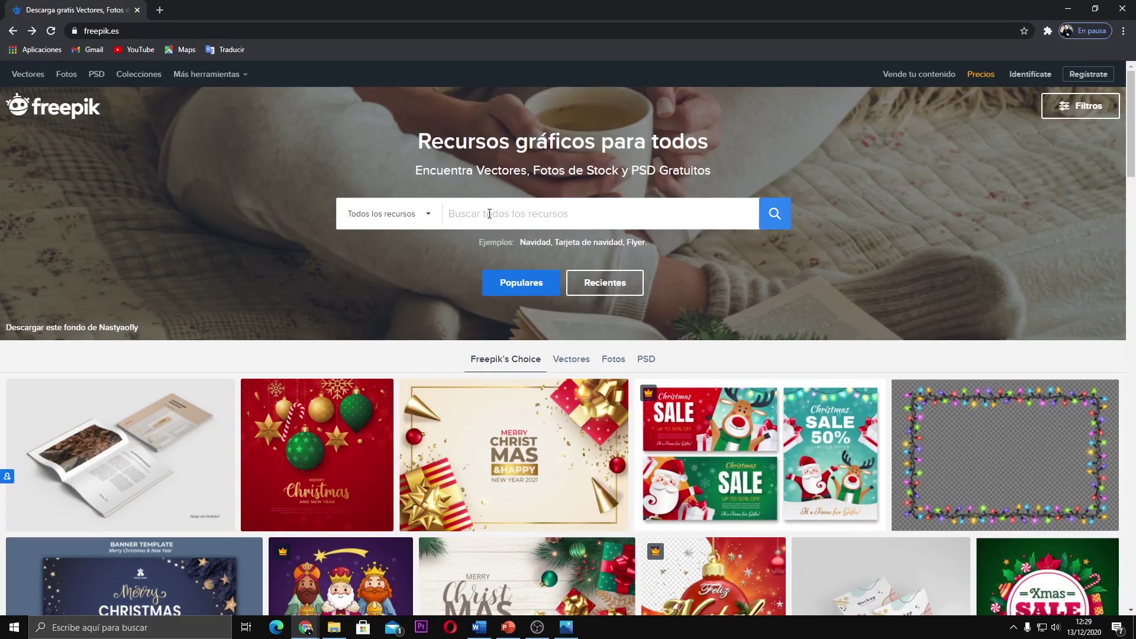
Step: Search Freepik for 'post', tick the Gratuito filter, and dismiss the Google sign-in popup
text(post)
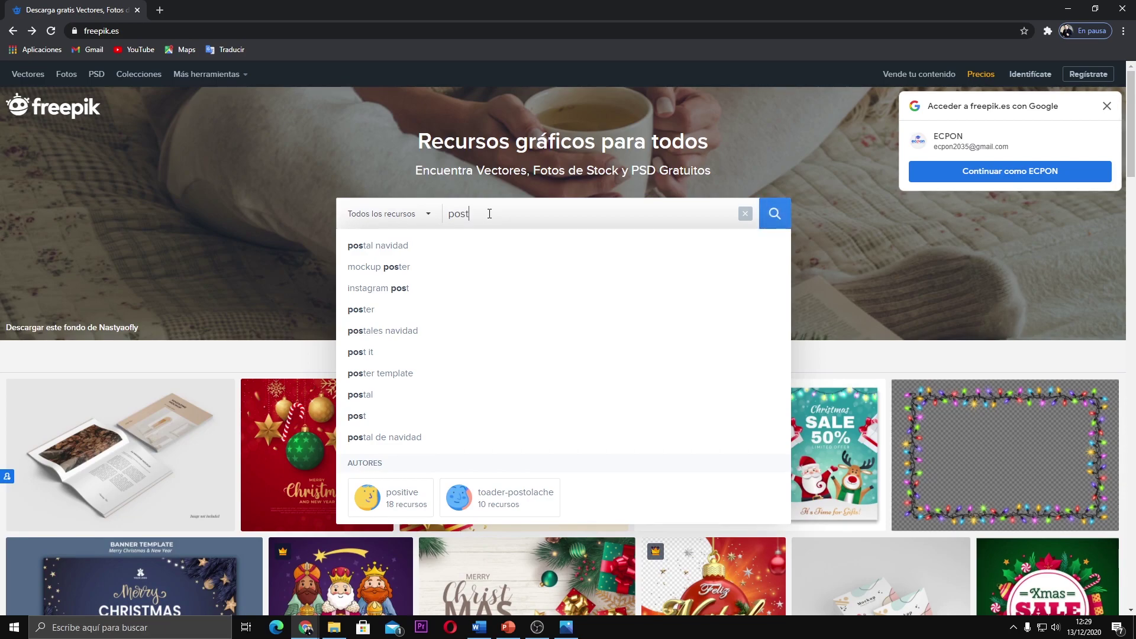
key(Return)
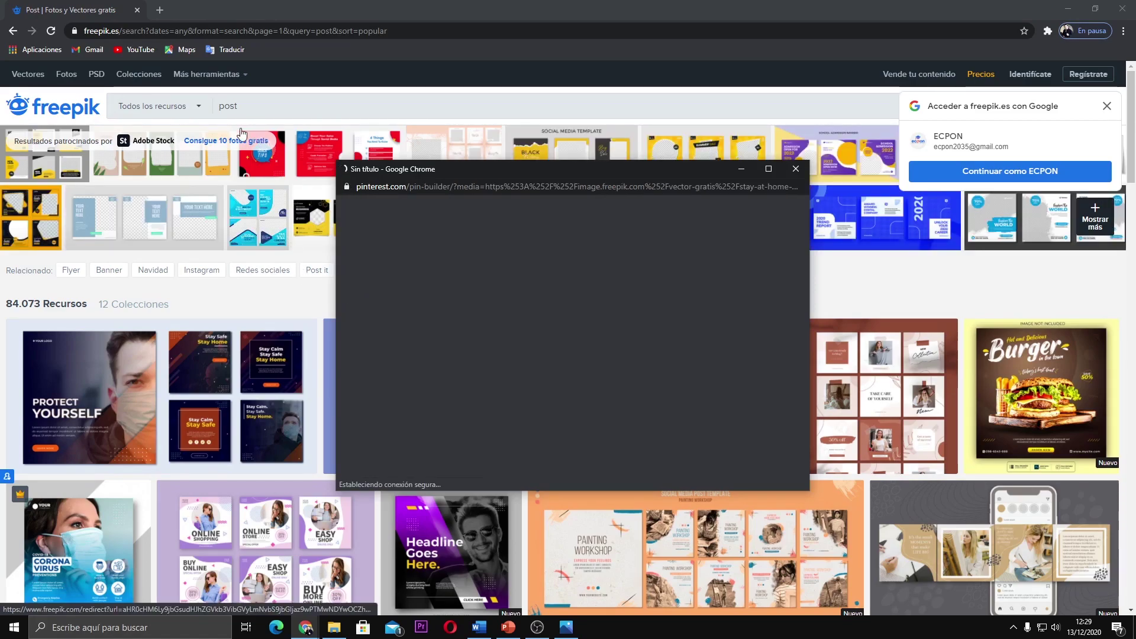
click(199, 112)
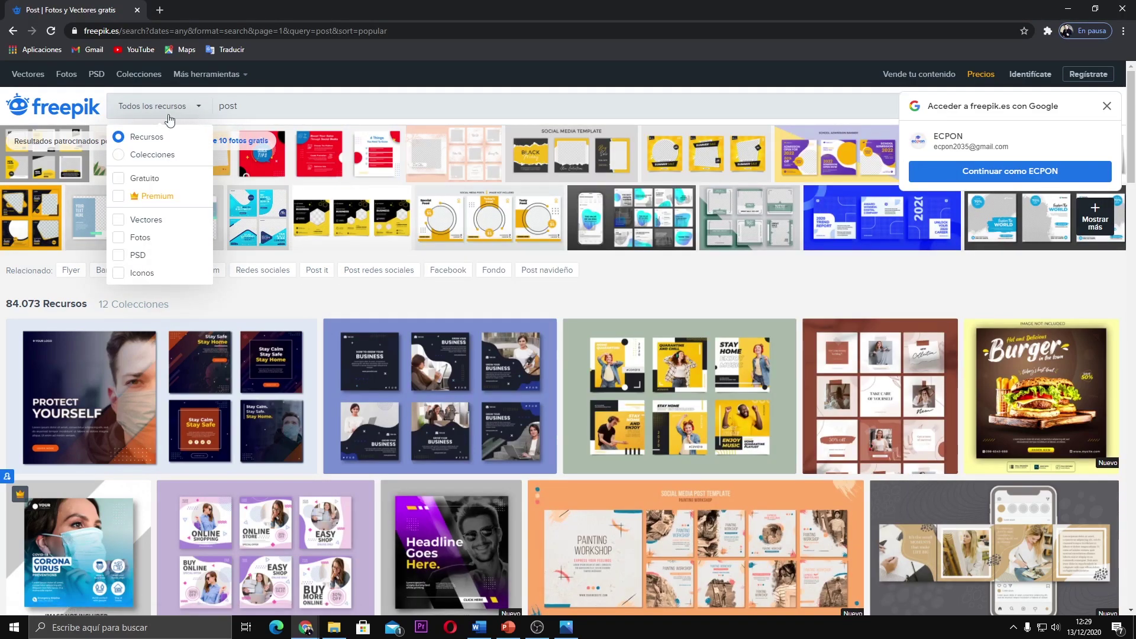
click(131, 181)
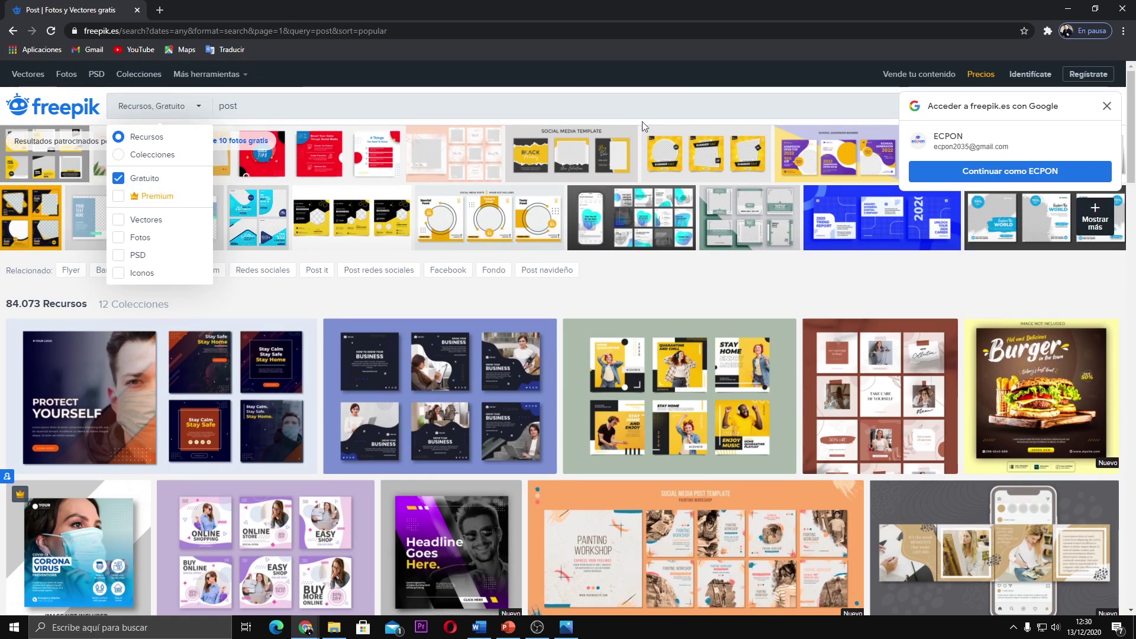
click(1106, 107)
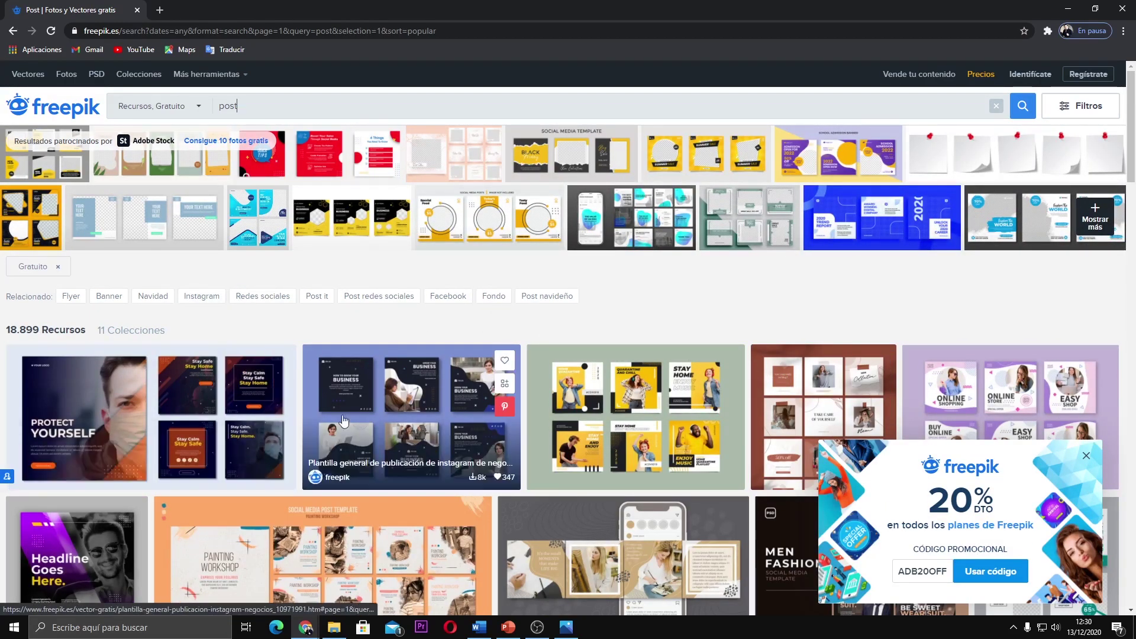
Step: Open the Protect Yourself post, then the related vegan menu social post template
scroll(540, 402, down, 2)
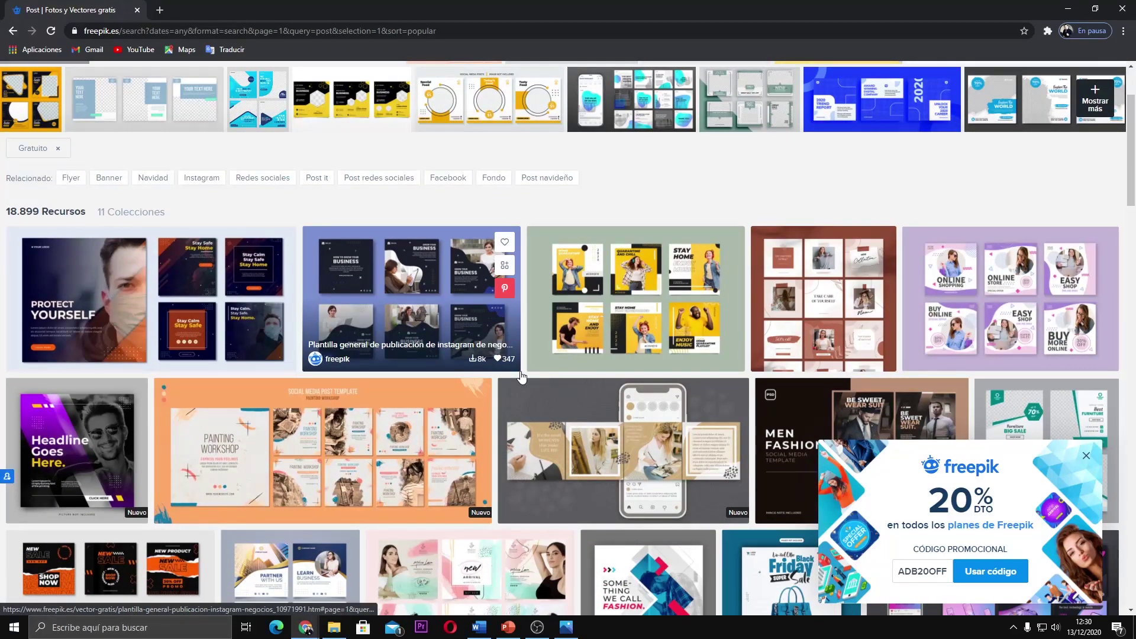
click(141, 294)
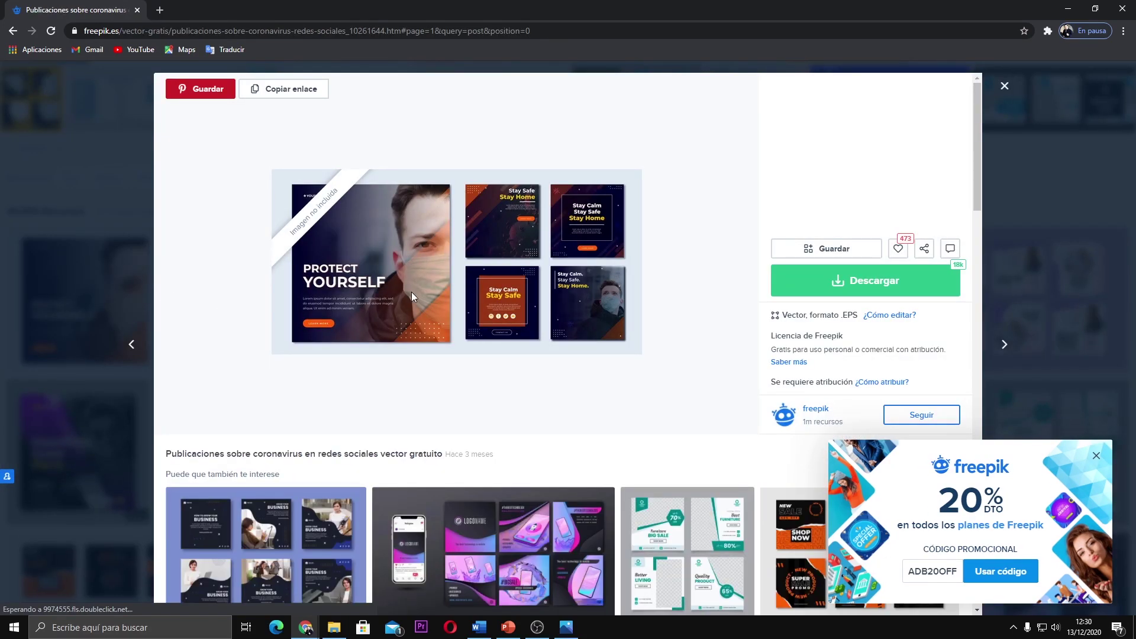
scroll(411, 292, down, 3)
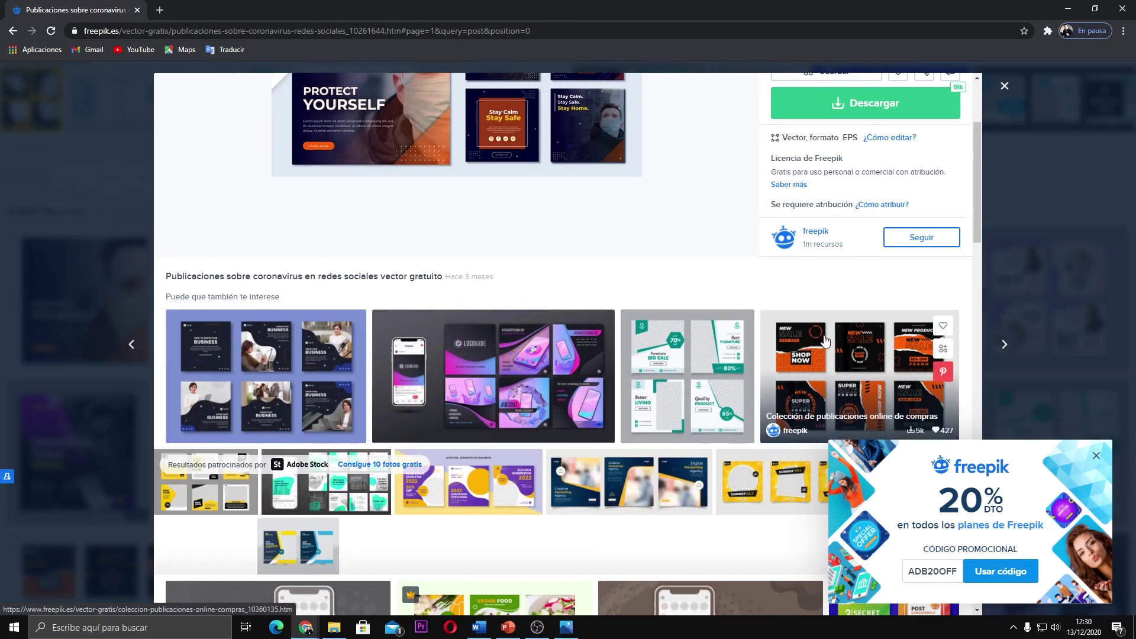
scroll(416, 416, down, 2)
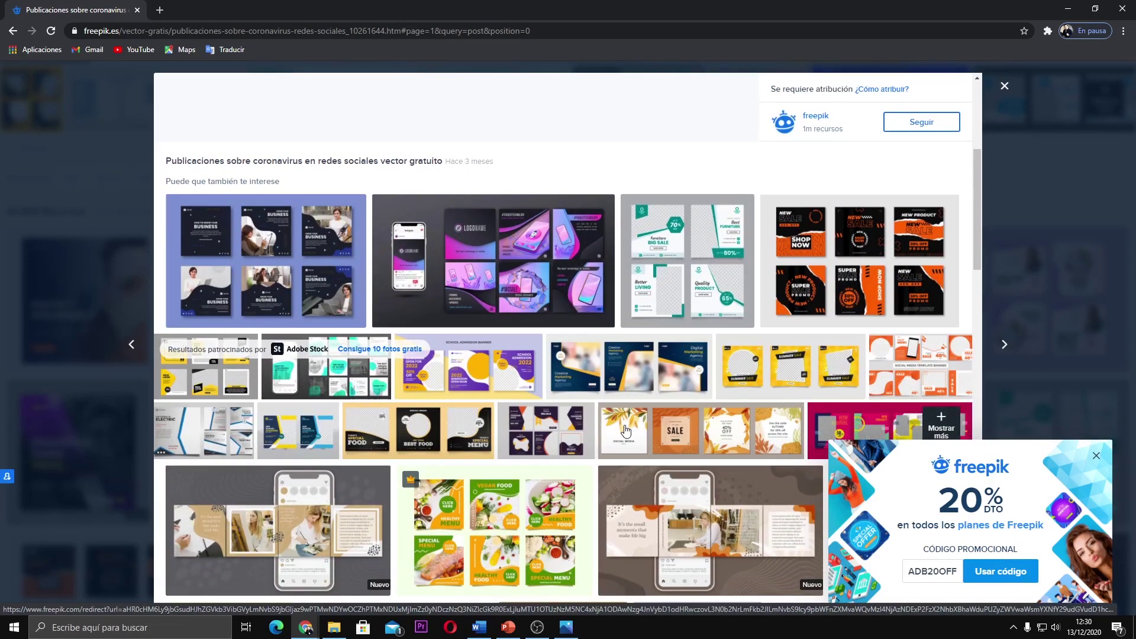
click(499, 513)
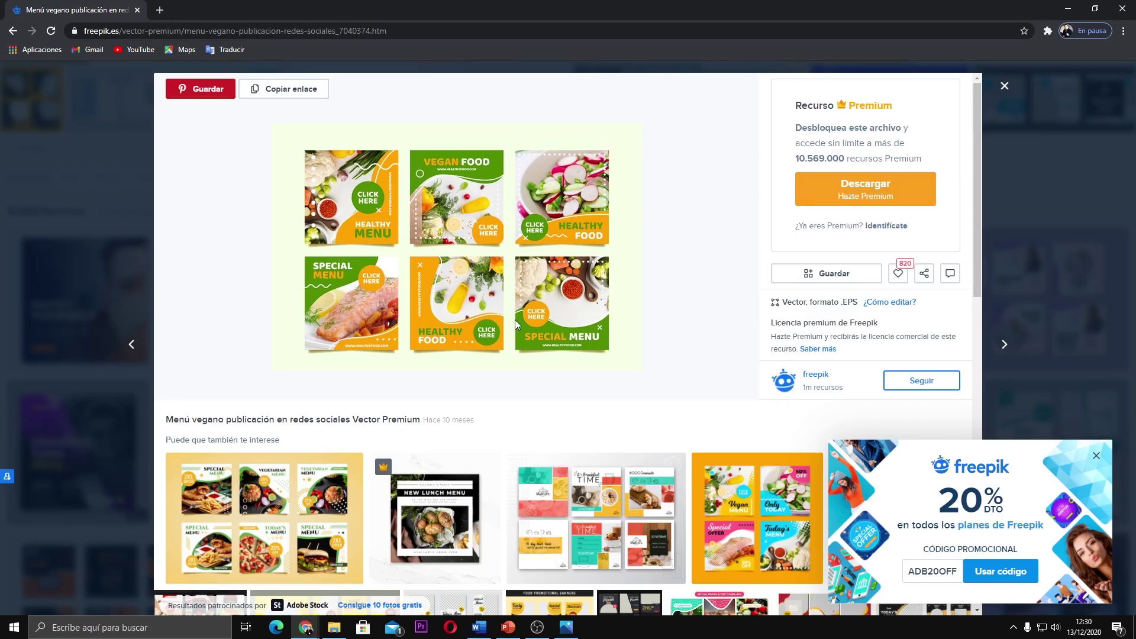
Step: Dismiss the 20% discount promo and open the Healthy corner restaurant Instagram template
scroll(414, 420, down, 3)
scroll(408, 420, down, 4)
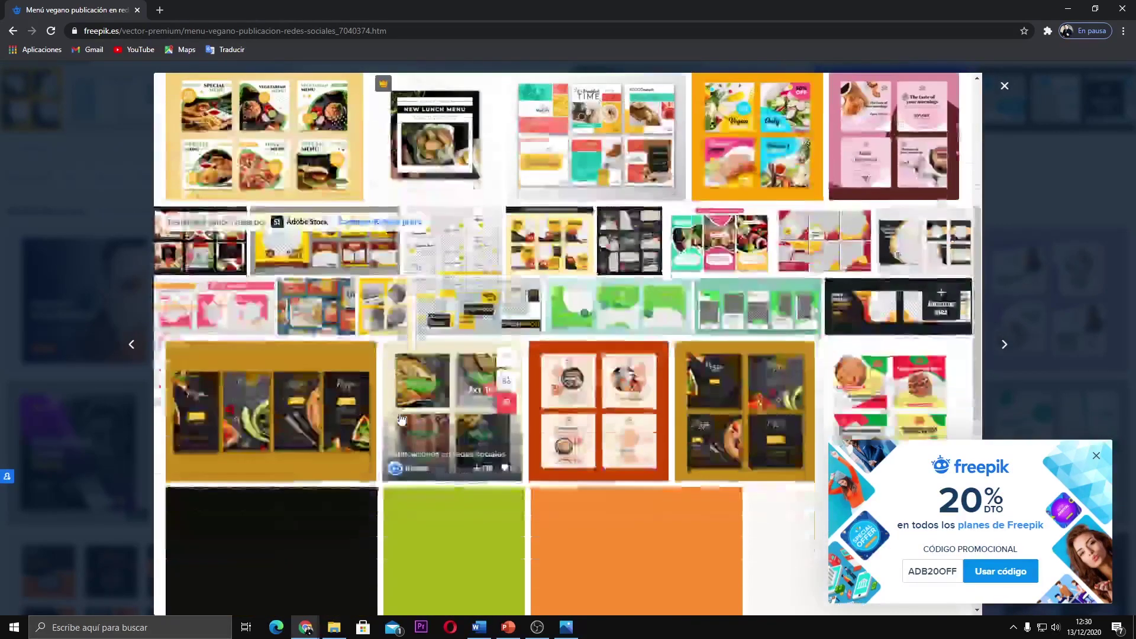
scroll(405, 402, down, 3)
scroll(400, 384, down, 2)
scroll(399, 379, down, 2)
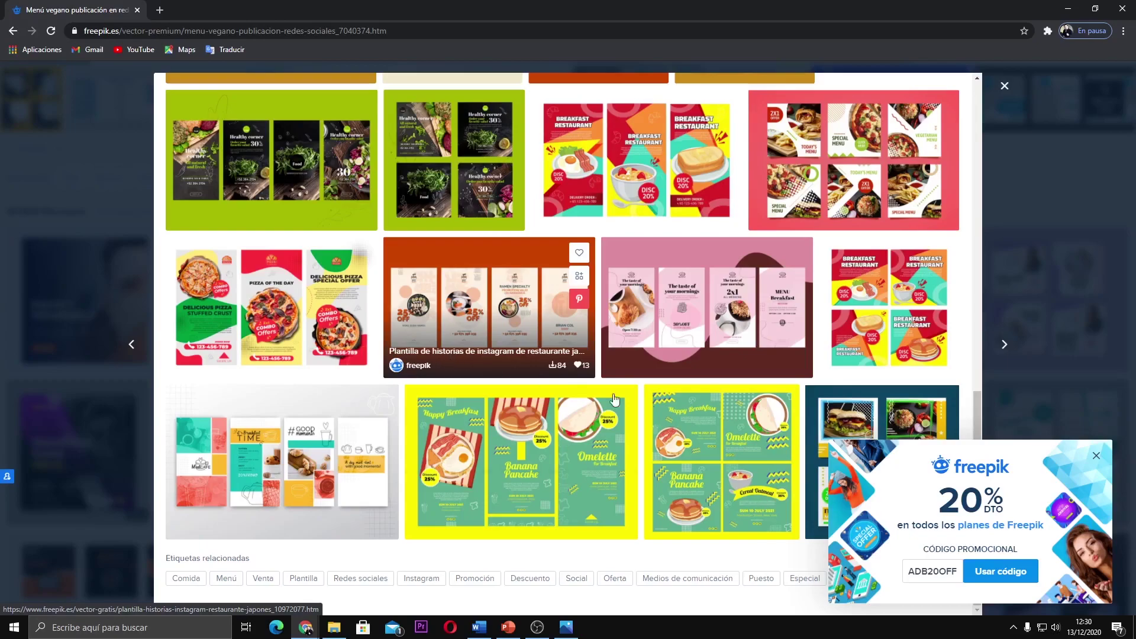
click(1096, 459)
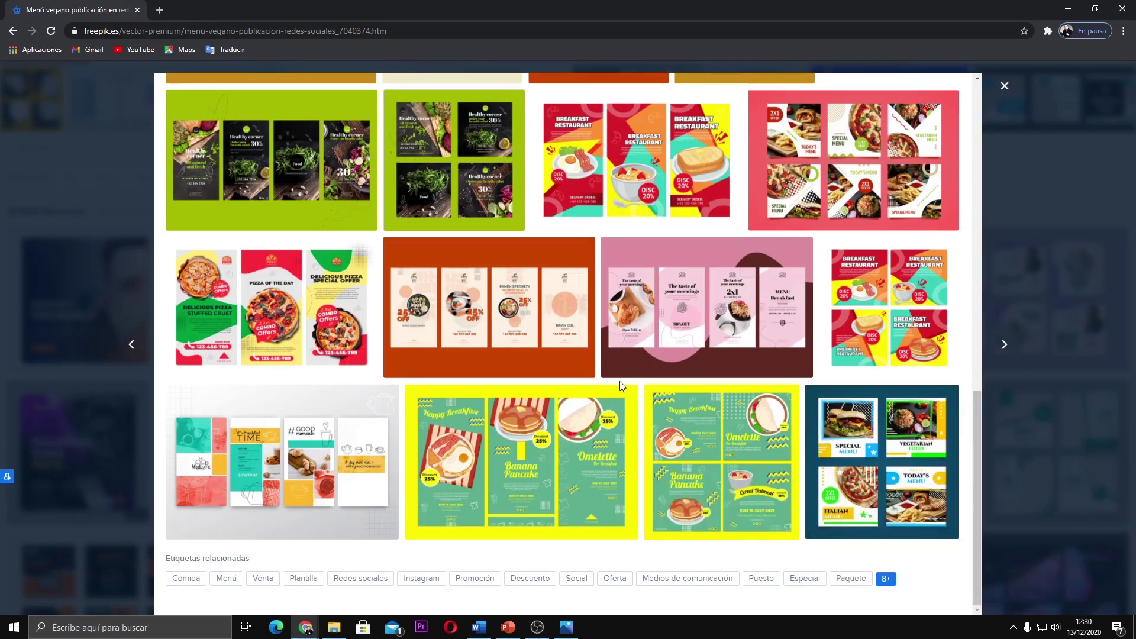
scroll(619, 381, up, 3)
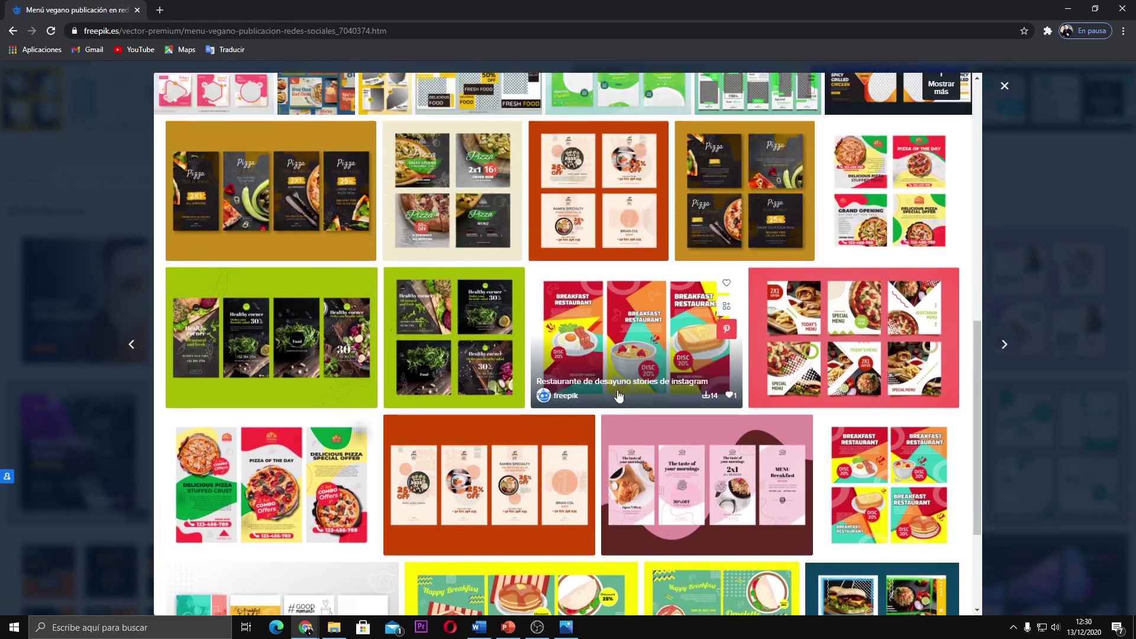
click(448, 306)
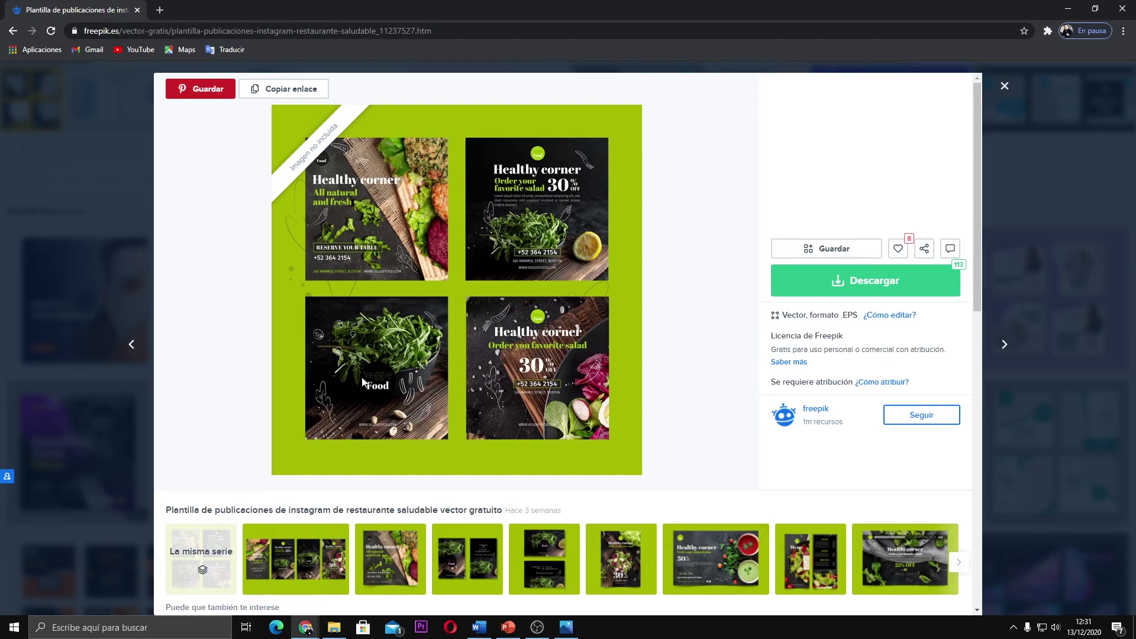
Step: Leave the healthy restaurant template and open Freepik's free coronavirus social-media posts template page
click(859, 300)
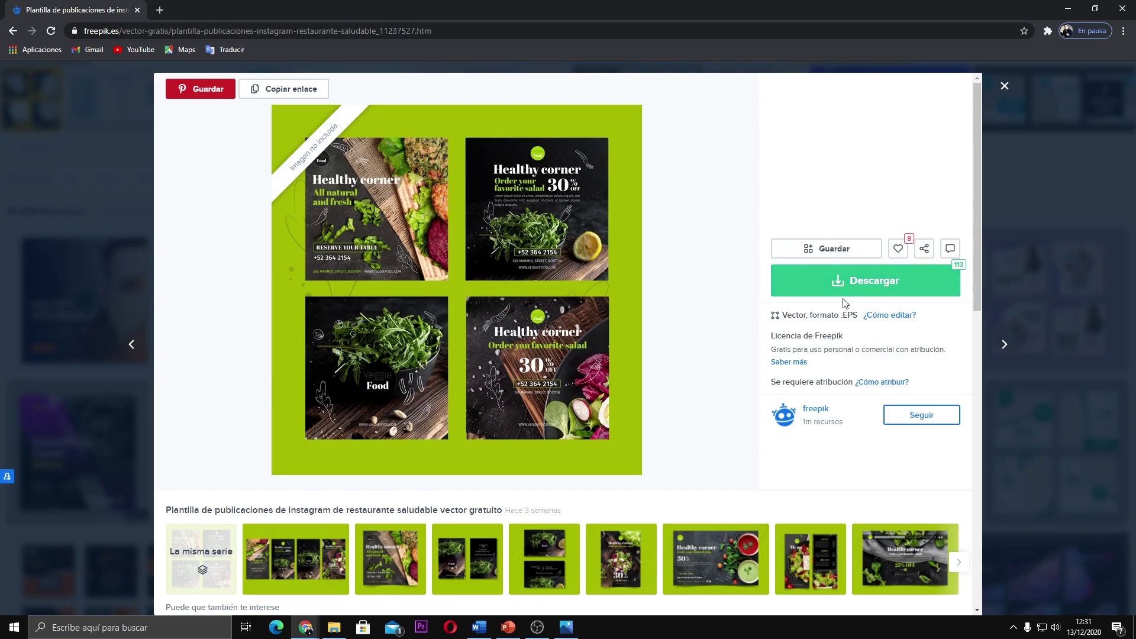
click(13, 30)
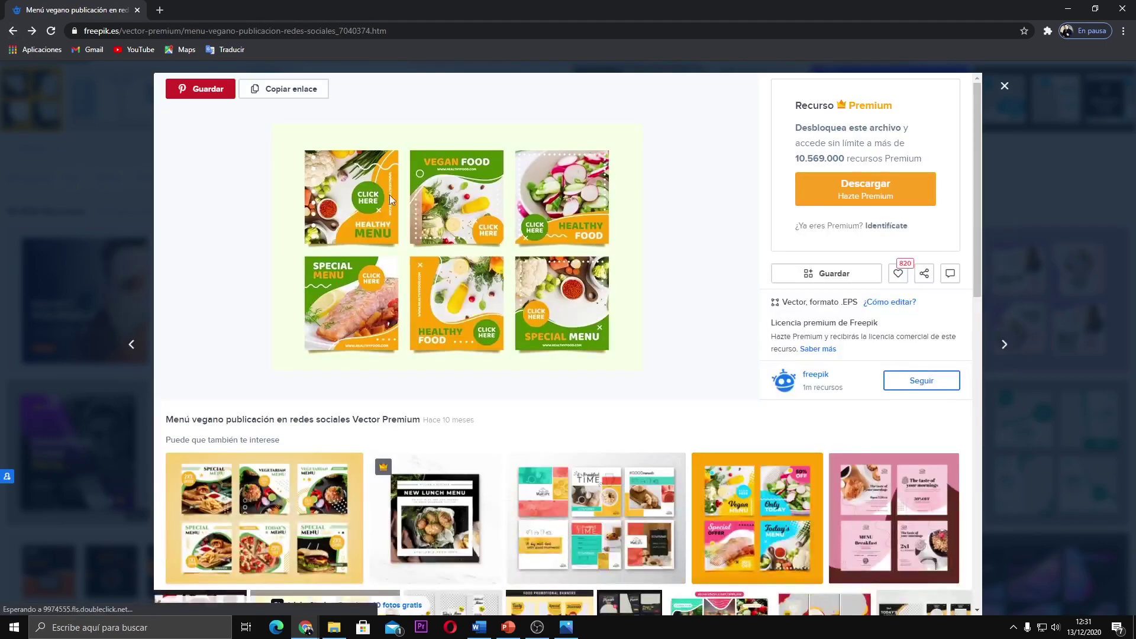
click(13, 30)
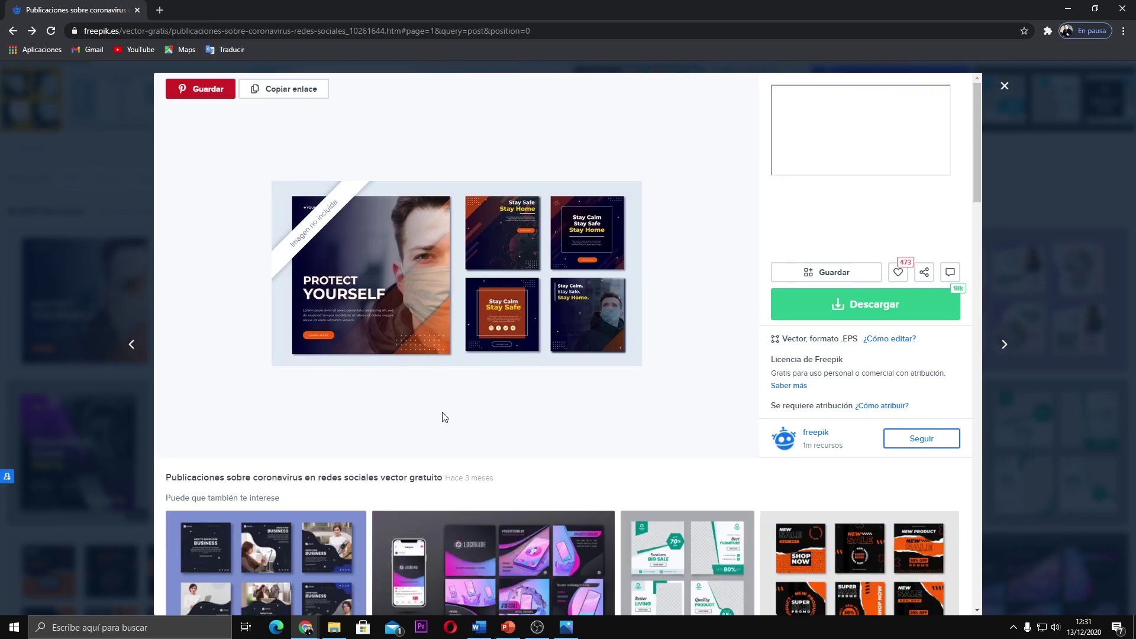
scroll(456, 385, down, 2)
scroll(468, 331, up, 2)
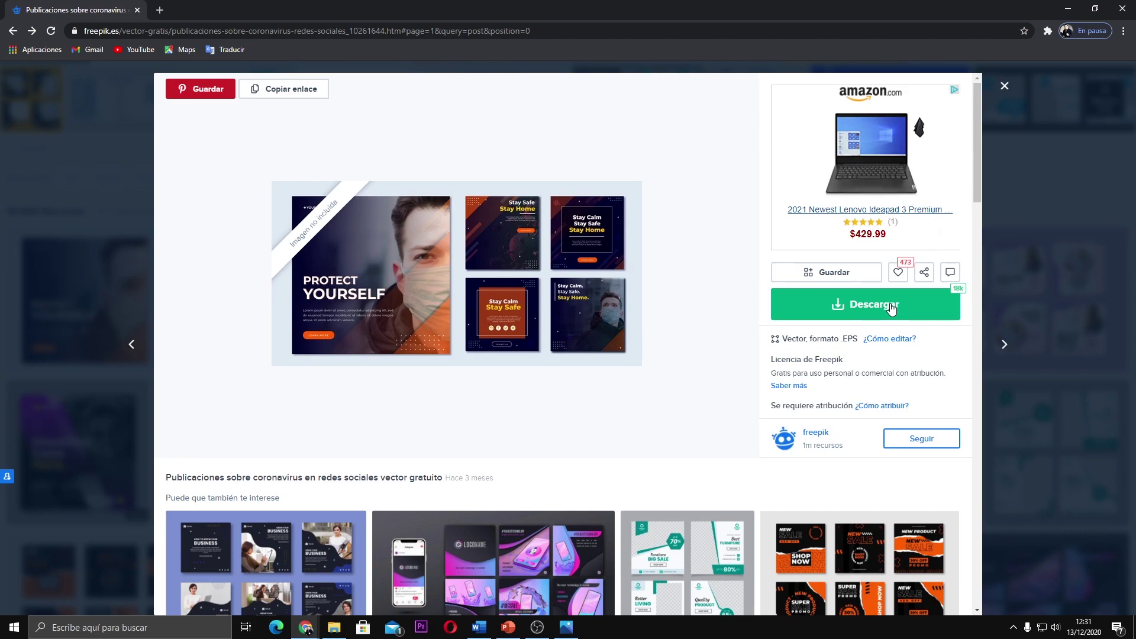
Step: Download coronavirus-social-media-posts.zip using Freepik's free download with attribution
click(890, 308)
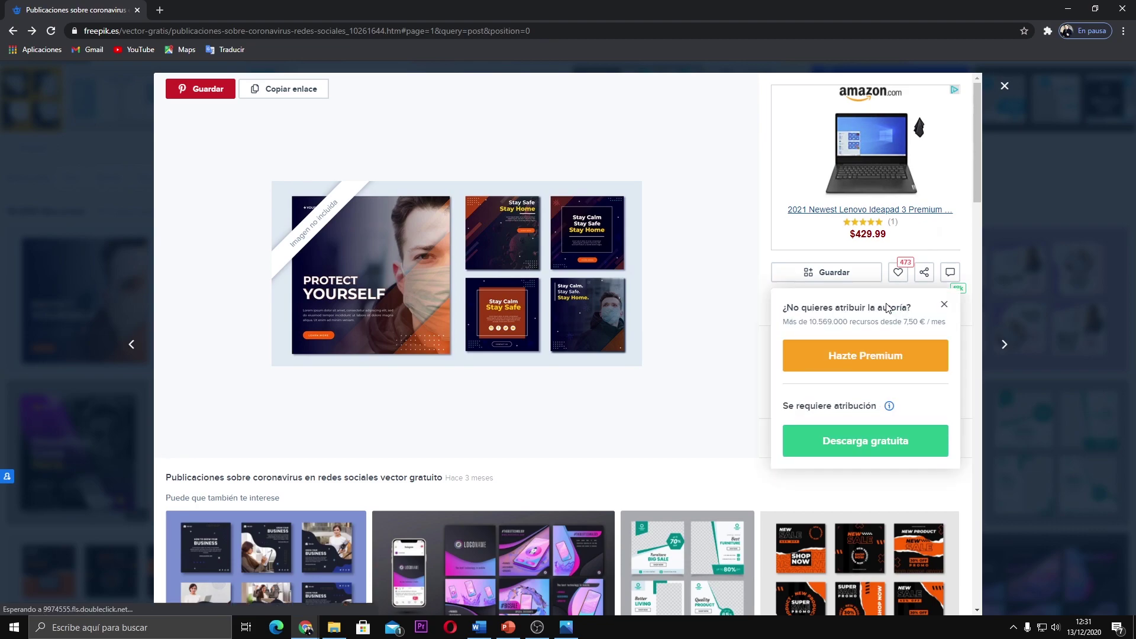
click(853, 443)
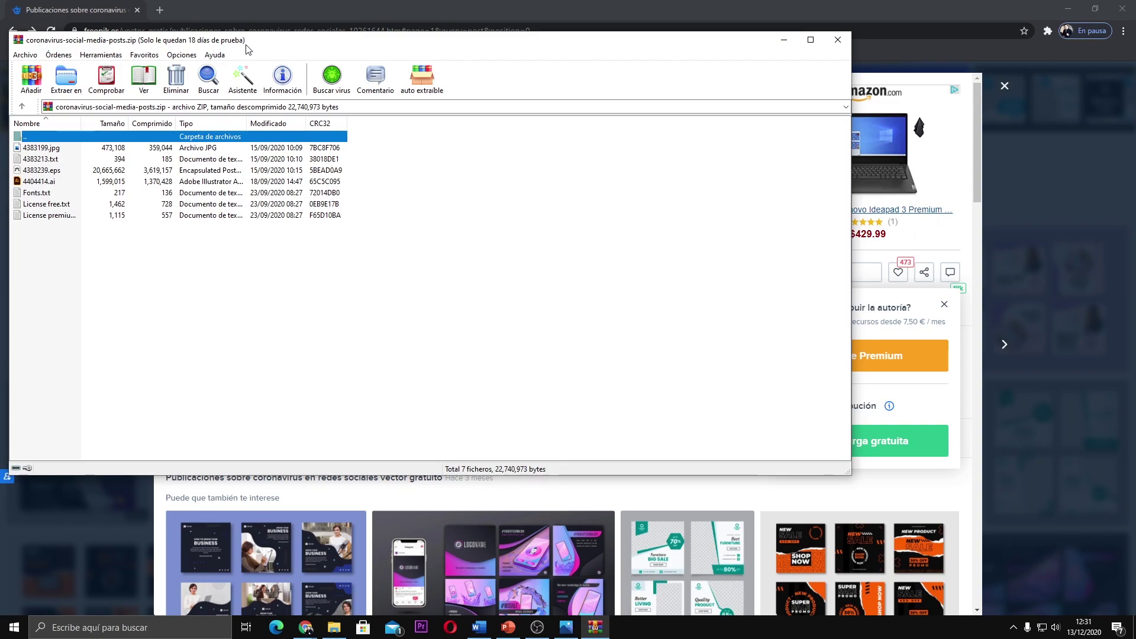
click(51, 149)
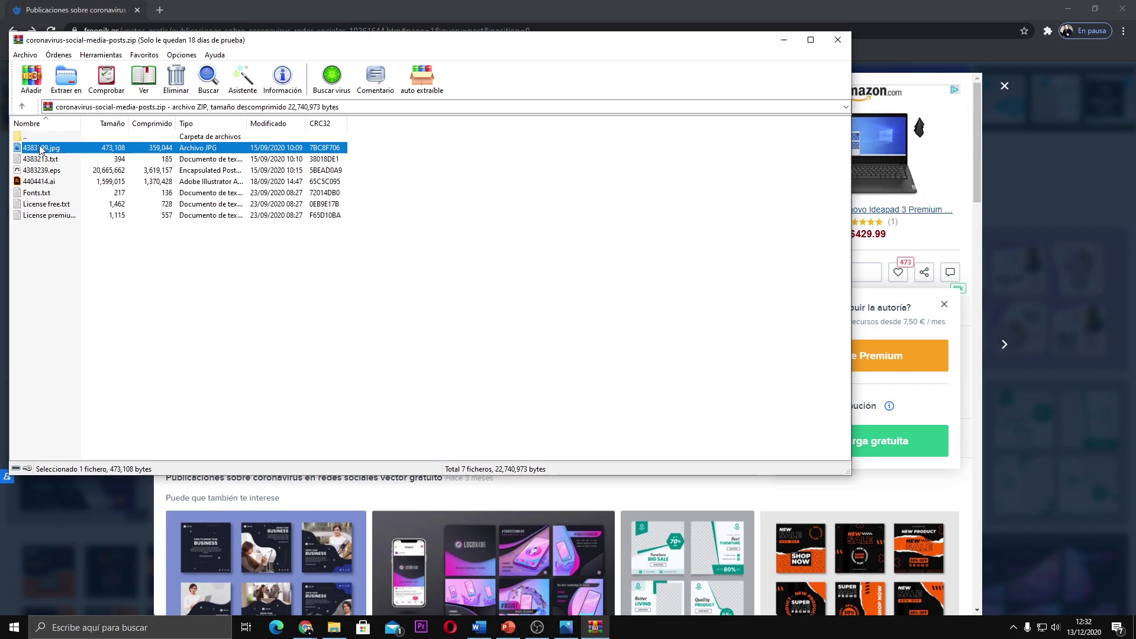
double_click(43, 149)
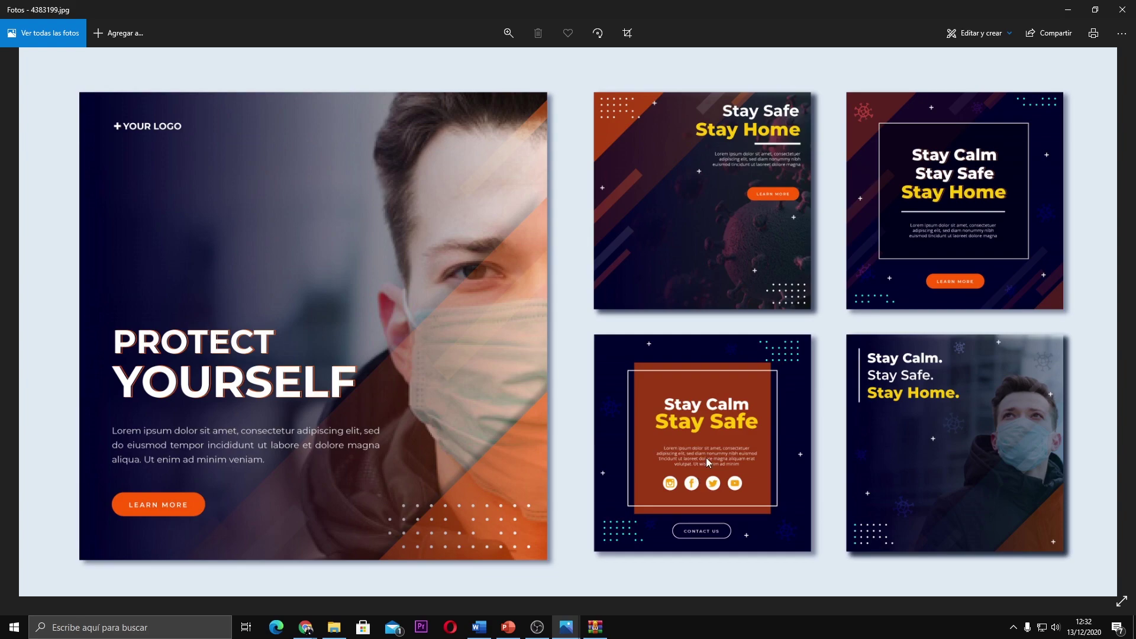
click(1120, 15)
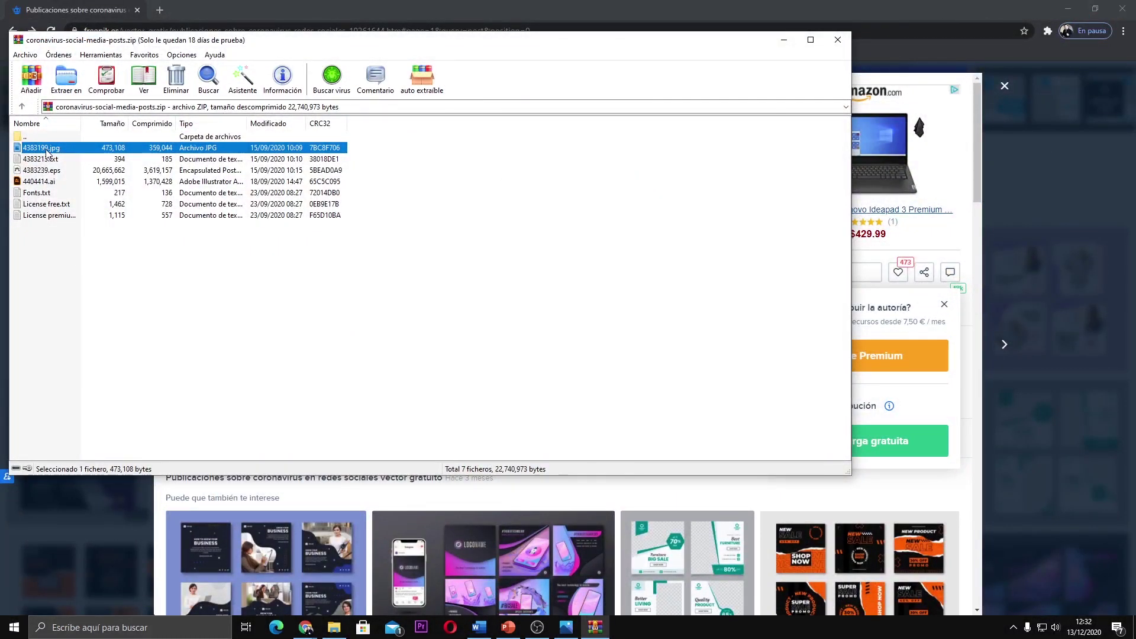
Step: Open 4404414.ai from the WinRAR archive in Illustrator
click(29, 182)
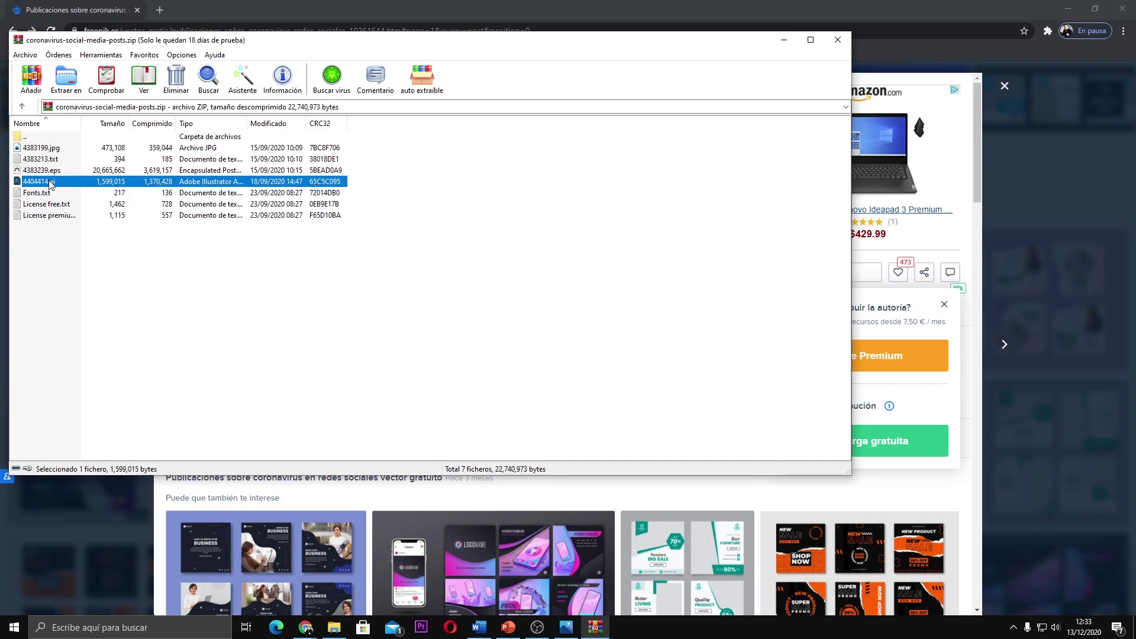
double_click(51, 182)
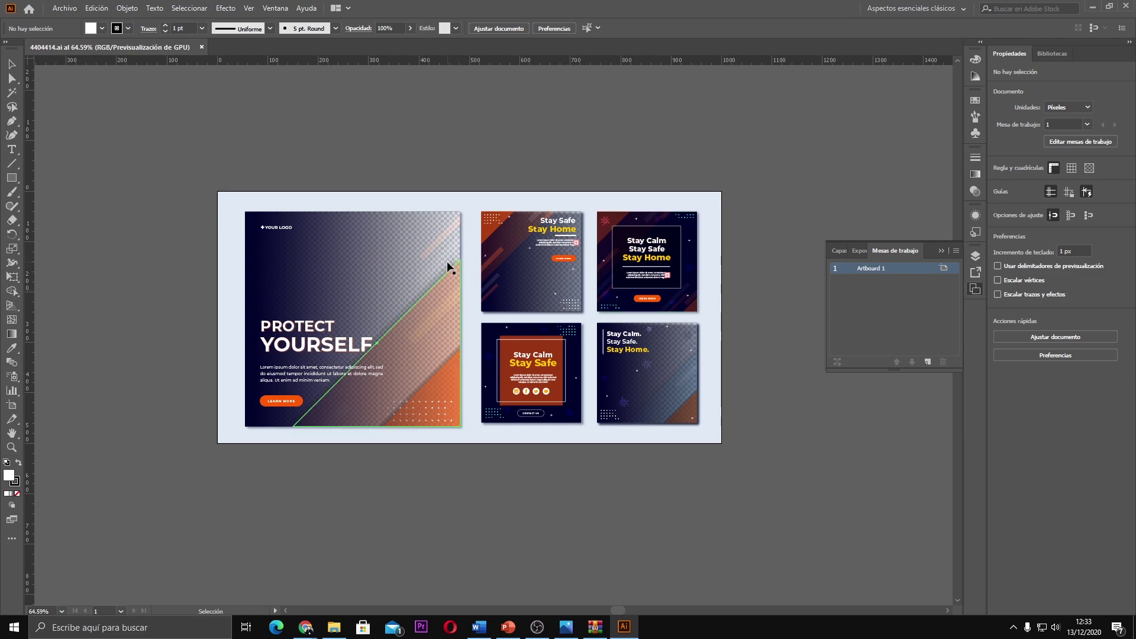
Step: Select the PROTECT YOURSELF banner group and close the leftover café photo viewer
click(427, 314)
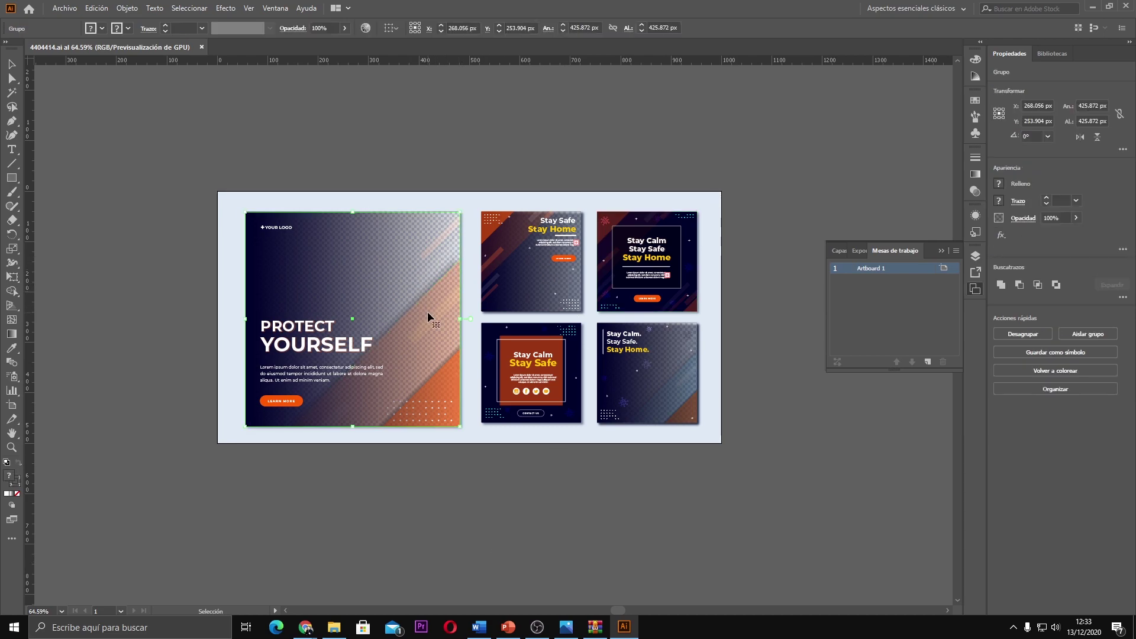
click(567, 627)
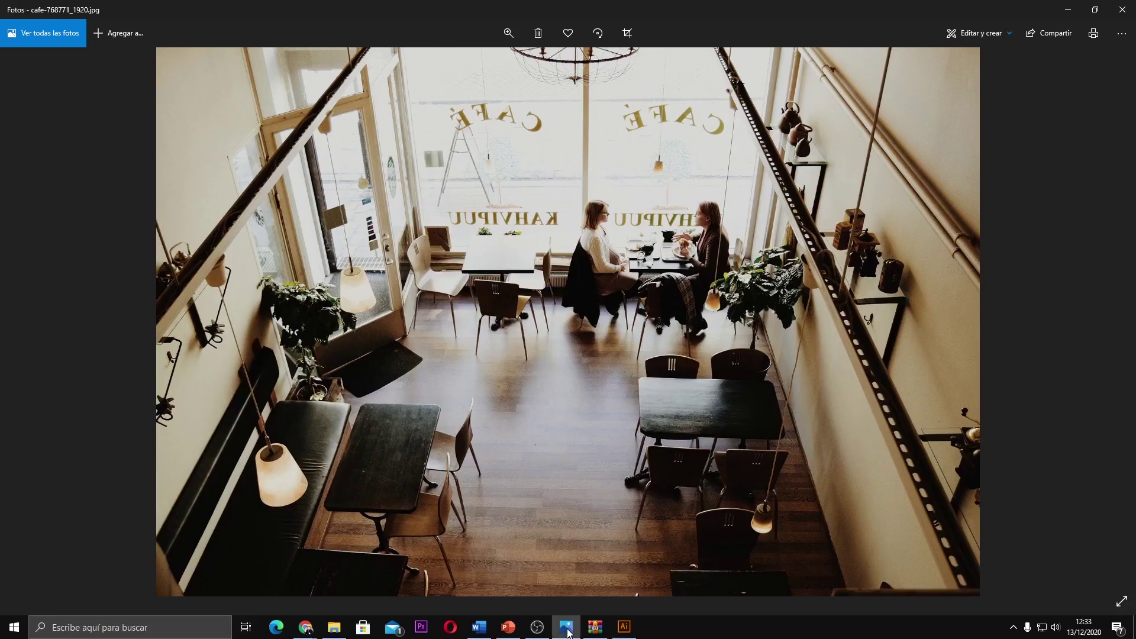
click(1123, 9)
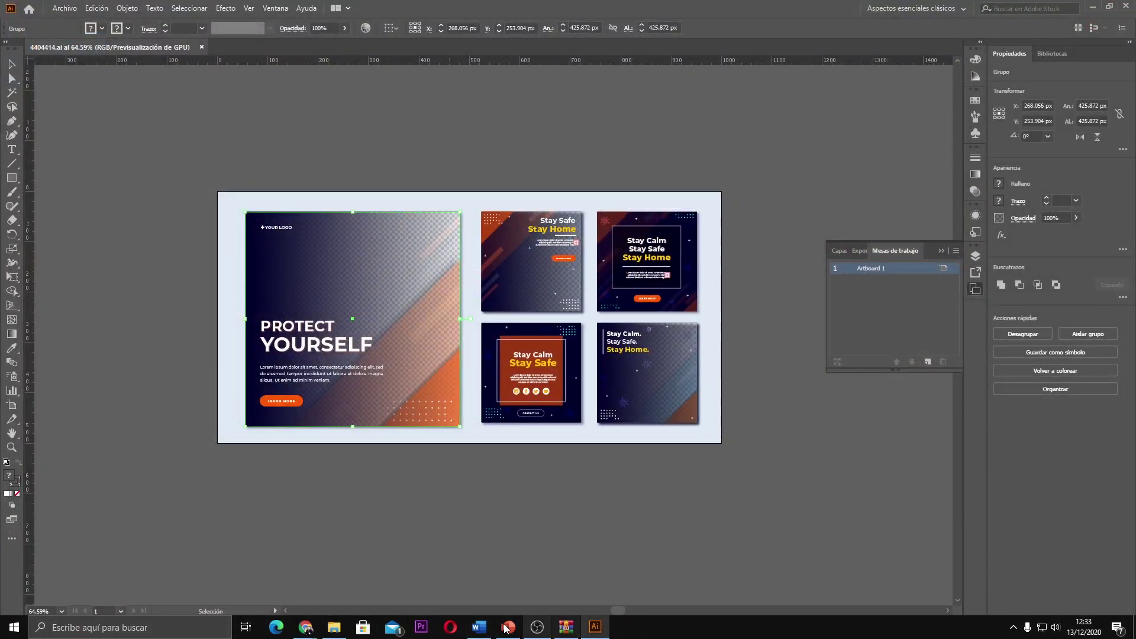
Step: Copy the 4383199.jpg preview from the Descargas zip and return to Illustrator
click(333, 627)
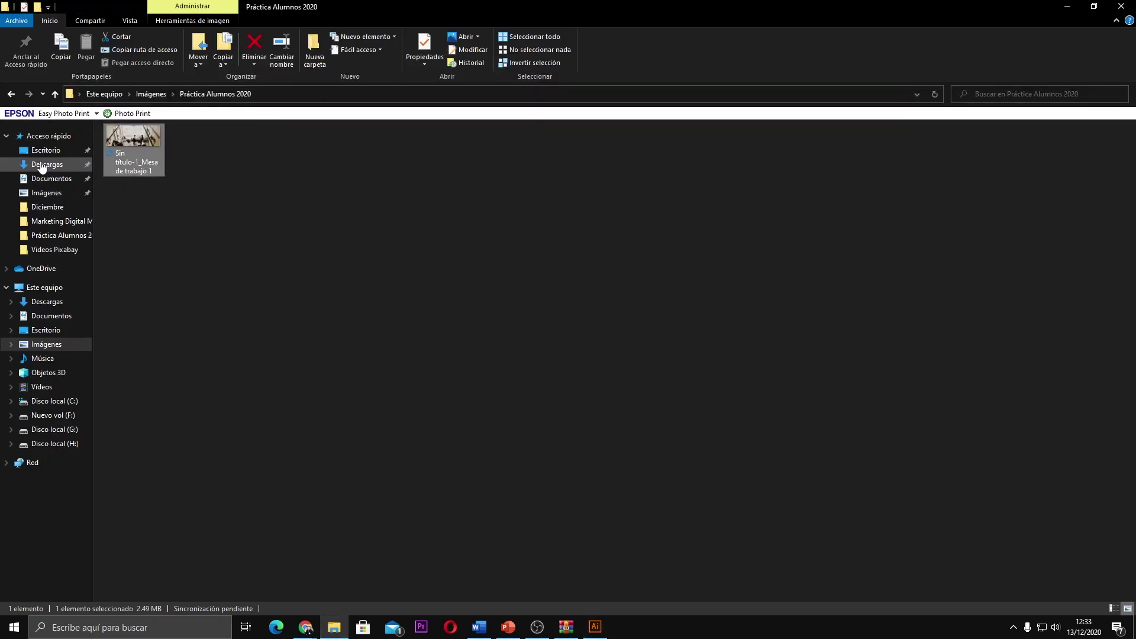
click(41, 165)
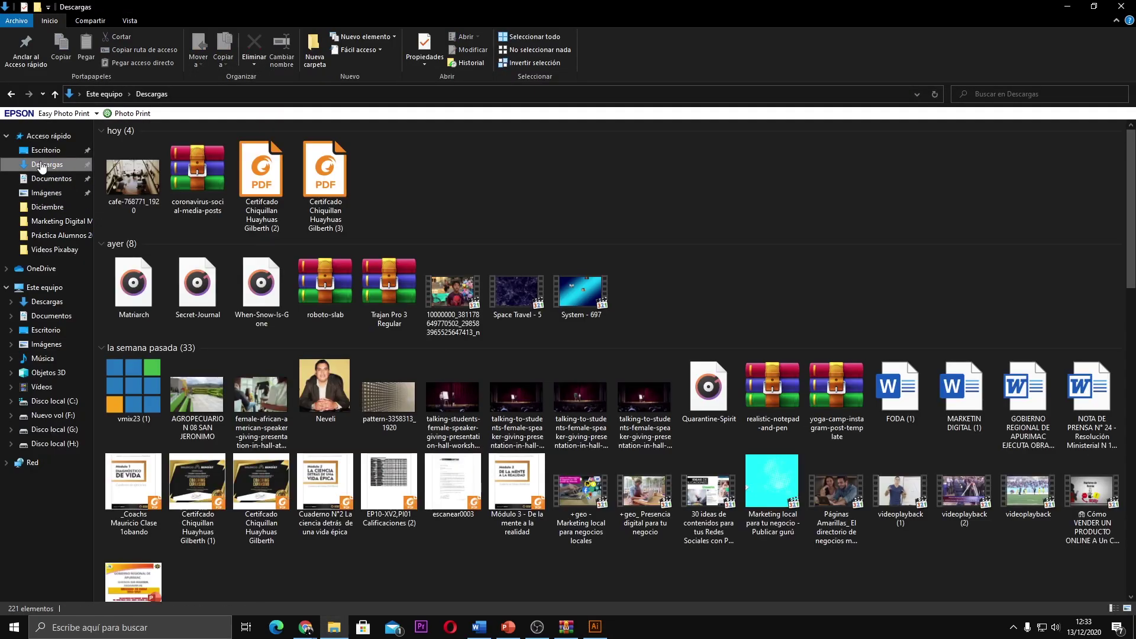
double_click(201, 182)
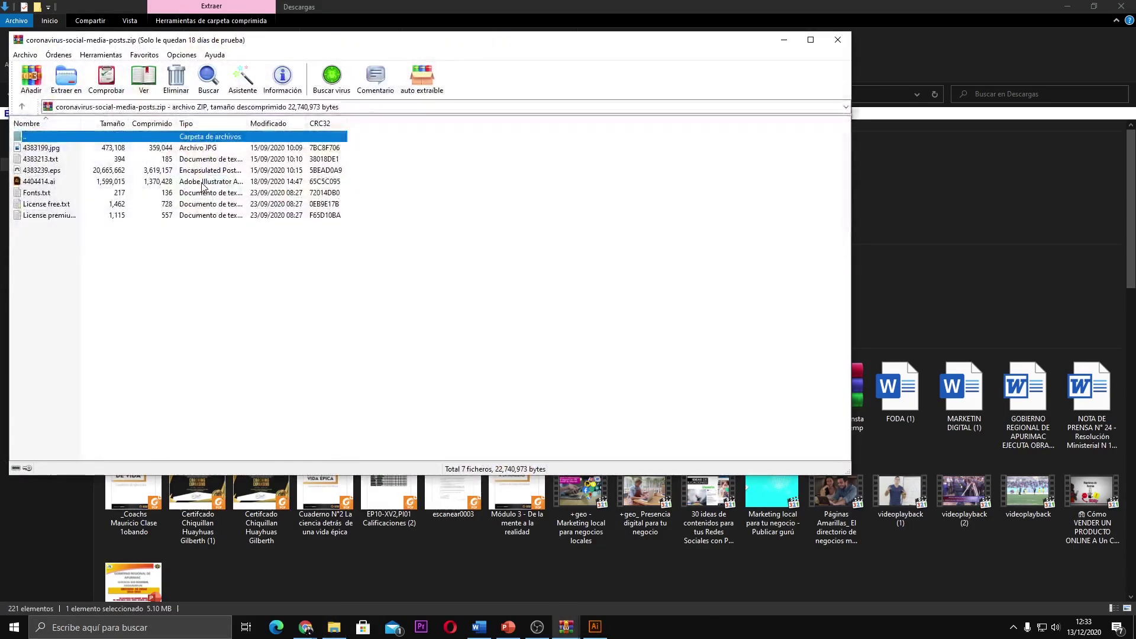
double_click(42, 149)
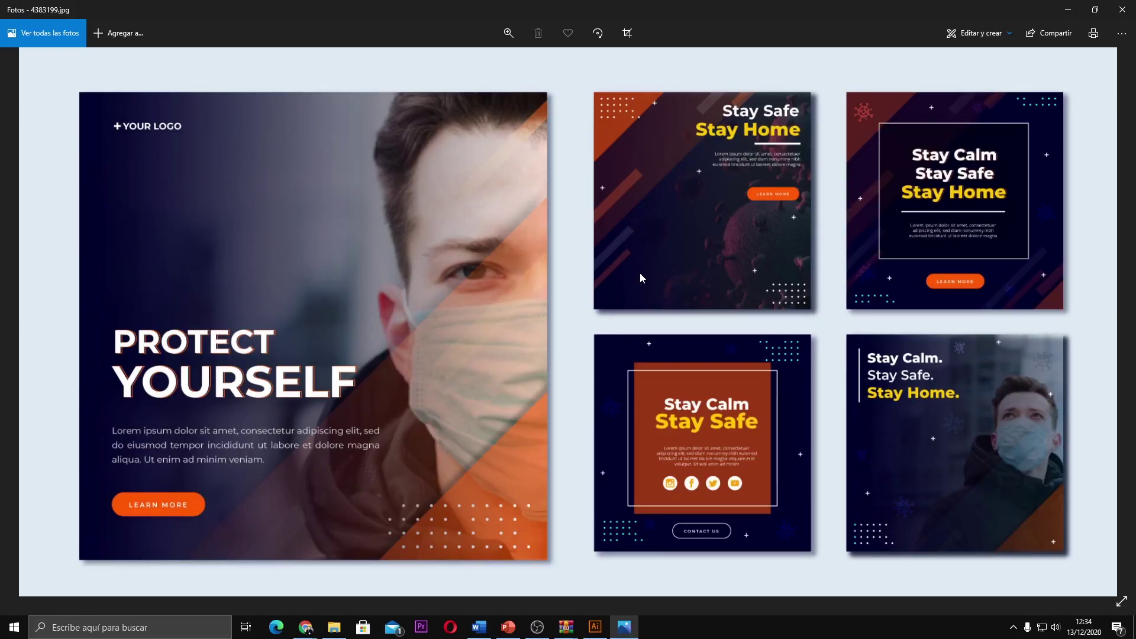
right_click(837, 225)
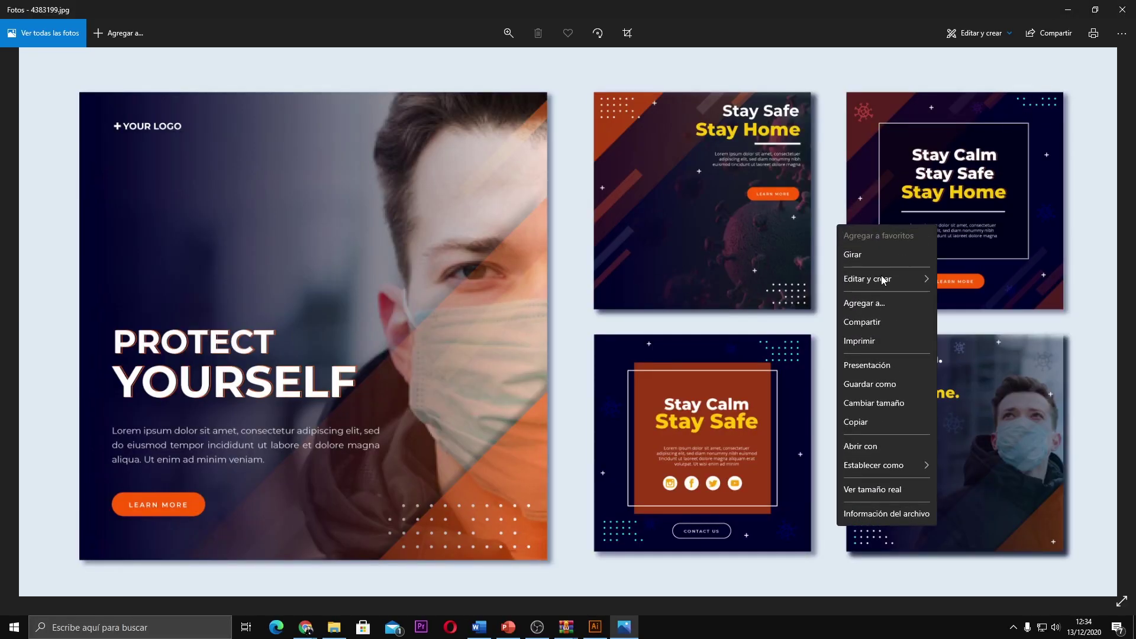
click(864, 422)
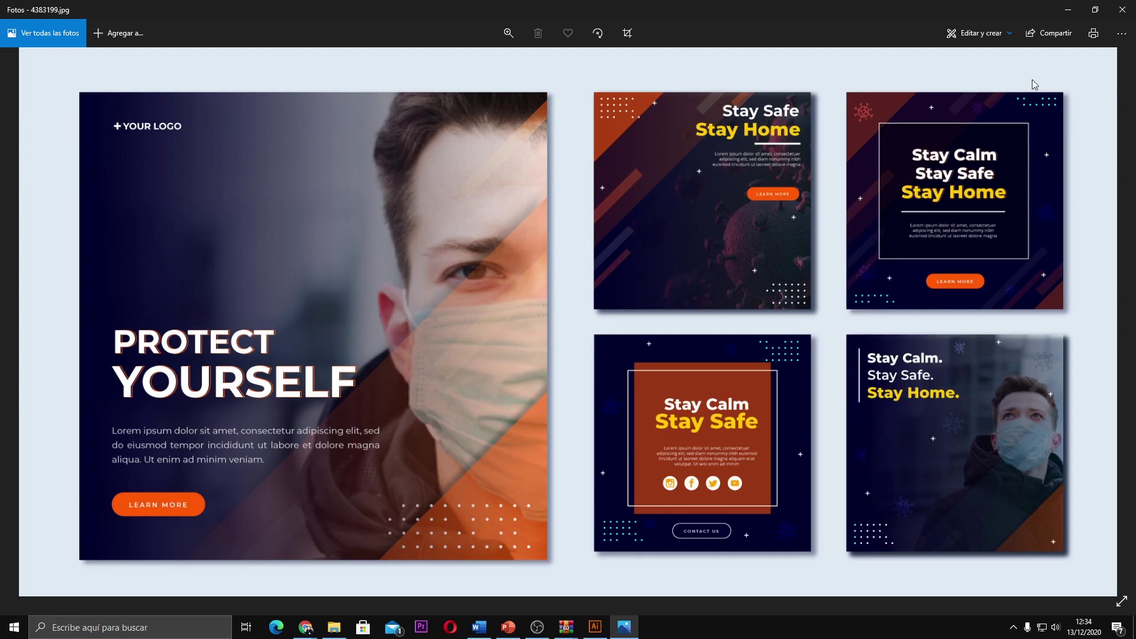
click(1068, 10)
click(596, 627)
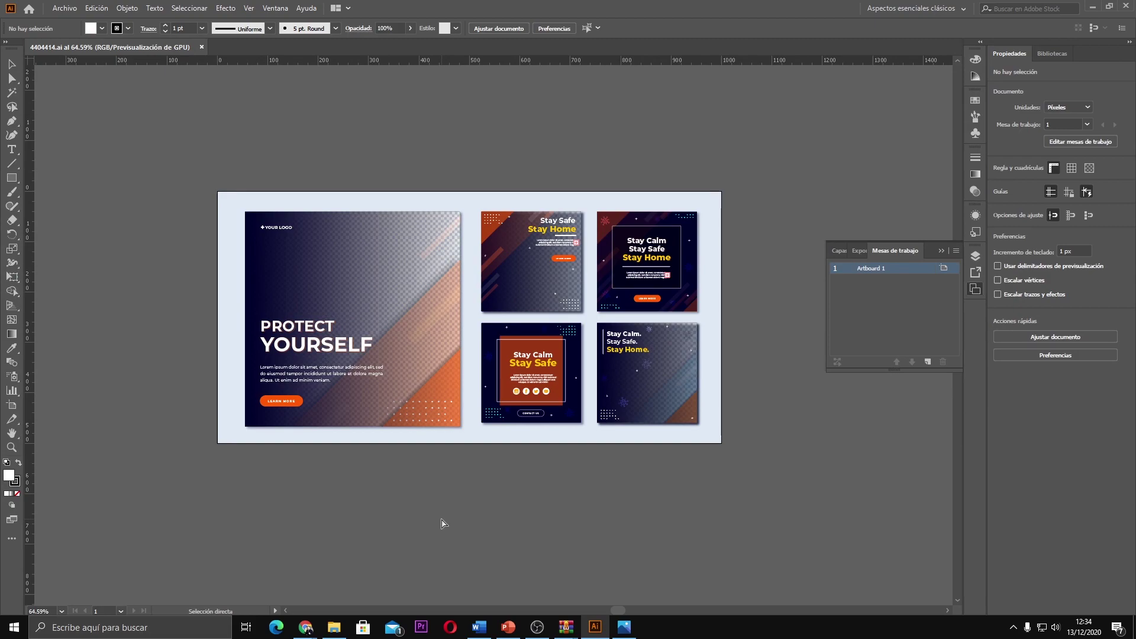
Step: Paste the 4383199.jpg preview and scale it down proportionally toward the artboard
key(ctrl+v)
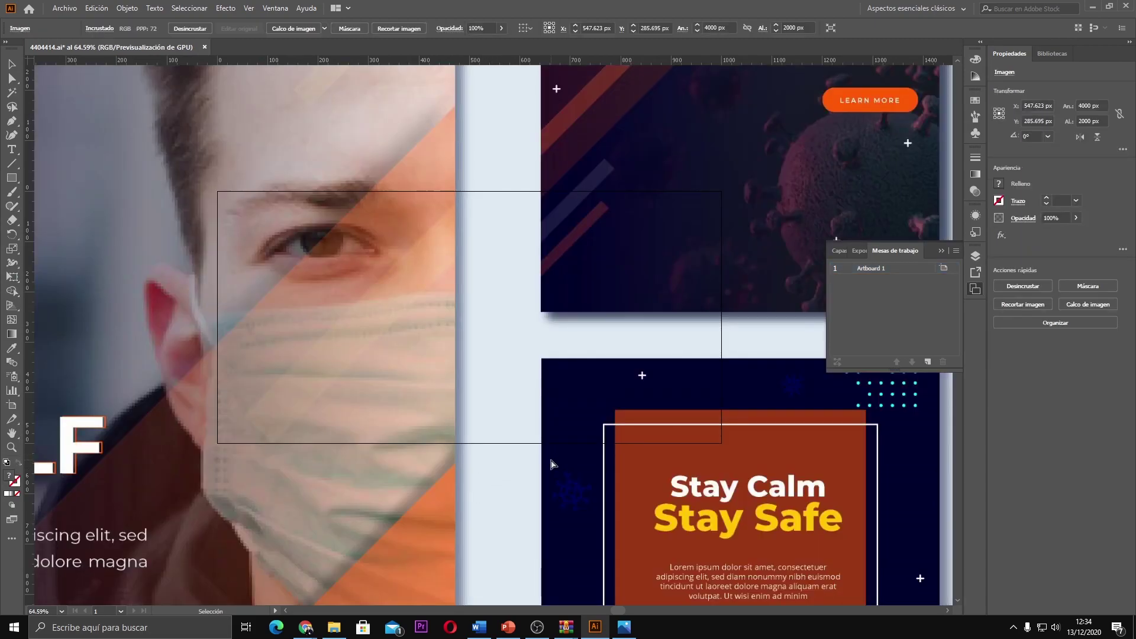
key(ctrl+minus)
key(ctrl+minus)
key(ctrl+minus)
key(ctrl+minus)
key(ctrl+minus)
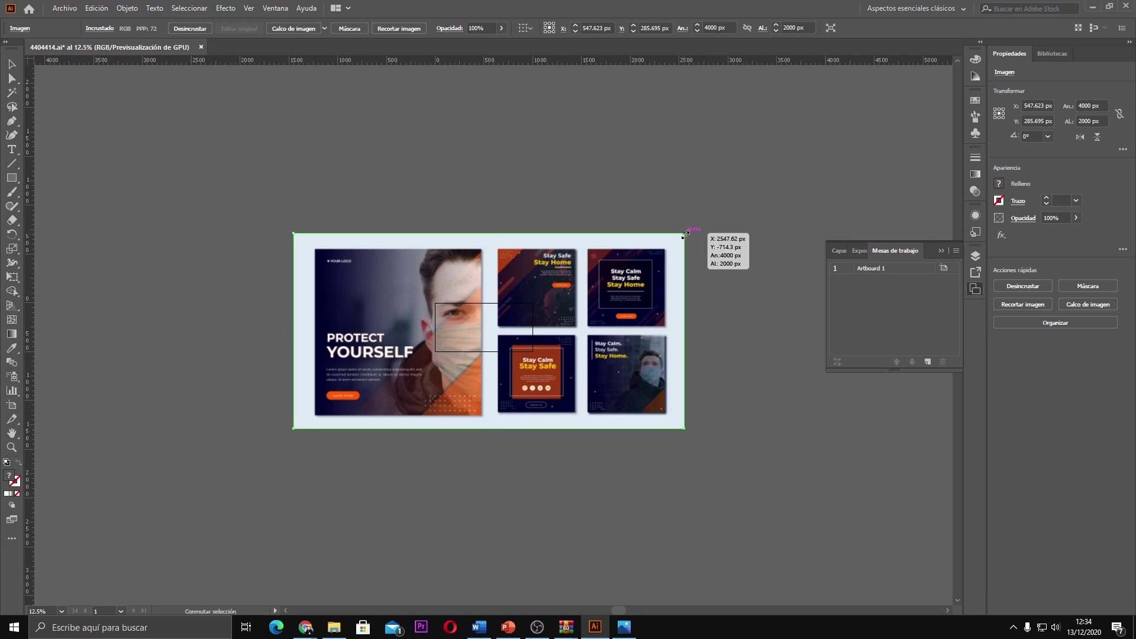
mouse_move(684, 233)
mouse_down()
mouse_move(421, 364)
mouse_move(318, 300)
mouse_move(295, 242)
mouse_up()
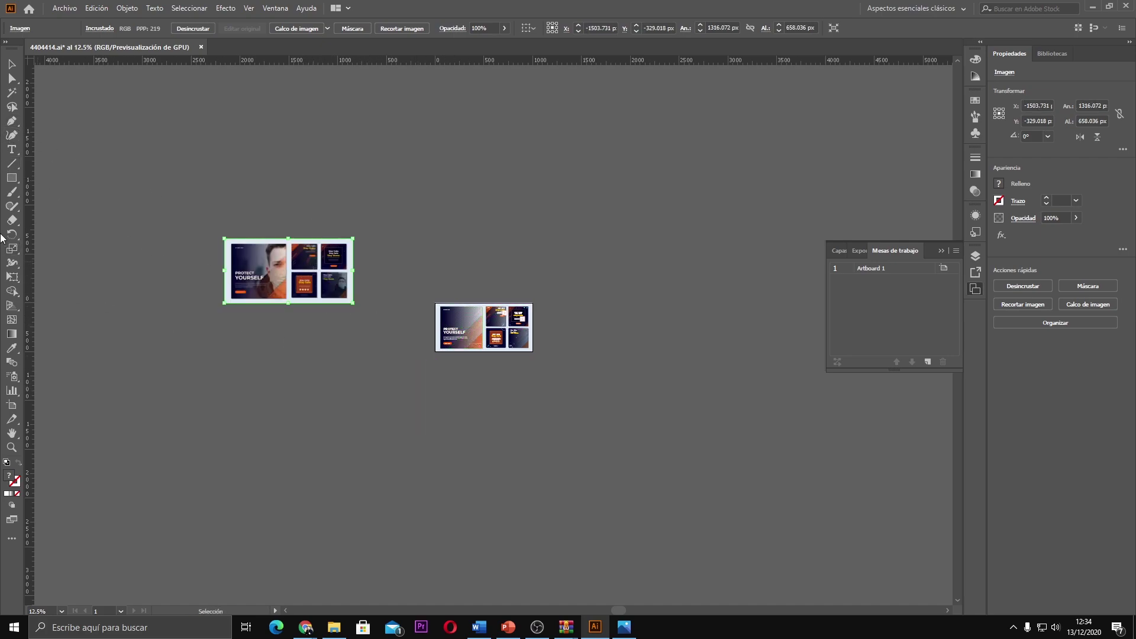
click(263, 364)
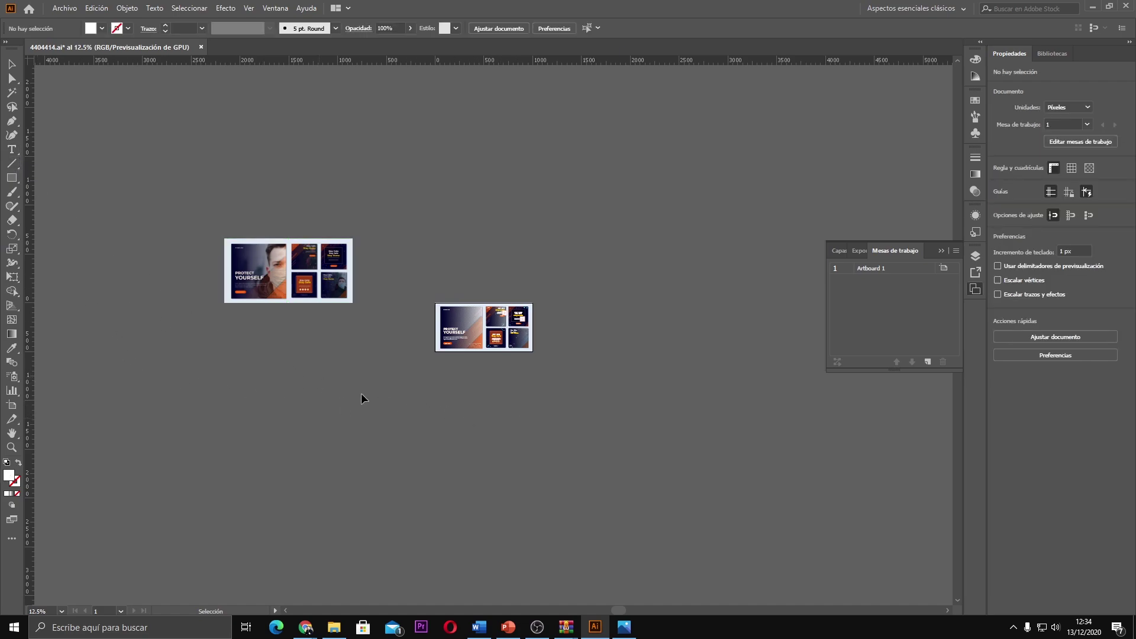
drag(280, 265, 482, 244)
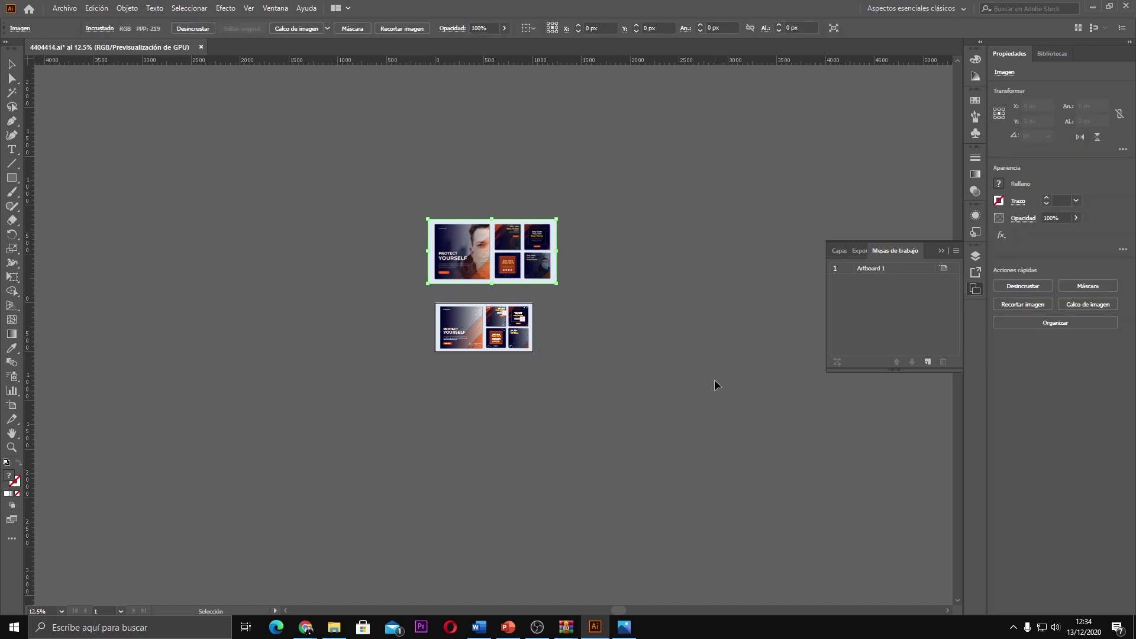
click(585, 320)
Step: Resize the preview to about 807 × 403 px and place it above the artboard
key(ctrl+plus)
key(ctrl+plus)
key(ctrl+plus)
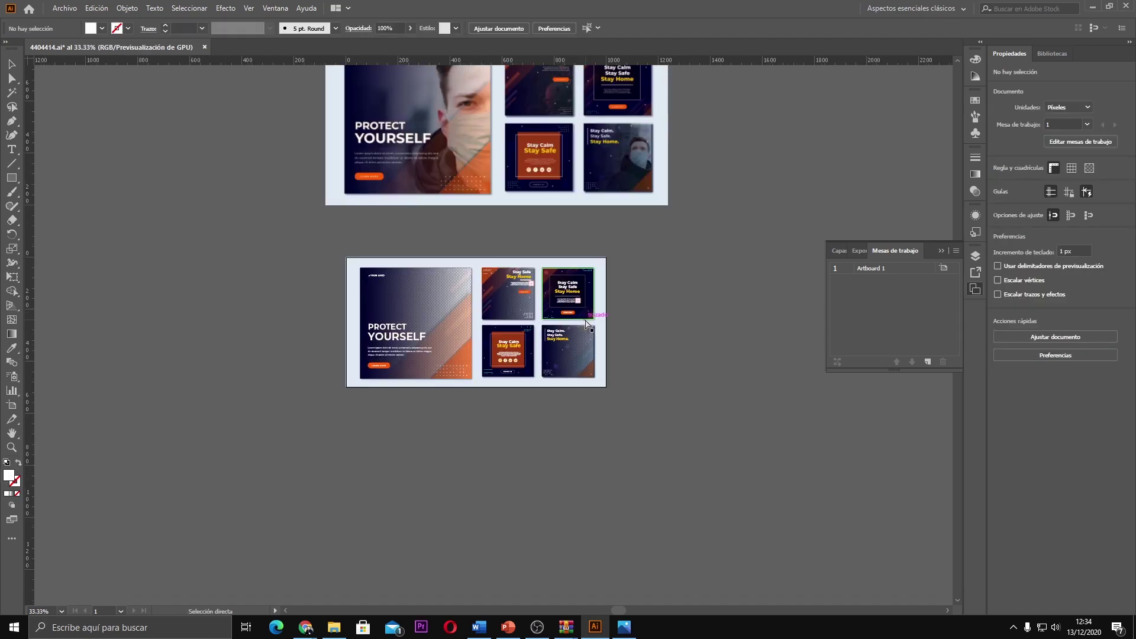
drag(545, 71, 506, 140)
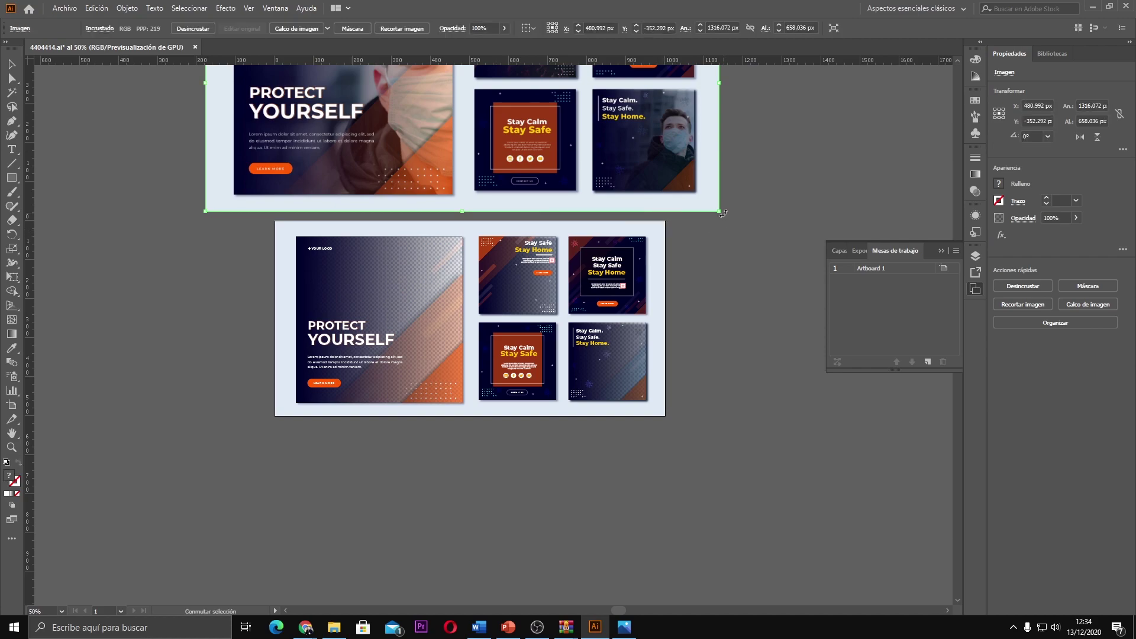
drag(723, 213, 597, 150)
mouse_move(419, 88)
mouse_down()
mouse_move(479, 155)
mouse_move(610, 212)
mouse_move(588, 182)
mouse_up()
drag(535, 141, 625, 218)
click(729, 402)
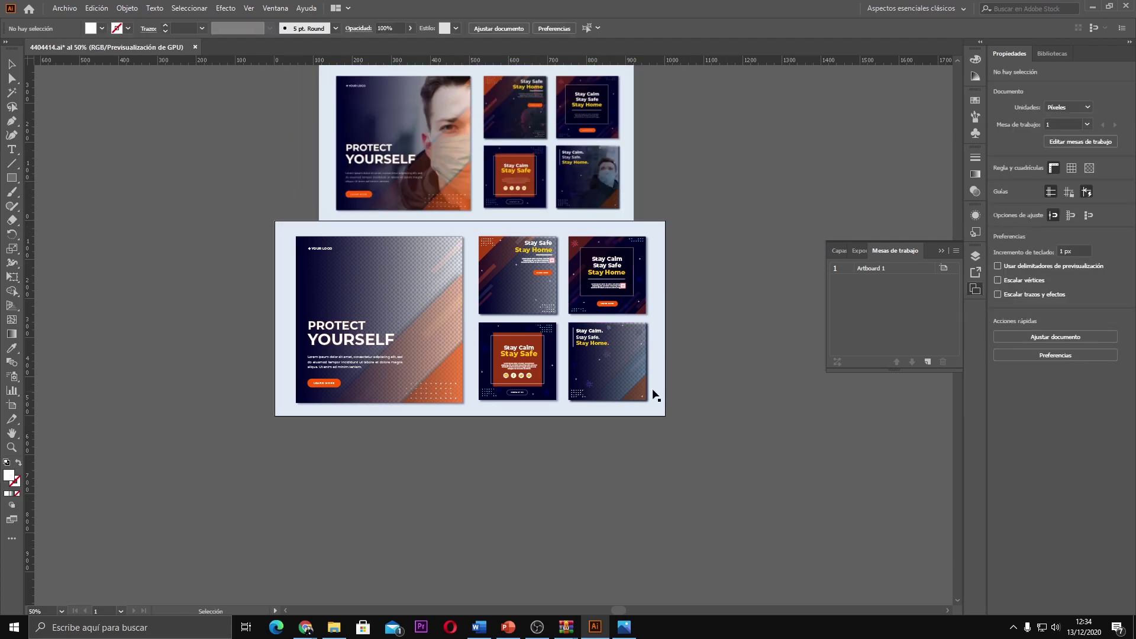
click(367, 296)
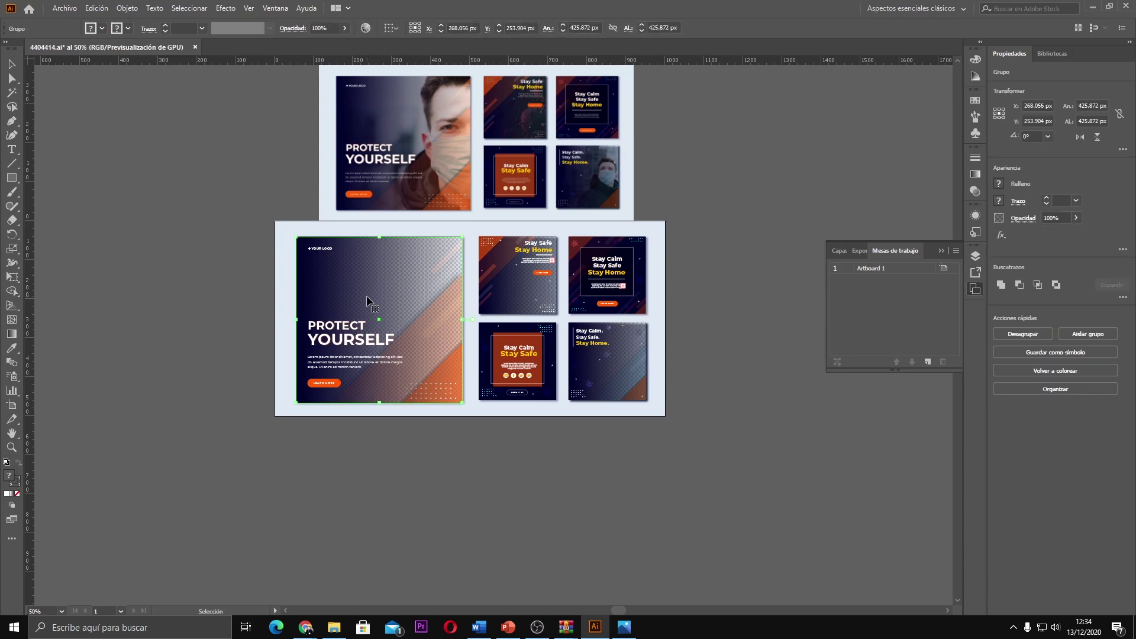